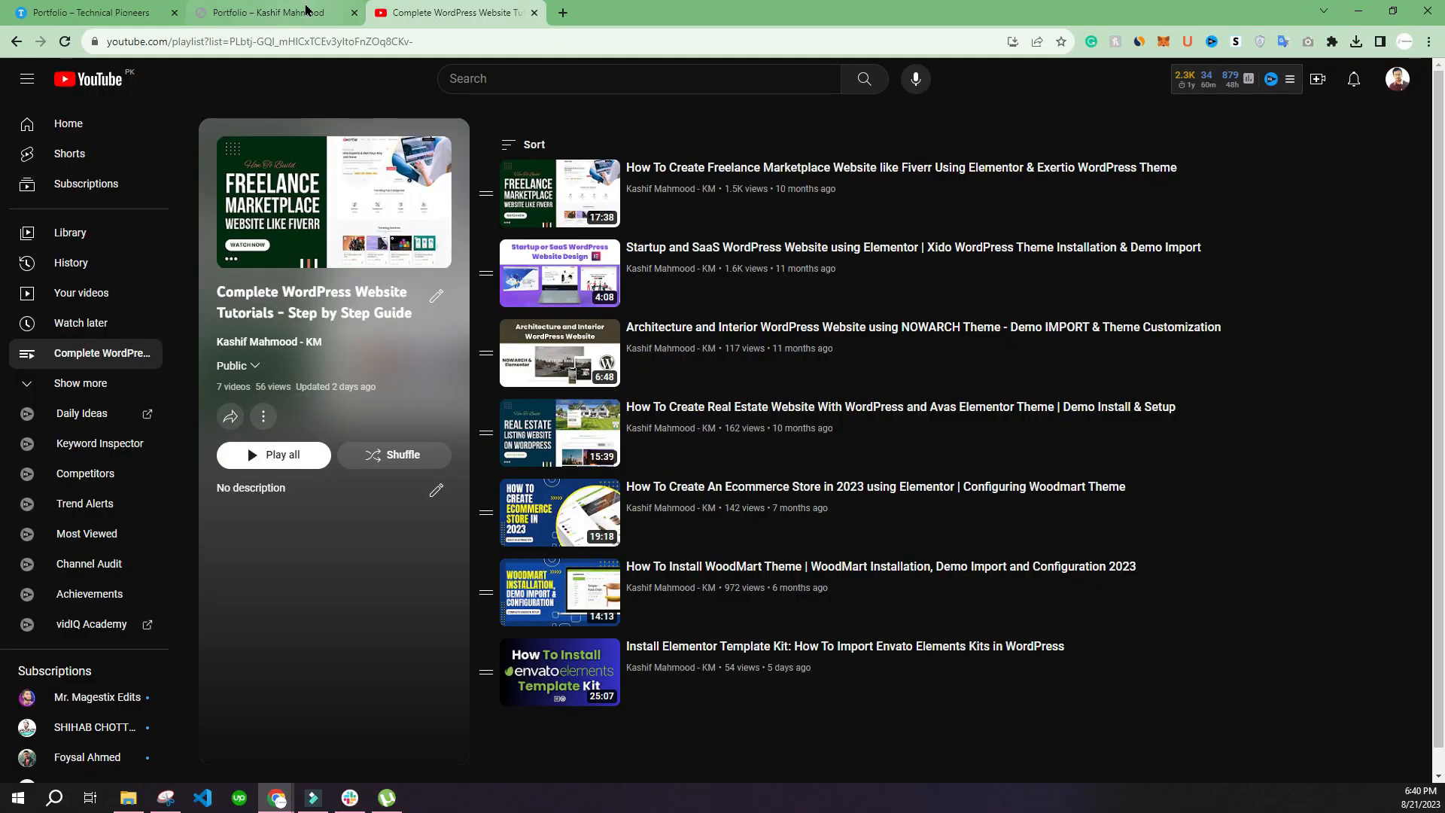
Open the demo 2 item from the personal site's portfolio page to view its single-item layout
{"action": "left_click", "coordinate": [283, 12]}
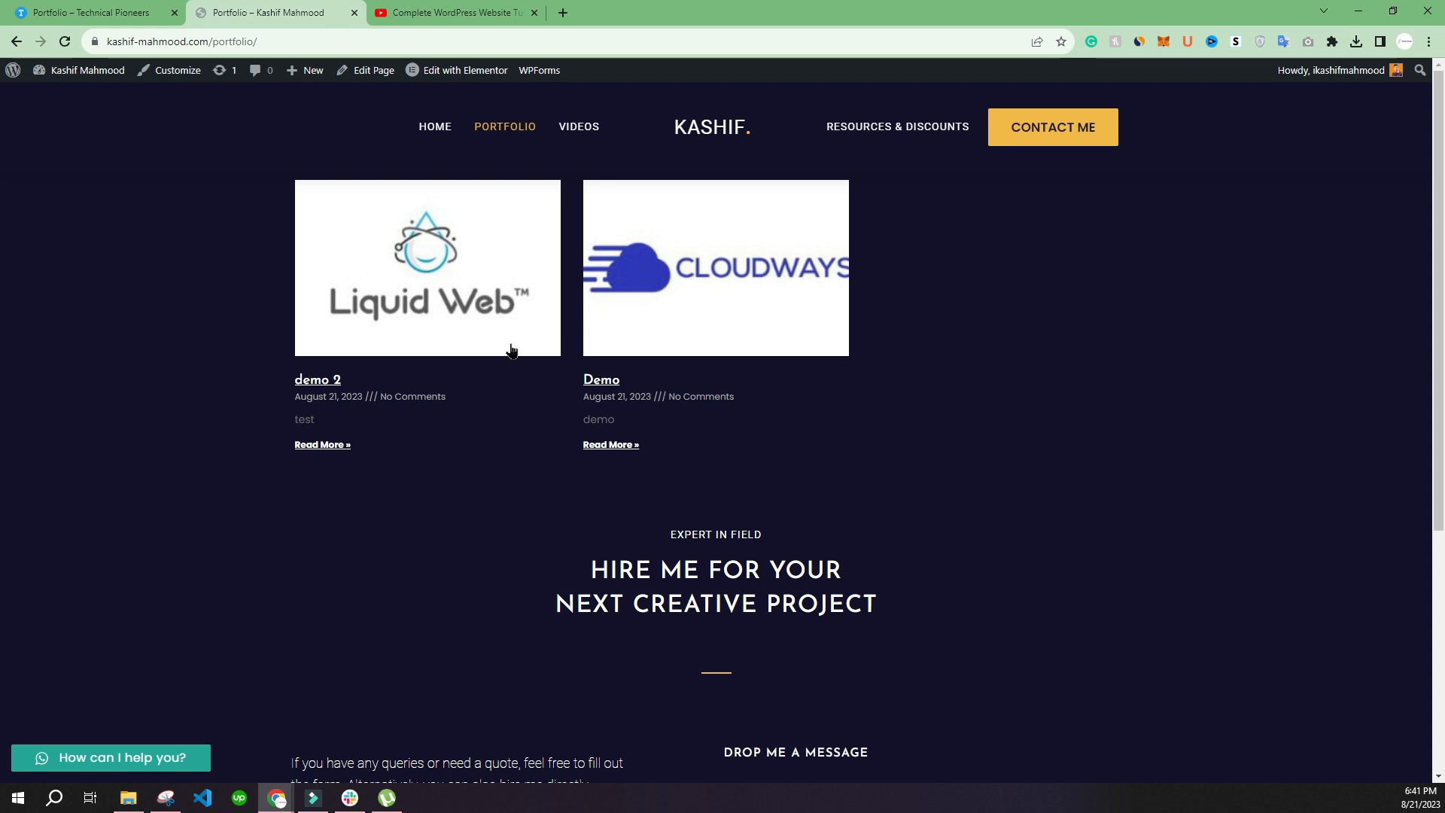
{"action": "left_click", "coordinate": [328, 388]}
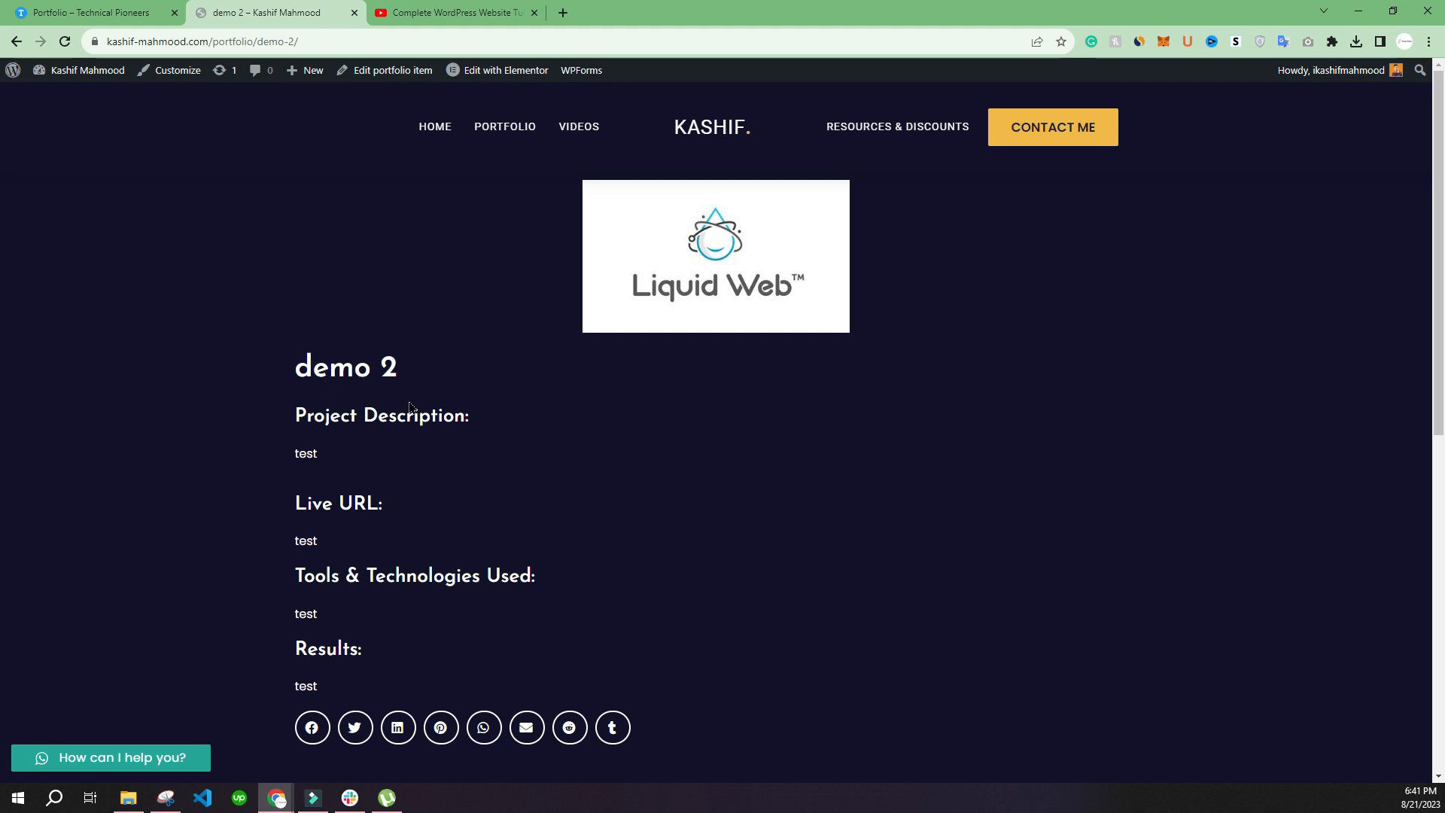
Examine the Racialized Women's Group item on the Technical Pioneers portfolio, from its project information down to the result and share sections
{"action": "left_click", "coordinate": [90, 13]}
{"action": "scroll", "coordinate": [223, 331], "scroll_direction": "up", "scroll_amount": 6}
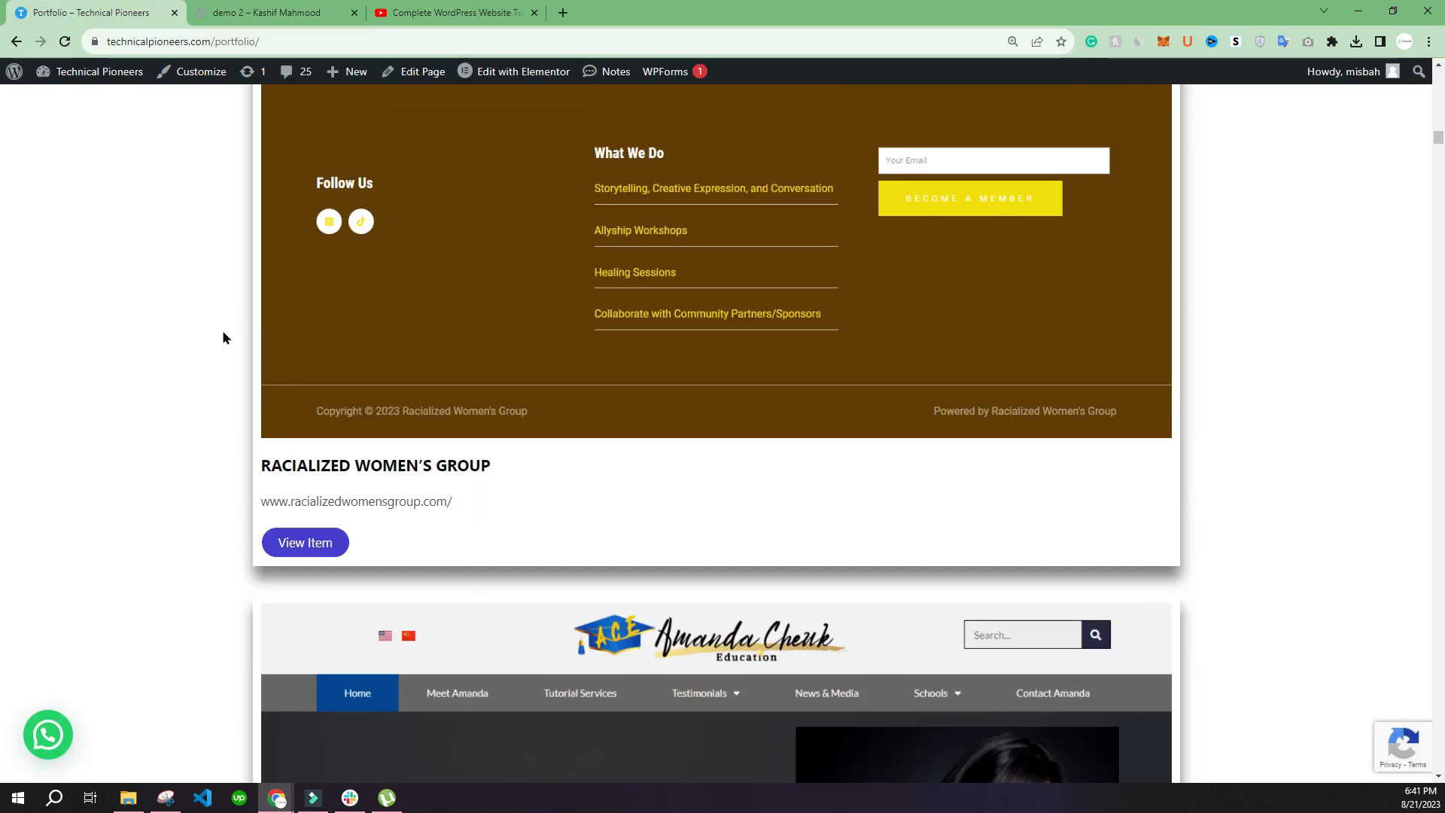
{"action": "scroll", "coordinate": [222, 338], "scroll_direction": "down", "scroll_amount": 2}
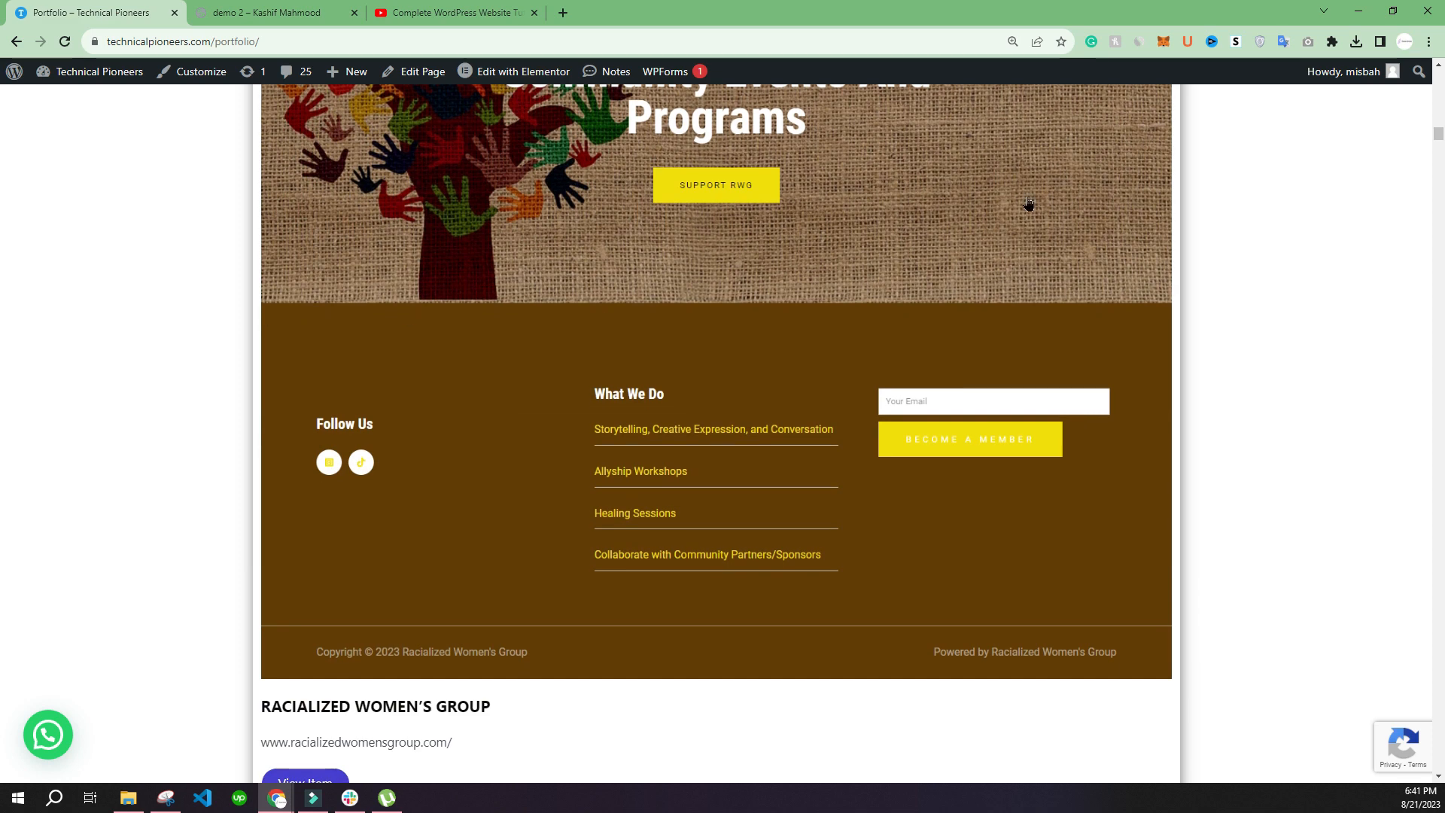
{"action": "mouse_move", "coordinate": [1439, 132]}
{"action": "left_mouse_down"}
{"action": "mouse_move", "coordinate": [1439, 81]}
{"action": "mouse_move", "coordinate": [1444, 141]}
{"action": "left_mouse_up"}
{"action": "scroll", "coordinate": [7, 138], "scroll_direction": "up", "scroll_amount": 3}
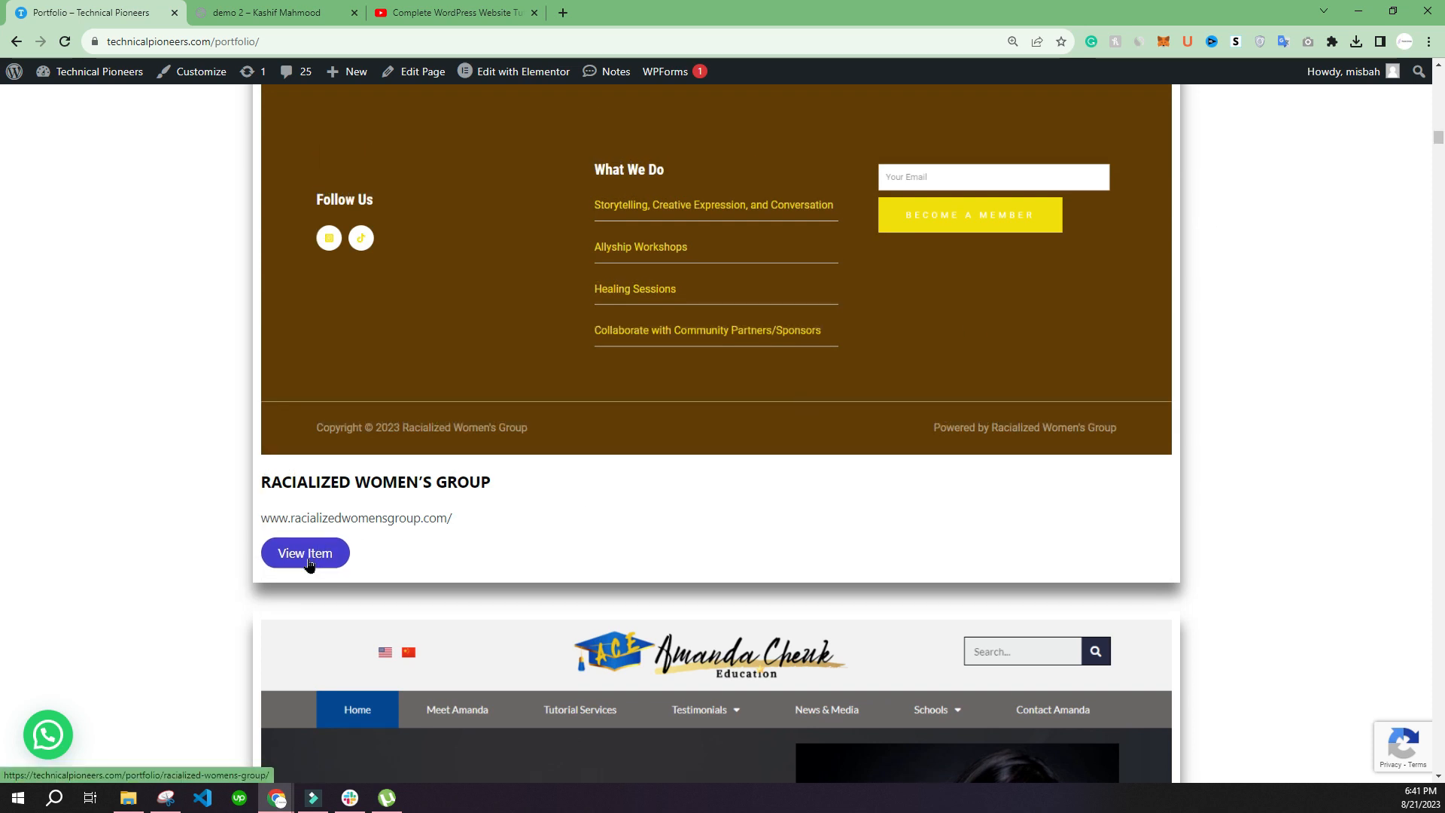
{"action": "left_click", "coordinate": [311, 557]}
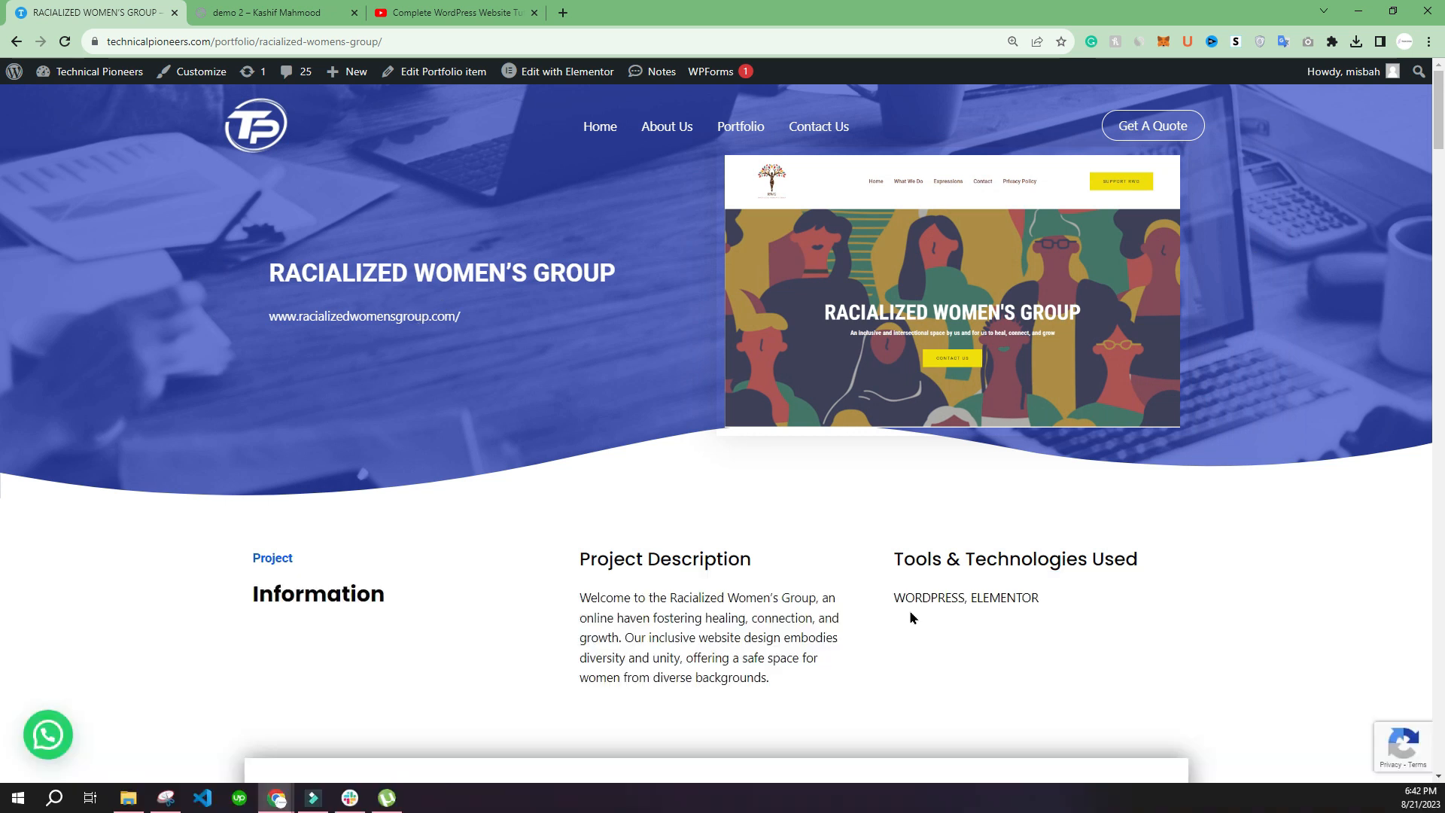
{"action": "scroll", "coordinate": [542, 444], "scroll_direction": "down", "scroll_amount": 20}
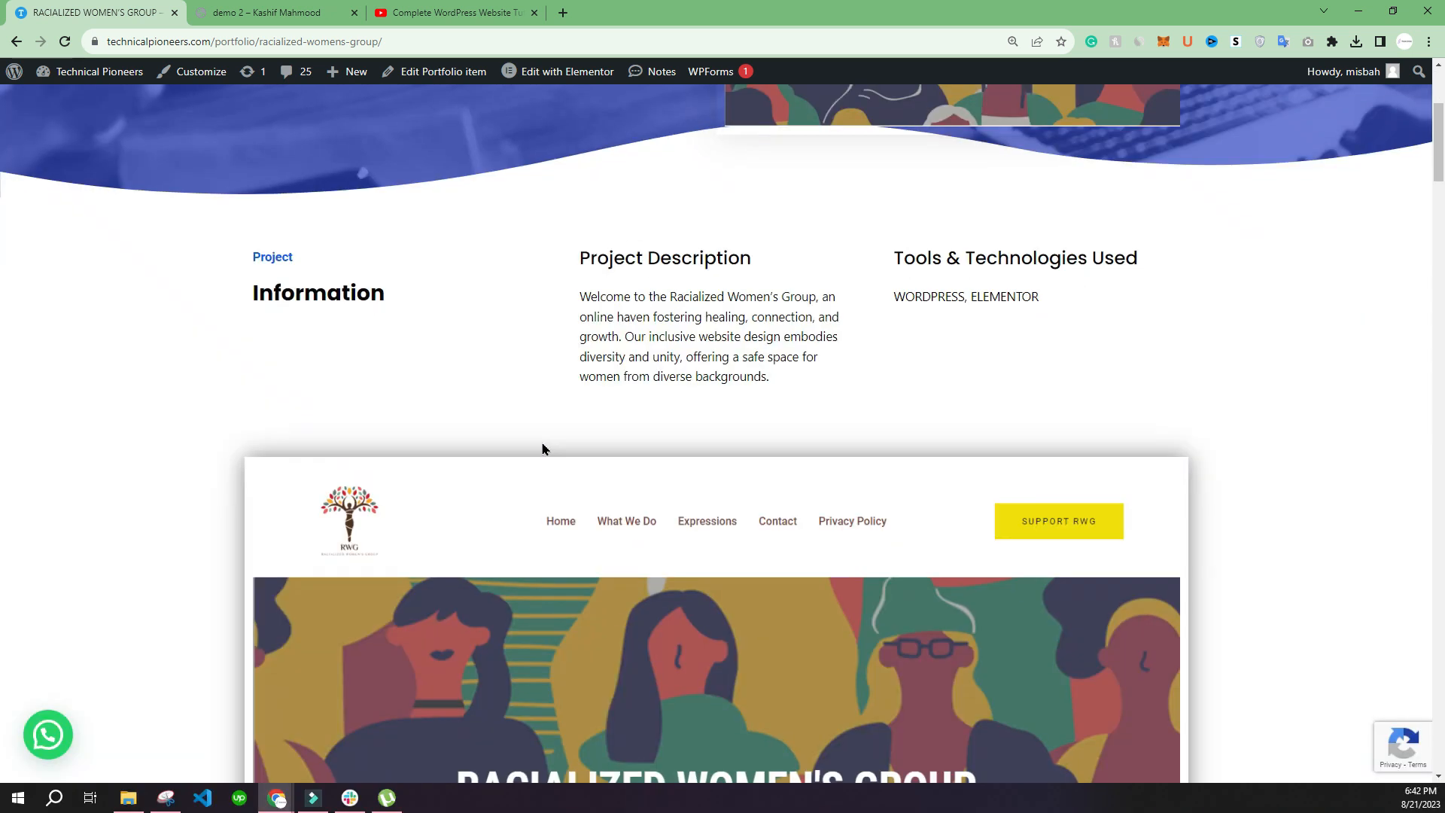
{"action": "scroll", "coordinate": [545, 440], "scroll_direction": "down", "scroll_amount": 15}
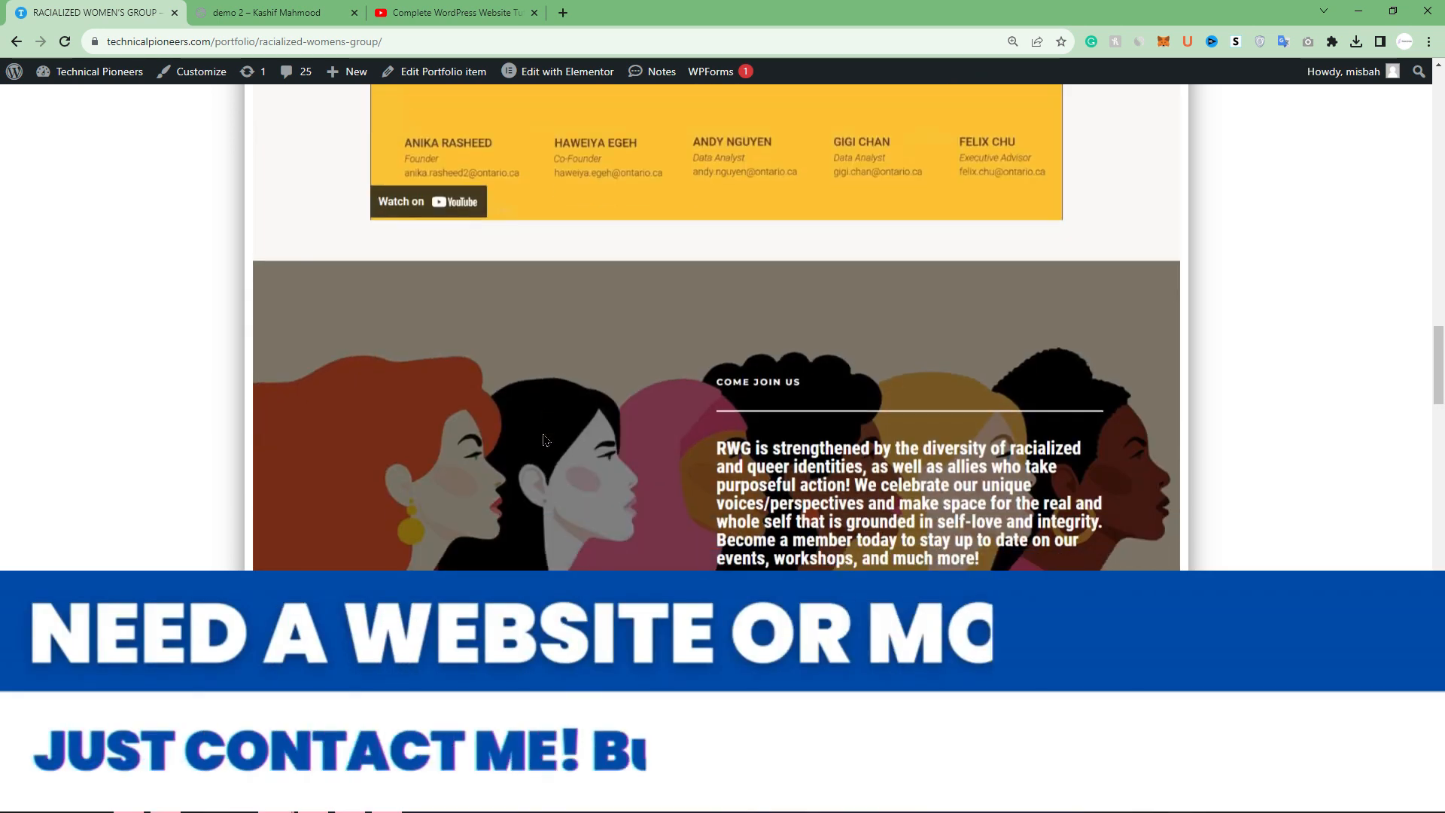
{"action": "scroll", "coordinate": [545, 440], "scroll_direction": "down", "scroll_amount": 5}
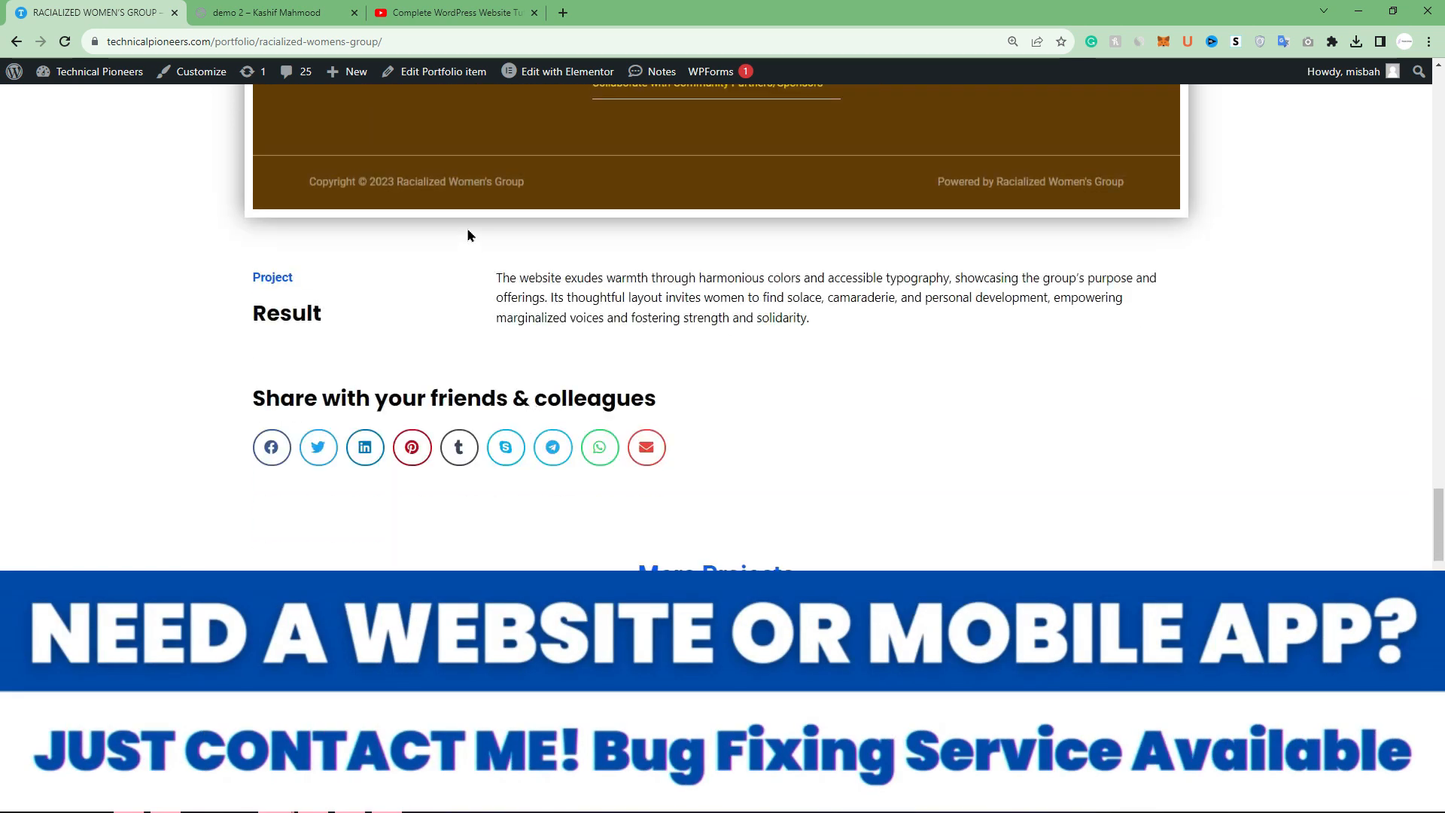
Return to the personal site and review its home page from the hero section down to the contact form
{"action": "left_click", "coordinate": [283, 7]}
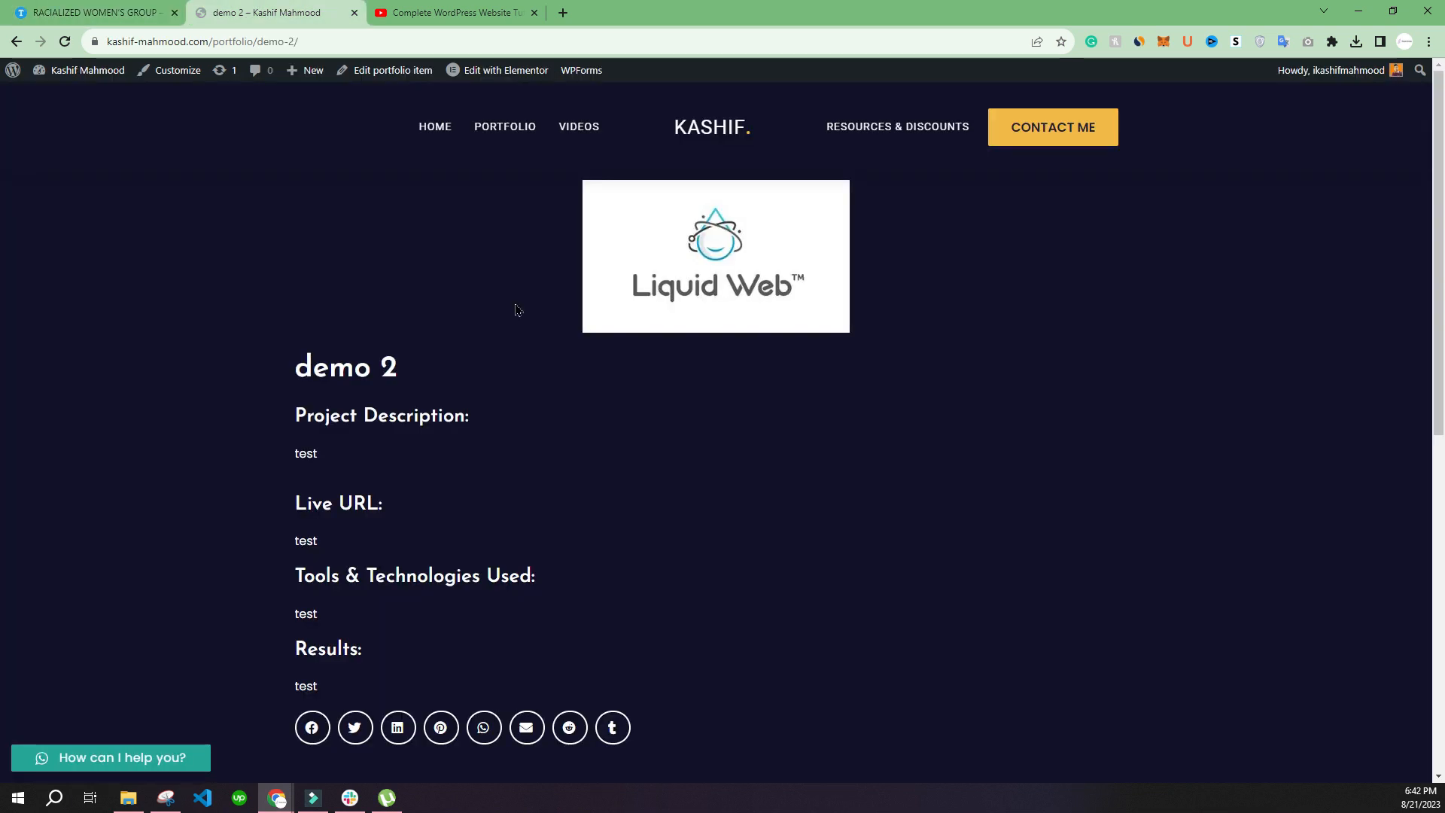
{"action": "left_click", "coordinate": [434, 143]}
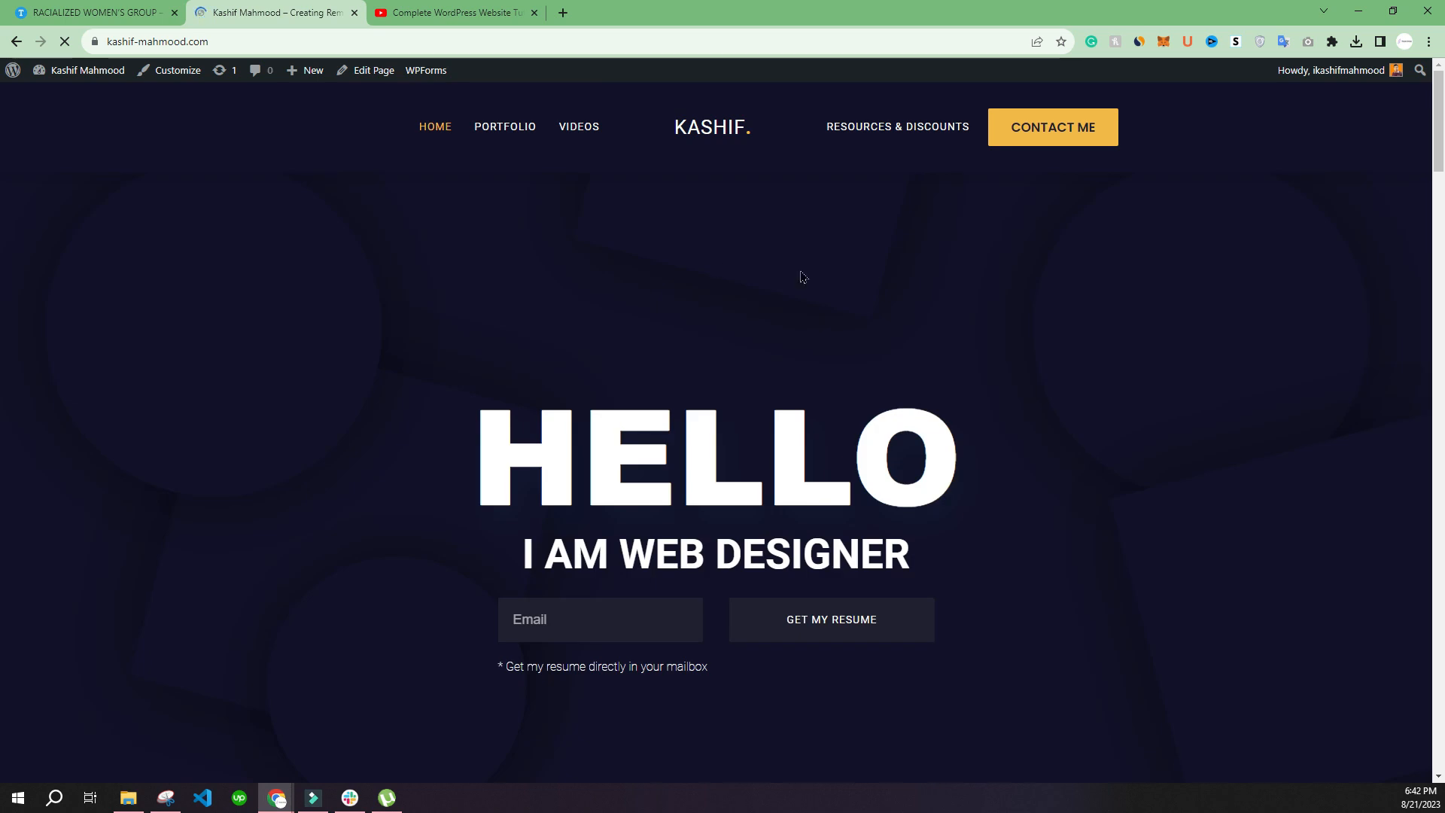
{"action": "scroll", "coordinate": [1419, 154], "scroll_direction": "down", "scroll_amount": 15}
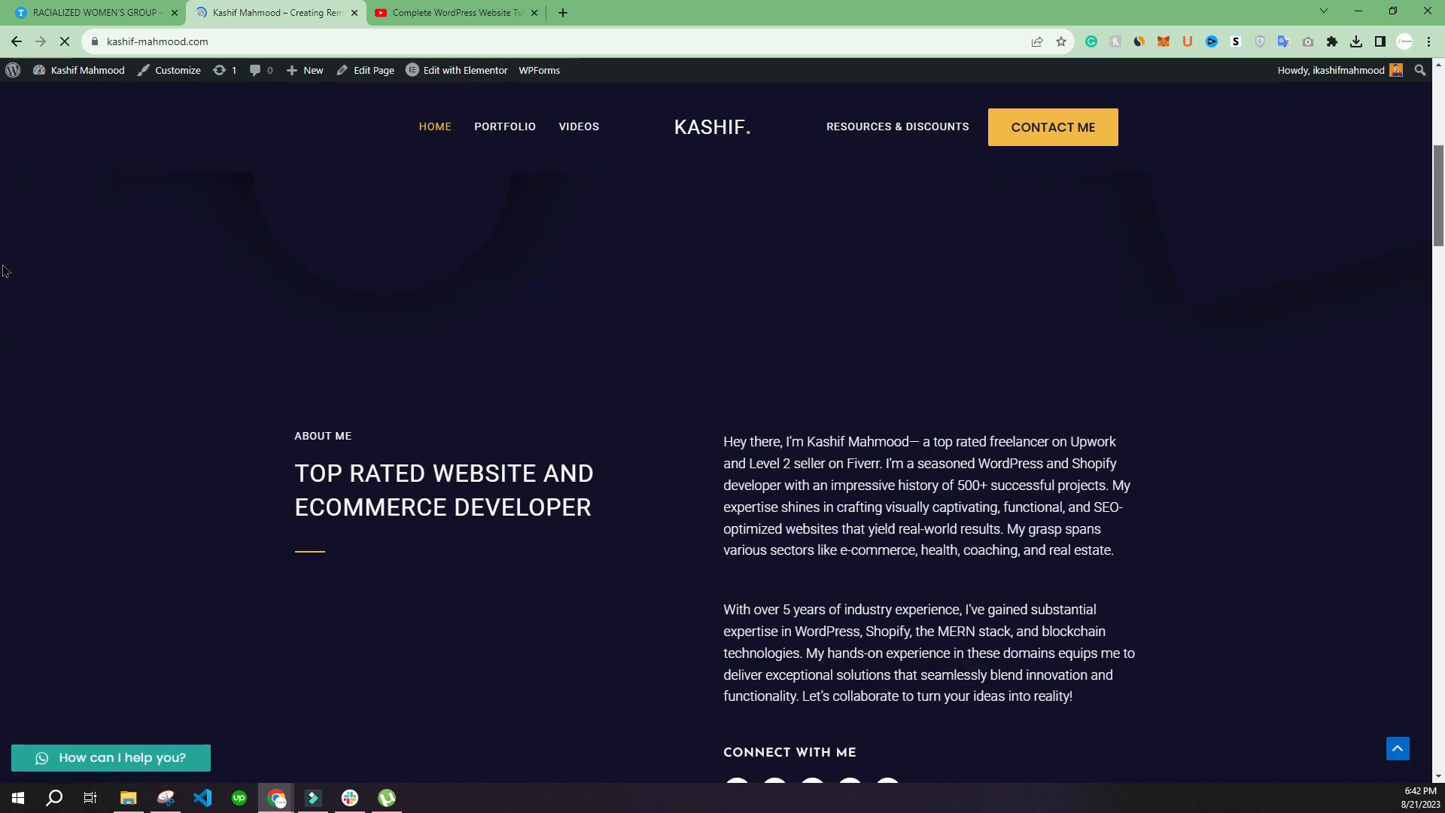
{"action": "scroll", "coordinate": [10, 354], "scroll_direction": "down", "scroll_amount": 15}
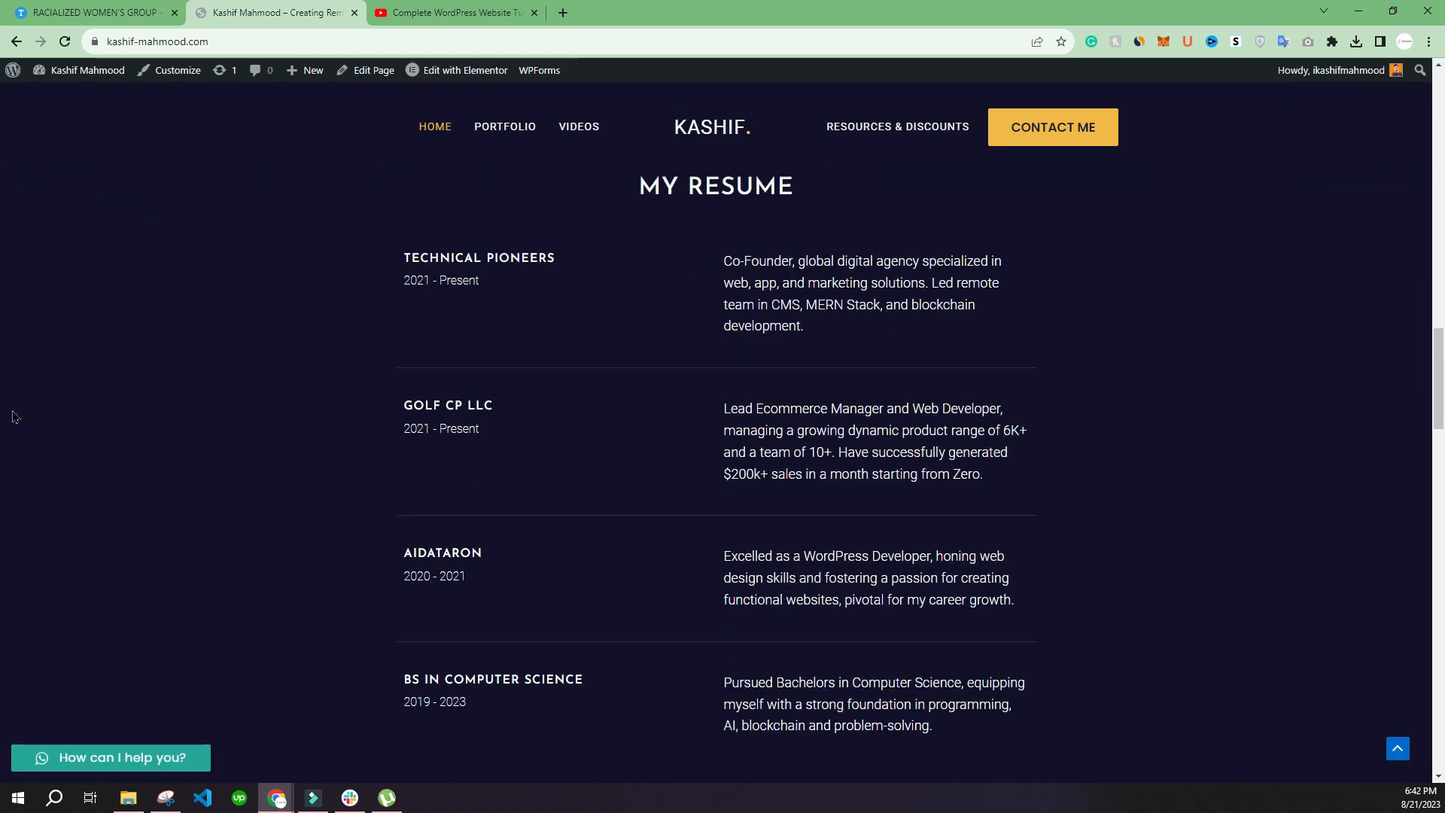
{"action": "scroll", "coordinate": [33, 511], "scroll_direction": "down", "scroll_amount": 8}
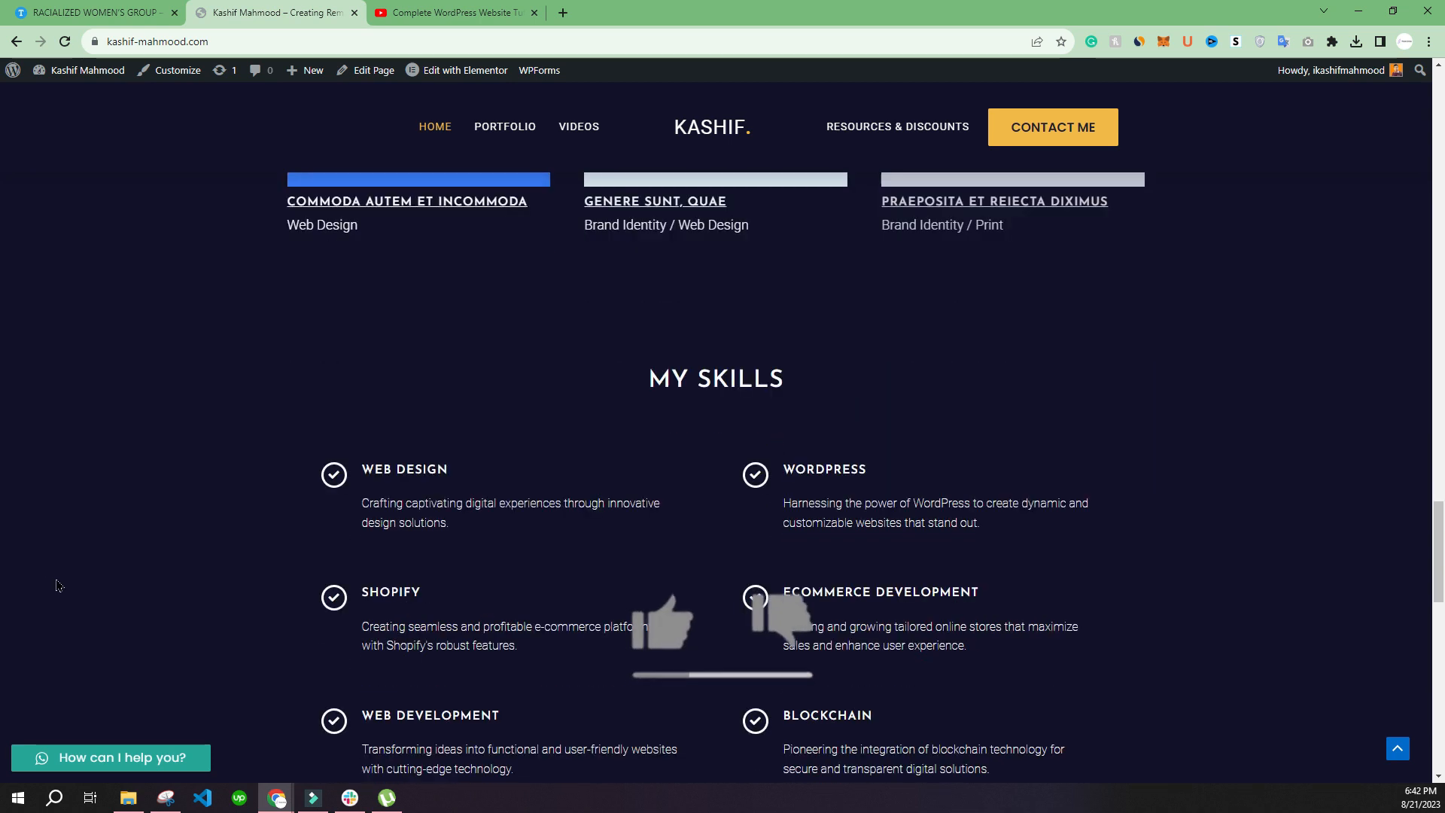
{"action": "scroll", "coordinate": [1167, 444], "scroll_direction": "down", "scroll_amount": 12}
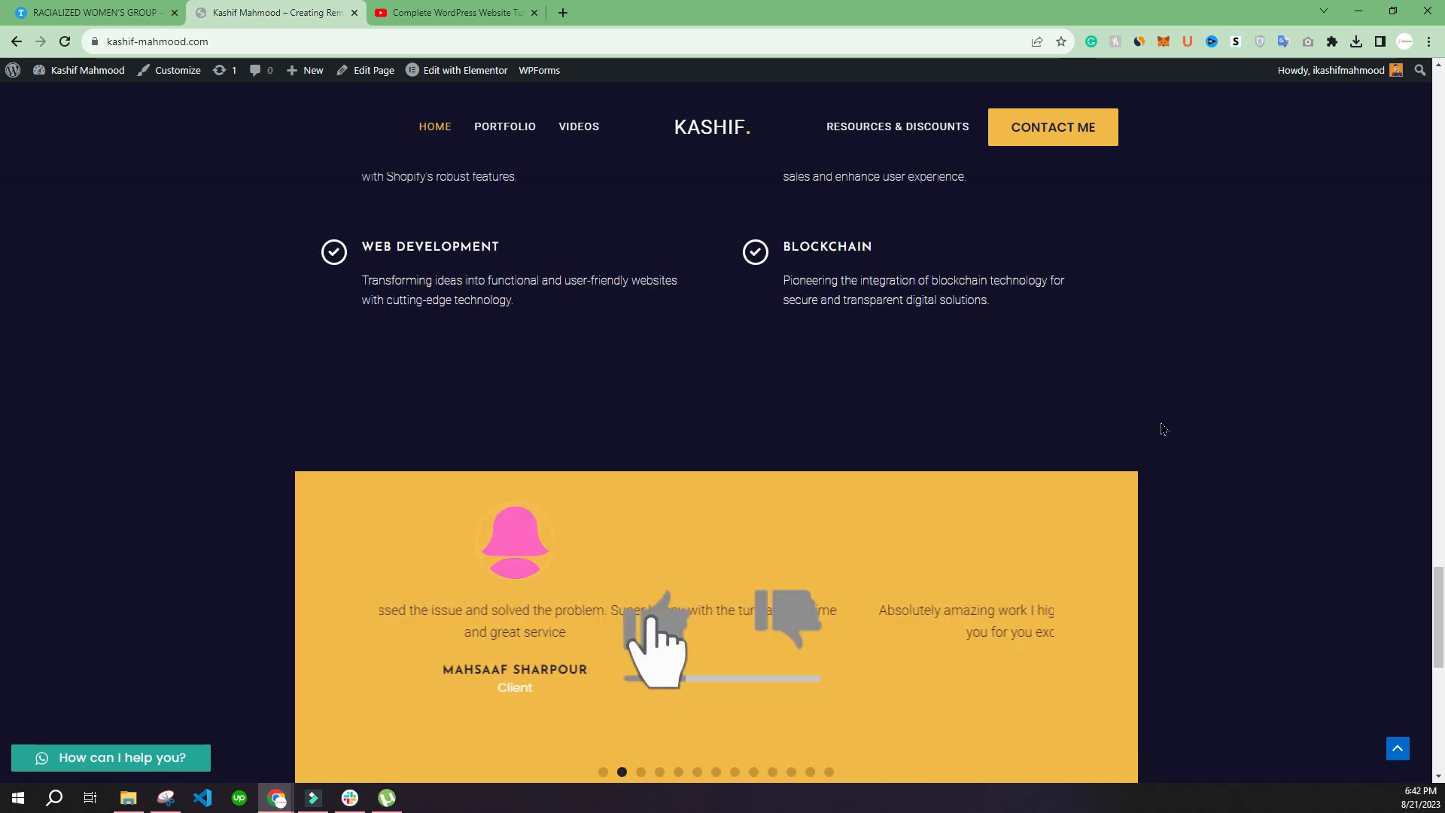
{"action": "scroll", "coordinate": [1163, 428], "scroll_direction": "down", "scroll_amount": 2}
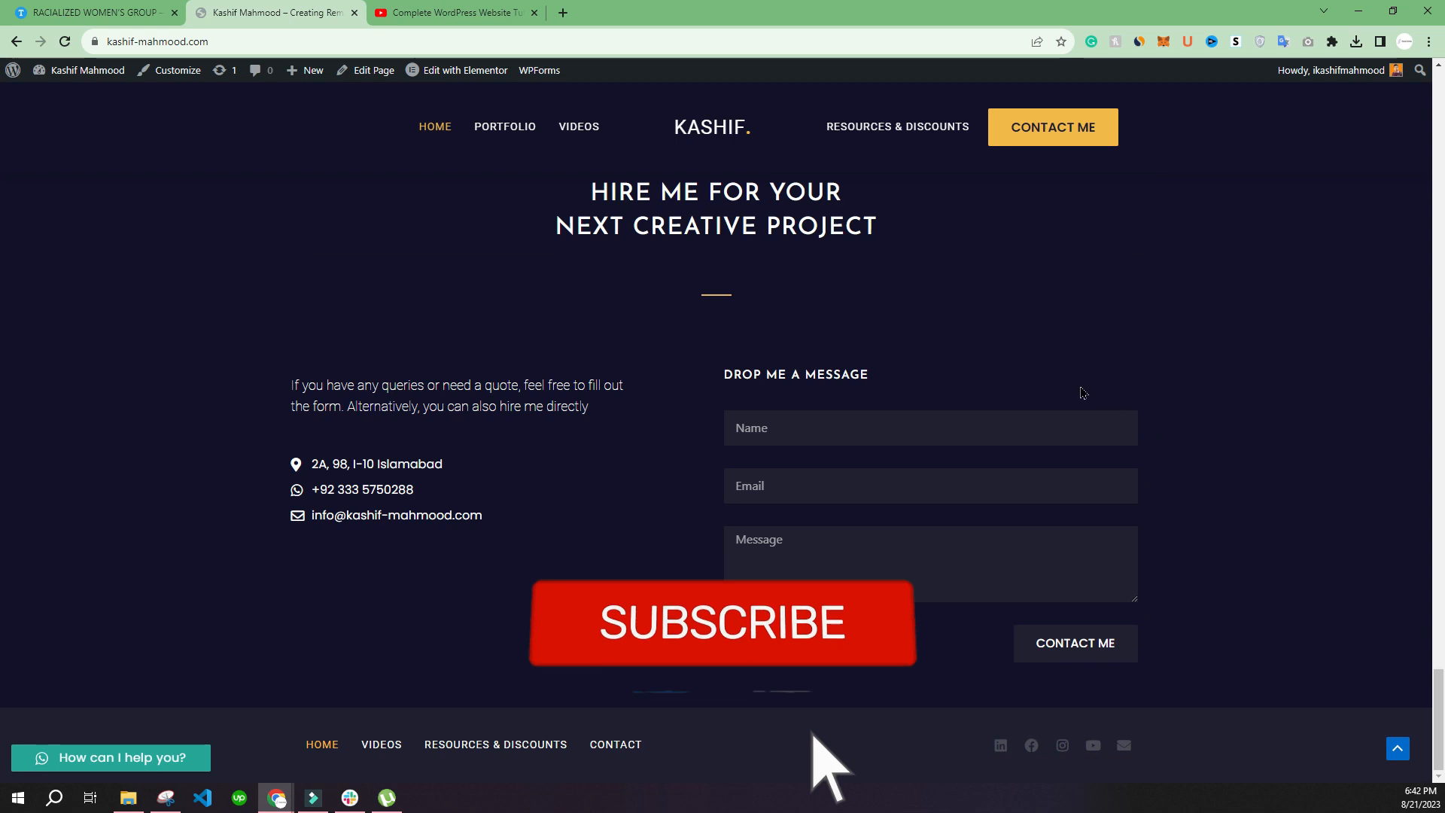
{"action": "left_click", "coordinate": [464, 18]}
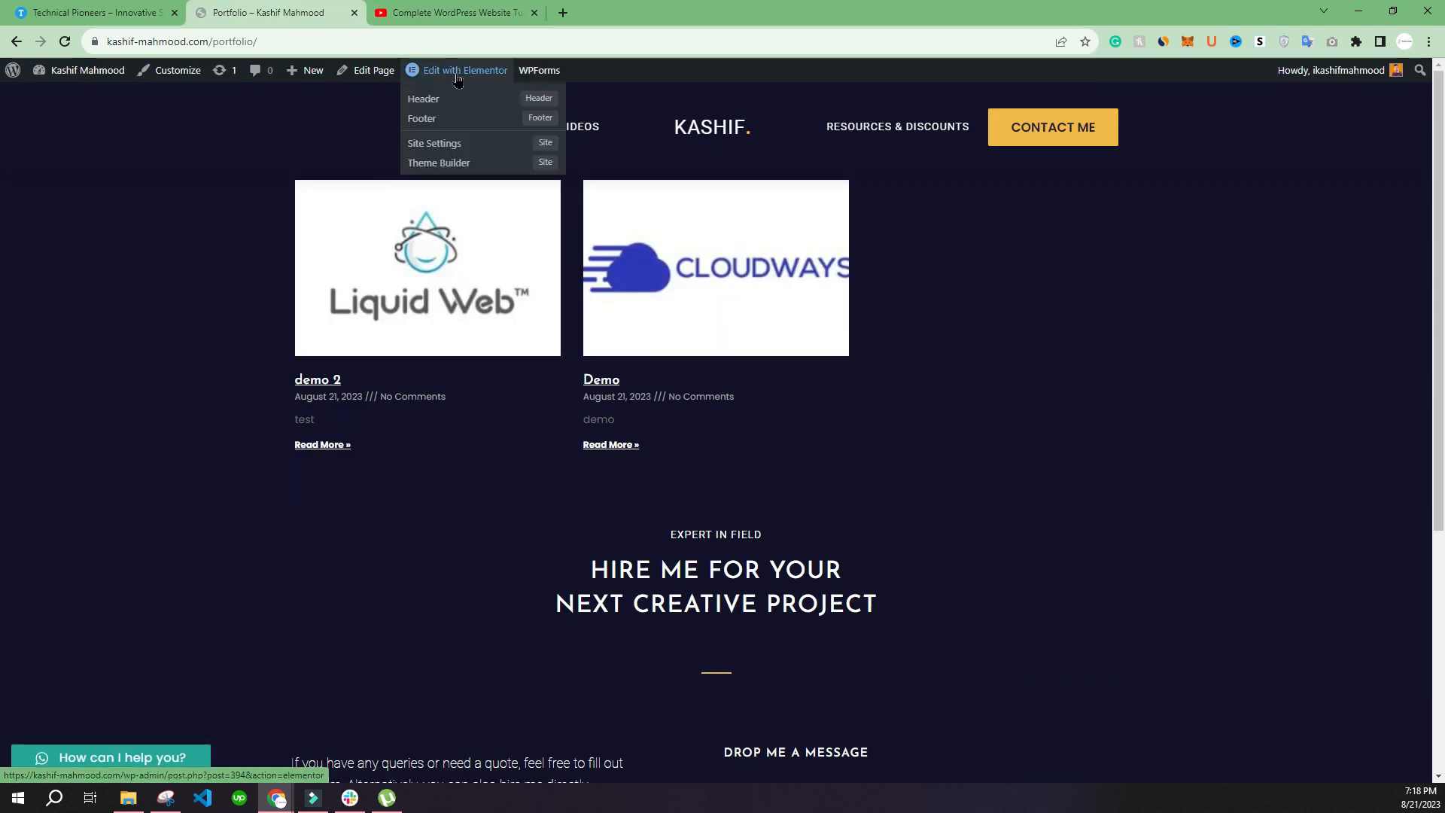
Open the personal site's Portfolio page in Elementor and compare its Posts widget with the Technical Pioneers project grid
{"action": "left_click", "coordinate": [458, 78]}
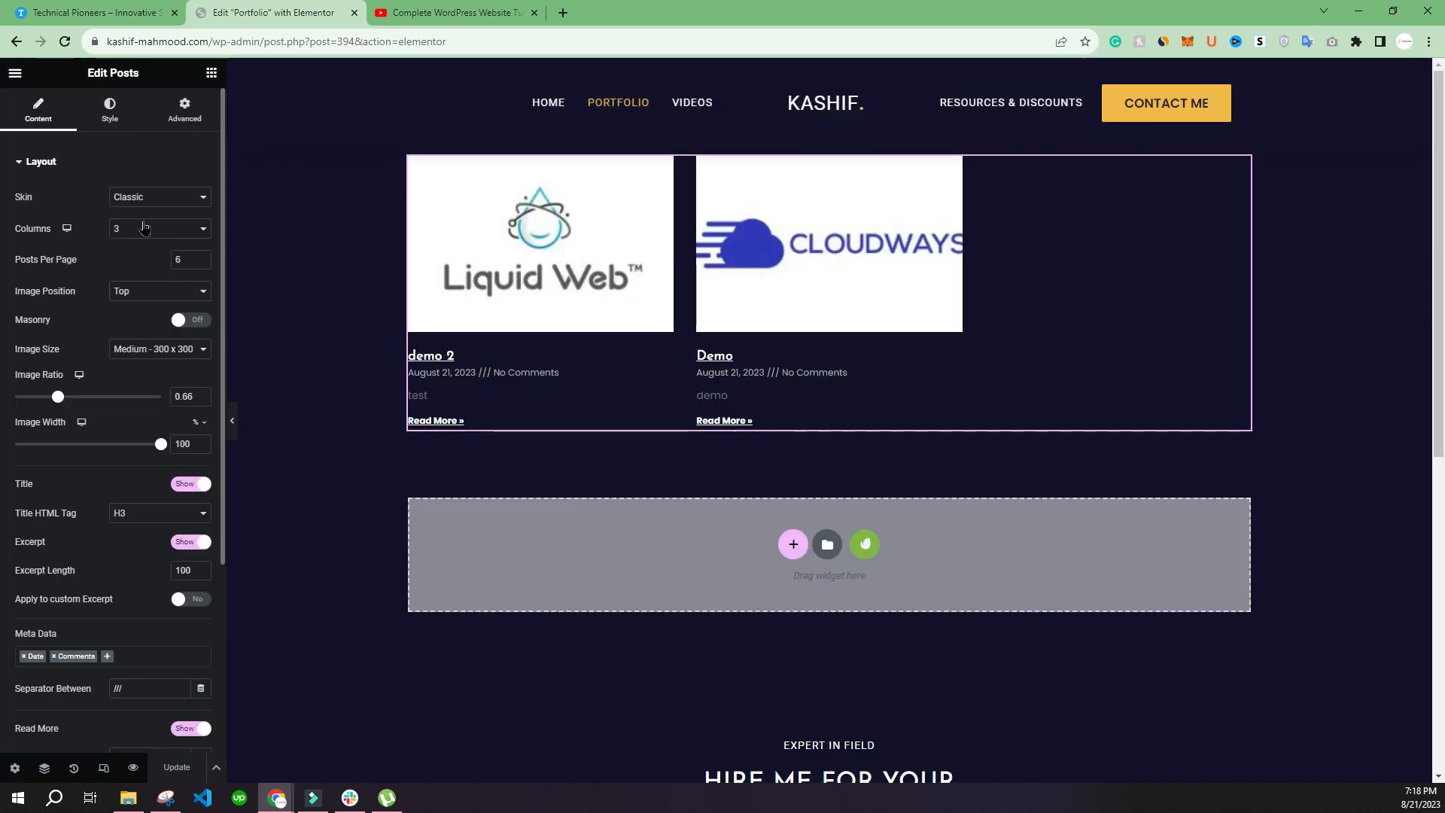
{"action": "left_click", "coordinate": [51, 165]}
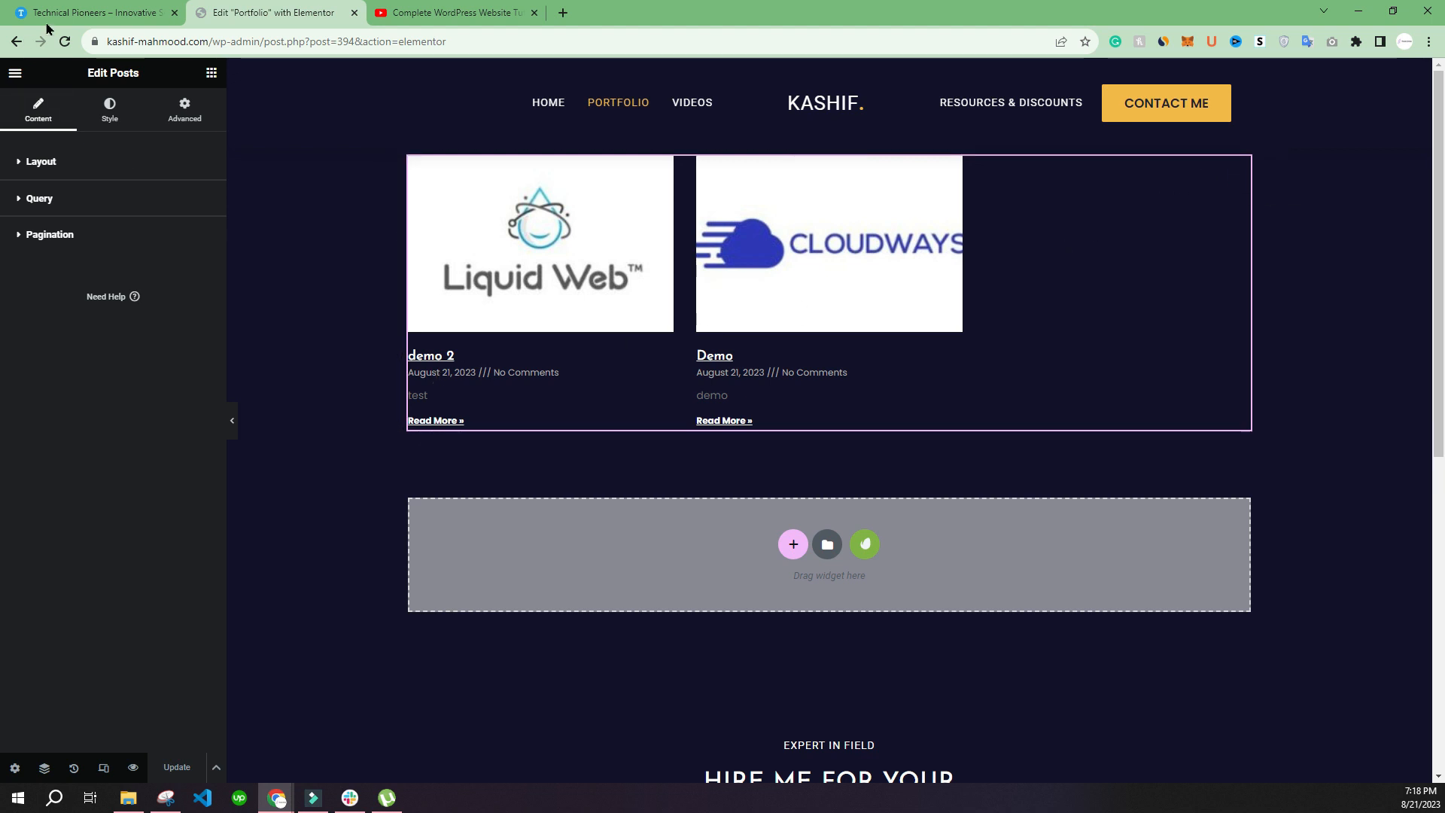
{"action": "left_click", "coordinate": [83, 12]}
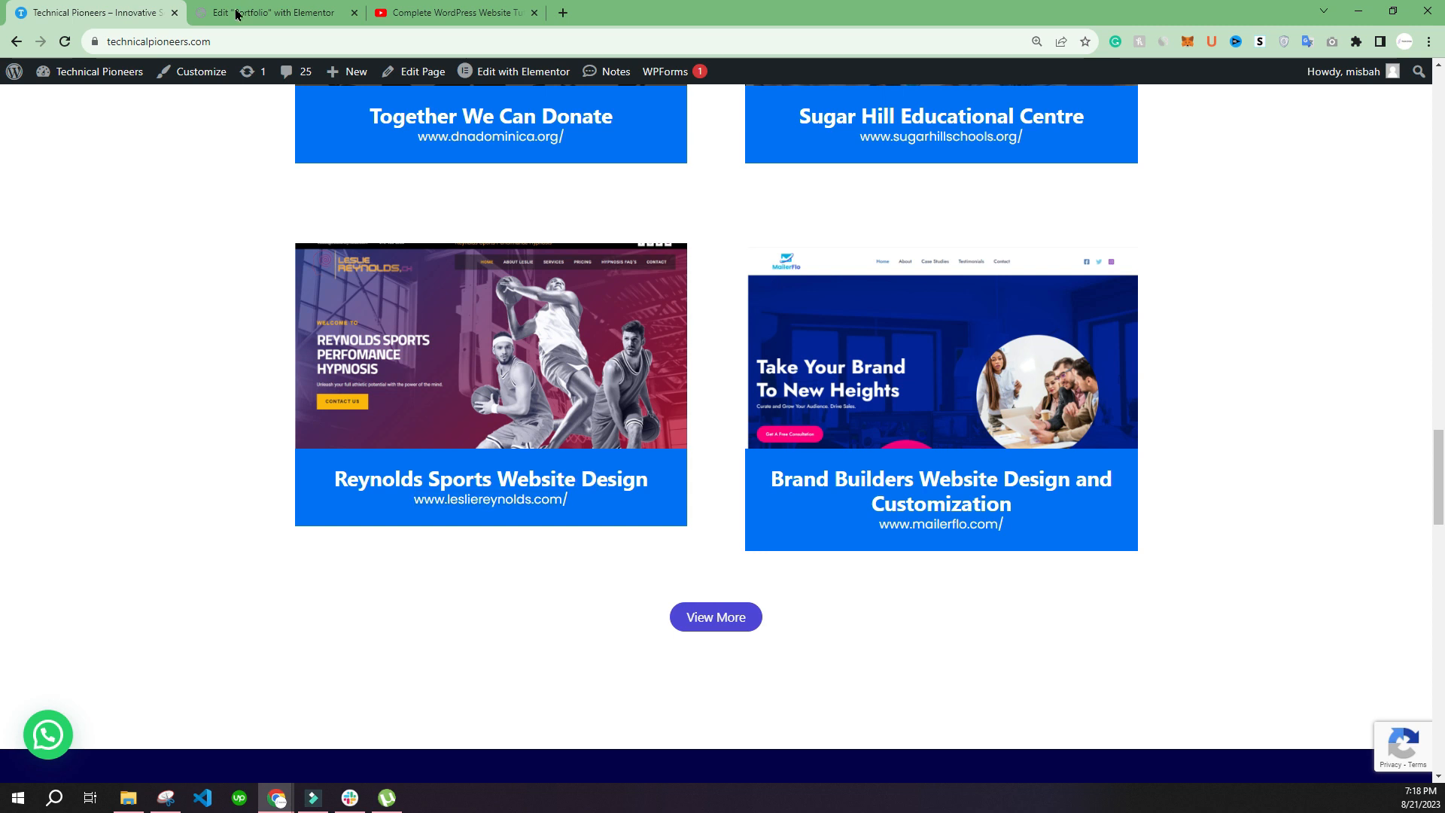
{"action": "left_click", "coordinate": [273, 12]}
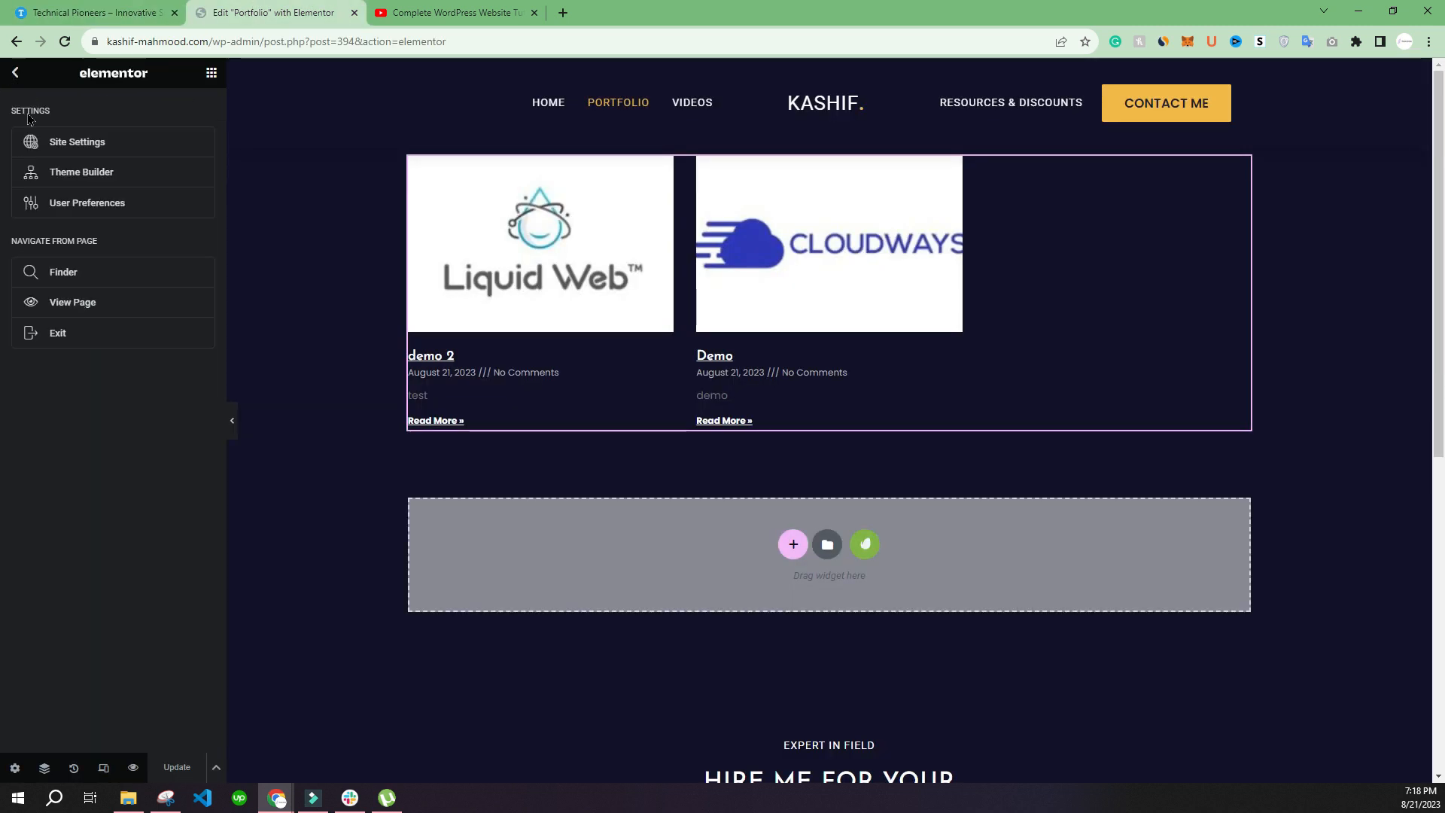
Open the site's WordPress dashboard in a new tab and search for new plugins with "elementor loops"
{"action": "middle_click", "coordinate": [57, 332]}
{"action": "left_click", "coordinate": [444, 9]}
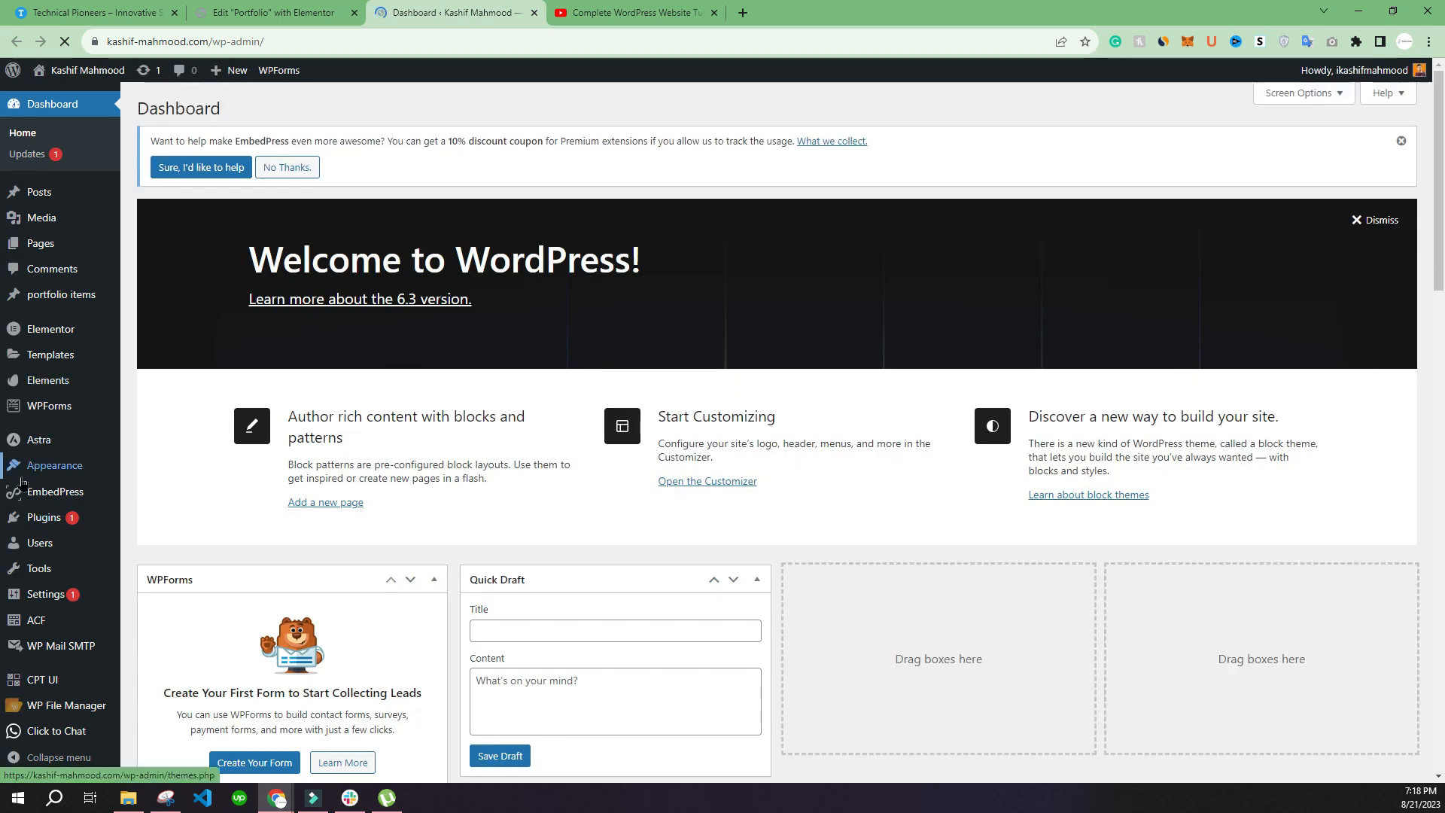
{"action": "mouse_move", "coordinate": [38, 521]}
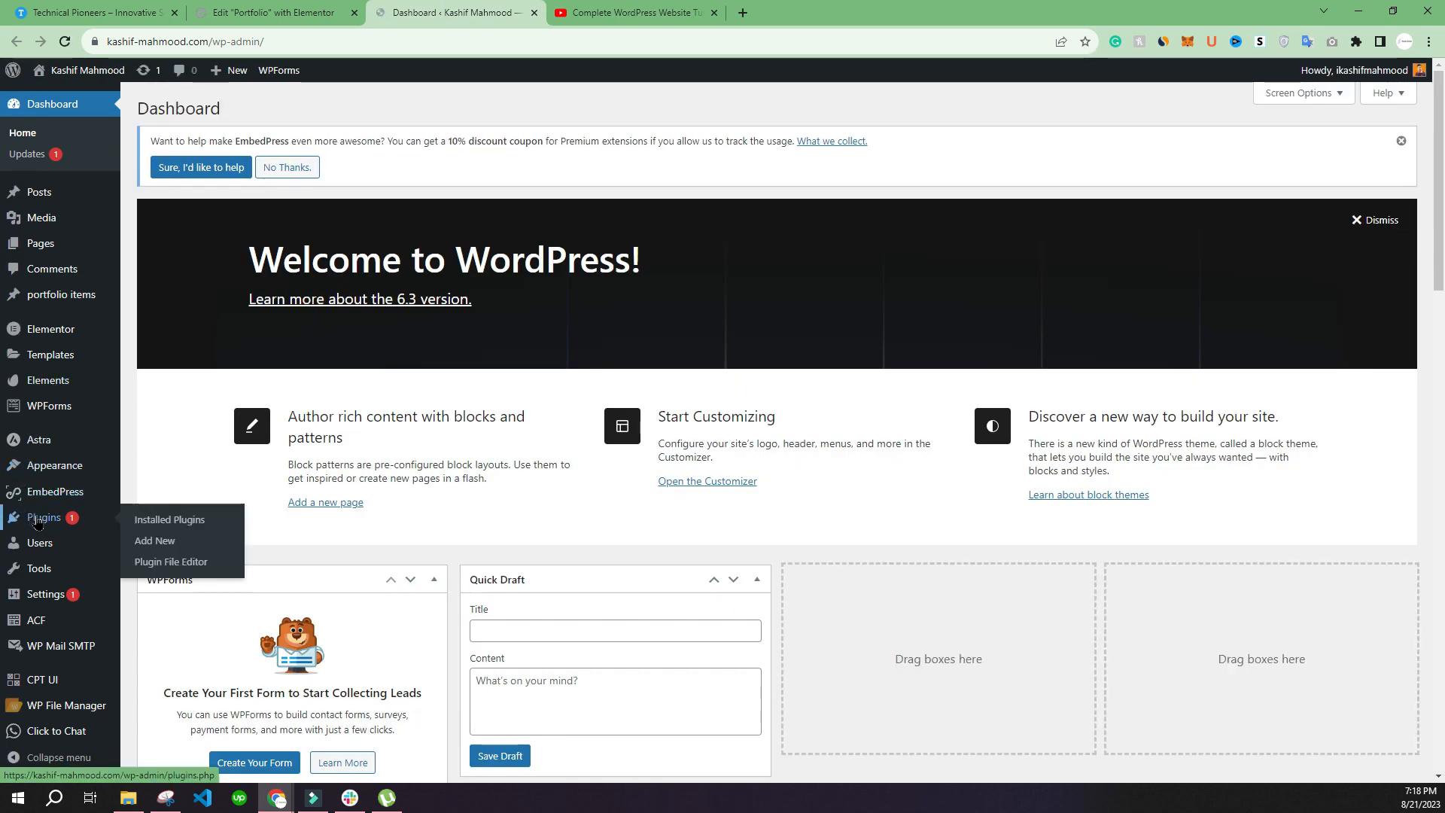
{"action": "left_click", "coordinate": [169, 545]}
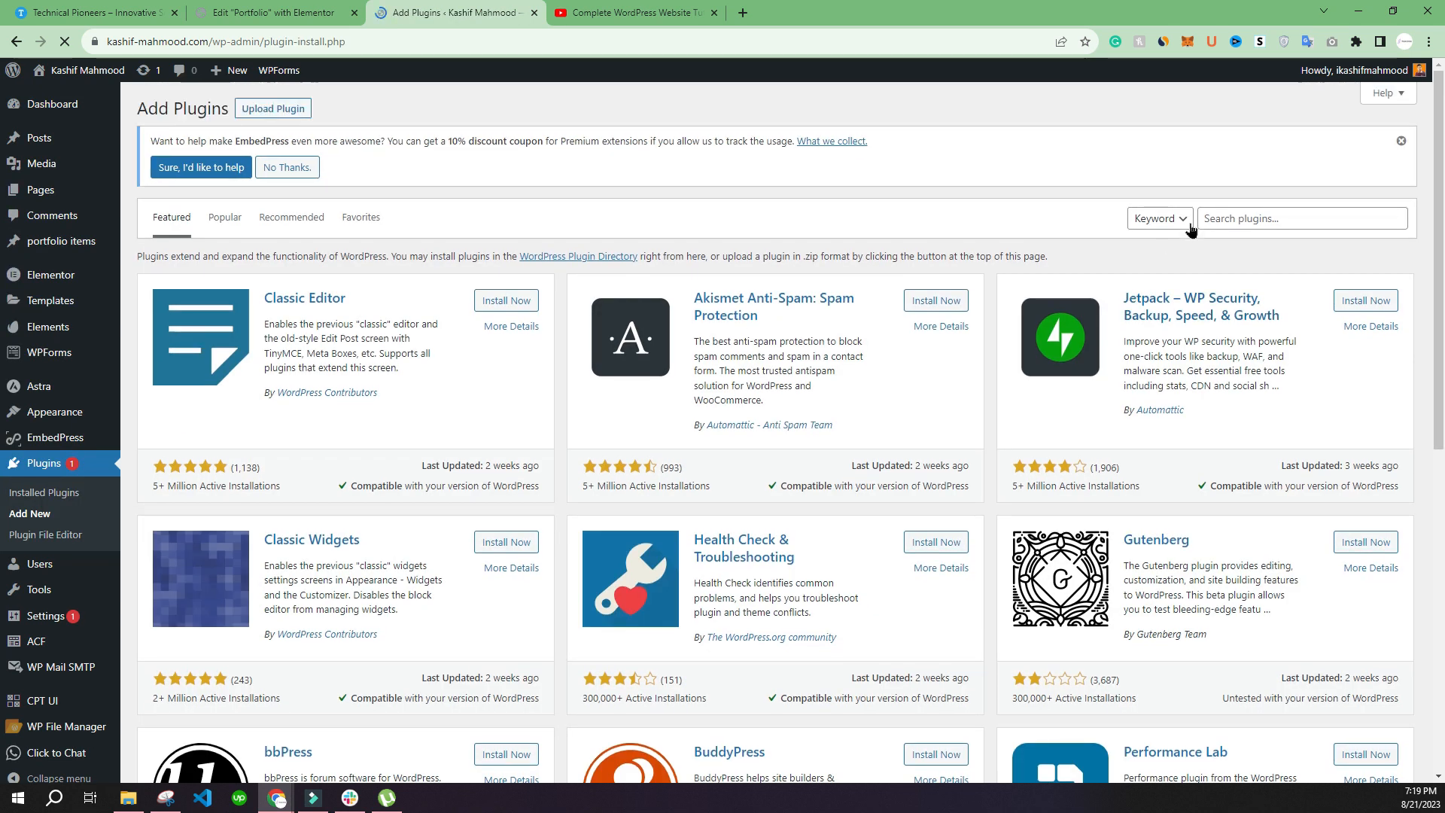
{"action": "left_click", "coordinate": [1264, 215]}
{"action": "type", "text": "e"}
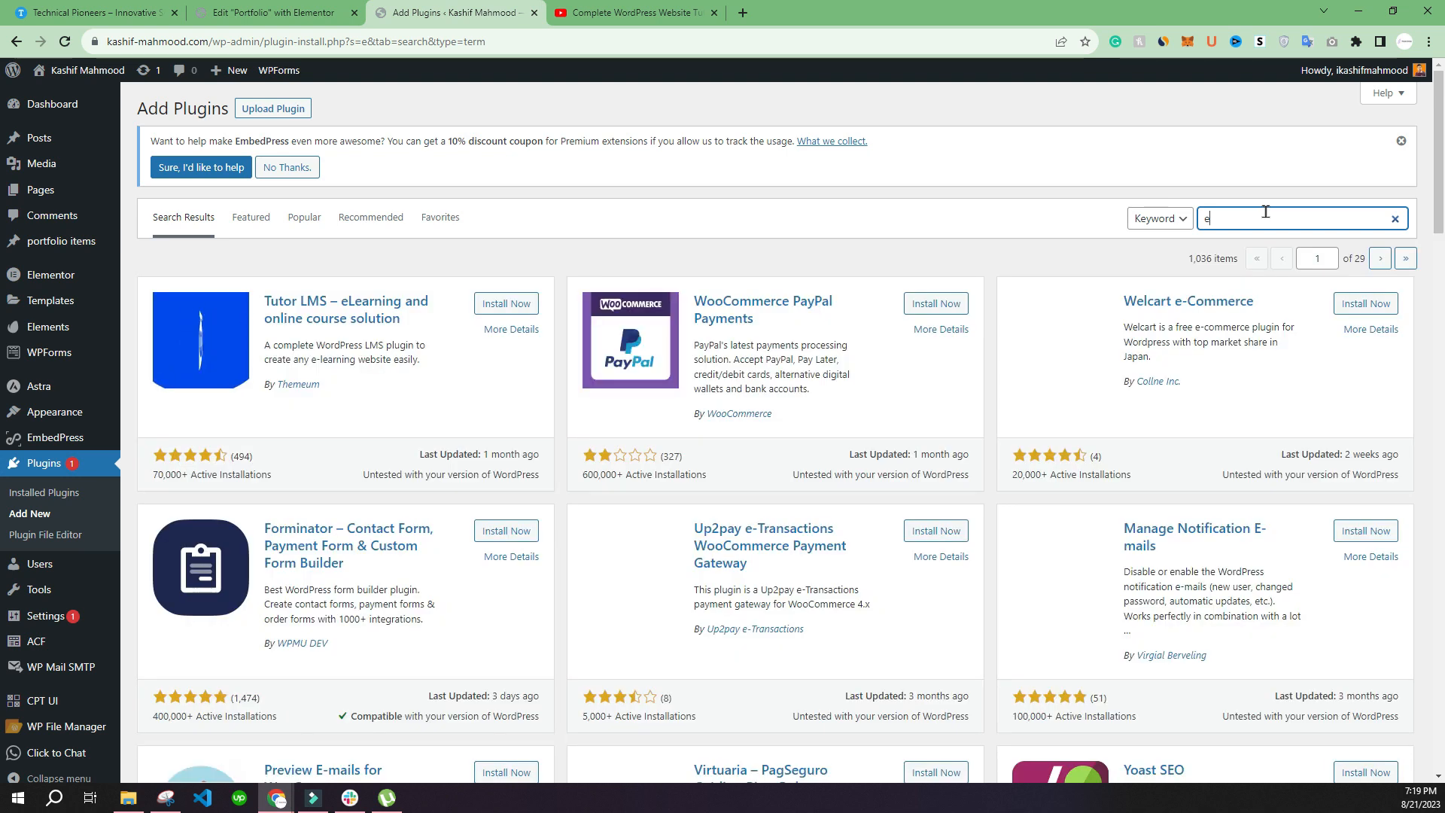
{"action": "type", "text": "lementor loops"}
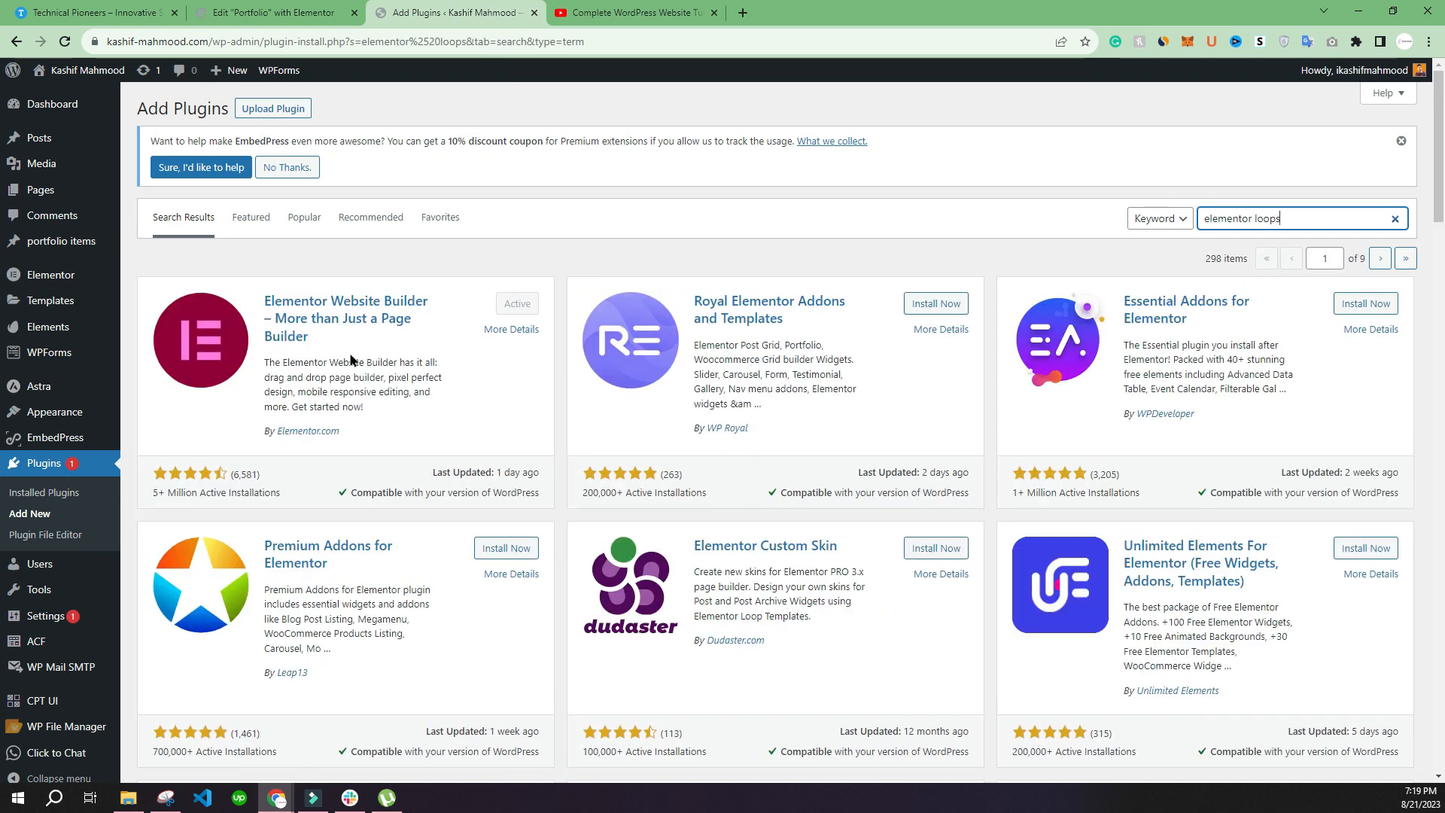
Install and activate the Elementor Custom Skin plugin by Dudaster.com
{"action": "scroll", "coordinate": [728, 545], "scroll_direction": "down", "scroll_amount": 1}
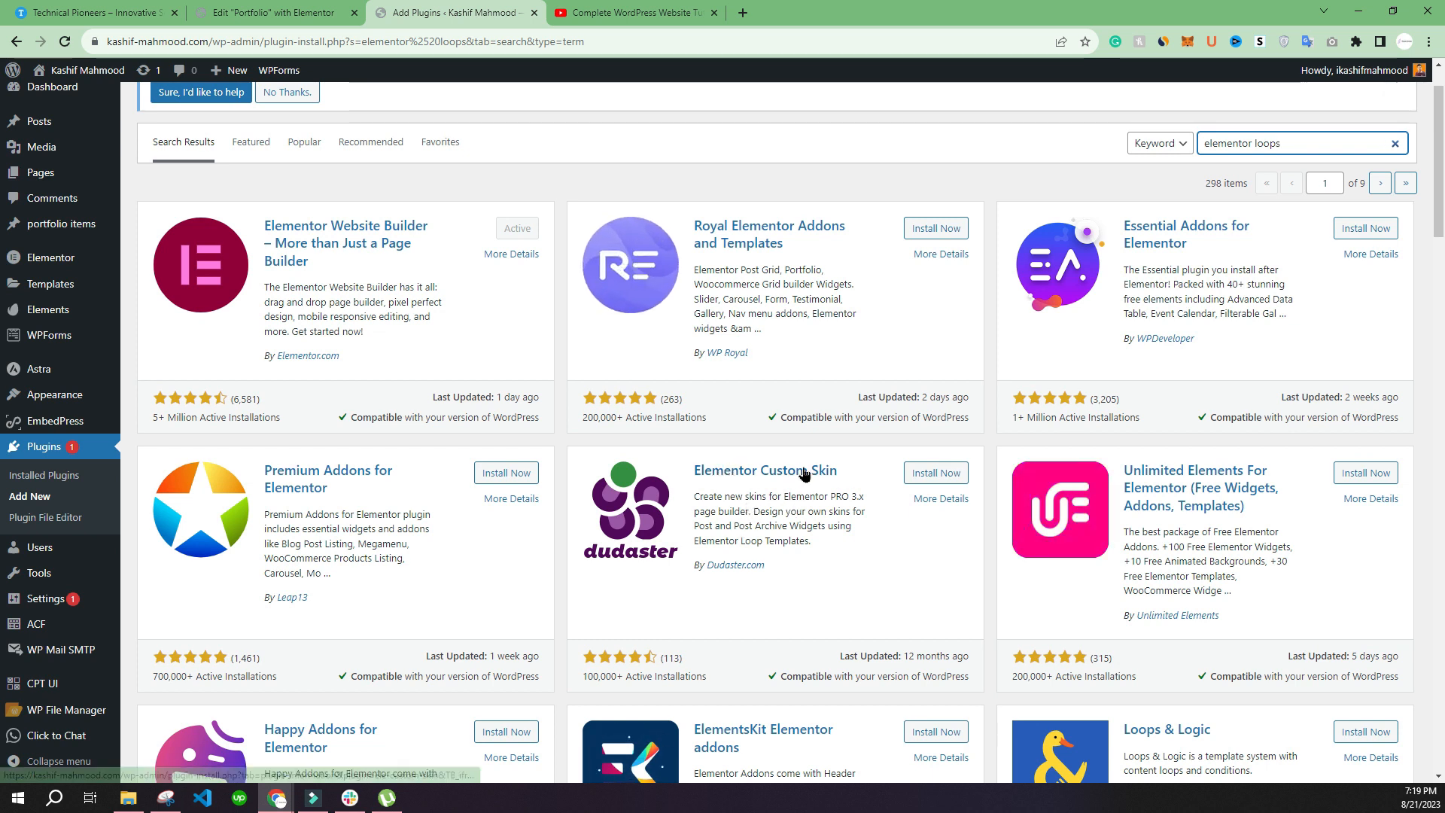
{"action": "left_click", "coordinate": [913, 474]}
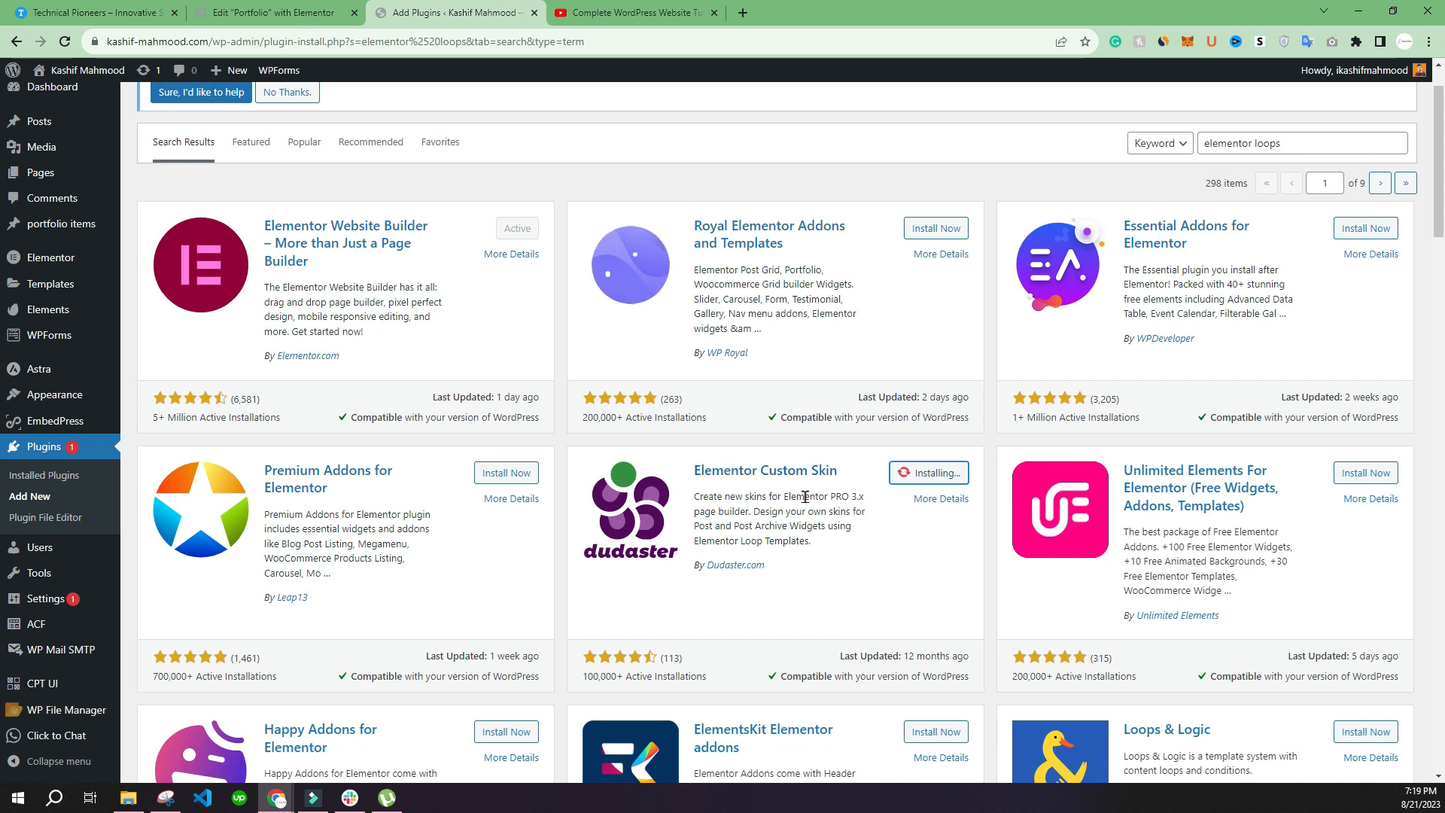
{"action": "left_click", "coordinate": [943, 474]}
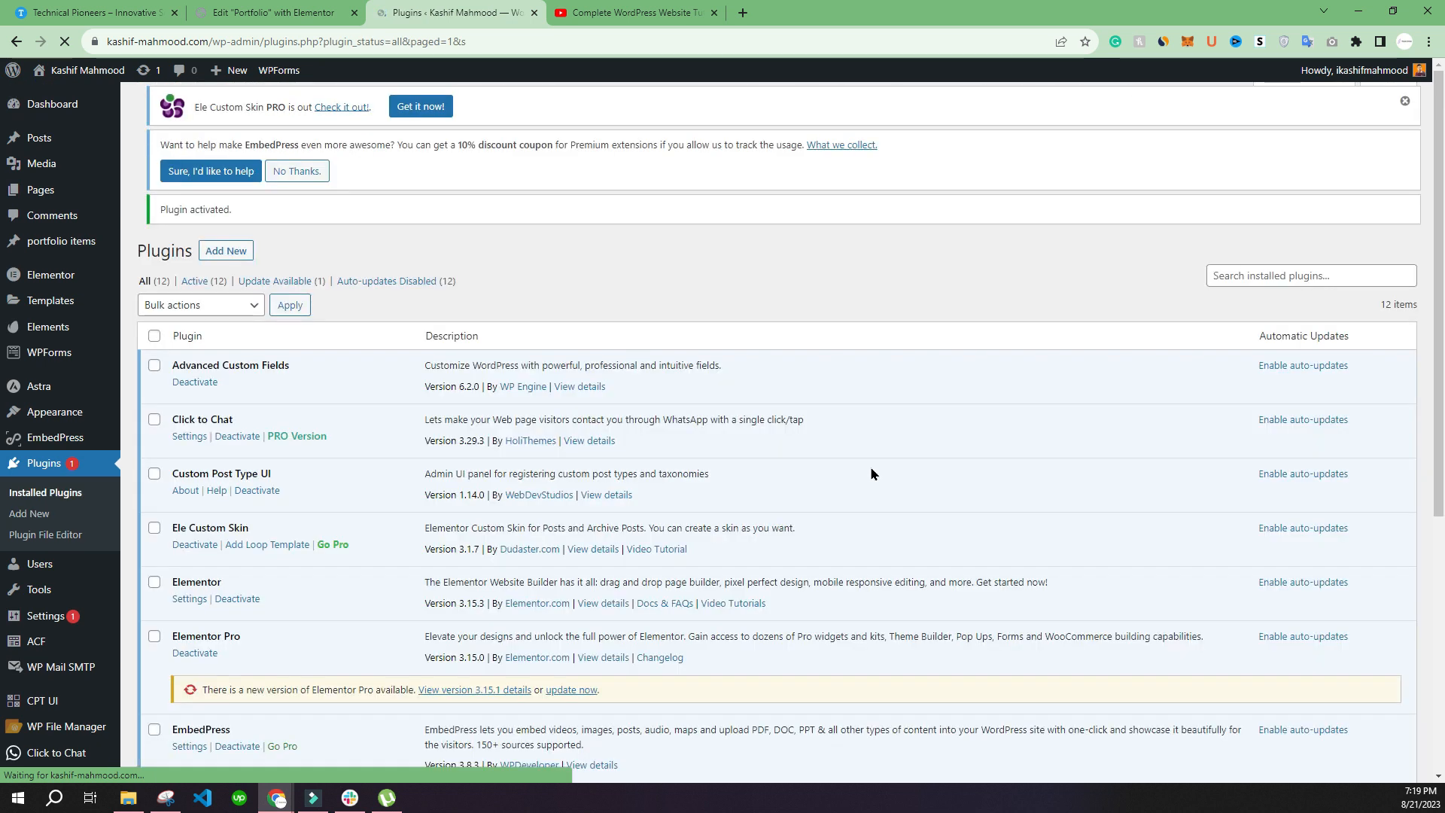
Create a new Elementor template of type Loop named "portfolio loop"
{"action": "mouse_move", "coordinate": [94, 423]}
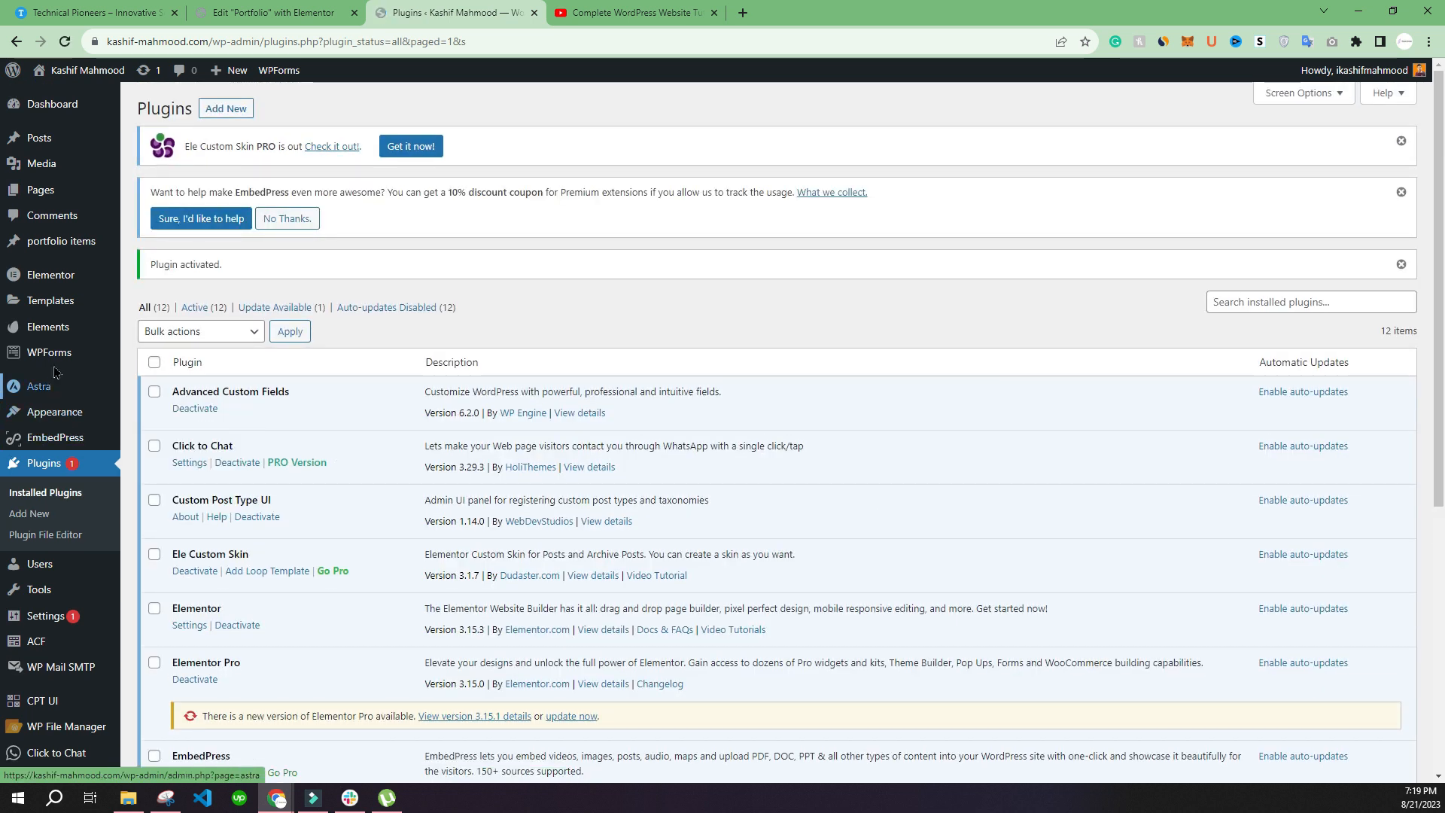
{"action": "left_click", "coordinate": [55, 308]}
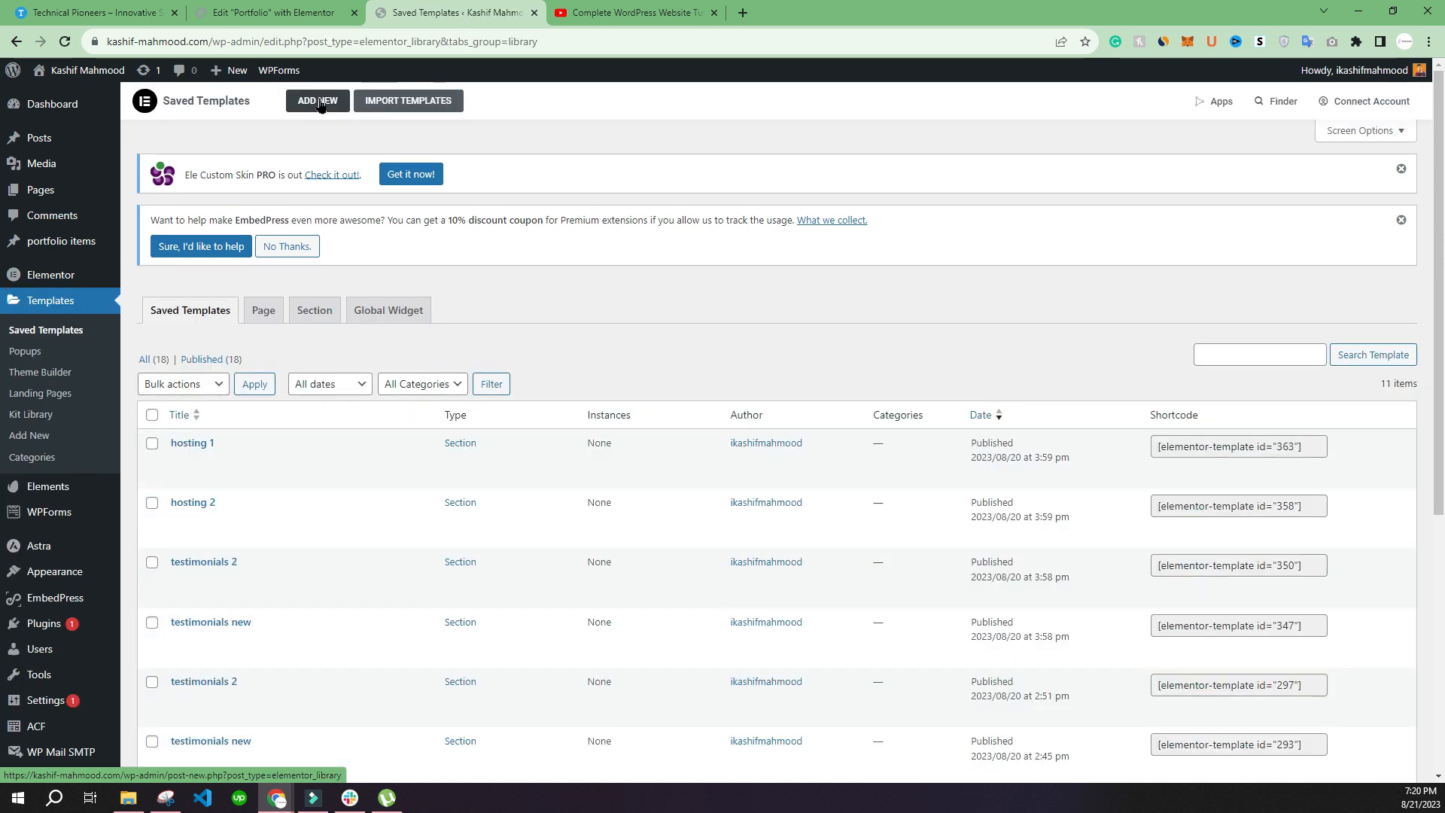
{"action": "left_click", "coordinate": [319, 103]}
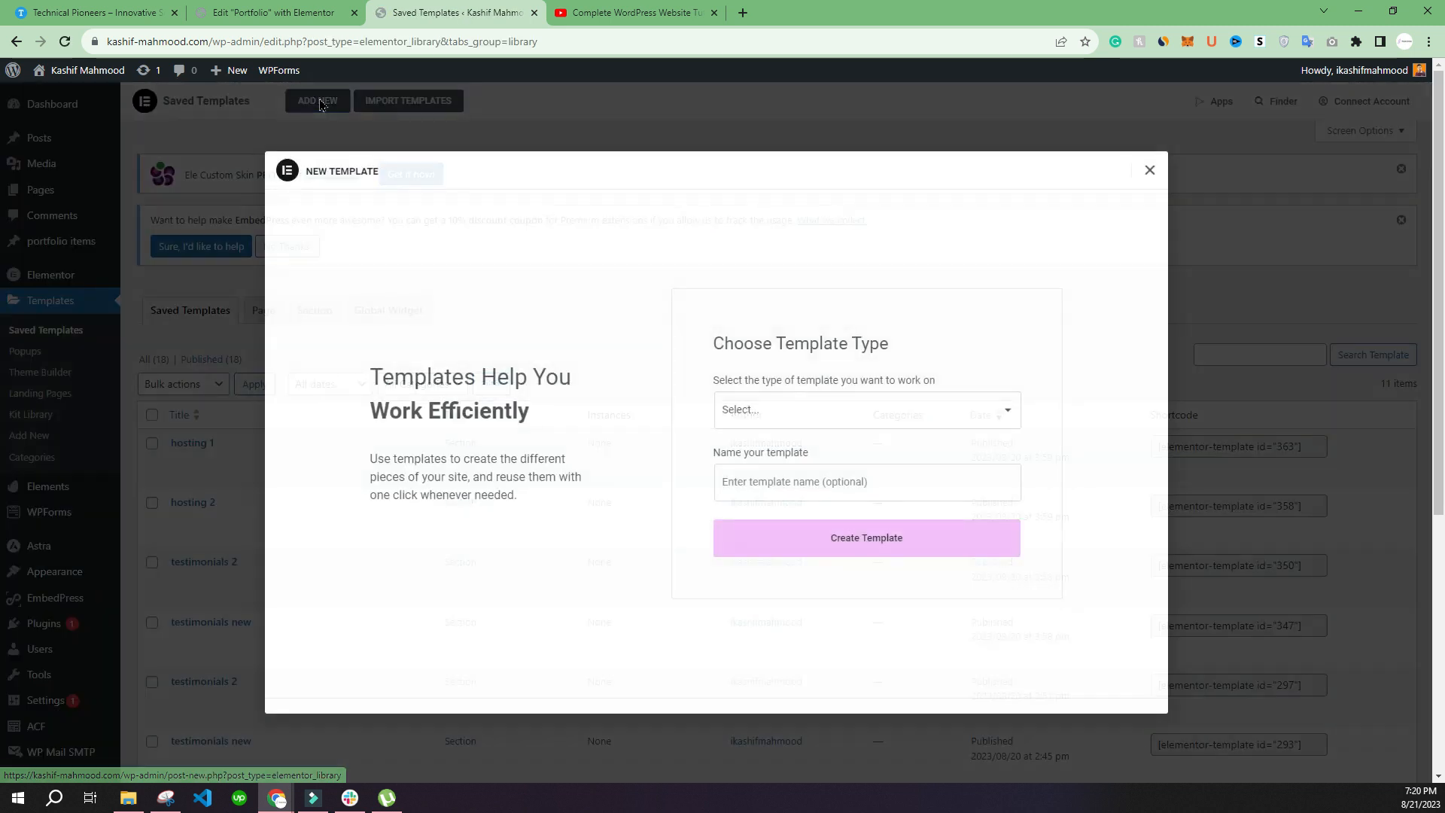
{"action": "left_click", "coordinate": [795, 424]}
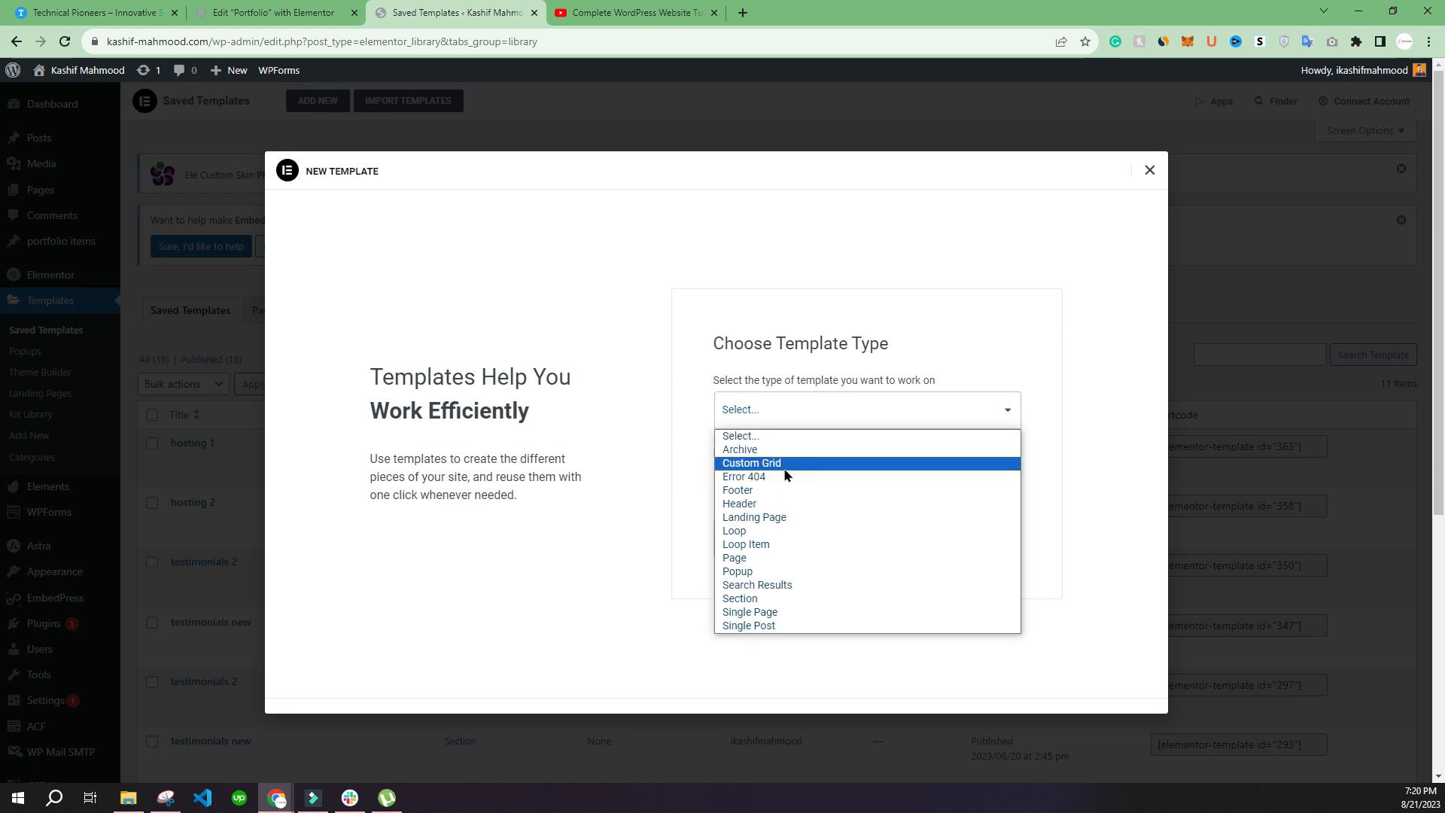
{"action": "left_click", "coordinate": [742, 531]}
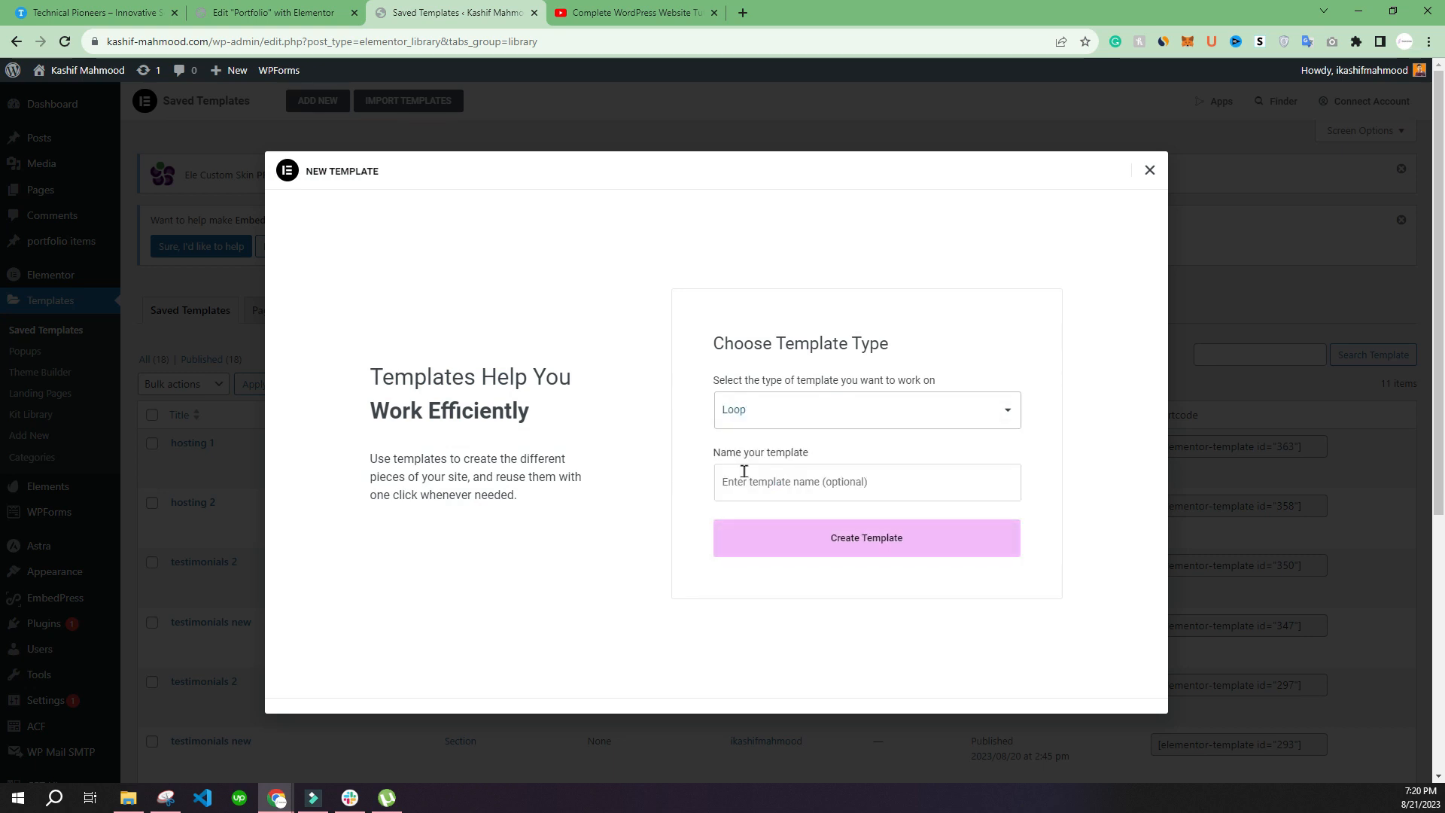
{"action": "left_click", "coordinate": [745, 472]}
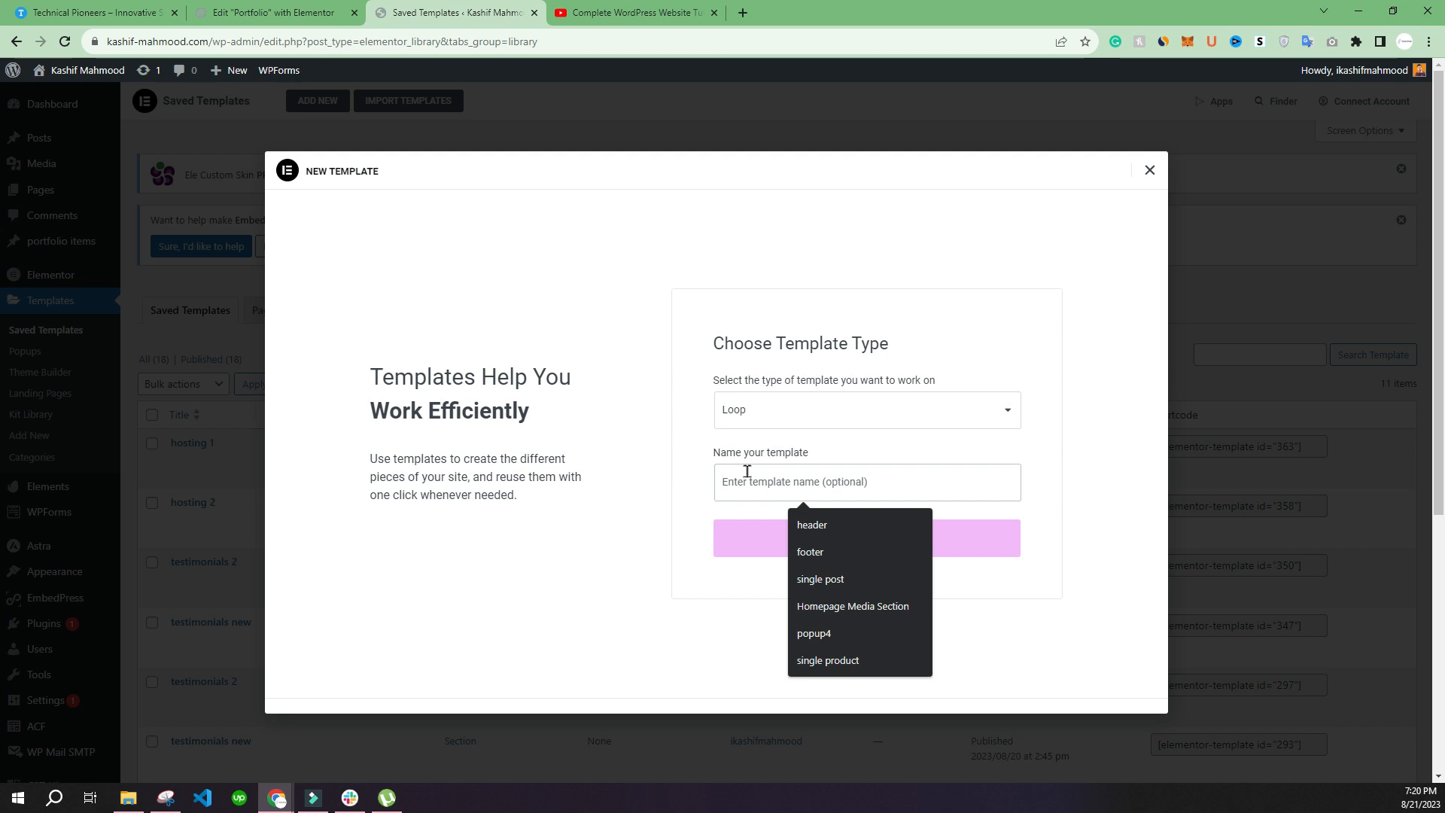
{"action": "type", "text": "portfolio loop"}
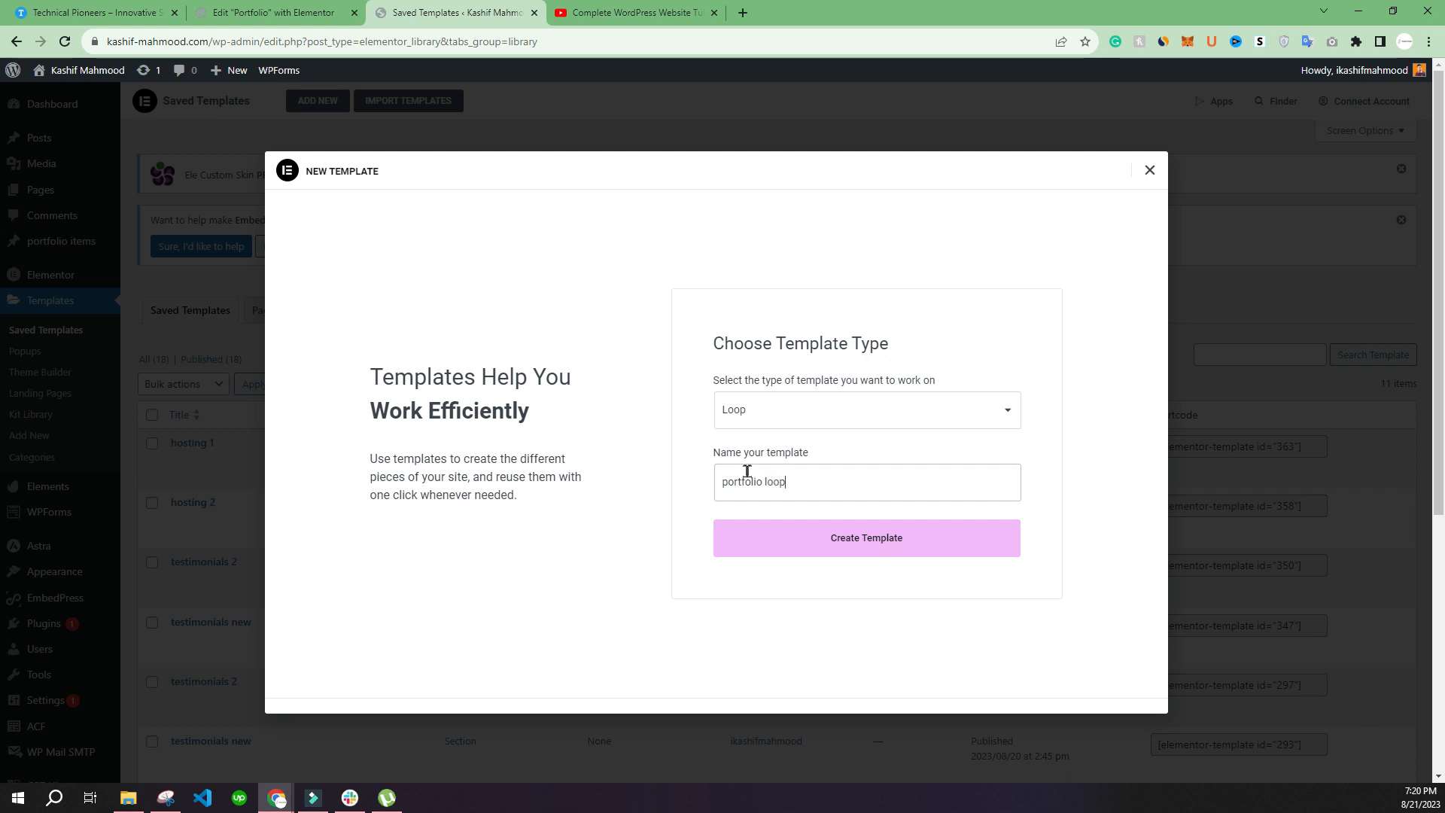
{"action": "left_click", "coordinate": [893, 541]}
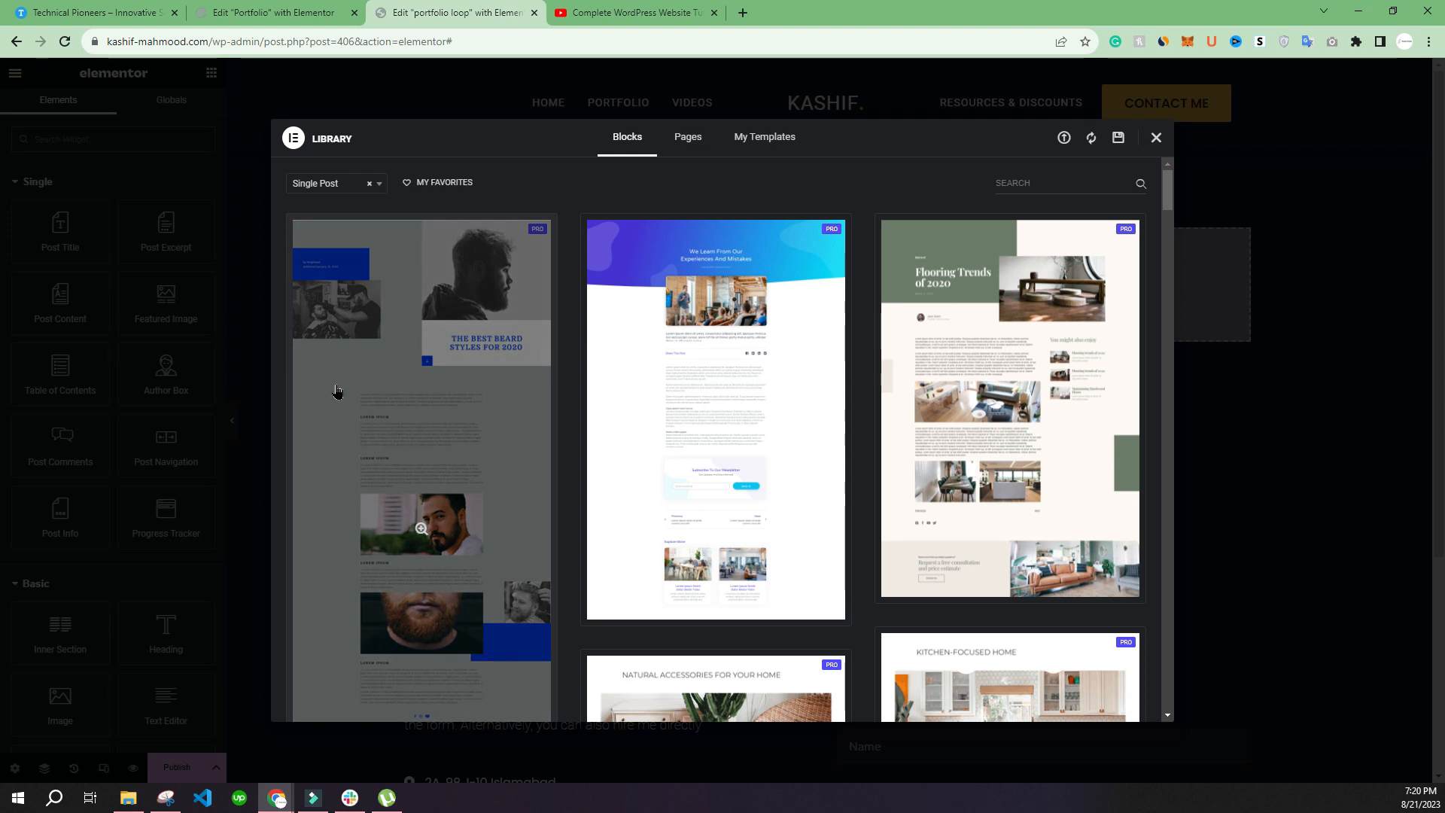
Check the Posts grid on the Portfolio page, then return to the portfolio loop template and close its template library
{"action": "left_click", "coordinate": [248, 15]}
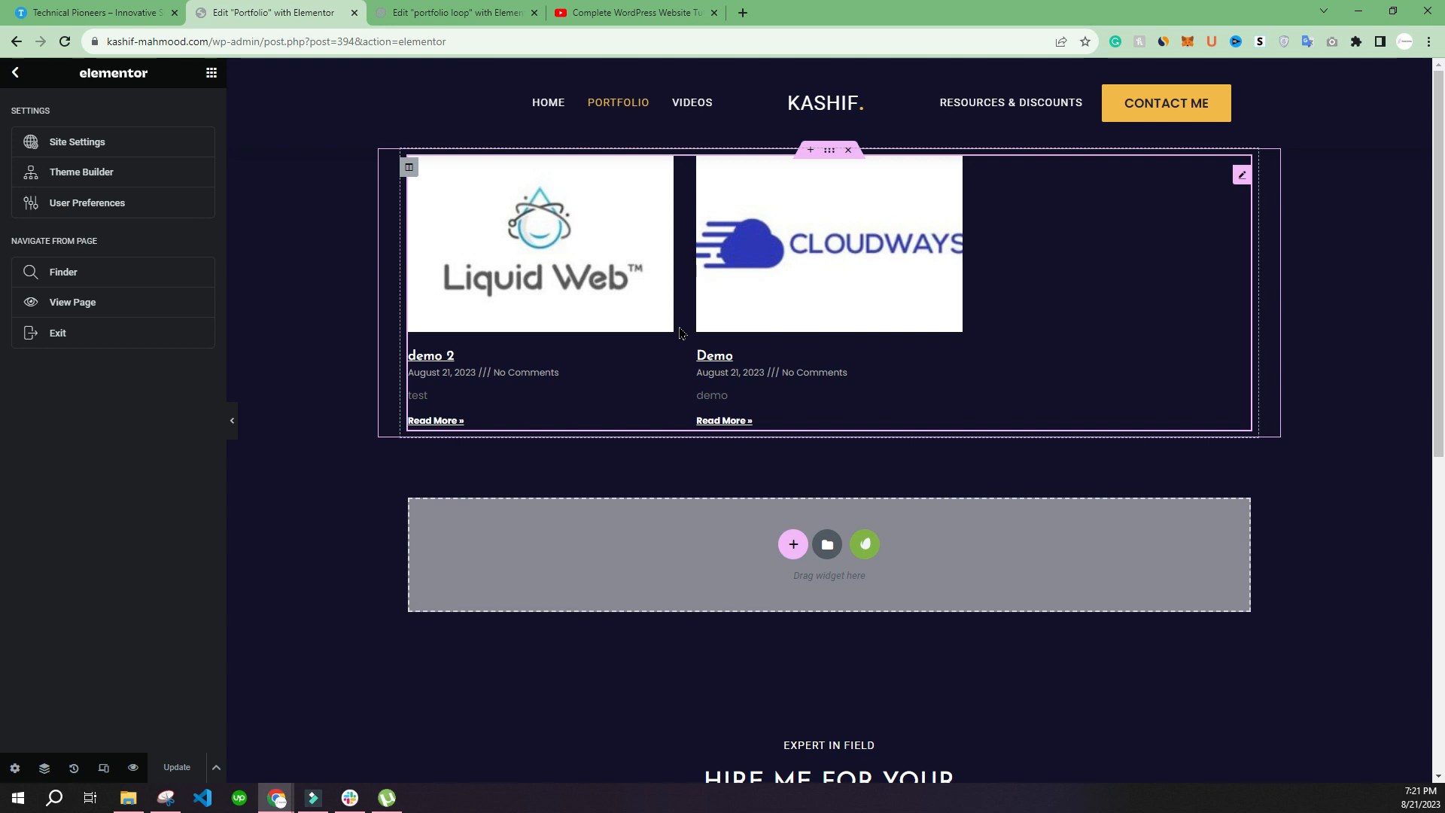
{"action": "left_click", "coordinate": [452, 9]}
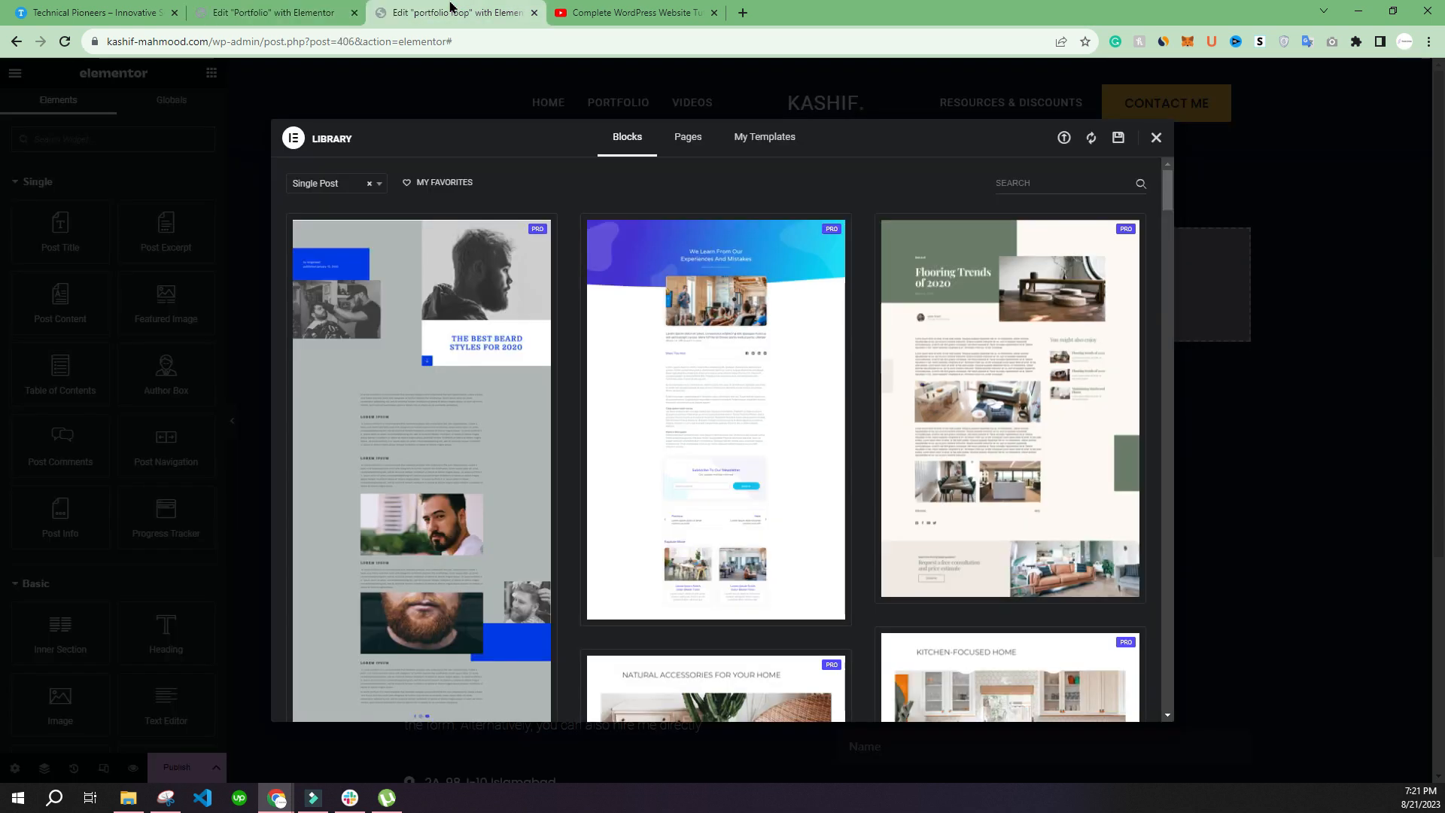
{"action": "left_click", "coordinate": [1156, 140]}
Review the project cards on the Technical Pioneers home page and the layout of its Portfolio page
{"action": "left_click", "coordinate": [94, 12]}
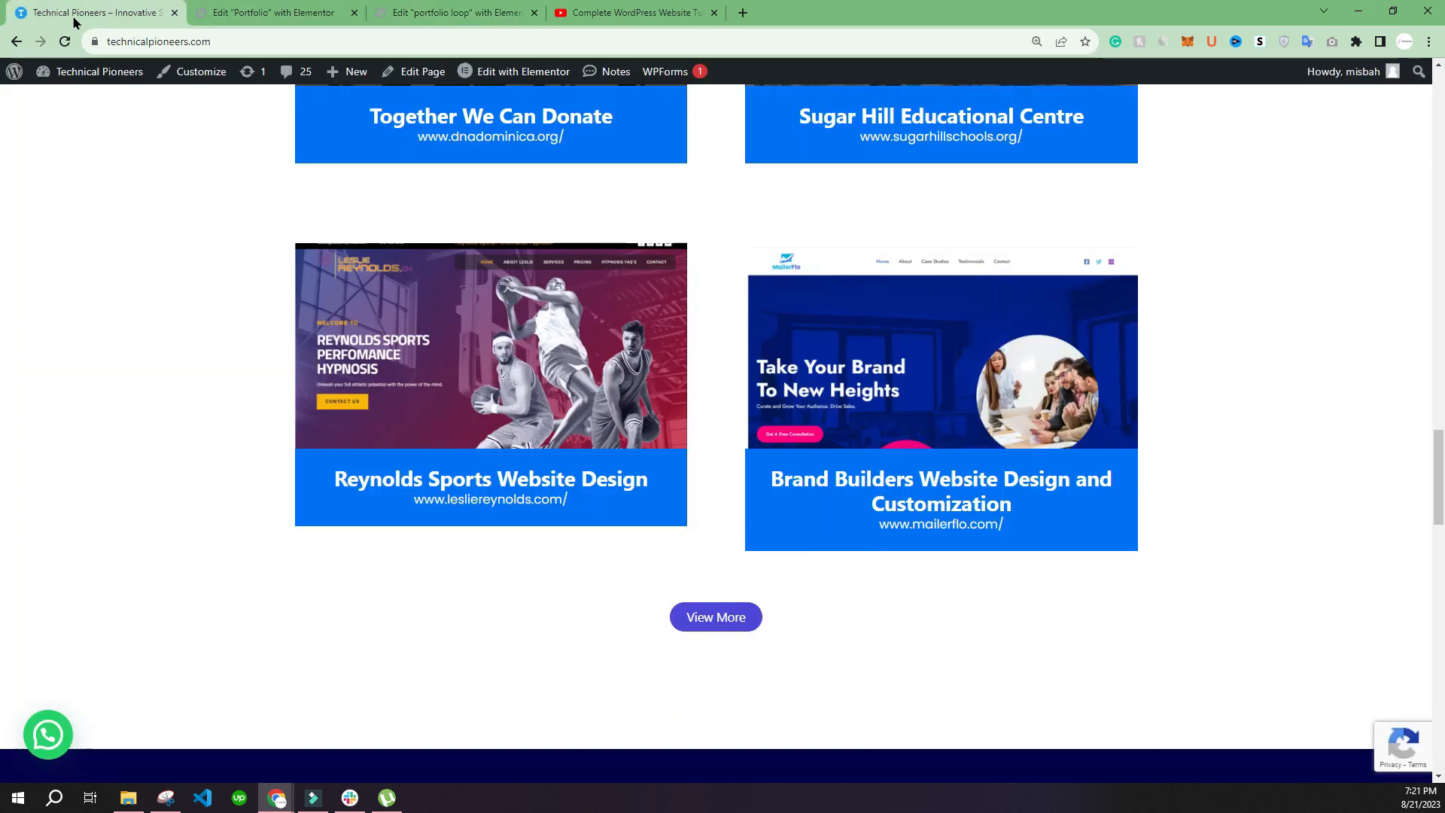
{"action": "scroll", "coordinate": [937, 442], "scroll_direction": "up", "scroll_amount": 3}
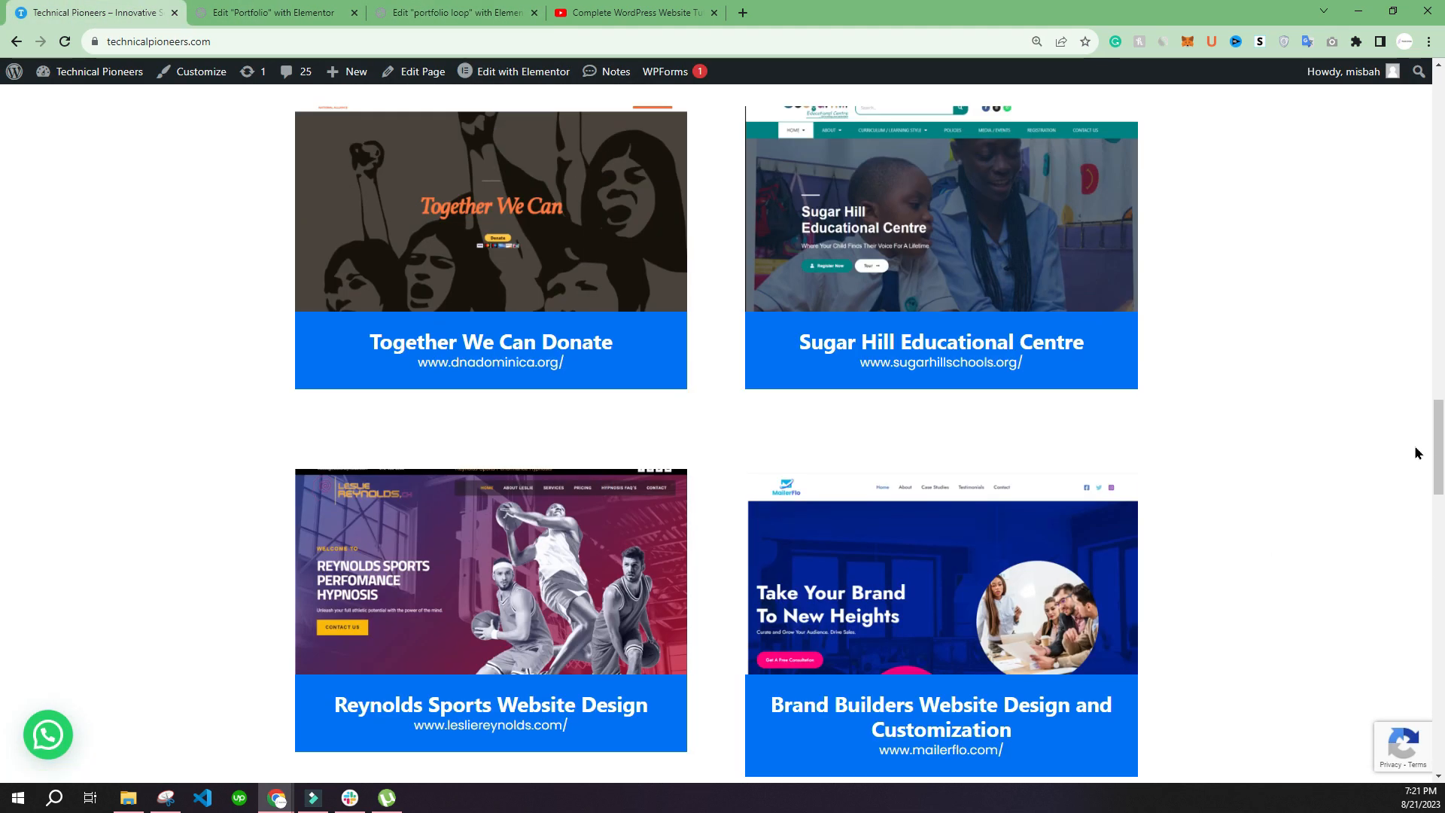
{"action": "left_click_drag", "start_coordinate": [1438, 466], "coordinate": [1350, 107]}
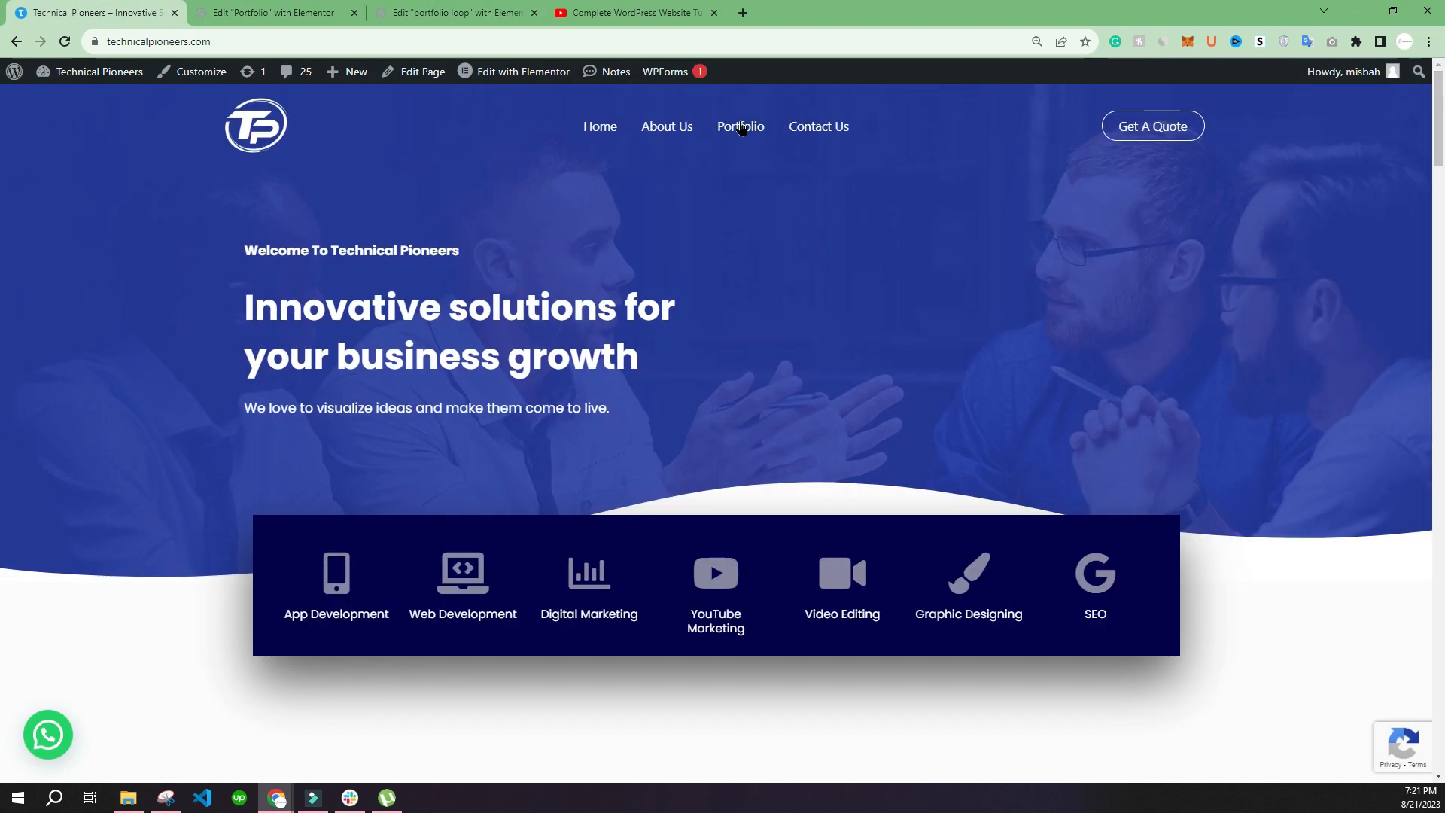
{"action": "left_click", "coordinate": [739, 128]}
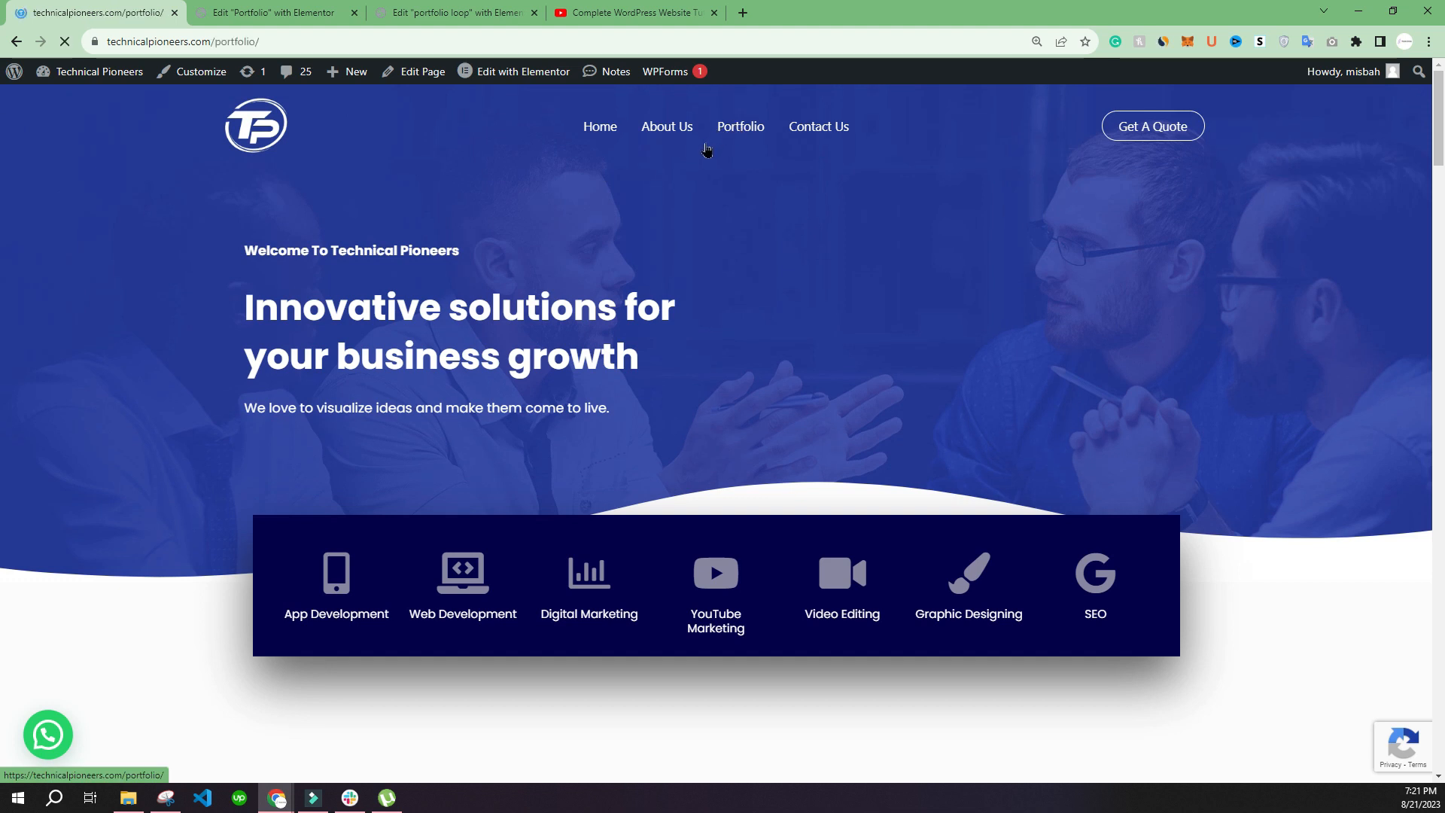
{"action": "scroll", "coordinate": [492, 356], "scroll_direction": "down", "scroll_amount": 6}
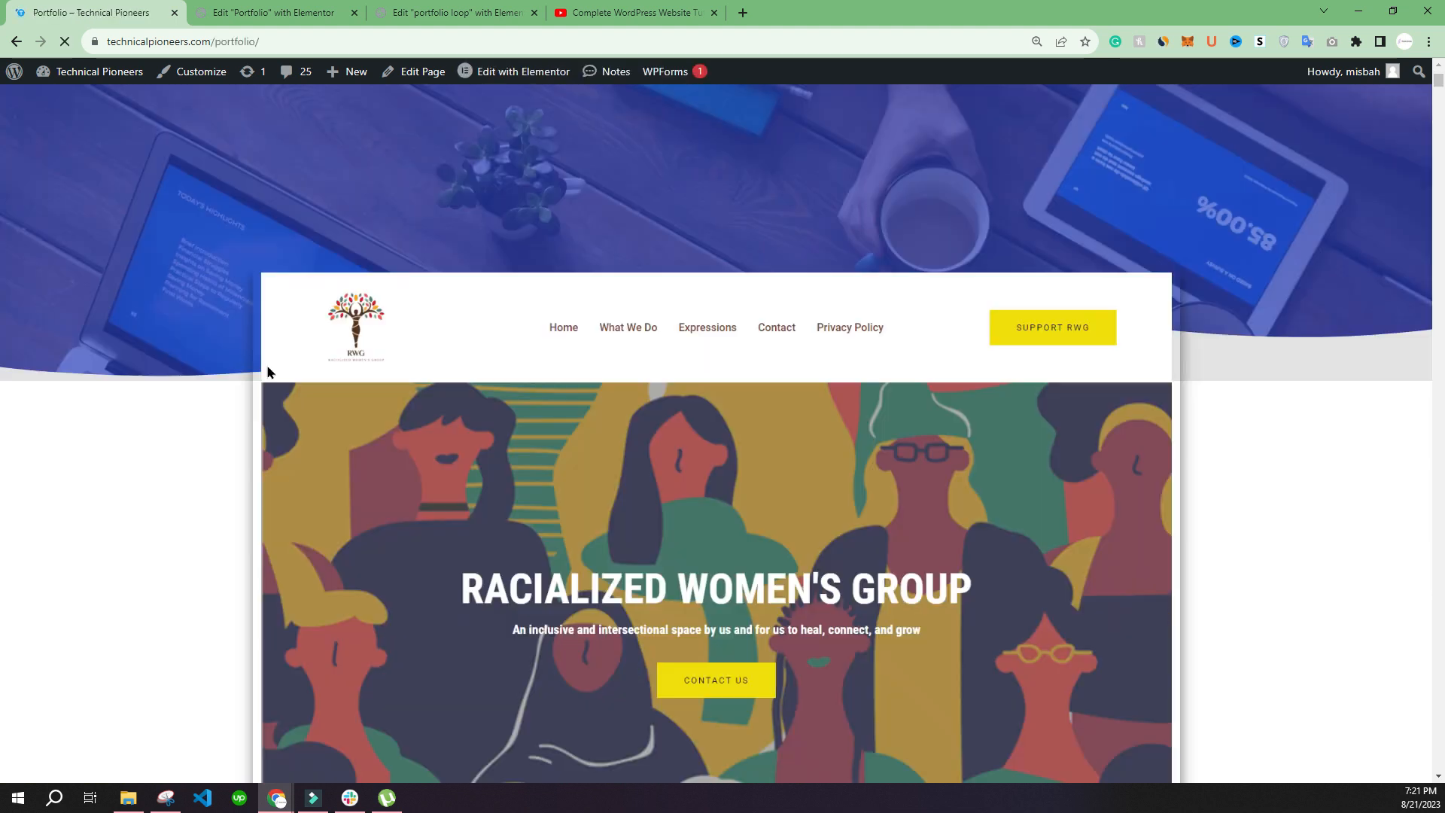
Return to the portfolio loop template, add an Image widget to it and set the image size to Full
{"action": "left_click", "coordinate": [424, 11]}
{"action": "left_click_drag", "start_coordinate": [61, 700], "coordinate": [757, 294]}
{"action": "left_click", "coordinate": [127, 311]}
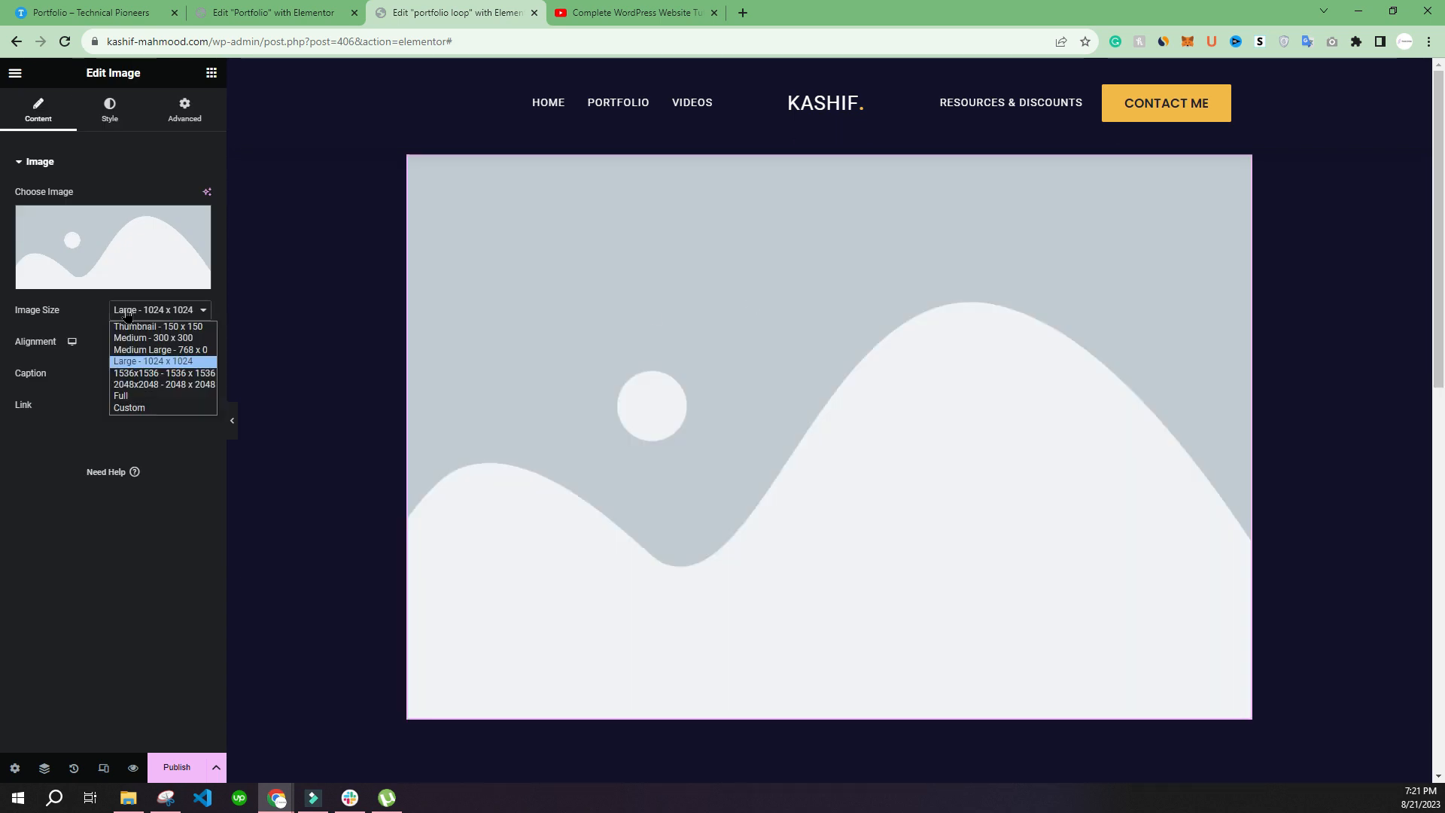
{"action": "left_click", "coordinate": [128, 395]}
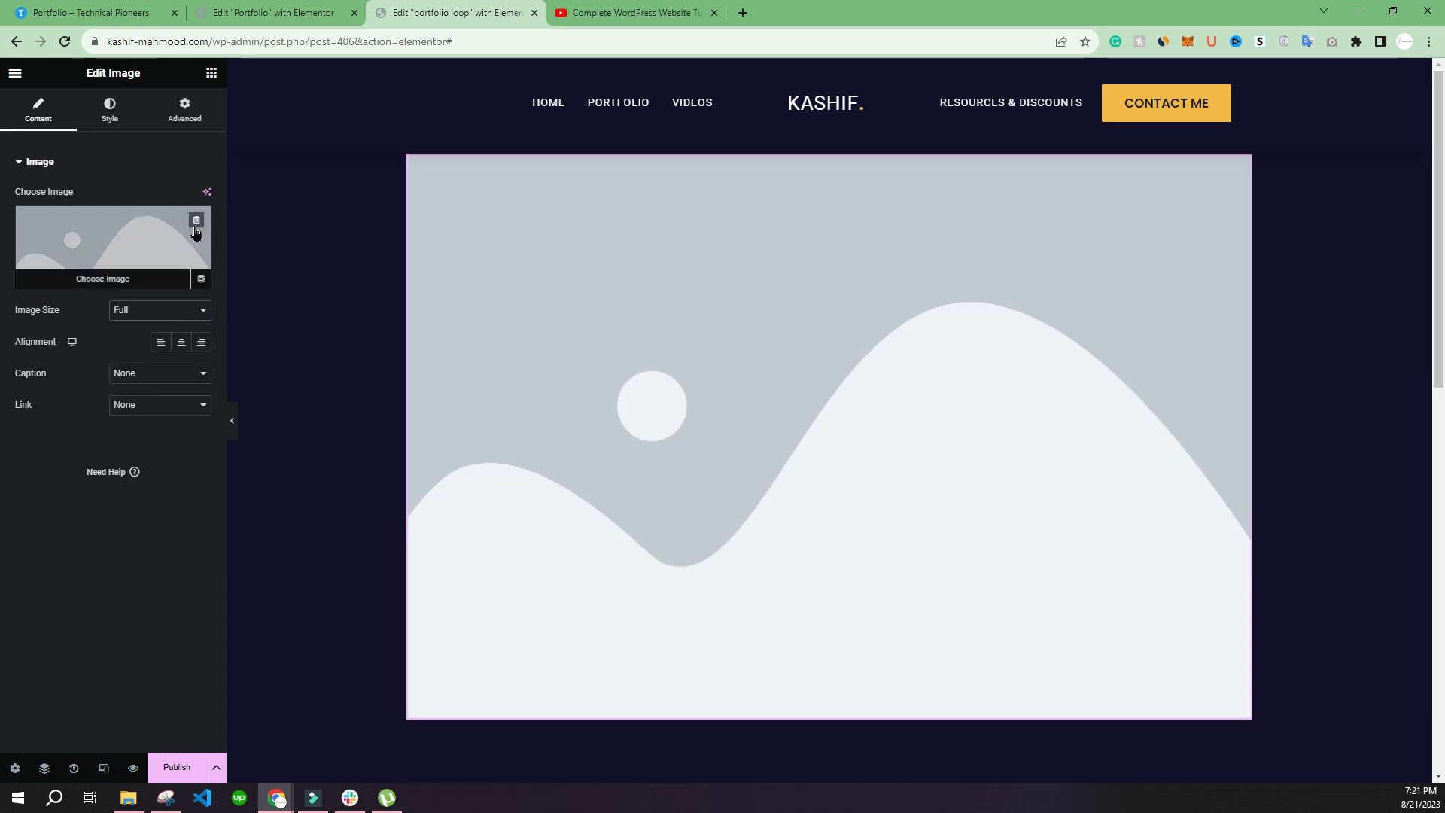
Make the image dynamic by linking it to the ACF Image Field with the key "big image"
{"action": "left_click", "coordinate": [201, 279]}
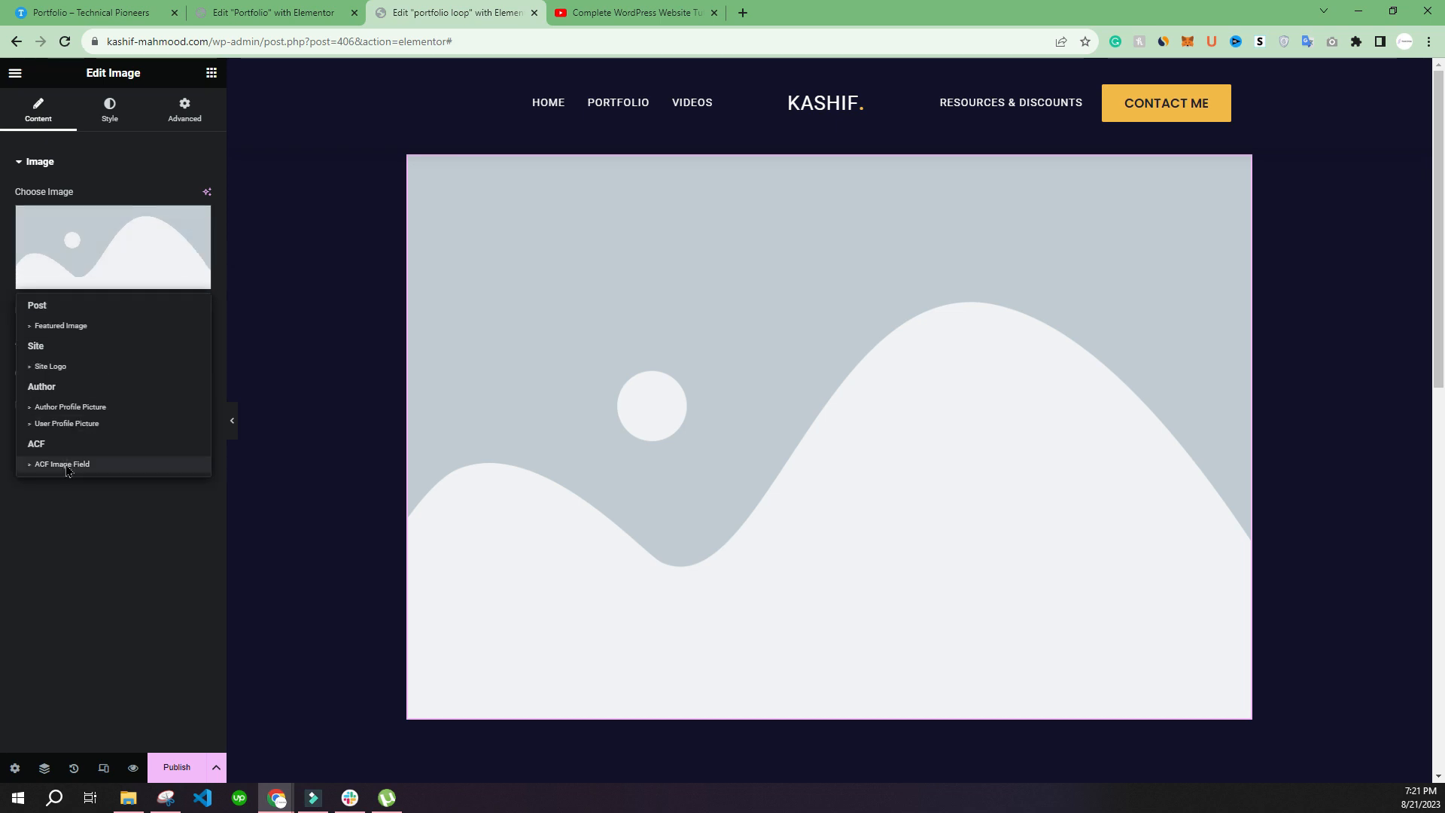
{"action": "left_click", "coordinate": [66, 464]}
{"action": "left_click", "coordinate": [47, 214]}
{"action": "left_click", "coordinate": [152, 283]}
{"action": "left_click", "coordinate": [156, 323]}
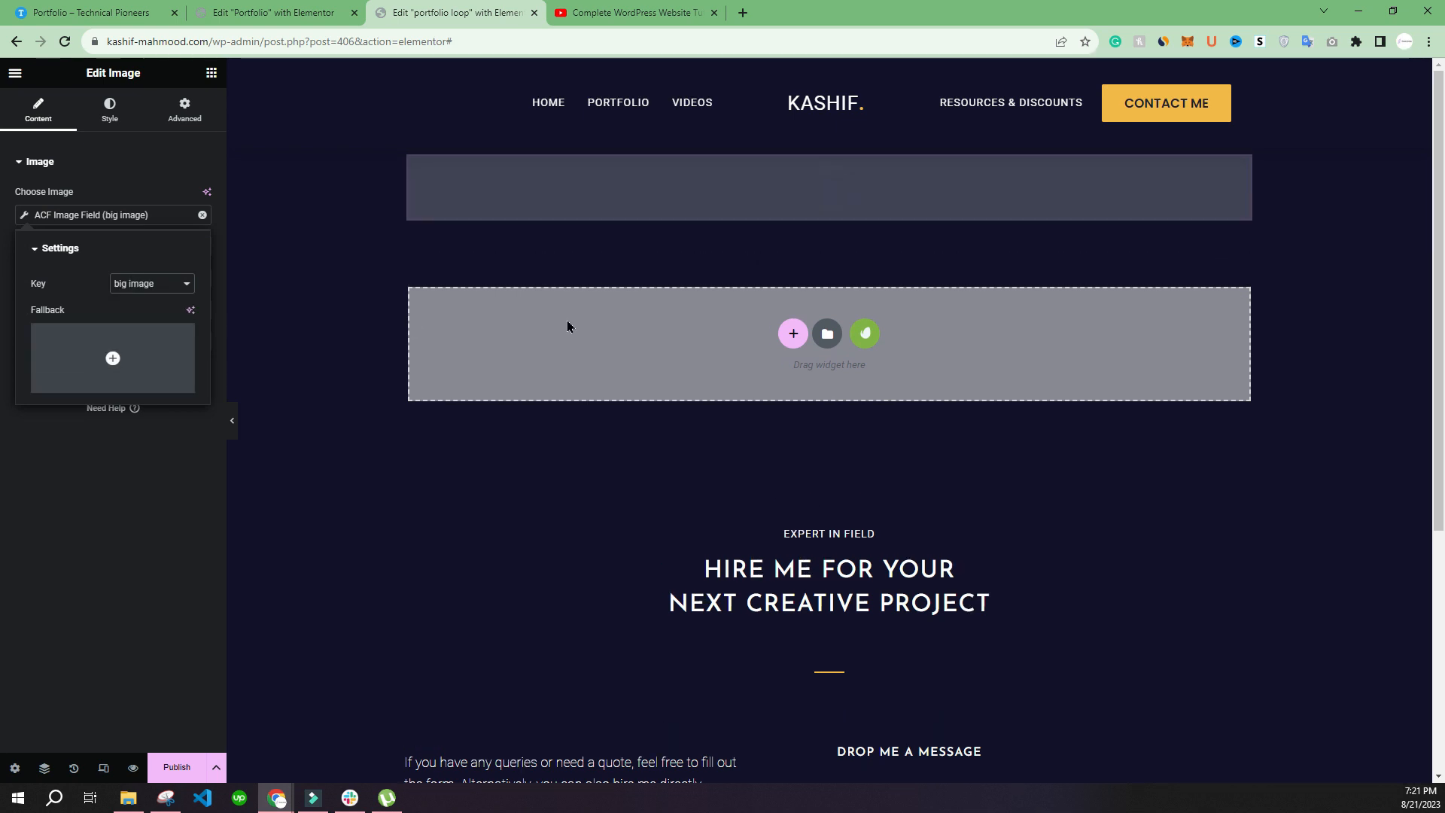
{"action": "left_click", "coordinate": [70, 493]}
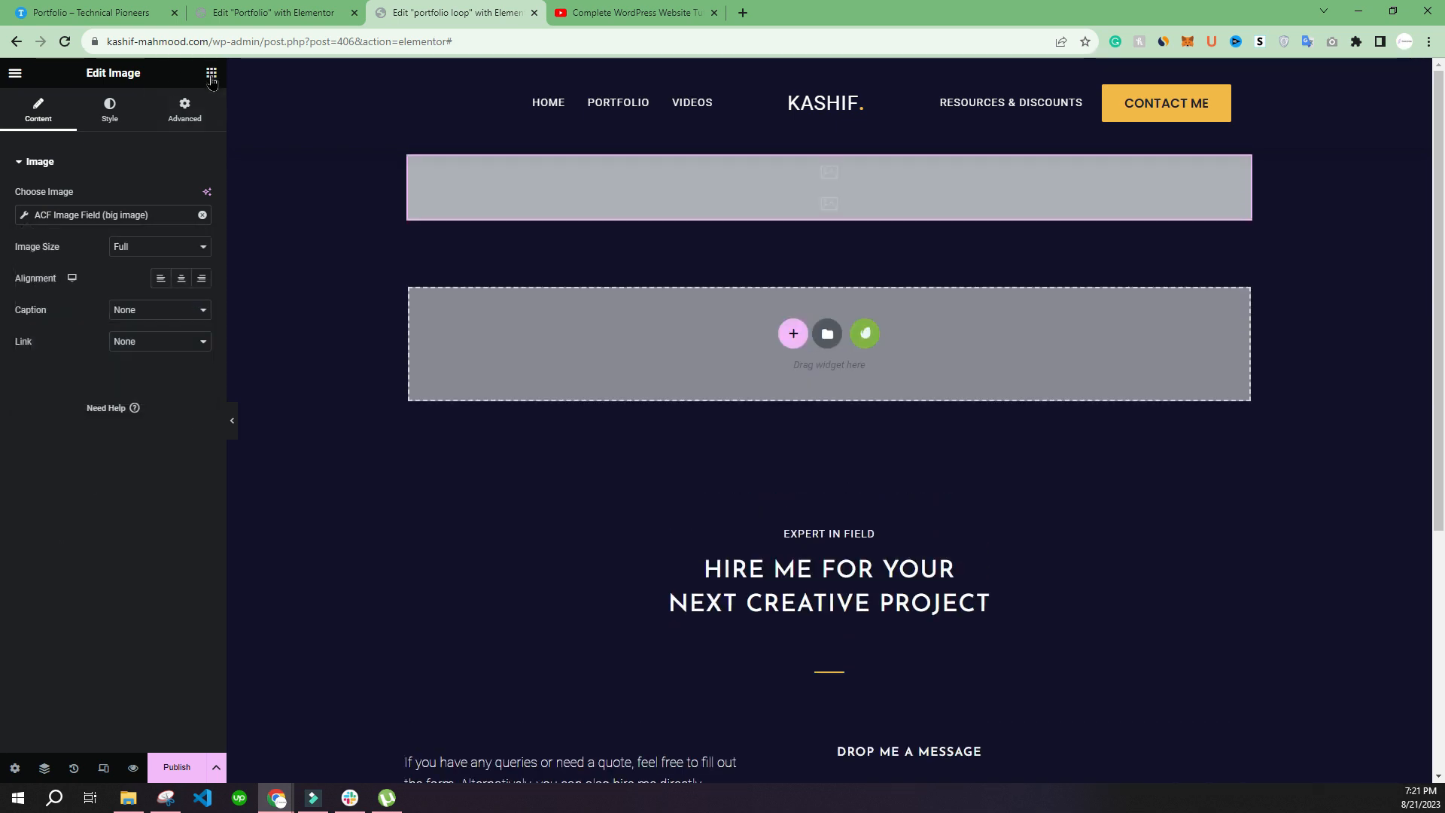
Add a Post Title widget below the image and a Text Editor widget below the title
{"action": "left_click", "coordinate": [212, 73]}
{"action": "left_click_drag", "start_coordinate": [60, 226], "coordinate": [567, 193]}
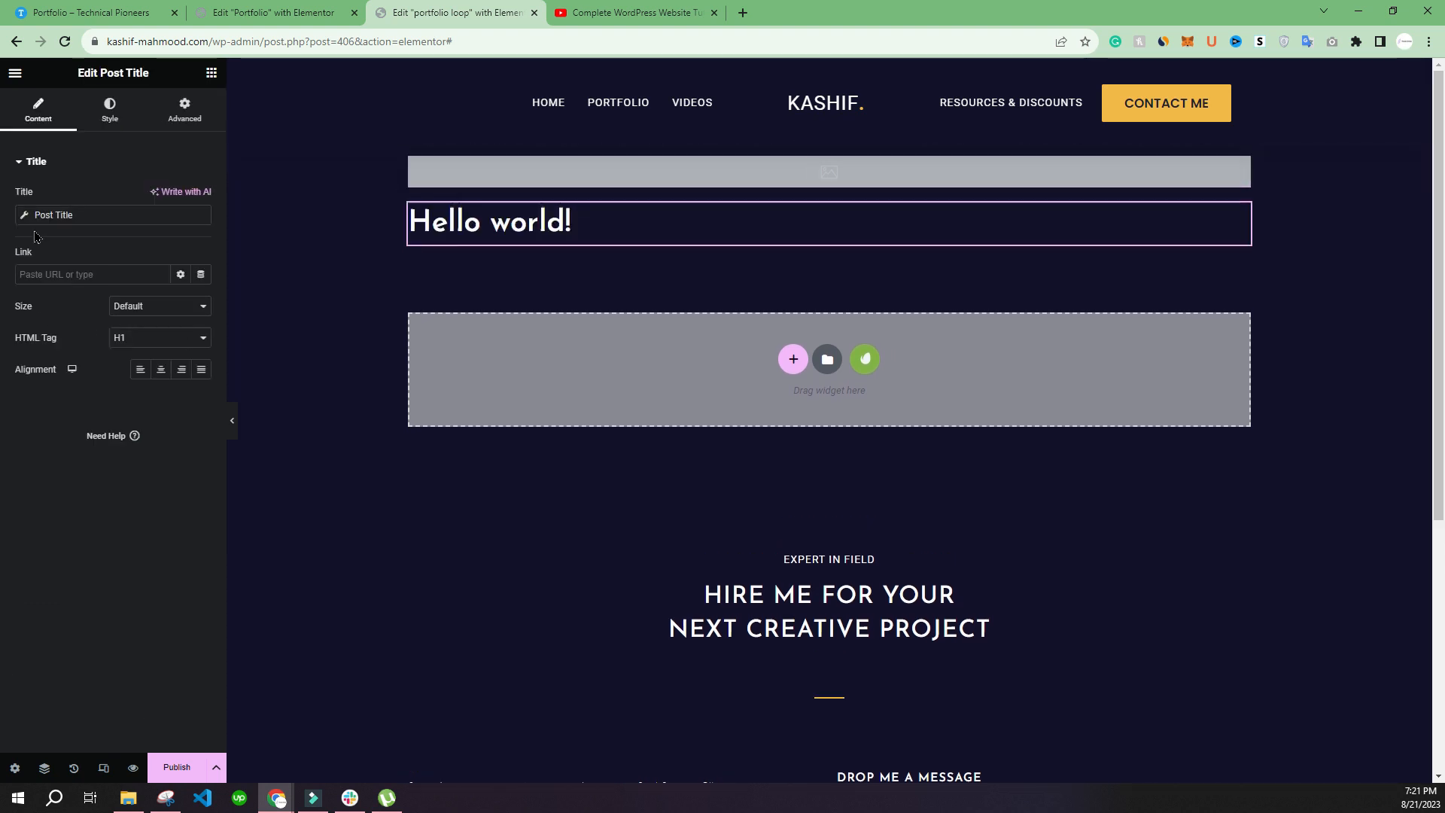
{"action": "left_click", "coordinate": [211, 75]}
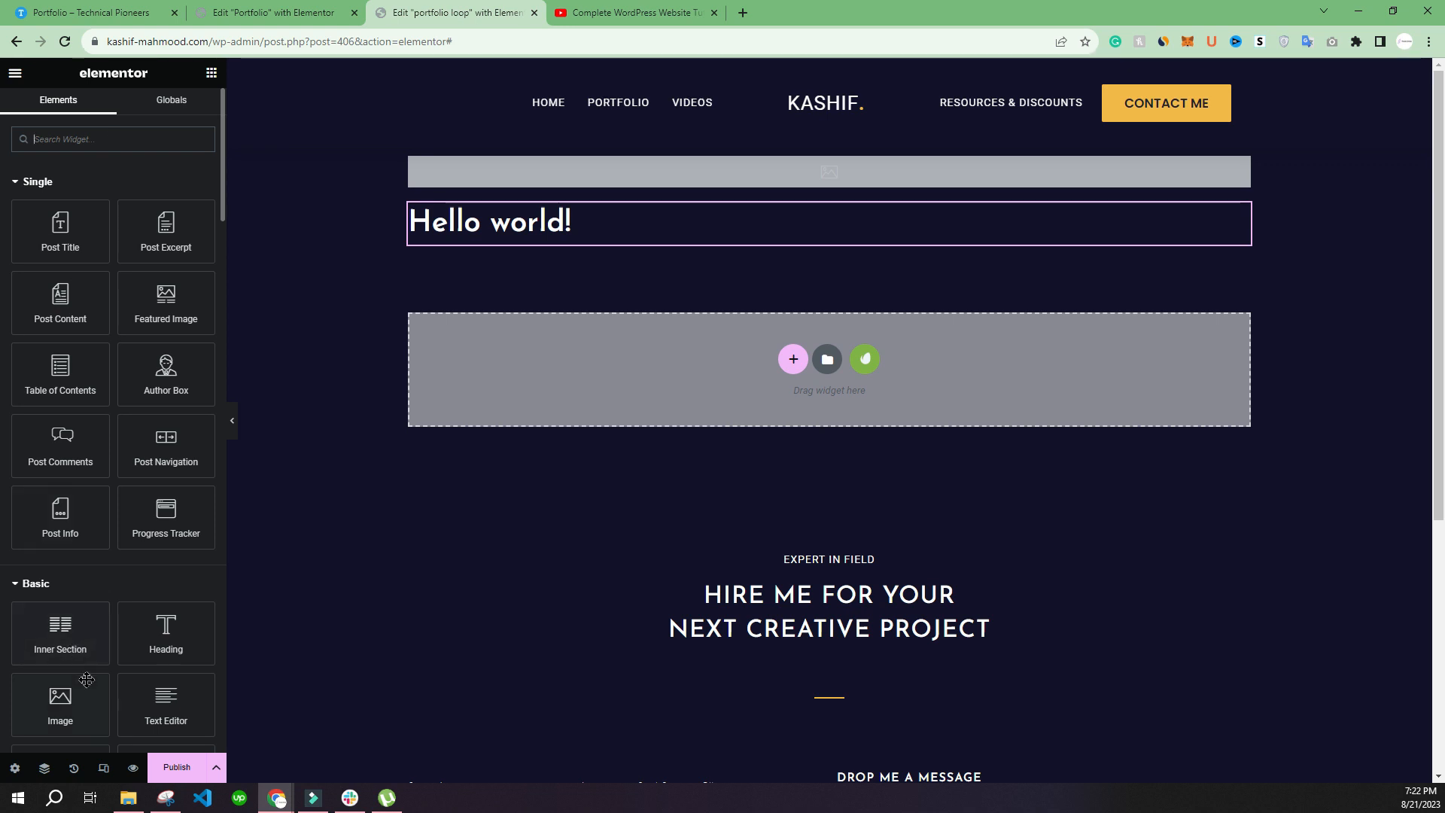
{"action": "left_click_drag", "start_coordinate": [160, 700], "coordinate": [476, 229]}
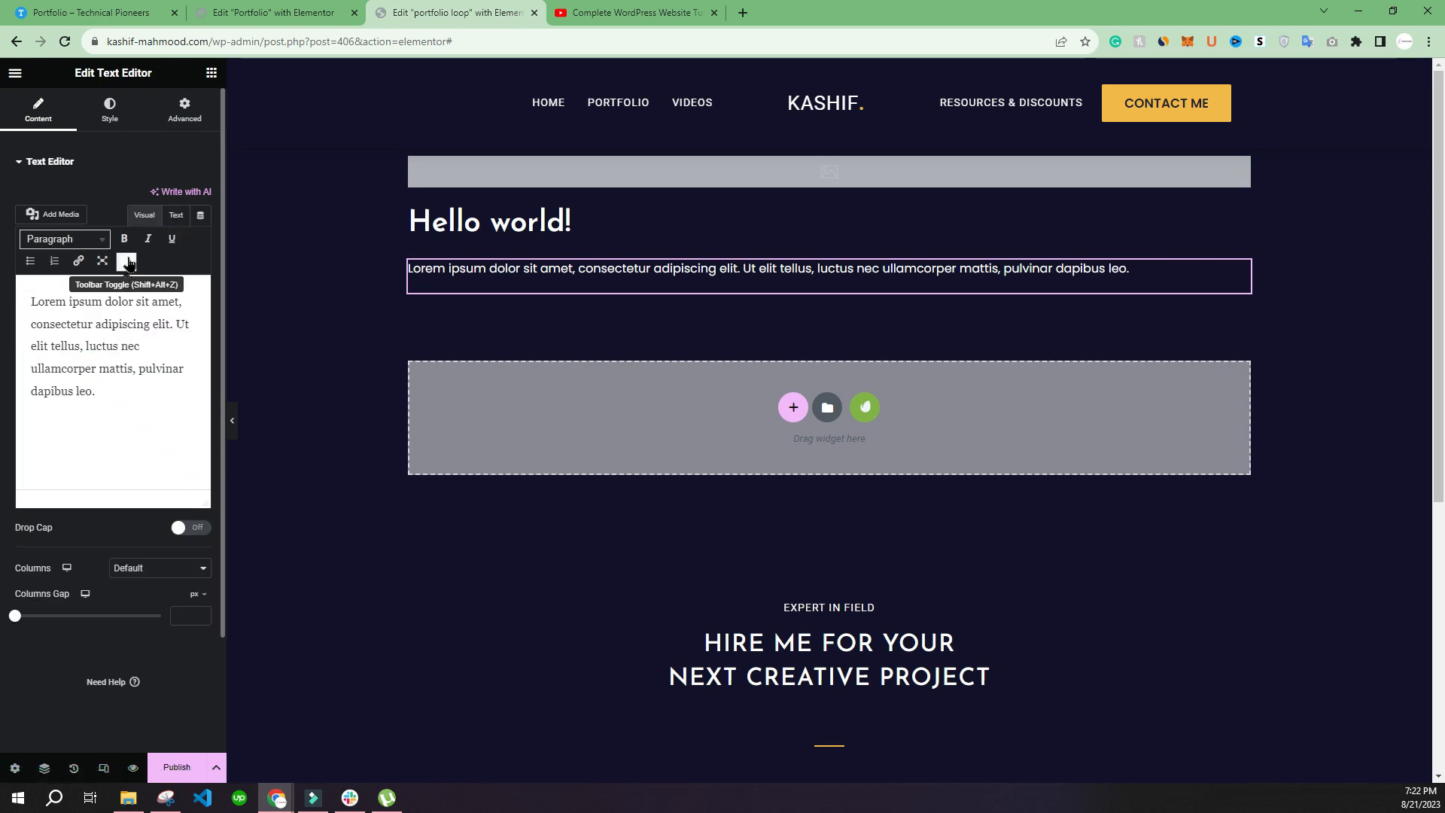
Link the Text Editor's content to the dynamic ACF Field with the key "live url"
{"action": "left_click", "coordinate": [201, 217]}
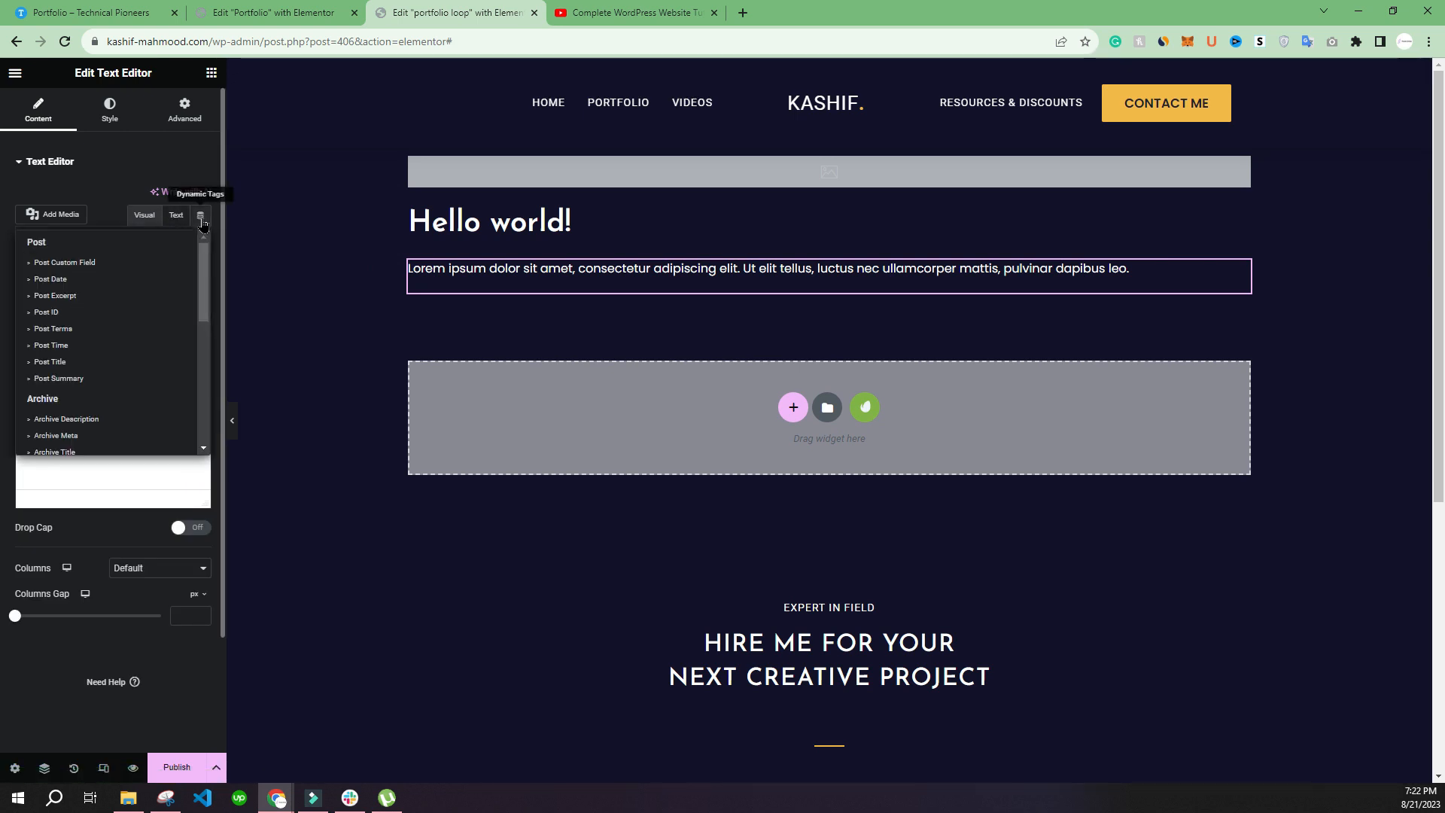
{"action": "scroll", "coordinate": [75, 361], "scroll_direction": "down", "scroll_amount": 5}
{"action": "scroll", "coordinate": [60, 452], "scroll_direction": "down", "scroll_amount": 3}
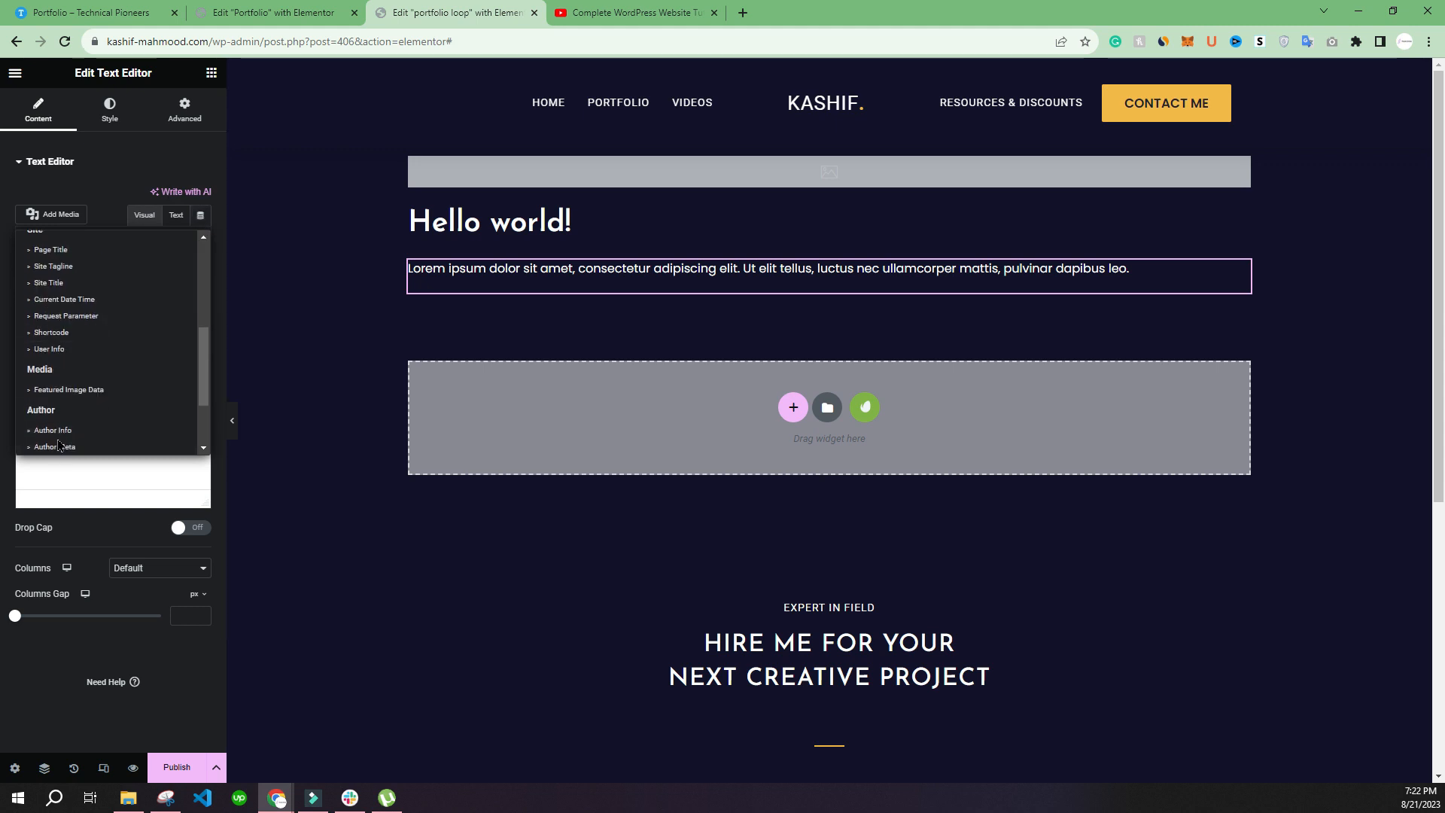
{"action": "left_click", "coordinate": [62, 445]}
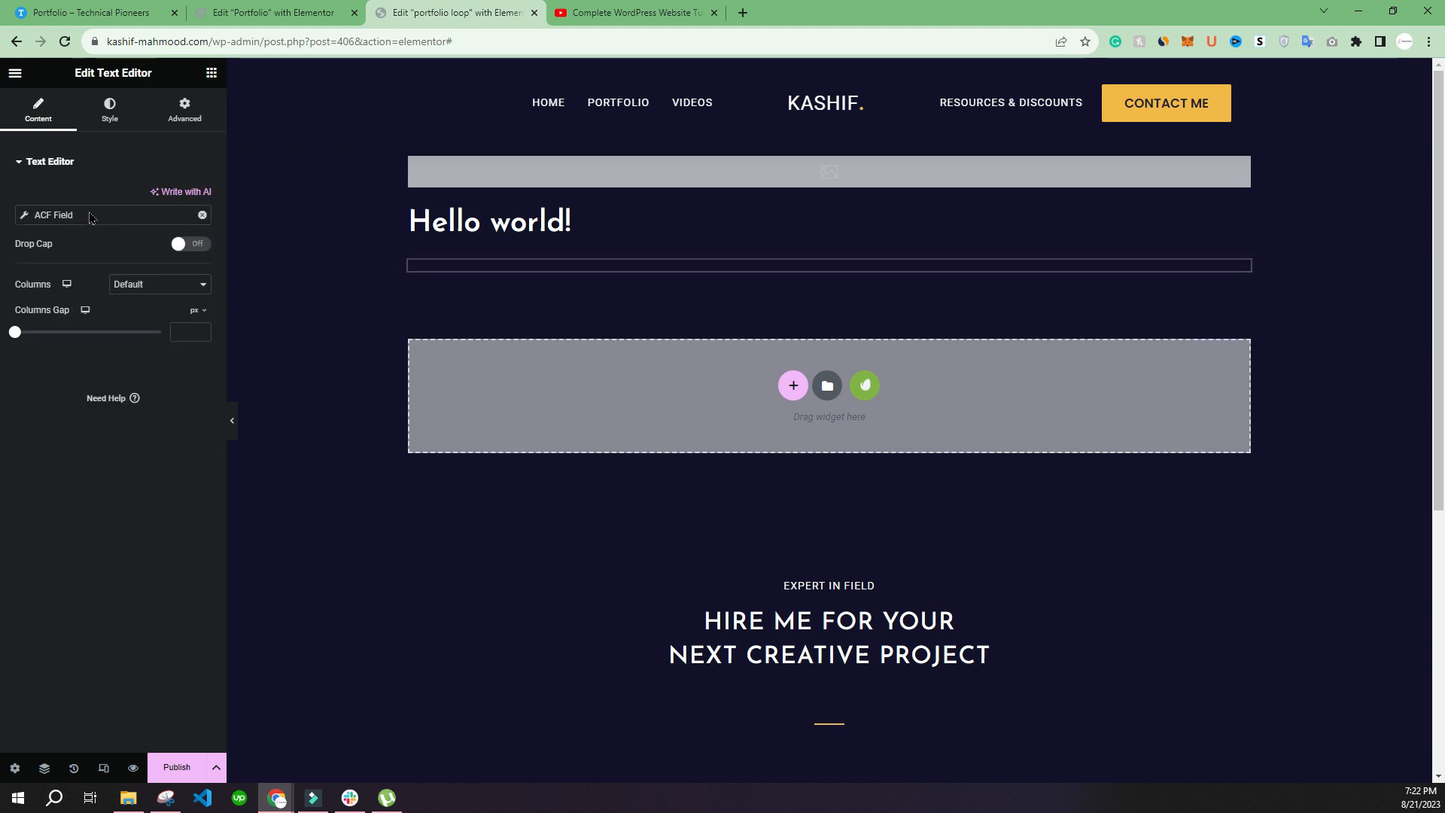
{"action": "left_click", "coordinate": [89, 218]}
{"action": "left_click", "coordinate": [117, 288]}
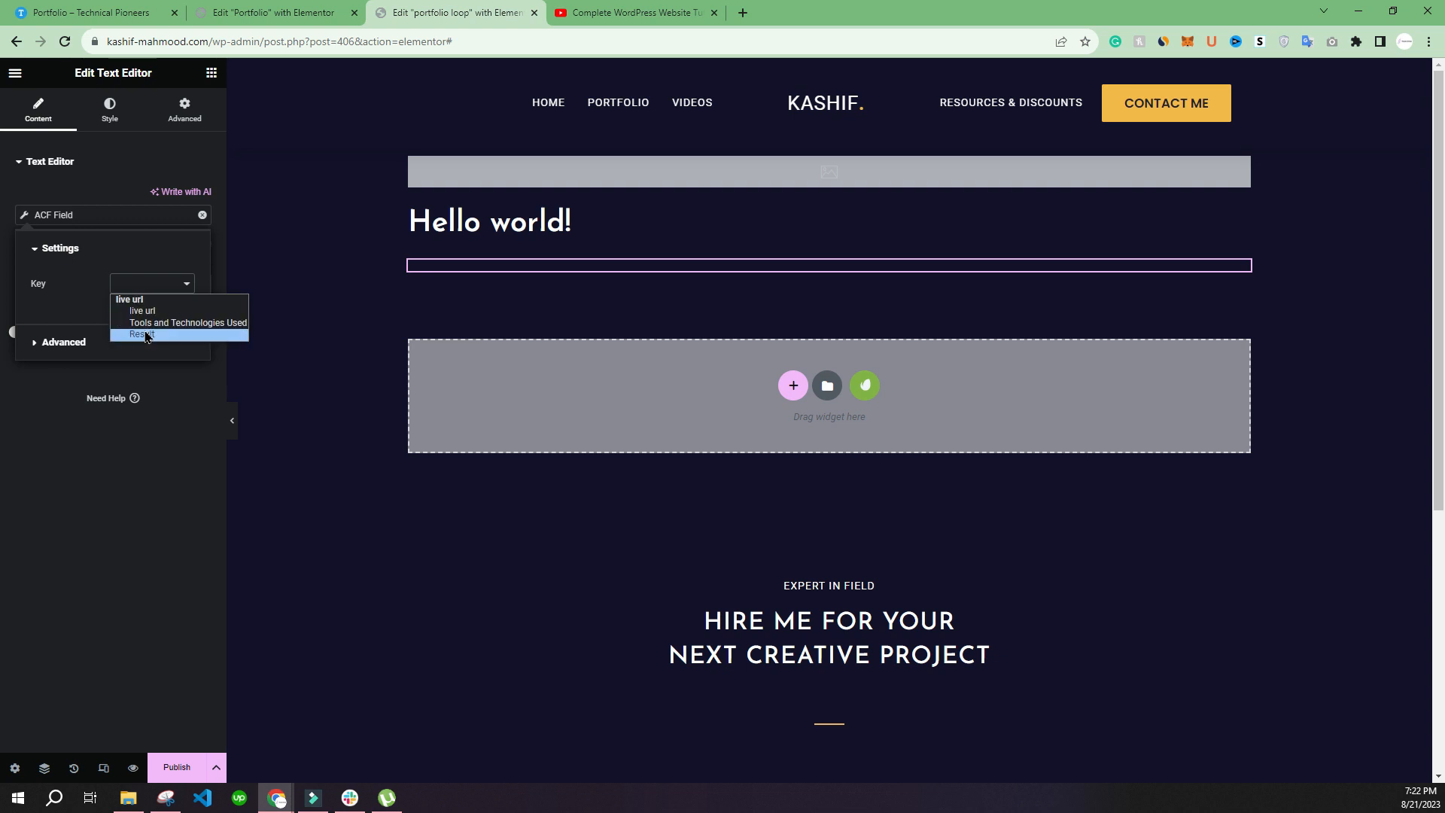
{"action": "left_click", "coordinate": [146, 316]}
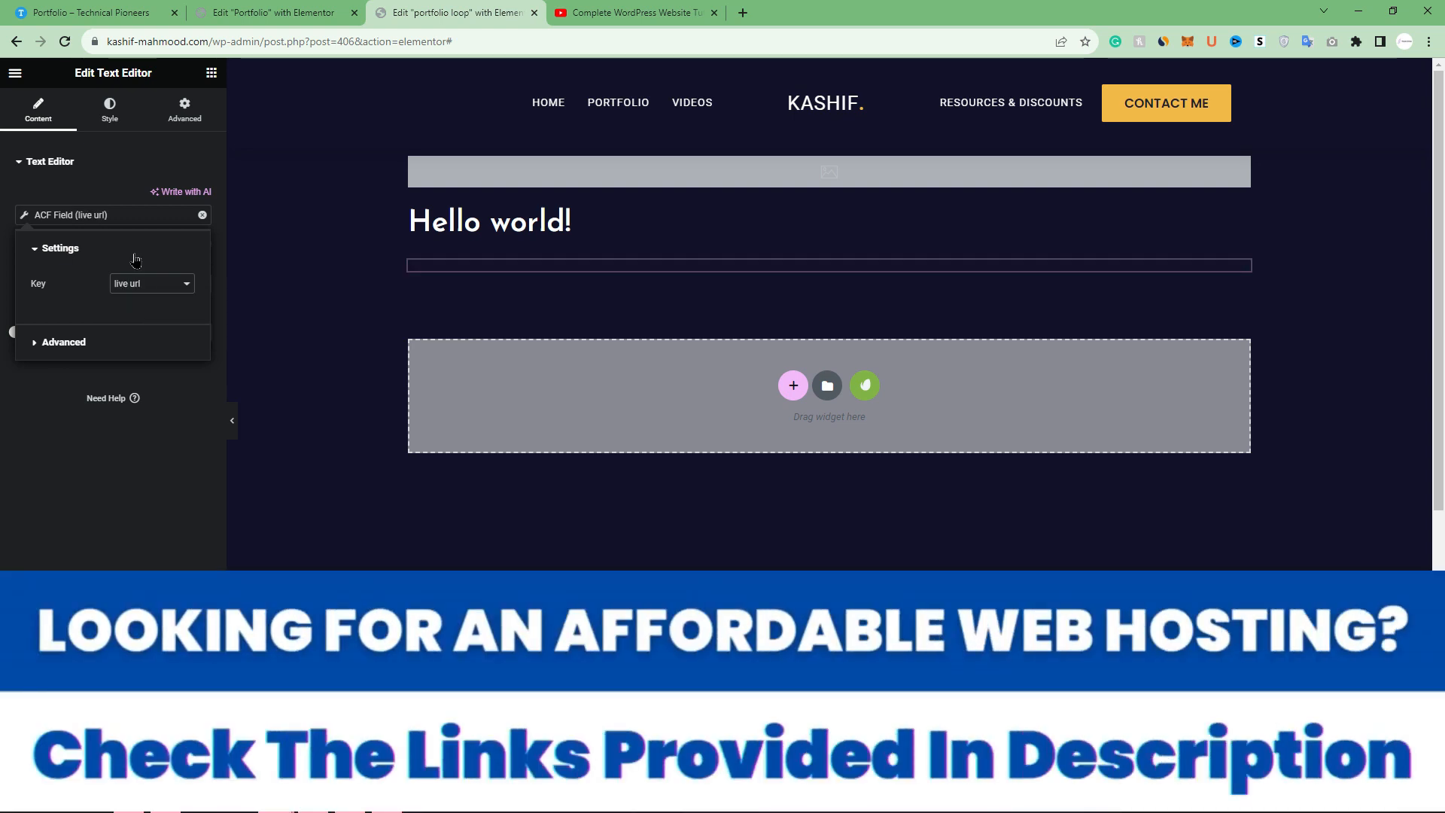
{"action": "left_click", "coordinate": [129, 502]}
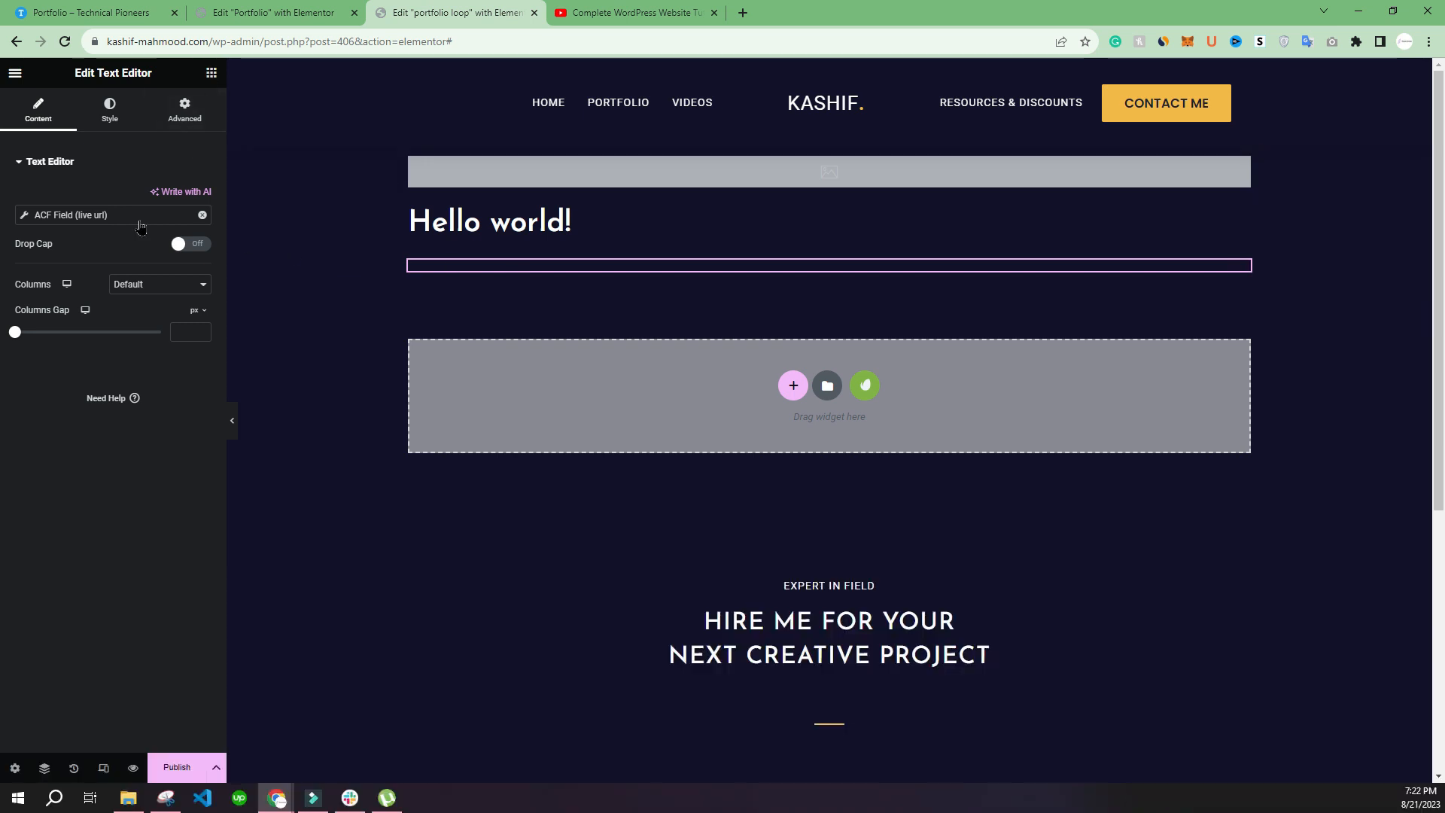
Add a Button widget below the Text Editor widget in the portfolio loop template
{"action": "left_click", "coordinate": [212, 73]}
{"action": "scroll", "coordinate": [93, 540], "scroll_direction": "down", "scroll_amount": 2}
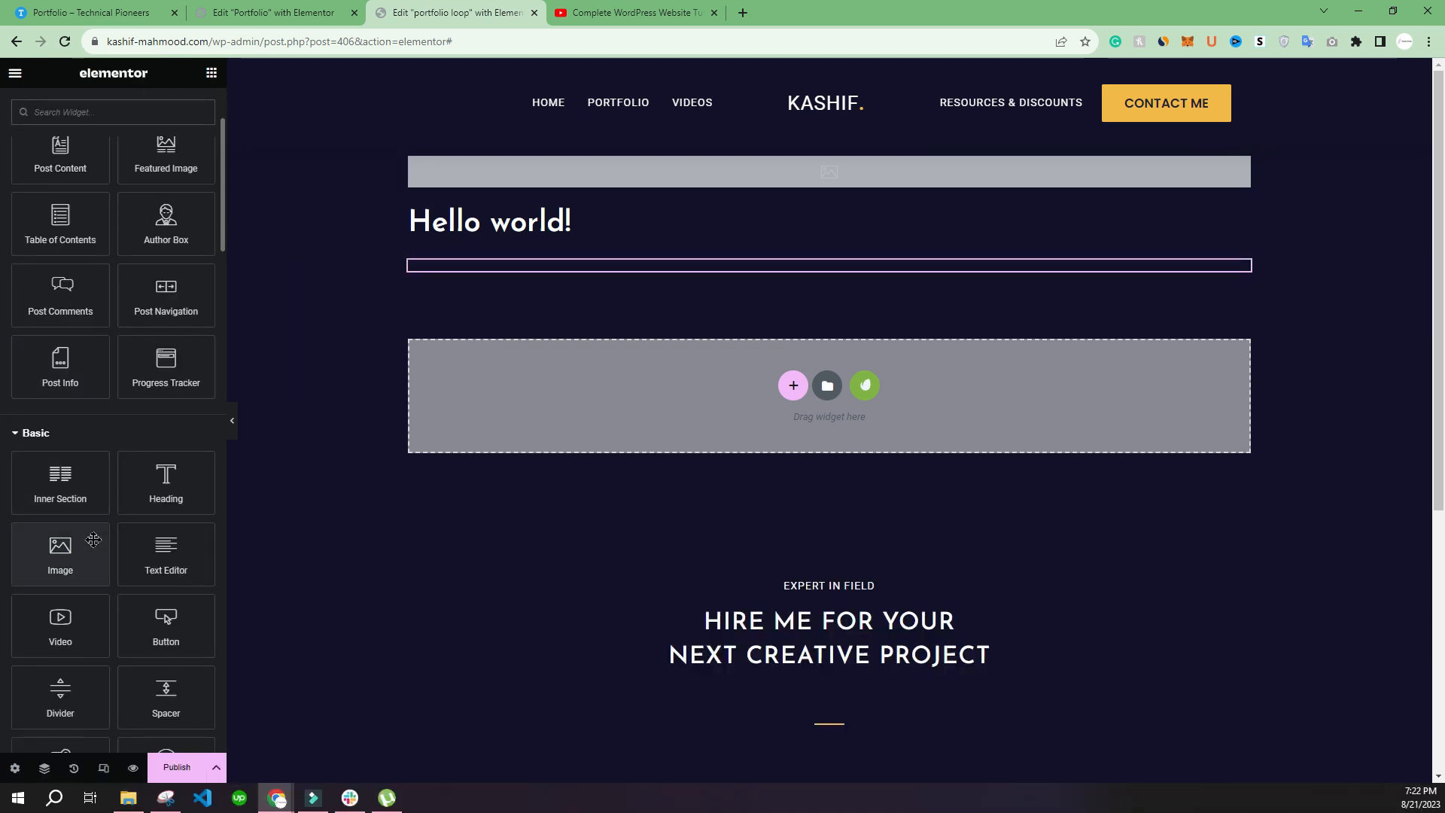
{"action": "left_click_drag", "start_coordinate": [120, 629], "coordinate": [460, 273]}
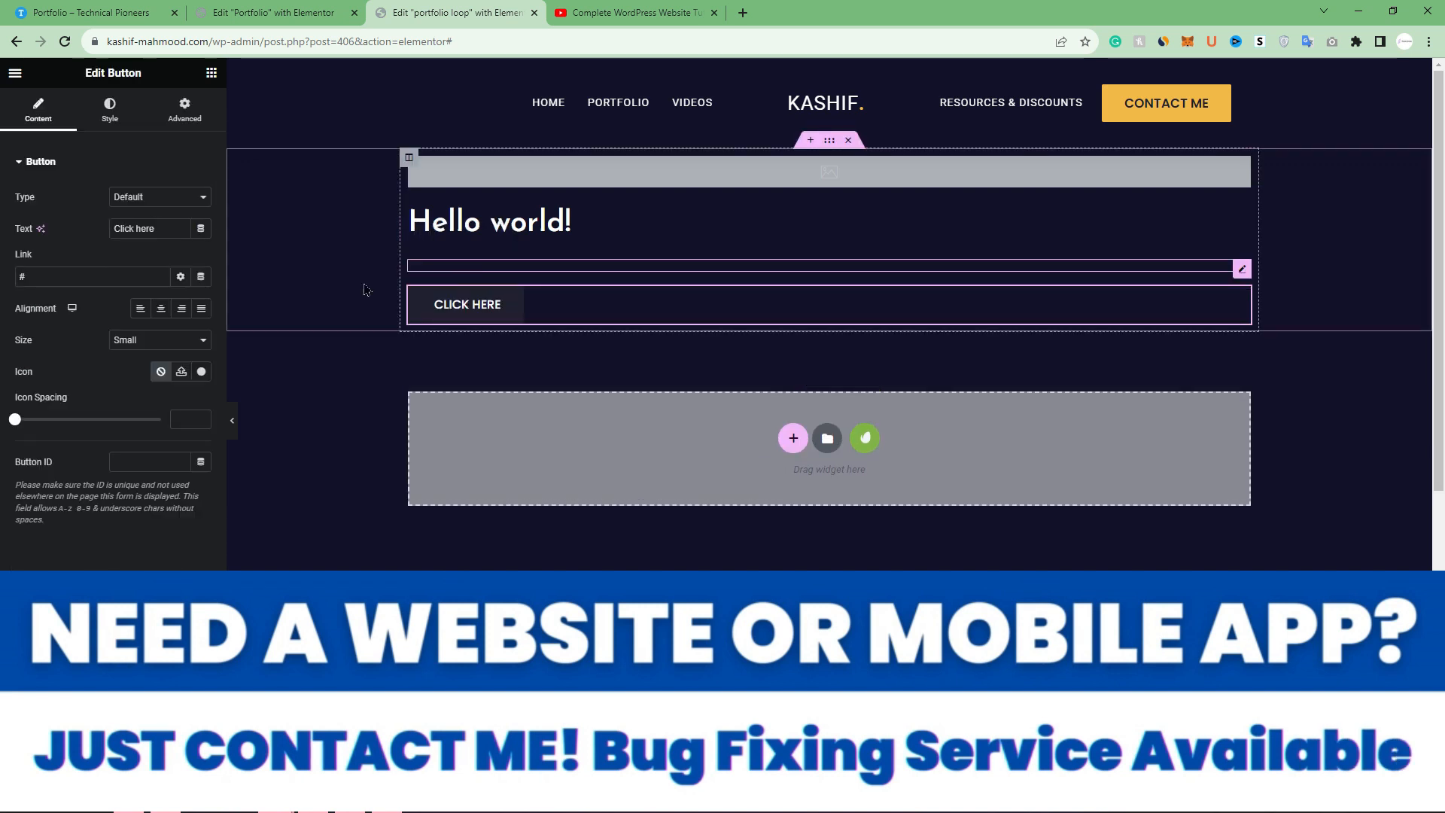
Set the button's text to "View Item" and link it to the dynamic Post URL
{"action": "left_click", "coordinate": [201, 230]}
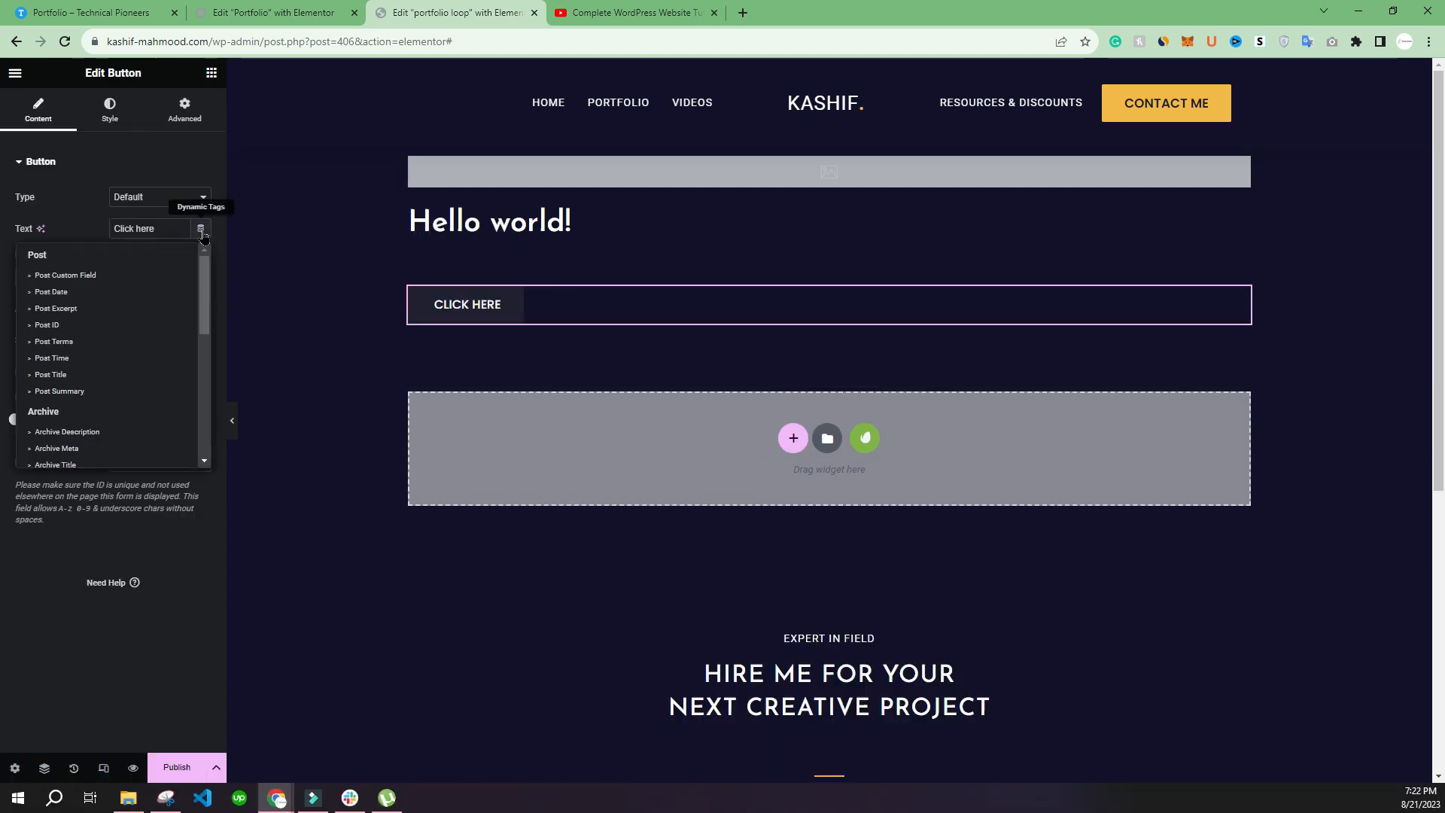
{"action": "left_click", "coordinate": [62, 234]}
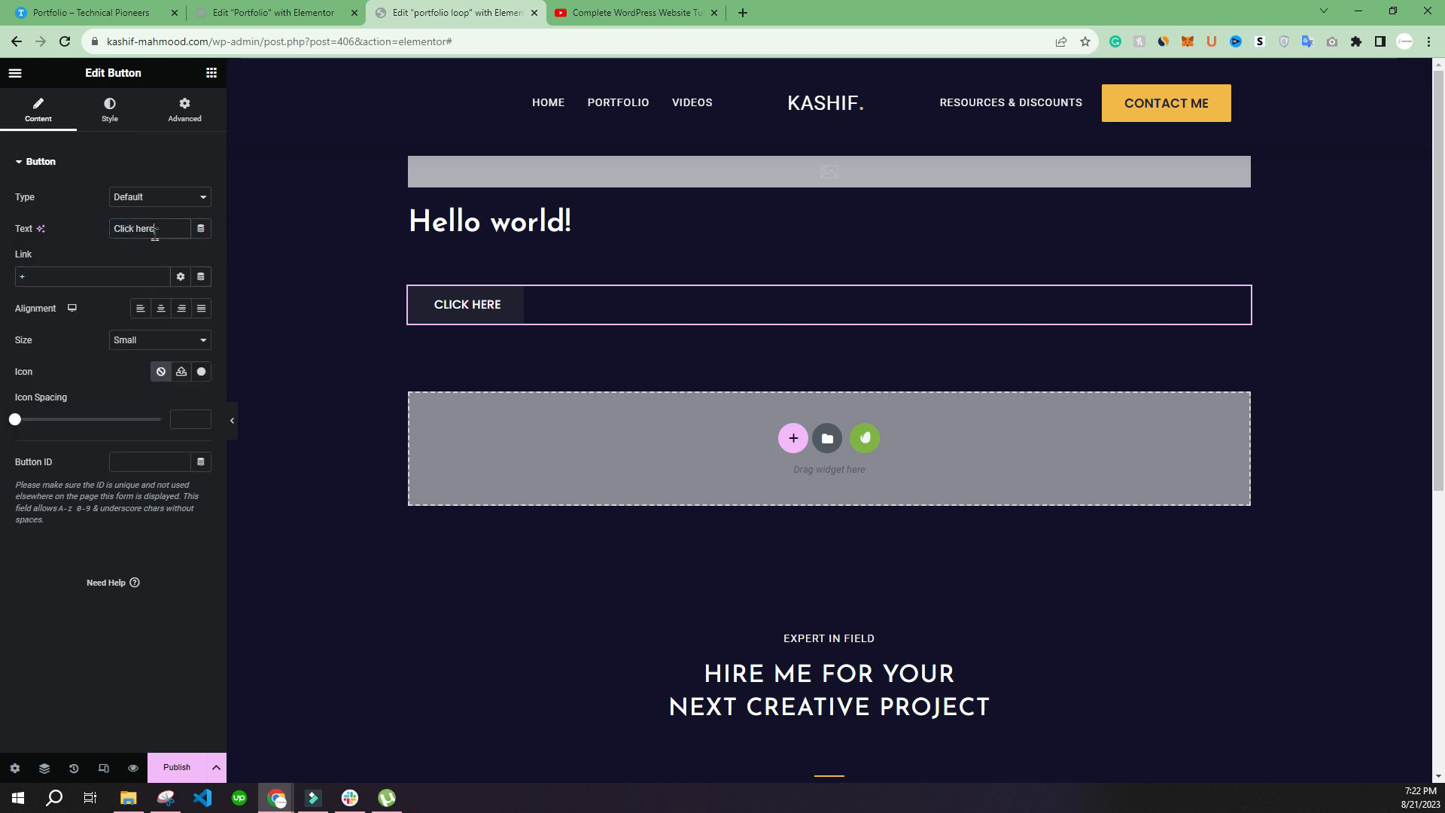
{"action": "key", "text": "BackSpace"}
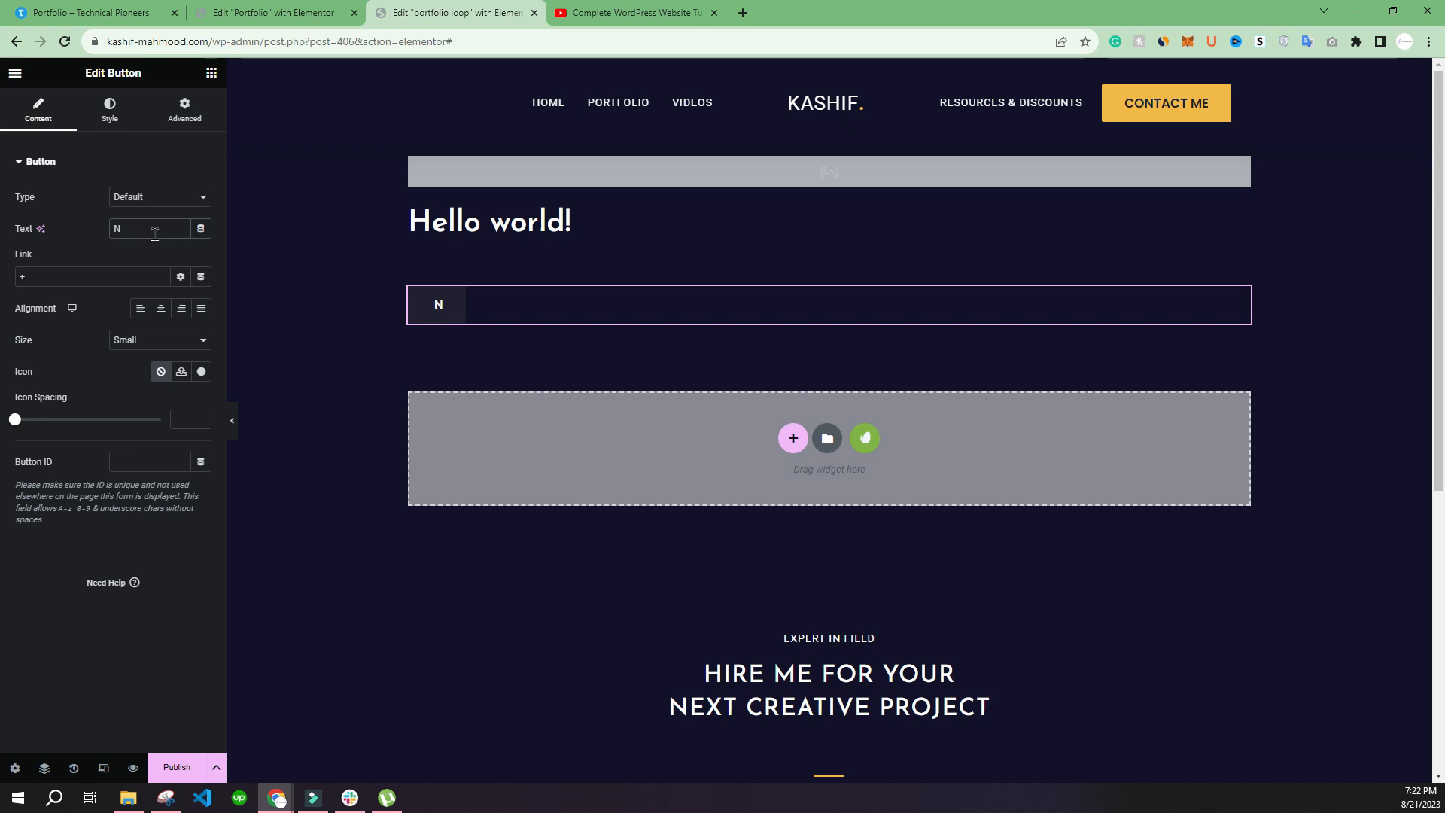
{"action": "type", "text": "View I"}
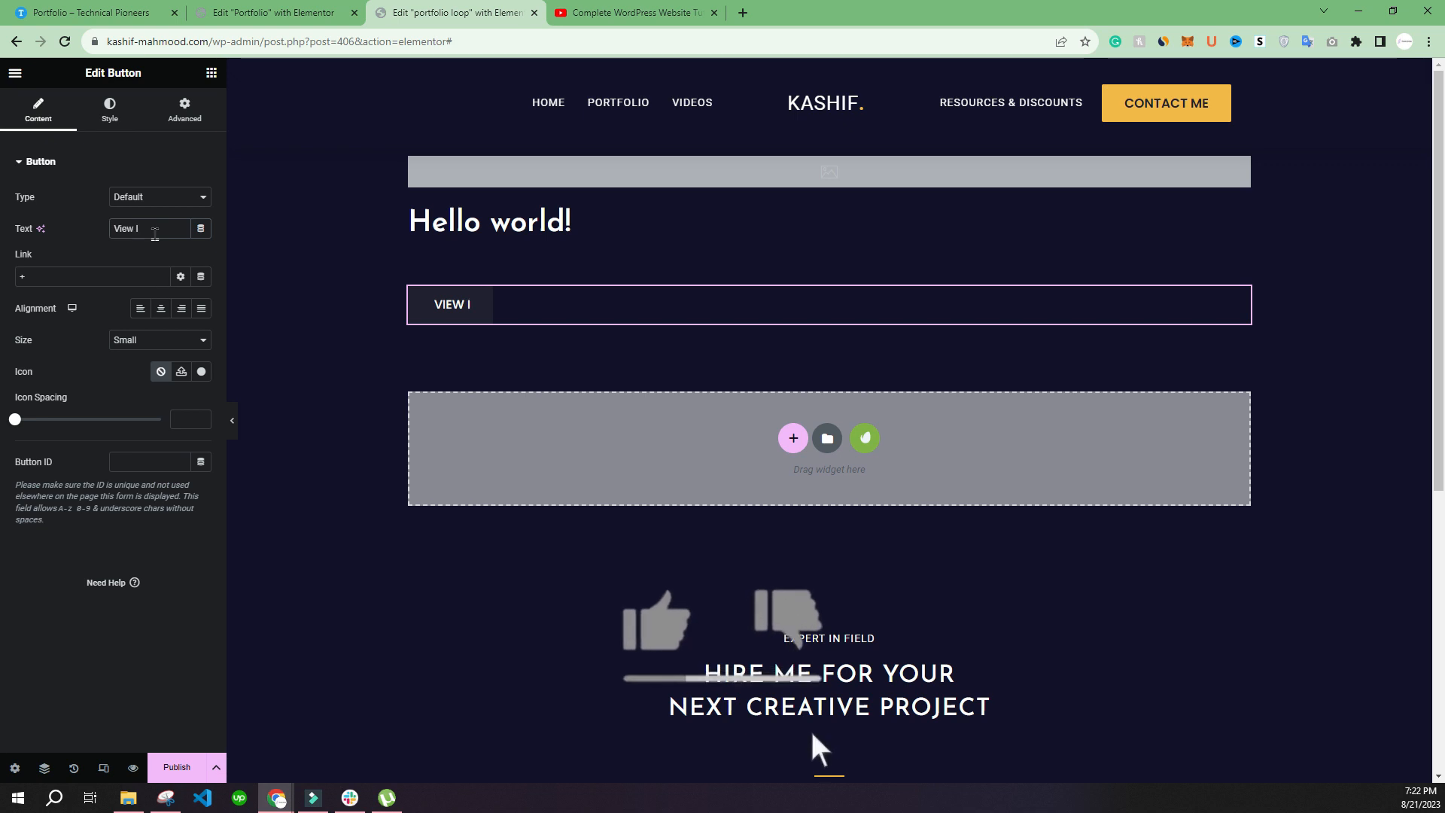
{"action": "type", "text": "tem"}
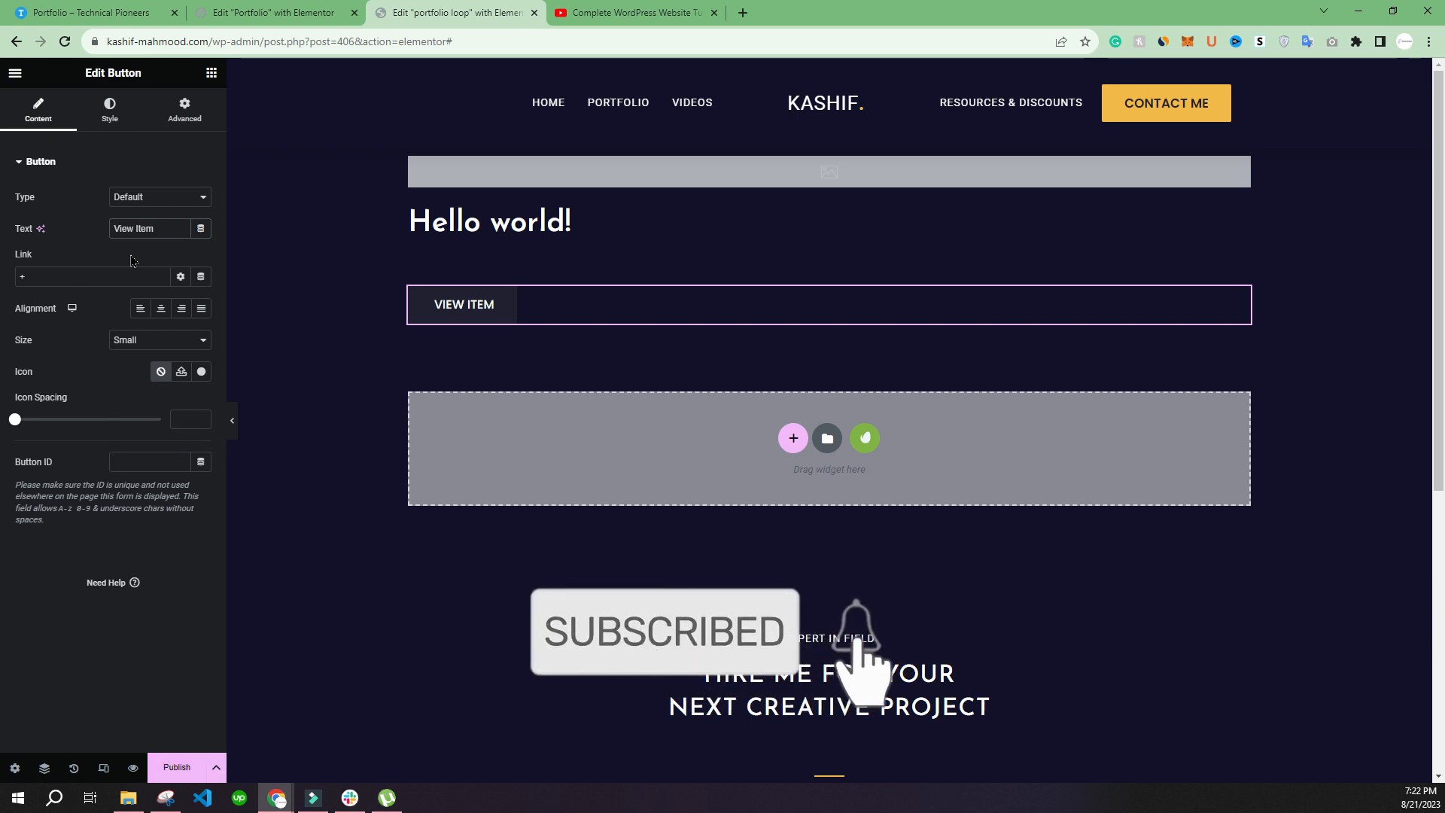
{"action": "left_click", "coordinate": [201, 276]}
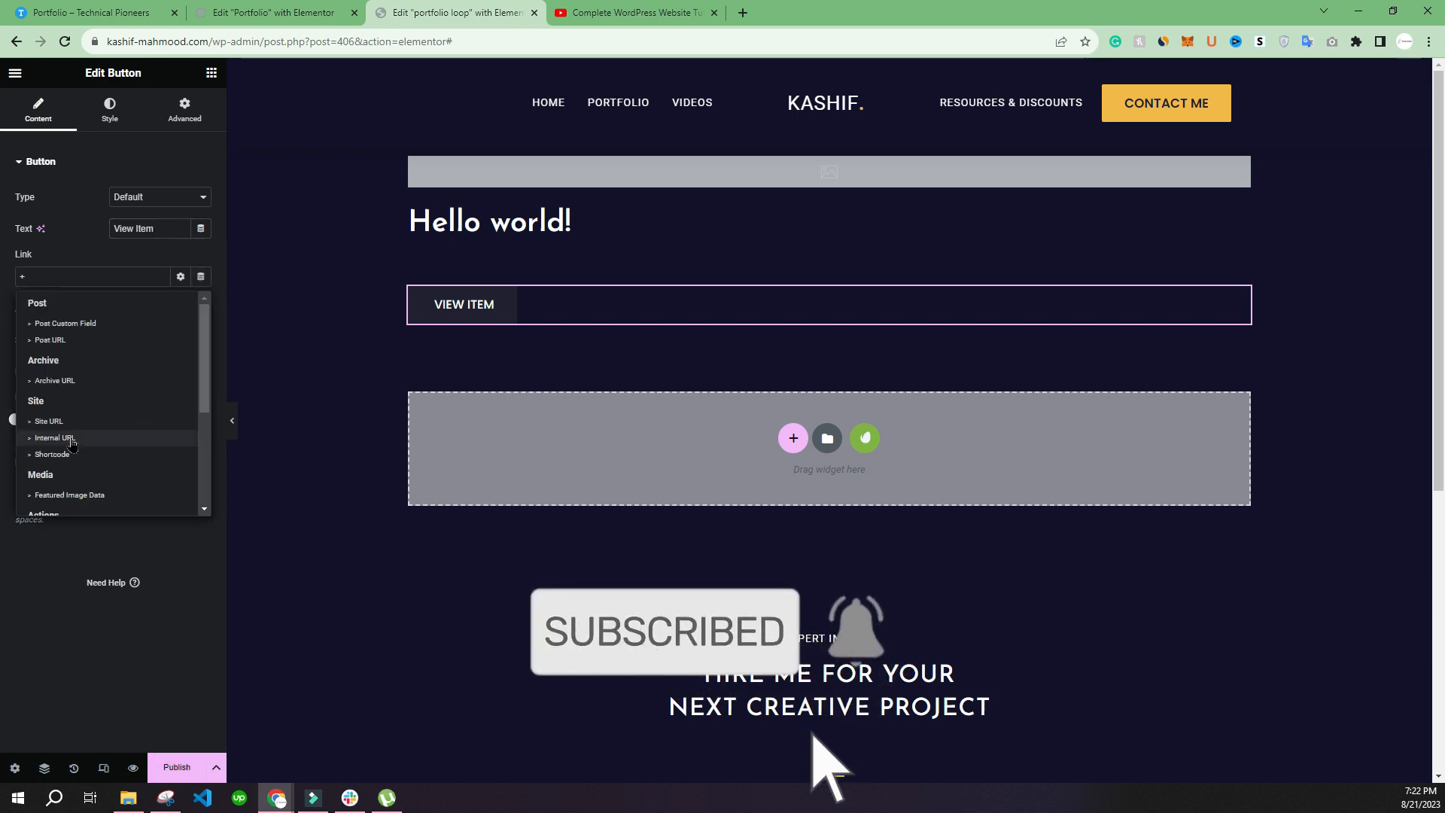
{"action": "left_click", "coordinate": [57, 343]}
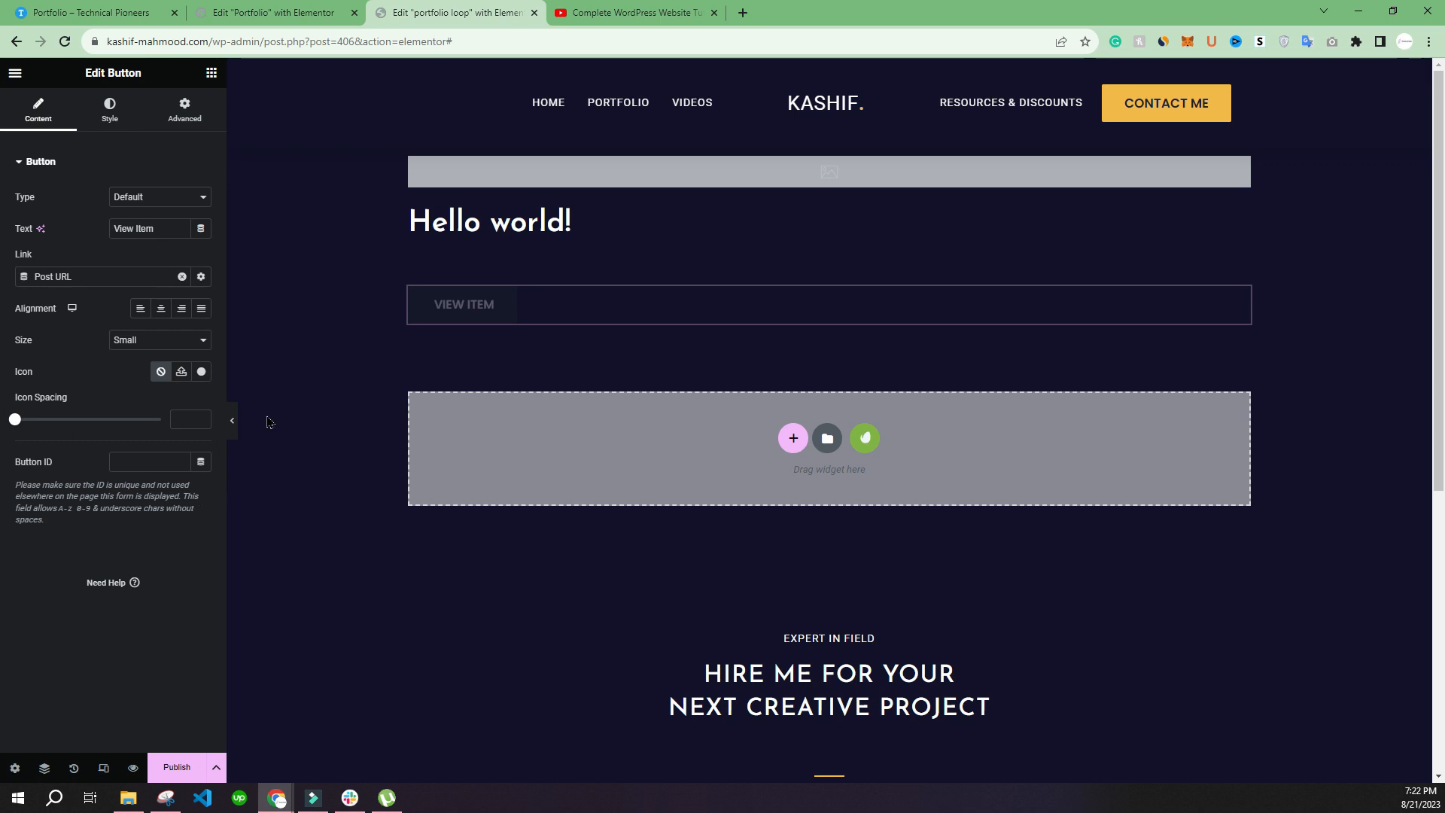
Set the Text Editor widget's text color to white, #FFFFFF
{"action": "left_click", "coordinate": [411, 265]}
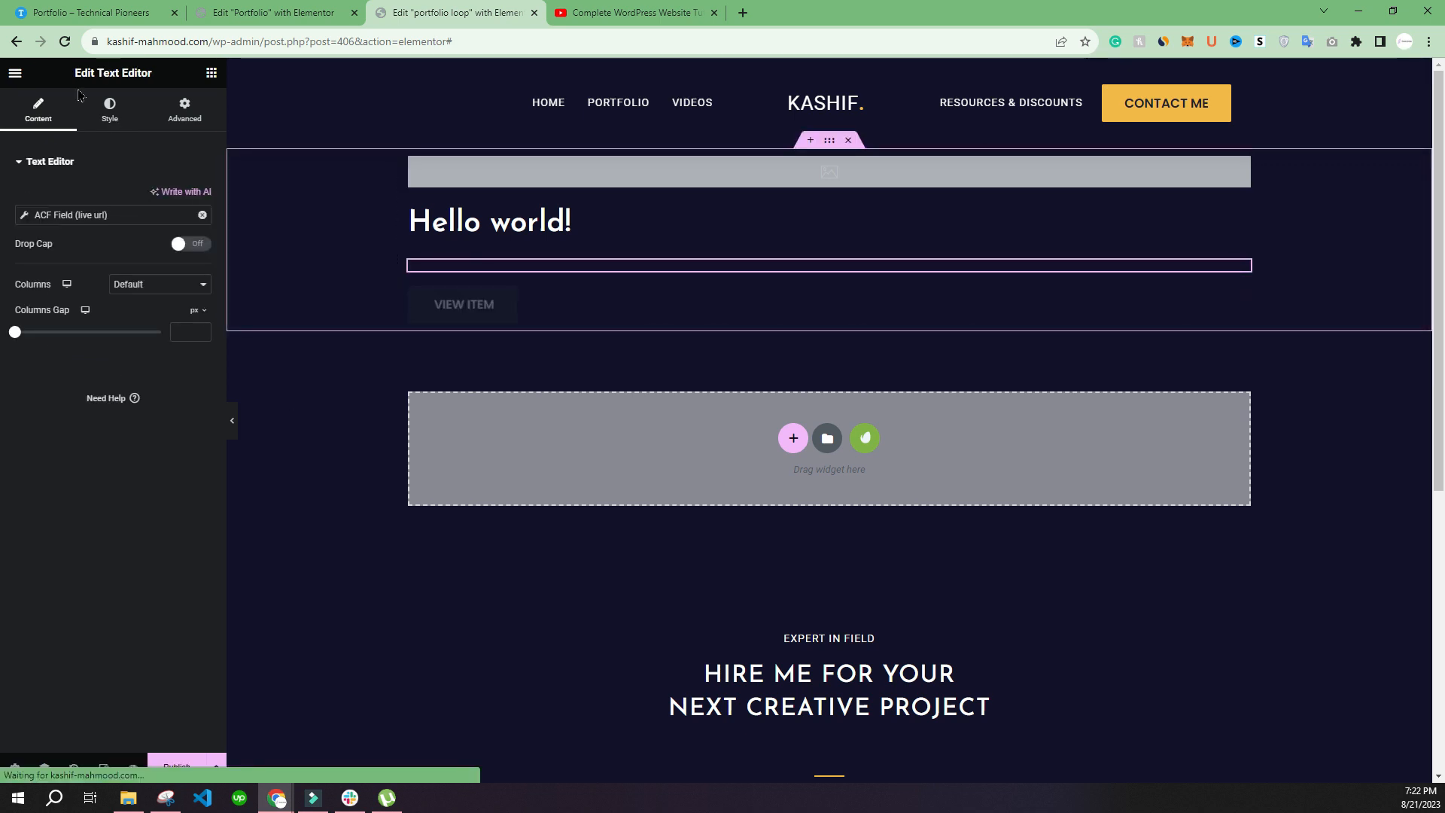
{"action": "left_click", "coordinate": [110, 109]}
{"action": "left_click", "coordinate": [201, 228]}
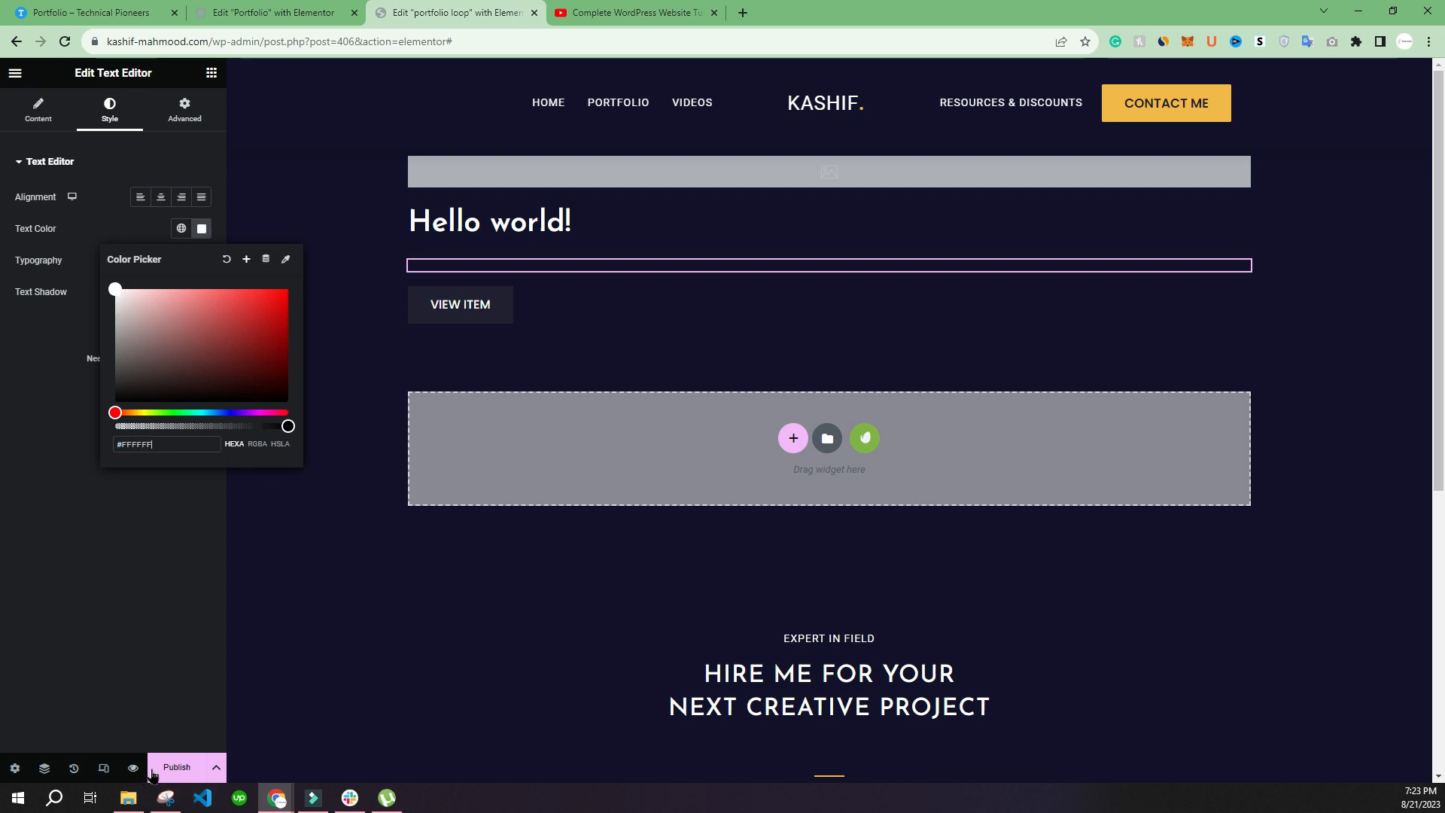
Publish the template with a display condition that includes portfolio items
{"action": "left_click", "coordinate": [177, 767]}
{"action": "left_click", "coordinate": [696, 457]}
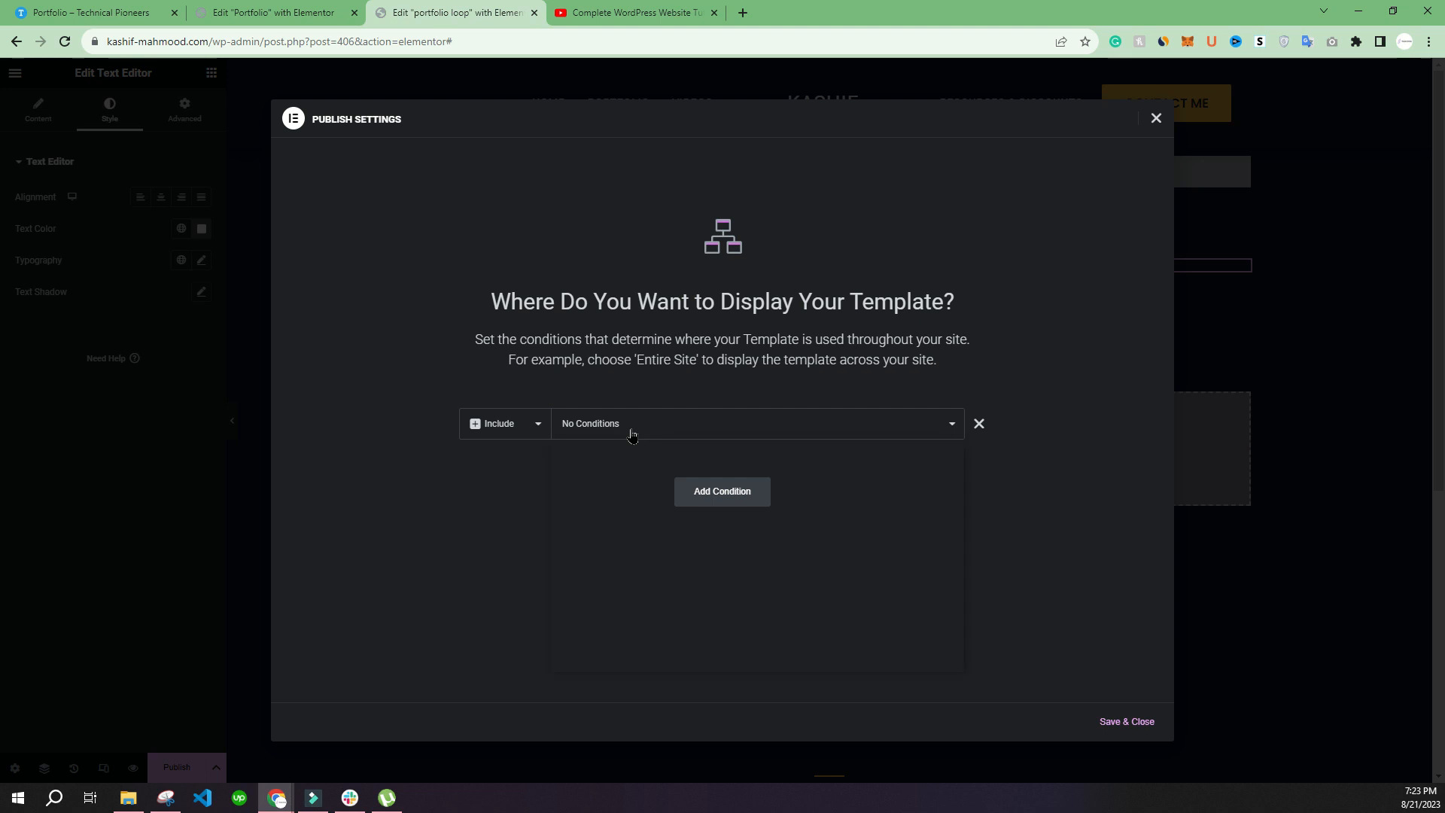
{"action": "left_click", "coordinate": [633, 426]}
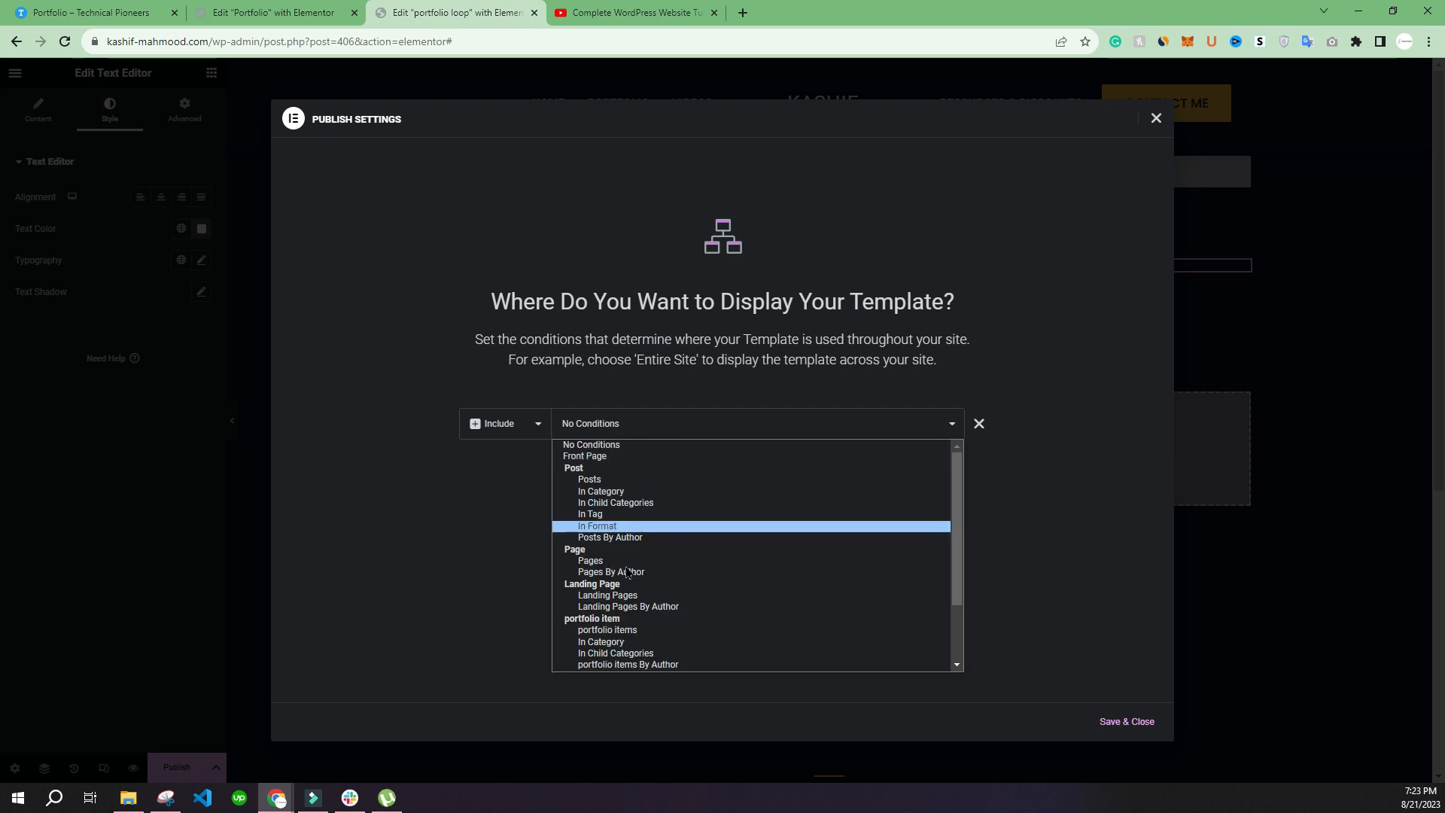
{"action": "left_click", "coordinate": [615, 632]}
{"action": "left_click", "coordinate": [1127, 722]}
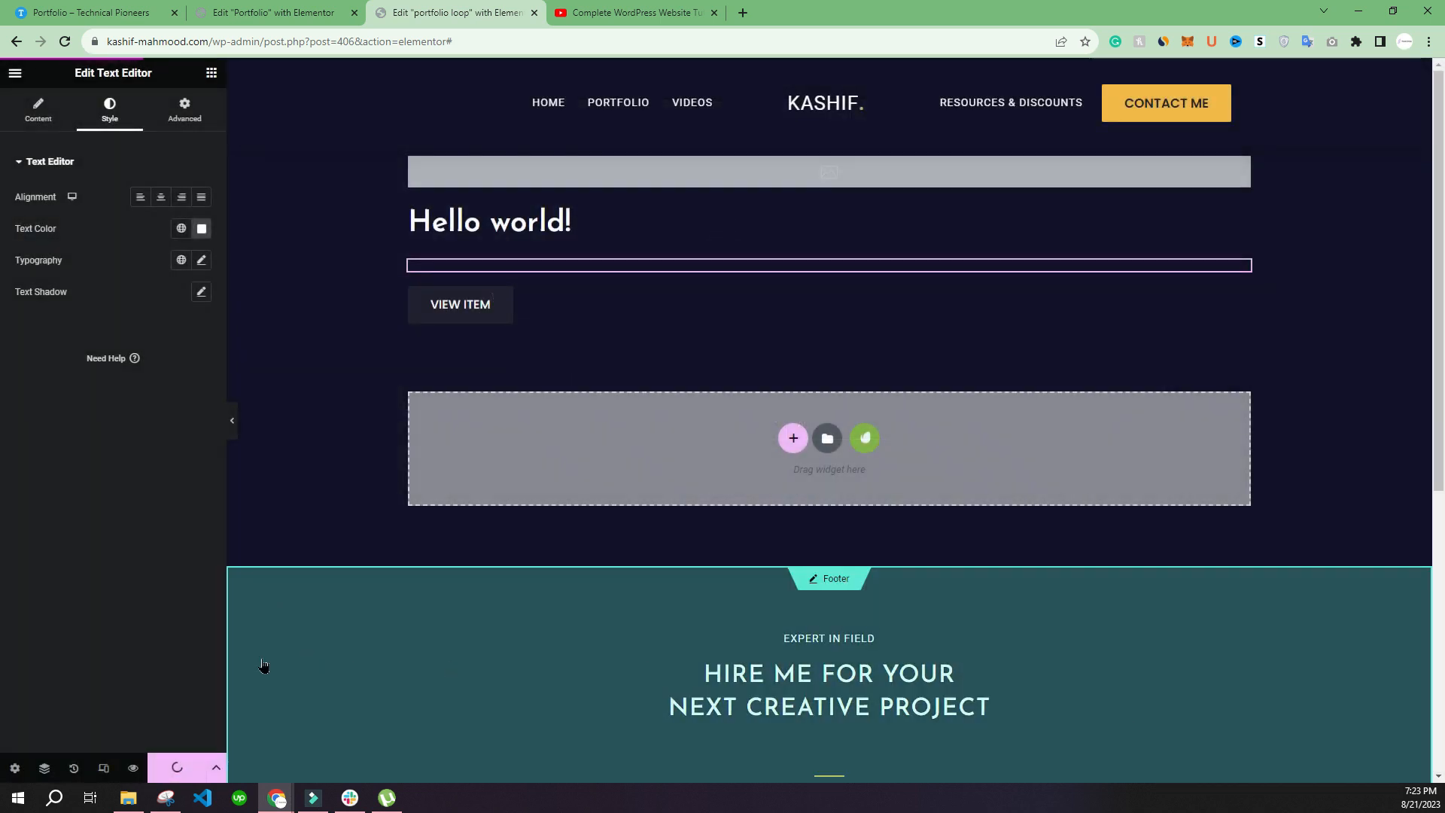
View the published template in a new tab and go from there to the site's live Portfolio page
{"action": "left_click", "coordinate": [15, 73]}
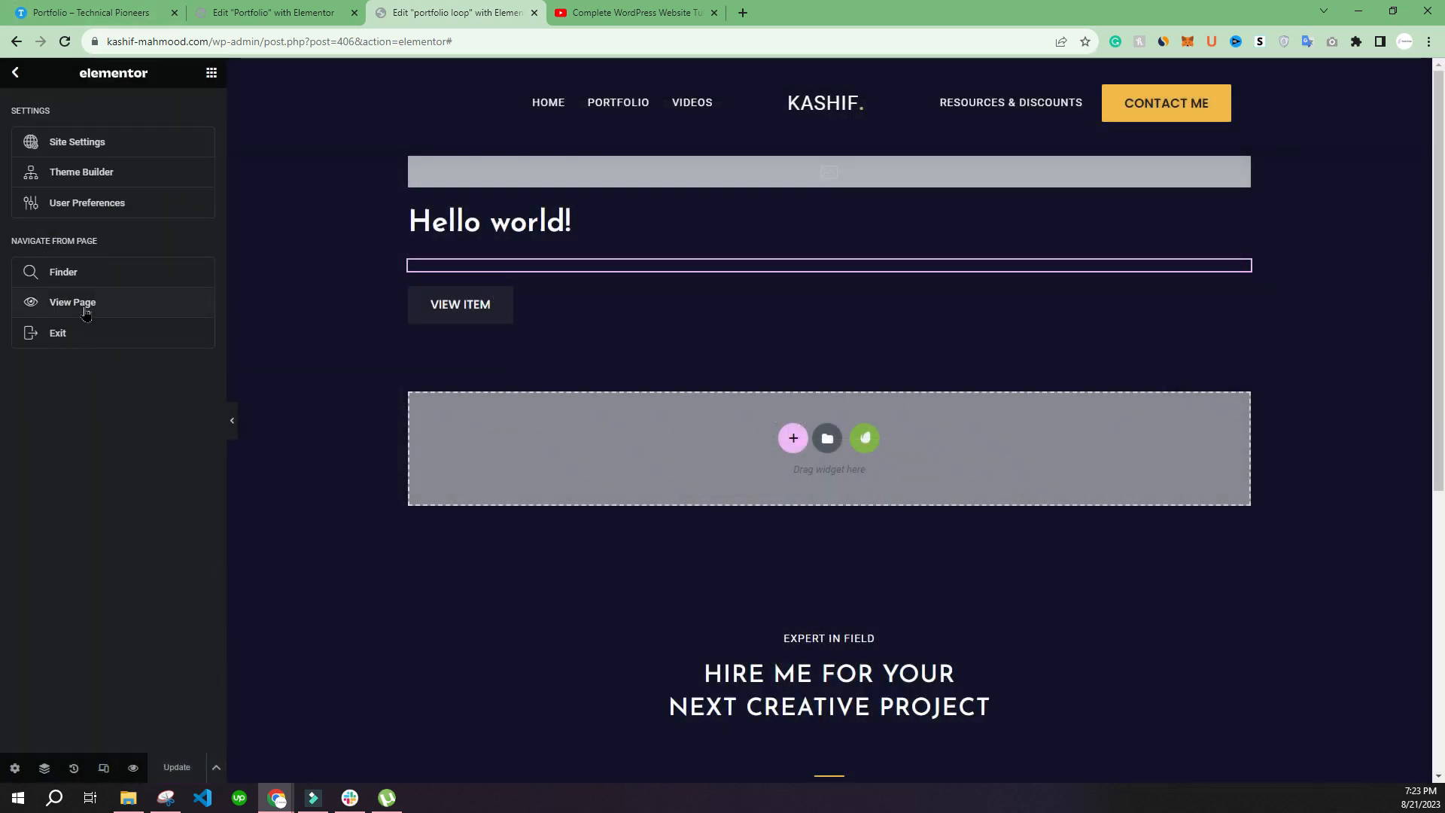
{"action": "right_click", "coordinate": [86, 313]}
{"action": "left_click", "coordinate": [604, 8]}
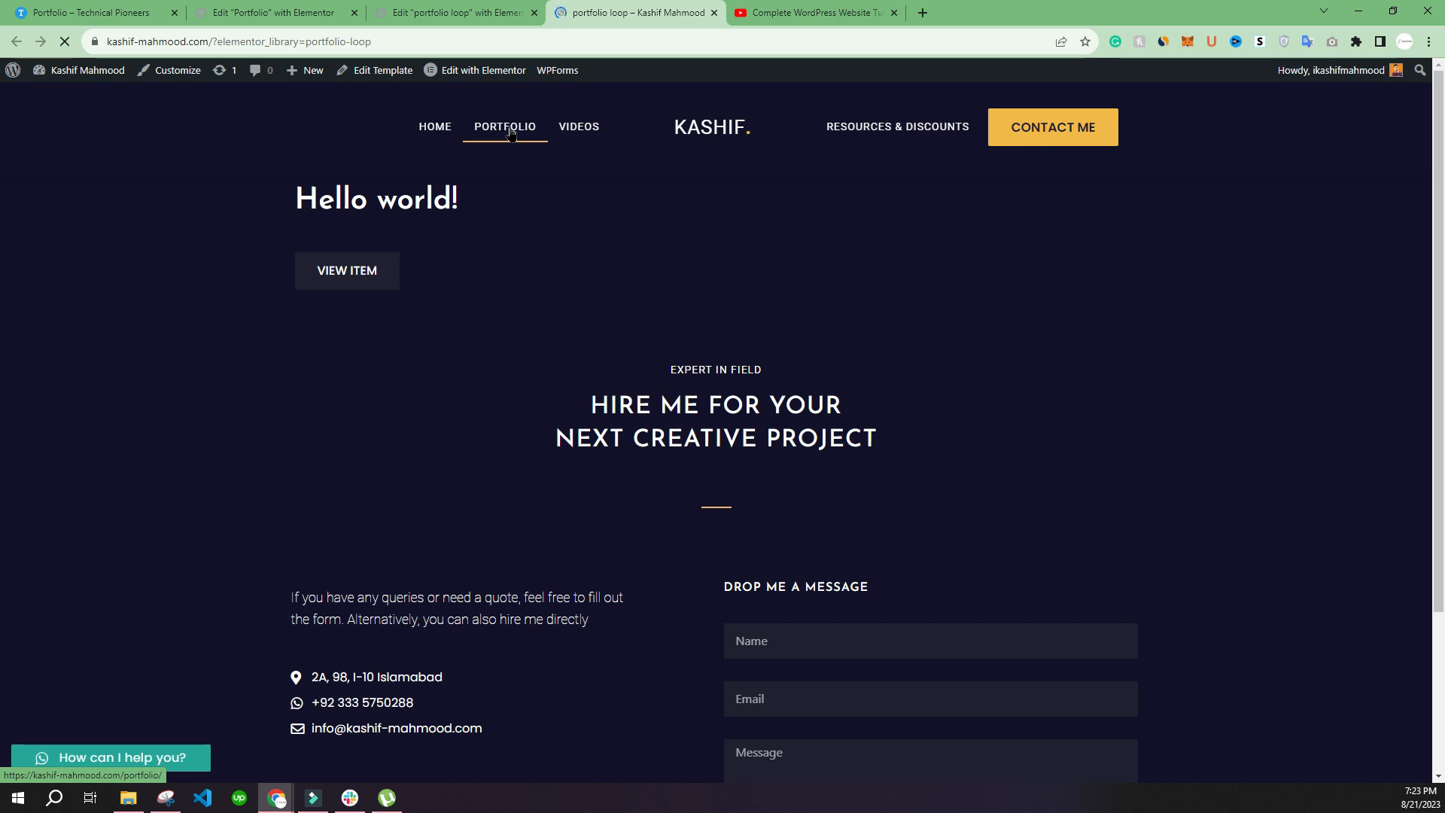
{"action": "left_click", "coordinate": [511, 133]}
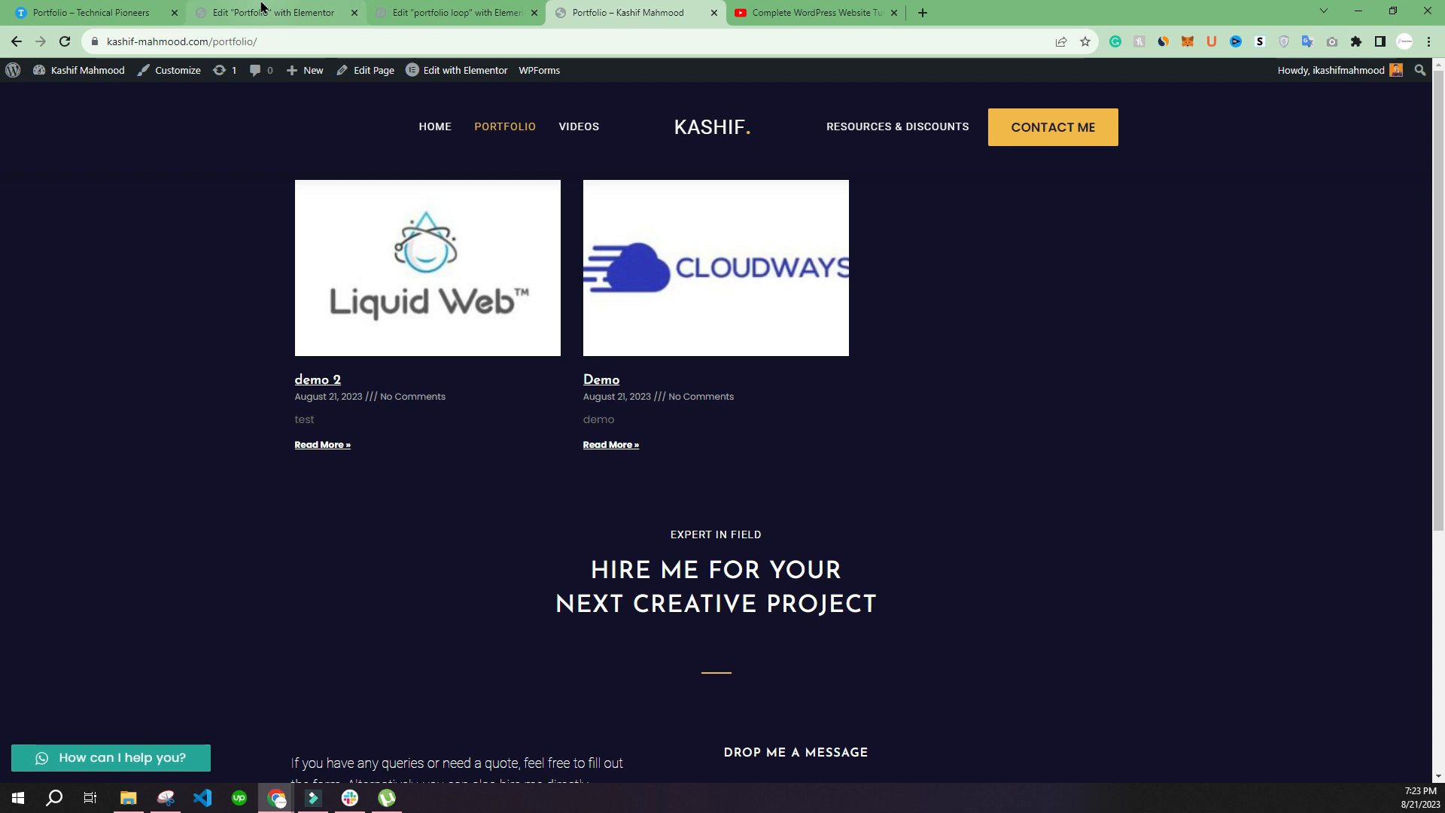
Check the Skin options of the Posts widget in the Portfolio page editor, and reload the editor to refresh them
{"action": "left_click", "coordinate": [260, 13]}
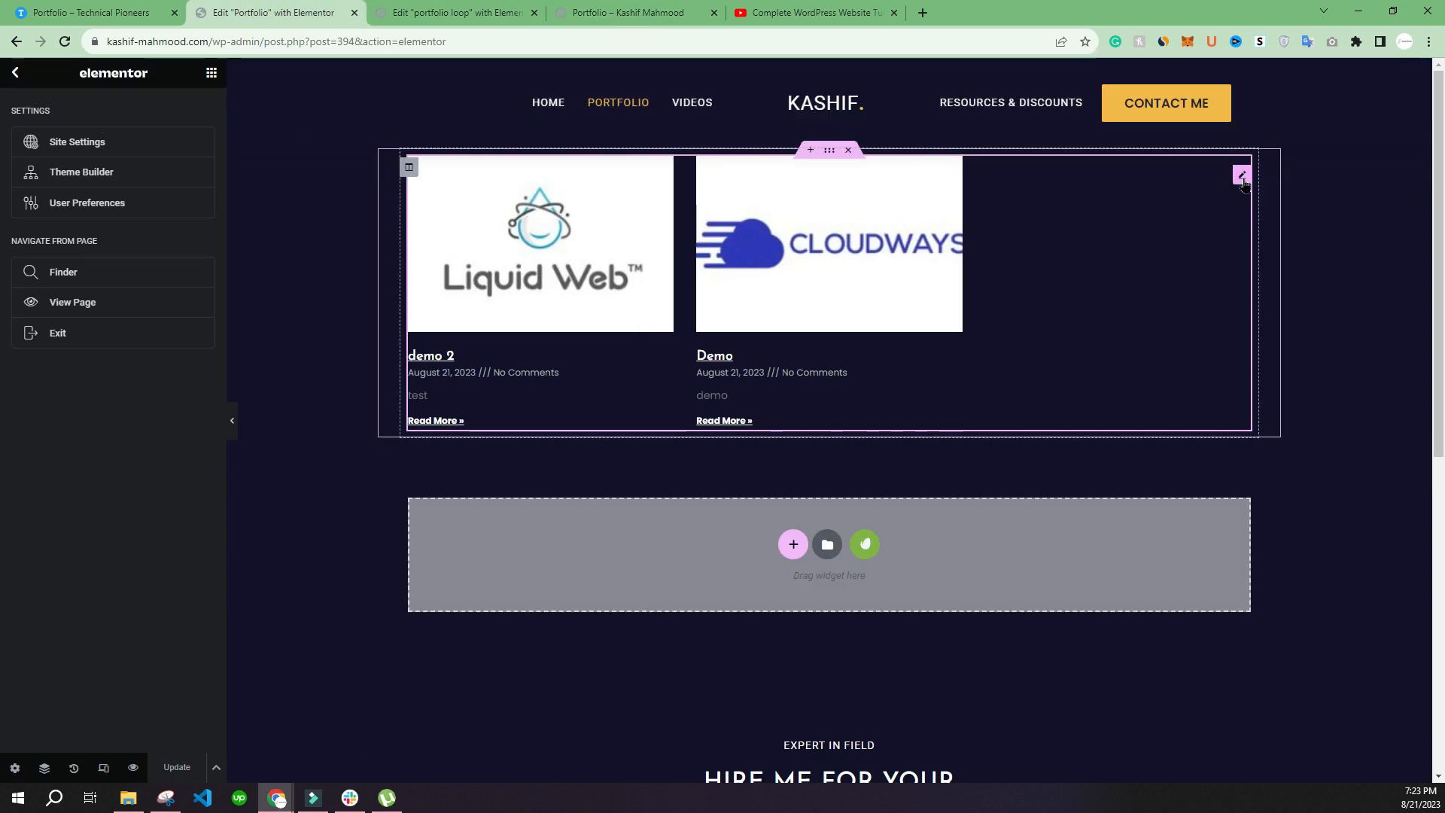
{"action": "left_click", "coordinate": [1043, 227]}
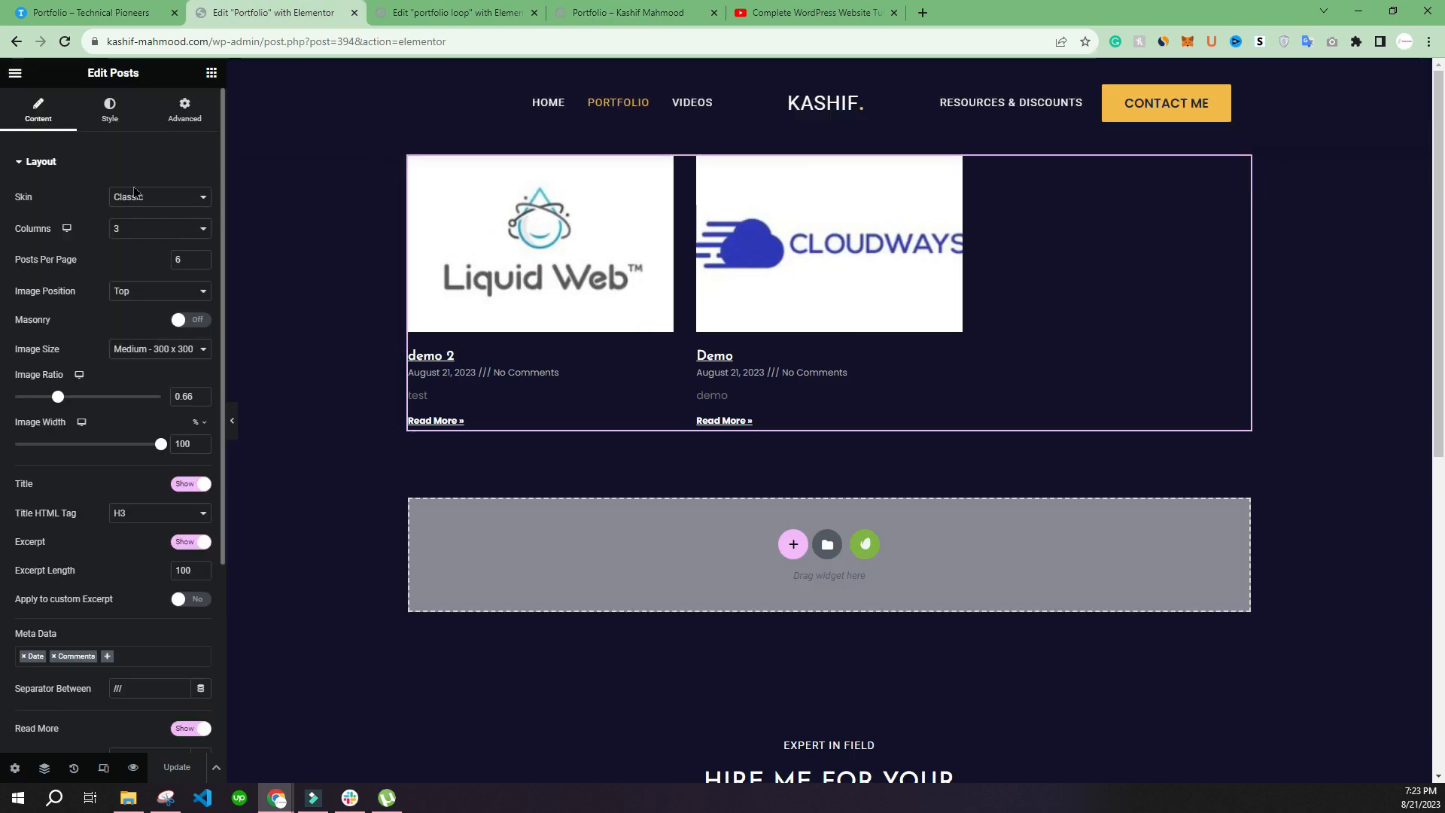
{"action": "left_click", "coordinate": [130, 194]}
{"action": "left_click", "coordinate": [103, 163]}
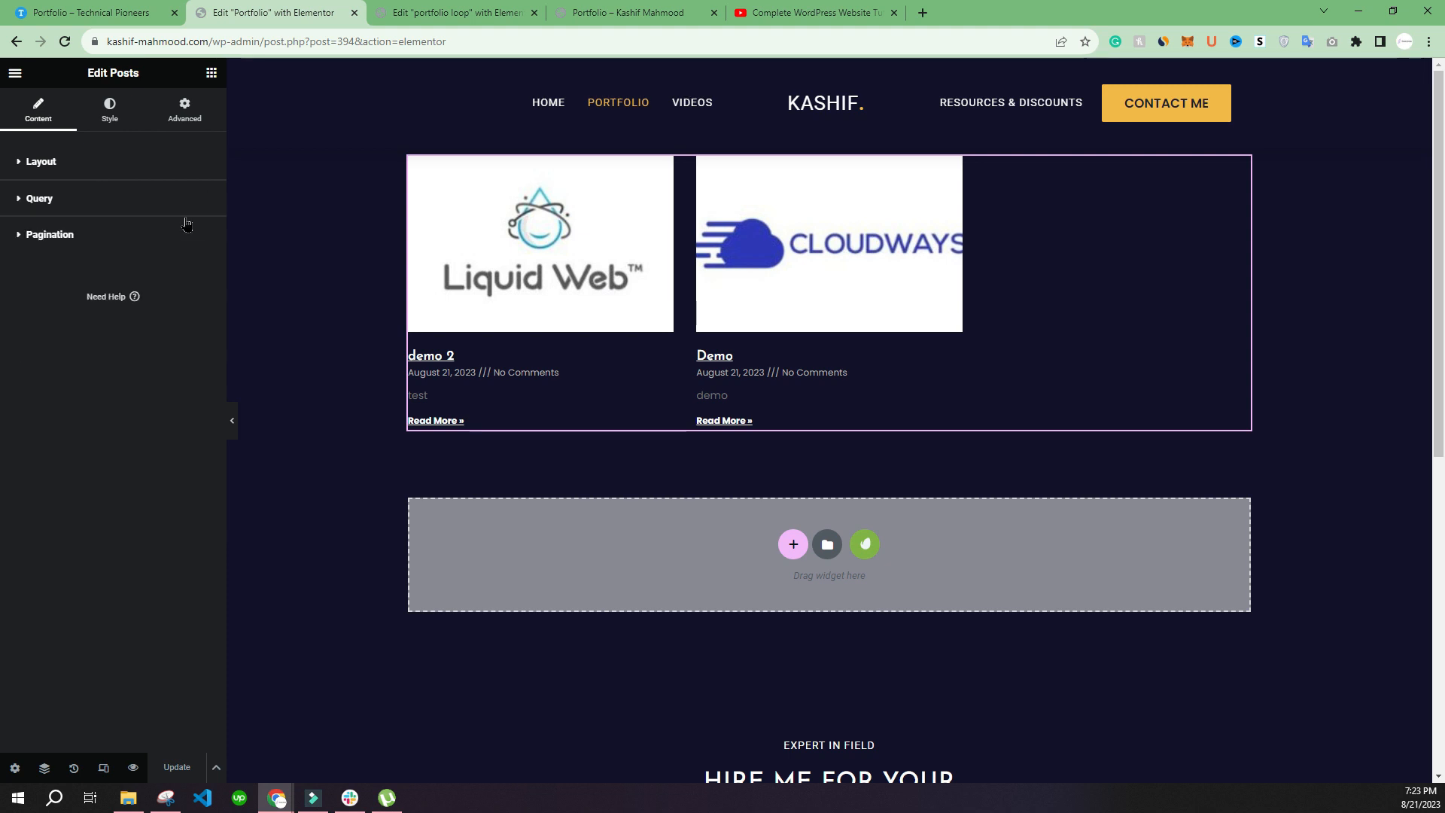
{"action": "left_click", "coordinate": [158, 197]}
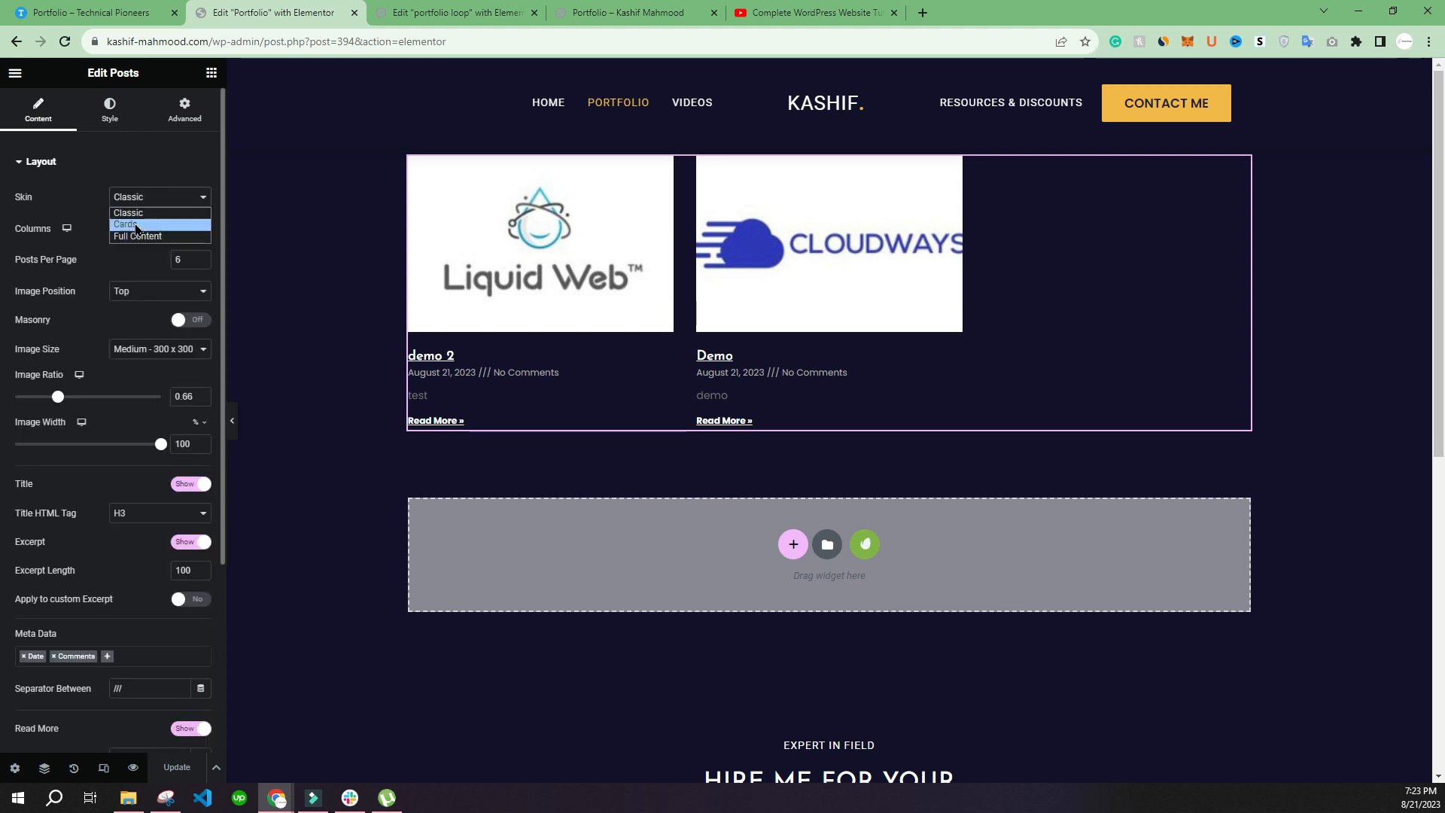
{"action": "left_click", "coordinate": [64, 43]}
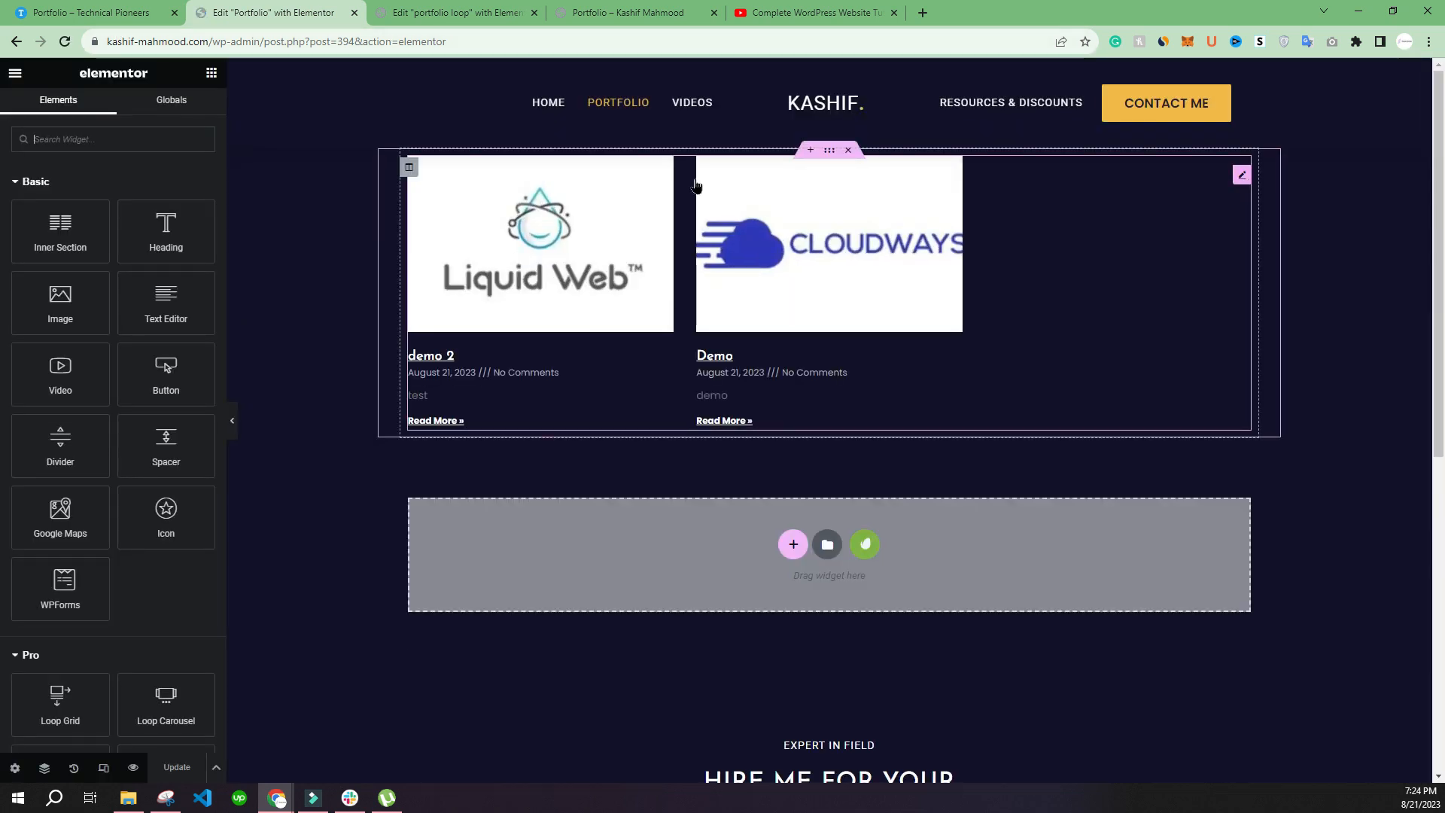
Set the Posts widget's skin to Custom with "portfolio loop" as its default template, and update the page
{"action": "left_click", "coordinate": [172, 197]}
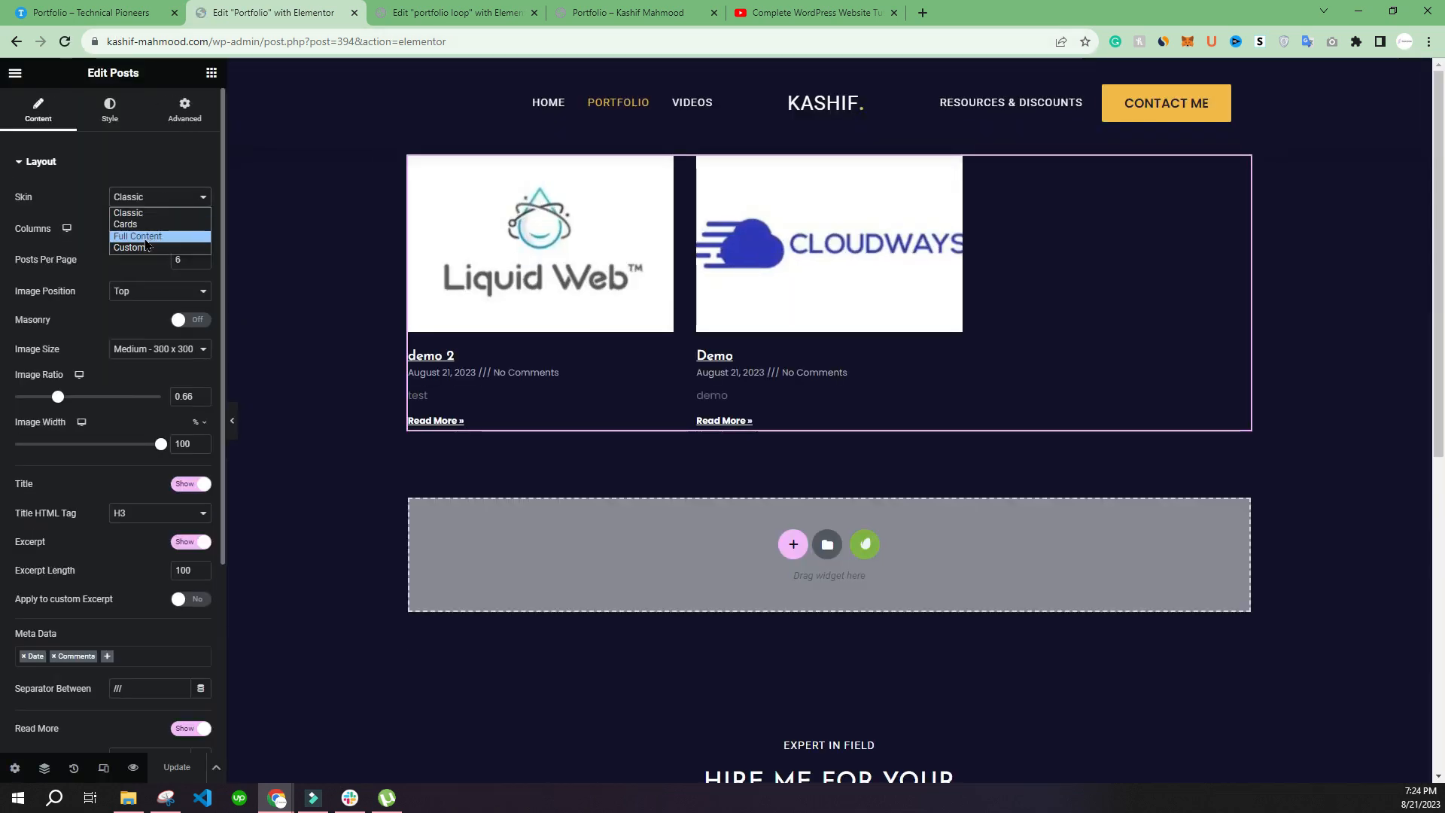
{"action": "left_click", "coordinate": [149, 244]}
{"action": "left_click", "coordinate": [83, 248]}
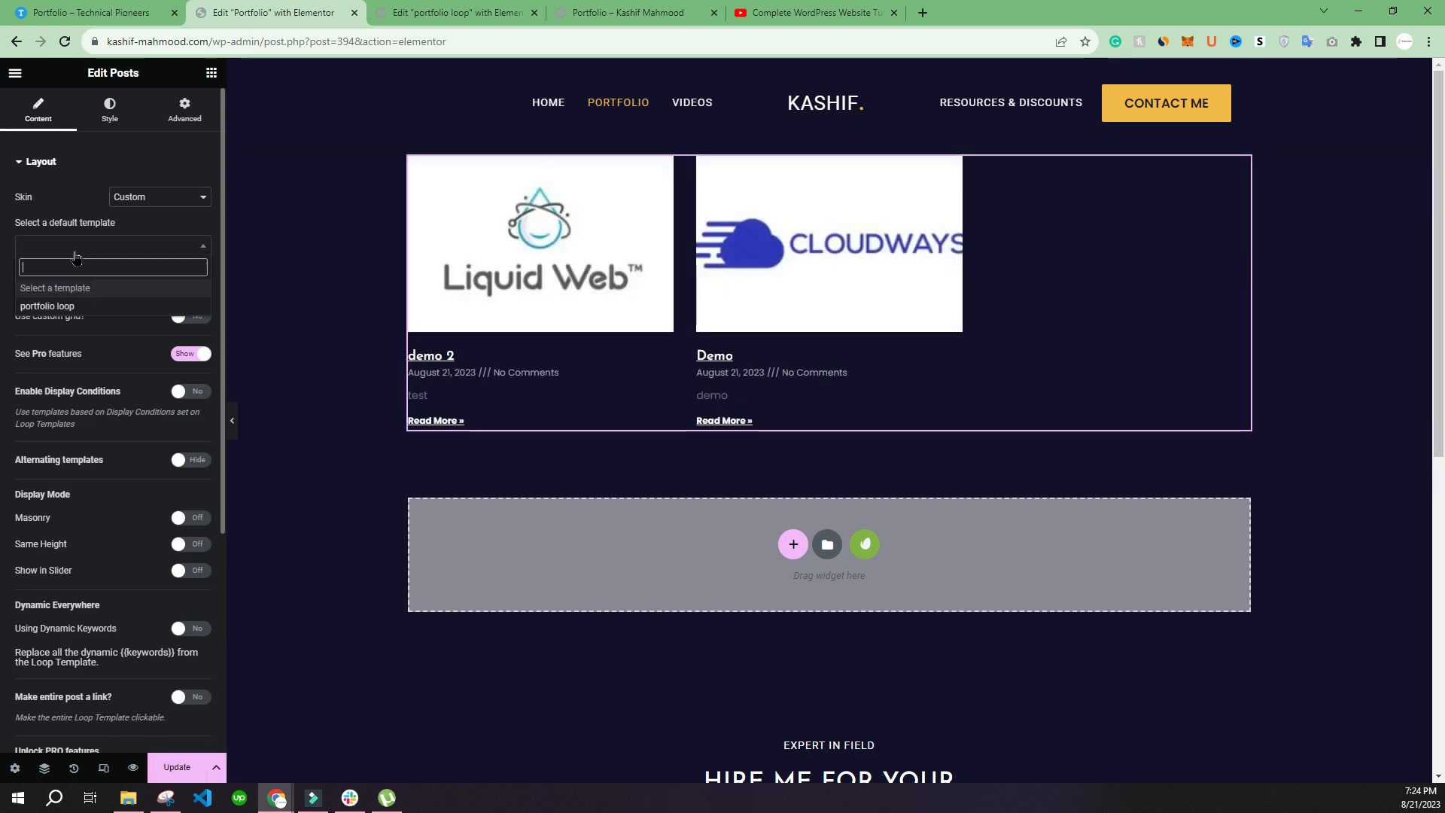
{"action": "left_click", "coordinate": [67, 307]}
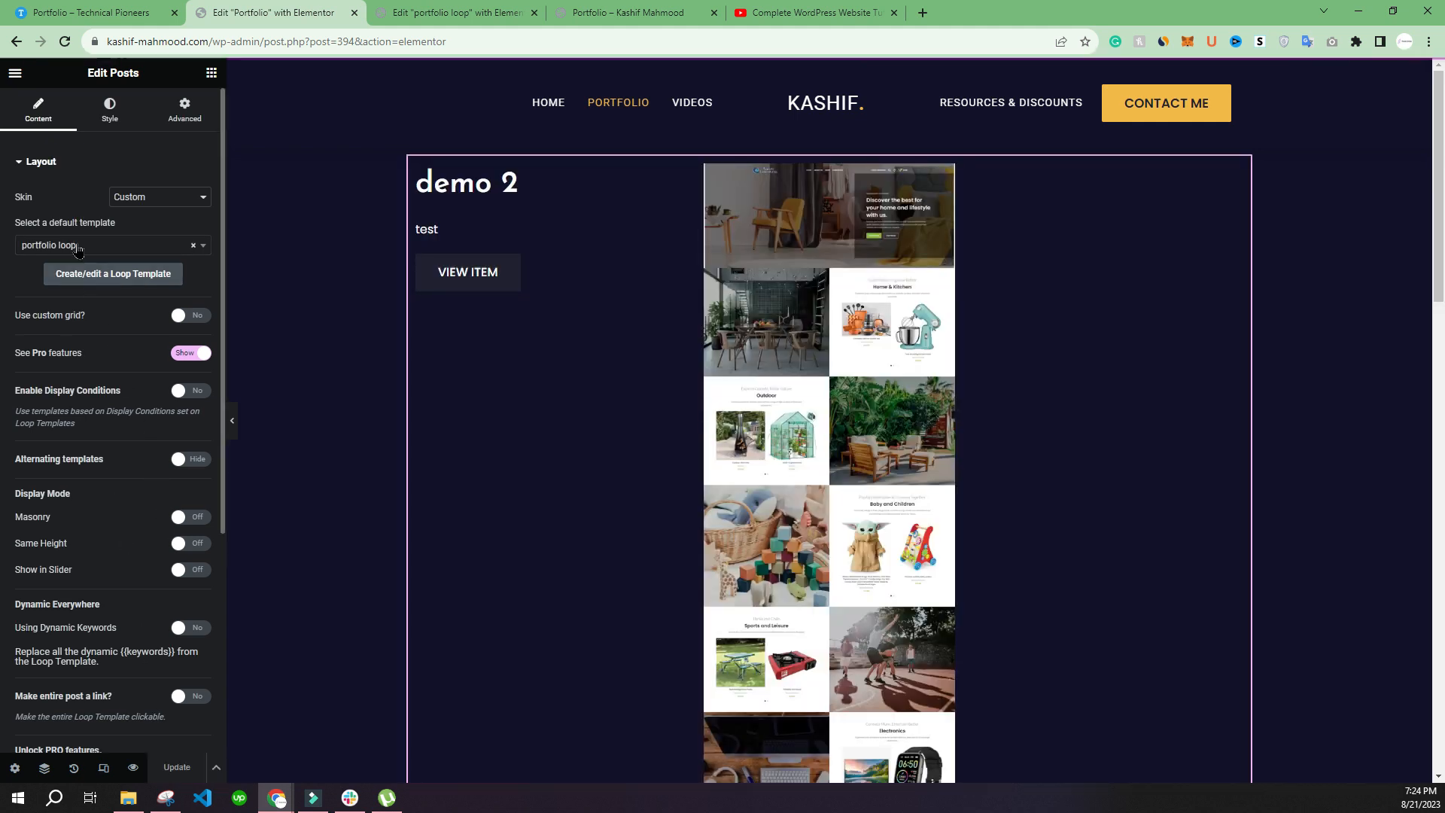
Review the title, live URL and button of the portfolio items on the live Portfolio page
{"action": "left_click", "coordinate": [659, 13]}
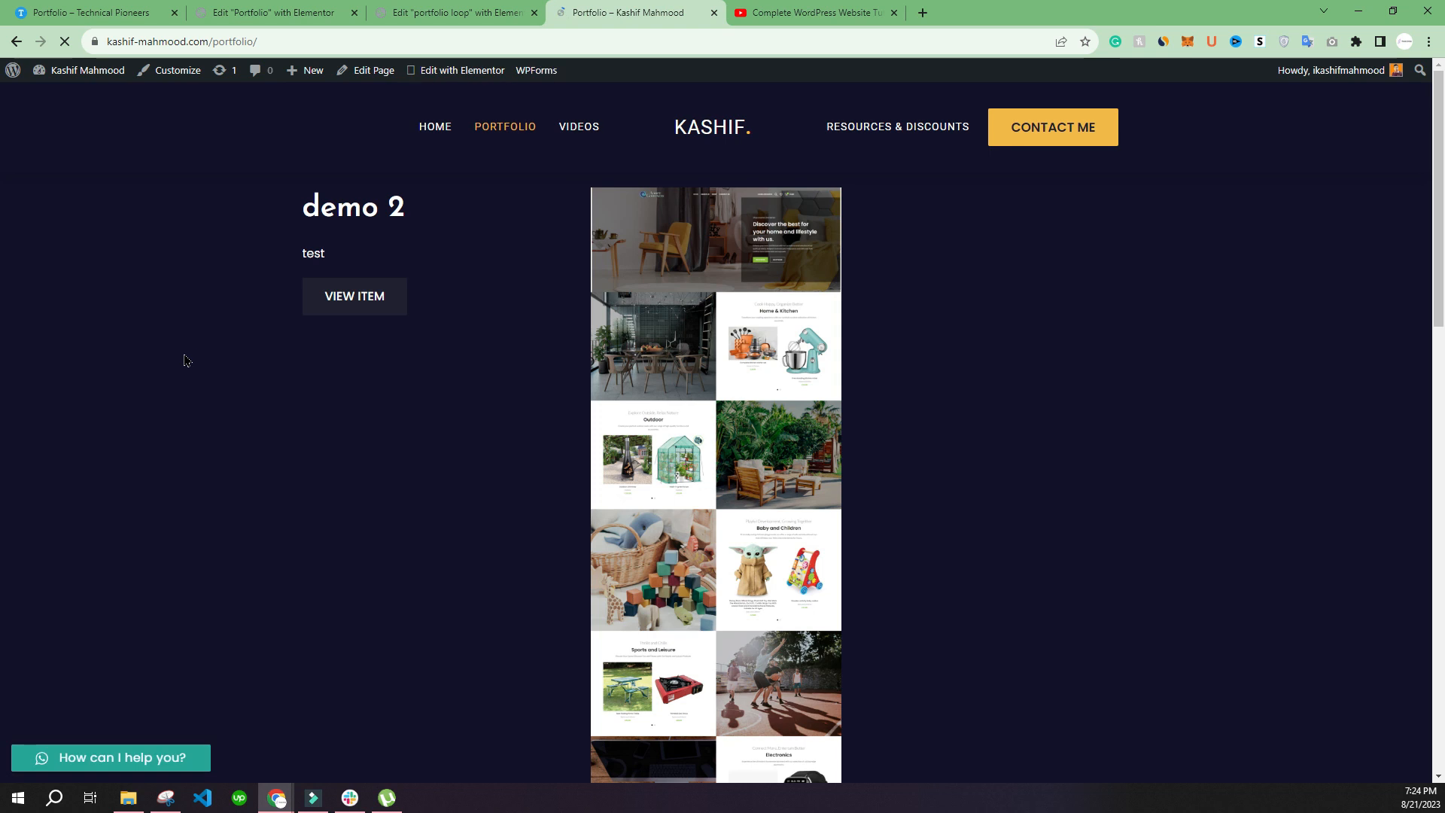
{"action": "scroll", "coordinate": [672, 490], "scroll_direction": "down", "scroll_amount": 10}
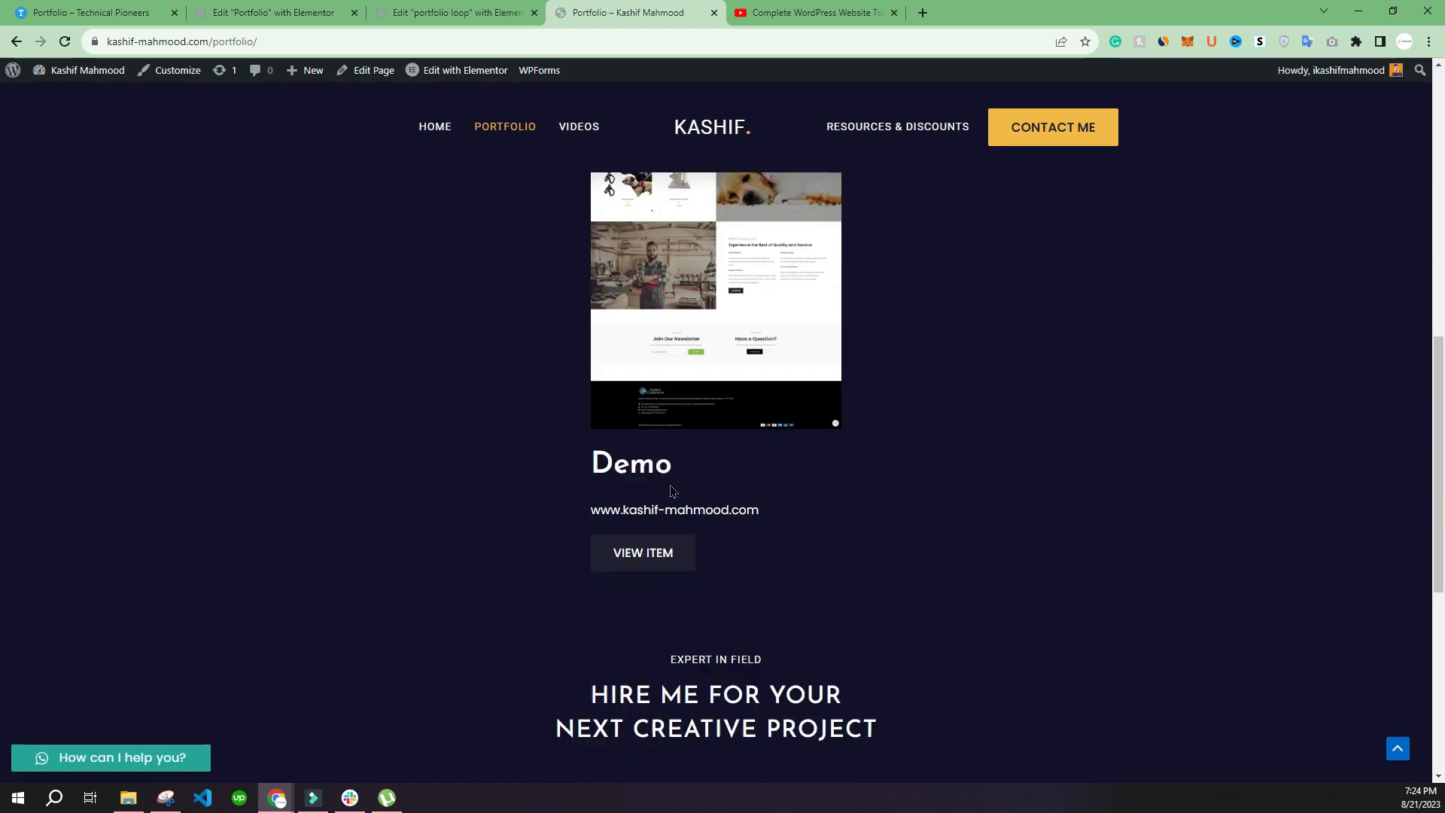
{"action": "left_click_drag", "start_coordinate": [592, 470], "coordinate": [686, 472]}
{"action": "left_click_drag", "start_coordinate": [591, 512], "coordinate": [761, 514]}
{"action": "scroll", "coordinate": [444, 454], "scroll_direction": "up", "scroll_amount": 4}
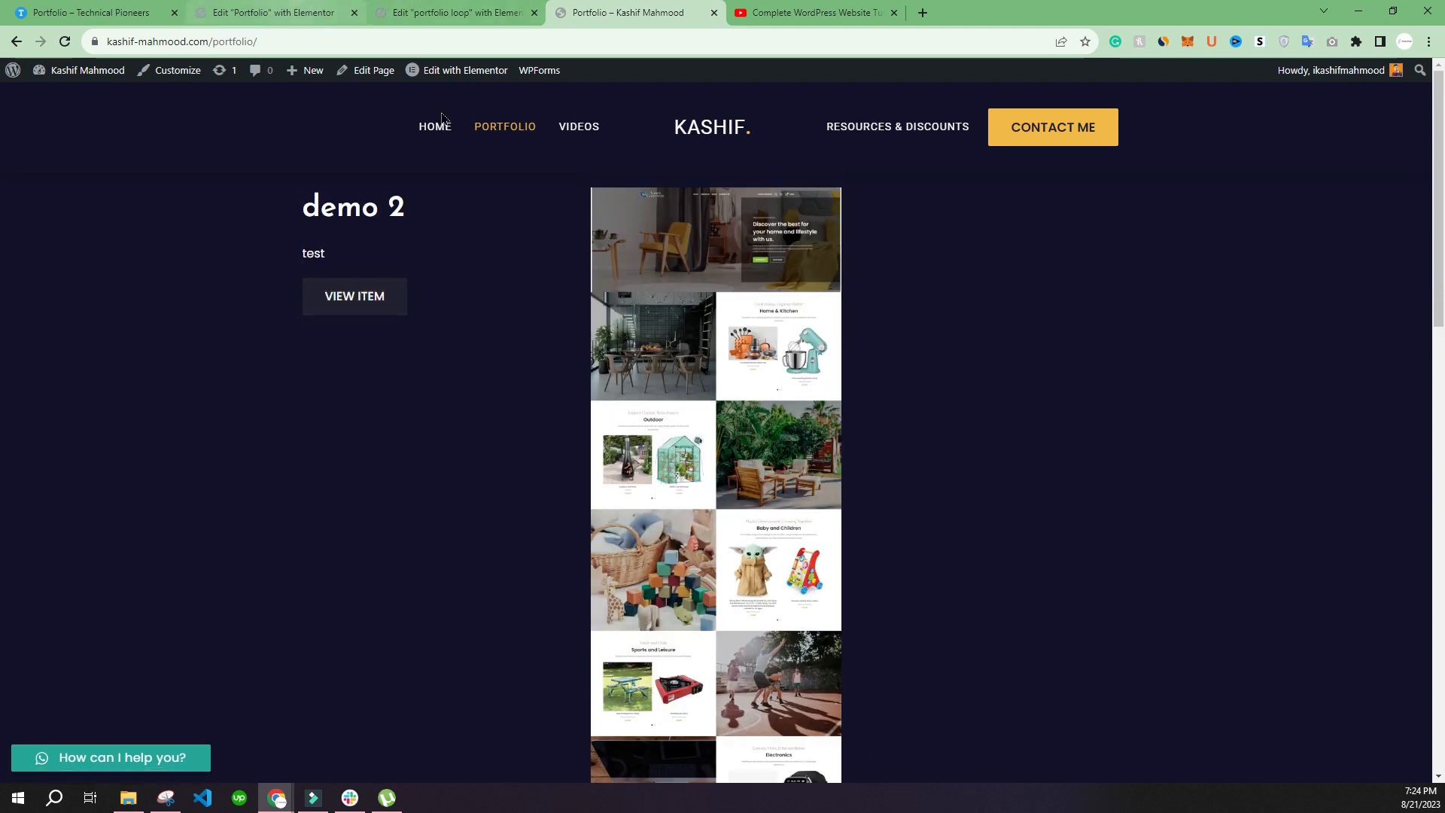
Set the Posts widget on the Portfolio page to 1 column and 100 posts per page, and update the page
{"action": "left_click", "coordinate": [291, 10]}
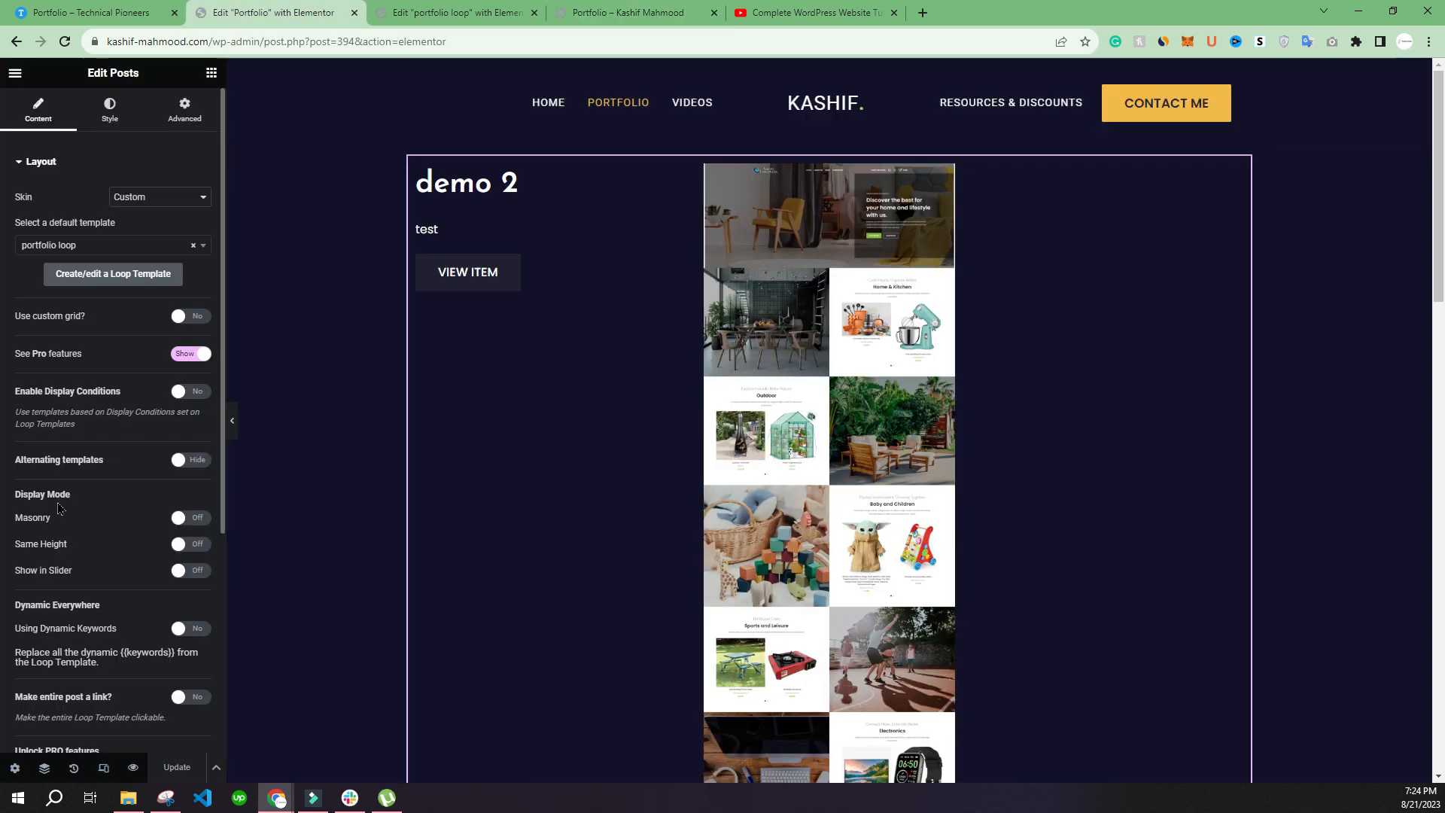
{"action": "scroll", "coordinate": [63, 506], "scroll_direction": "down", "scroll_amount": 5}
{"action": "left_click", "coordinate": [137, 522]}
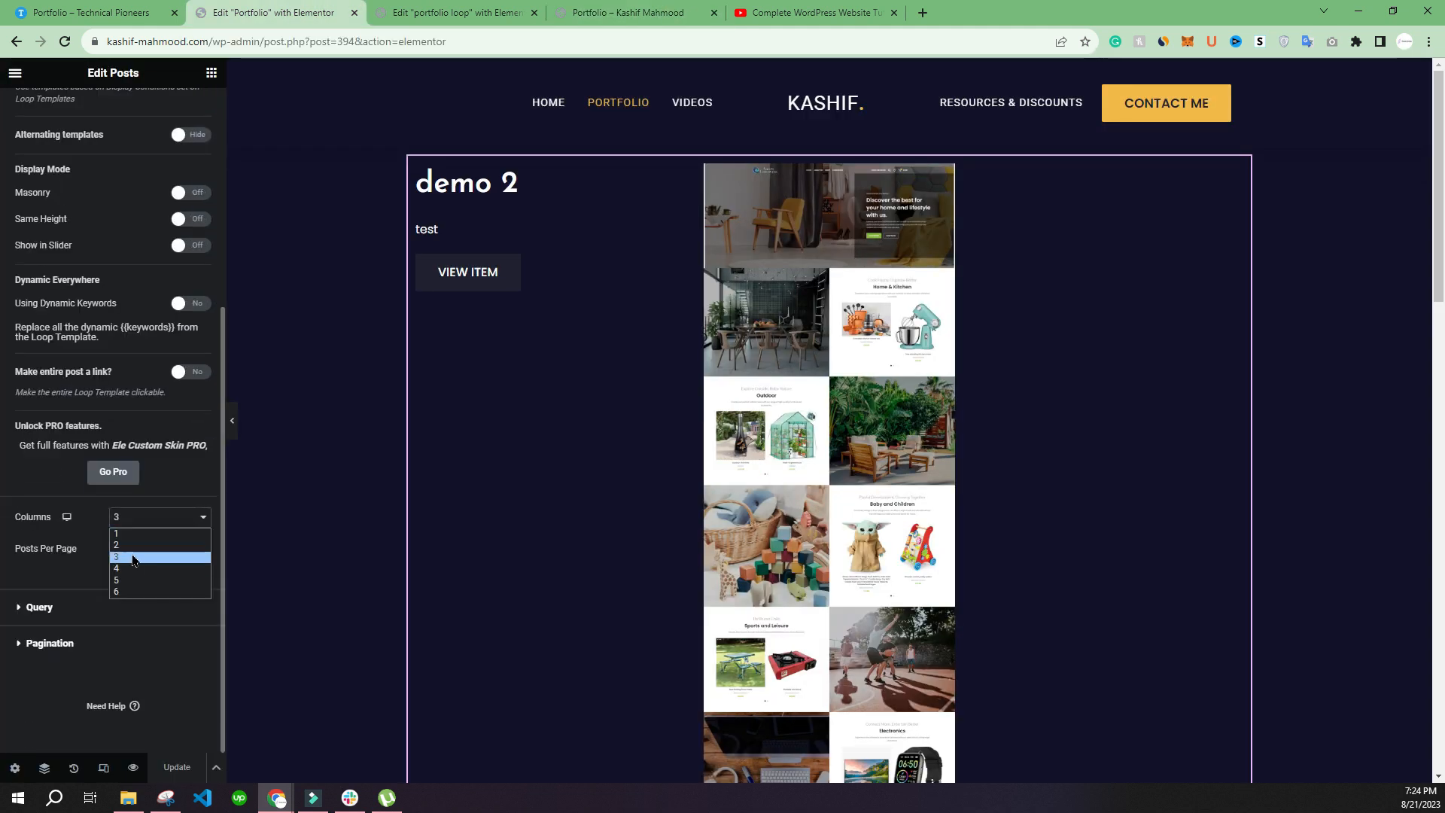
{"action": "left_click", "coordinate": [137, 521]}
{"action": "left_click_drag", "start_coordinate": [181, 549], "coordinate": [165, 558]}
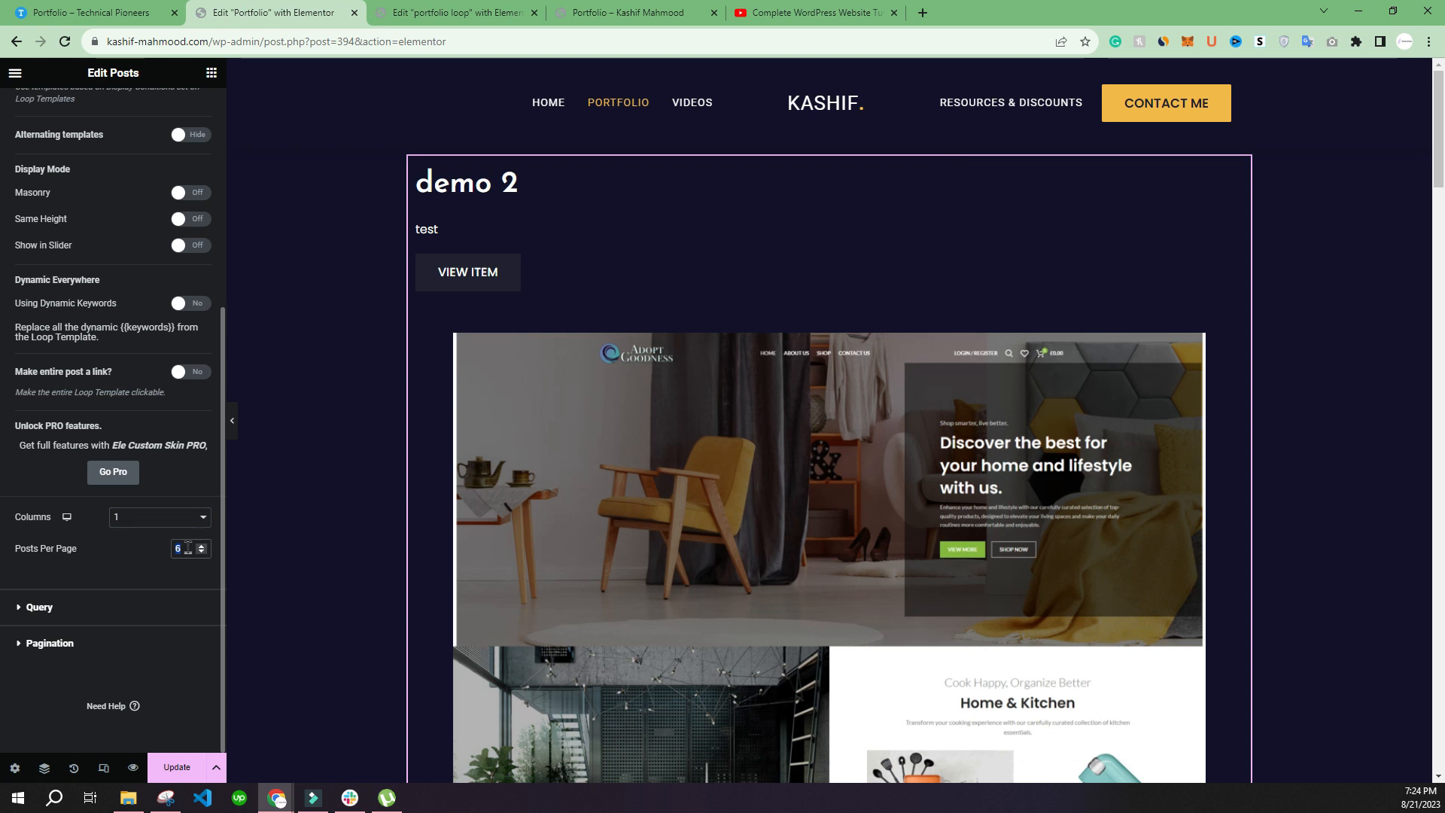
{"action": "type", "text": "100"}
{"action": "left_click", "coordinate": [178, 765]}
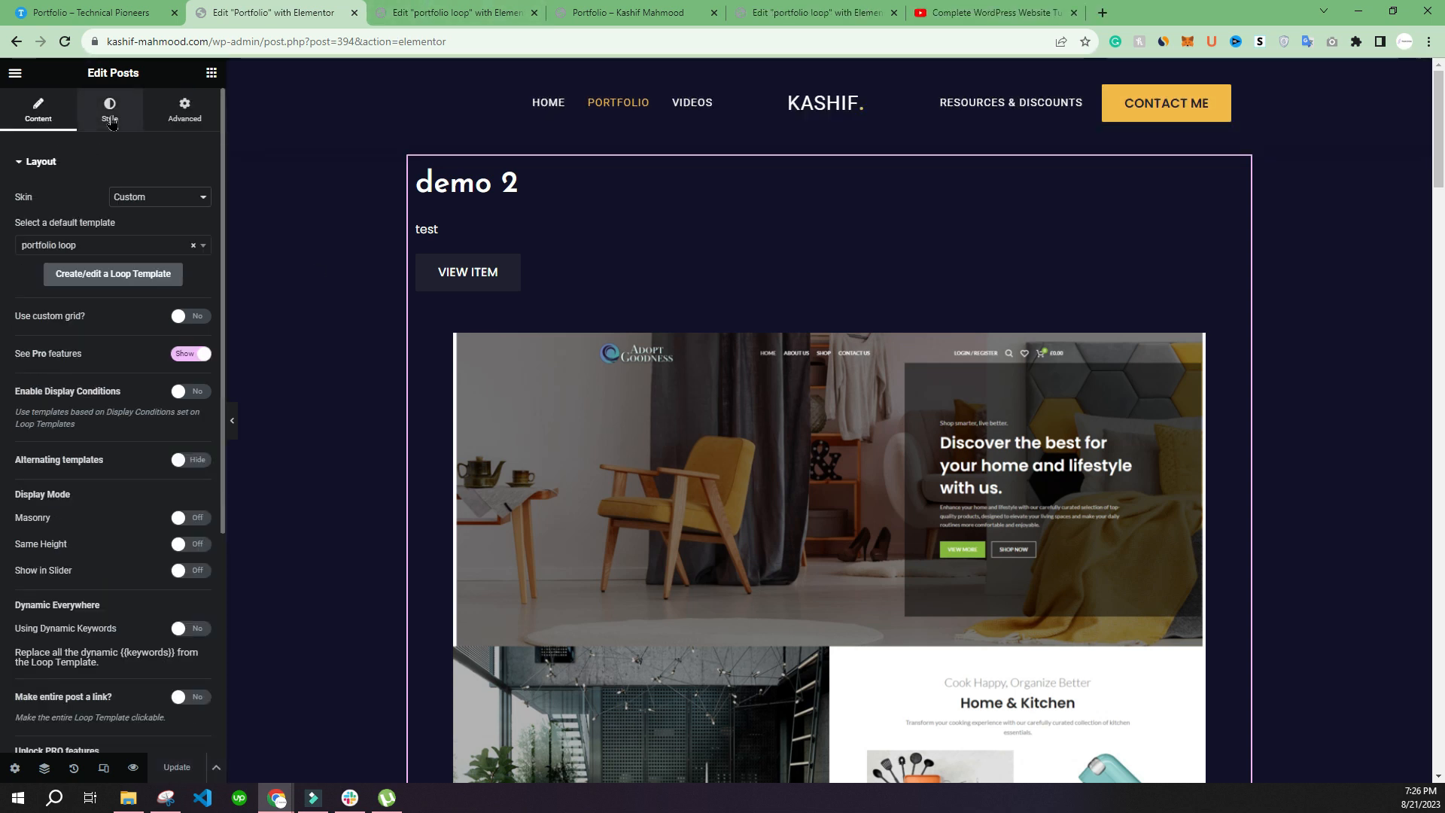
Set the big image's width to 100% in the "portfolio loop" template and update the template
{"action": "scroll", "coordinate": [89, 164], "scroll_direction": "down", "scroll_amount": 4}
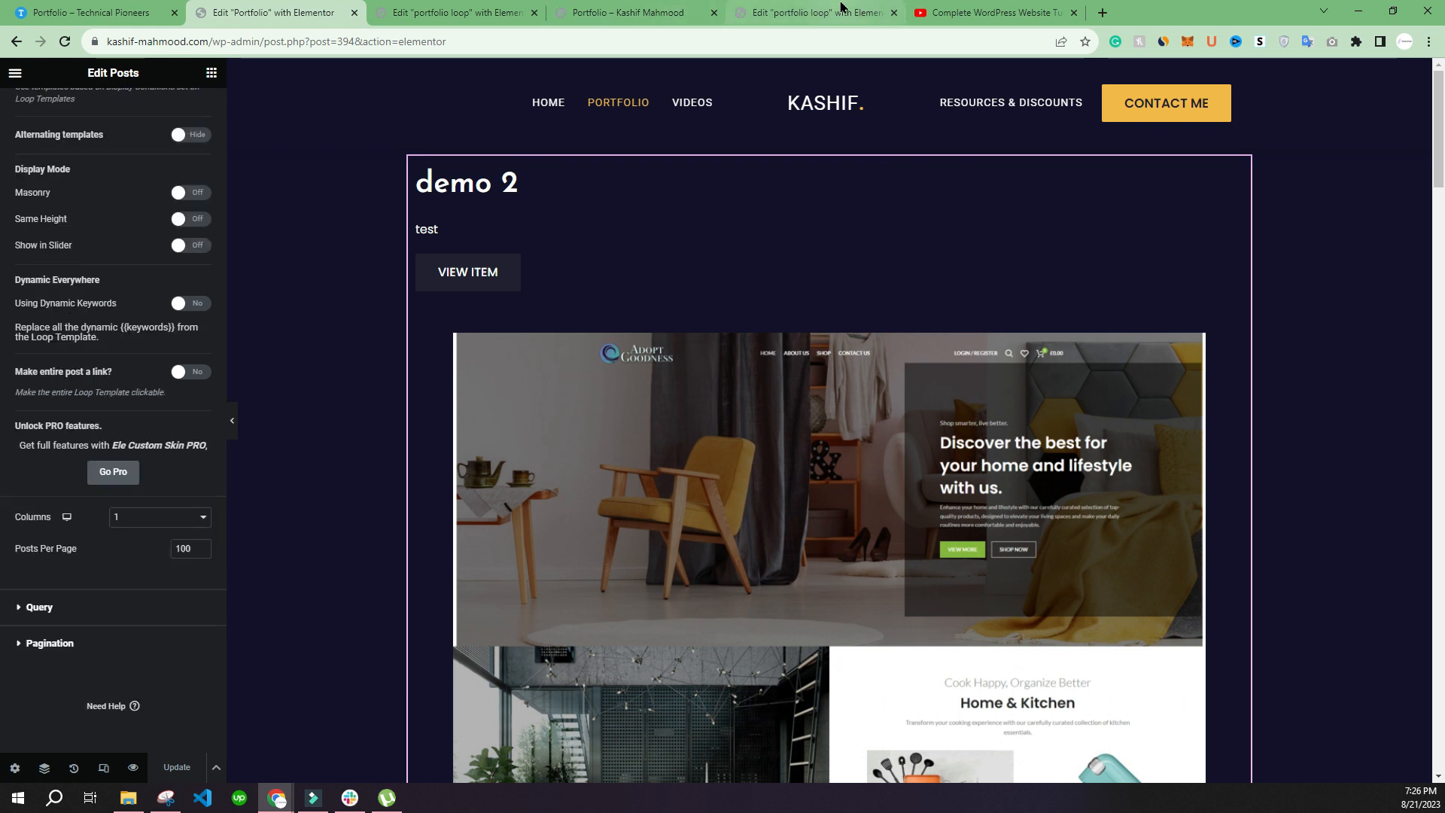
{"action": "left_click", "coordinate": [815, 12]}
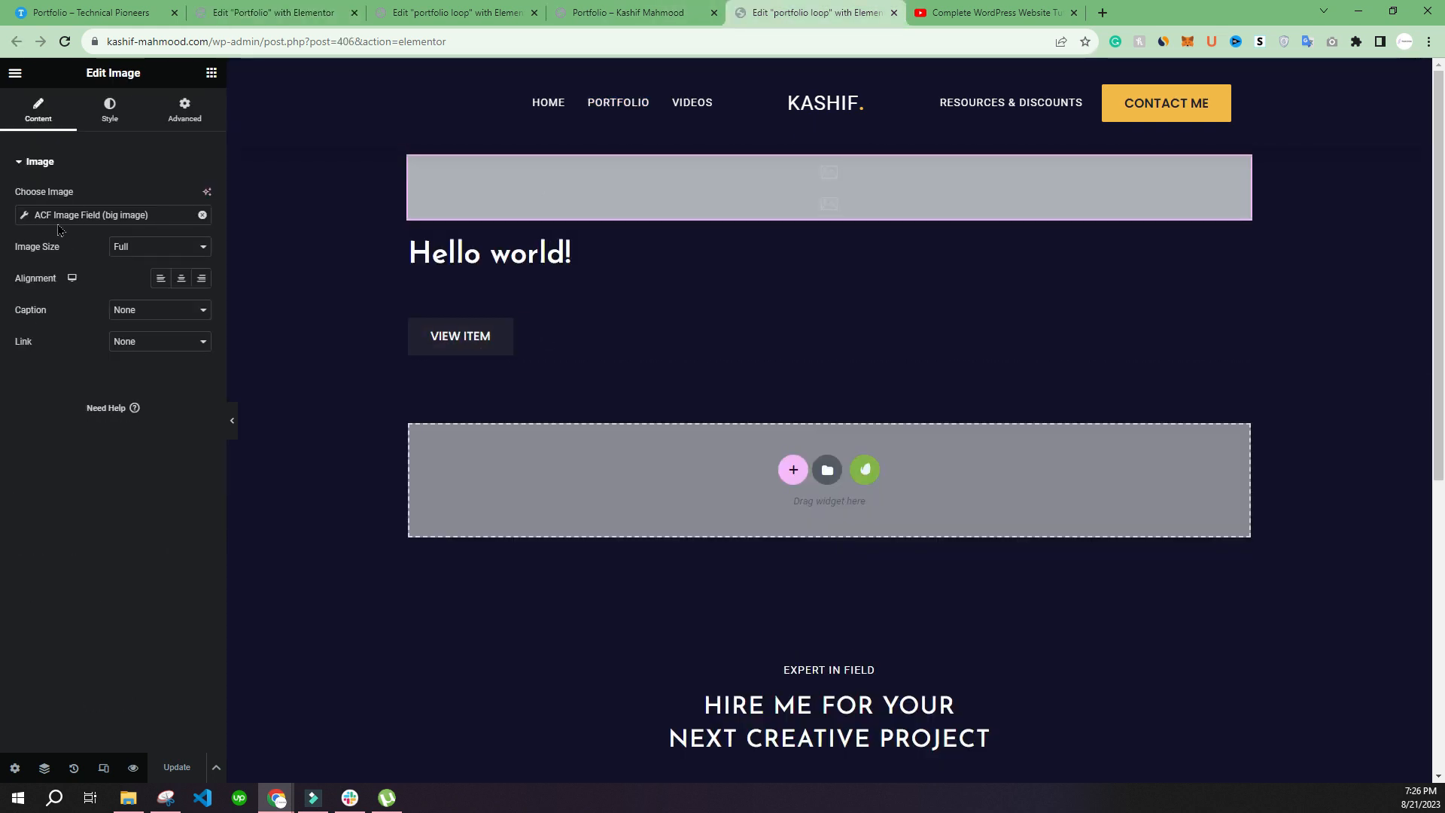
{"action": "left_click", "coordinate": [106, 123]}
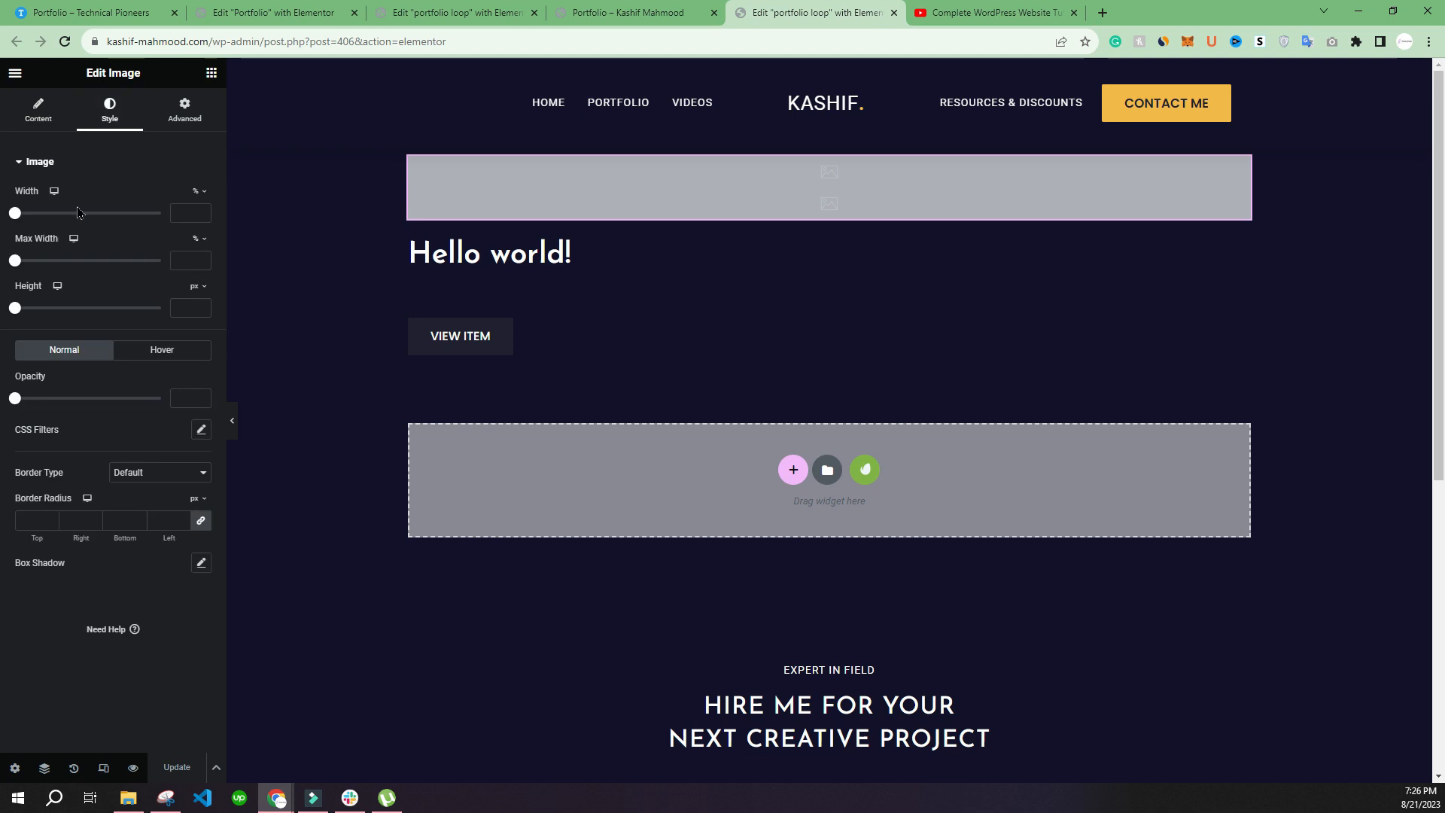
{"action": "left_click_drag", "start_coordinate": [21, 213], "coordinate": [212, 213]}
{"action": "left_click", "coordinate": [174, 773]}
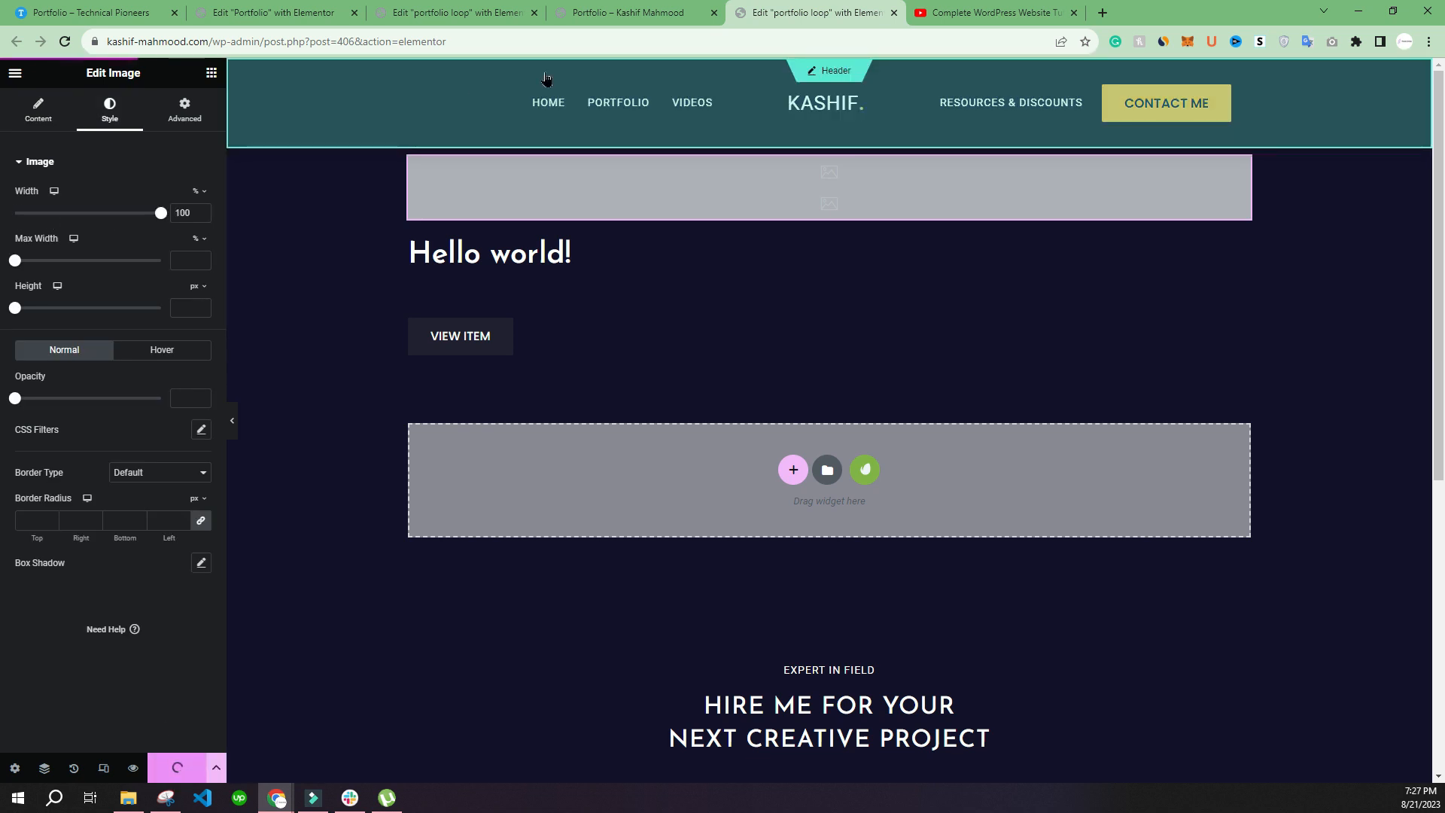
Review the image width and item layout on the live Portfolio page
{"action": "left_click", "coordinate": [617, 13]}
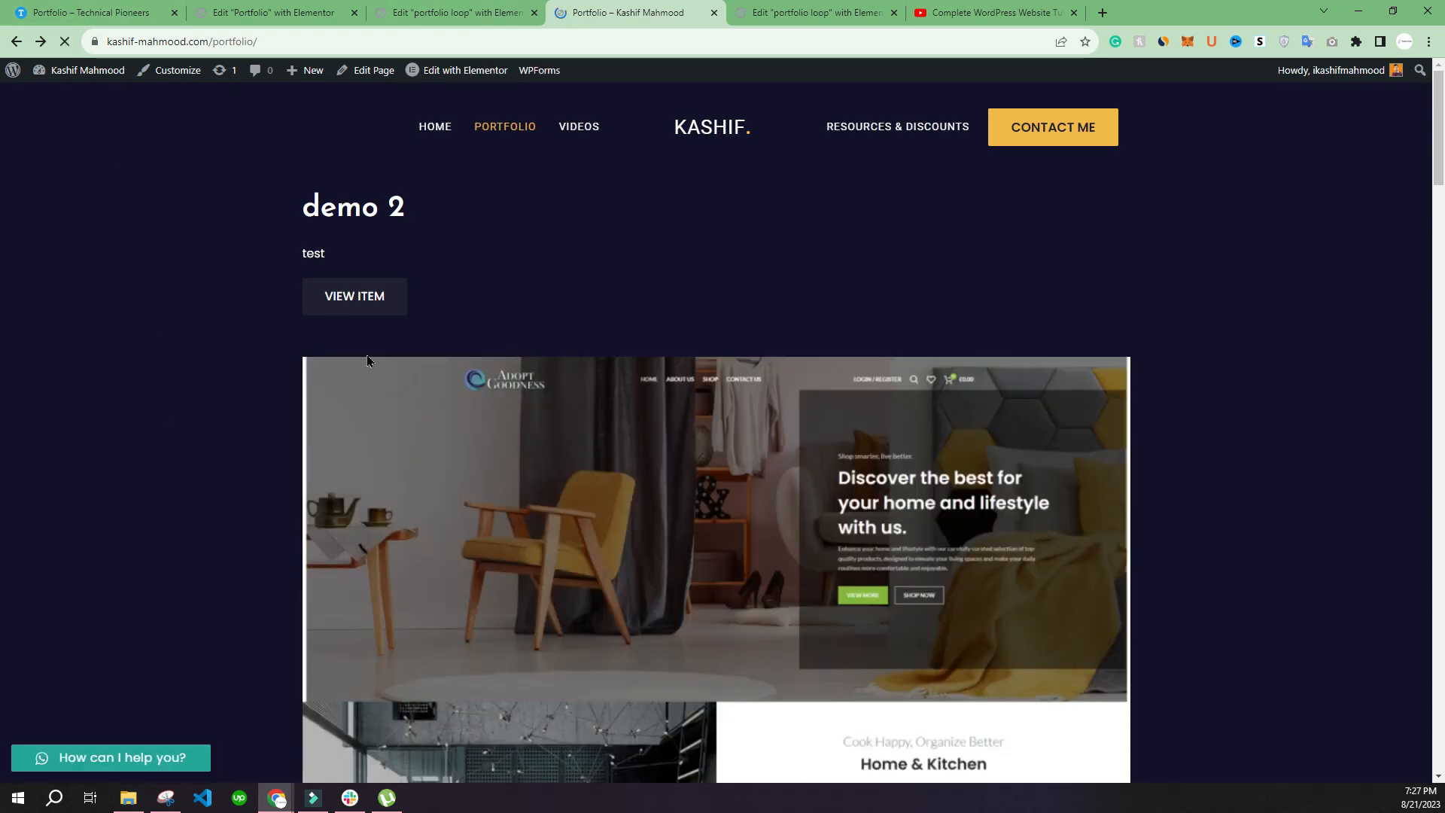
{"action": "scroll", "coordinate": [163, 424], "scroll_direction": "down", "scroll_amount": 15}
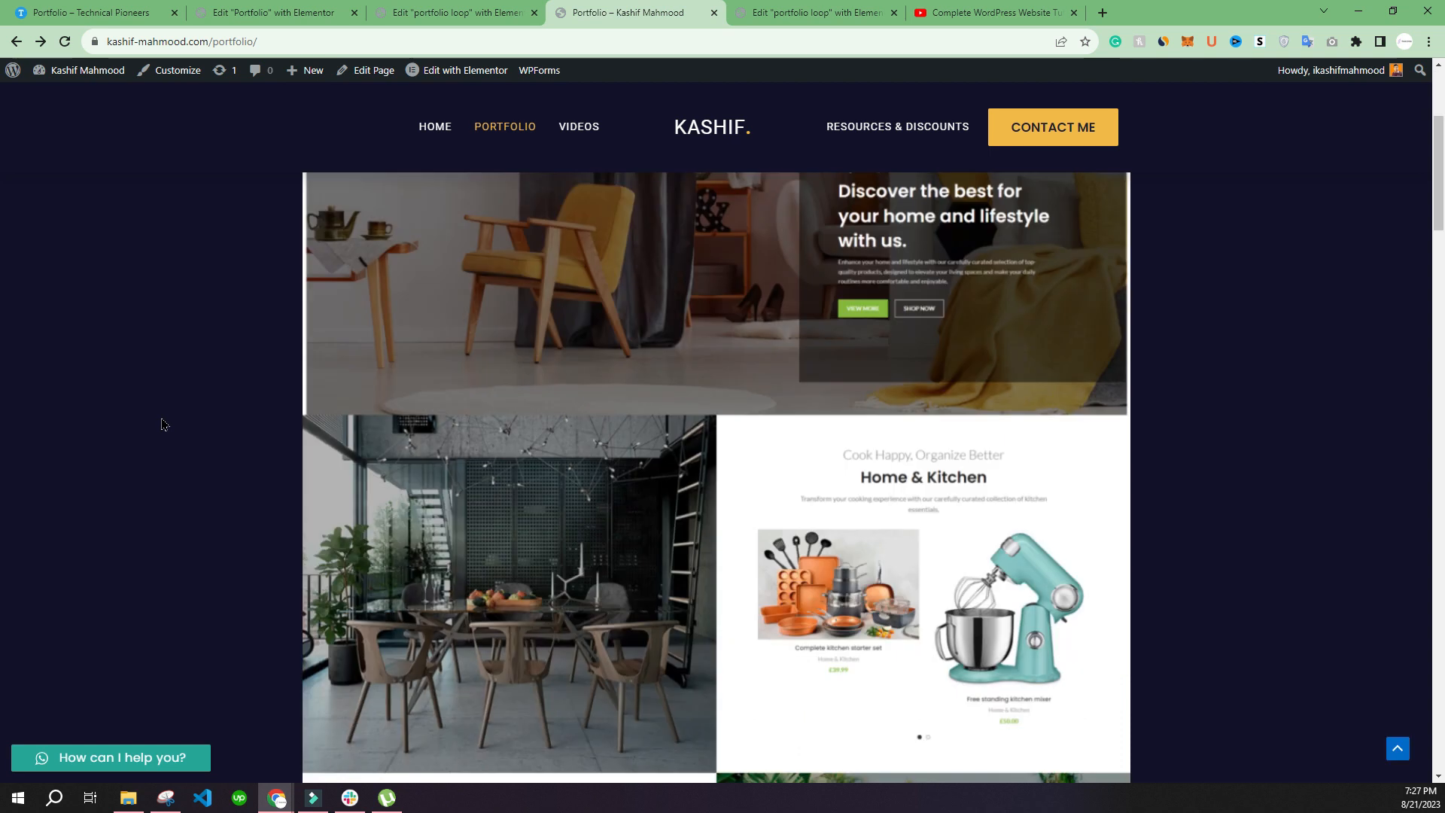
{"action": "scroll", "coordinate": [163, 424], "scroll_direction": "down", "scroll_amount": 15}
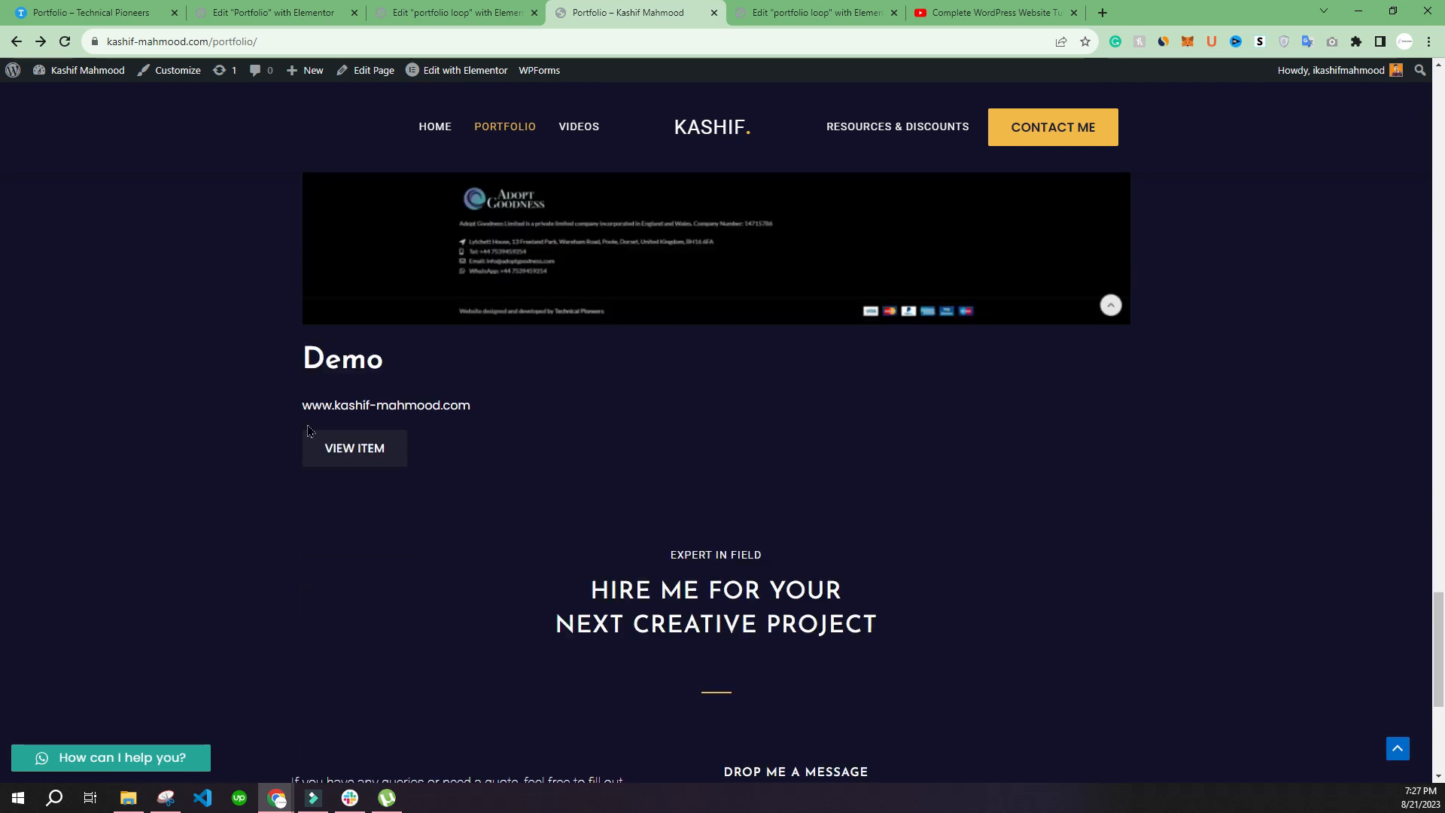
{"action": "scroll", "coordinate": [223, 430], "scroll_direction": "up", "scroll_amount": 15}
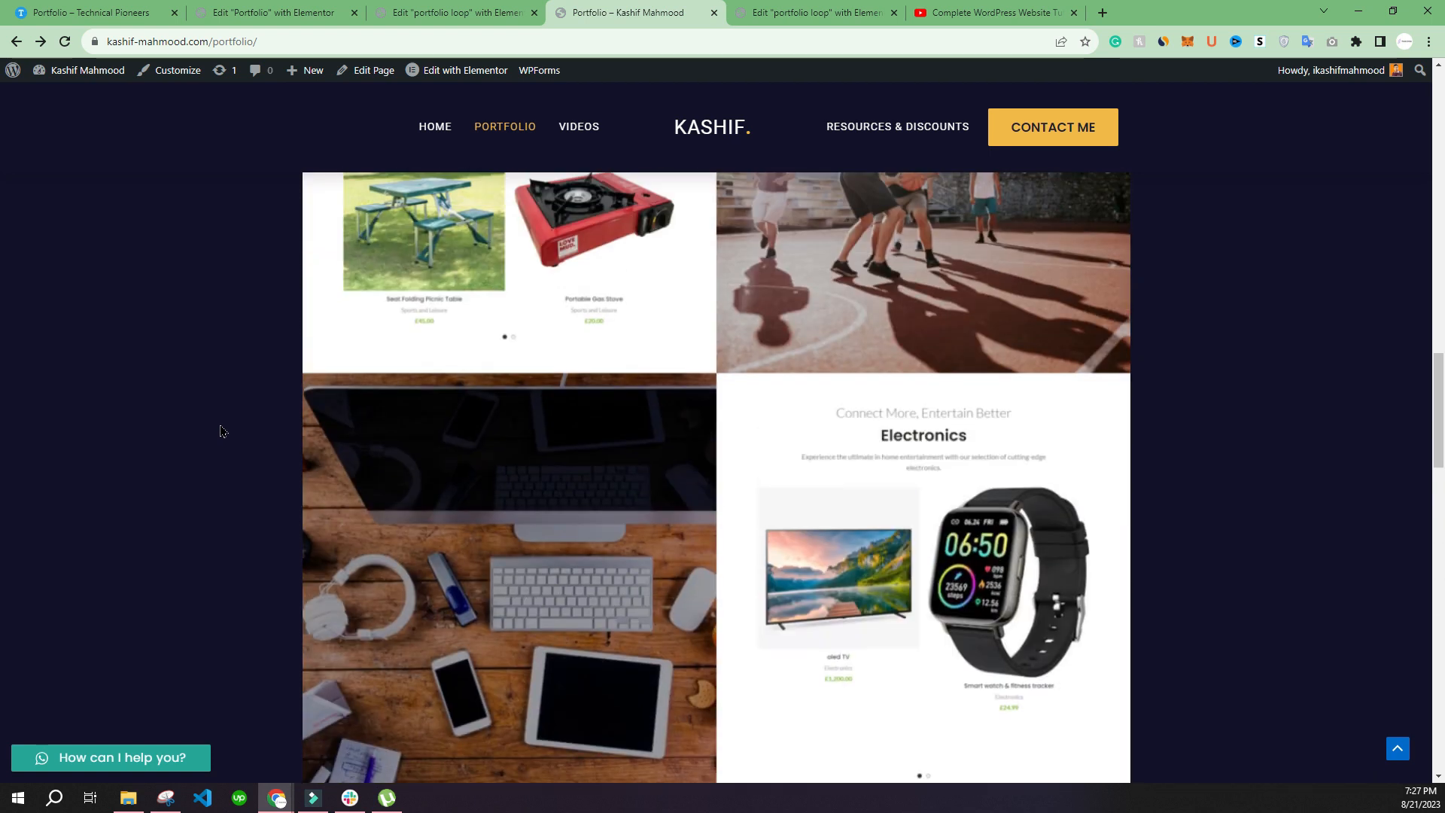
{"action": "scroll", "coordinate": [222, 431], "scroll_direction": "up", "scroll_amount": 15}
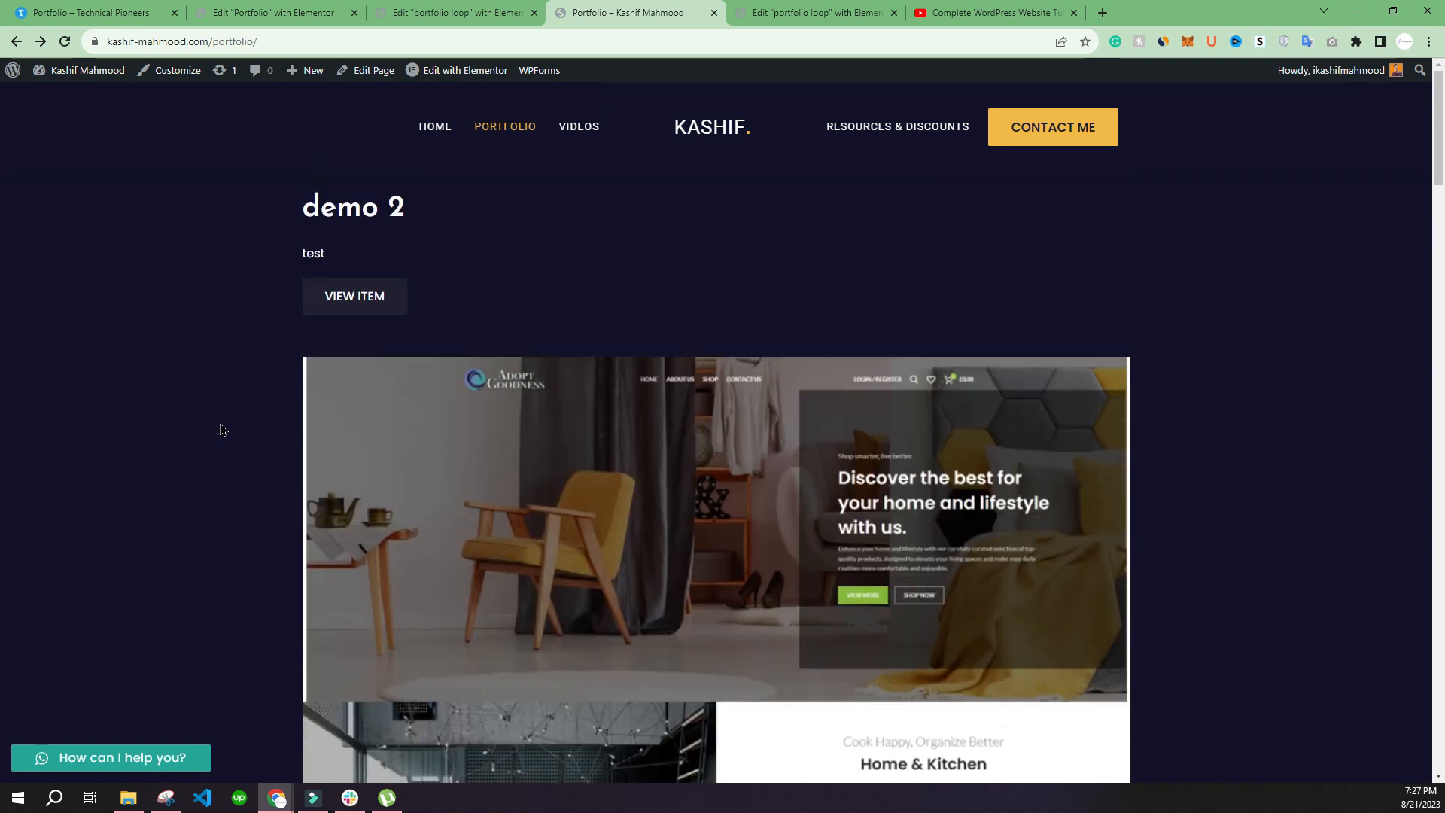
{"action": "scroll", "coordinate": [517, 367], "scroll_direction": "down", "scroll_amount": 3}
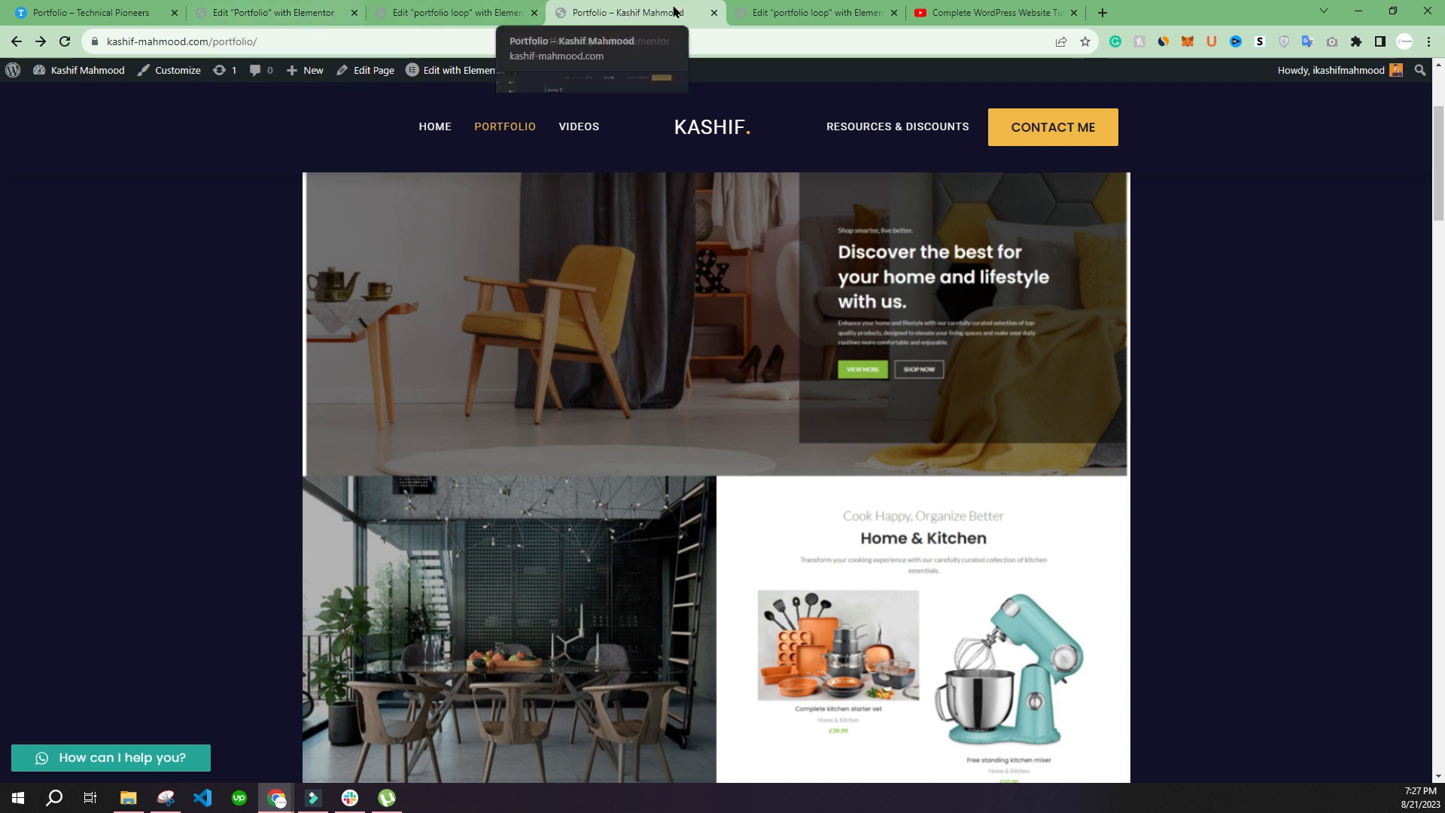
Set the image's link in the "portfolio loop" template to Custom URL with the dynamic Post URL
{"action": "left_click", "coordinate": [778, 13]}
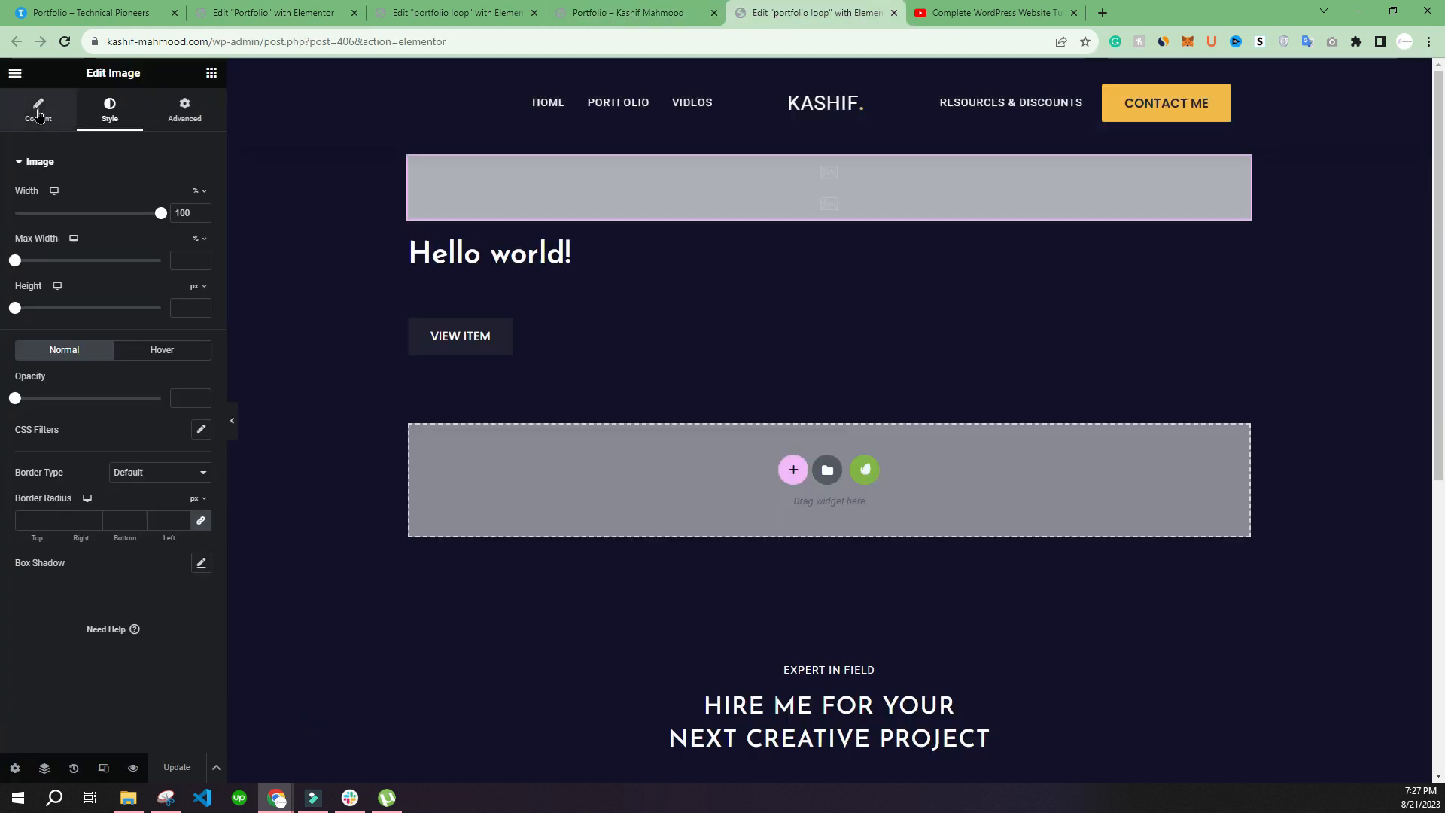
{"action": "left_click", "coordinate": [39, 115]}
{"action": "left_click", "coordinate": [143, 339]}
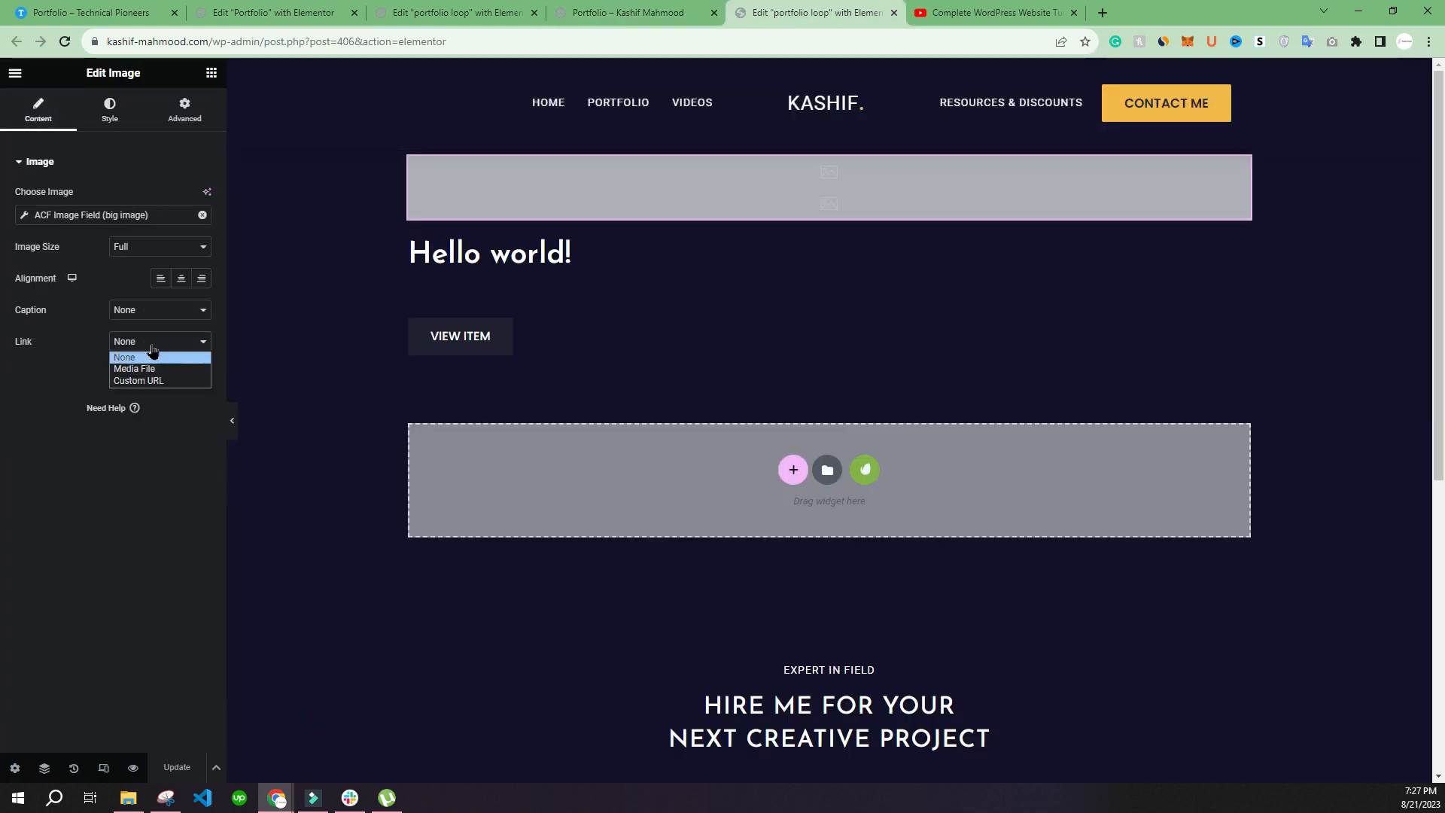
{"action": "left_click", "coordinate": [161, 378]}
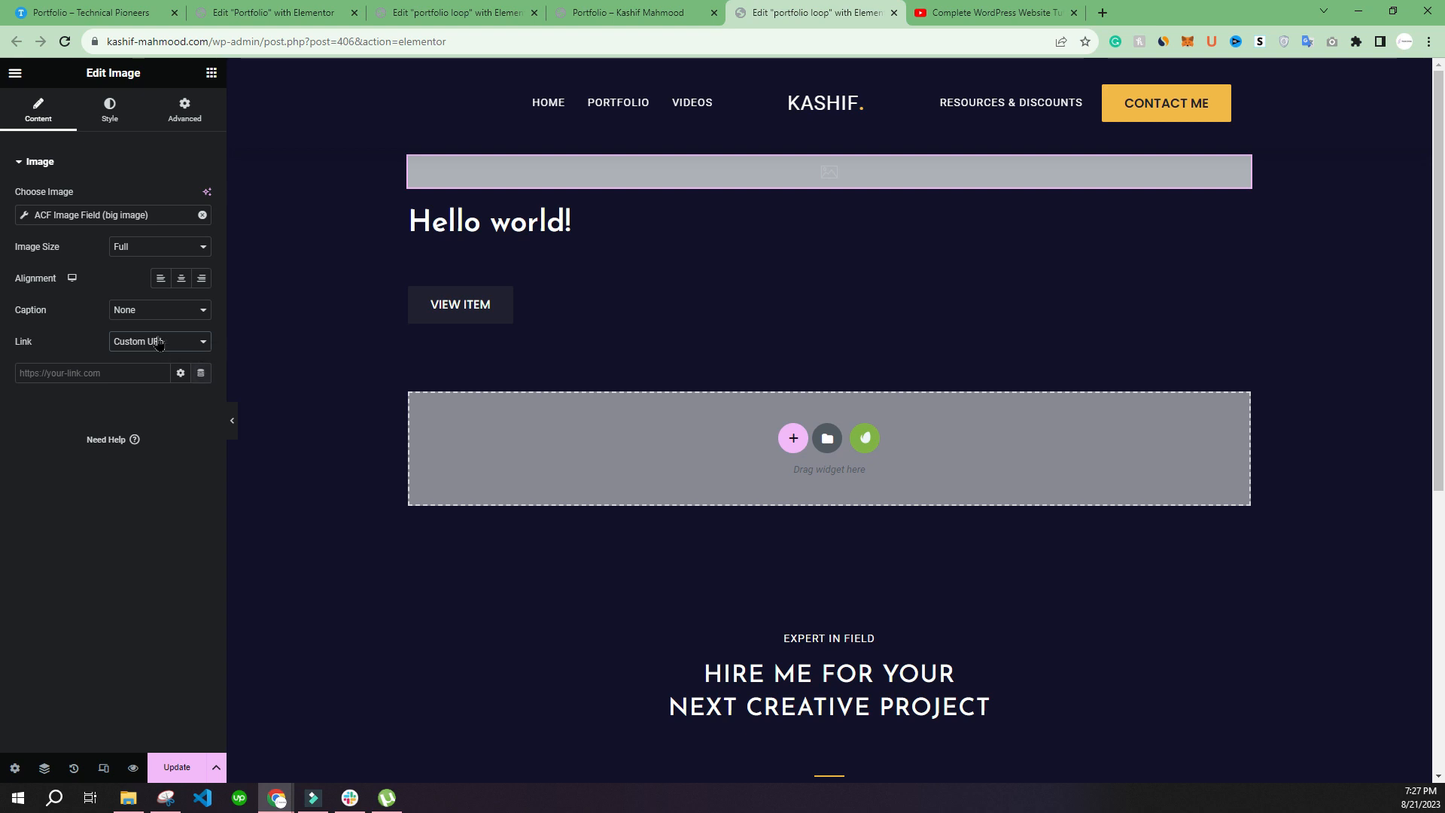
{"action": "left_click", "coordinate": [202, 373]}
{"action": "left_click", "coordinate": [50, 437]}
Link the post title to the dynamic Post URL, check the View Item button's link, and update the template
{"action": "left_click", "coordinate": [489, 222]}
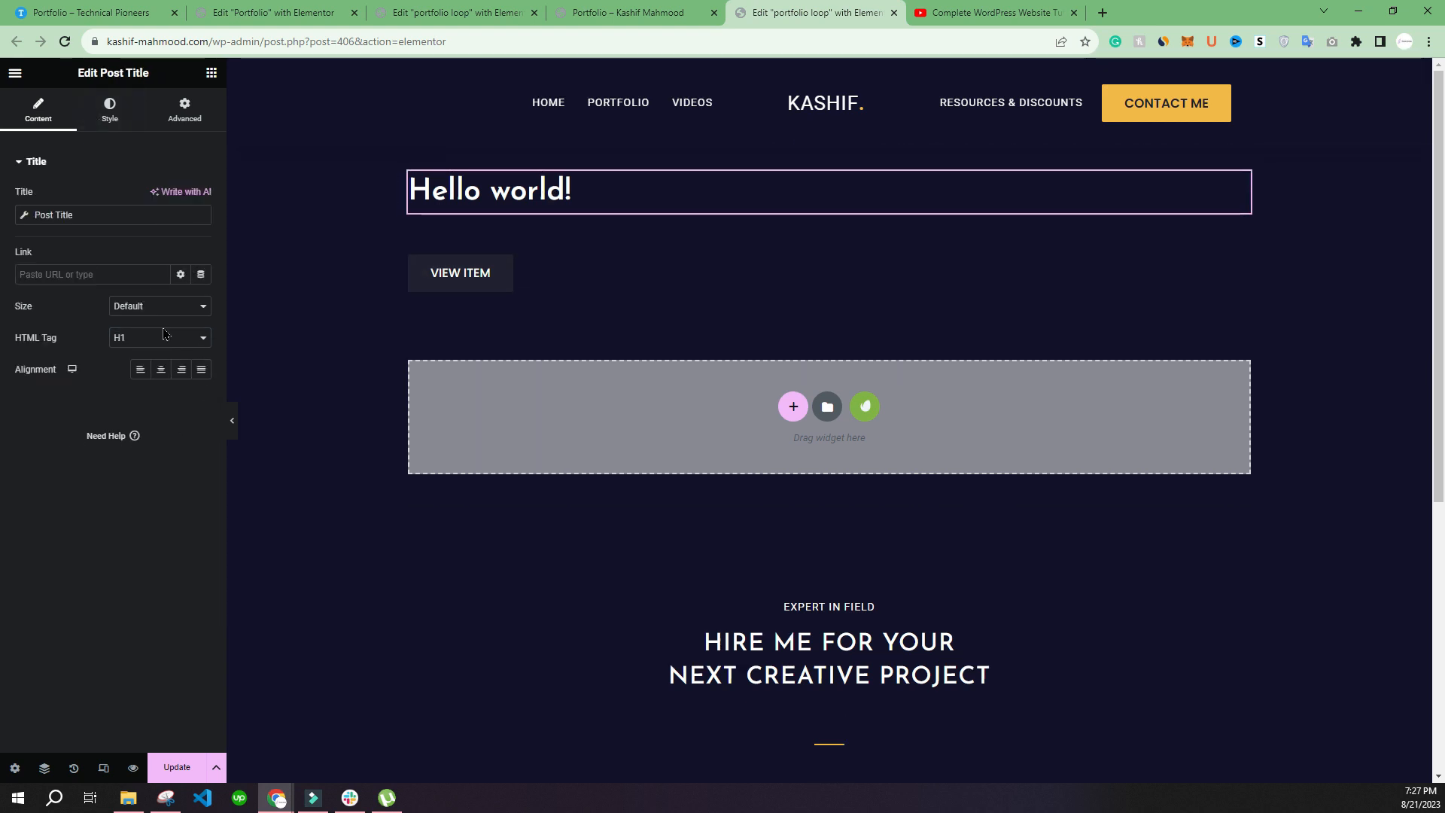
{"action": "left_click", "coordinate": [193, 280]}
{"action": "left_click", "coordinate": [65, 343]}
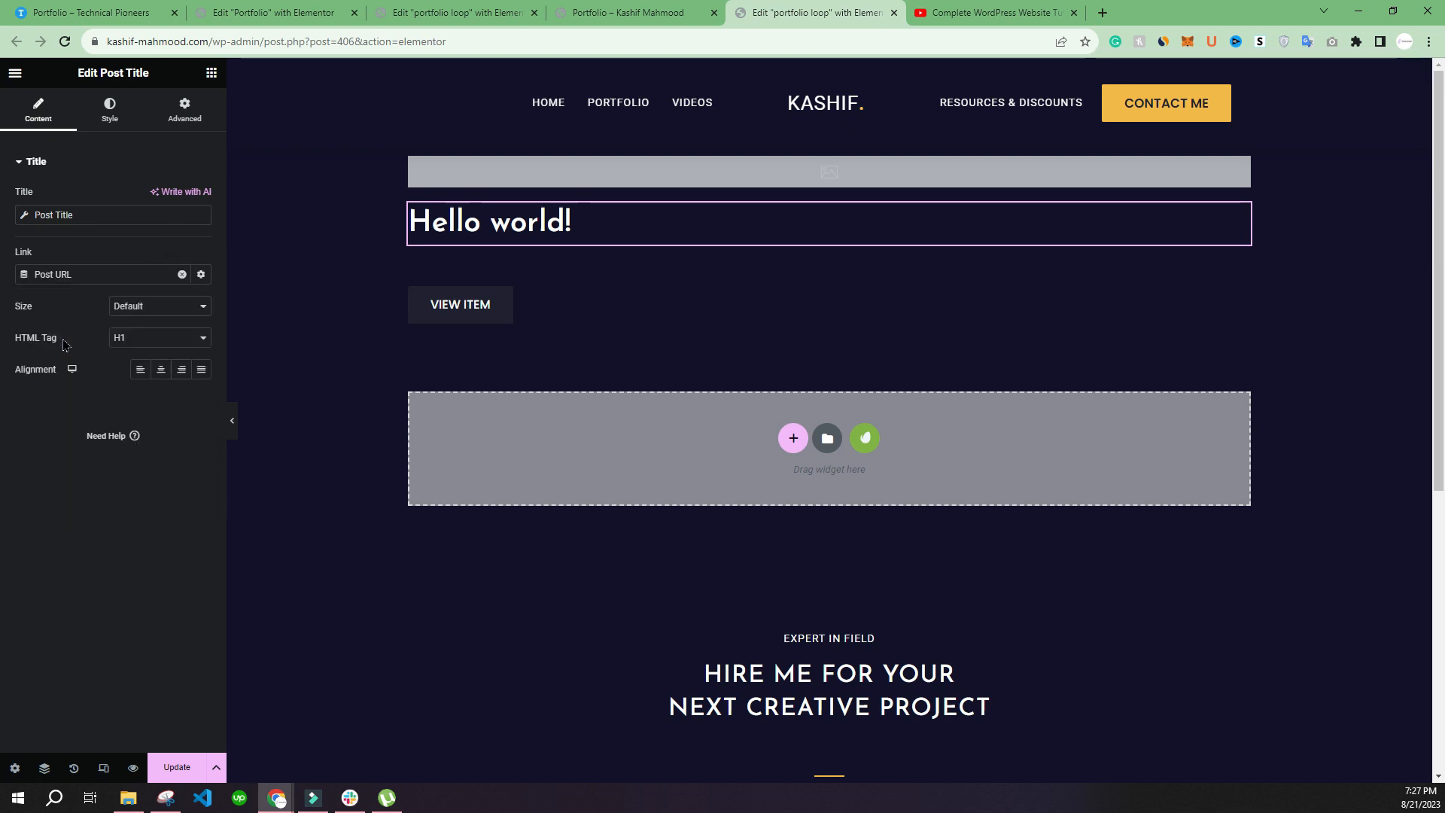
{"action": "left_click", "coordinate": [412, 314]}
{"action": "left_click", "coordinate": [181, 765]}
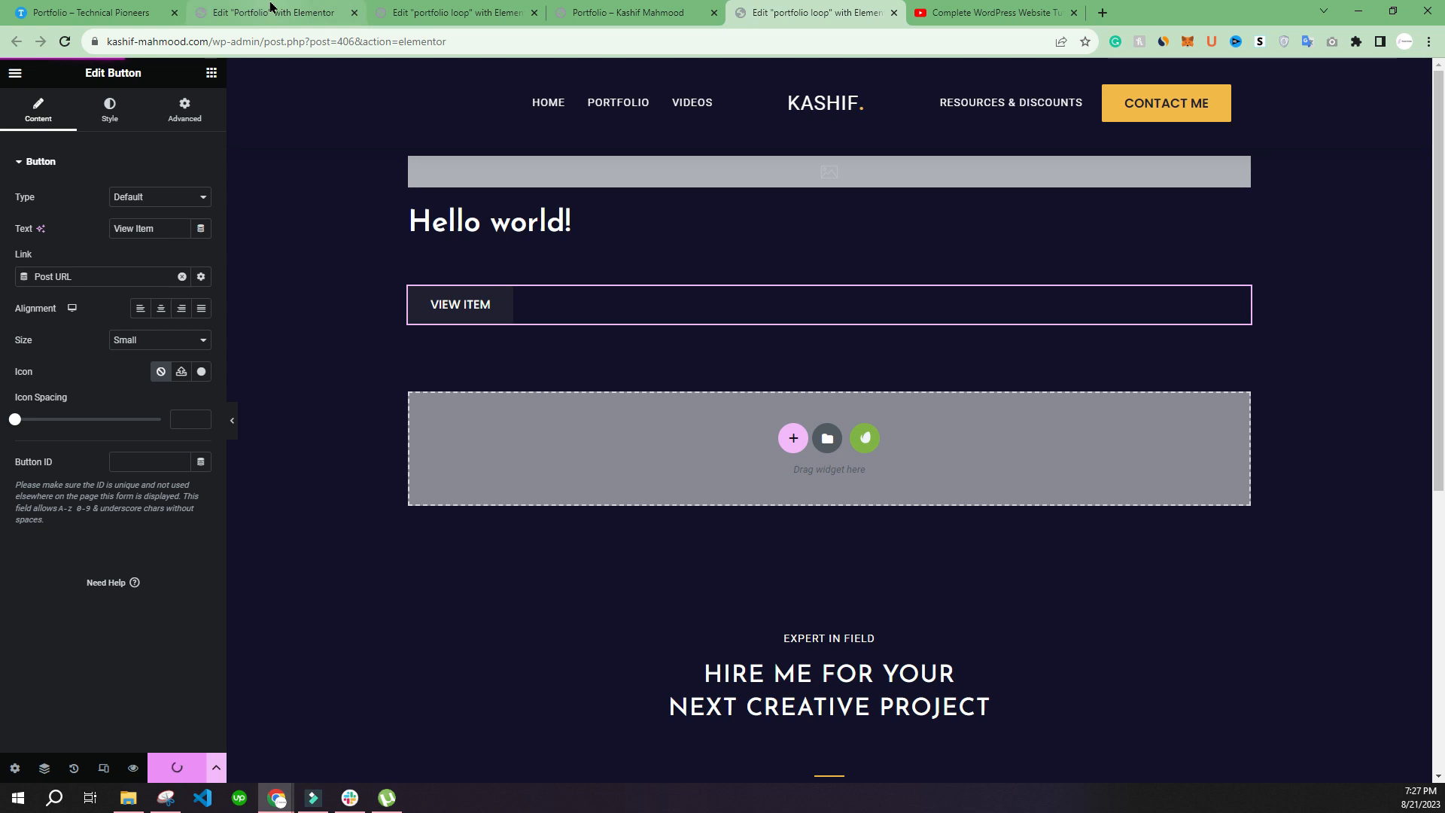
Reload the live Portfolio page and examine the portfolio items' images and linked titles
{"action": "left_click", "coordinate": [628, 12]}
{"action": "left_click", "coordinate": [65, 41]}
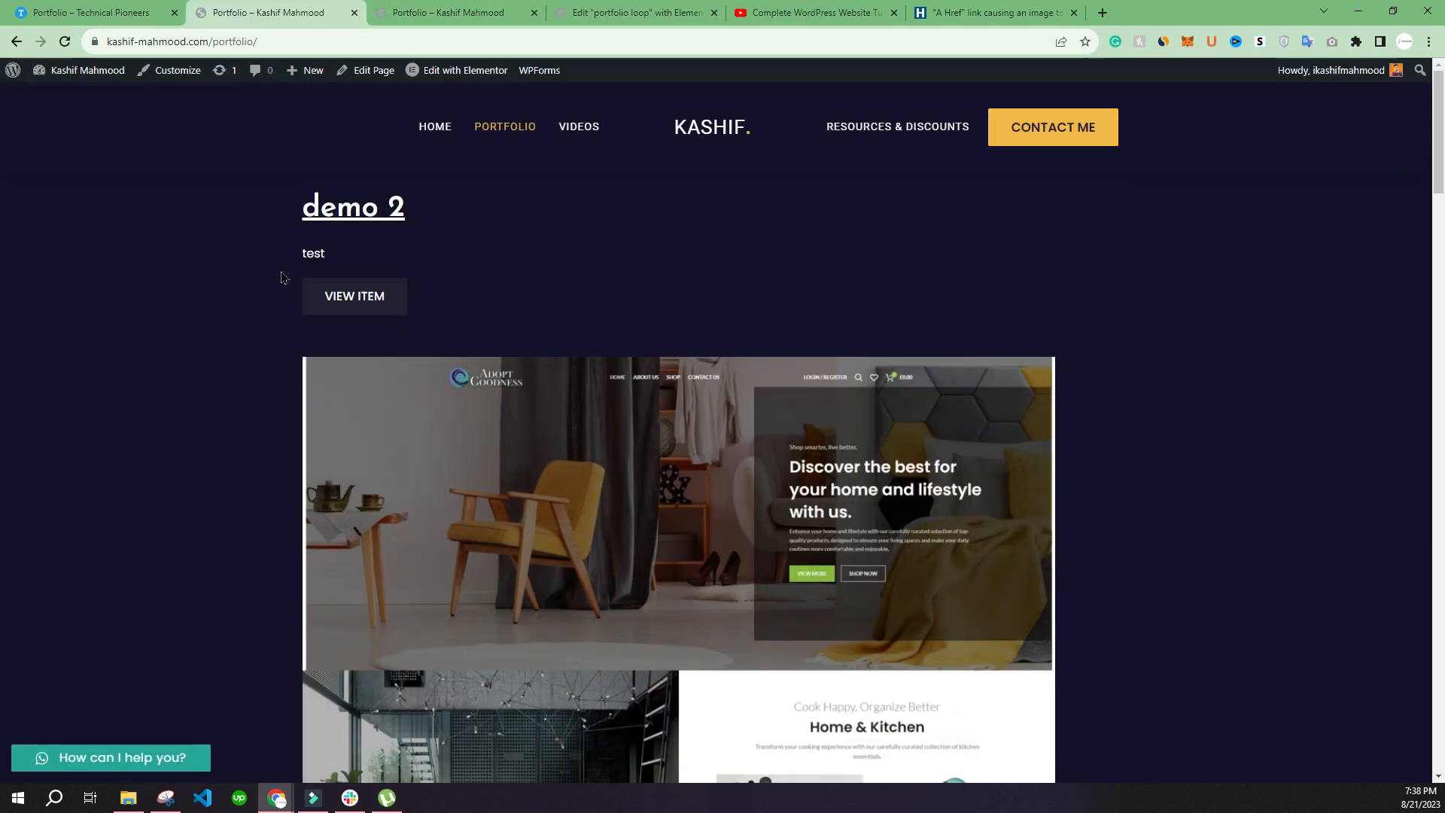
{"action": "scroll", "coordinate": [309, 272], "scroll_direction": "down", "scroll_amount": 20}
{"action": "scroll", "coordinate": [308, 272], "scroll_direction": "down", "scroll_amount": 15}
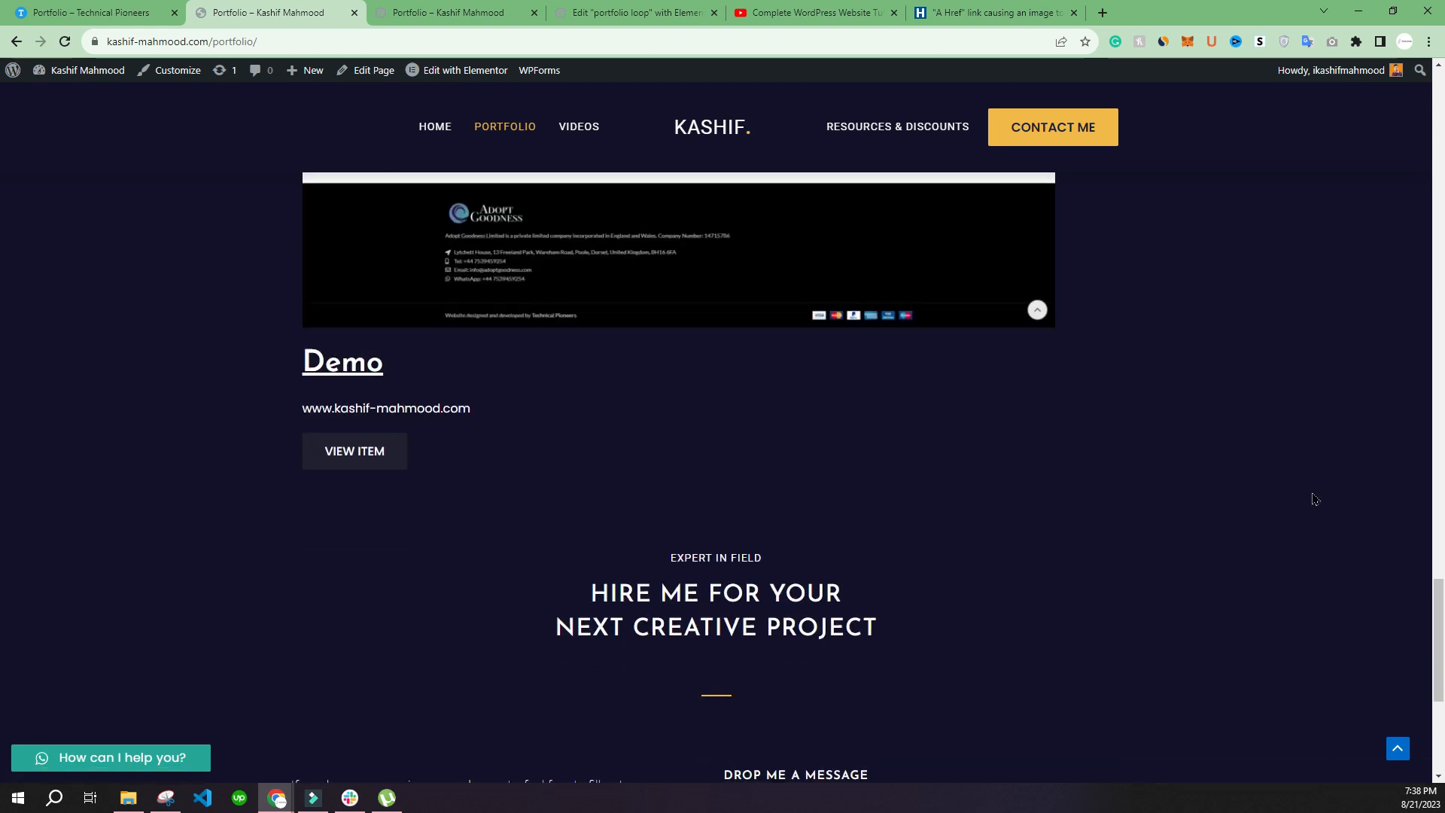
{"action": "left_click_drag", "start_coordinate": [1436, 645], "coordinate": [1384, 148]}
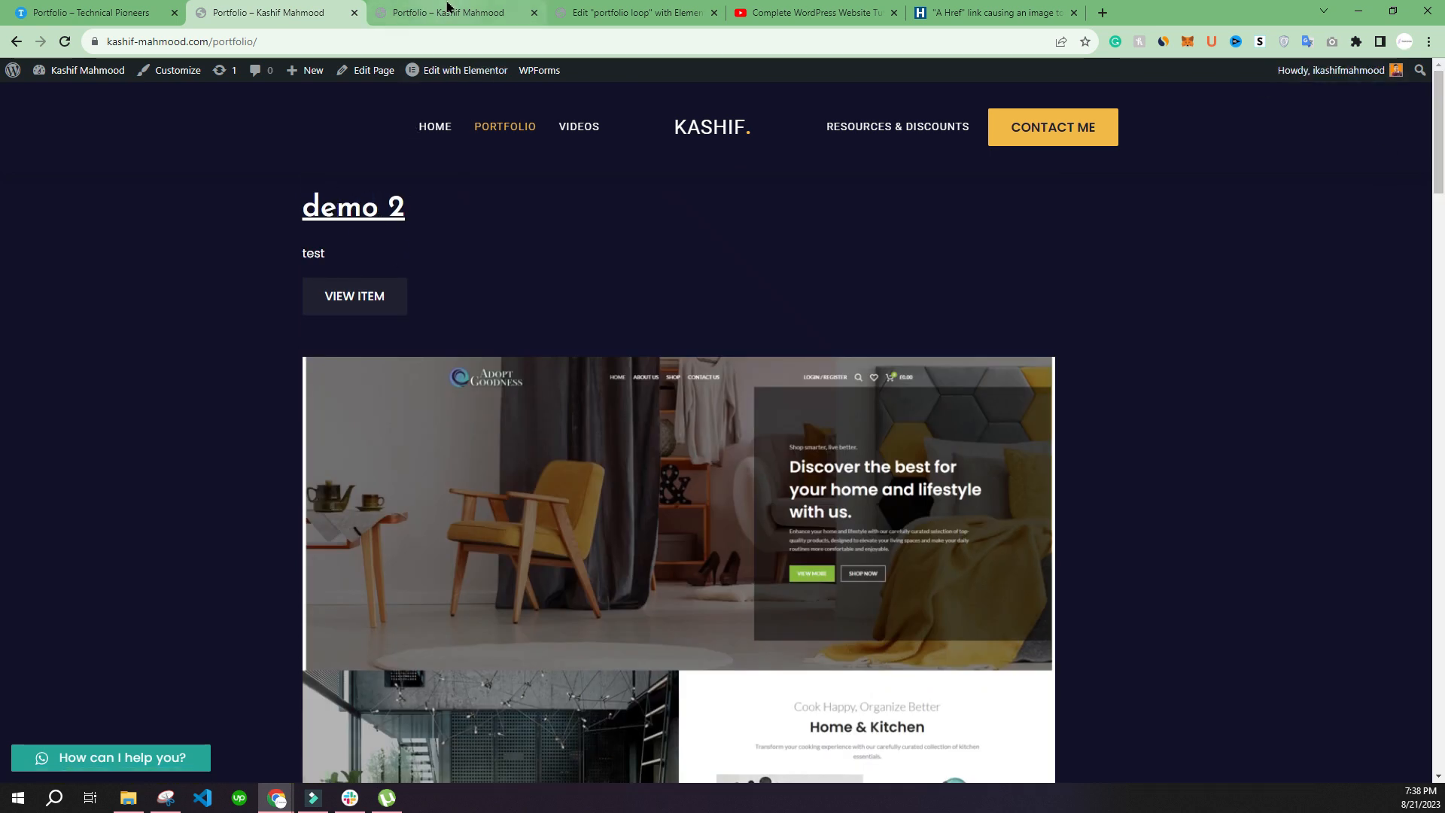
Open the Demo portfolio item from the live page and open its "Single Portfolio" template in Elementor
{"action": "left_click", "coordinate": [348, 383]}
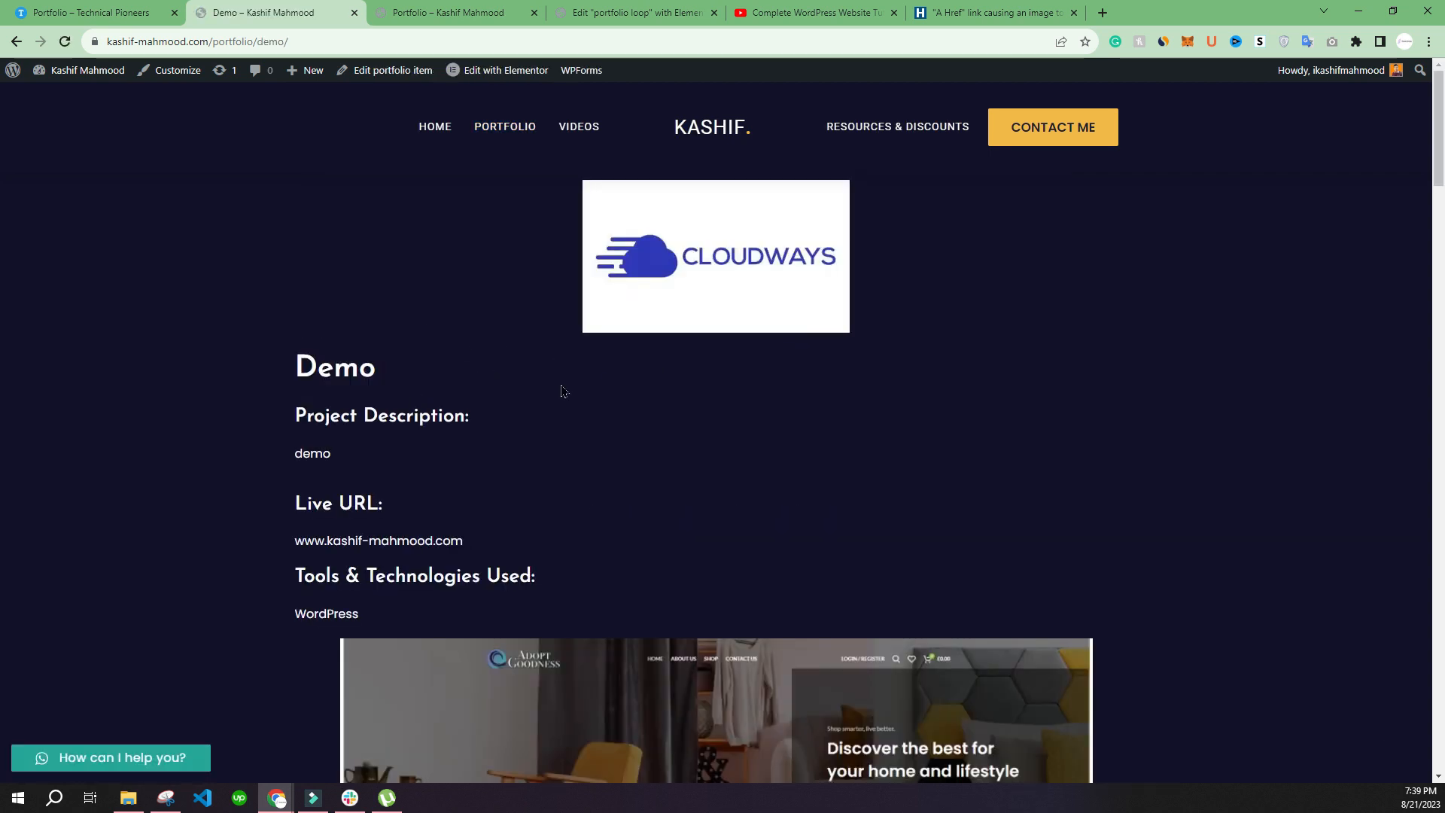
{"action": "mouse_move", "coordinate": [489, 78]}
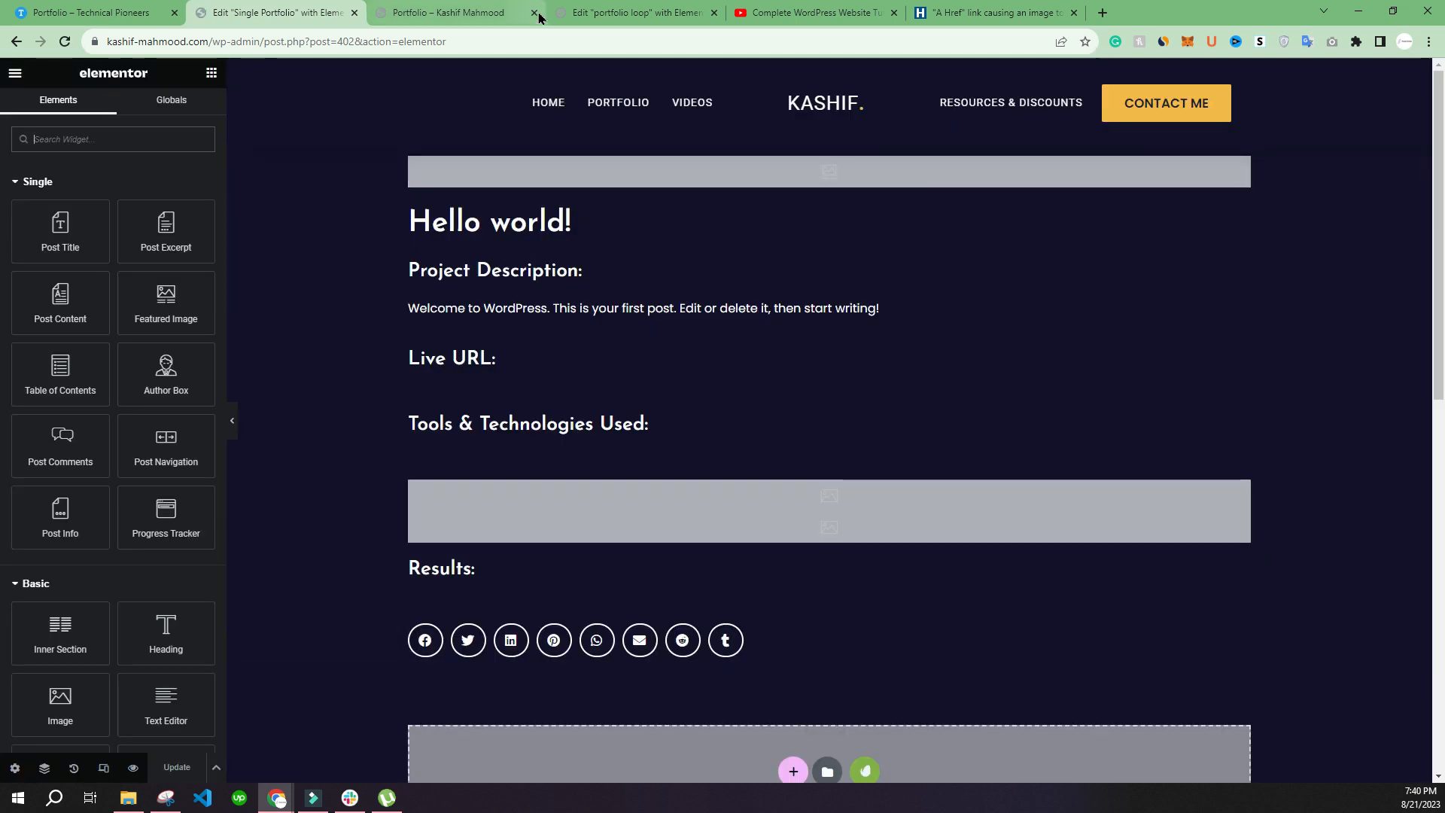
Open the Racialized Women's Group project on the Technical Pioneers portfolio and examine its header, project information, screenshot, result and sharing sections
{"action": "left_click", "coordinate": [151, 12]}
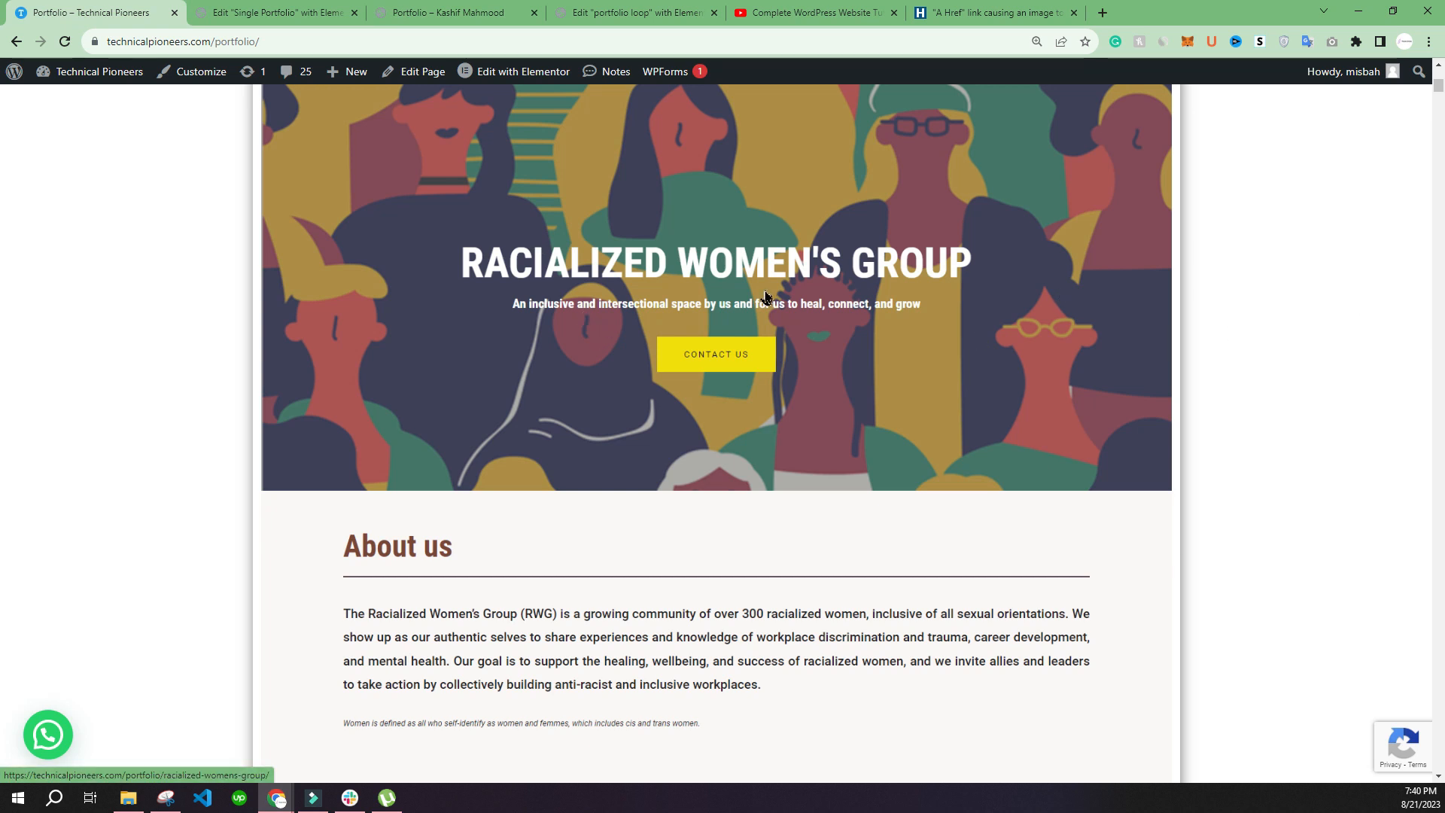
{"action": "left_click", "coordinate": [440, 277]}
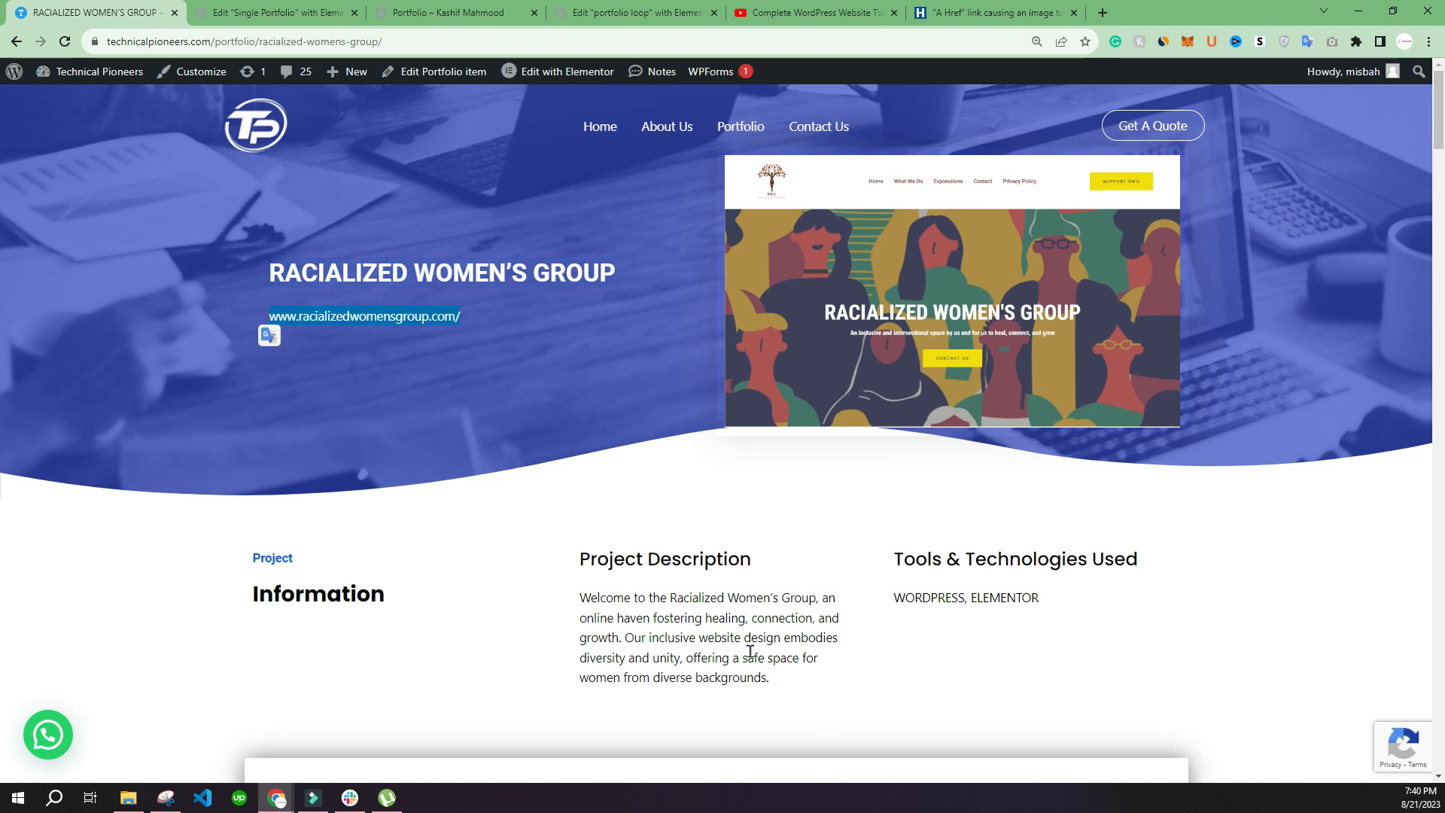
{"action": "scroll", "coordinate": [570, 420], "scroll_direction": "down", "scroll_amount": 7}
{"action": "scroll", "coordinate": [571, 420], "scroll_direction": "up", "scroll_amount": 3}
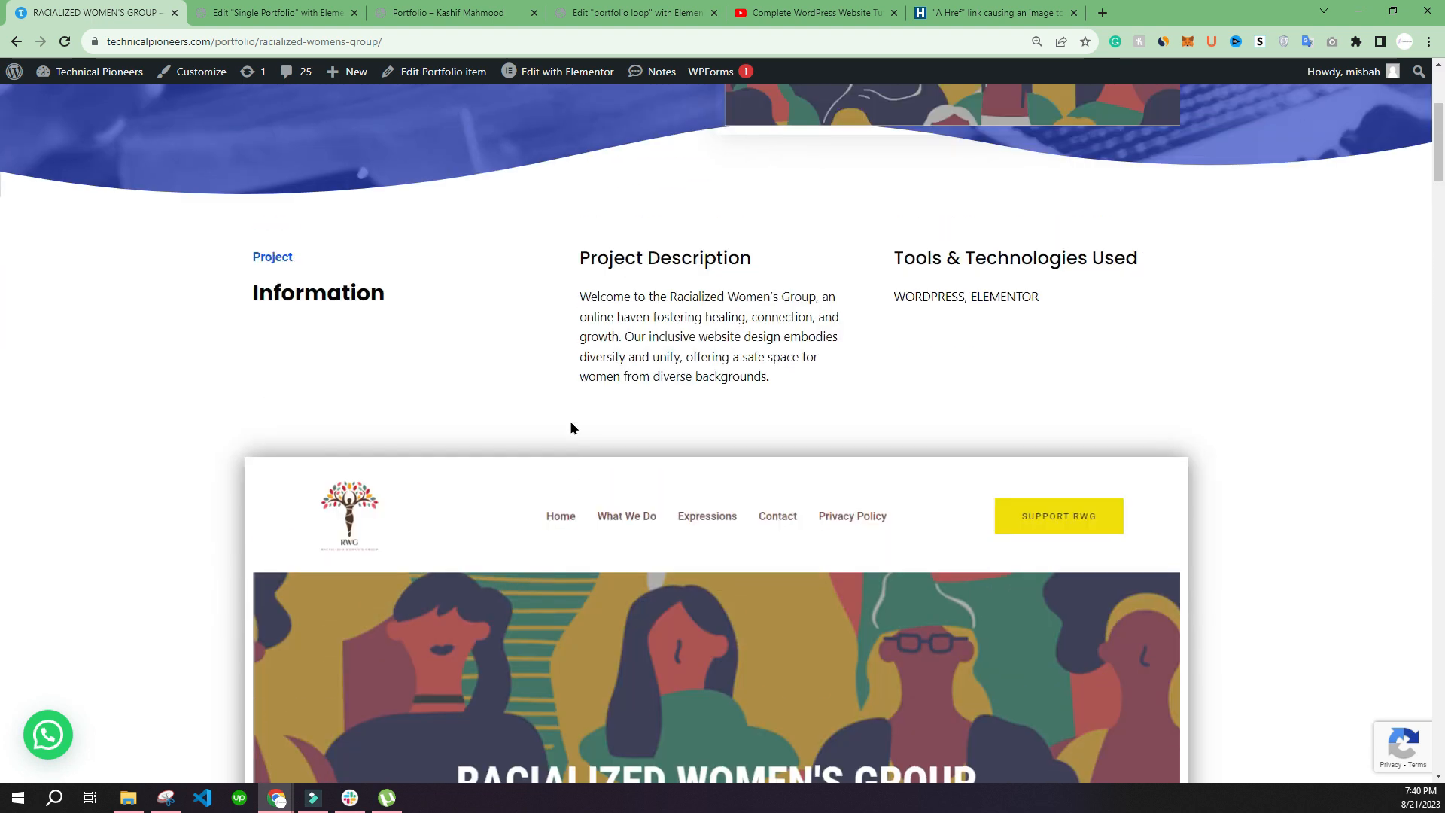
{"action": "scroll", "coordinate": [571, 420], "scroll_direction": "down", "scroll_amount": 1}
{"action": "scroll", "coordinate": [571, 426], "scroll_direction": "down", "scroll_amount": 20}
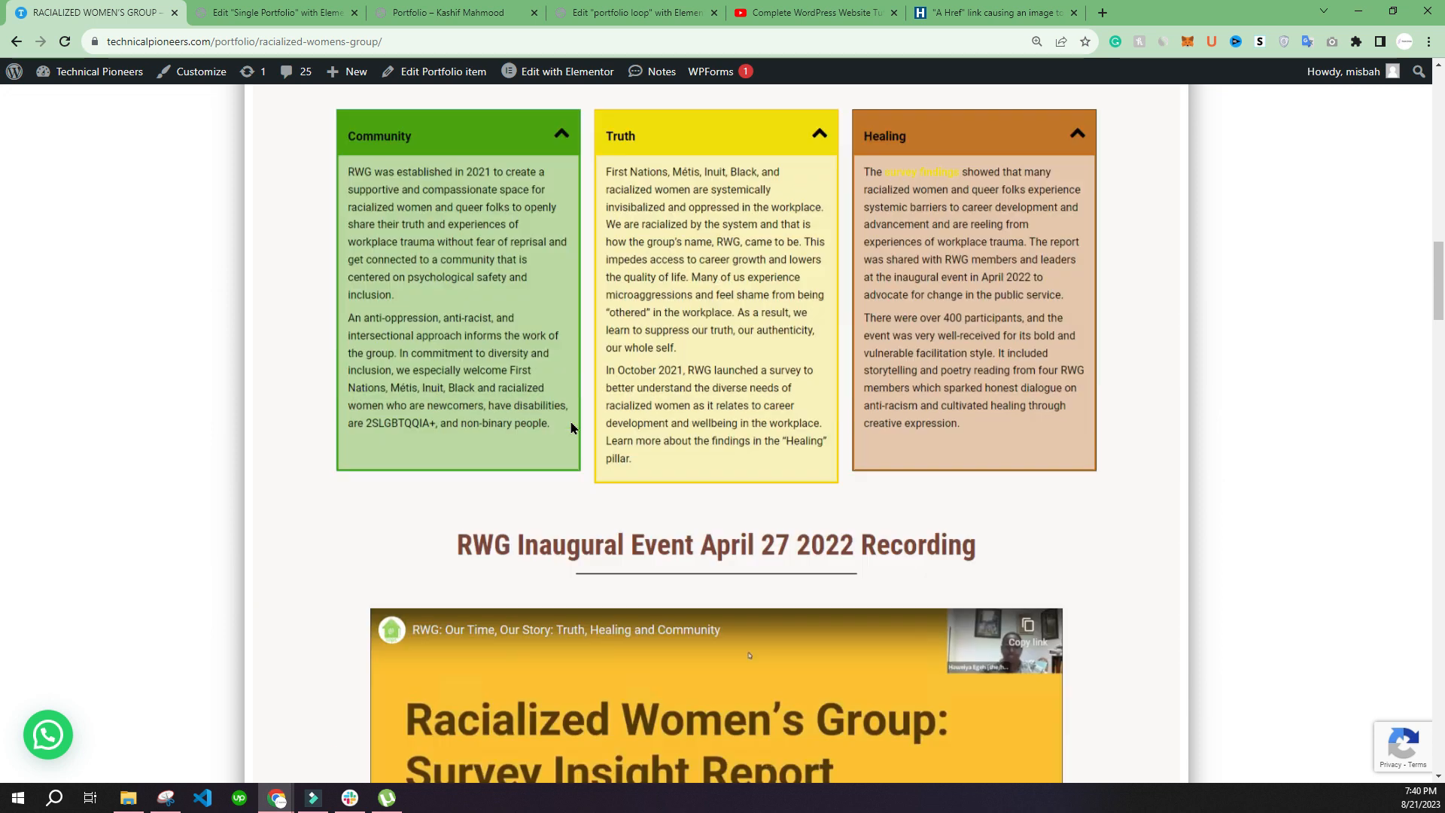
{"action": "scroll", "coordinate": [572, 426], "scroll_direction": "down", "scroll_amount": 20}
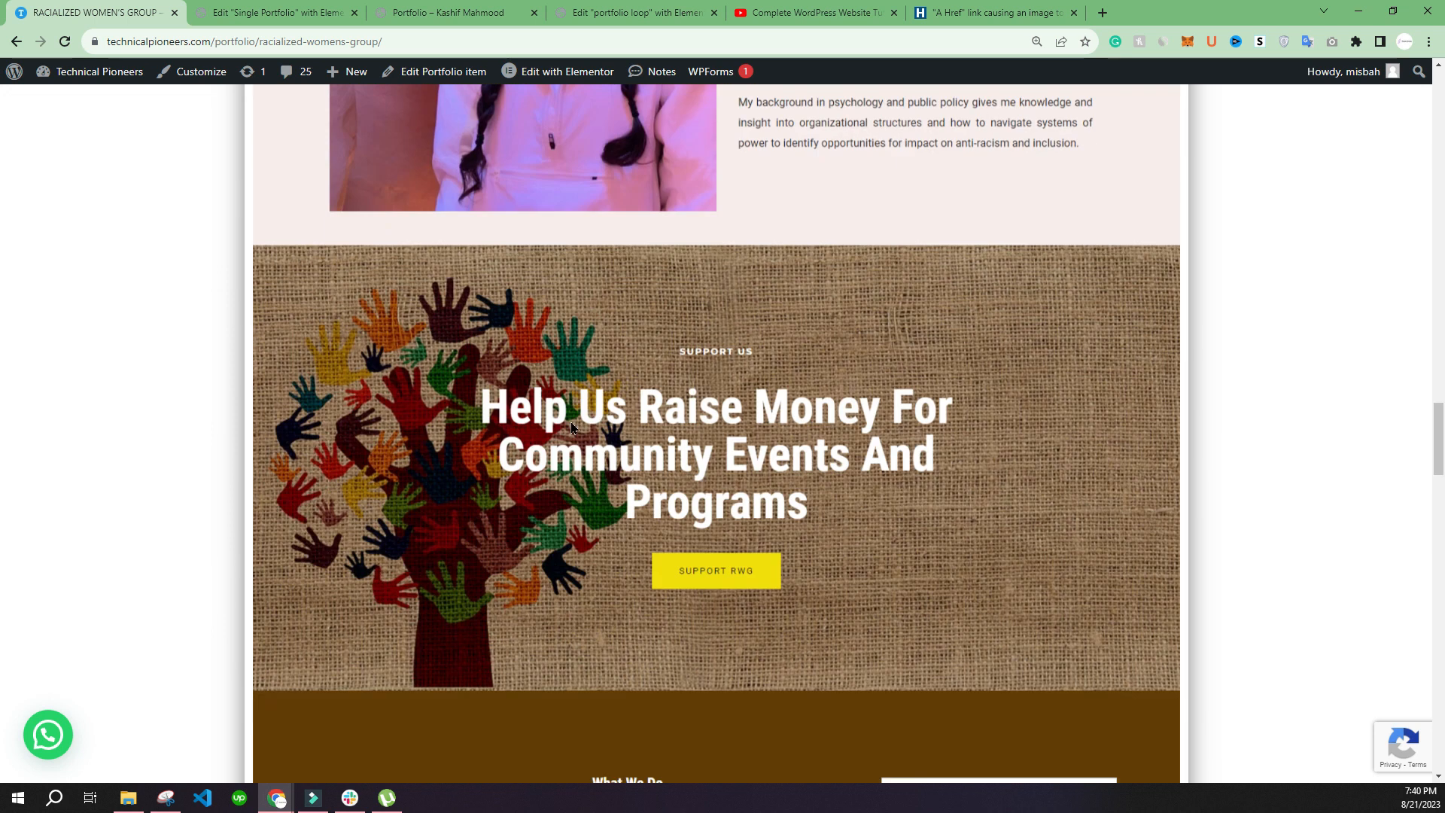
{"action": "scroll", "coordinate": [571, 428], "scroll_direction": "down", "scroll_amount": 6}
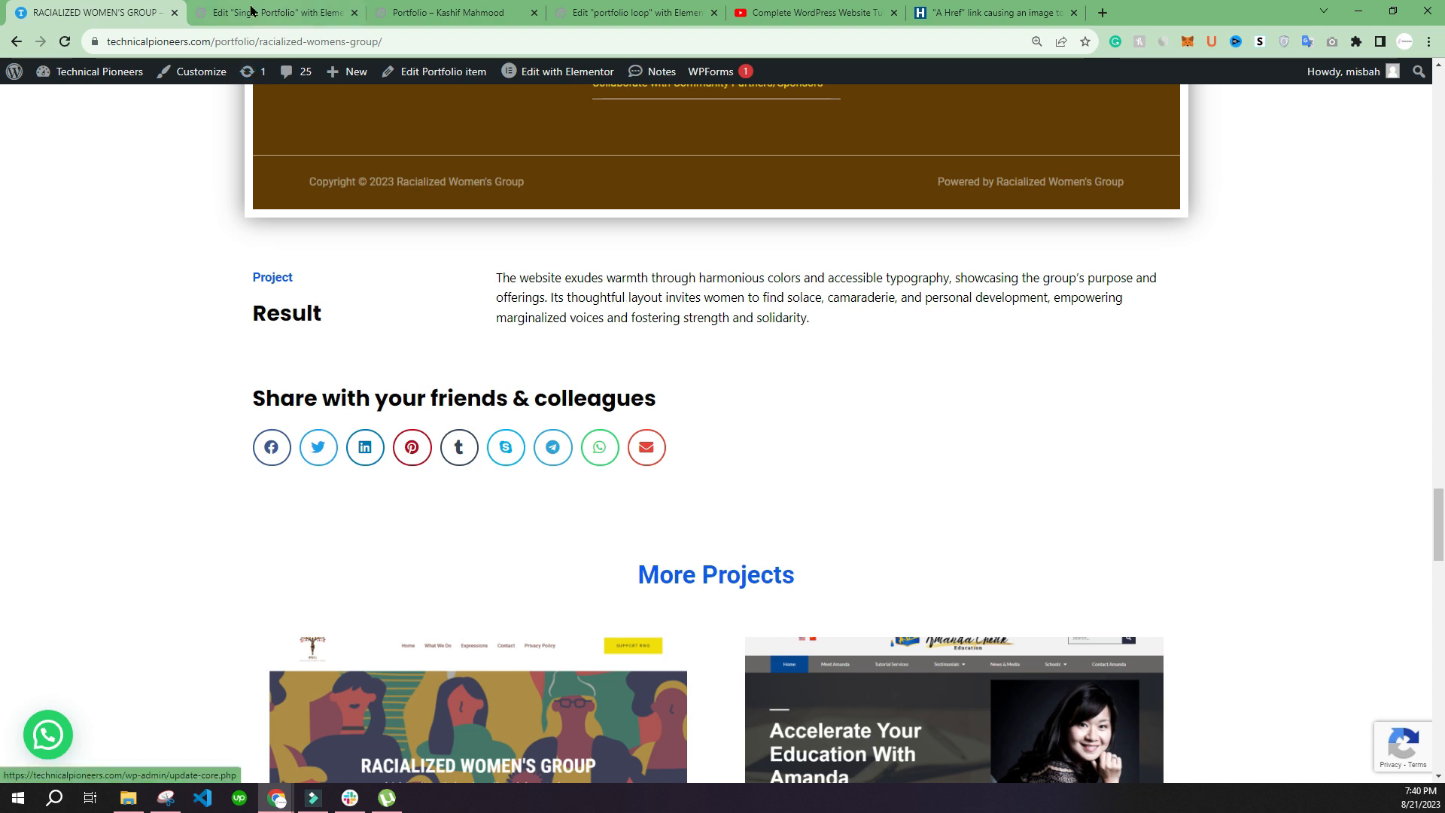
Compare the "Single Portfolio" template's layout with the header area of the Racialized Women's Group reference page
{"action": "left_click", "coordinate": [287, 10]}
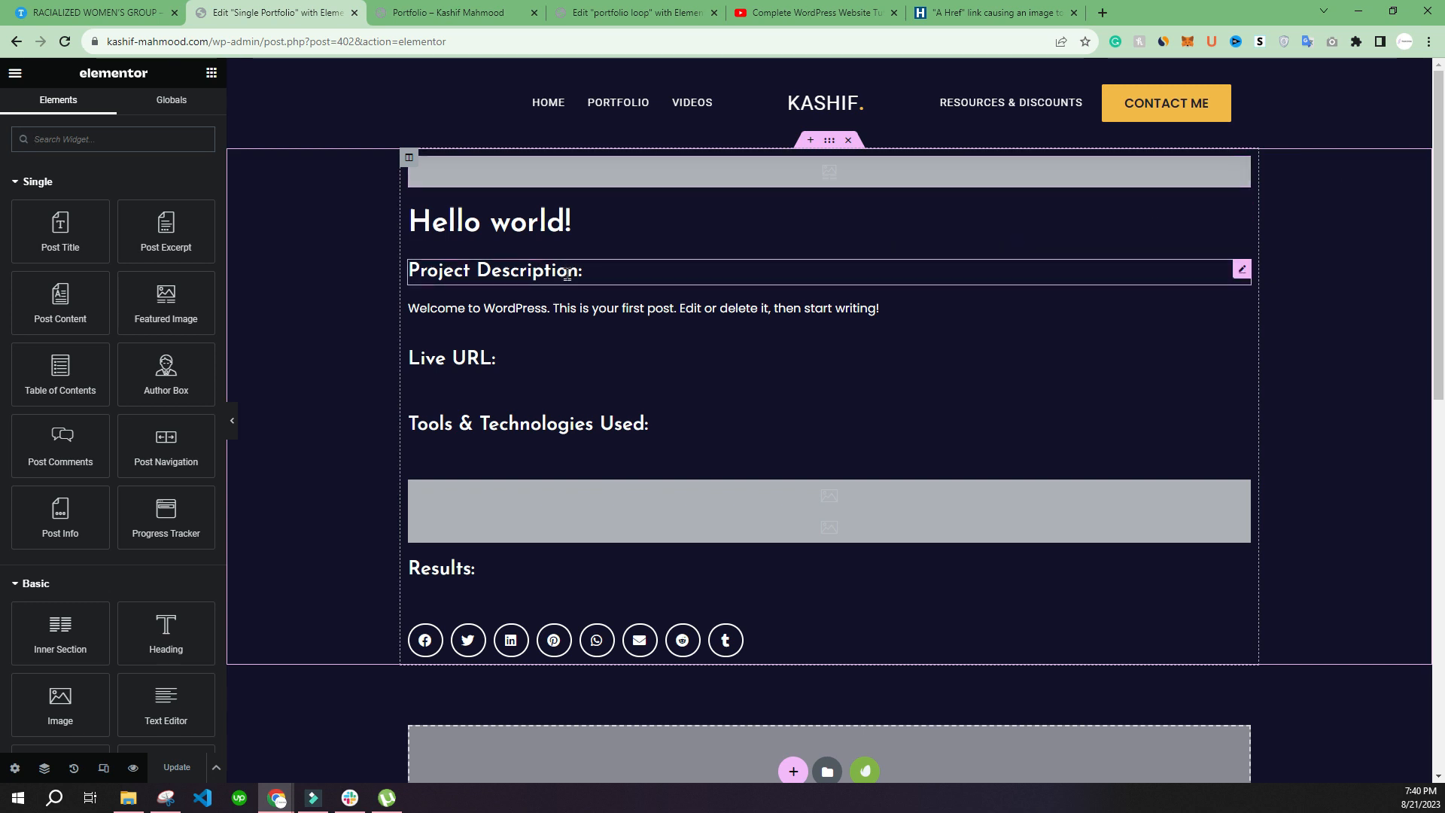
{"action": "left_click", "coordinate": [94, 12]}
{"action": "scroll", "coordinate": [1389, 495], "scroll_direction": "up", "scroll_amount": 5}
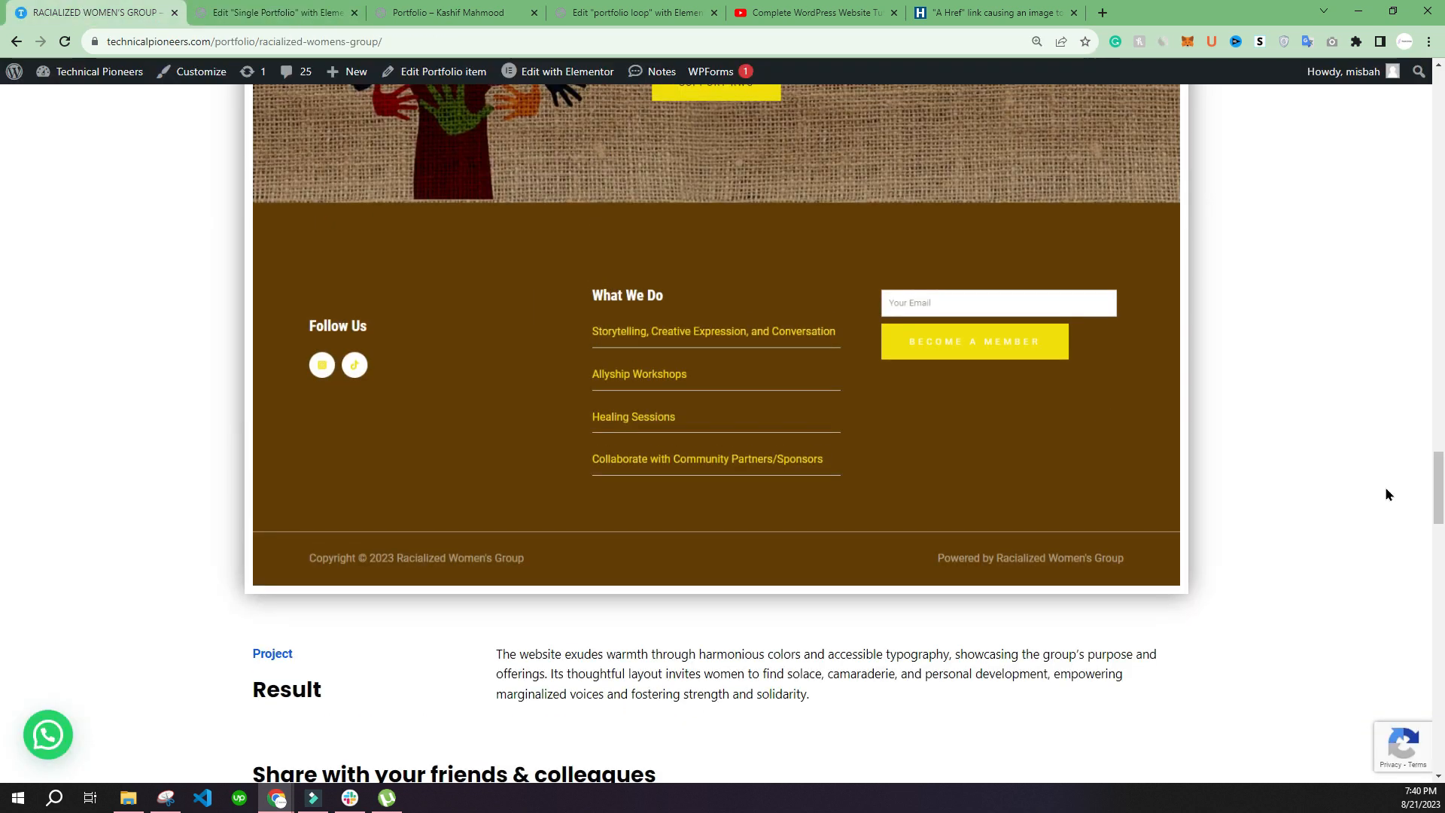
{"action": "left_click_drag", "start_coordinate": [1439, 506], "coordinate": [1422, 113]}
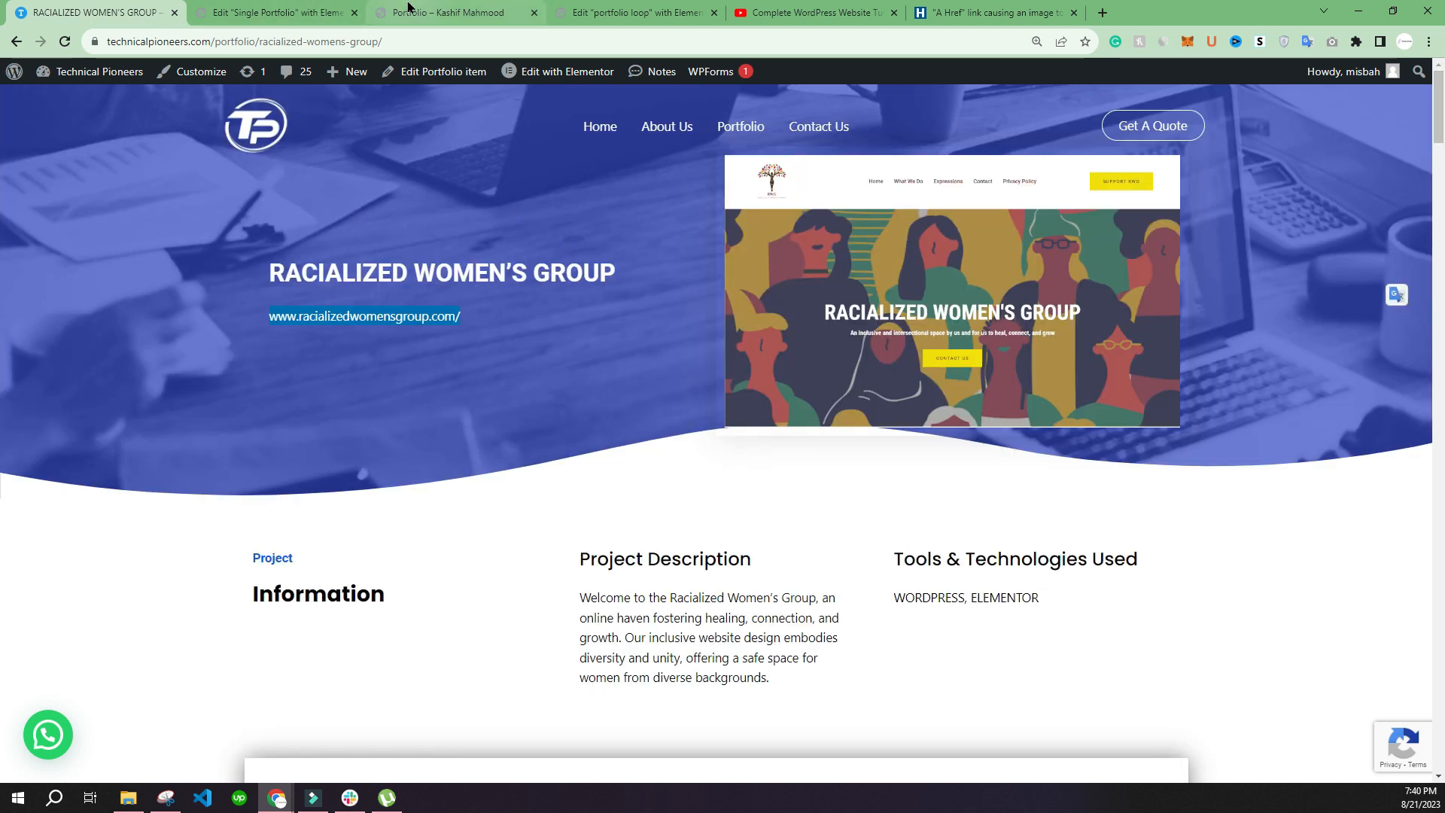
{"action": "left_click", "coordinate": [430, 10]}
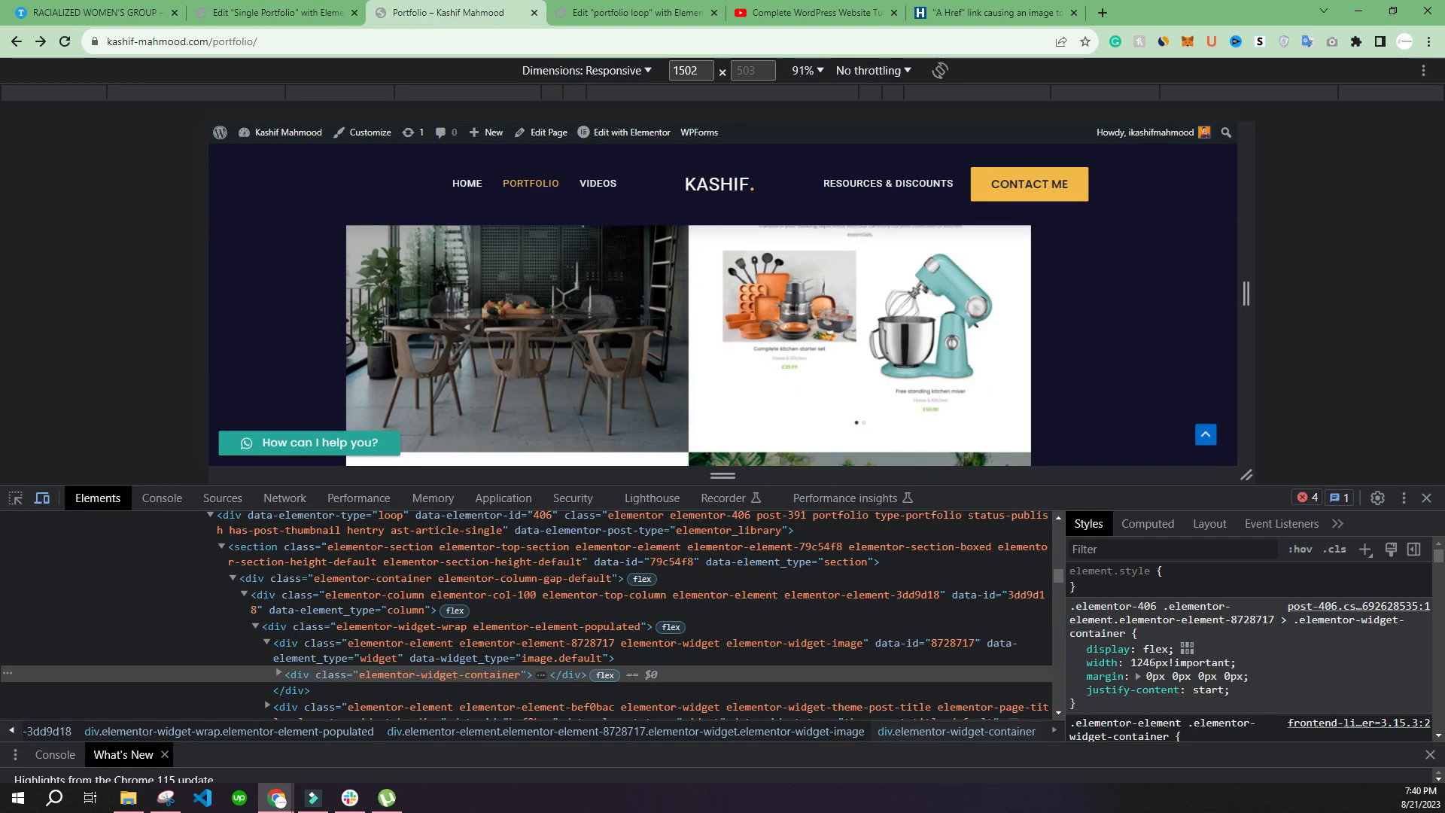
{"action": "left_click", "coordinate": [304, 15]}
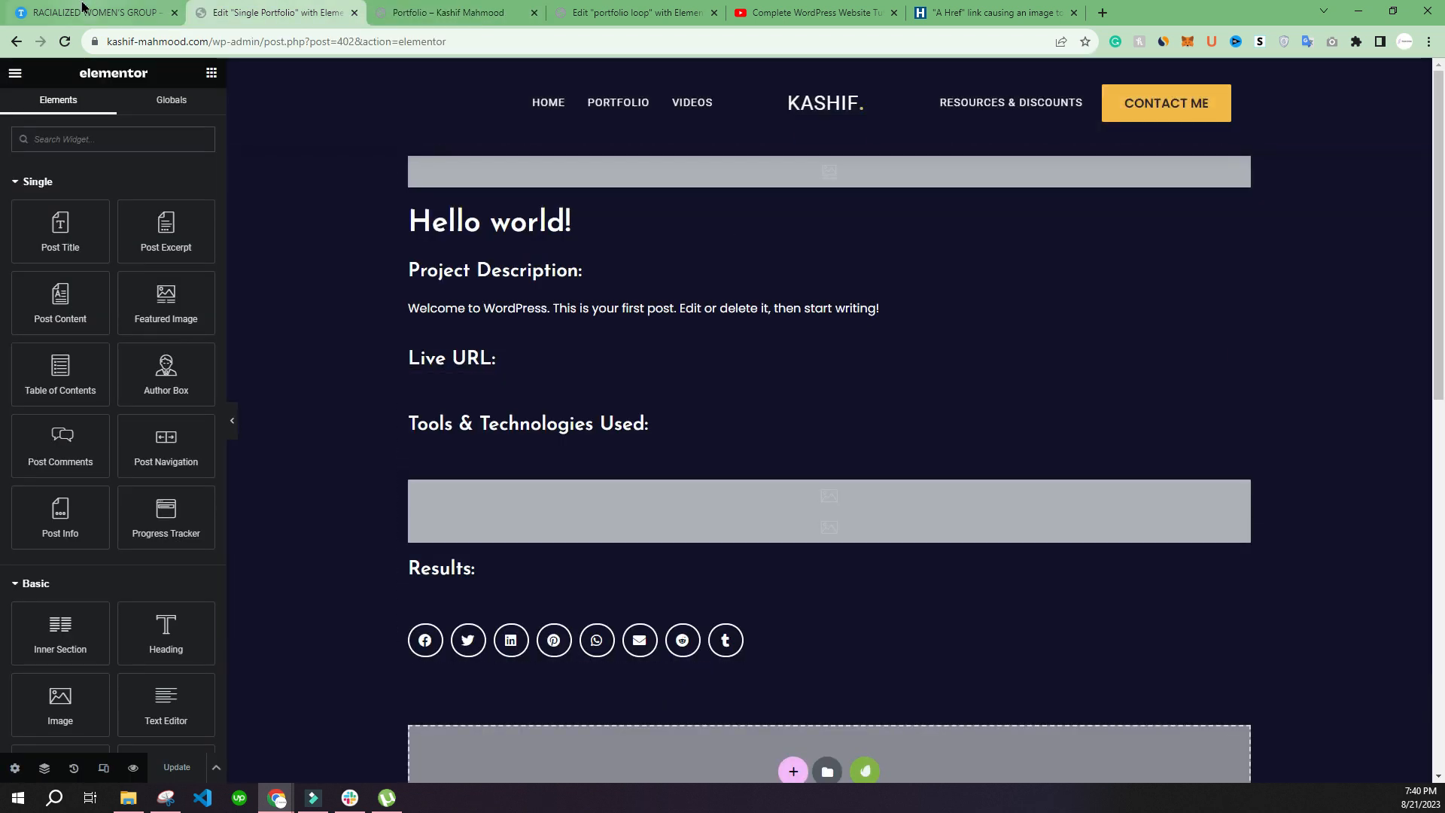
{"action": "left_click", "coordinate": [102, 13]}
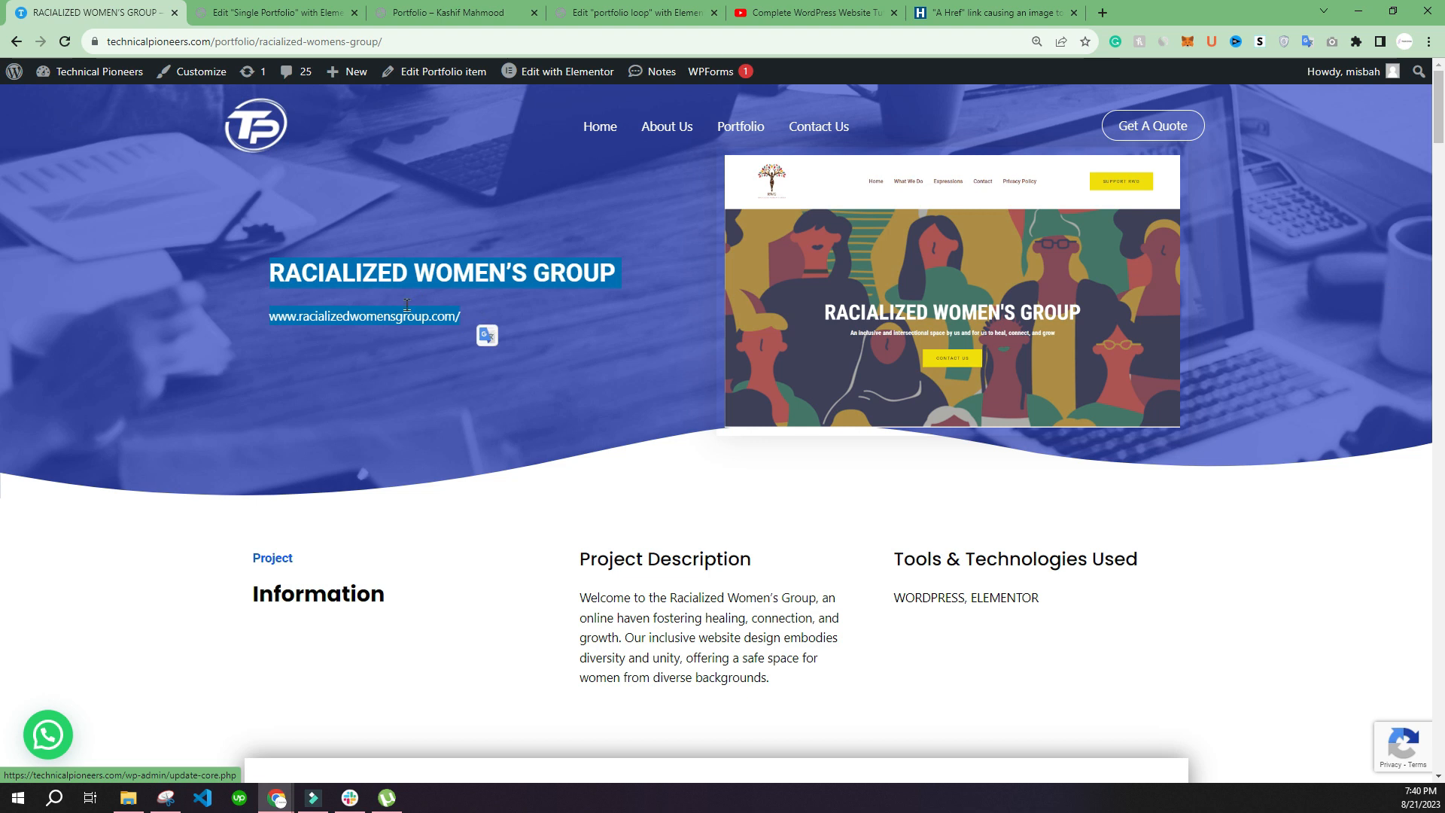
Add a single-column section above the existing content of the "Single Portfolio" template and place a two-column inner section inside it
{"action": "left_click", "coordinate": [318, 9]}
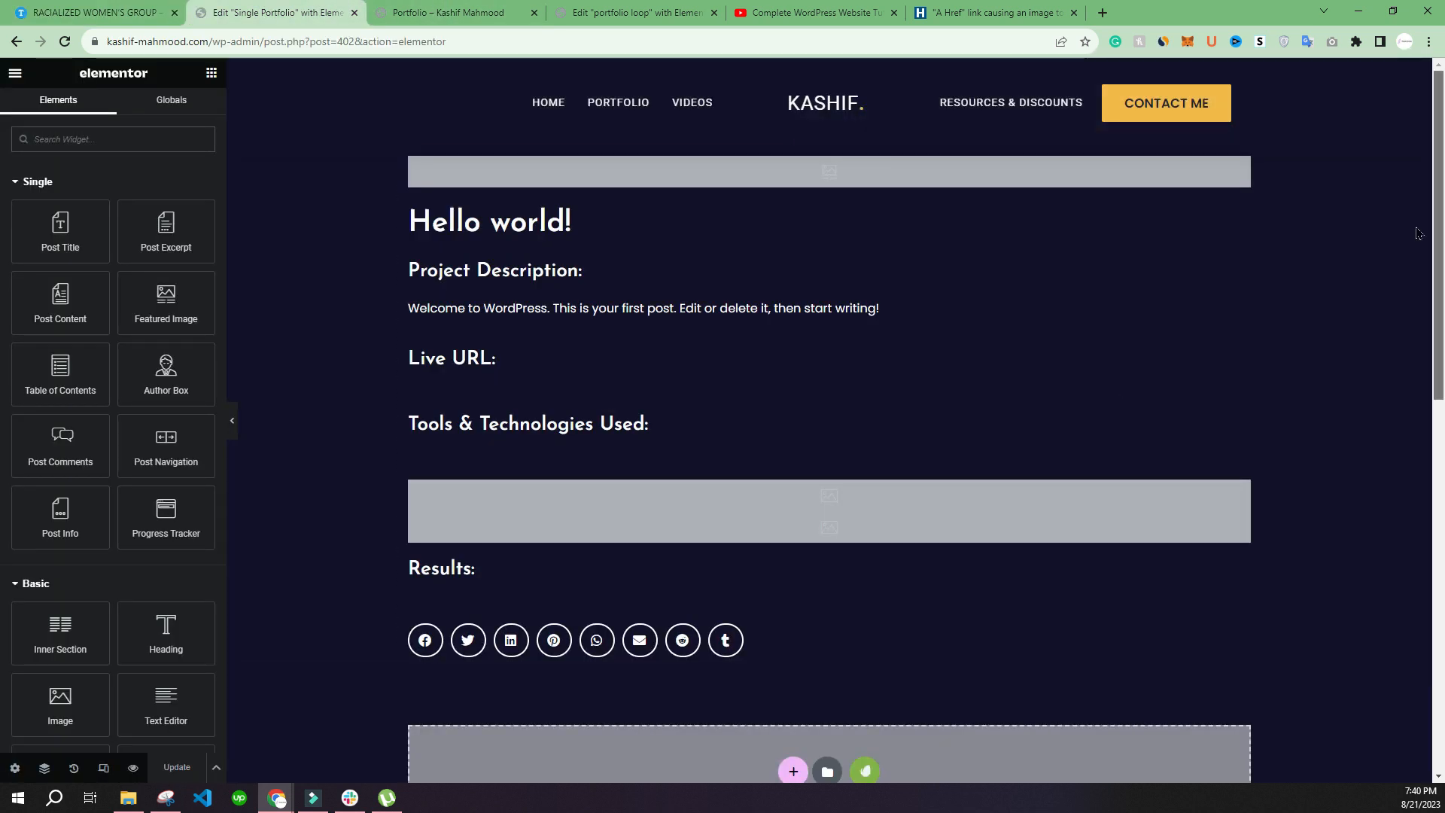
{"action": "left_click", "coordinate": [807, 140]}
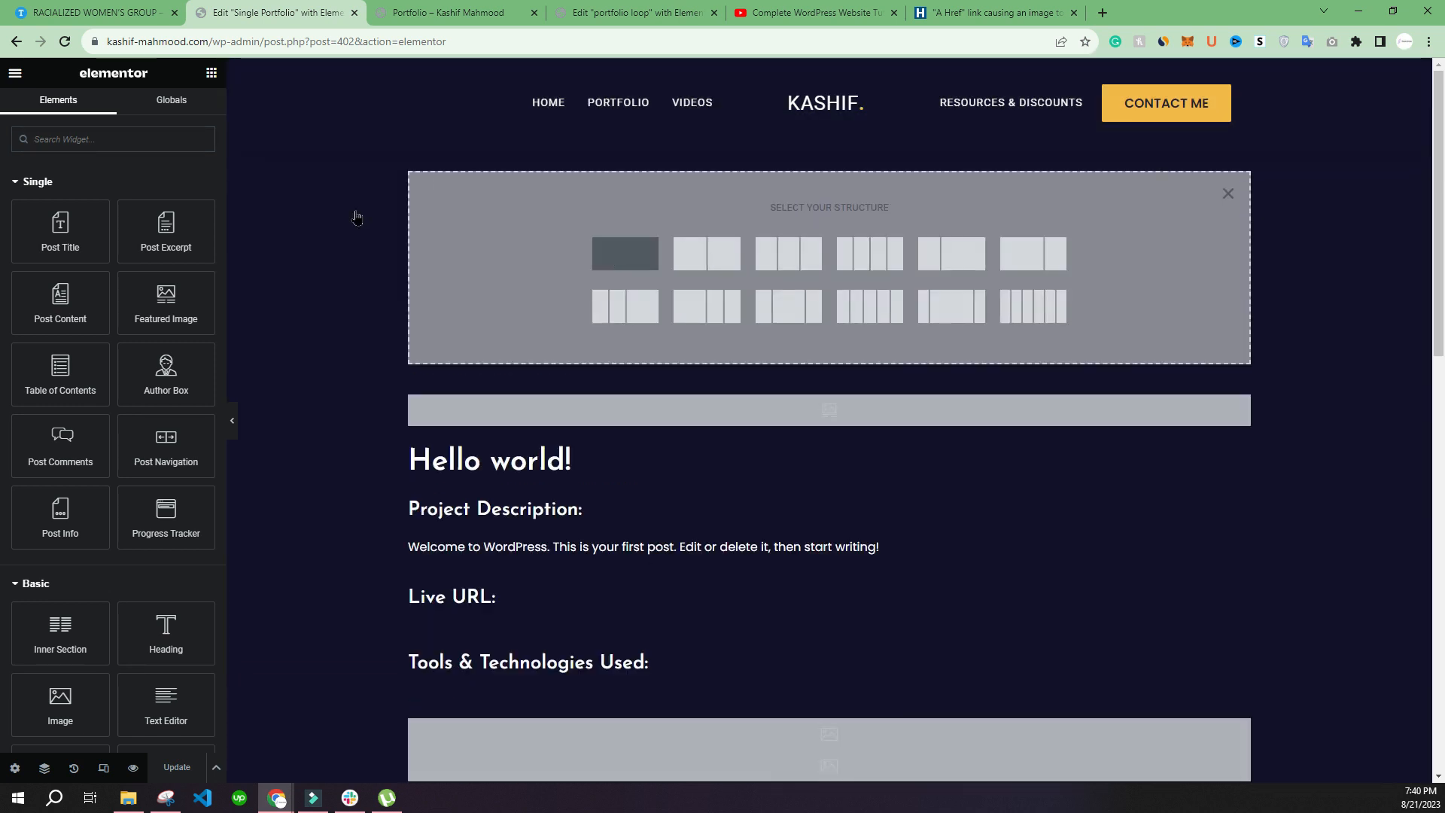
{"action": "left_click", "coordinate": [624, 253]}
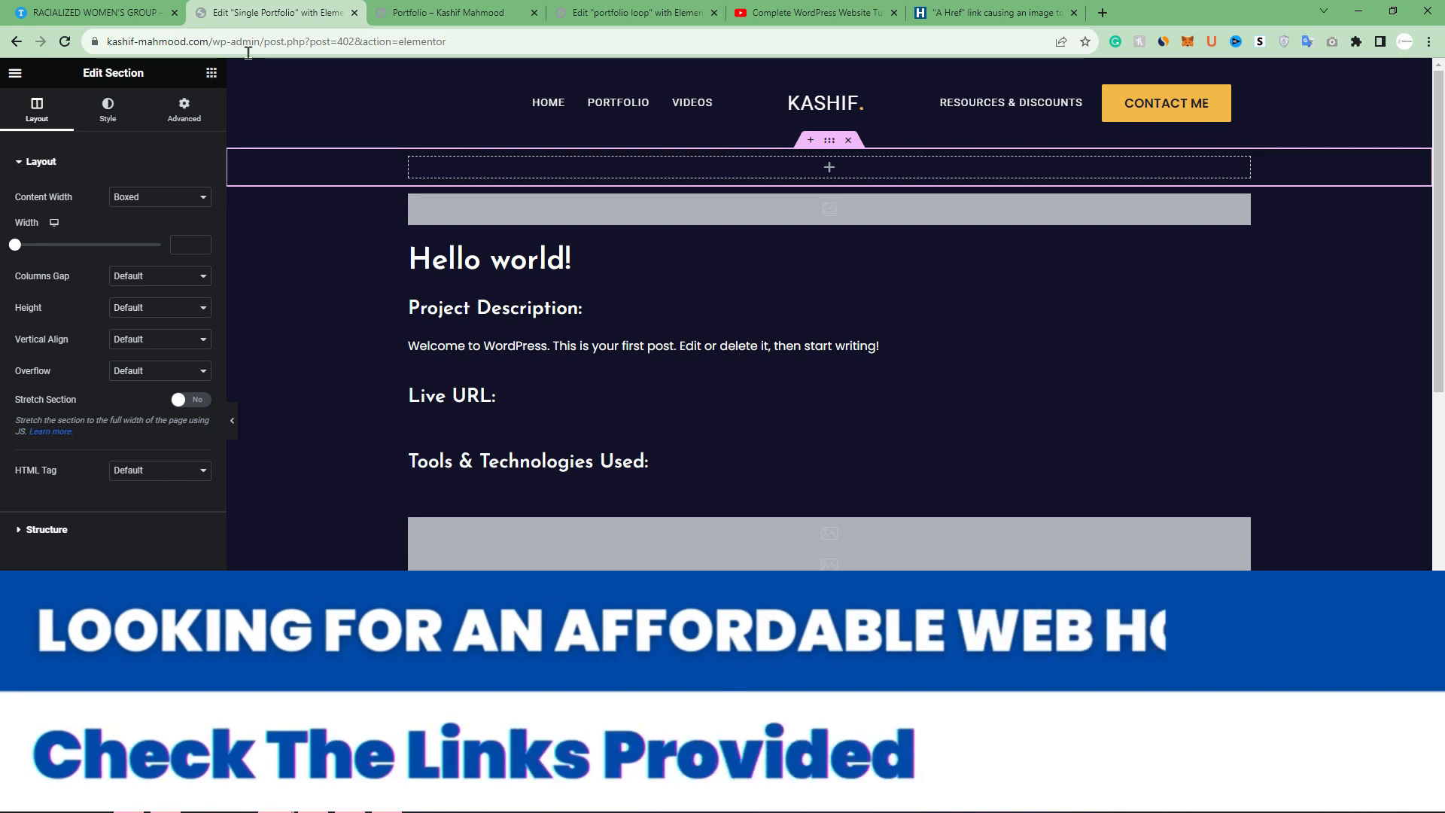
{"action": "left_click", "coordinate": [212, 73]}
{"action": "left_click_drag", "start_coordinate": [89, 556], "coordinate": [841, 97]}
{"action": "left_click_drag", "start_coordinate": [718, 172], "coordinate": [718, 170]}
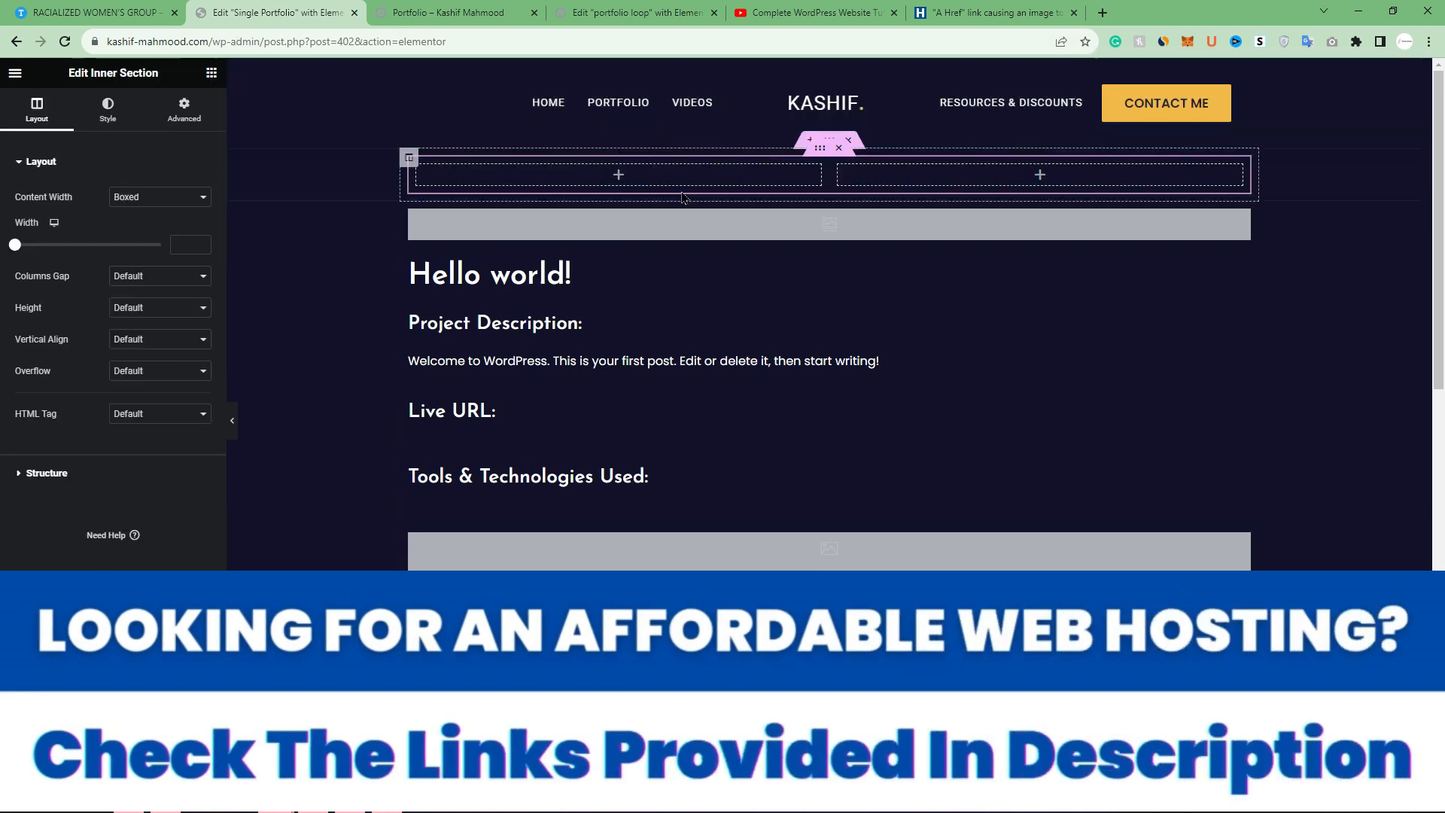
Move the featured image into the inner section's second column and the post title and "Live URL:" heading into its first column
{"action": "left_click_drag", "start_coordinate": [1243, 219], "coordinate": [1047, 175]}
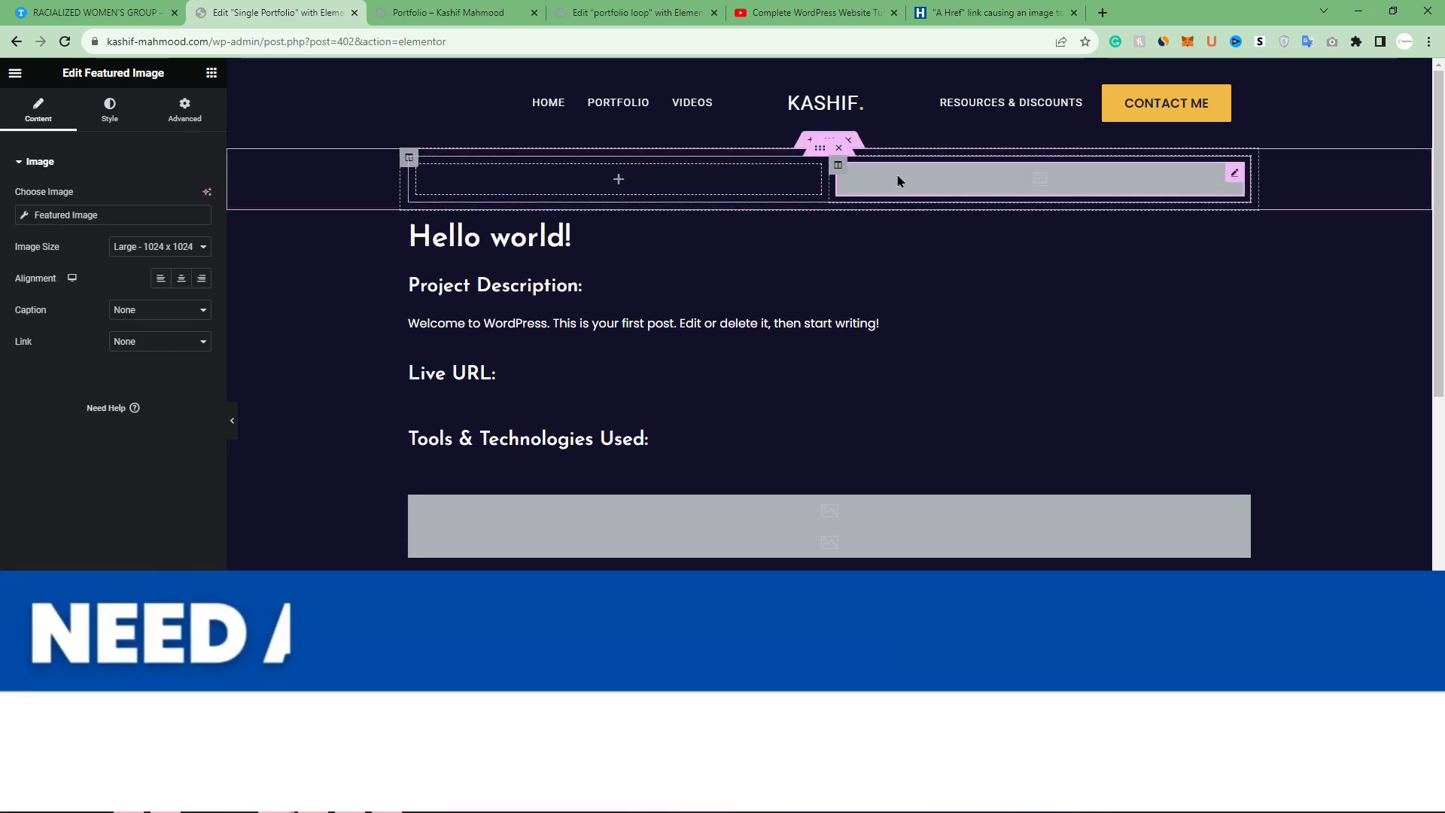
{"action": "left_click_drag", "start_coordinate": [1241, 227], "coordinate": [598, 182]}
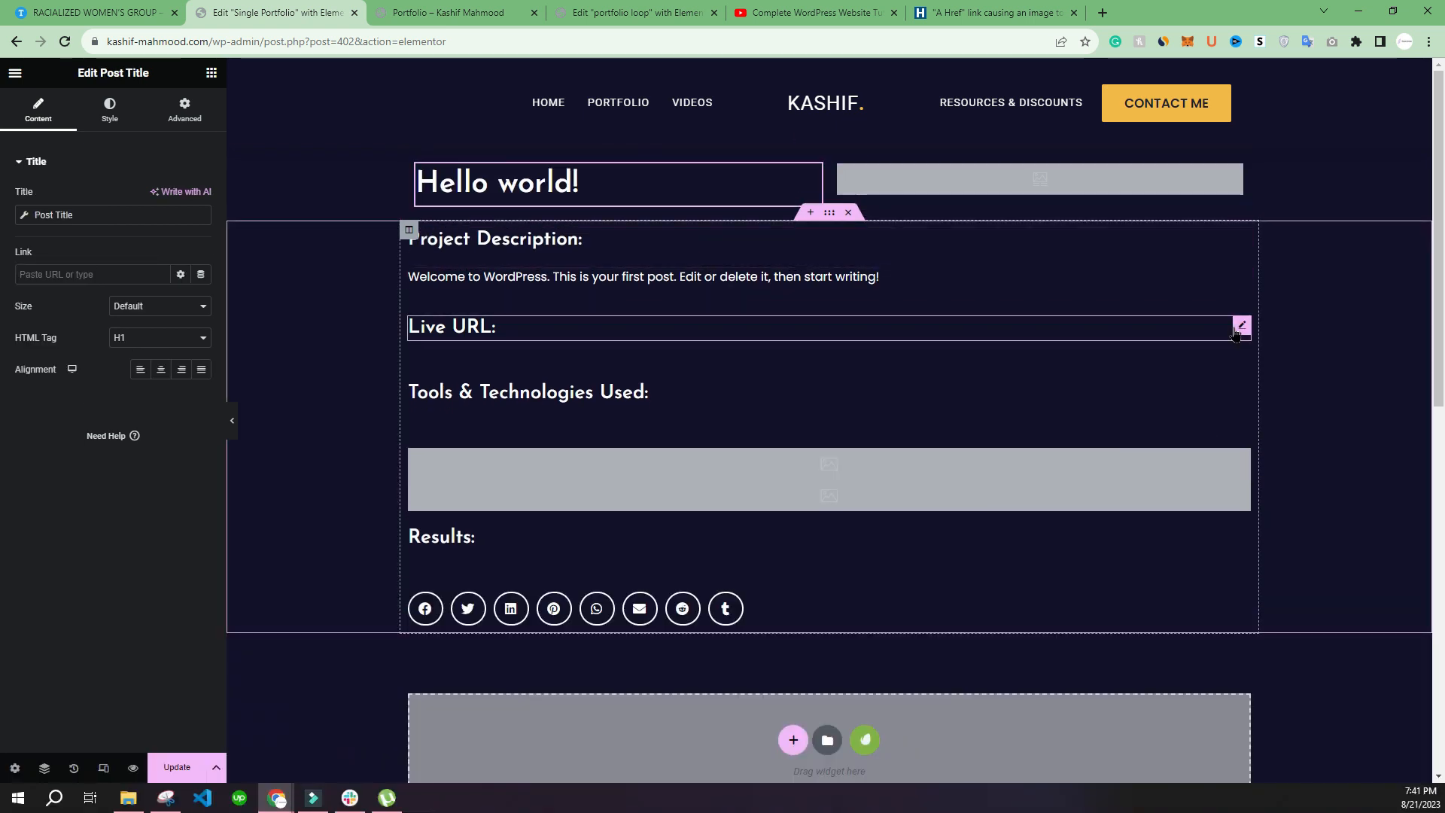
{"action": "left_click_drag", "start_coordinate": [1135, 317], "coordinate": [451, 222]}
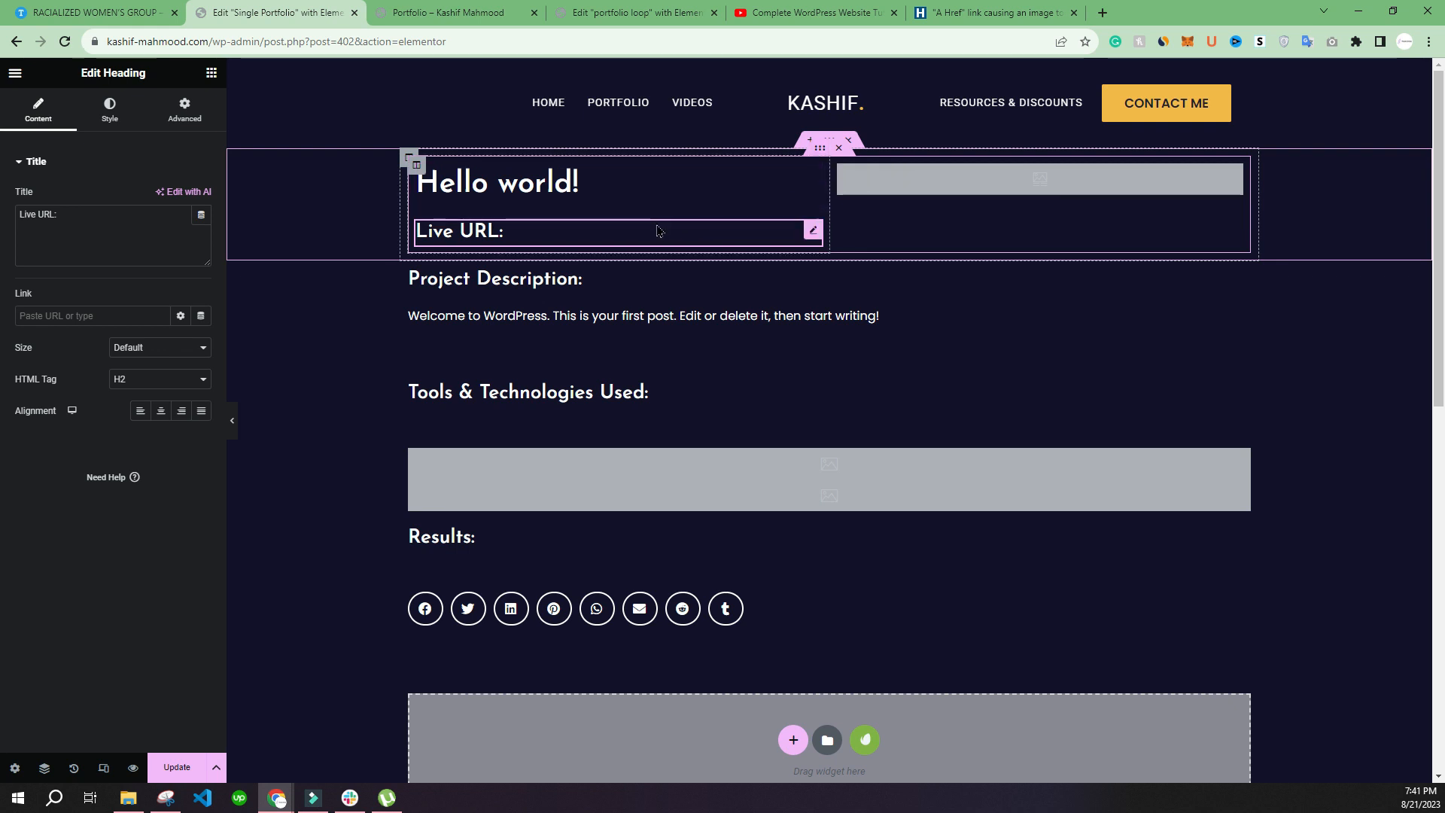
Delete the "Live URL:" heading and move the ACF live url text below the post title
{"action": "left_click", "coordinate": [30, 10]}
{"action": "left_click", "coordinate": [222, 10]}
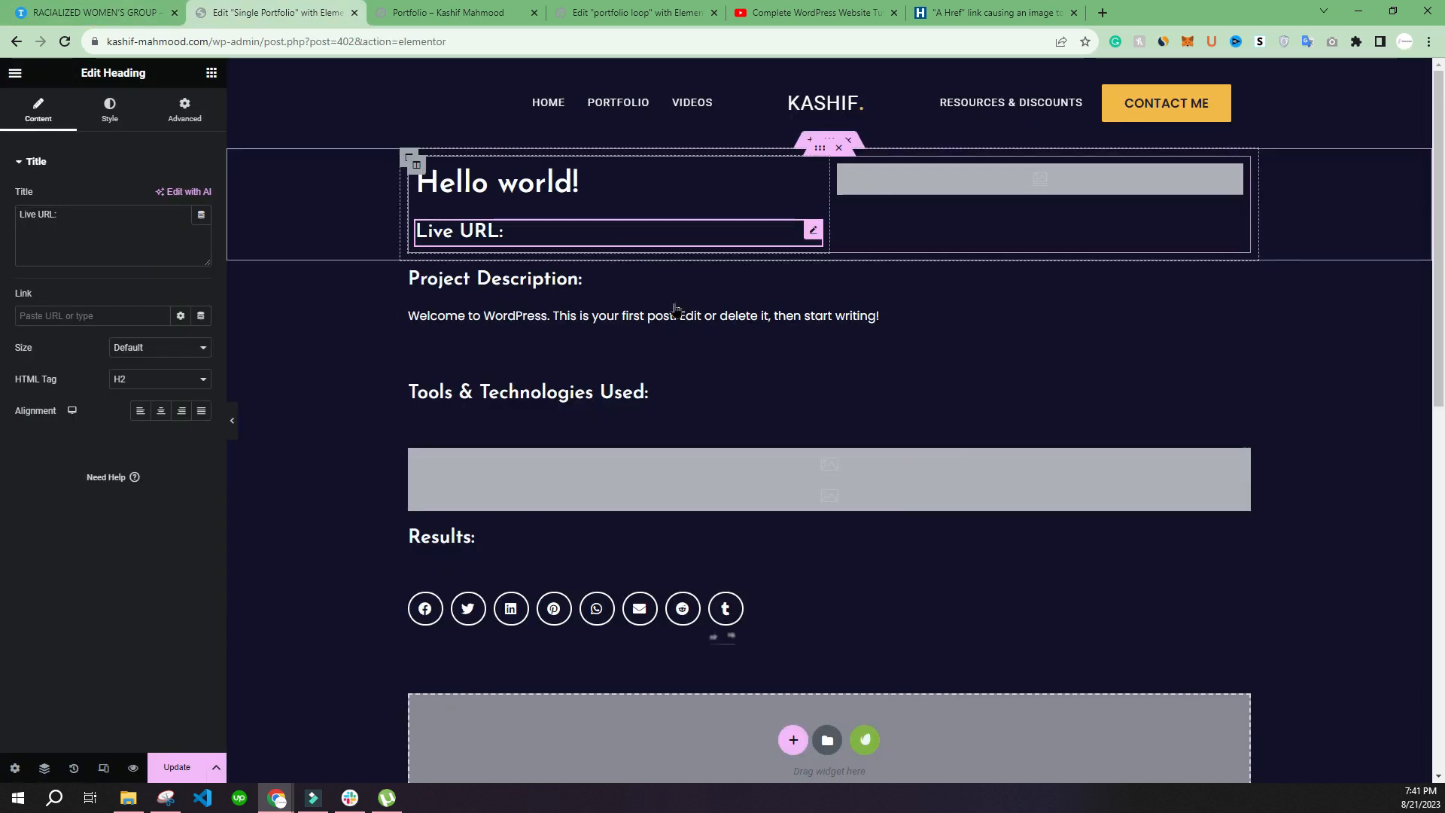
{"action": "right_click", "coordinate": [625, 231]}
{"action": "left_click", "coordinate": [649, 497]}
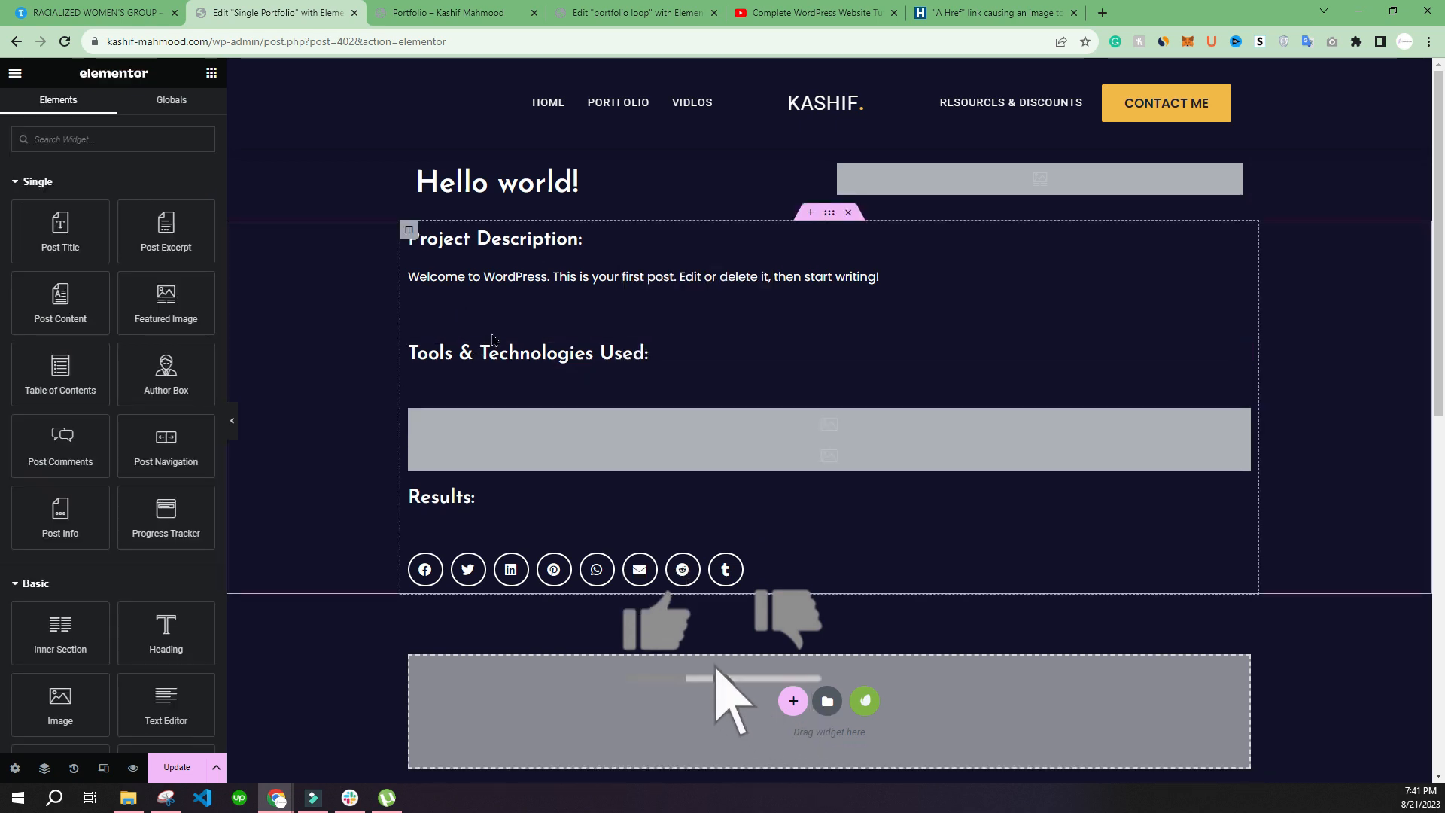
{"action": "left_click", "coordinate": [492, 338]}
{"action": "left_click_drag", "start_coordinate": [493, 338], "coordinate": [493, 194]}
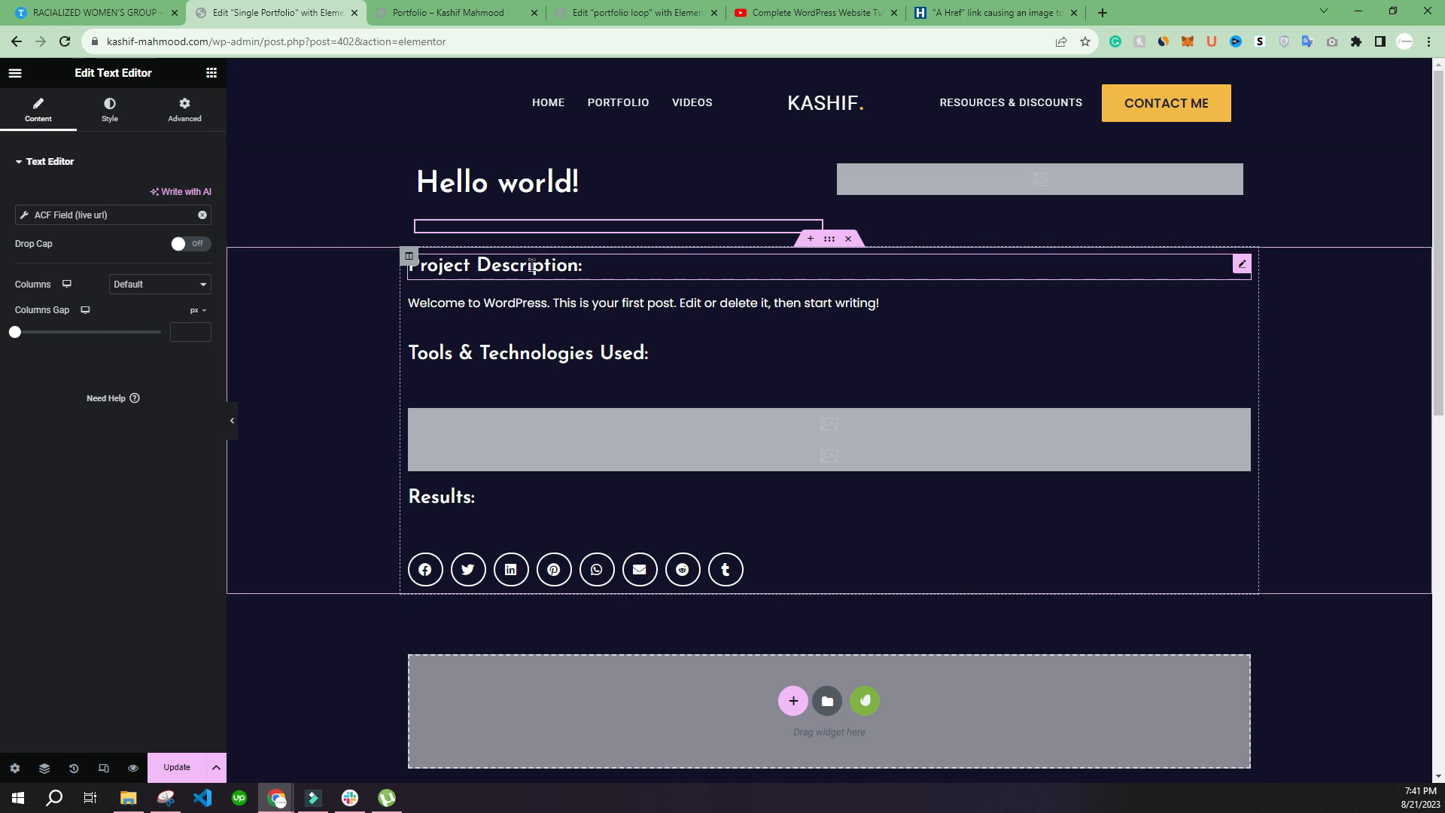
Update the template and check the header layout on the live Demo portfolio item
{"action": "left_click", "coordinate": [540, 445]}
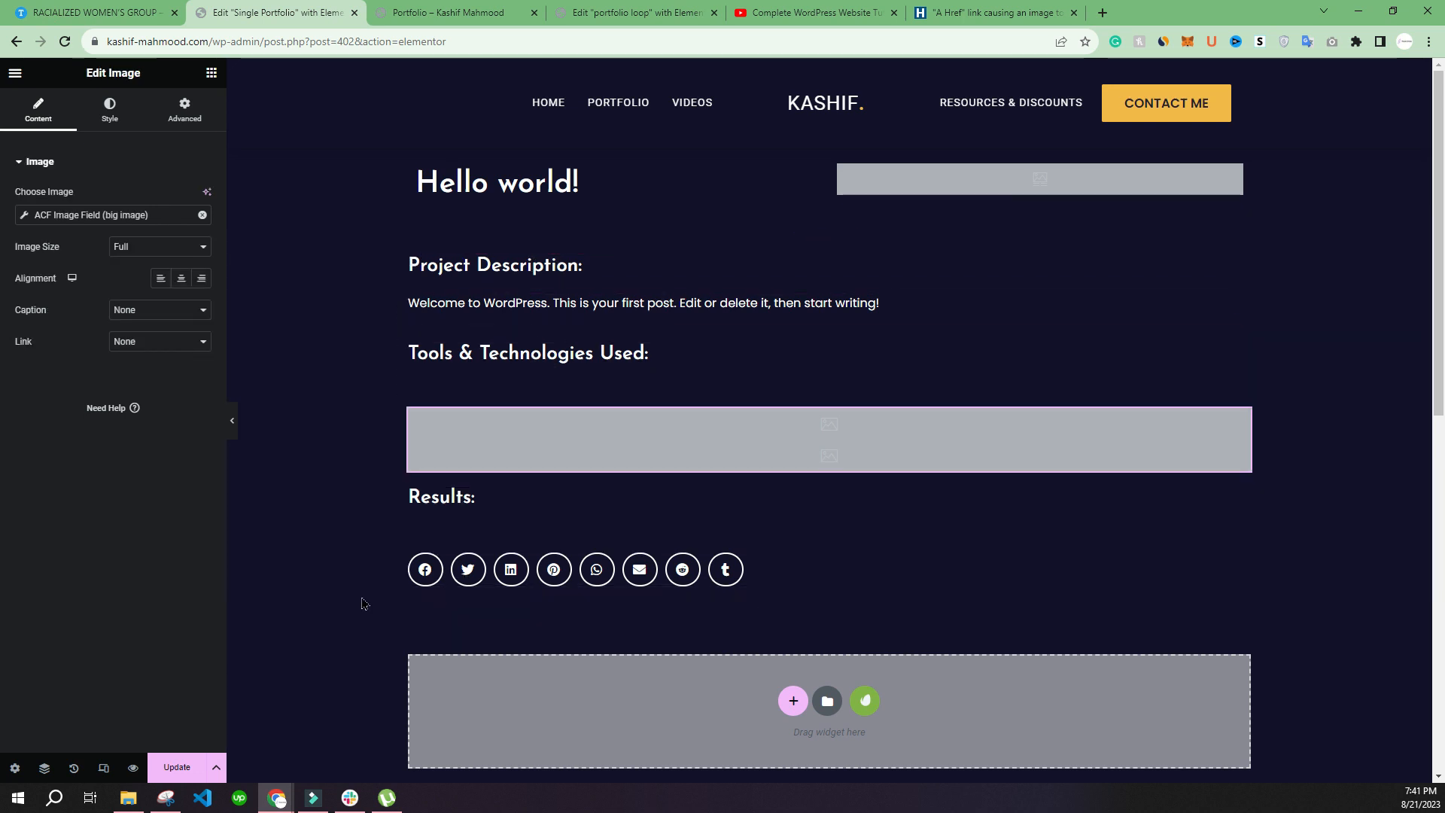
{"action": "left_click", "coordinate": [177, 766]}
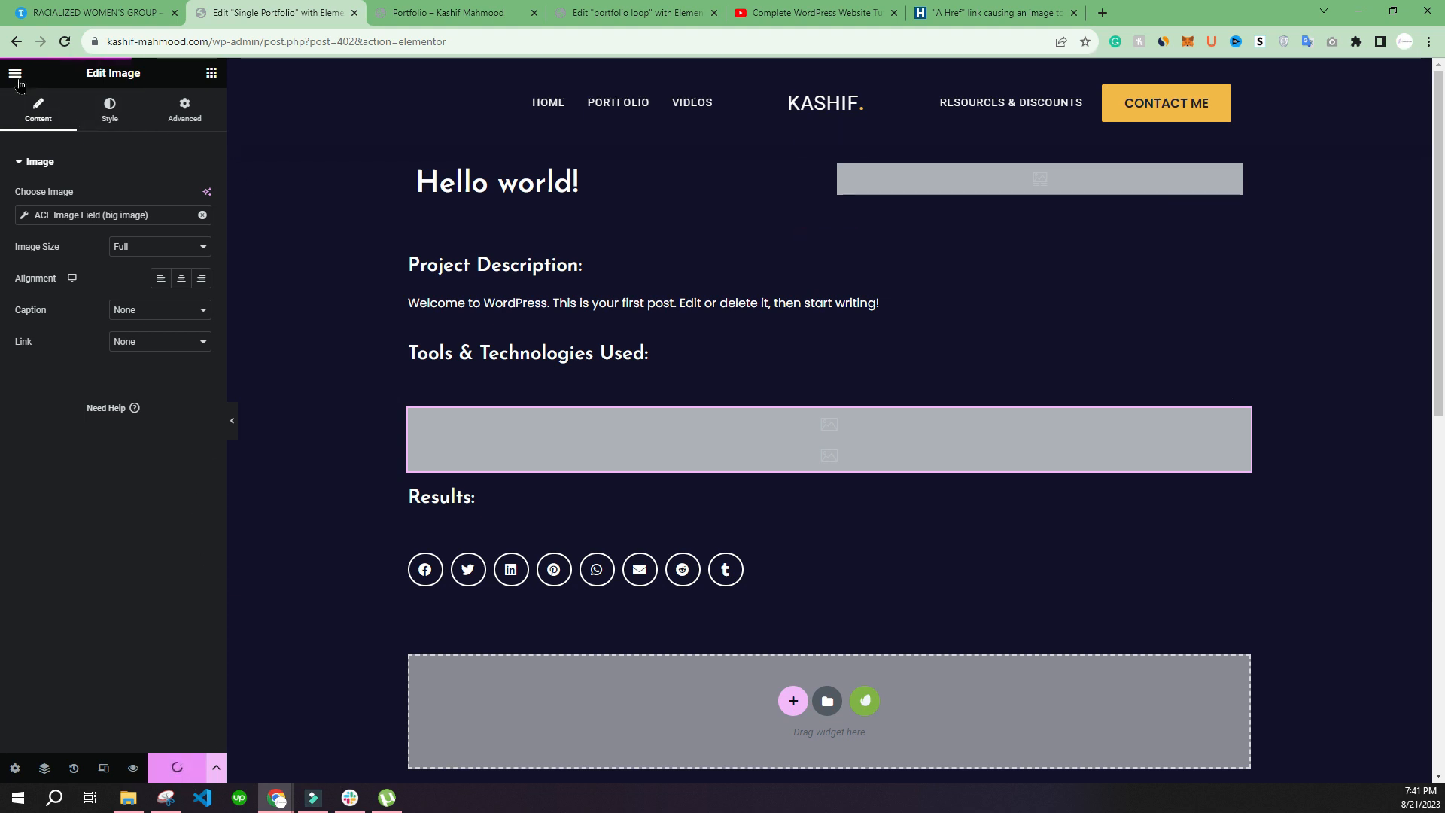
{"action": "left_click", "coordinate": [431, 10]}
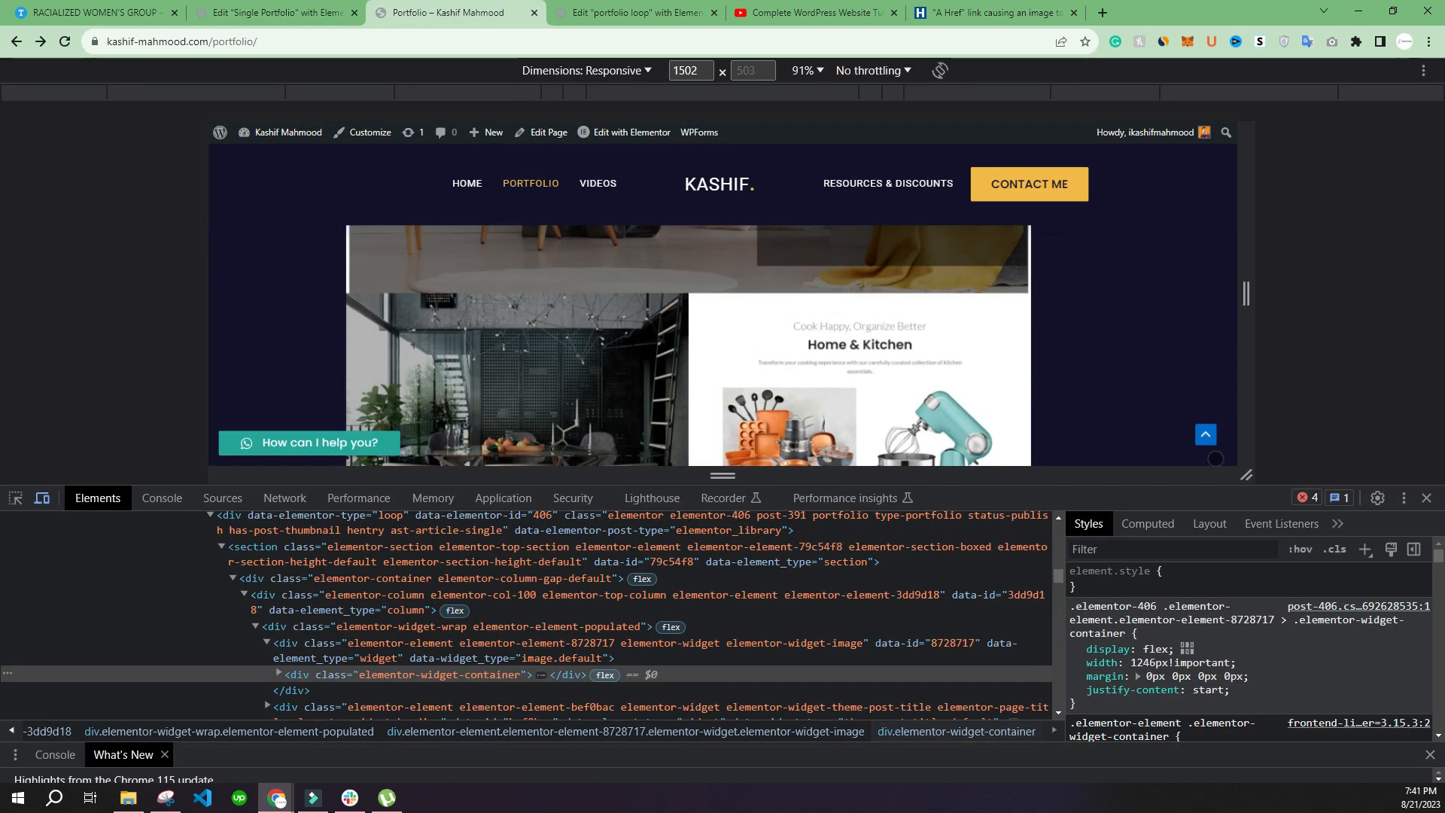
{"action": "left_click", "coordinate": [1426, 497]}
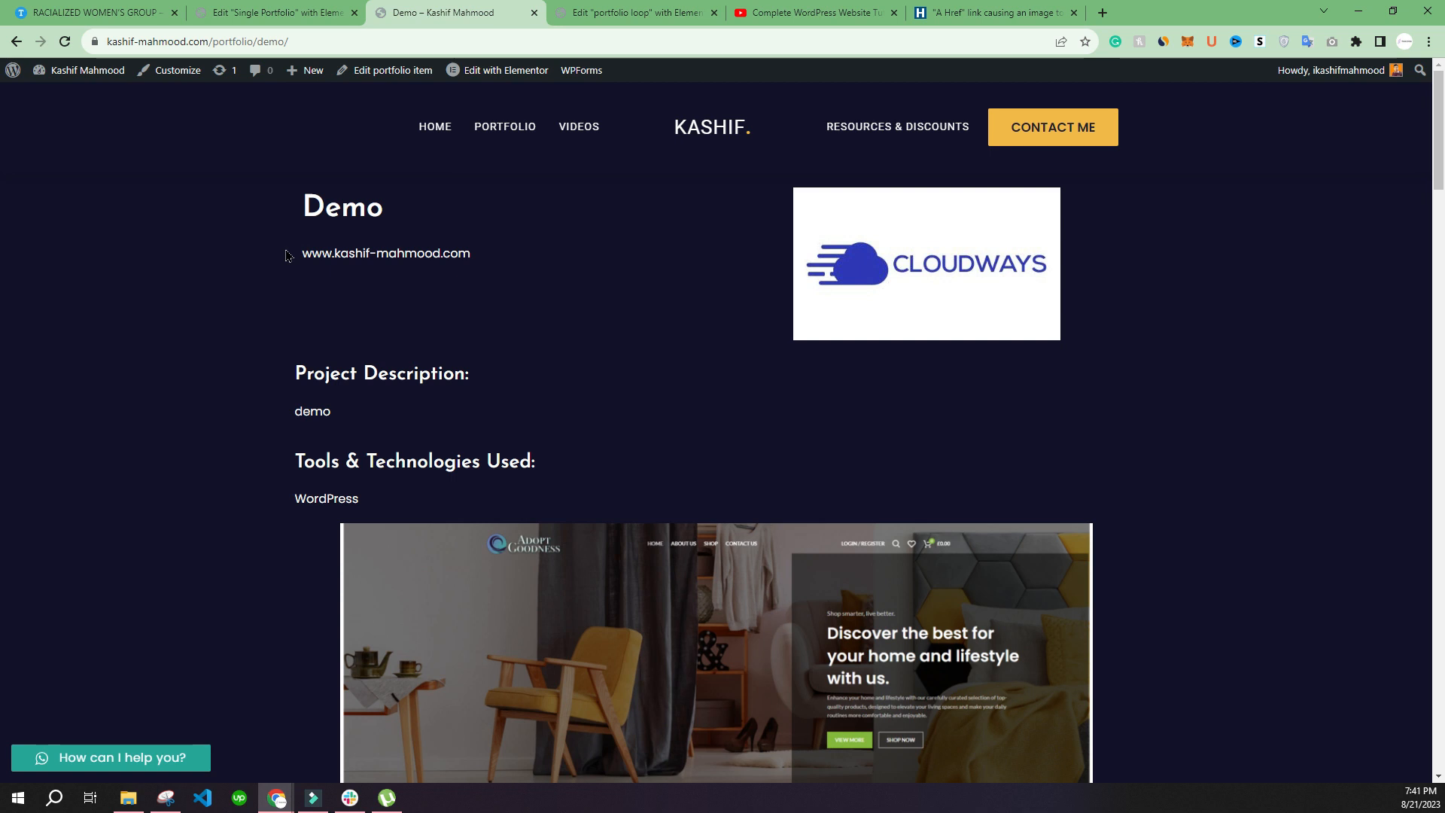
Set the margin and padding of the header section's outer column to 0 in the "Single Portfolio" template
{"action": "left_click", "coordinate": [273, 13]}
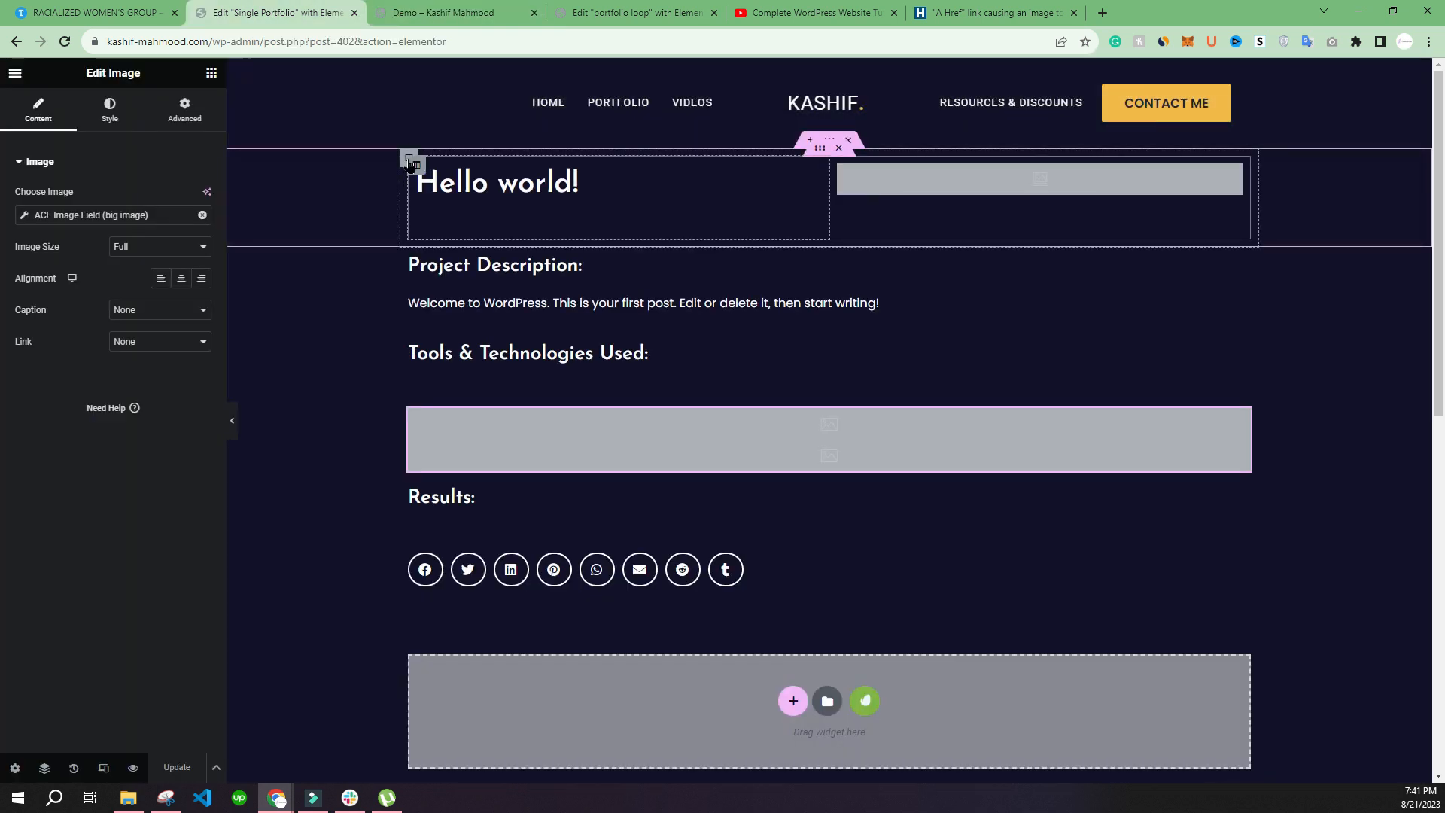
{"action": "left_click", "coordinate": [408, 161]}
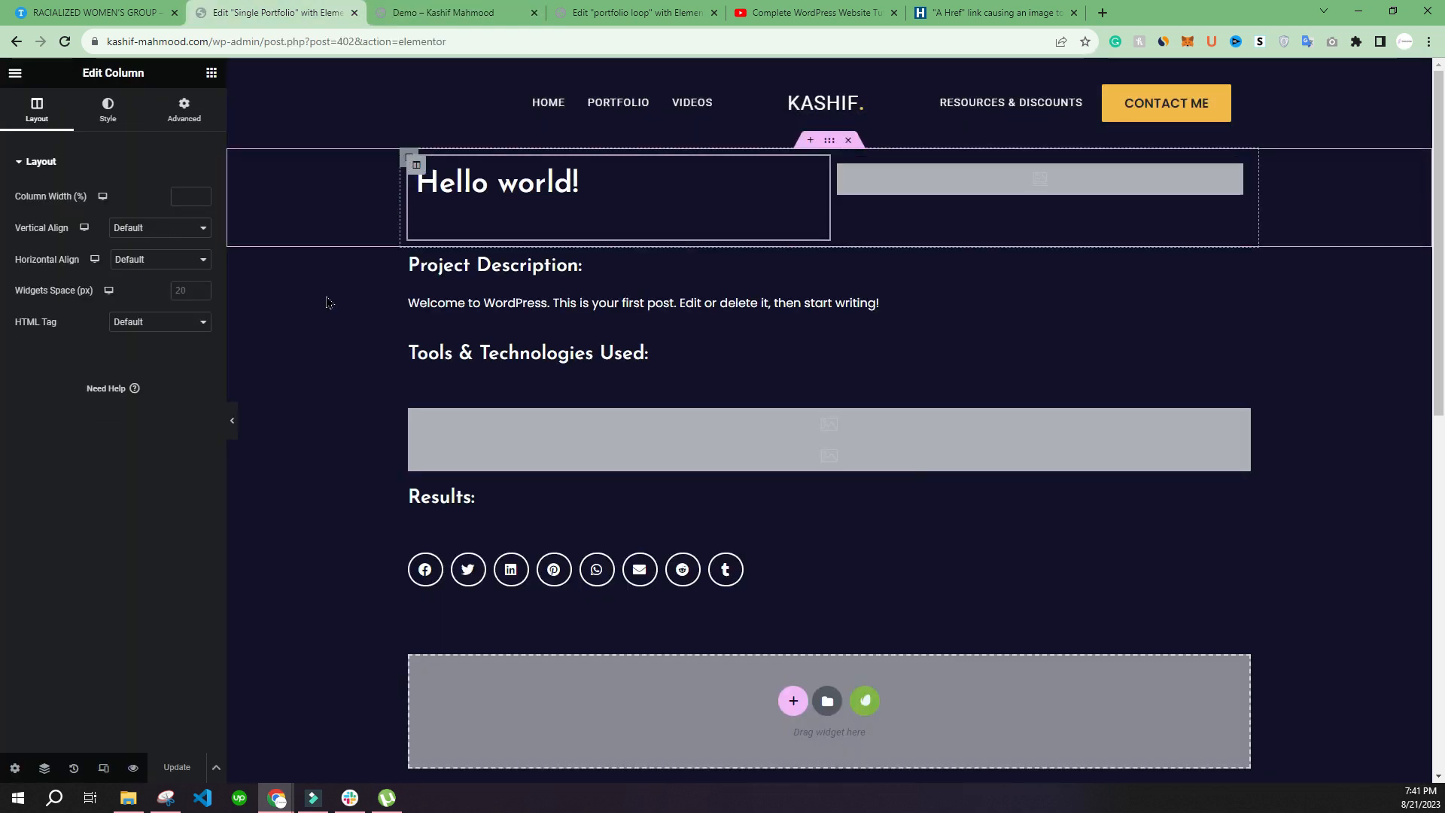
{"action": "left_click", "coordinate": [185, 110]}
{"action": "left_click", "coordinate": [202, 215]}
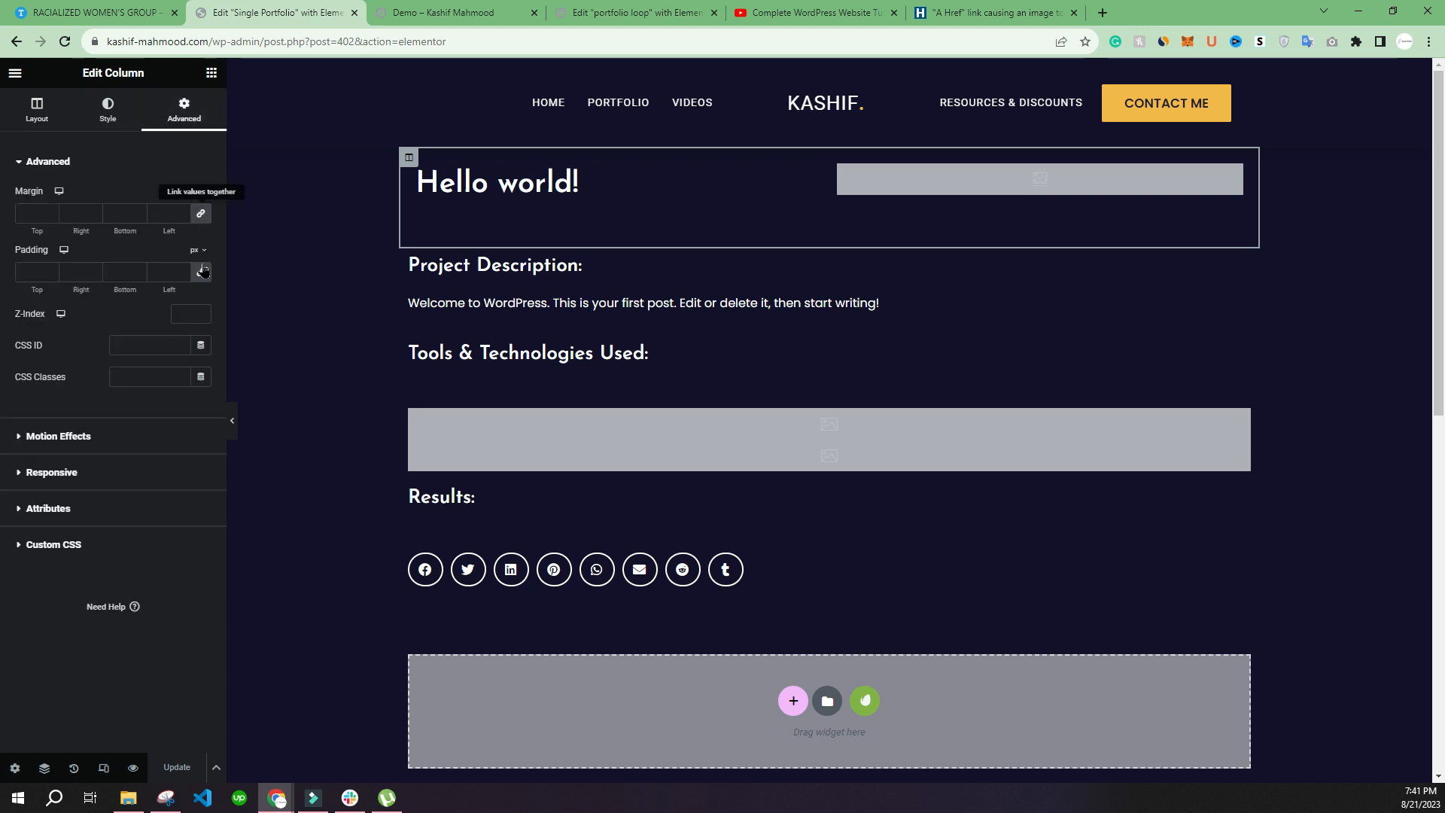
{"action": "left_click", "coordinate": [202, 272]}
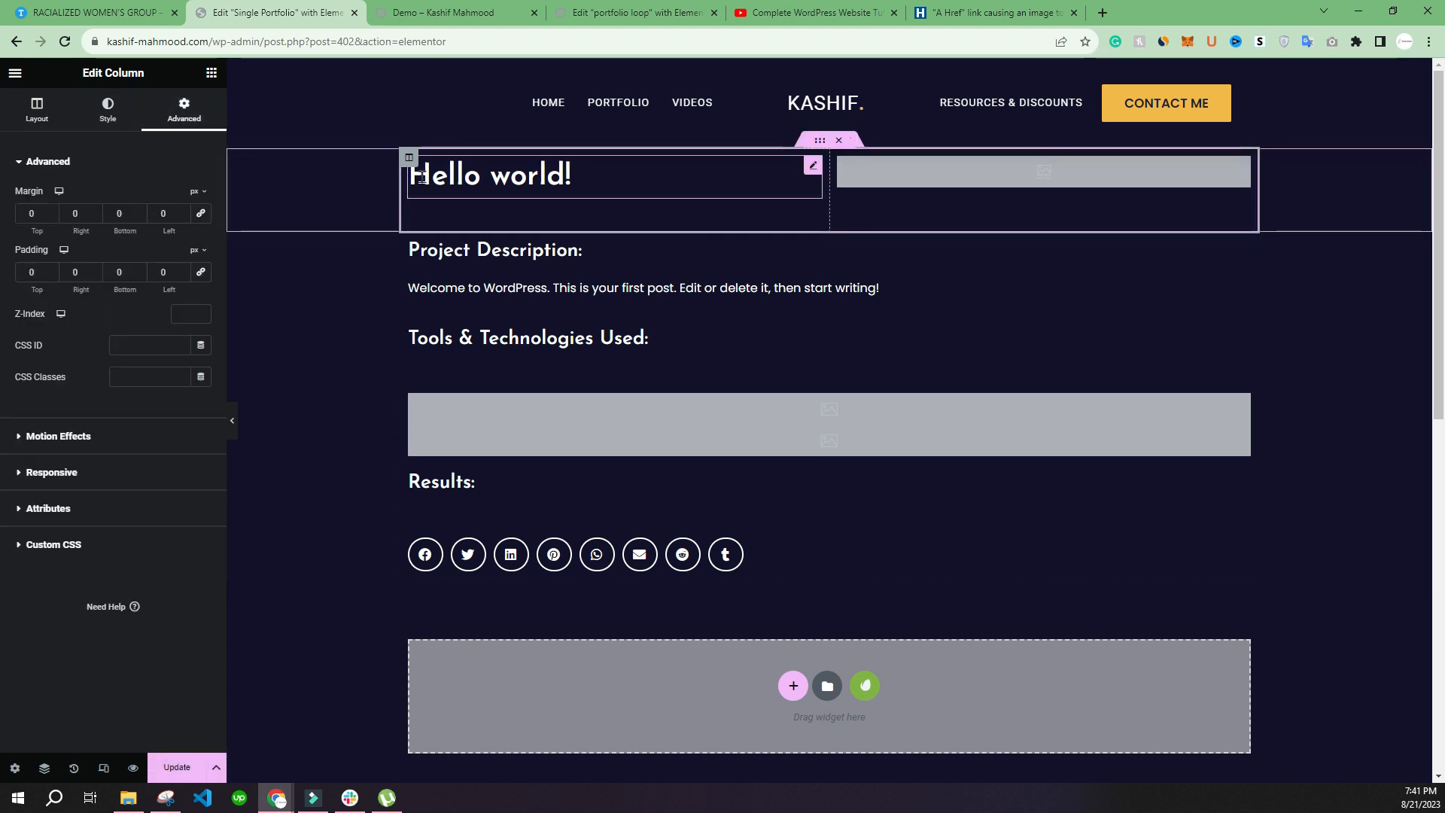
{"action": "left_click", "coordinate": [444, 184]}
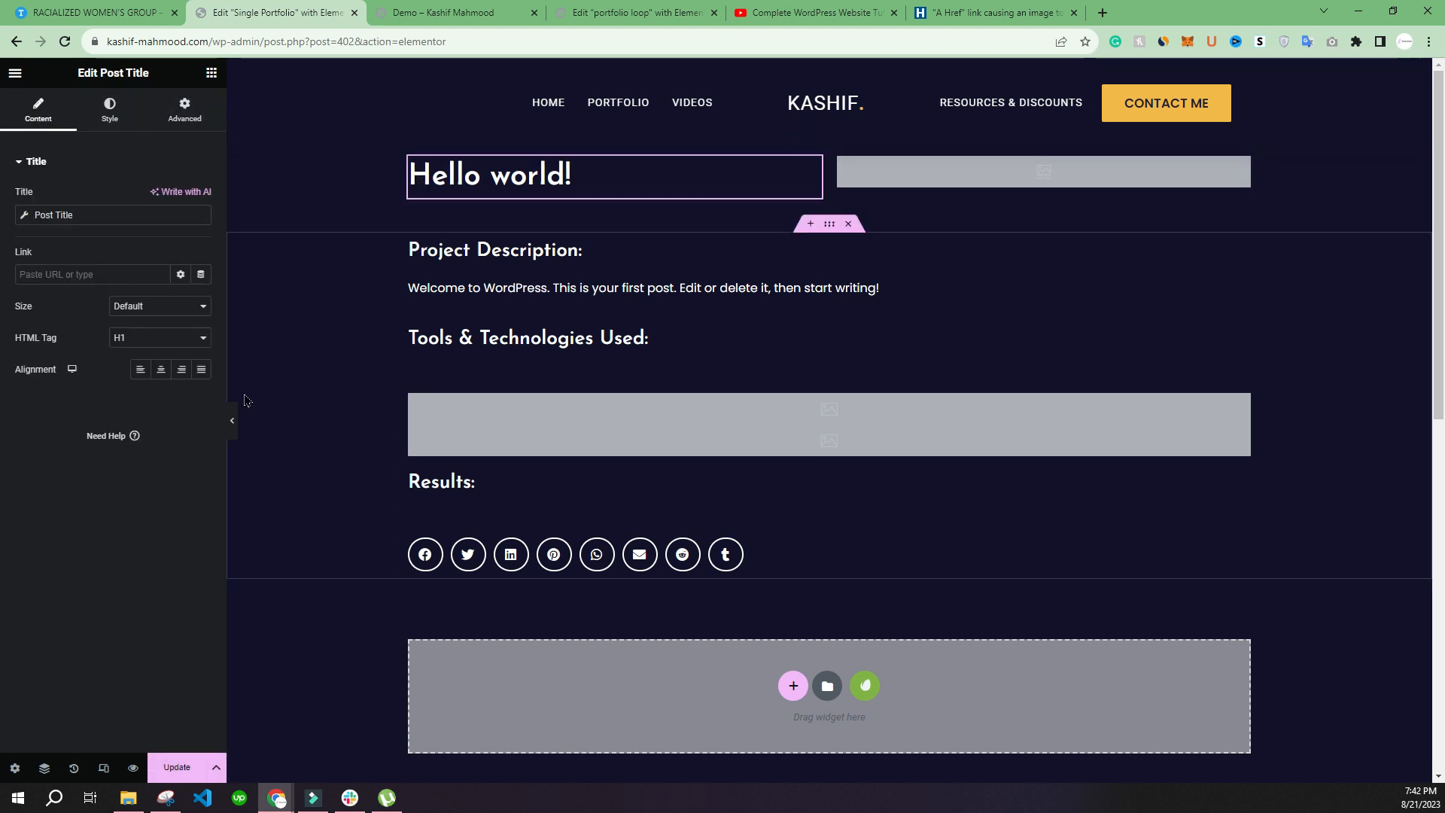
{"action": "left_click", "coordinate": [233, 422]}
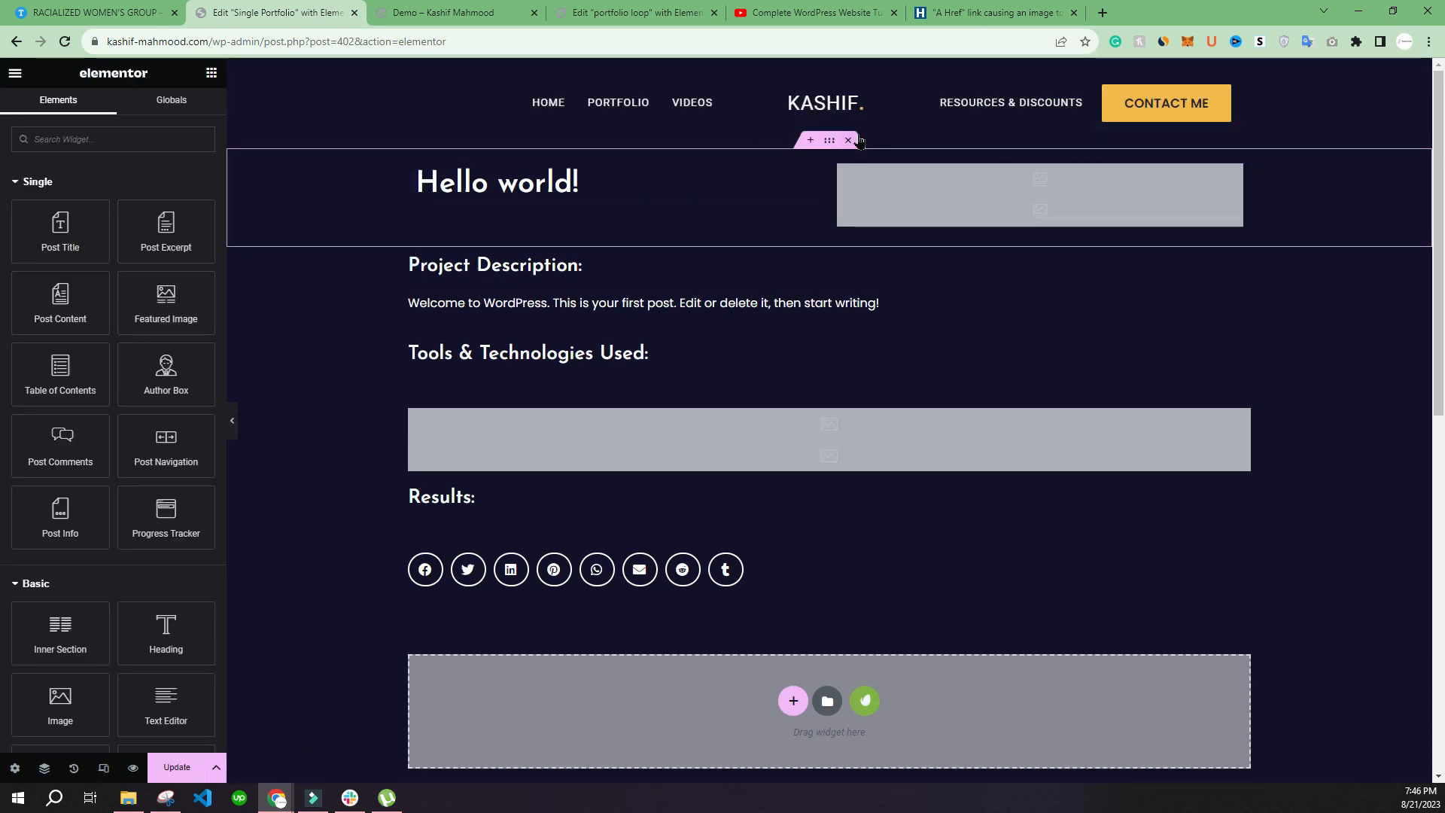
Give the header section a classic background with the image Best-Software-Testing-Training.jpg from the media library
{"action": "left_click", "coordinate": [828, 146]}
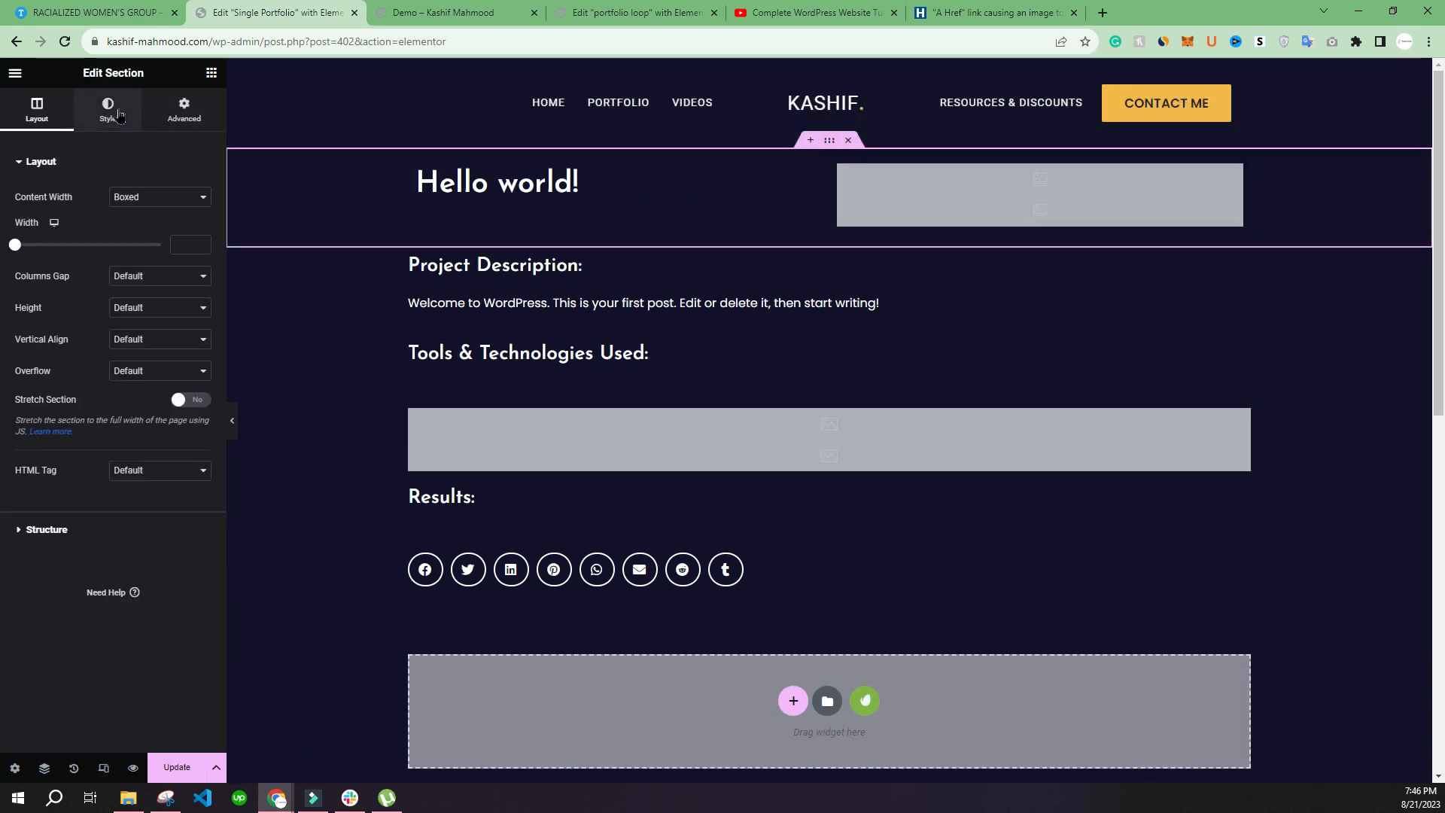
{"action": "left_click", "coordinate": [113, 110]}
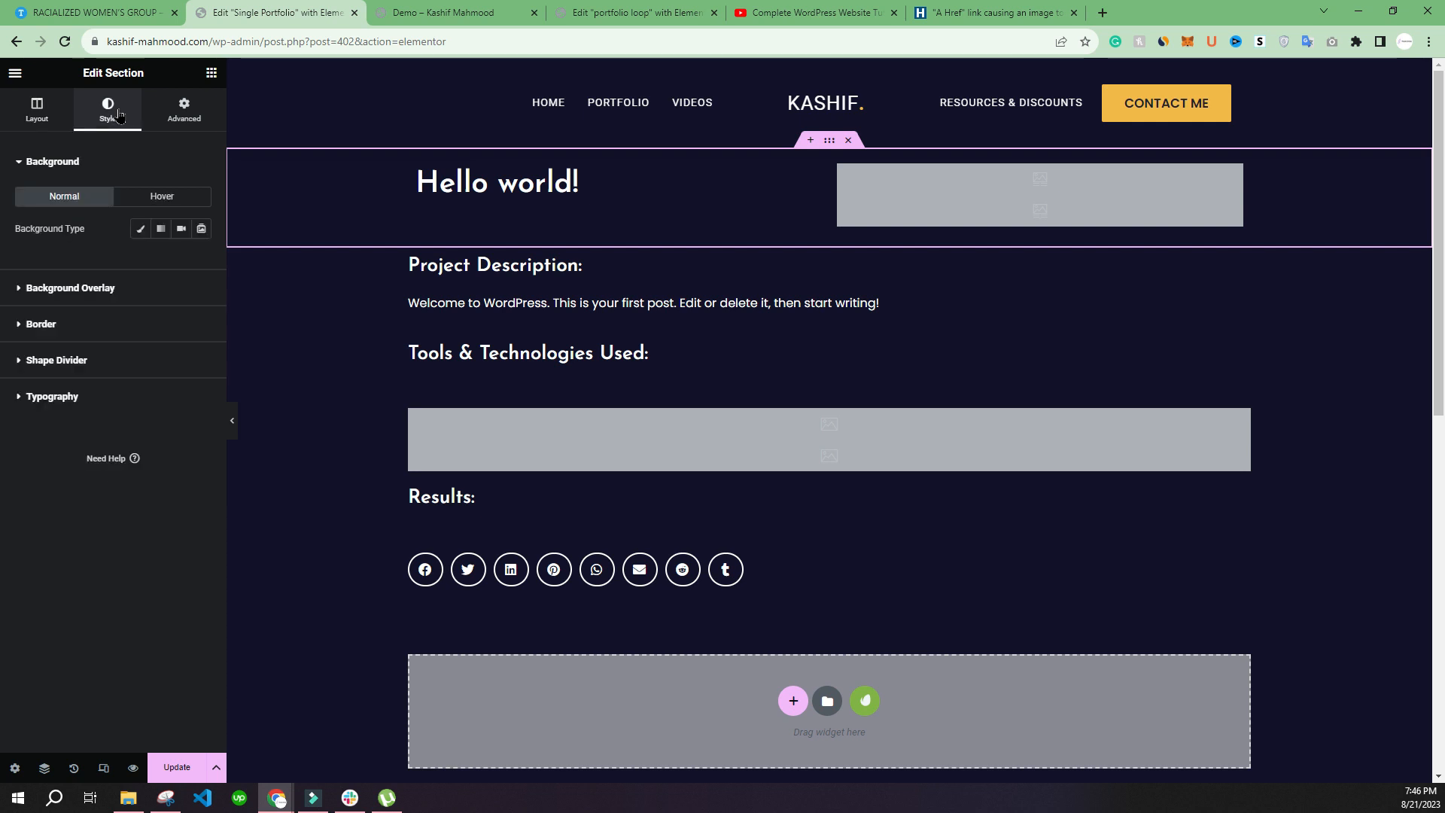
{"action": "left_click", "coordinate": [141, 228]}
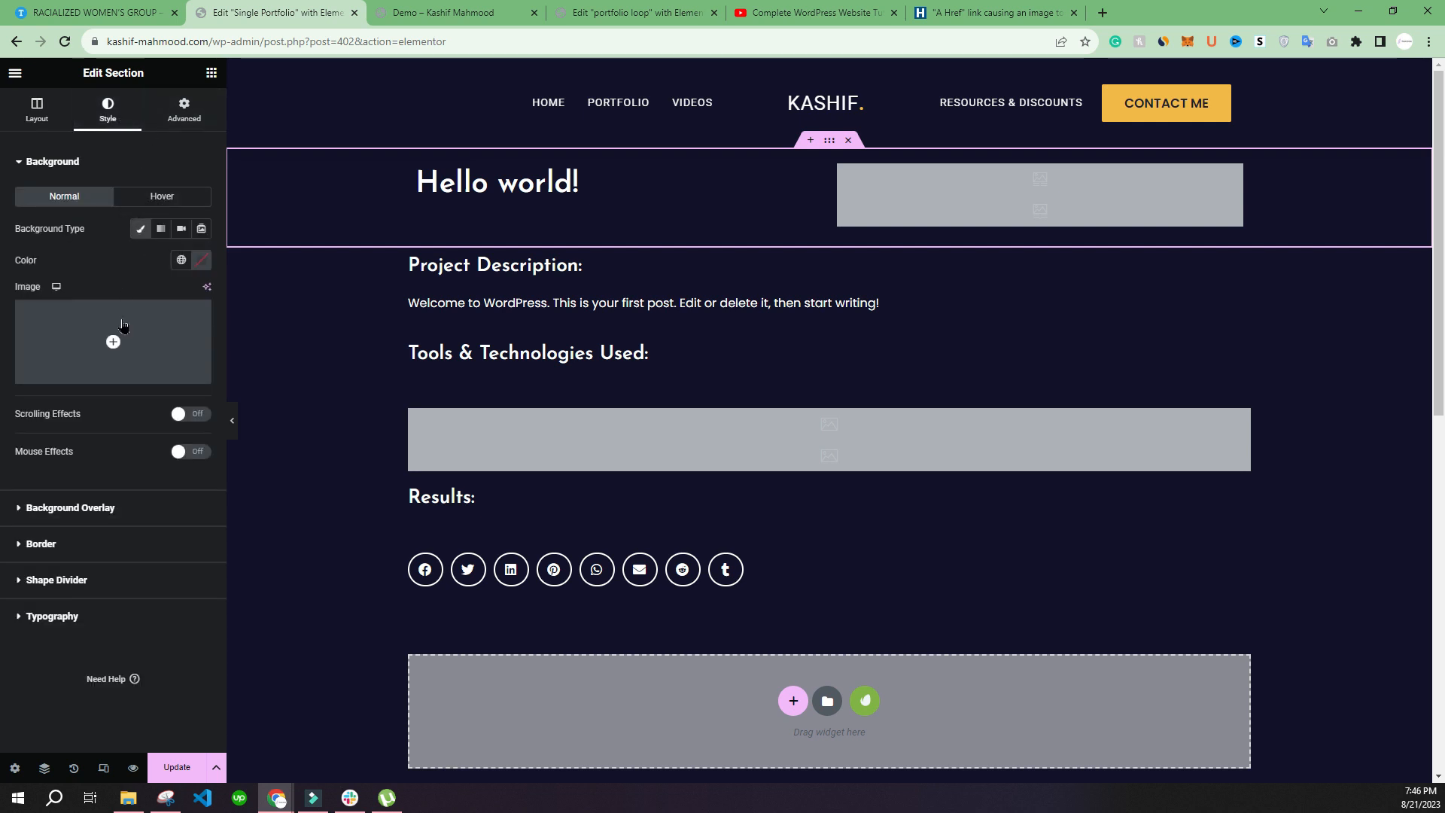
{"action": "left_click", "coordinate": [124, 377]}
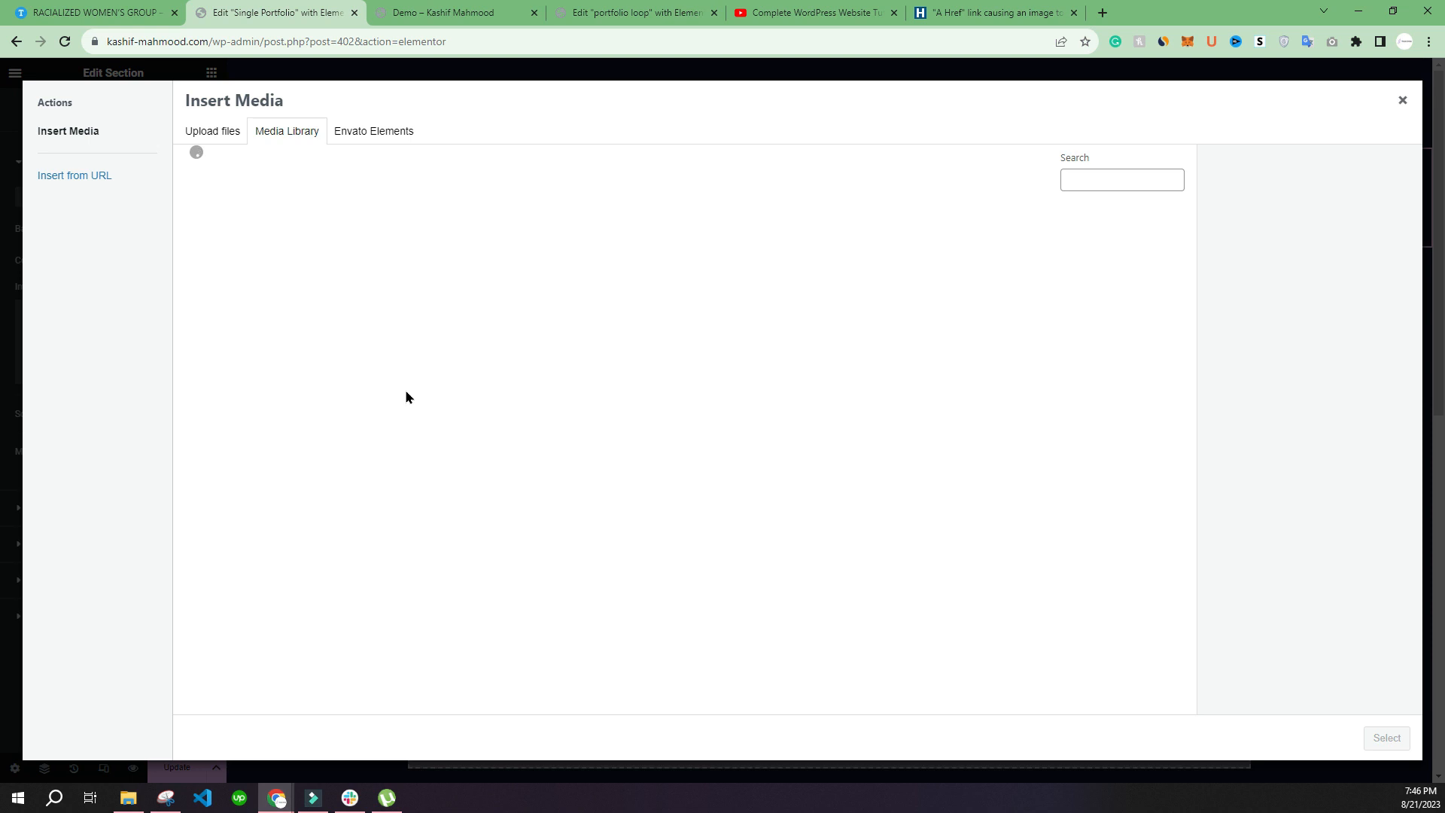
{"action": "left_click", "coordinate": [229, 252]}
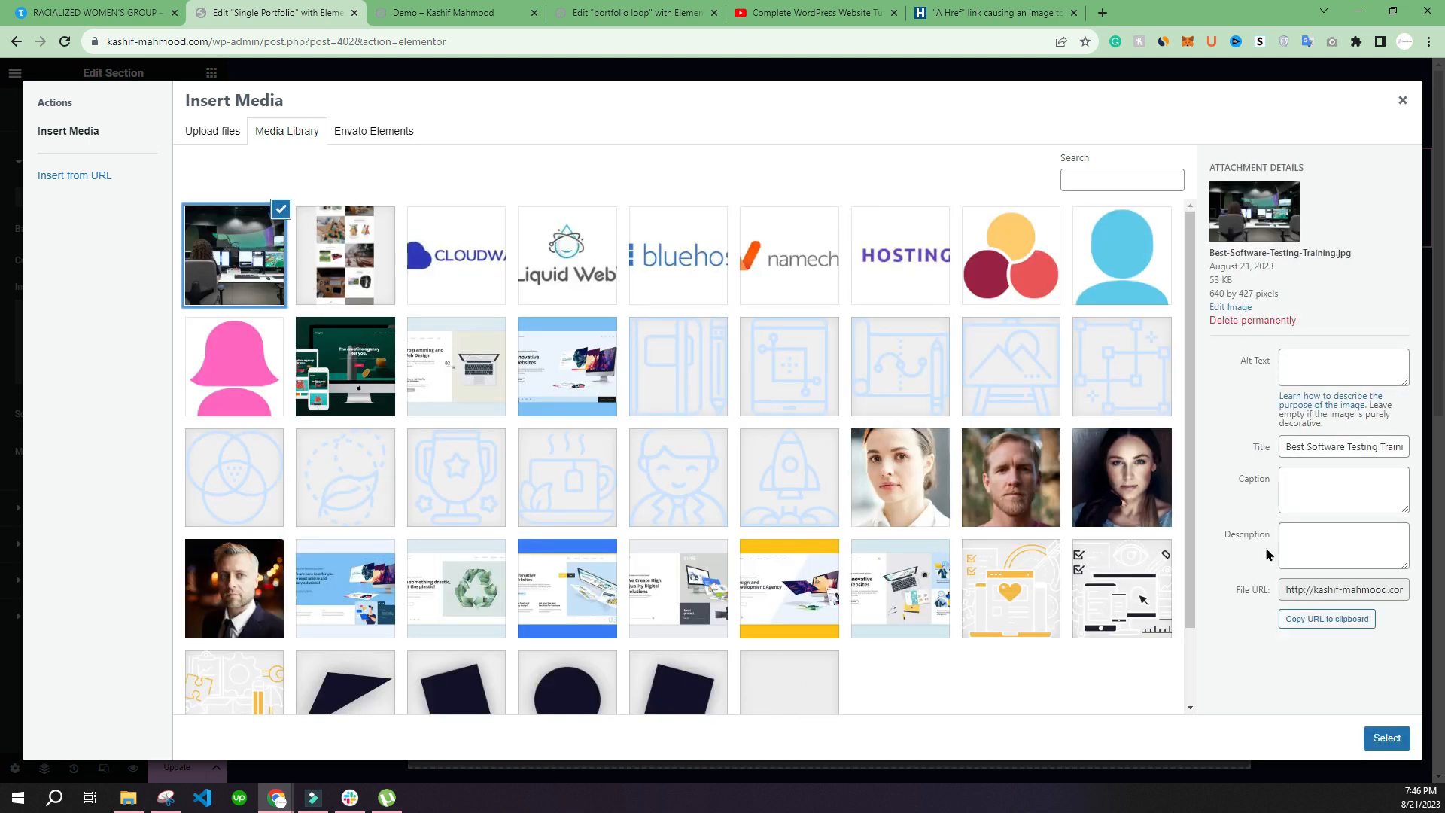
{"action": "left_click", "coordinate": [1395, 742]}
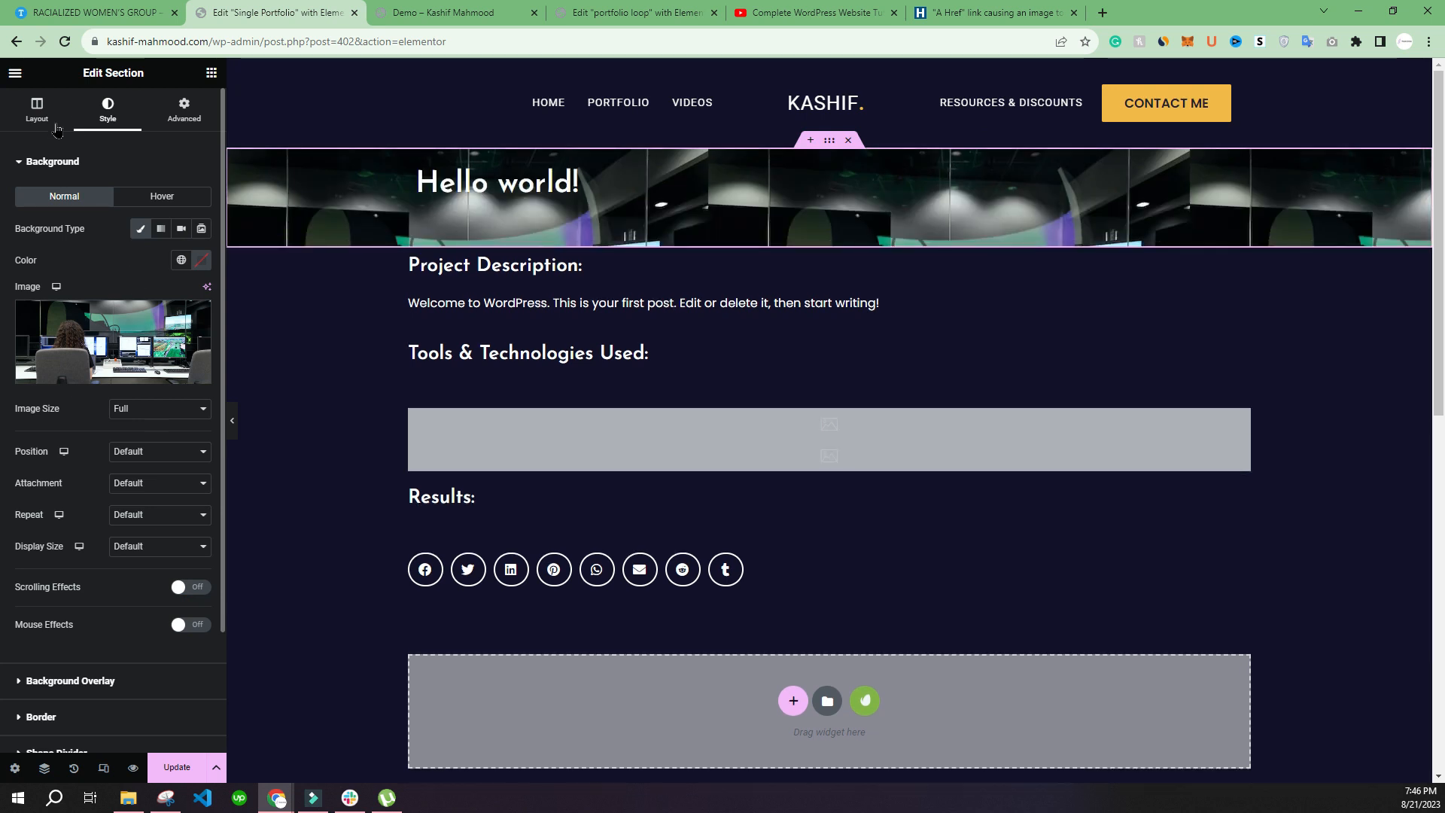
Set the header section's height to Min Height with a minimum of 400 px
{"action": "left_click", "coordinate": [55, 124]}
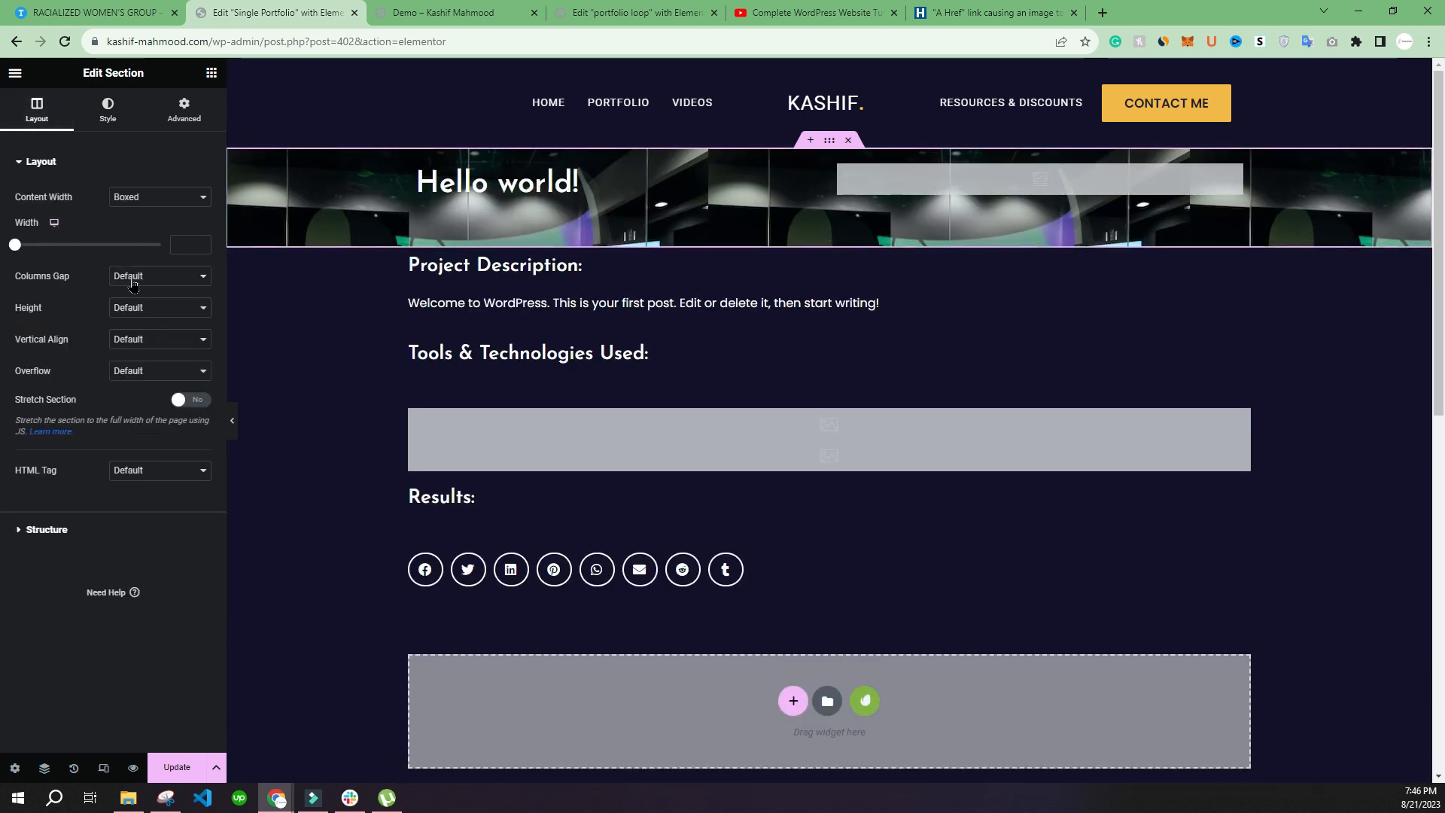
{"action": "left_click", "coordinate": [148, 315]}
{"action": "left_click", "coordinate": [172, 345]}
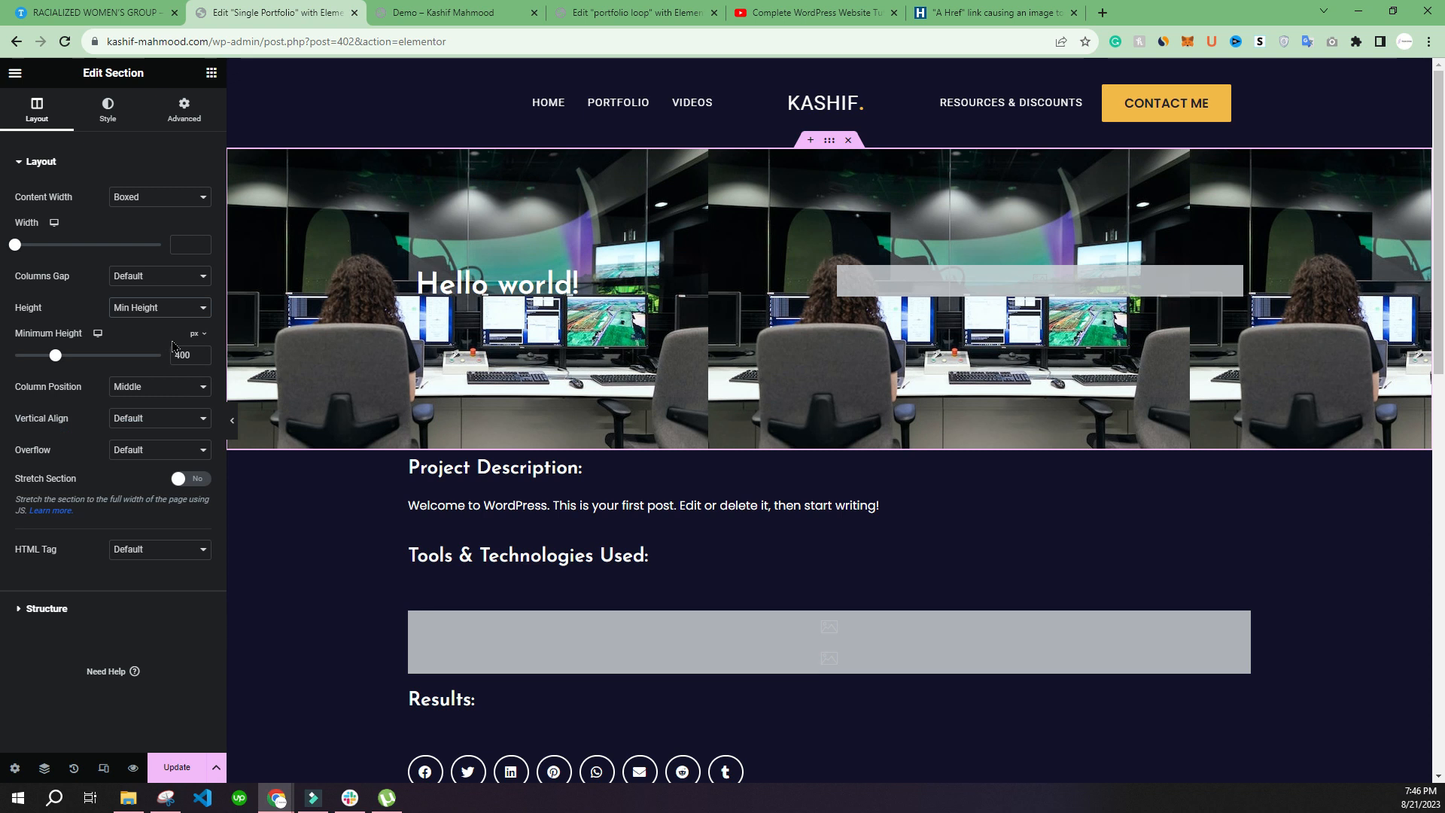
Set the header background image to No-repeat, Cover display size and Center Center position
{"action": "left_click", "coordinate": [111, 120]}
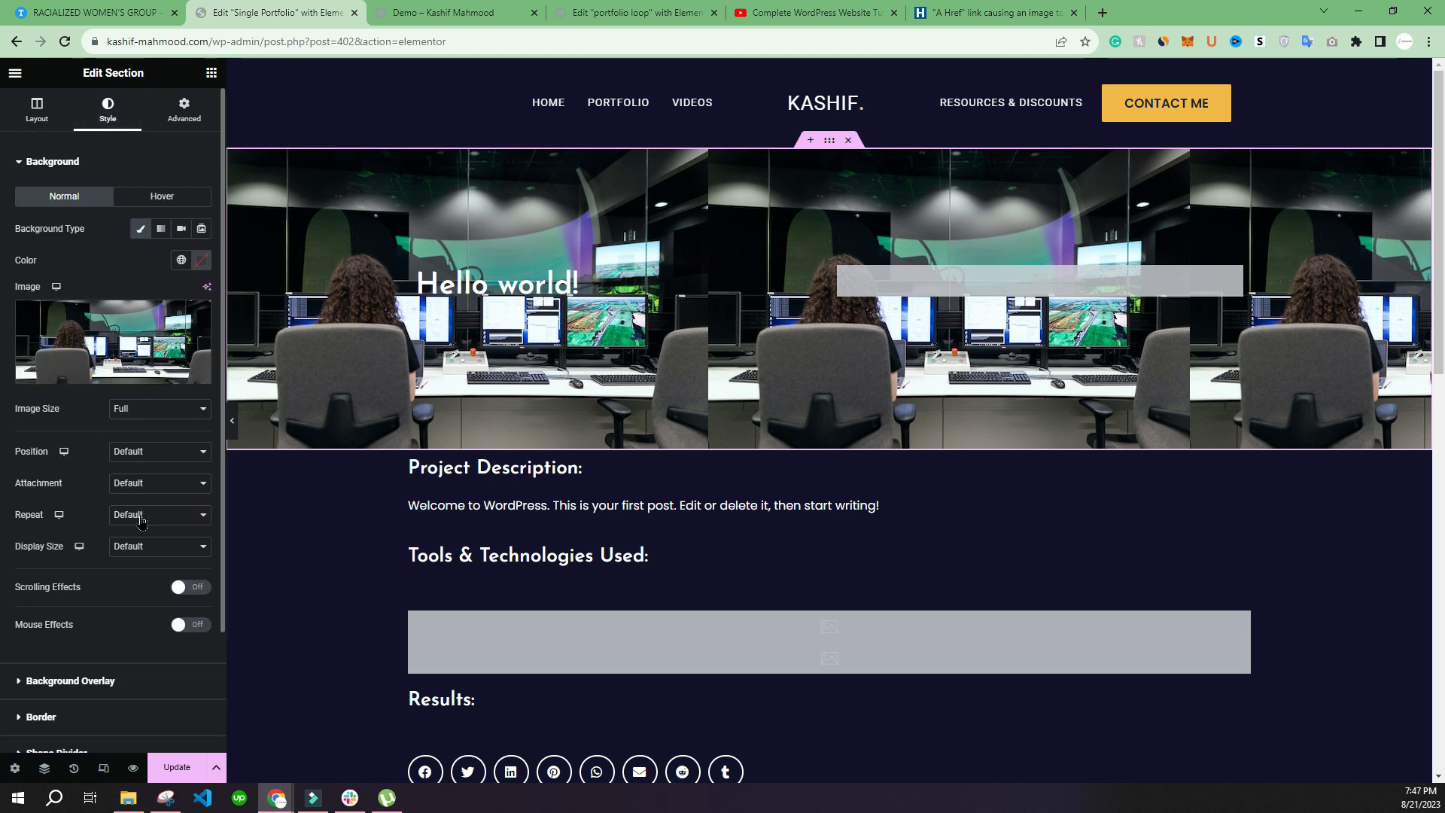
{"action": "left_click", "coordinate": [141, 517]}
{"action": "left_click", "coordinate": [143, 536]}
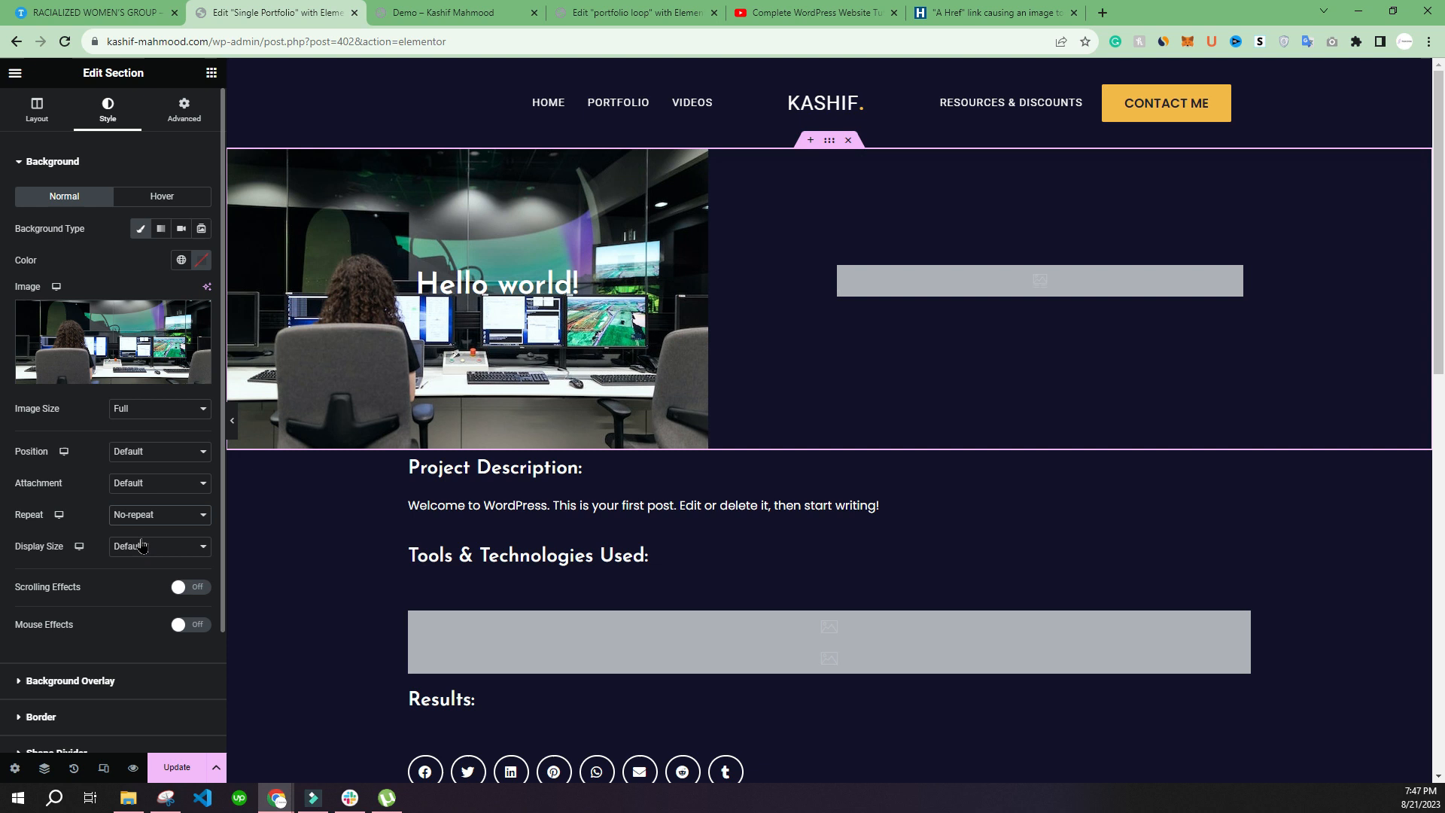
{"action": "left_click", "coordinate": [142, 546]}
{"action": "left_click", "coordinate": [142, 588]}
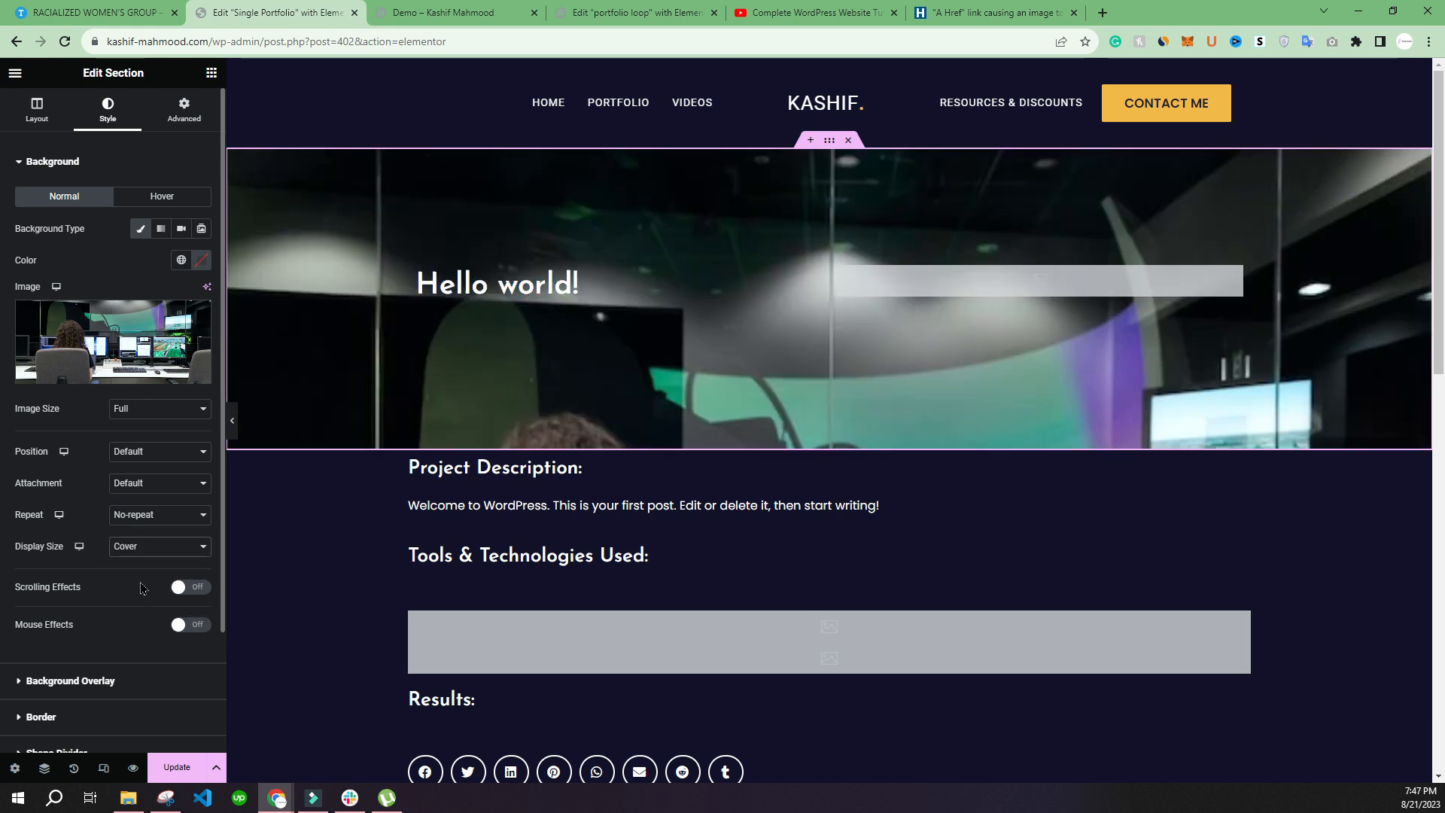
{"action": "left_click", "coordinate": [132, 455]}
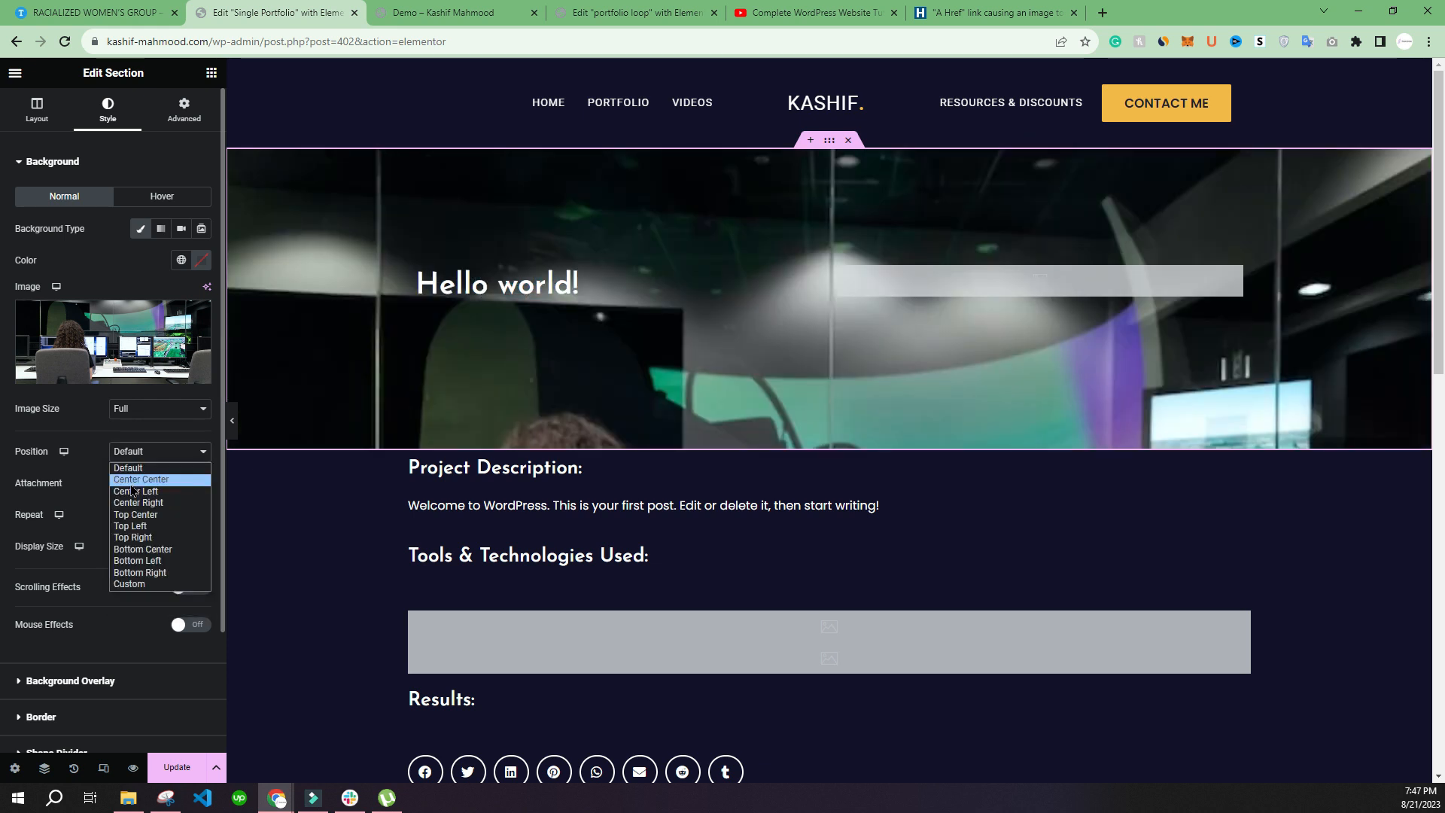
{"action": "left_click", "coordinate": [132, 481]}
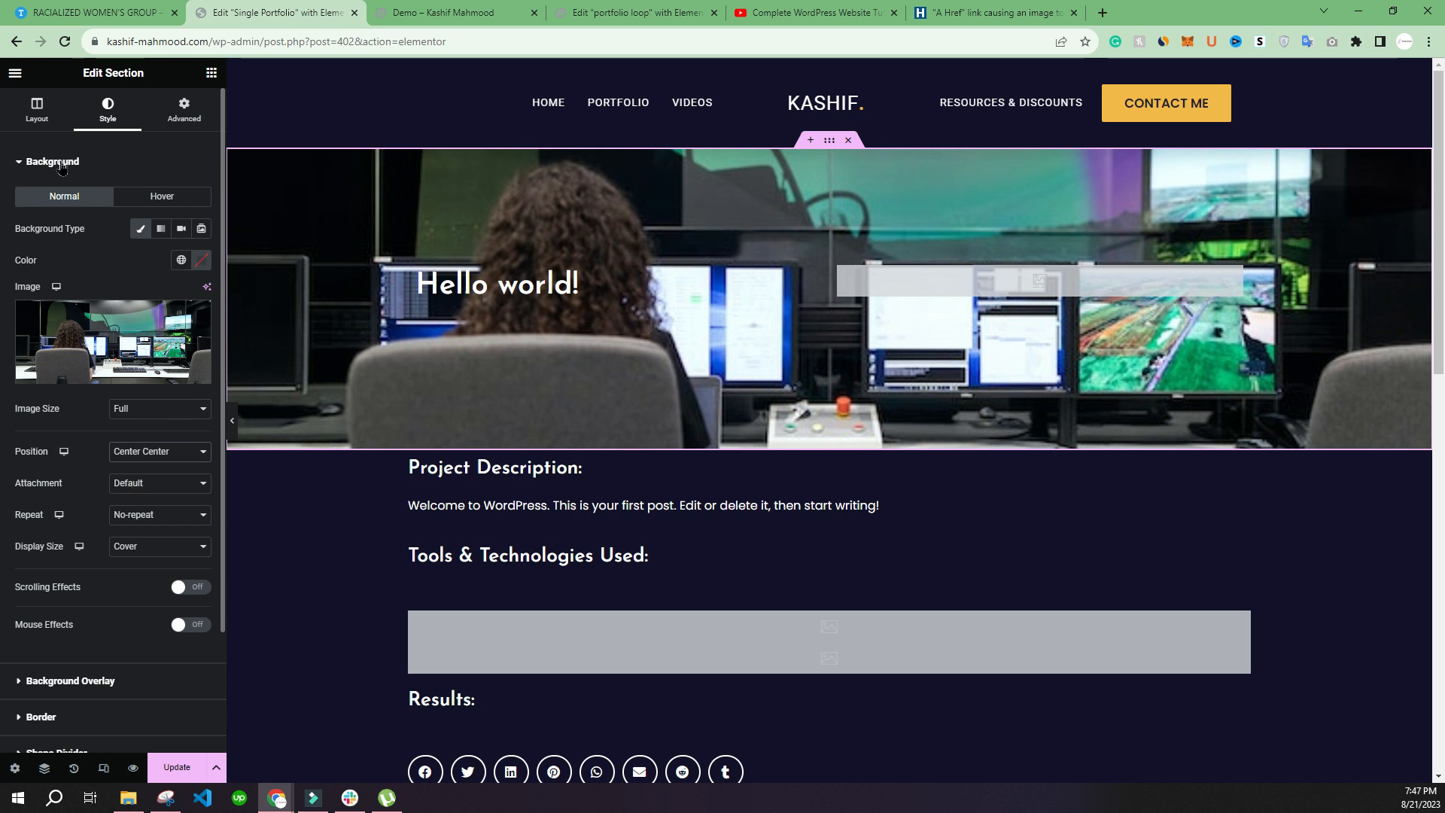
Give the header section a classic background overlay coloured black (#000000) and update the template
{"action": "left_click", "coordinate": [62, 166]}
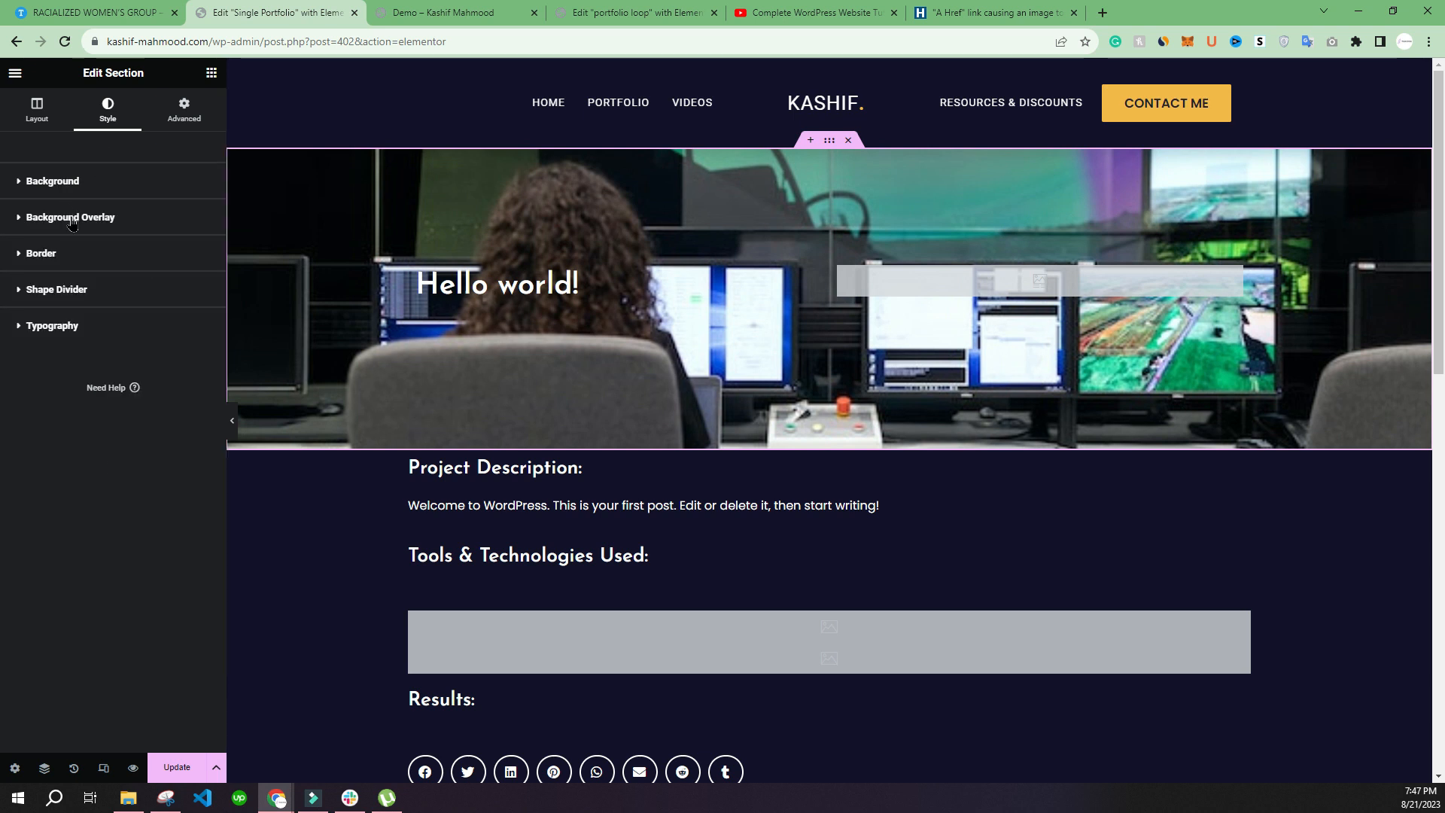
{"action": "left_click", "coordinate": [73, 219]}
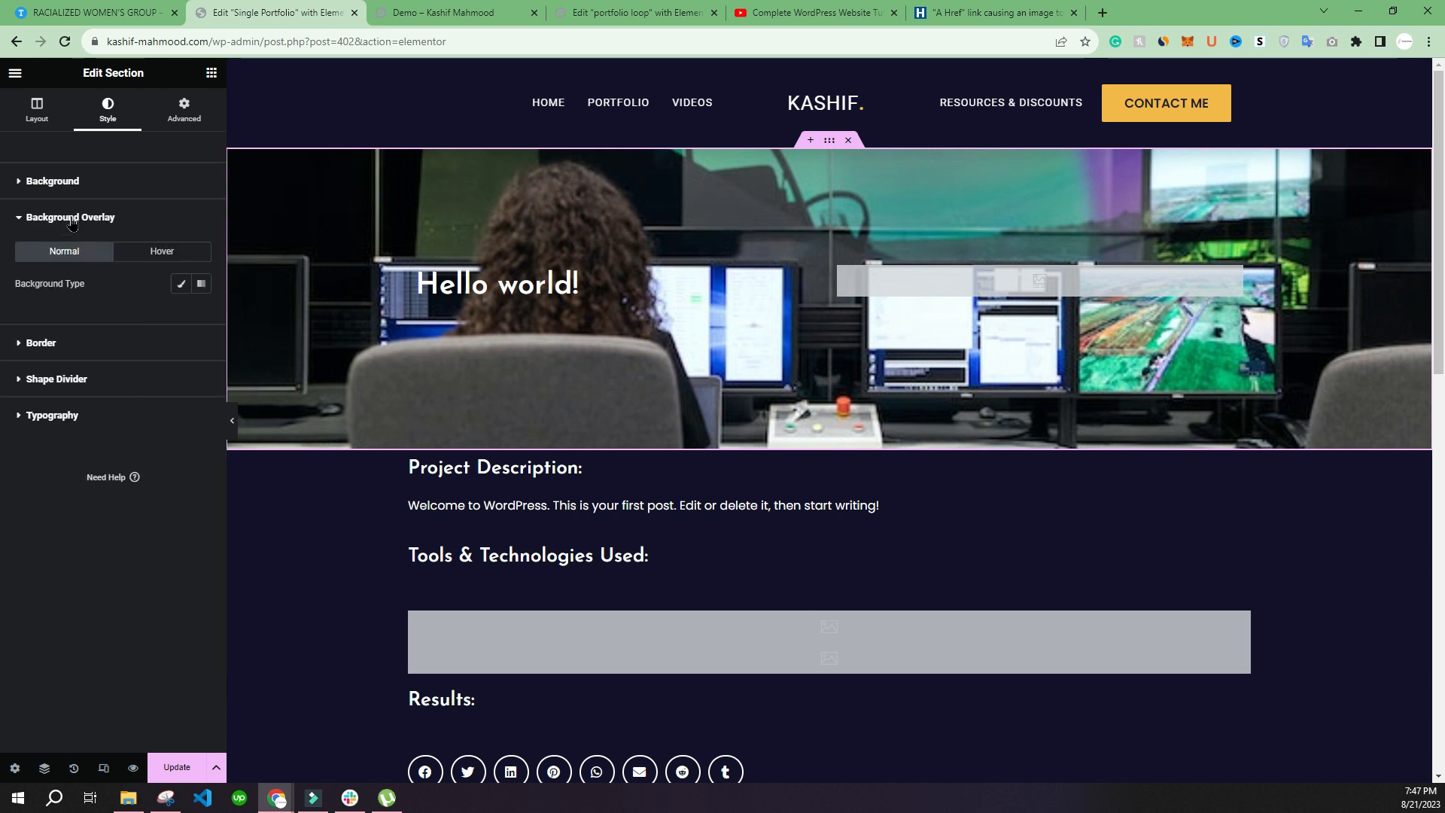
{"action": "left_click", "coordinate": [182, 284]}
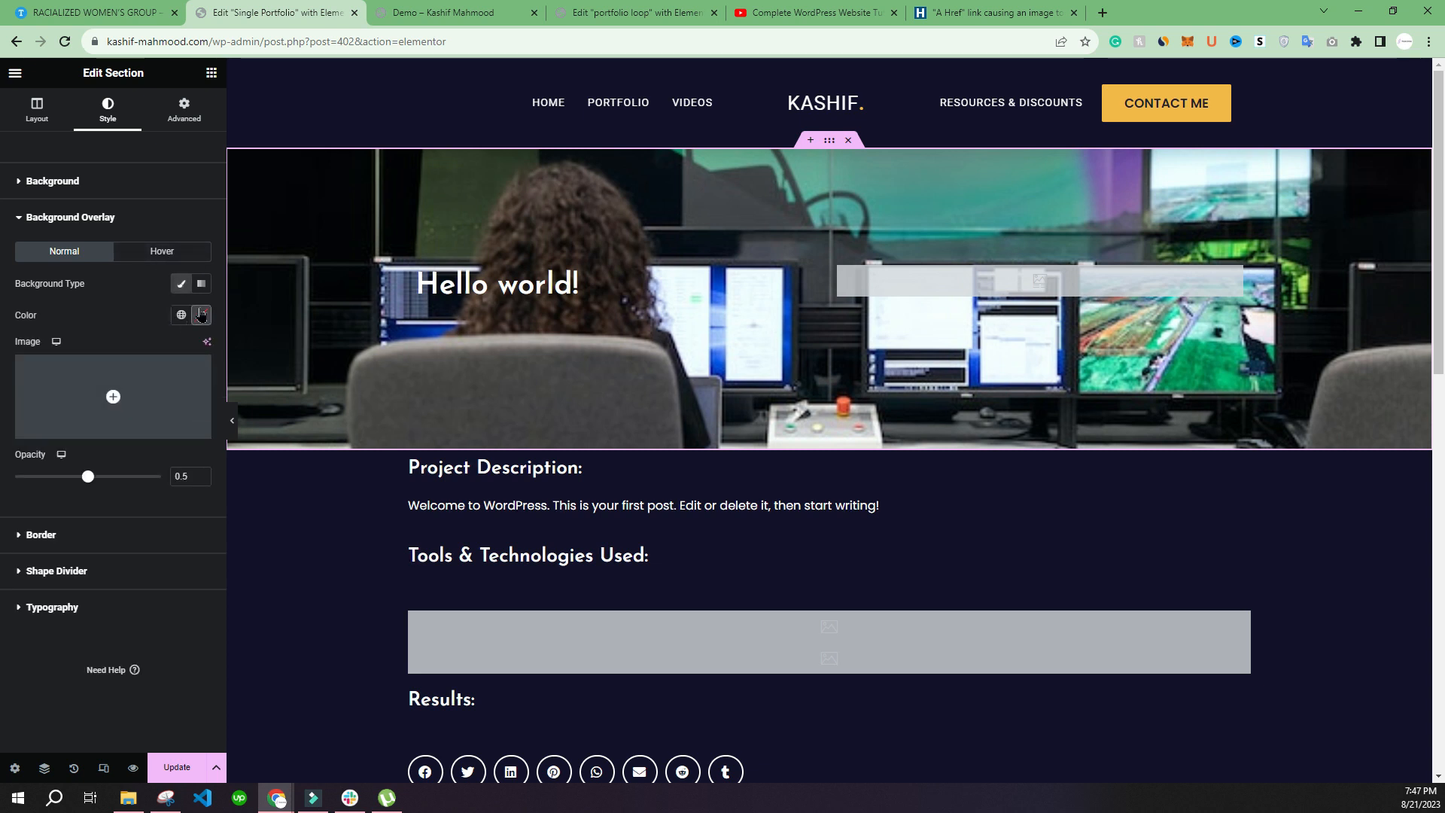
{"action": "left_click", "coordinate": [201, 314]}
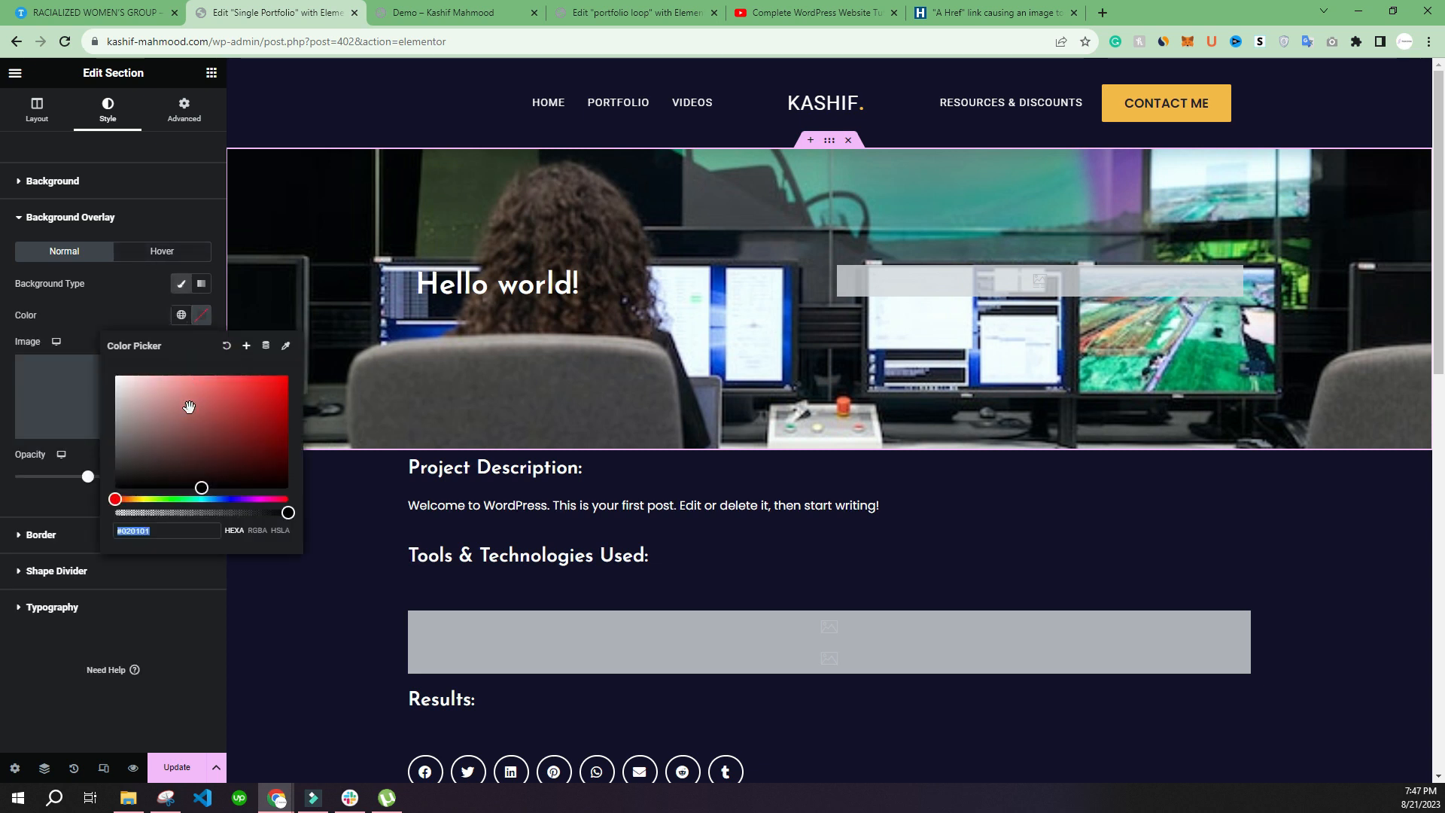
{"action": "left_click_drag", "start_coordinate": [190, 436], "coordinate": [162, 497]}
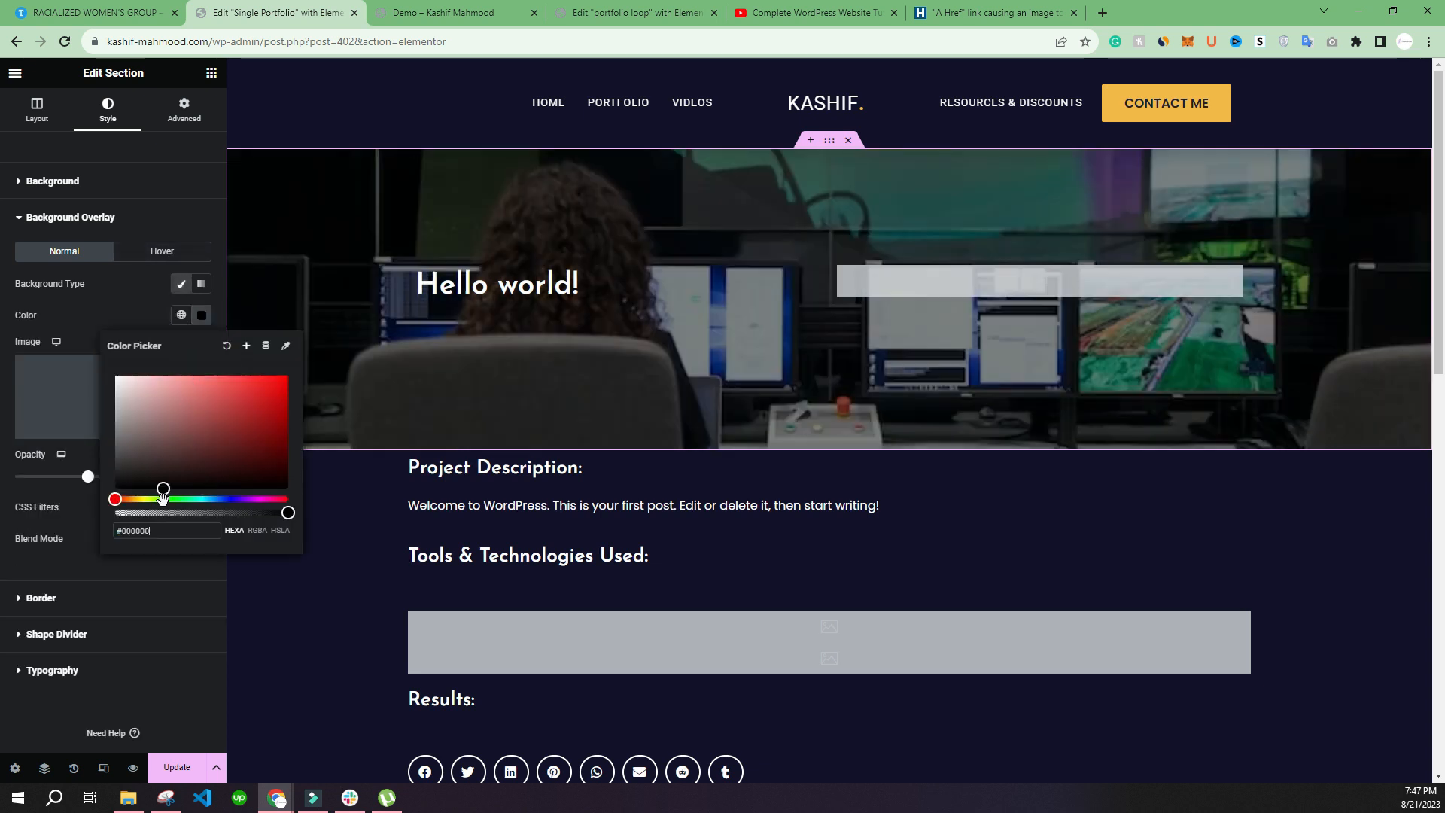
{"action": "left_click", "coordinate": [2, 472]}
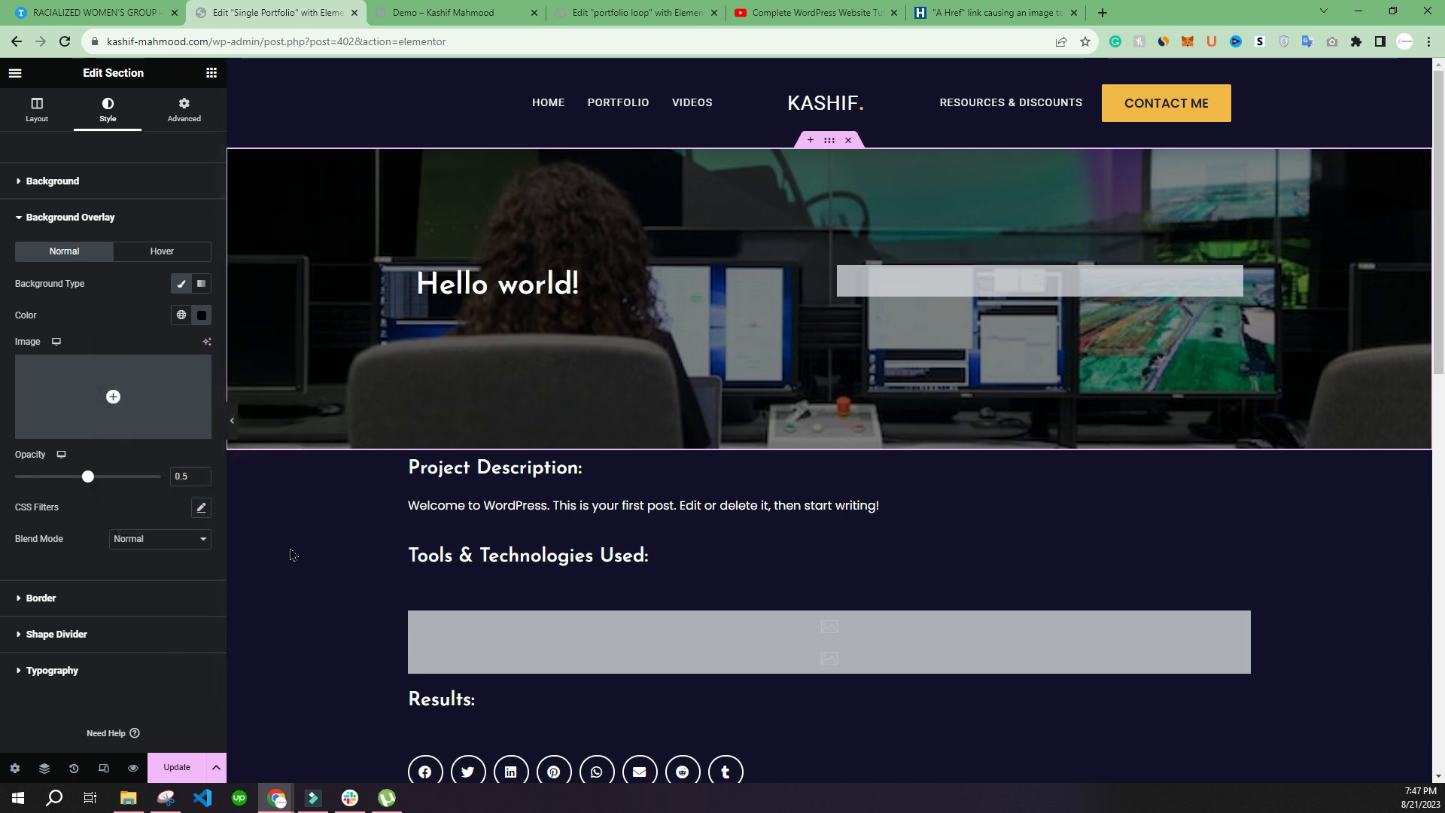
{"action": "left_click", "coordinate": [182, 773]}
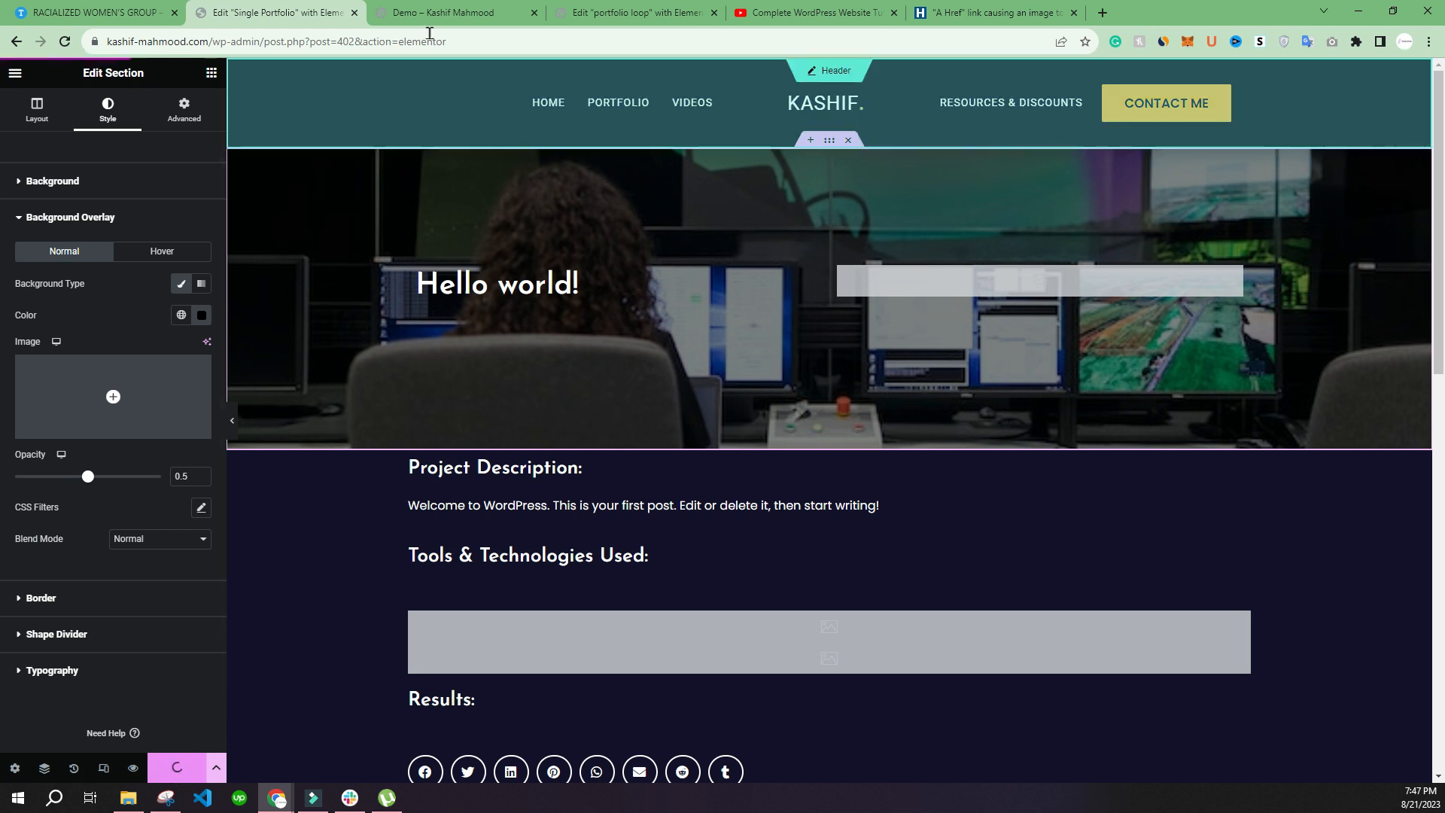
Reload the live Demo portfolio page and examine the header, section spacing and large project image against the template
{"action": "left_click", "coordinate": [431, 12]}
{"action": "left_click", "coordinate": [65, 41]}
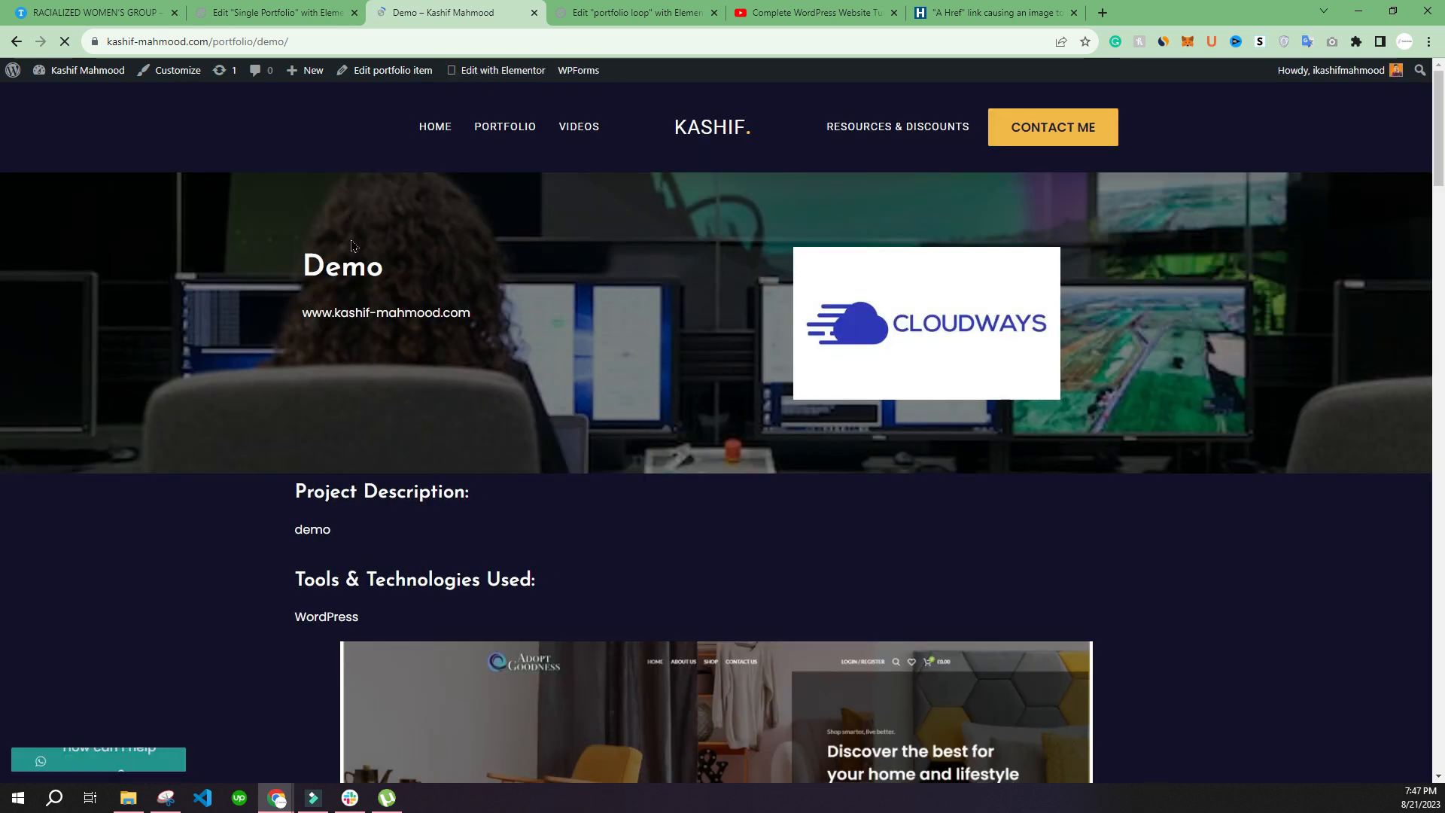
{"action": "scroll", "coordinate": [452, 387], "scroll_direction": "down", "scroll_amount": 3}
{"action": "scroll", "coordinate": [451, 387], "scroll_direction": "up", "scroll_amount": 3}
{"action": "scroll", "coordinate": [451, 387], "scroll_direction": "down", "scroll_amount": 3}
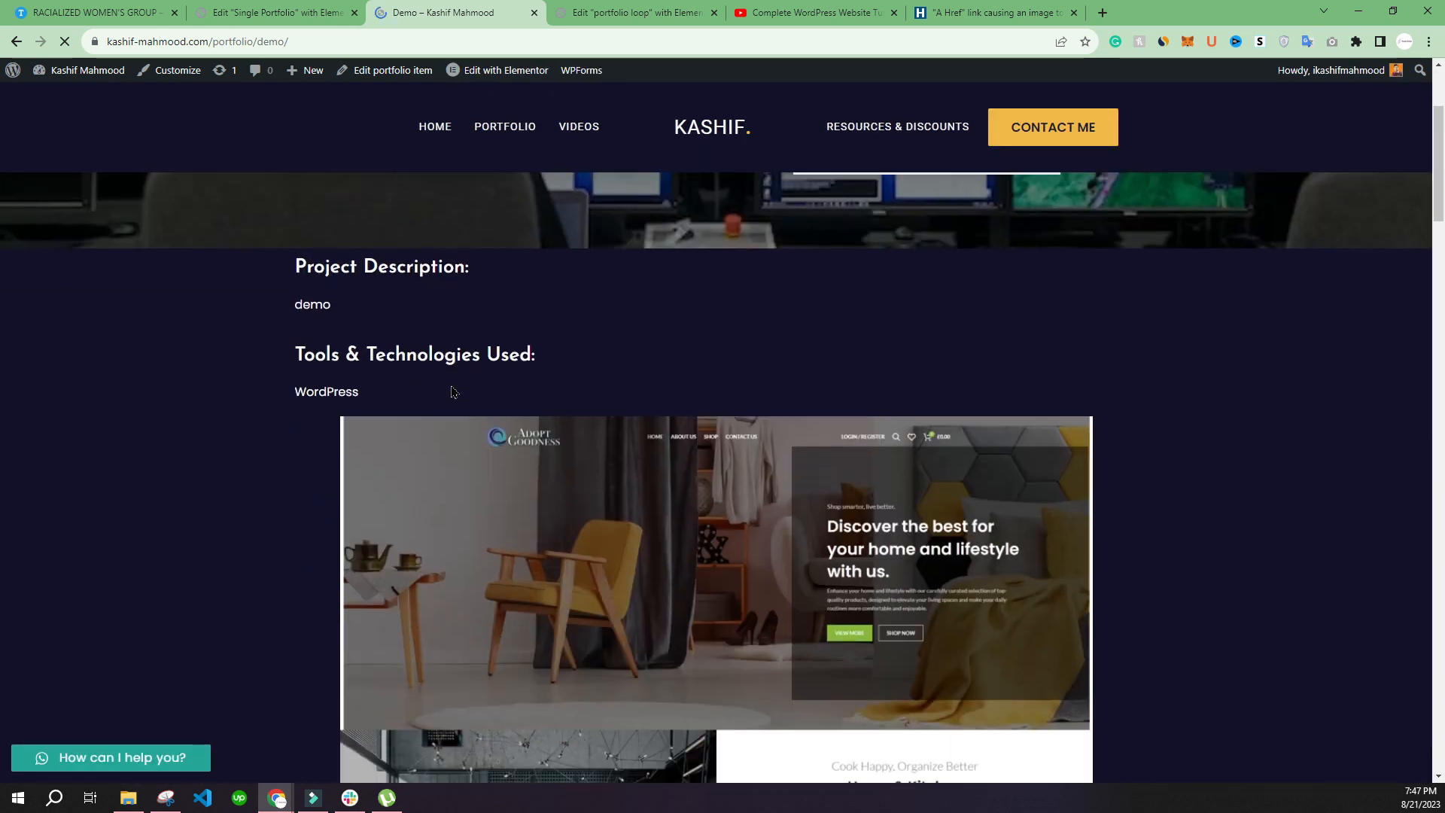
{"action": "scroll", "coordinate": [451, 387], "scroll_direction": "up", "scroll_amount": 3}
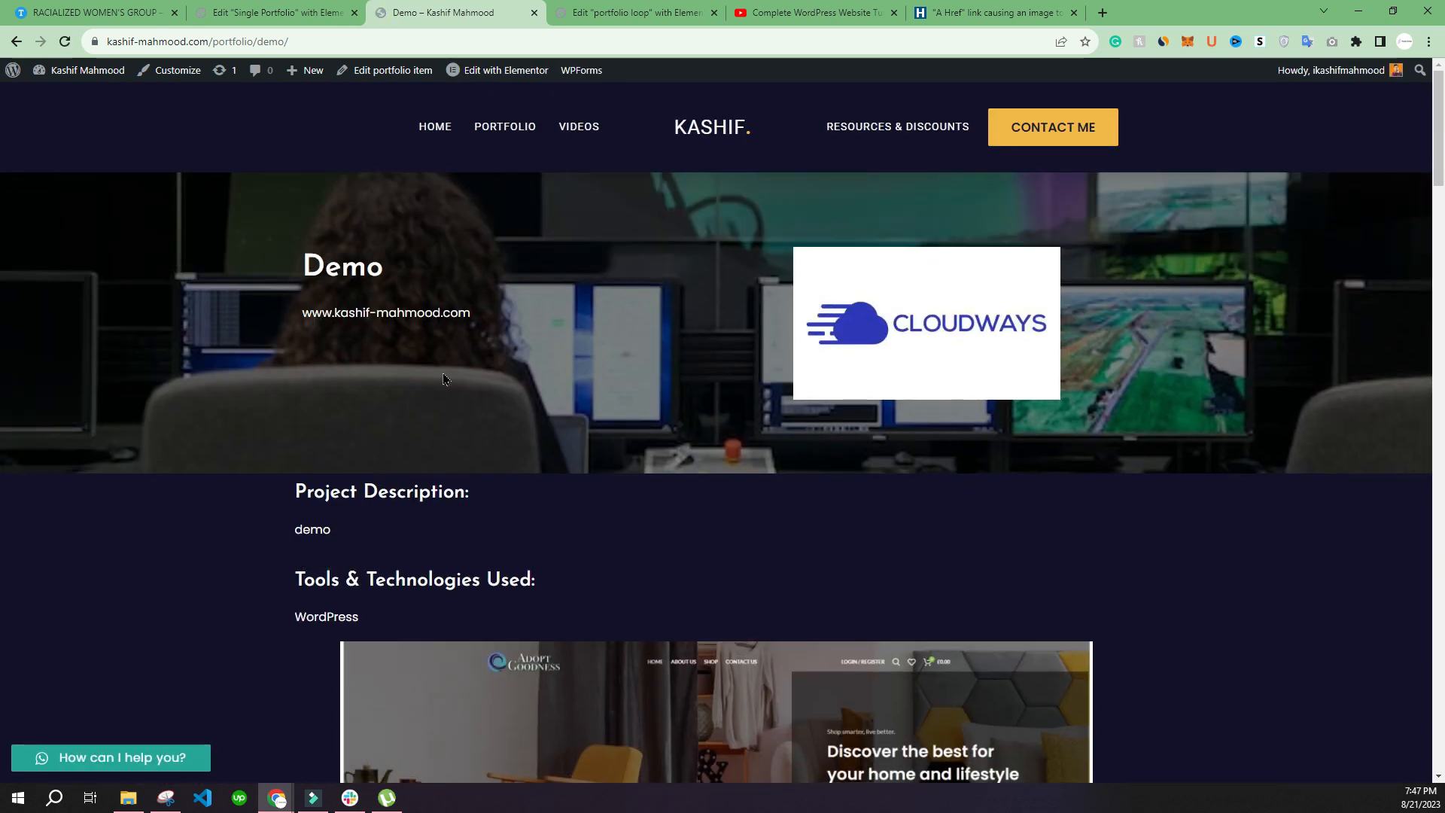
{"action": "left_click", "coordinate": [287, 12]}
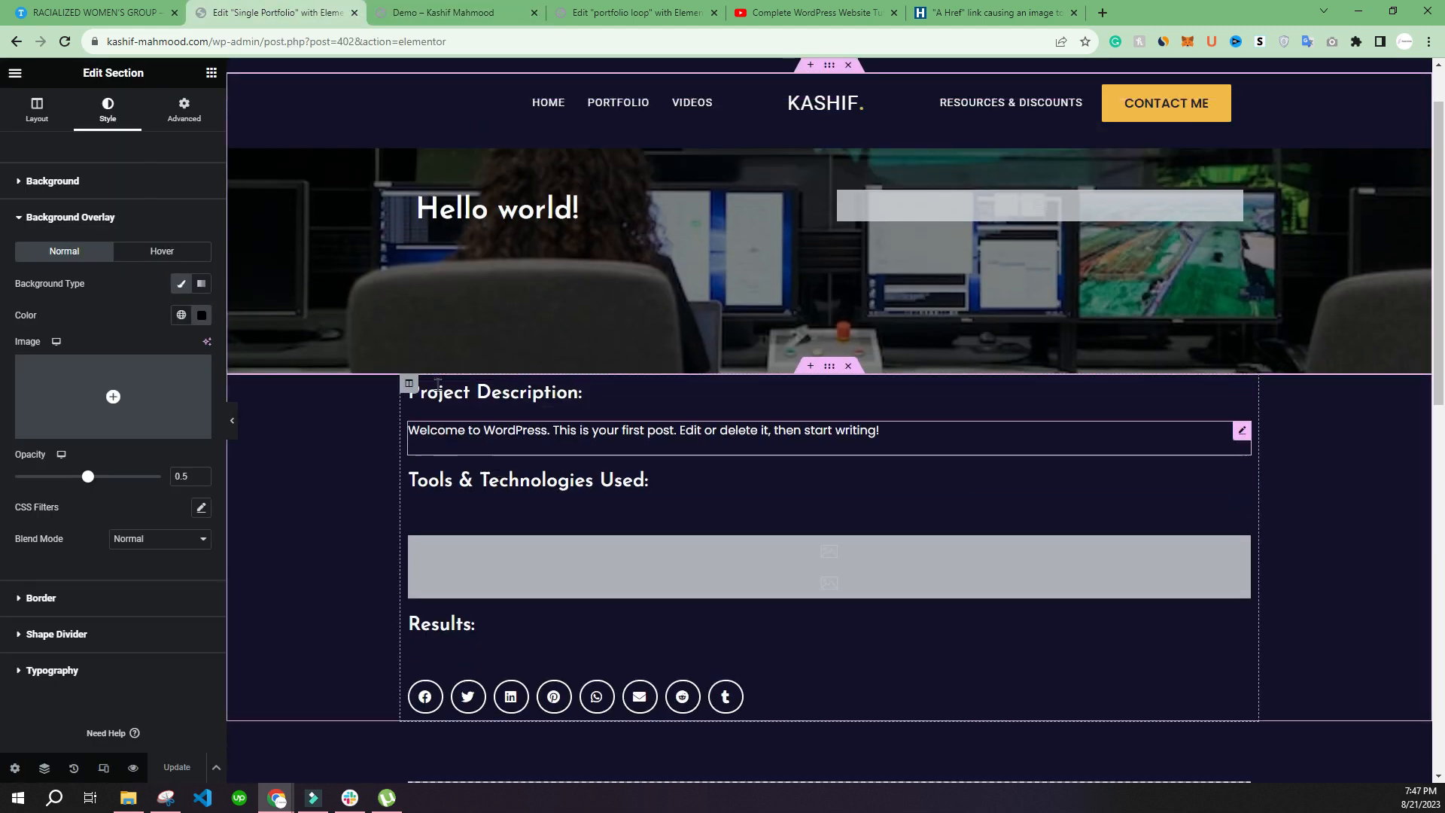
{"action": "left_click", "coordinate": [427, 15]}
{"action": "scroll", "coordinate": [344, 355], "scroll_direction": "down", "scroll_amount": 4}
{"action": "scroll", "coordinate": [344, 355], "scroll_direction": "down", "scroll_amount": 2}
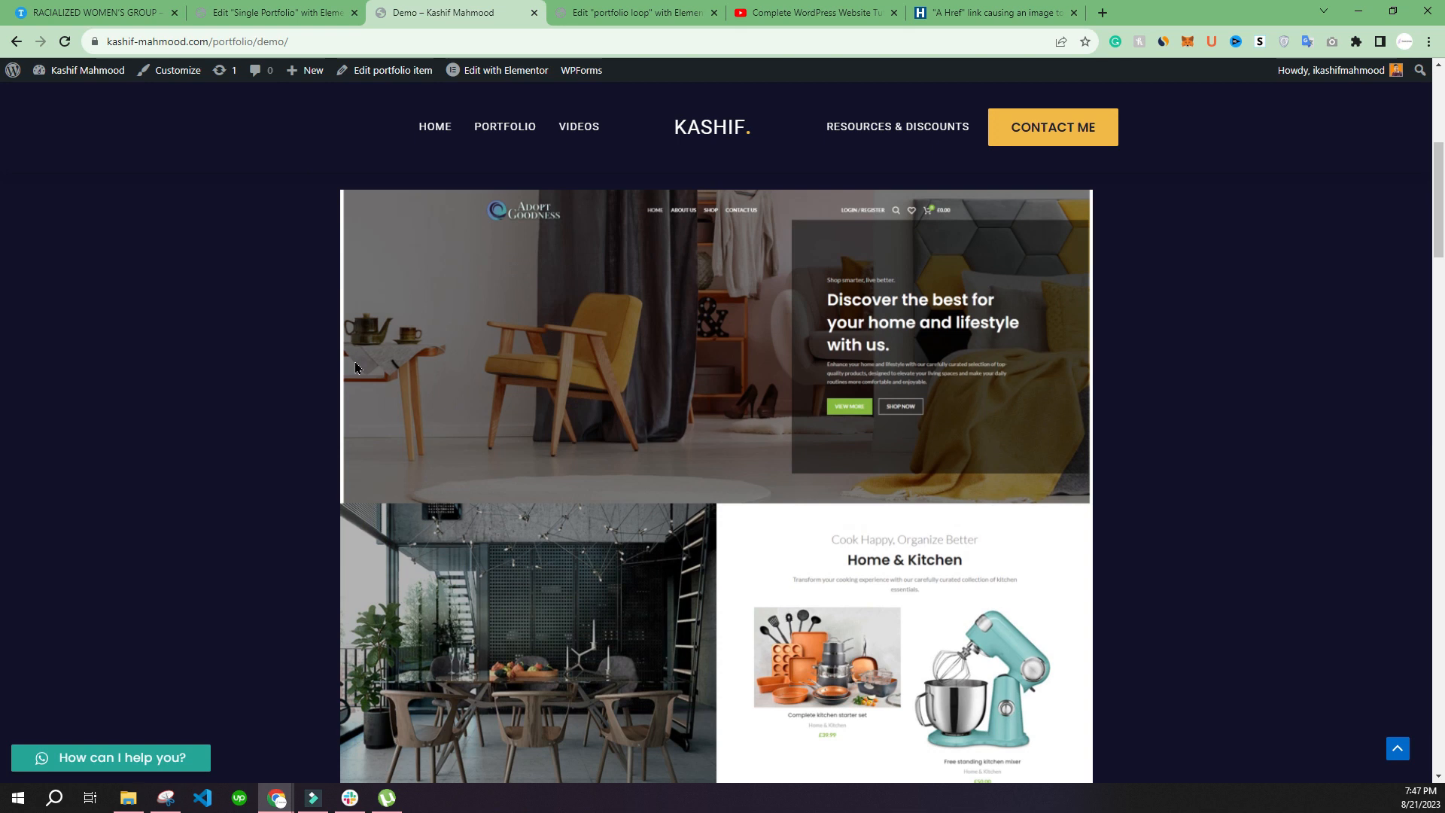
{"action": "scroll", "coordinate": [344, 357], "scroll_direction": "up", "scroll_amount": 2}
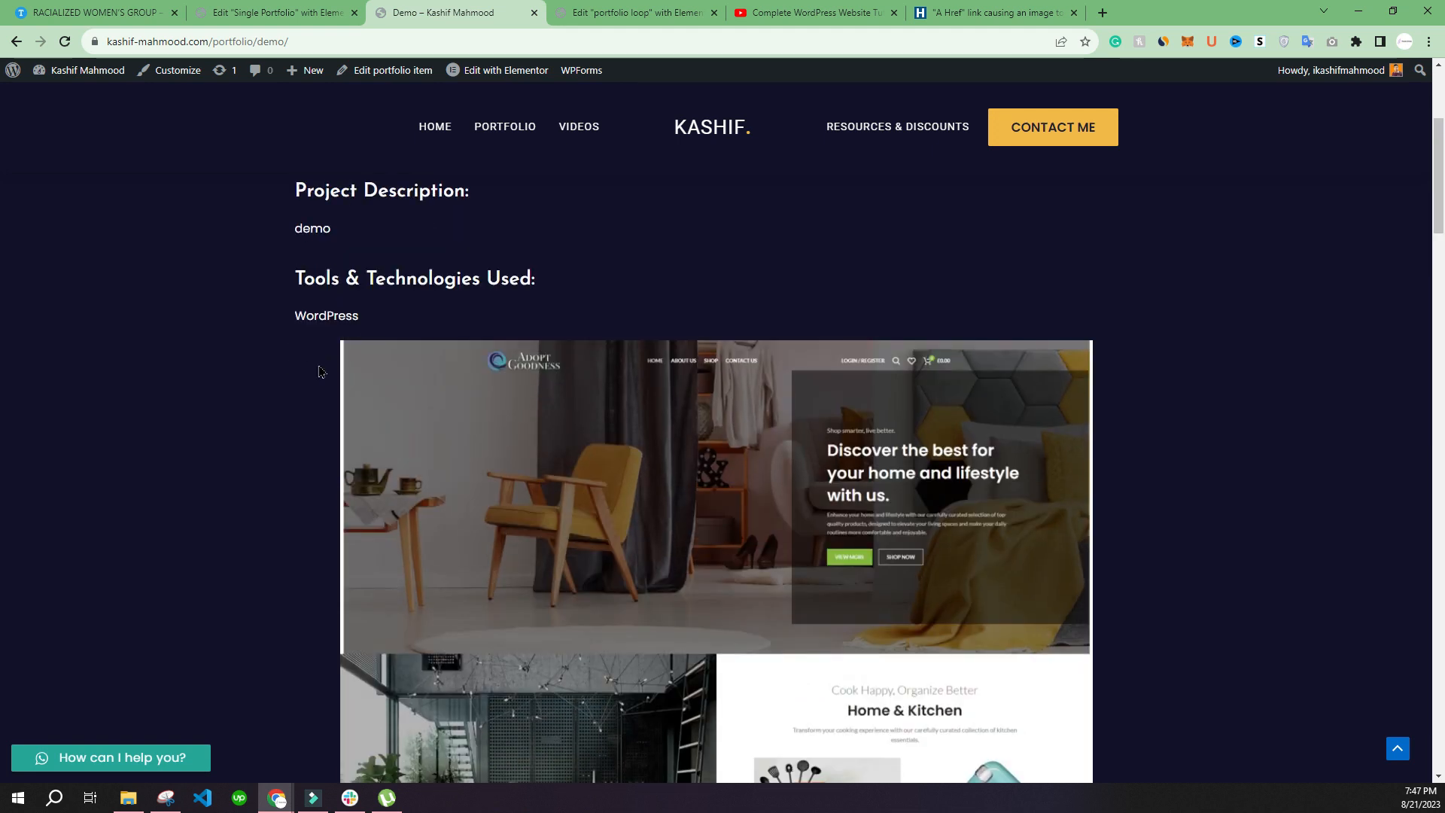
Align the ACF "big image" widget to the left in the "Single Portfolio" template and update it
{"action": "left_click", "coordinate": [275, 13]}
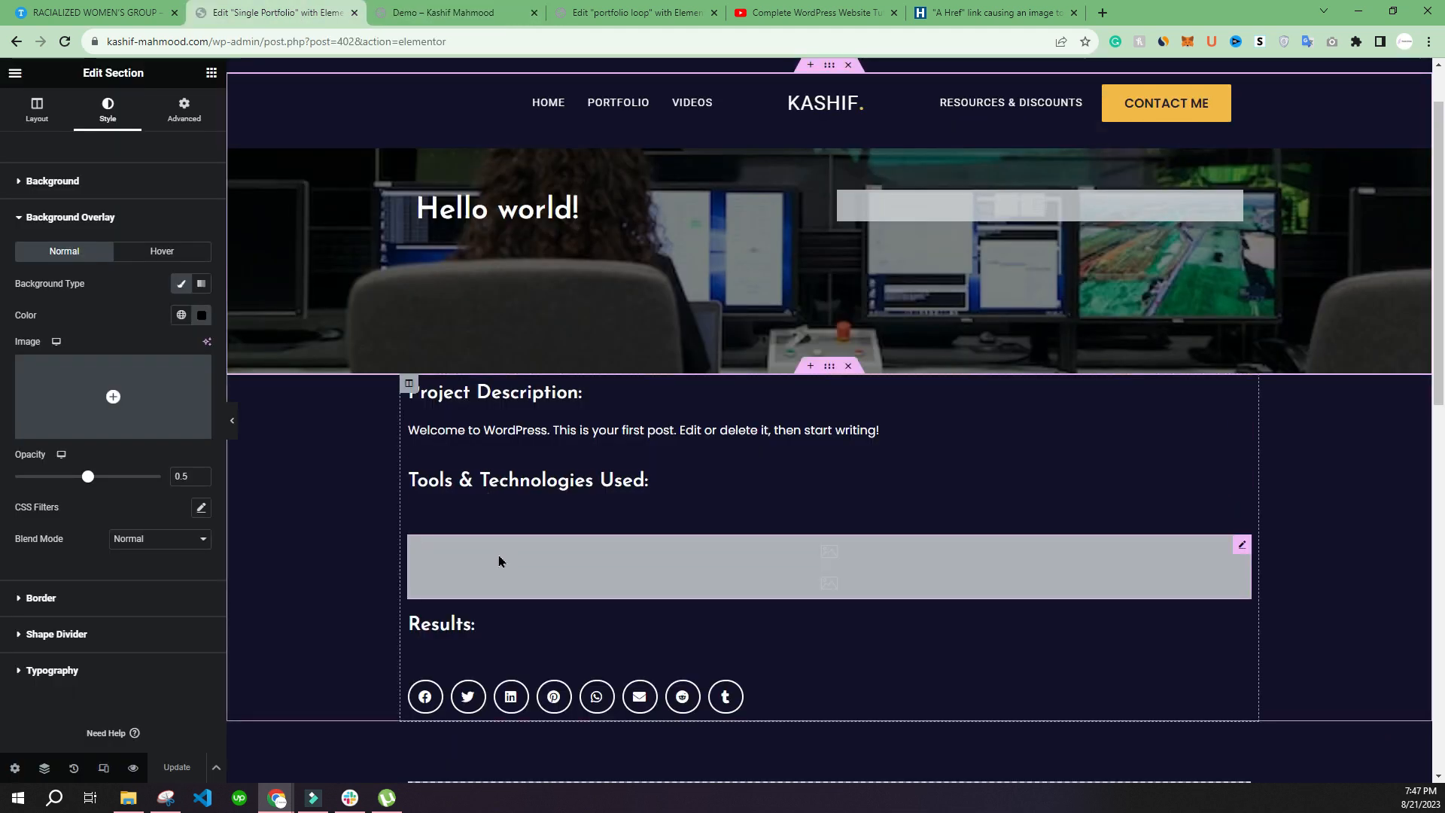
{"action": "left_click", "coordinate": [161, 279]}
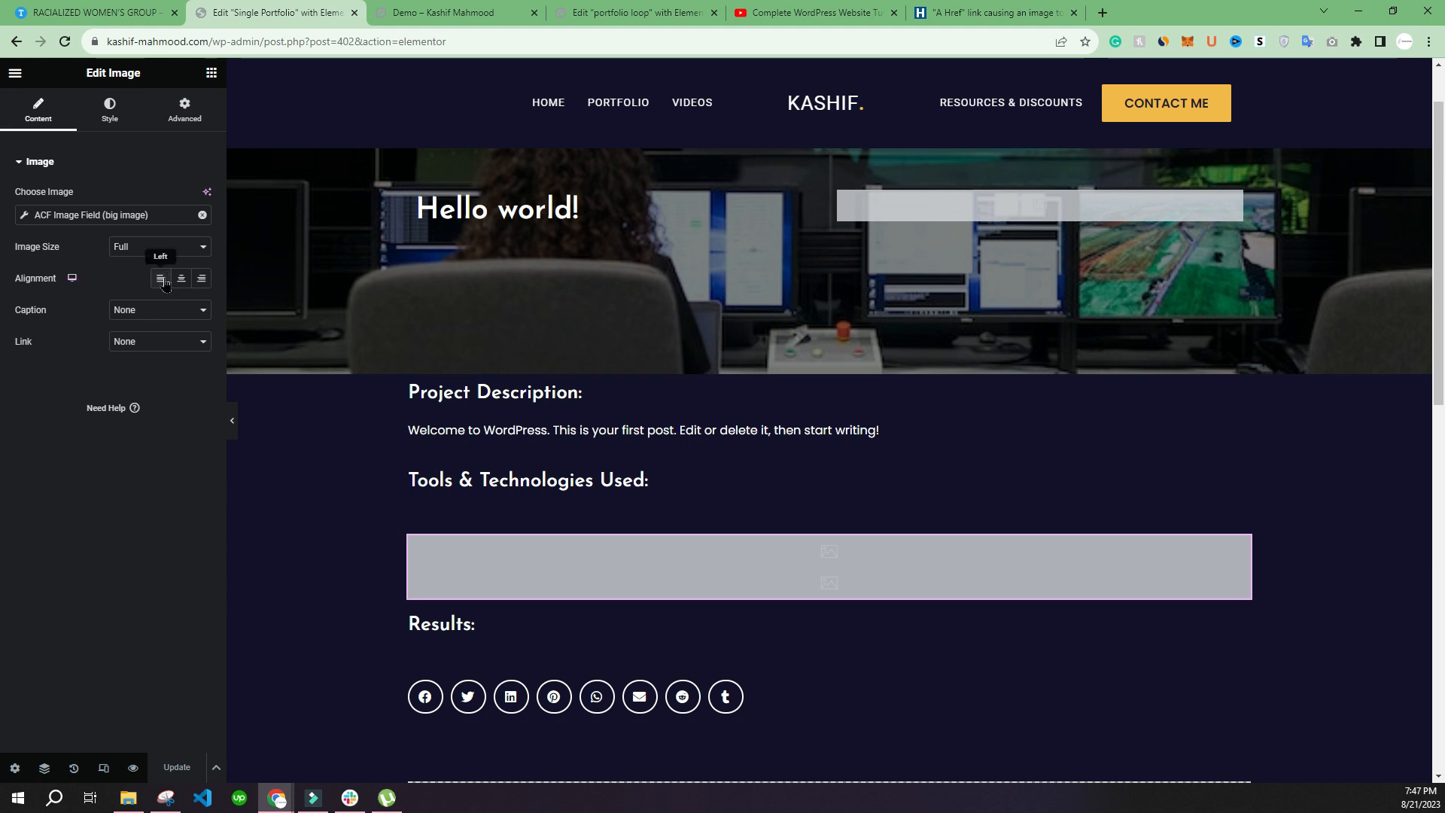
{"action": "left_click", "coordinate": [177, 767]}
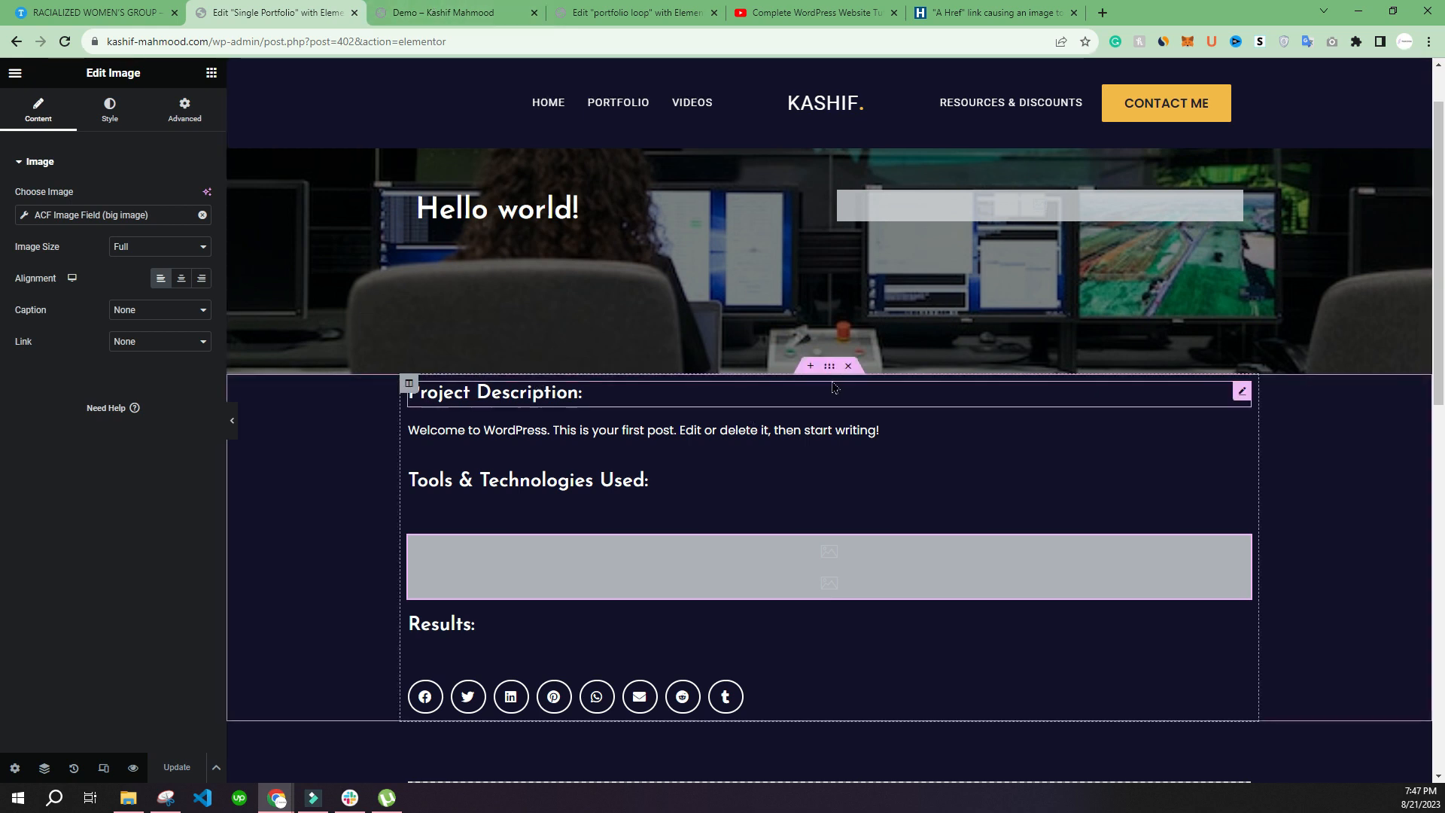
Set the Project Description section's padding to 50 px at the top and 0 on the other sides
{"action": "left_click", "coordinate": [829, 366]}
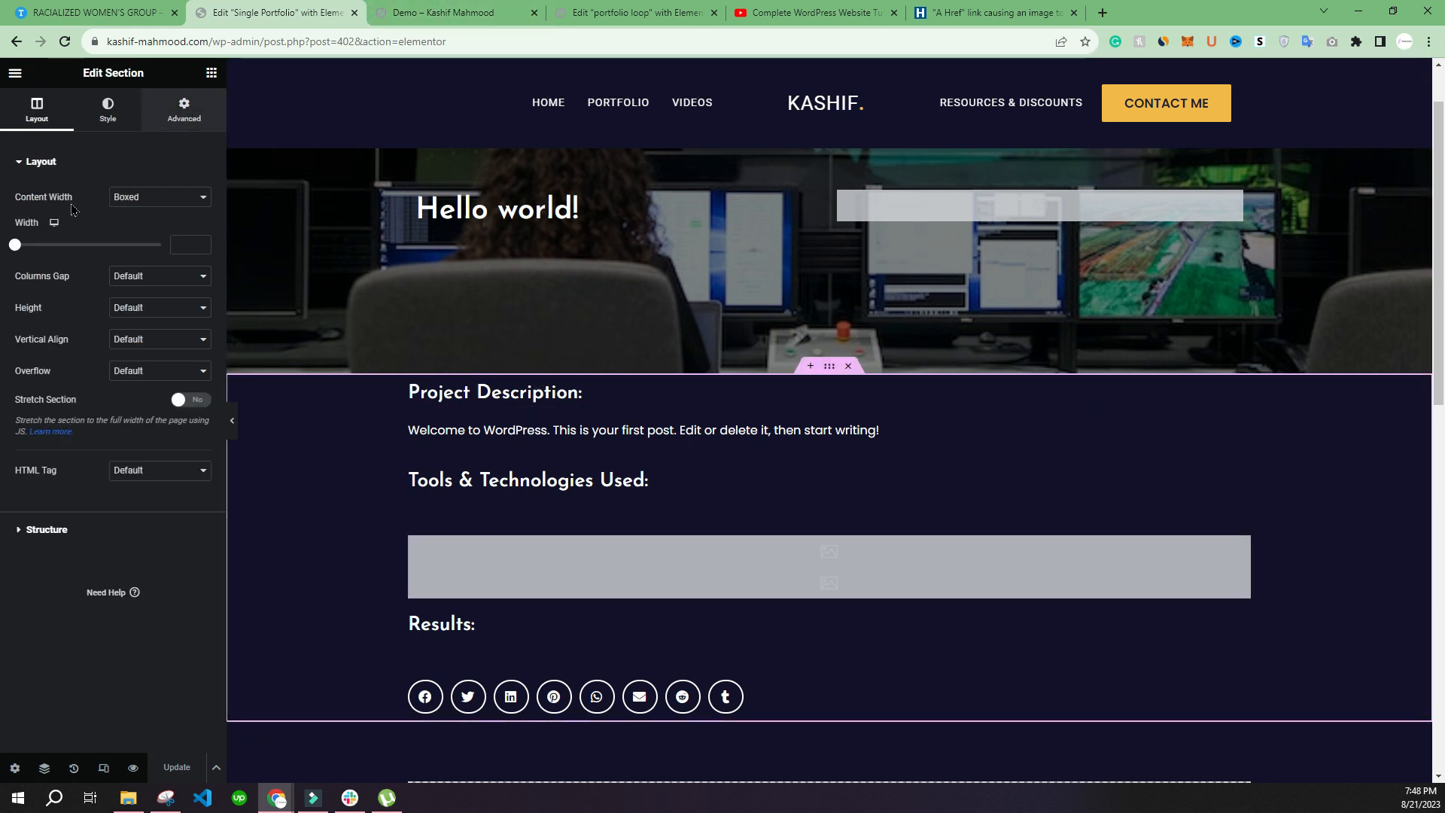
{"action": "left_click", "coordinate": [185, 109]}
{"action": "left_click", "coordinate": [18, 272]}
{"action": "type", "text": "0"}
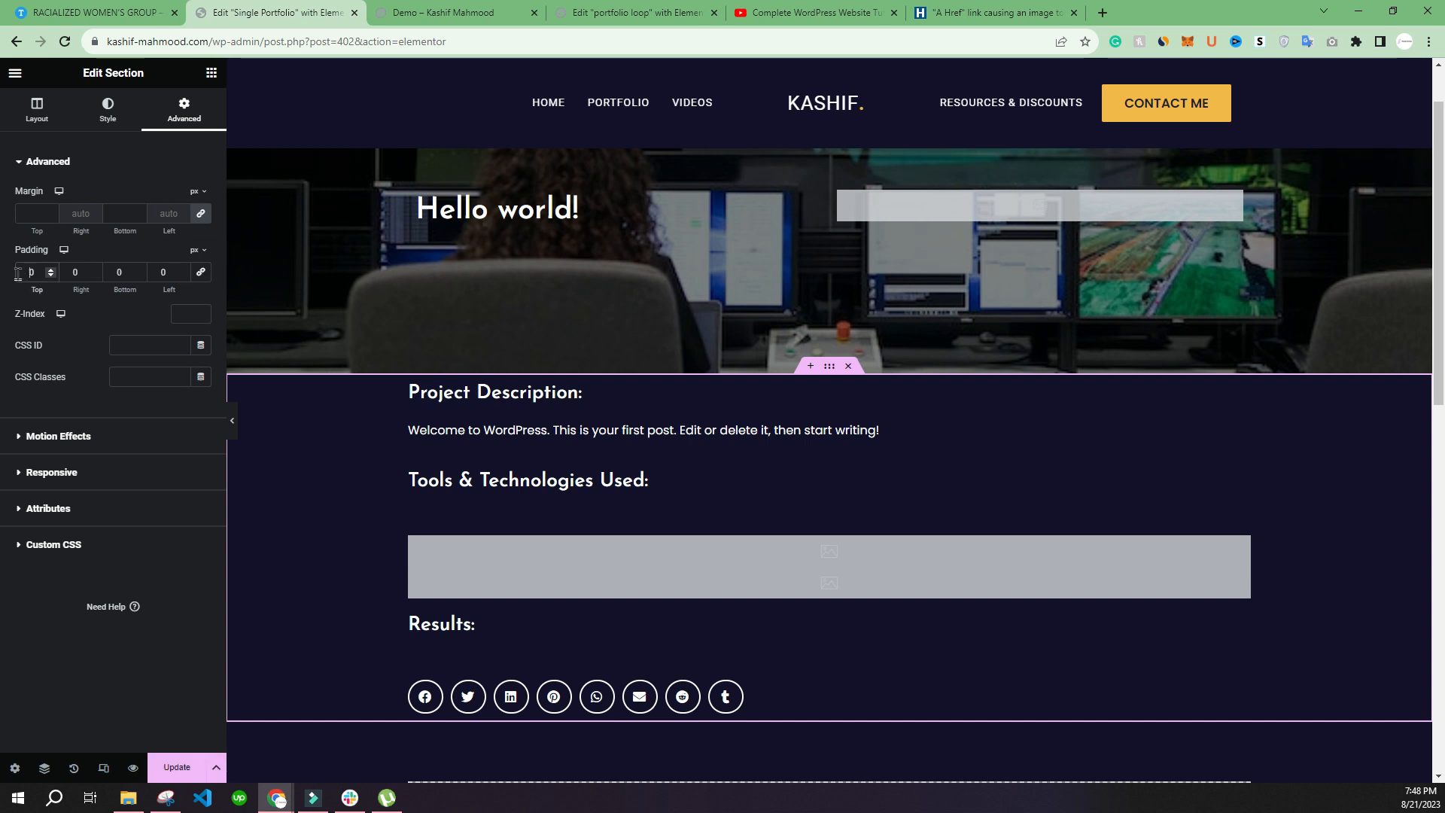
{"action": "type", "text": "1"}
{"action": "key", "text": "BackSpace"}
{"action": "type", "text": "5"}
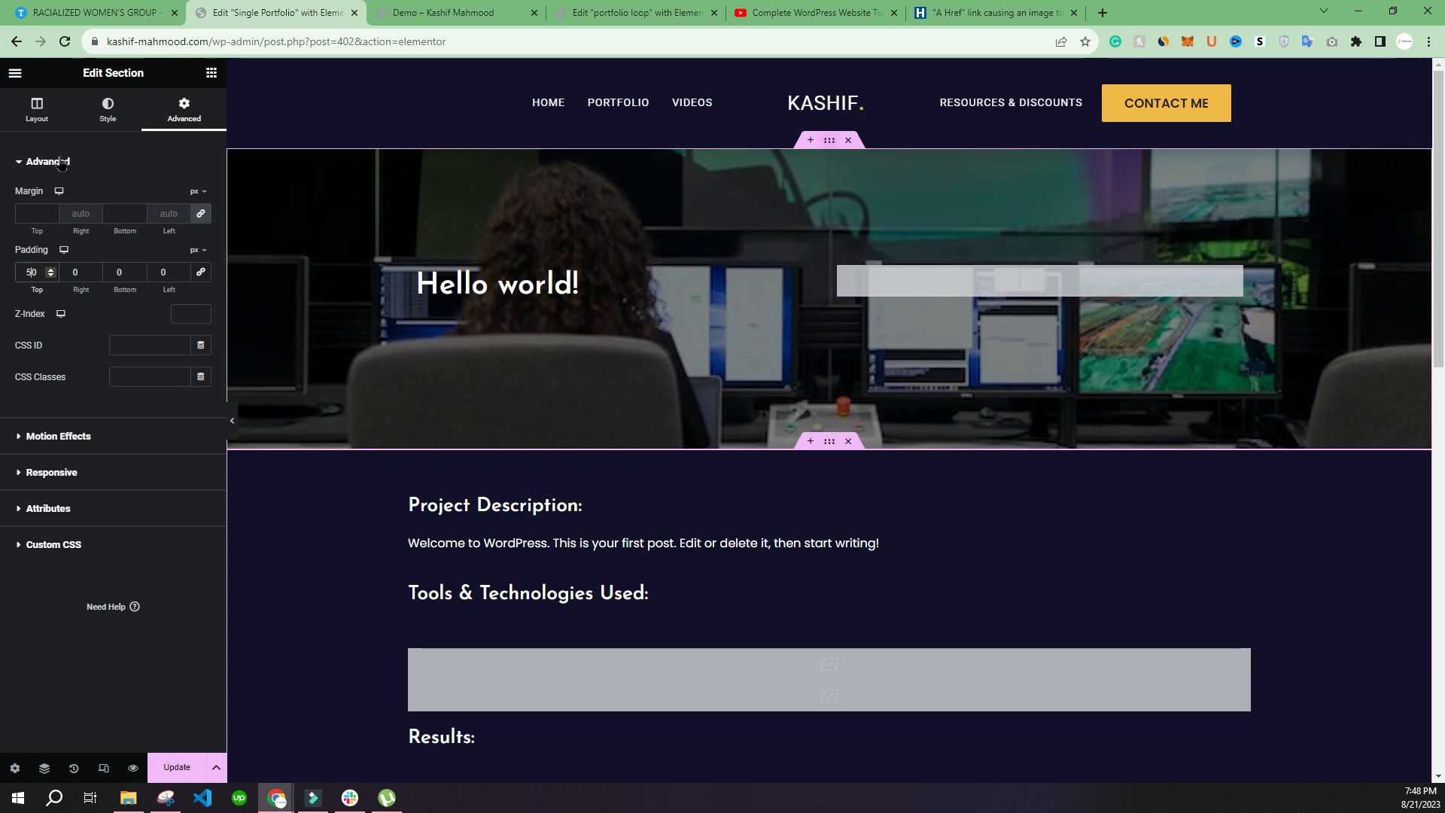
Open the header section's shape divider settings and check the header shape on the Racialized Women's Group reference page
{"action": "left_click", "coordinate": [109, 113]}
{"action": "left_click", "coordinate": [88, 162]}
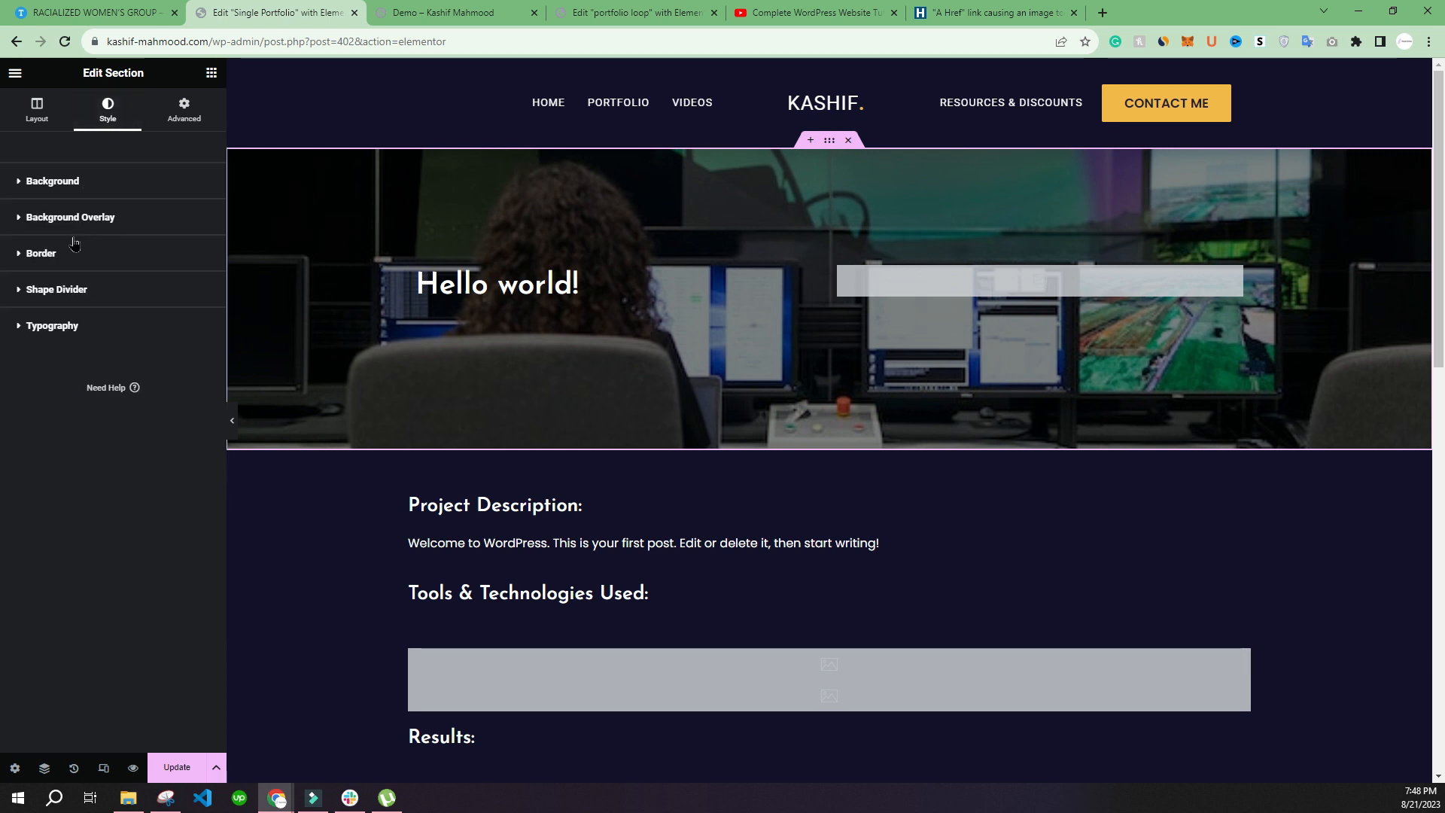
{"action": "left_click", "coordinate": [70, 292]}
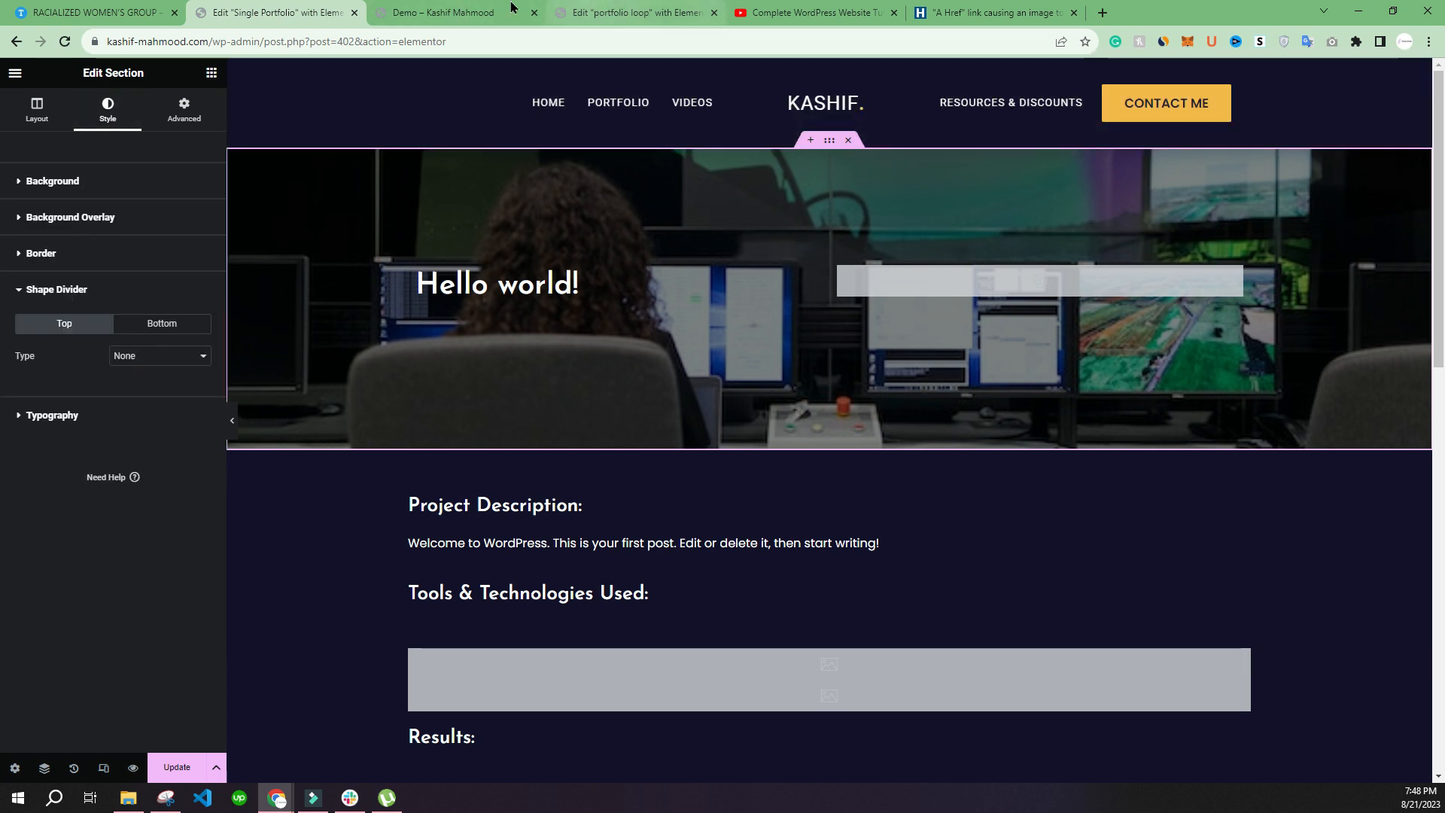
{"action": "left_click", "coordinate": [73, 9]}
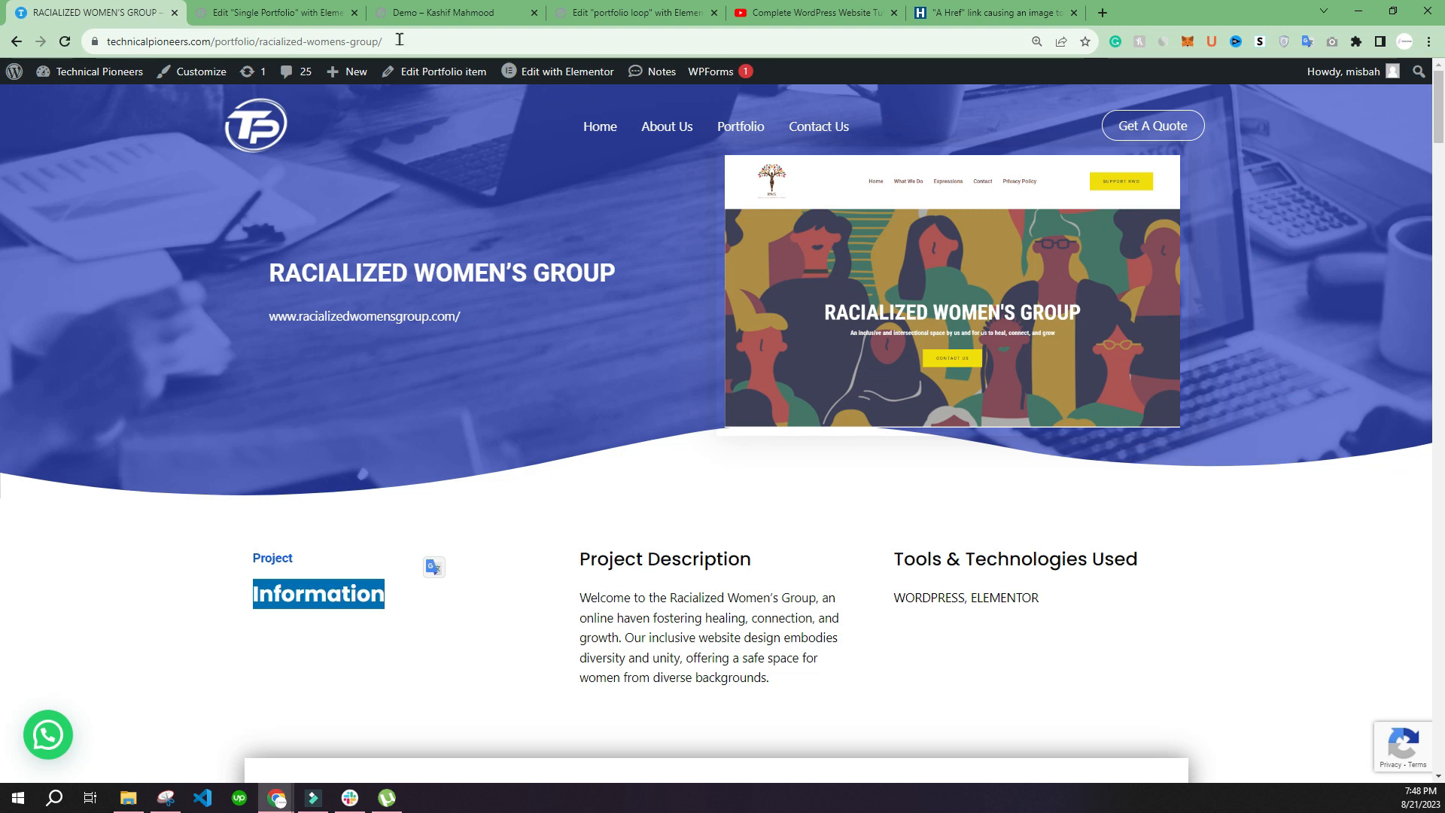
{"action": "left_click", "coordinate": [255, 13]}
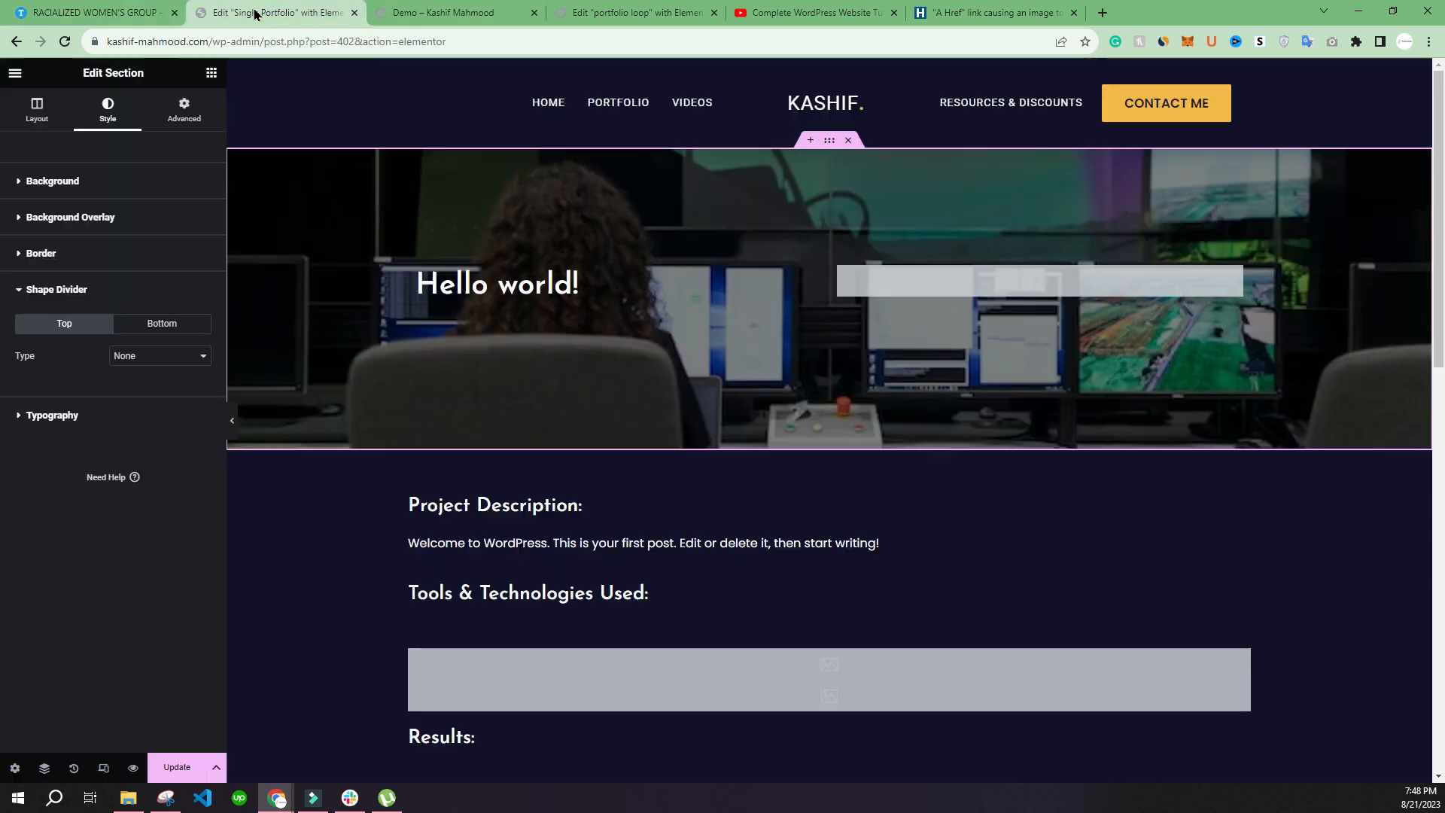
Try the Mountains shape divider on the header section's top edge and reset it to None
{"action": "left_click", "coordinate": [160, 356]}
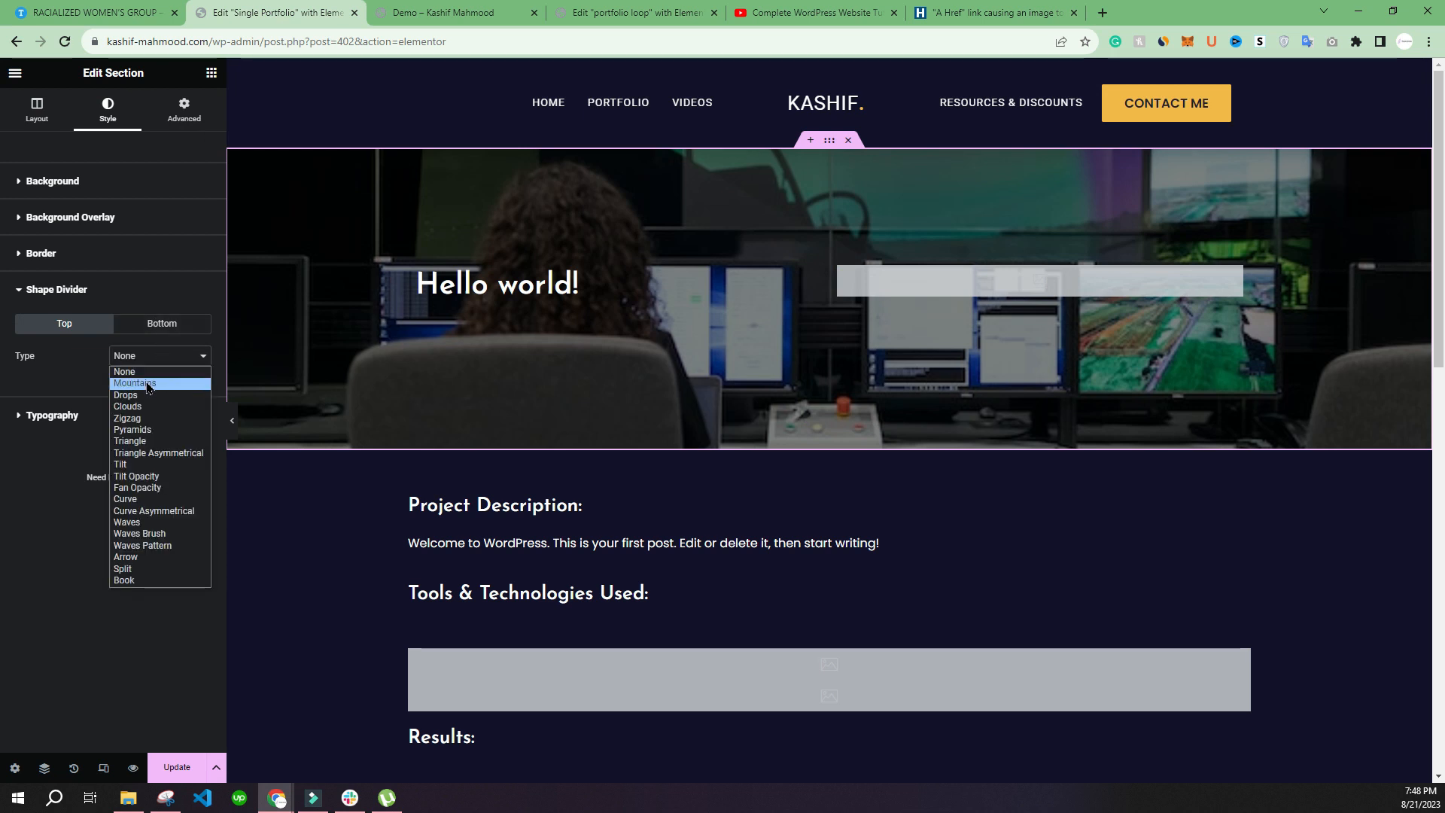
{"action": "left_click", "coordinate": [148, 384]}
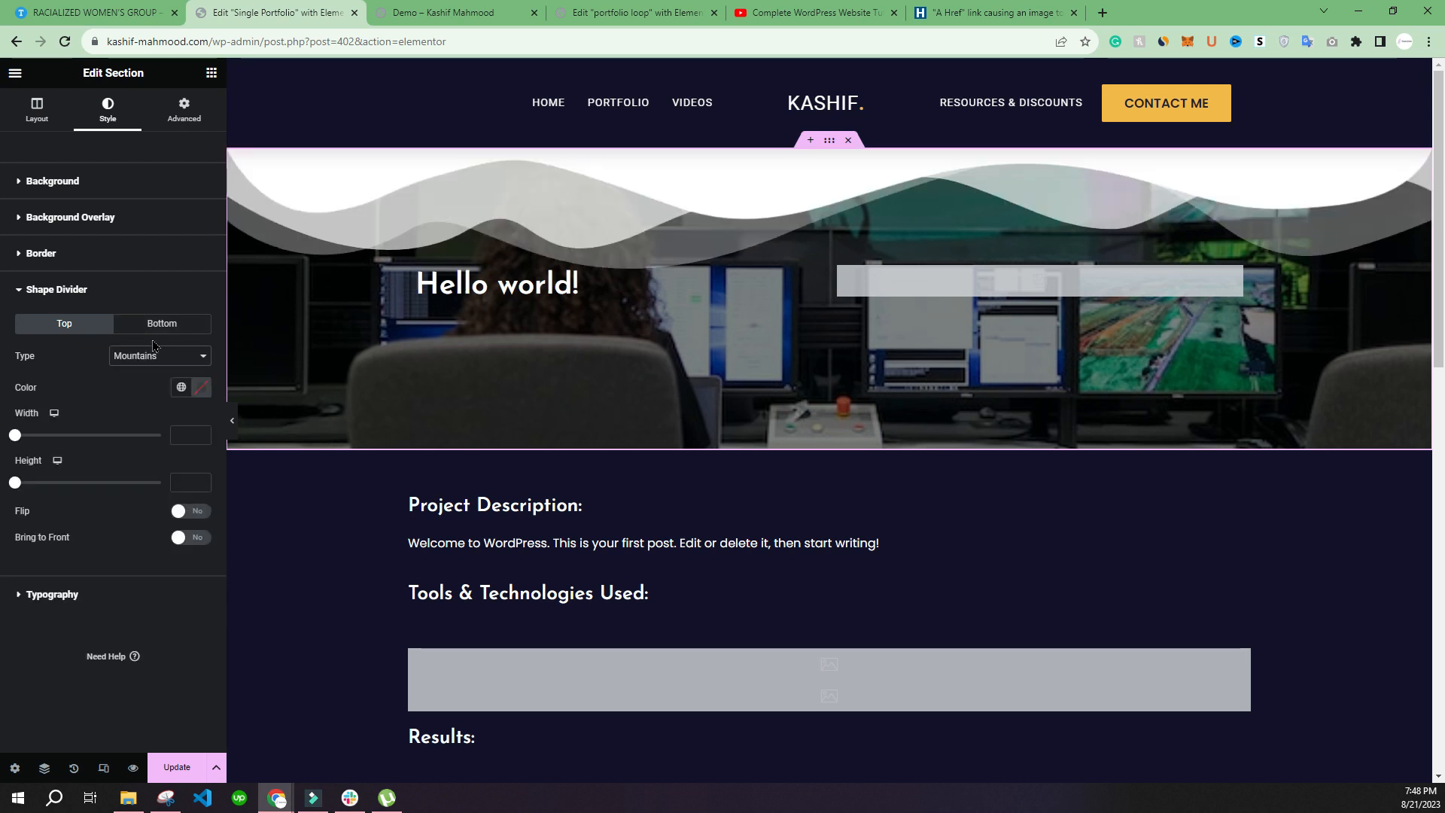
{"action": "left_click", "coordinate": [160, 356]}
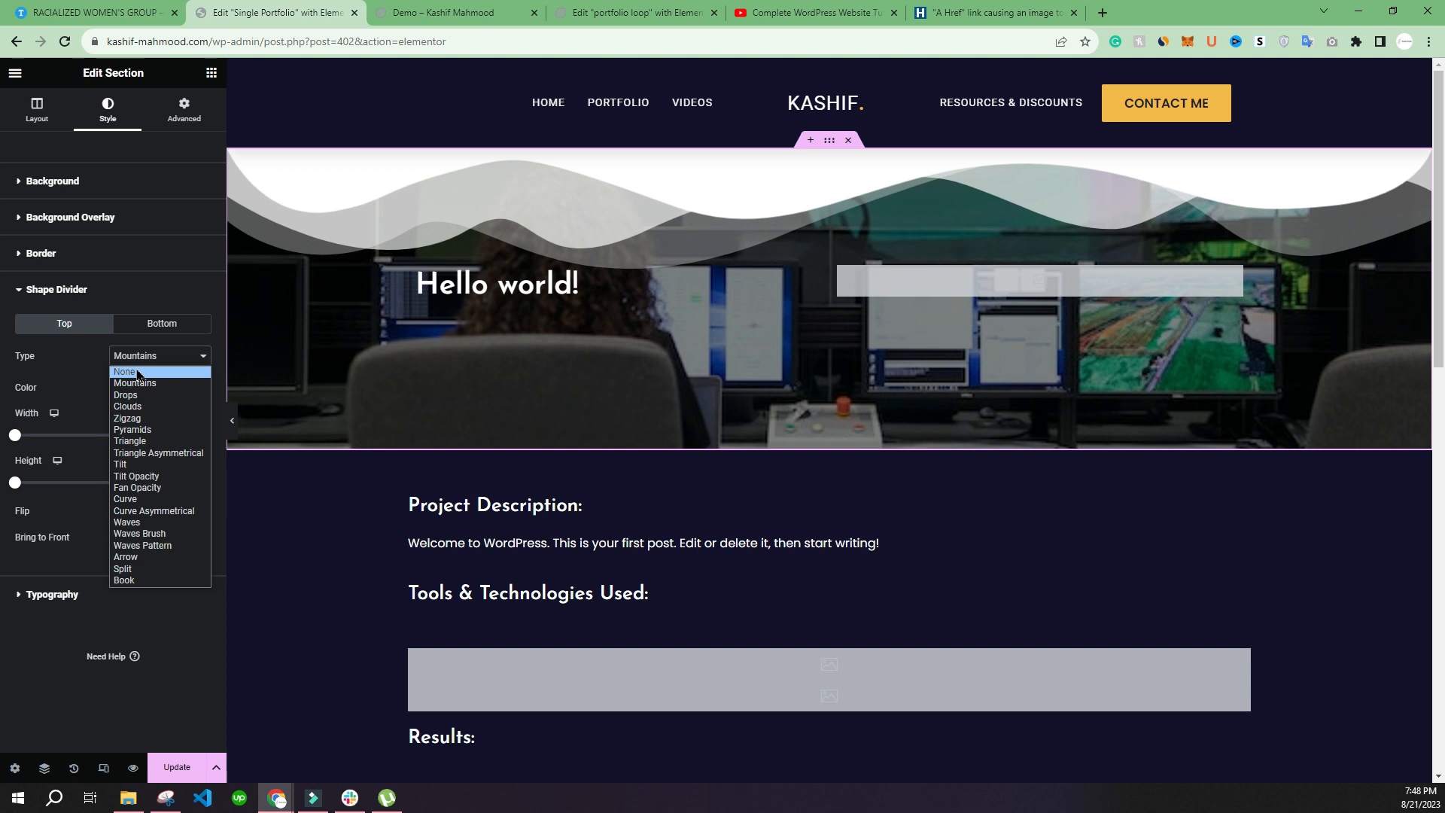
{"action": "left_click", "coordinate": [154, 370]}
Try a Mountains shape divider with a height of 54 on the header section's bottom edge and preview it full width
{"action": "left_click", "coordinate": [166, 324]}
{"action": "left_click", "coordinate": [151, 360]}
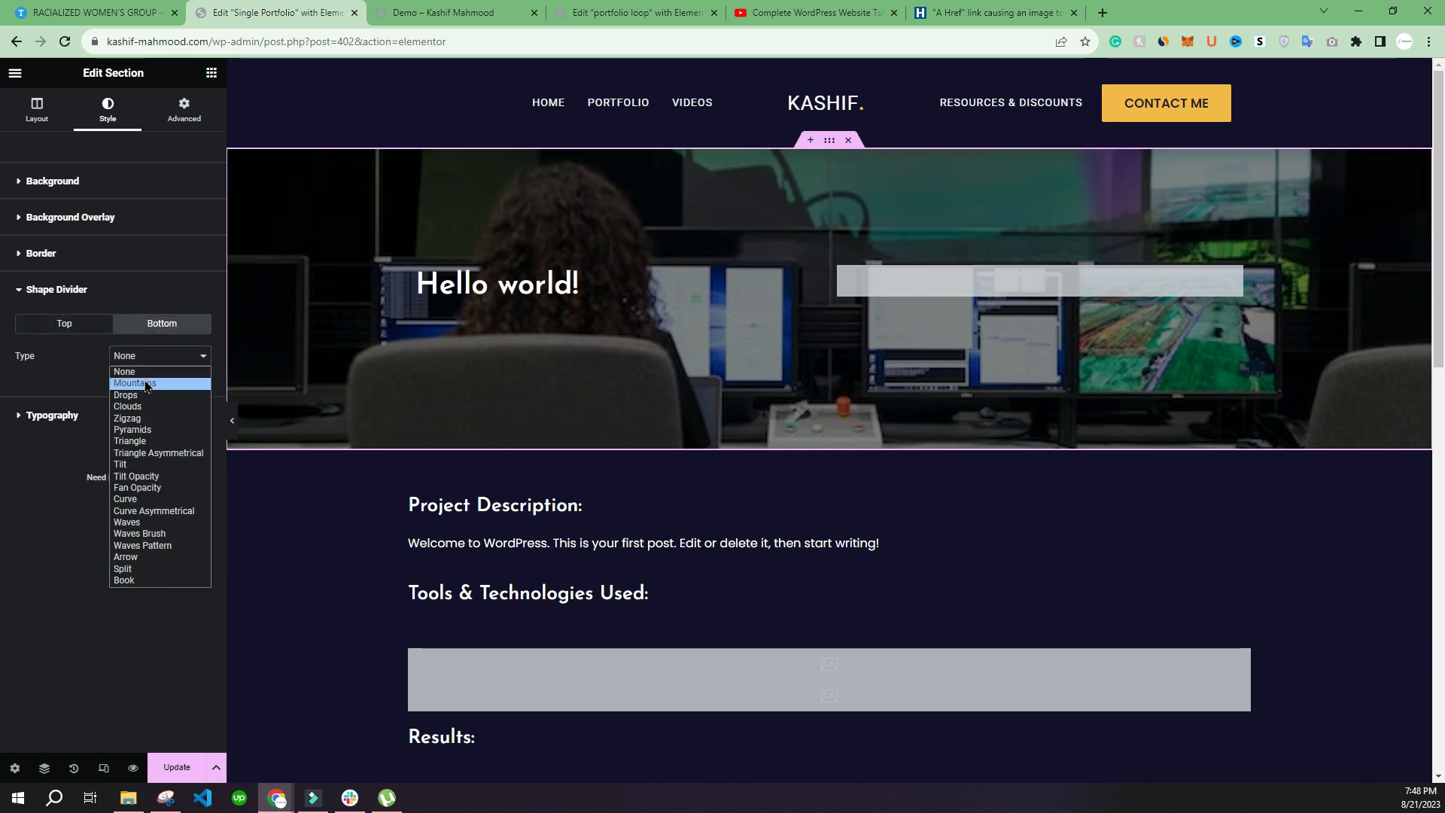
{"action": "left_click", "coordinate": [149, 384]}
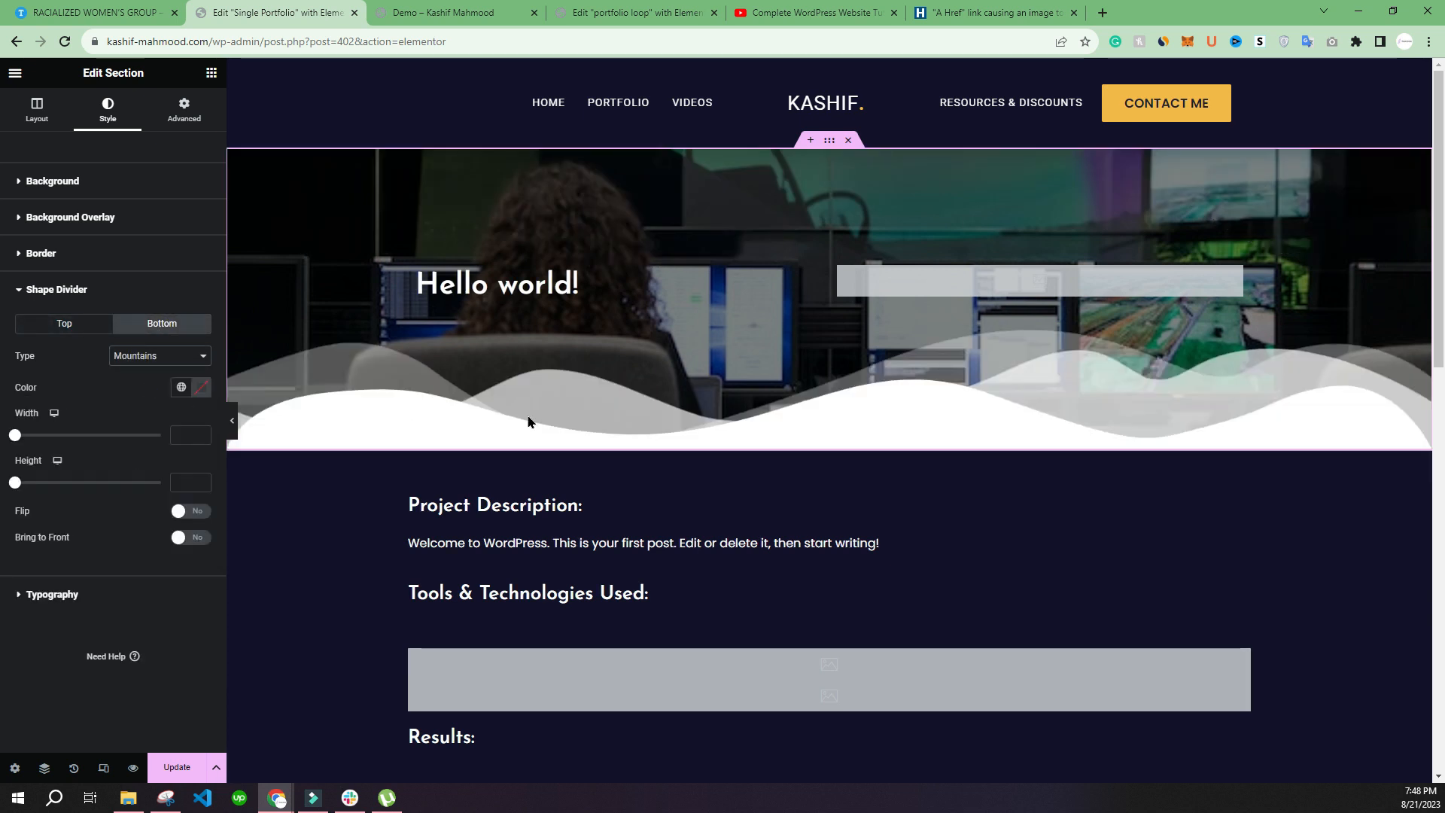
{"action": "left_click_drag", "start_coordinate": [17, 437], "coordinate": [33, 491]}
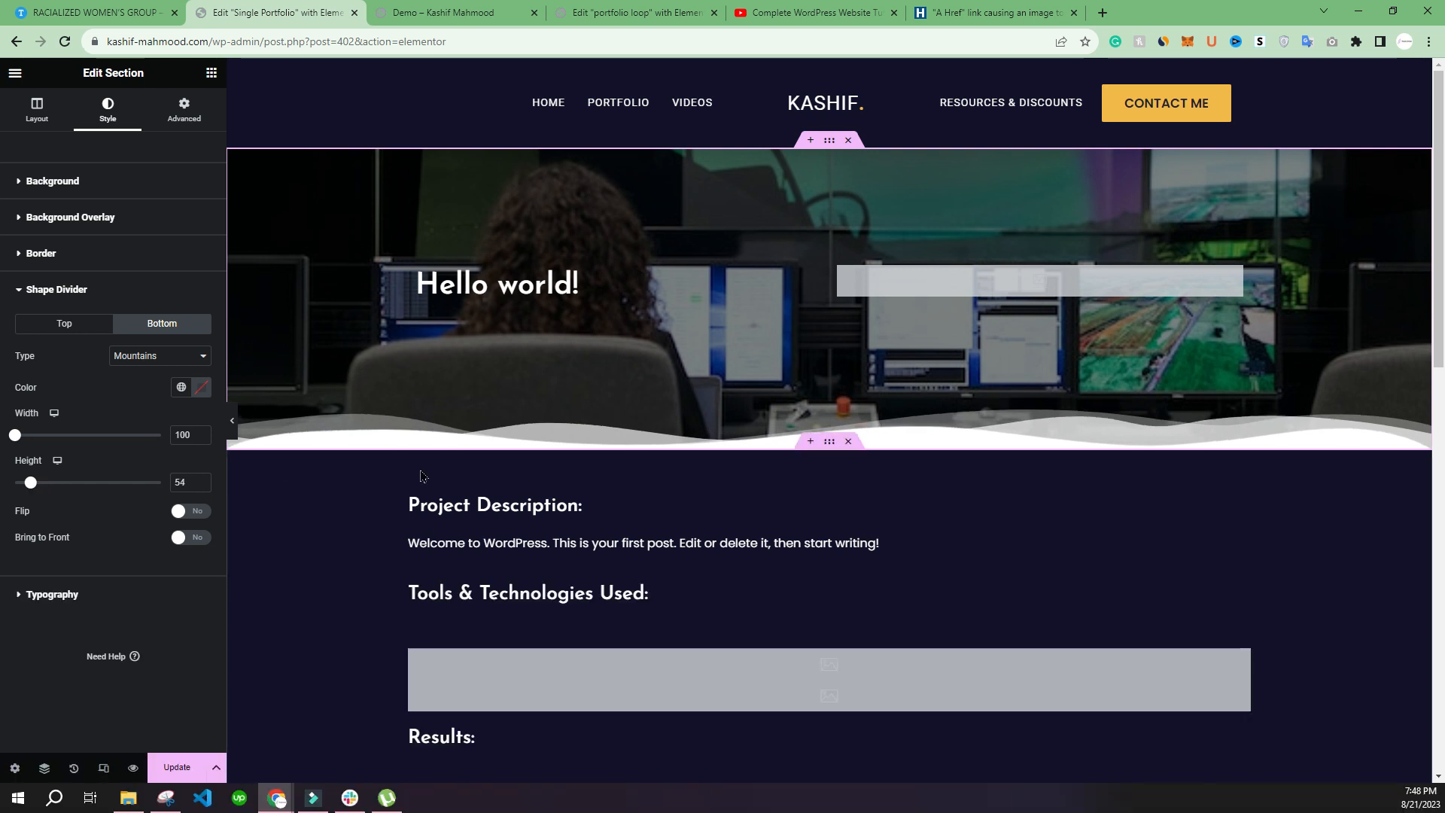
{"action": "left_click", "coordinate": [232, 420]}
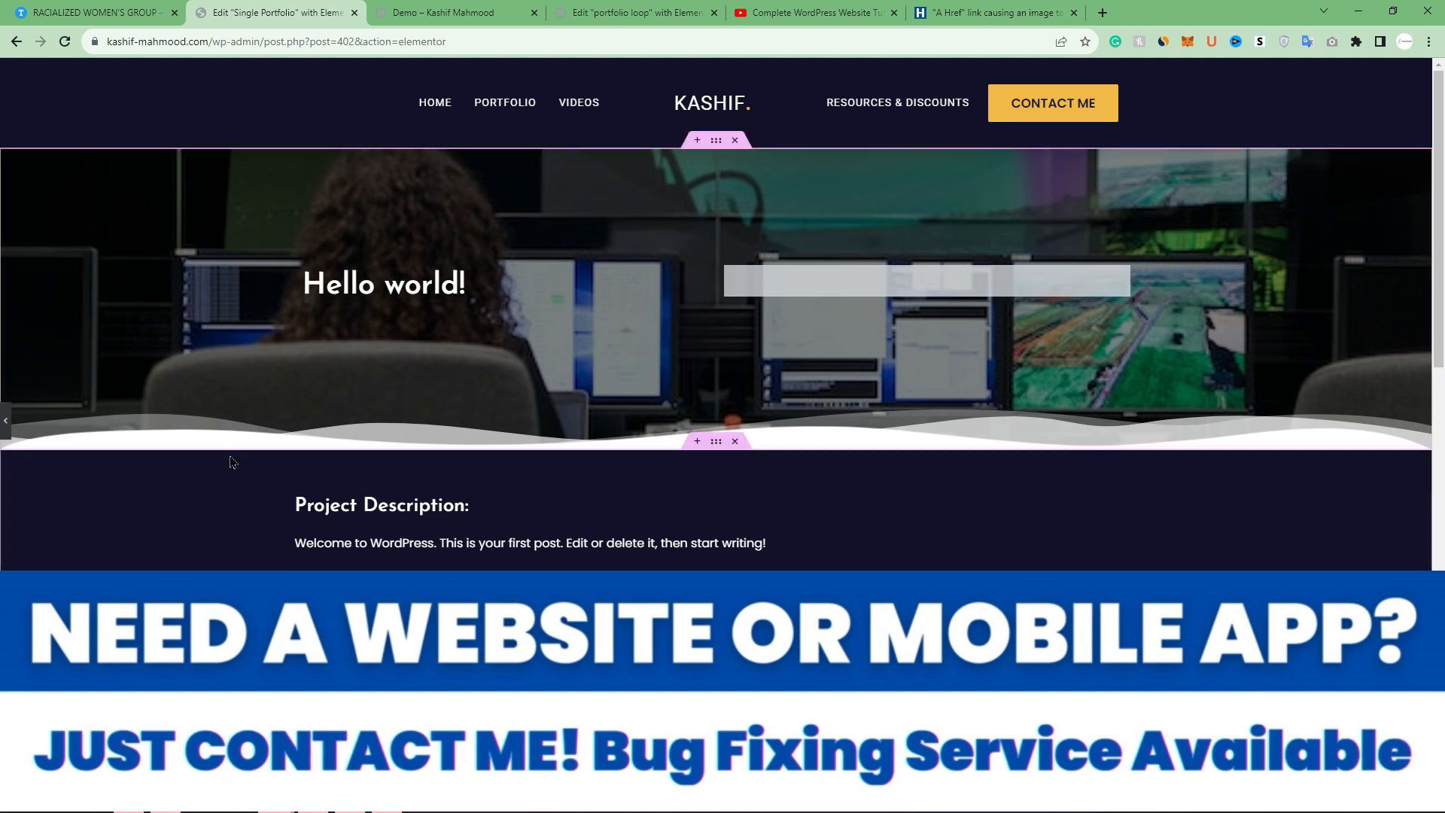
{"action": "left_click", "coordinate": [6, 419]}
Try the Clouds bottom shape divider on the header section, replacing it with Waves Pattern at width 280 and height 5
{"action": "left_click", "coordinate": [165, 362]}
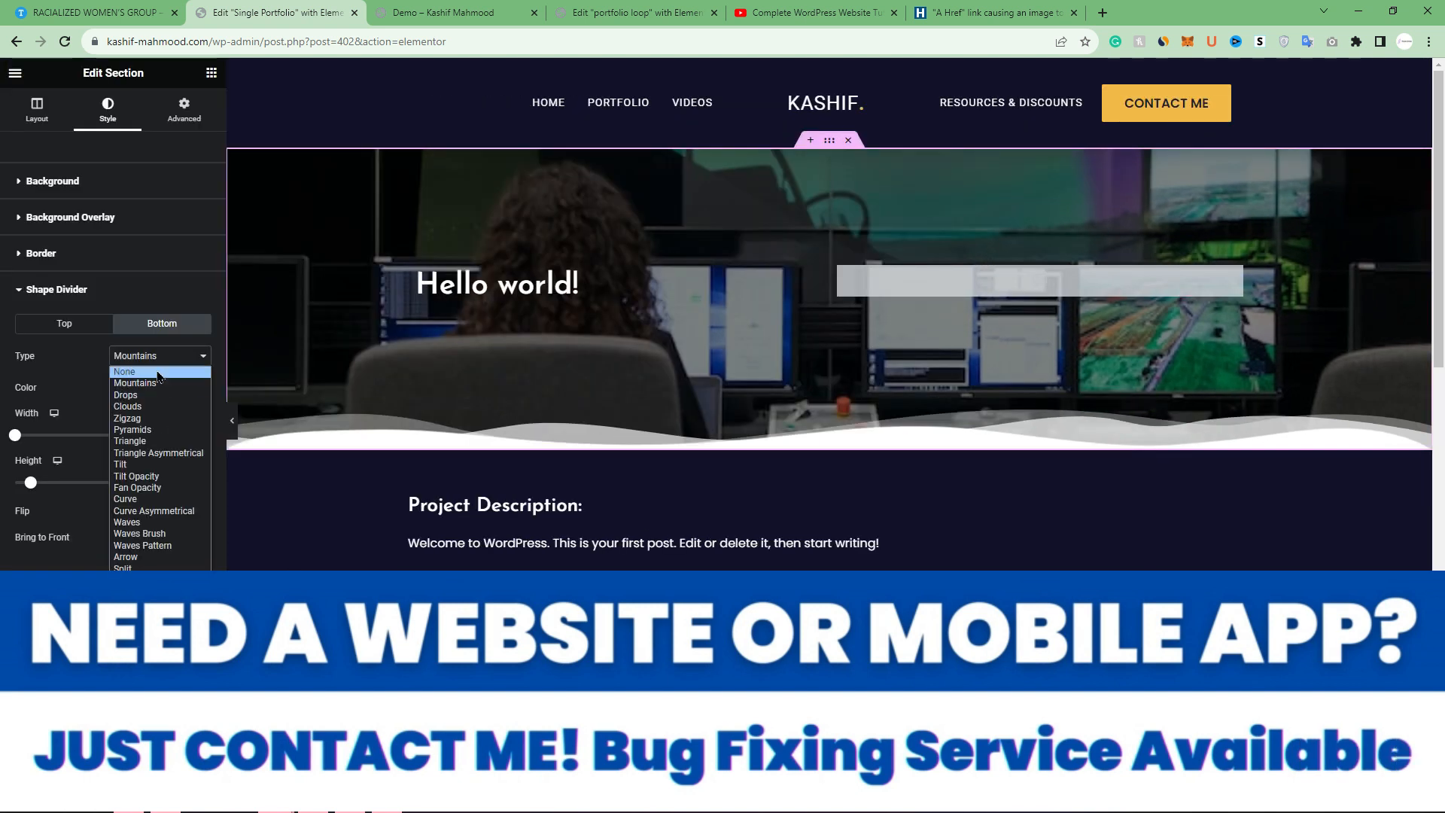
{"action": "left_click", "coordinate": [145, 412]}
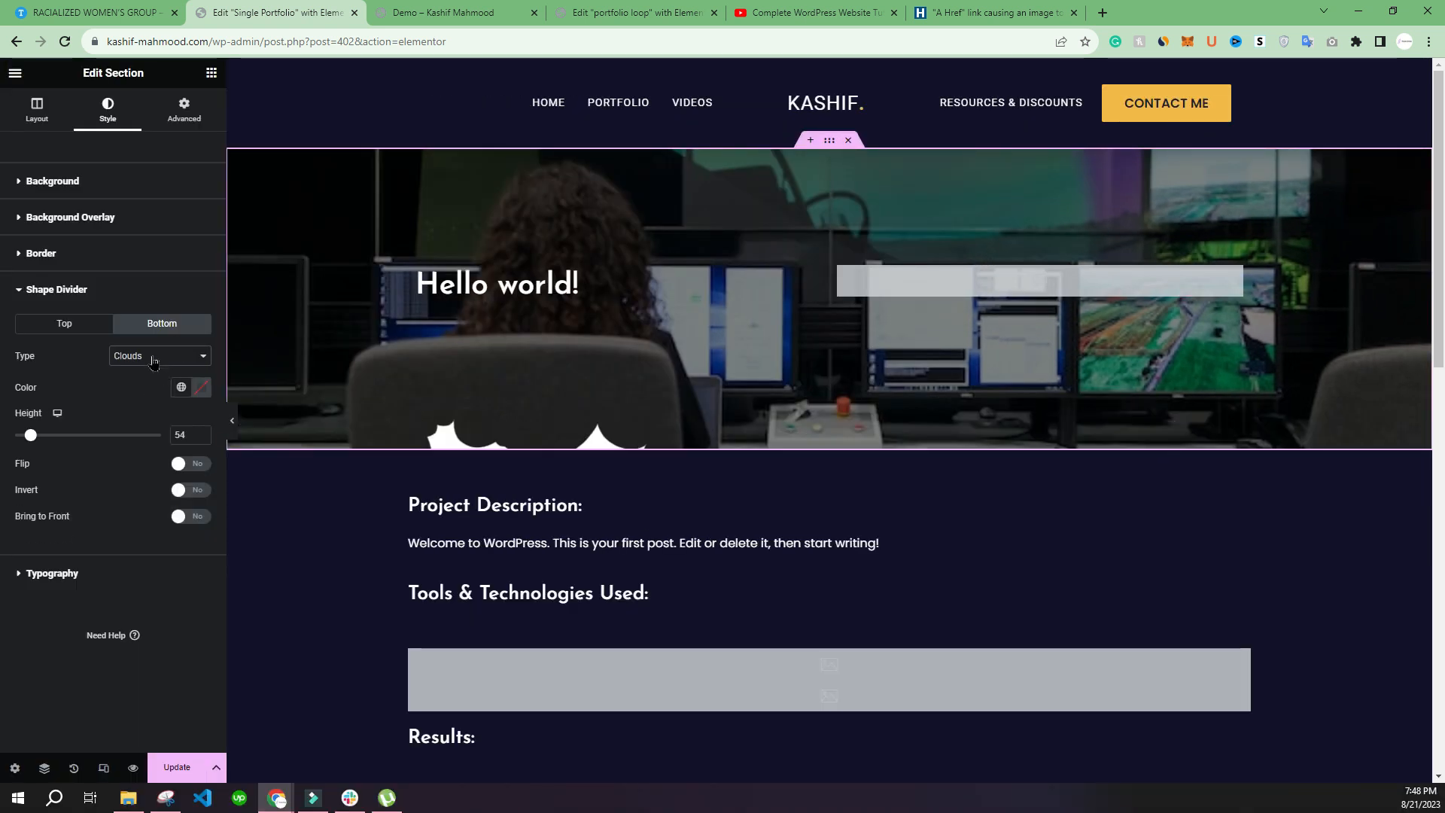
{"action": "left_click", "coordinate": [153, 358]}
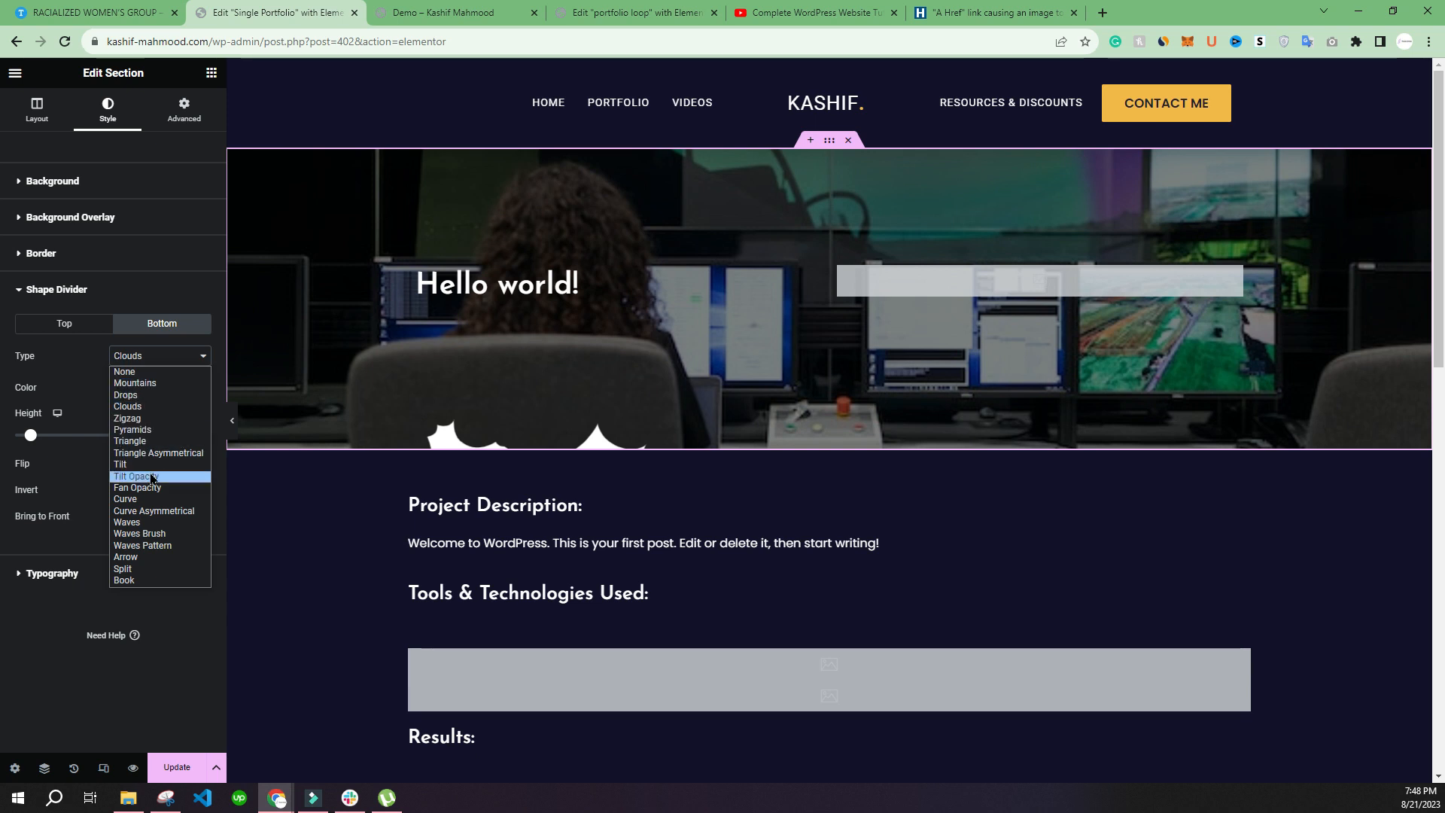
{"action": "left_click", "coordinate": [144, 545]}
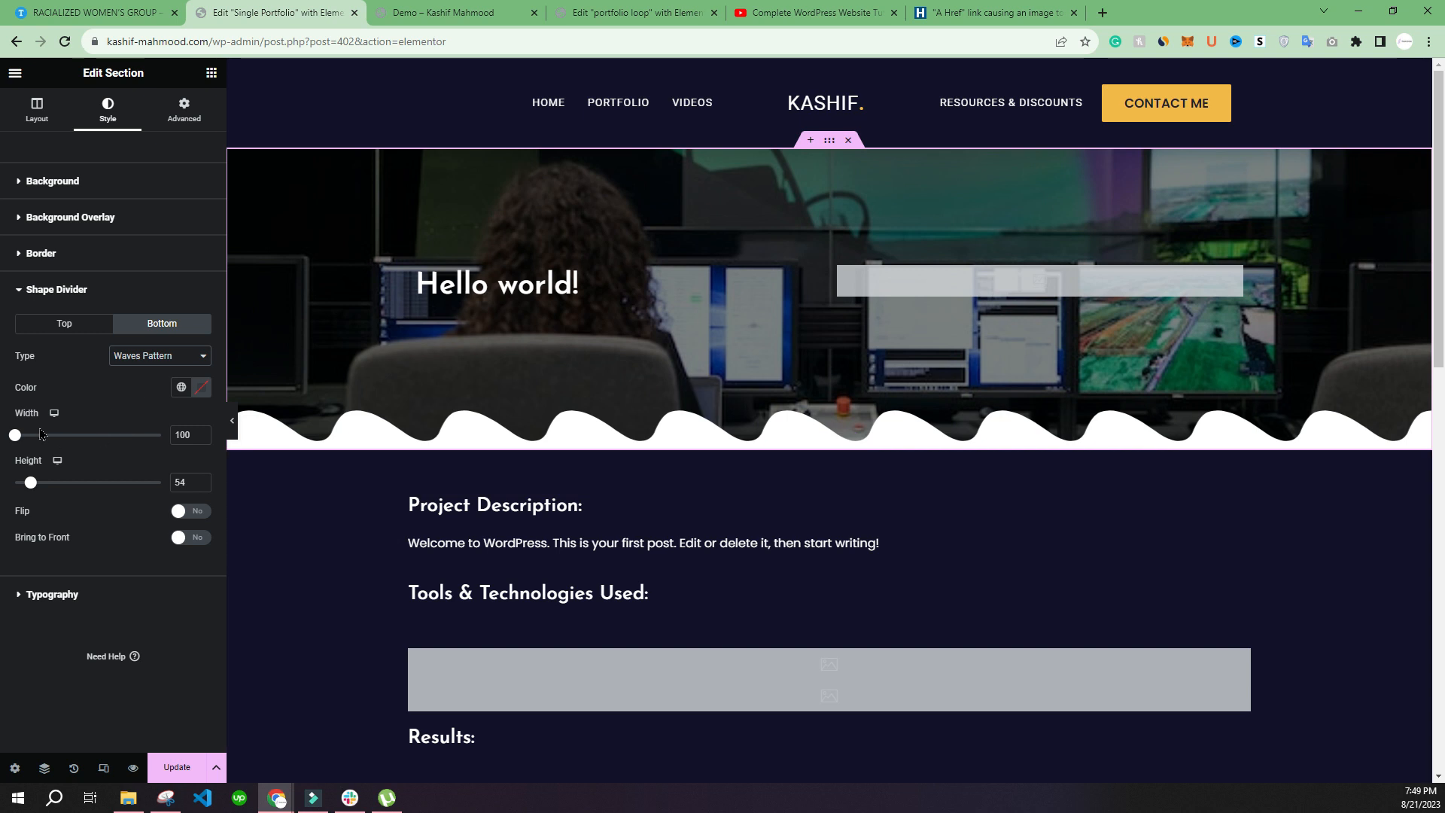
{"action": "left_click_drag", "start_coordinate": [14, 436], "coordinate": [151, 436]}
{"action": "mouse_move", "coordinate": [28, 485]}
{"action": "left_mouse_down"}
{"action": "mouse_move", "coordinate": [58, 484]}
{"action": "mouse_move", "coordinate": [16, 485]}
{"action": "left_mouse_up"}
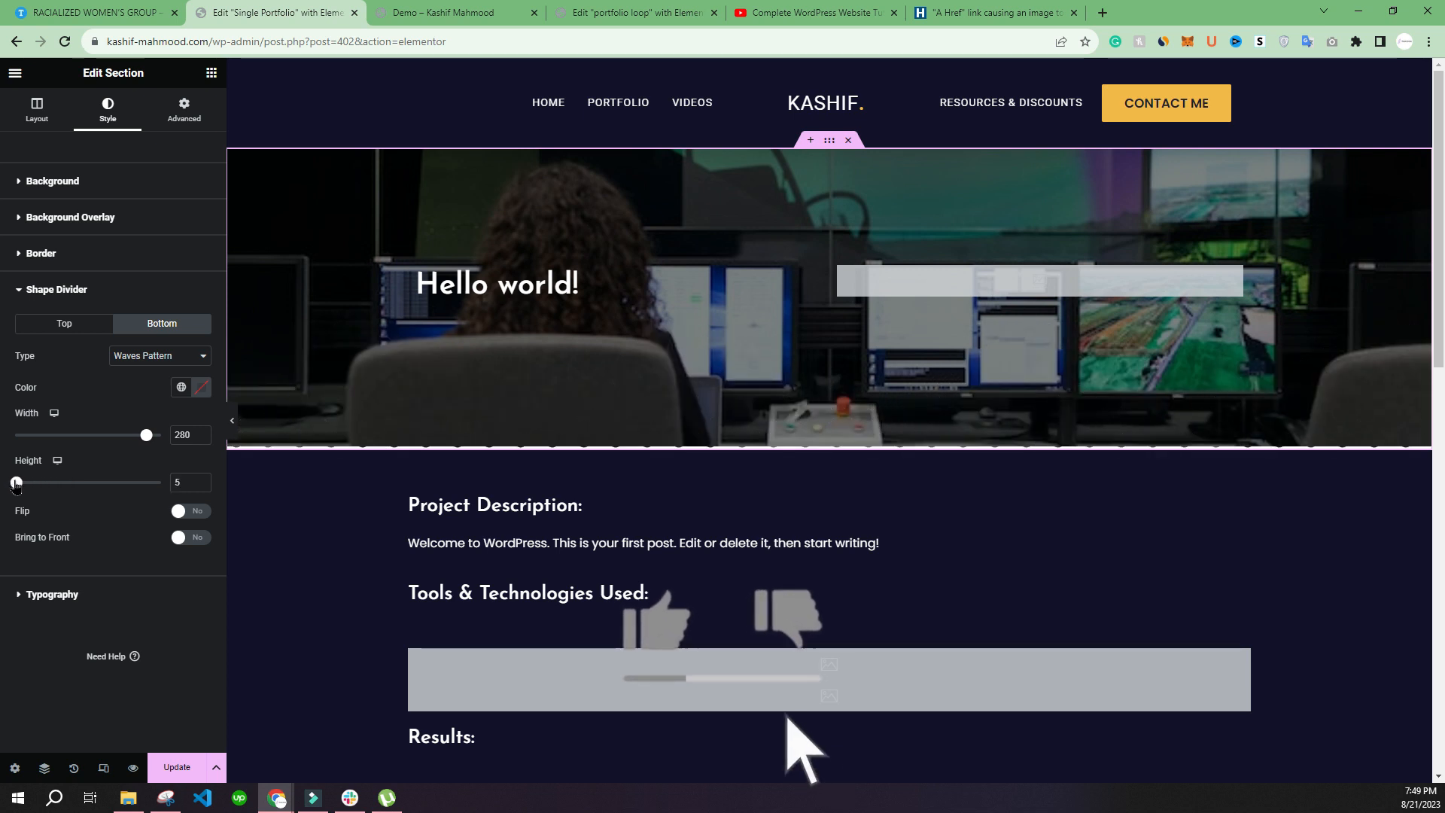
Change the header section's bottom shape divider to Waves with width 161 and height 141
{"action": "left_click", "coordinate": [159, 356]}
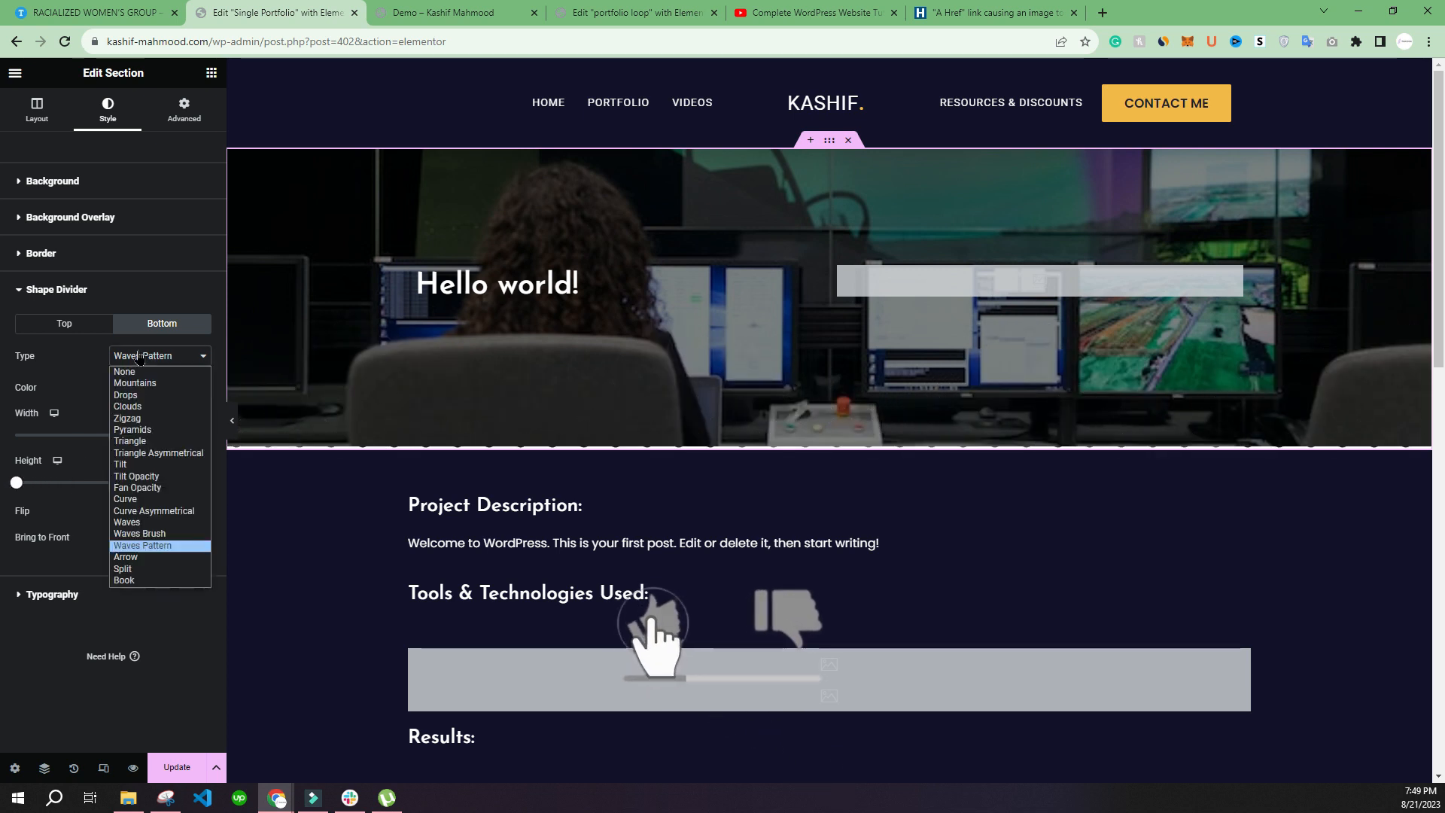
{"action": "left_click", "coordinate": [137, 525]}
{"action": "left_click", "coordinate": [149, 361]}
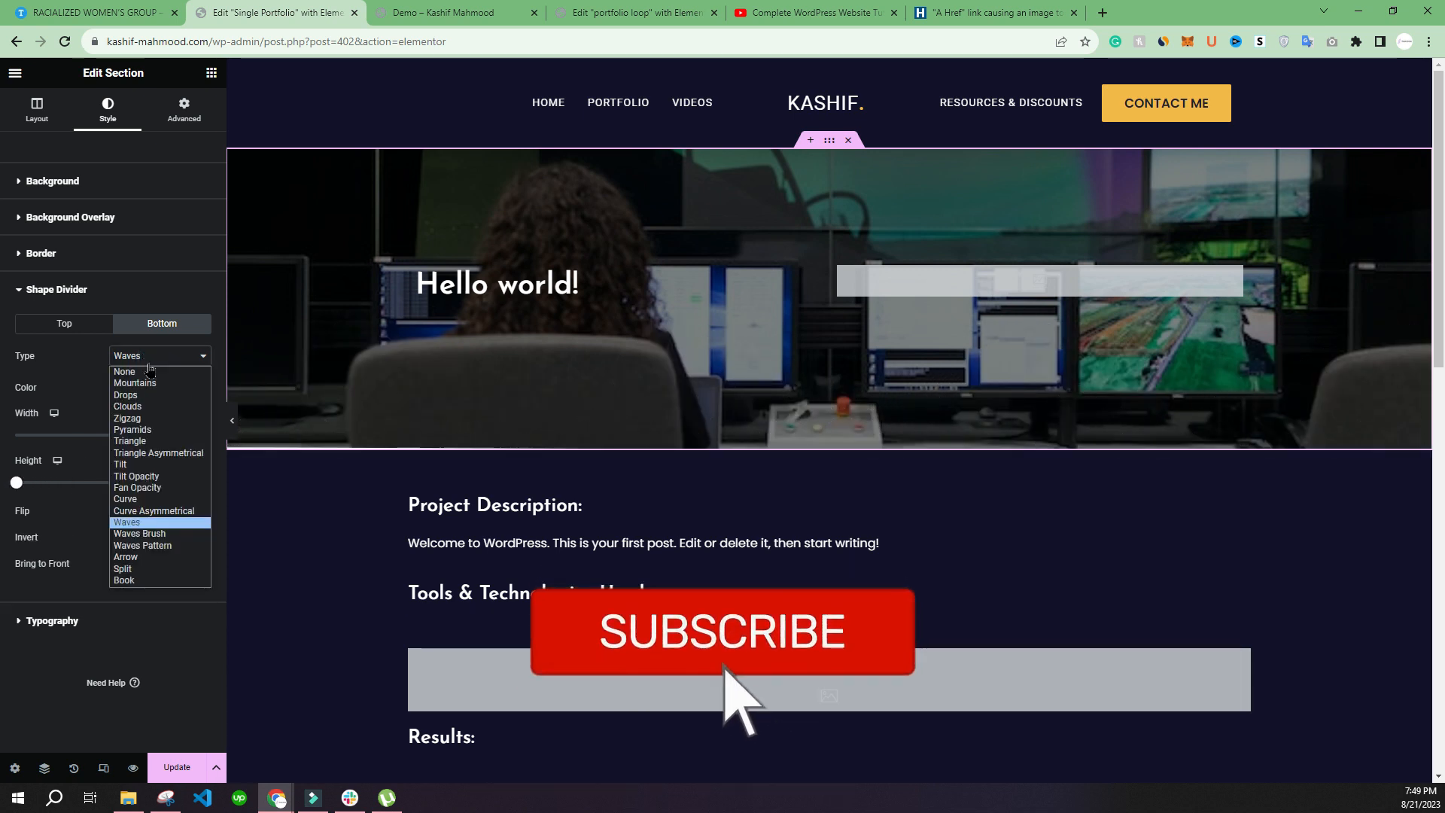
{"action": "left_click", "coordinate": [140, 522]}
{"action": "left_click_drag", "start_coordinate": [93, 442], "coordinate": [60, 437]}
{"action": "left_click_drag", "start_coordinate": [17, 482], "coordinate": [57, 485]}
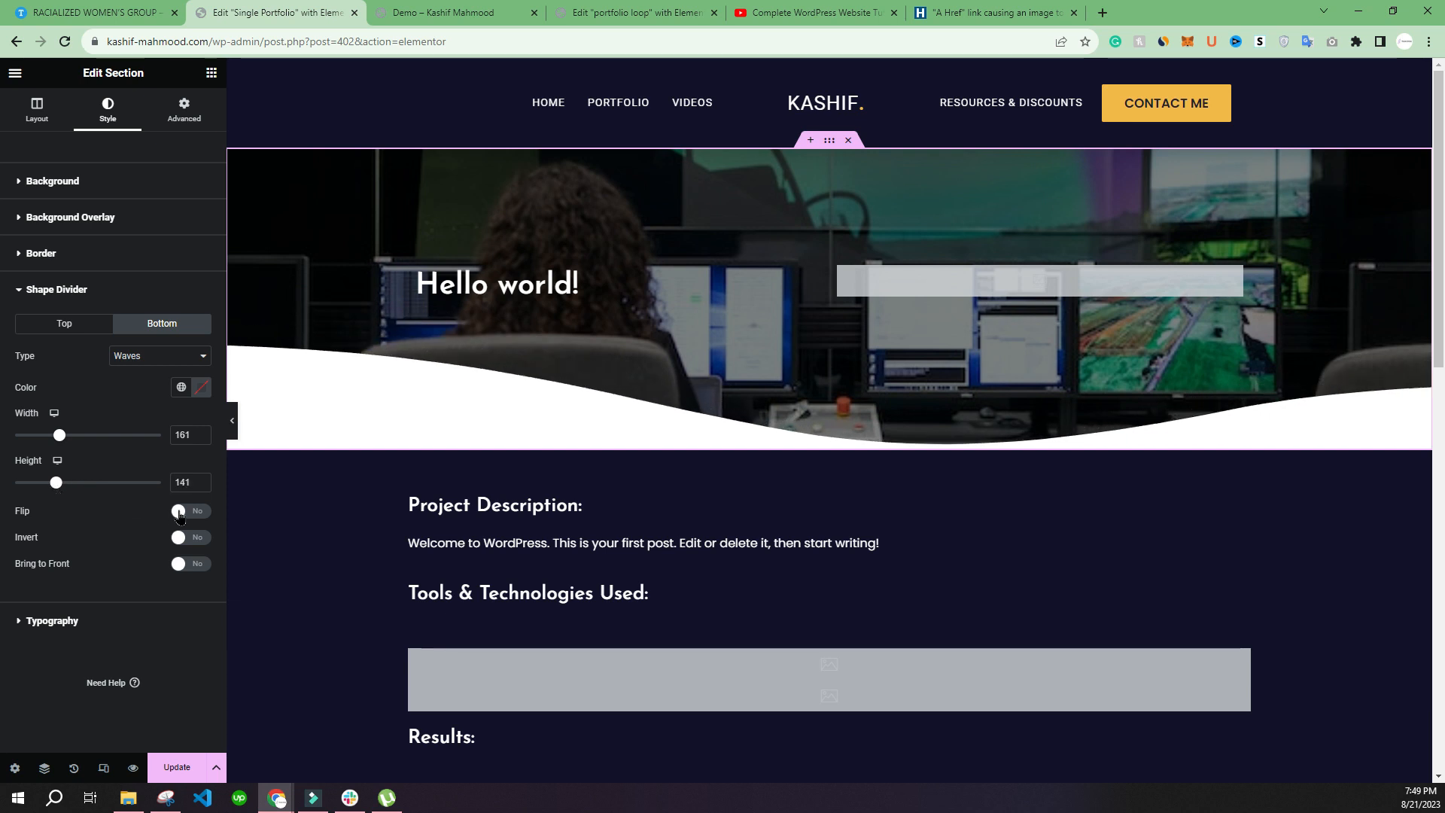
Flip the bottom Waves divider and bring it to front, trying the Invert option and turning it back off
{"action": "left_click", "coordinate": [179, 512]}
{"action": "left_click", "coordinate": [197, 539]}
{"action": "left_click", "coordinate": [201, 565]}
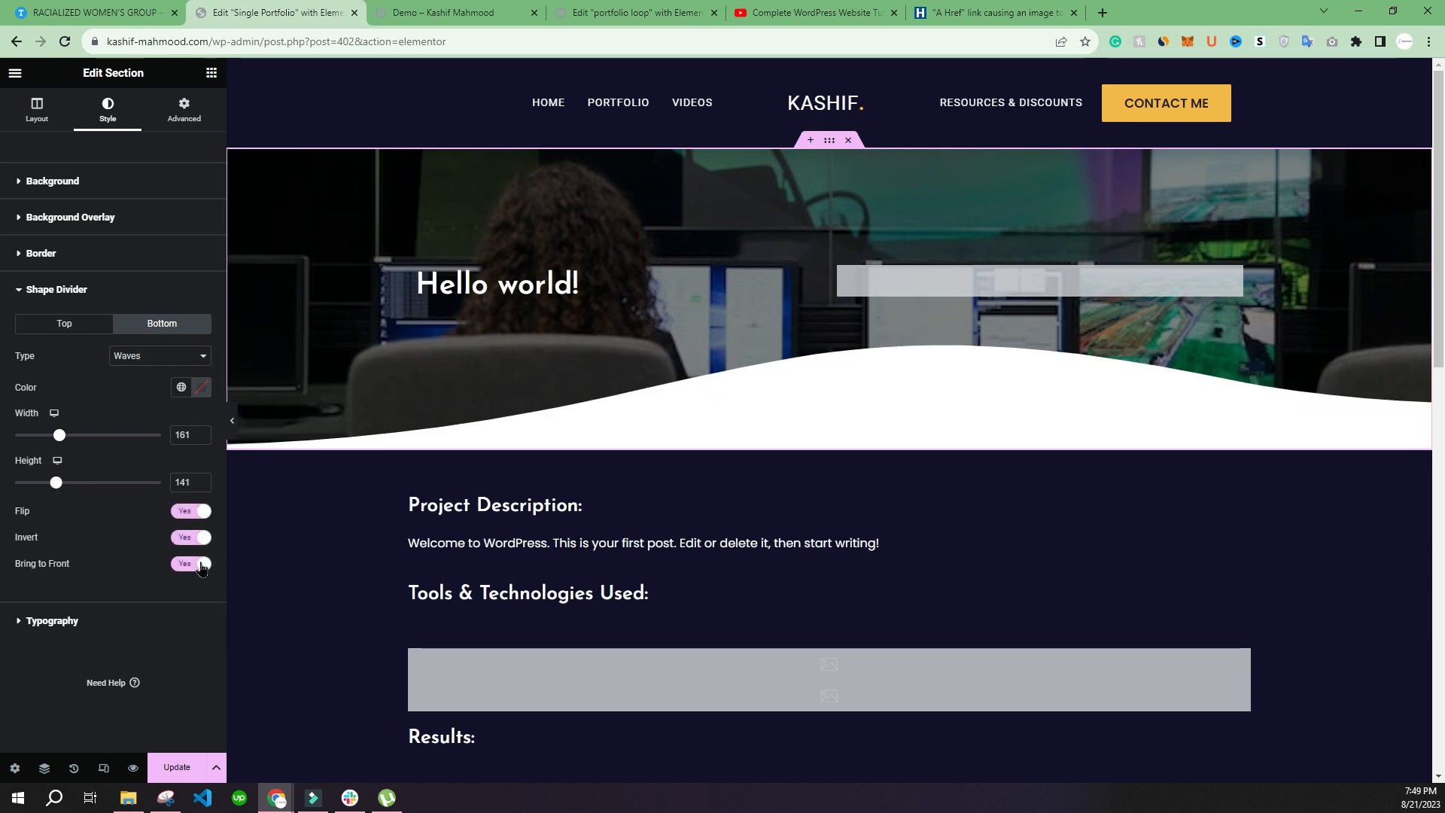
{"action": "left_click", "coordinate": [193, 539]}
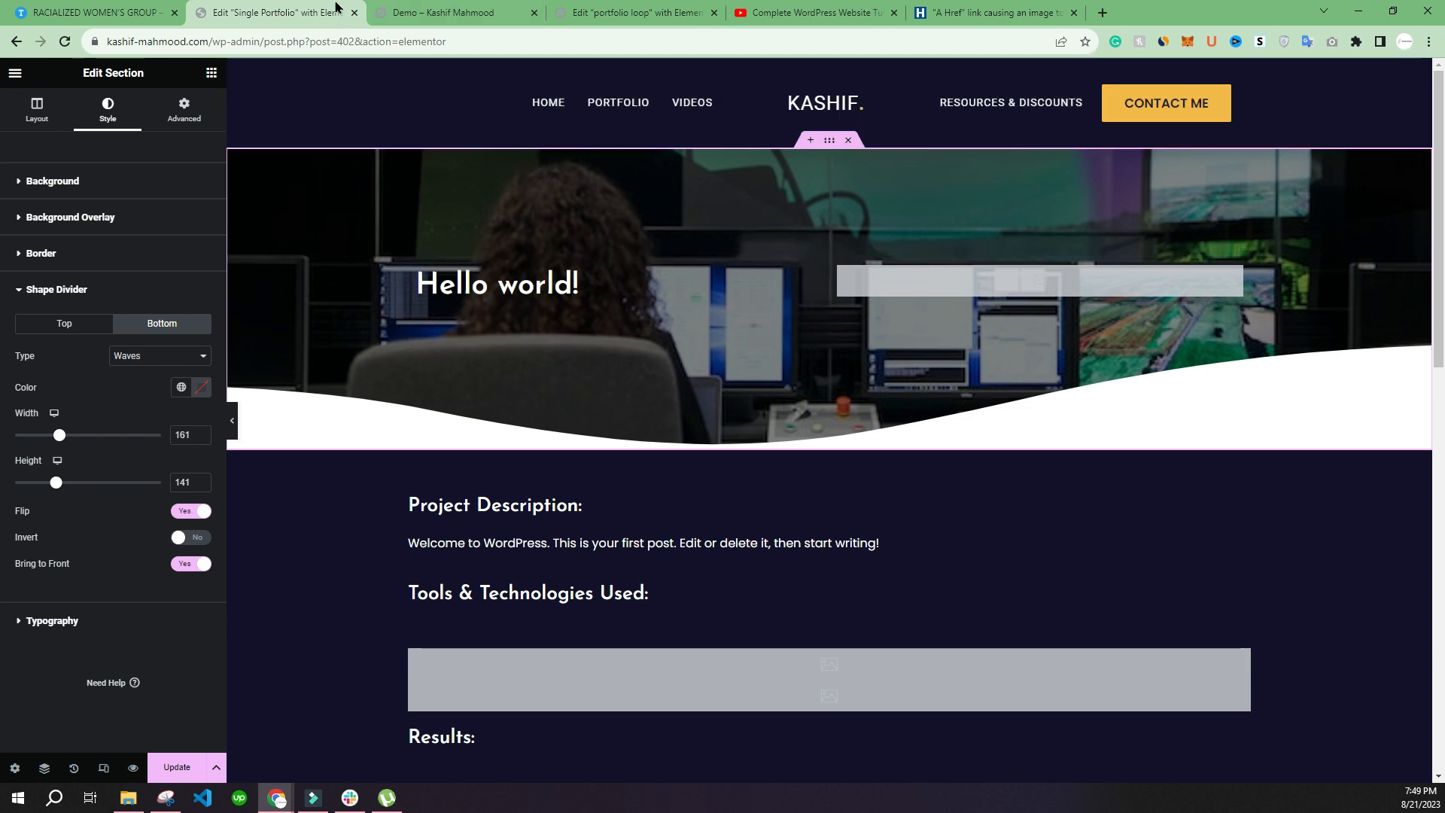
Turn off Bring to Front for the Waves divider and compare the header shape with the Racialized Women's Group reference page
{"action": "left_click", "coordinate": [63, 14]}
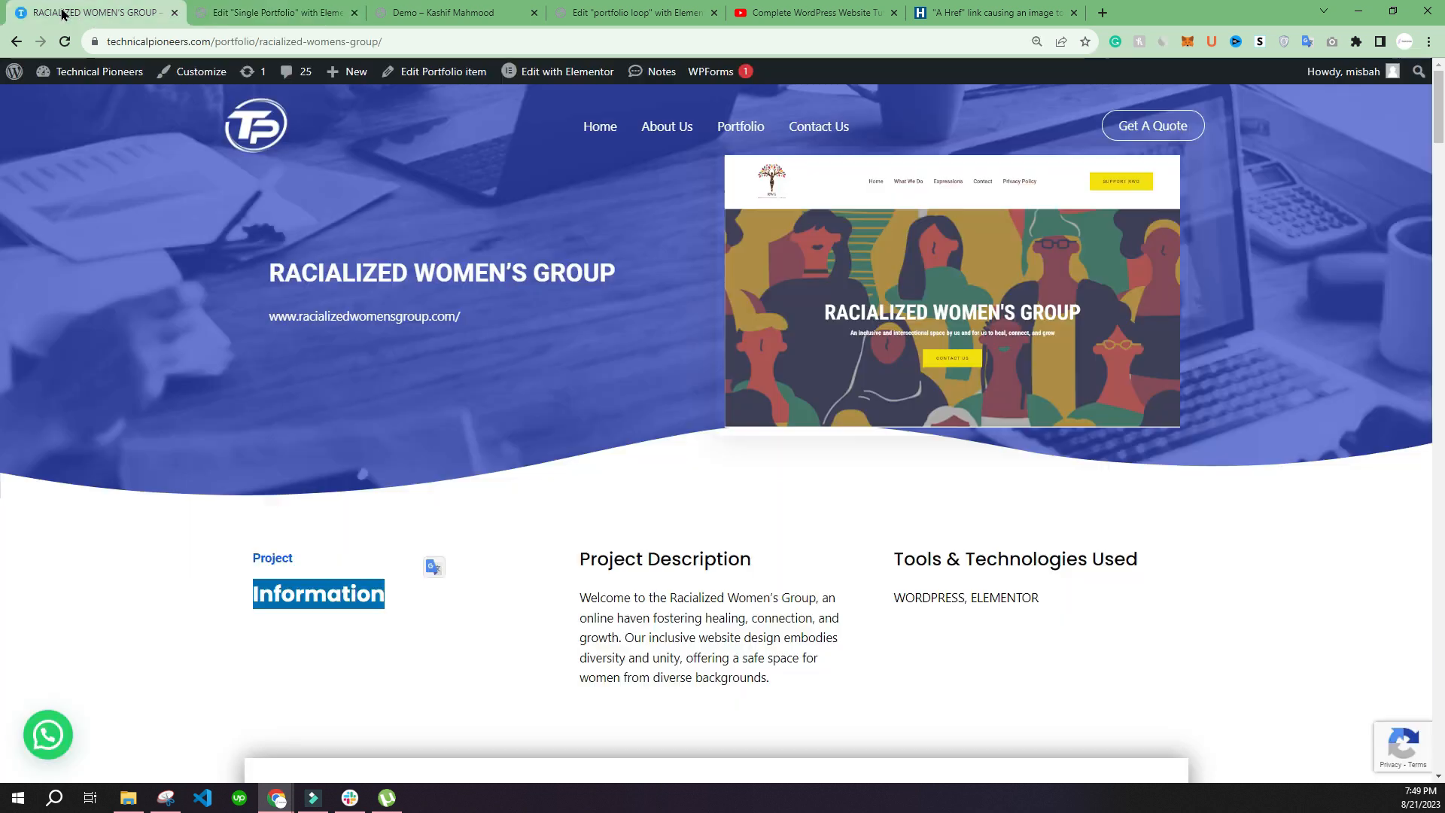
{"action": "left_click", "coordinate": [276, 9]}
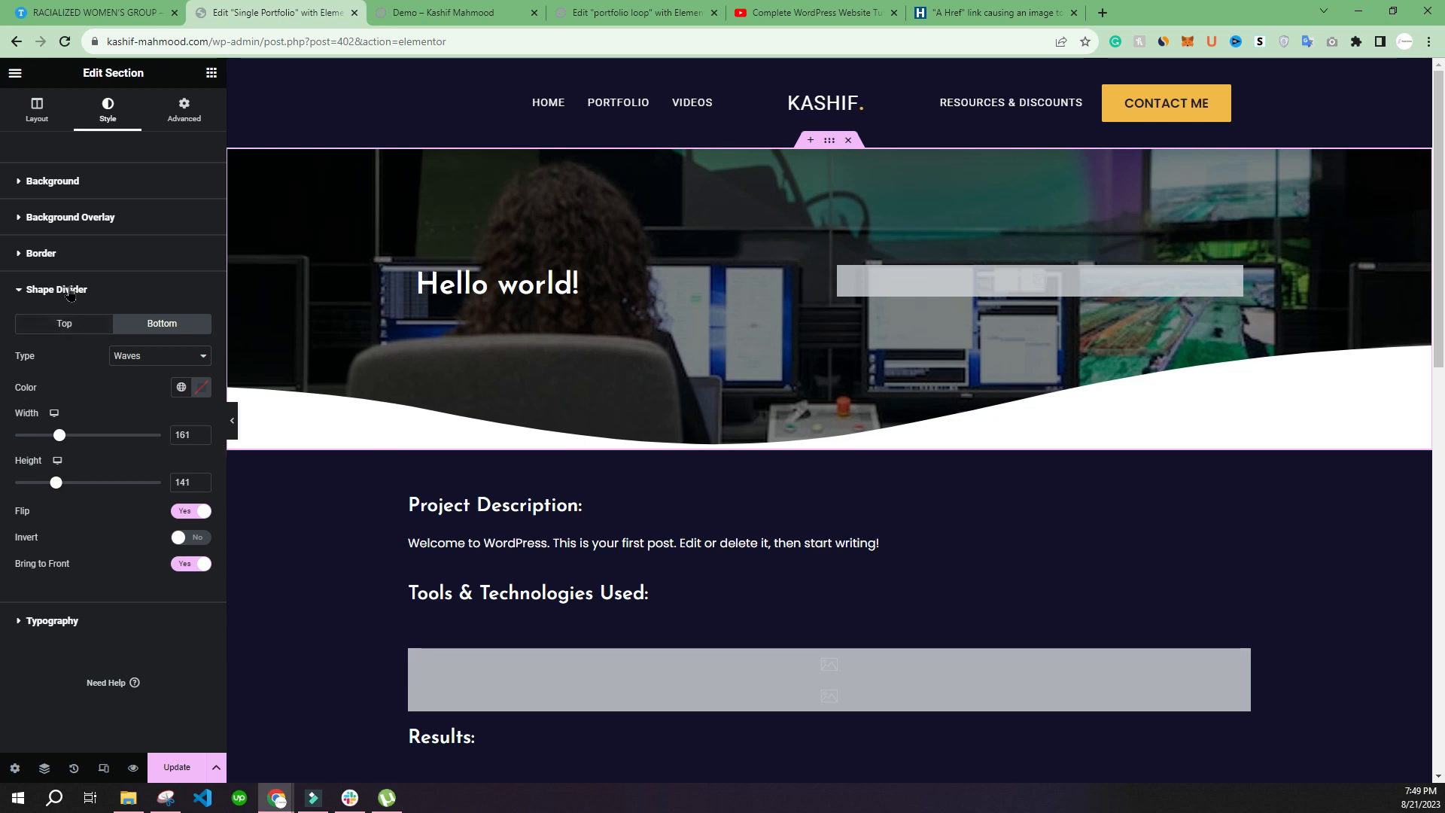
{"action": "left_click", "coordinate": [197, 565]}
{"action": "left_click", "coordinate": [90, 12]}
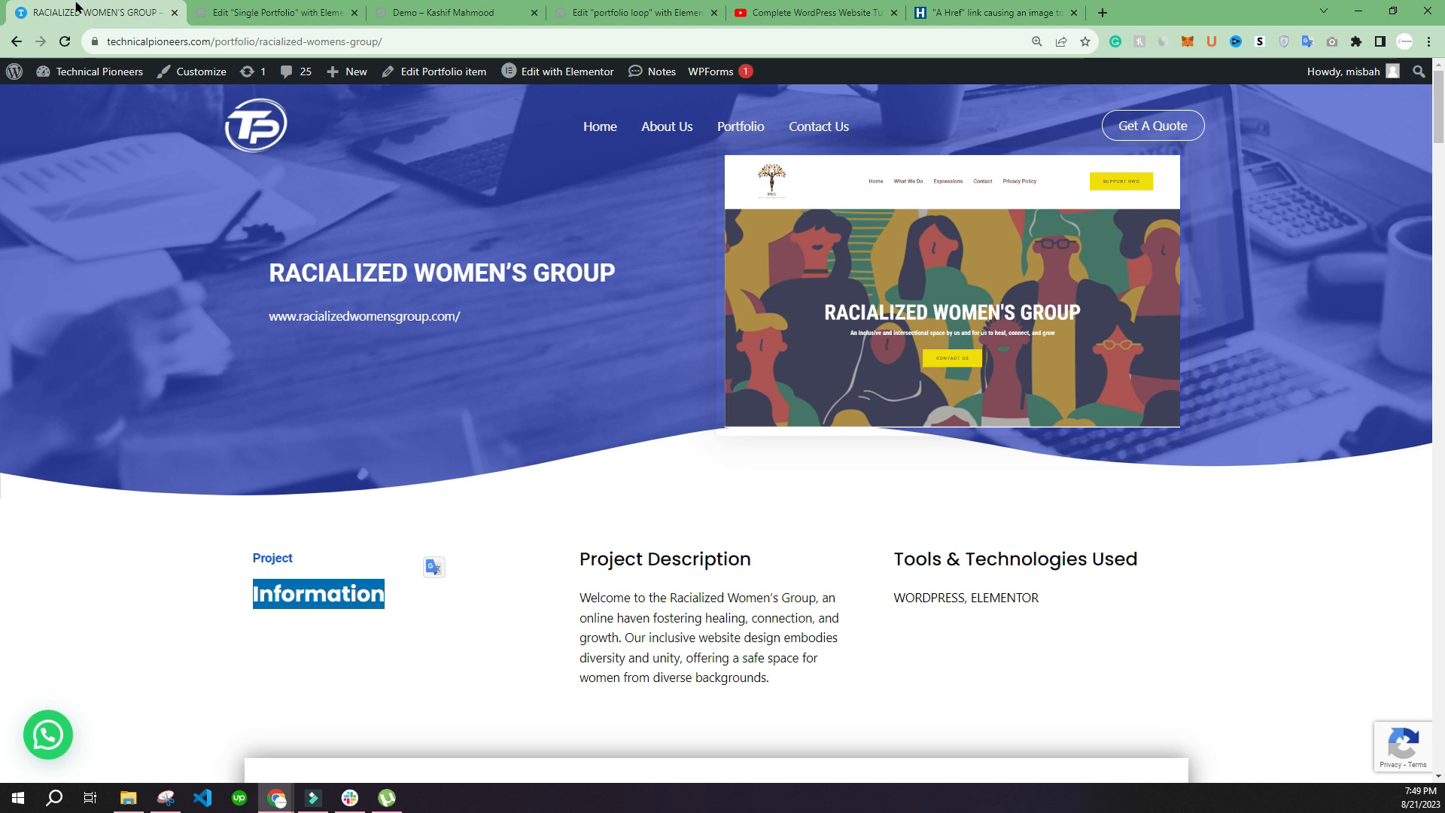
{"action": "left_click", "coordinate": [270, 12]}
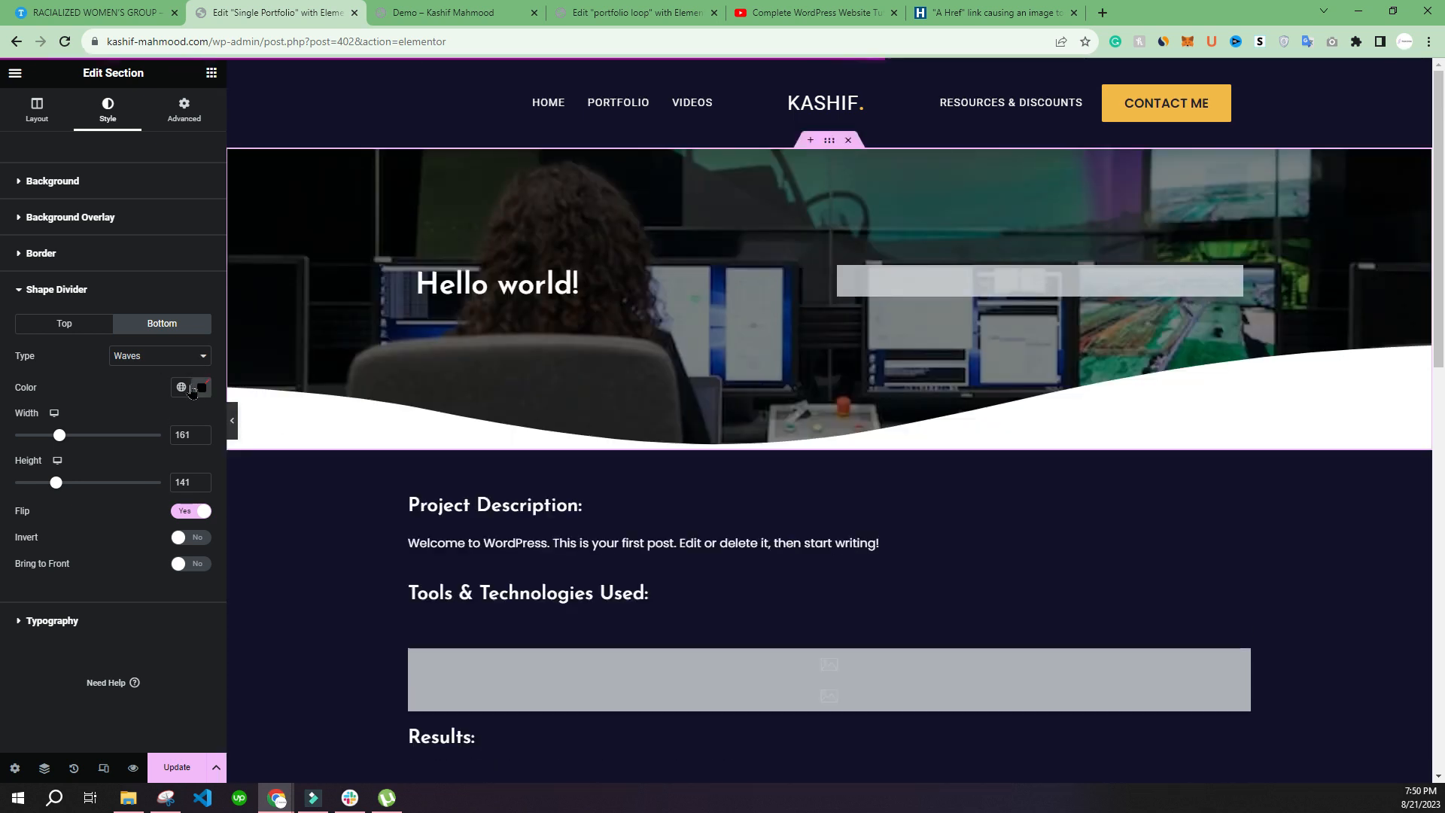
Set the Waves divider color to #12122a and compare the full-width preview with the reference page
{"action": "left_click", "coordinate": [201, 386]}
{"action": "type", "text": "#12122a"}
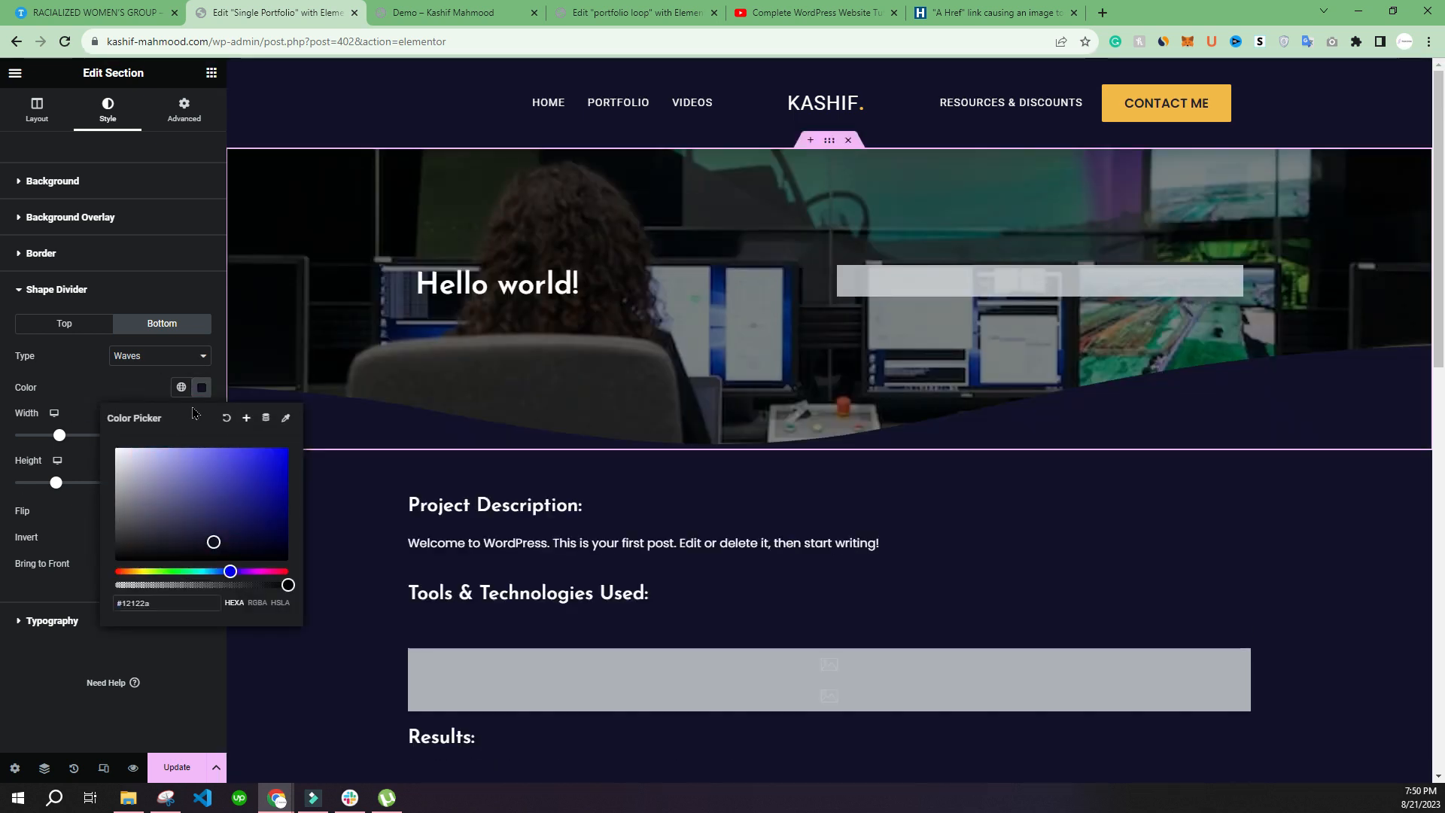
{"action": "left_click", "coordinate": [3, 380]}
{"action": "left_click", "coordinate": [235, 420]}
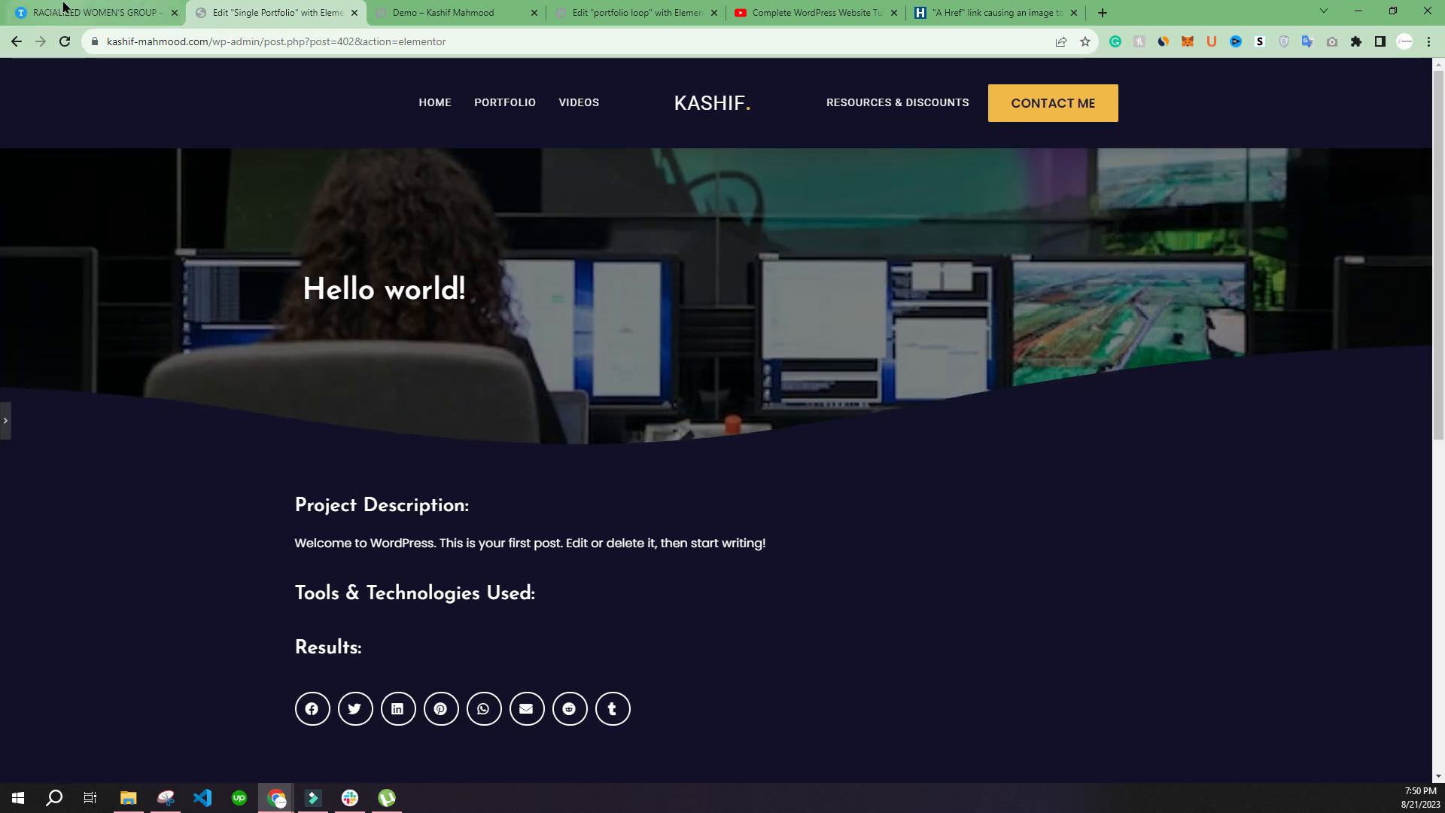
{"action": "left_click", "coordinate": [90, 12]}
{"action": "left_click", "coordinate": [275, 12]}
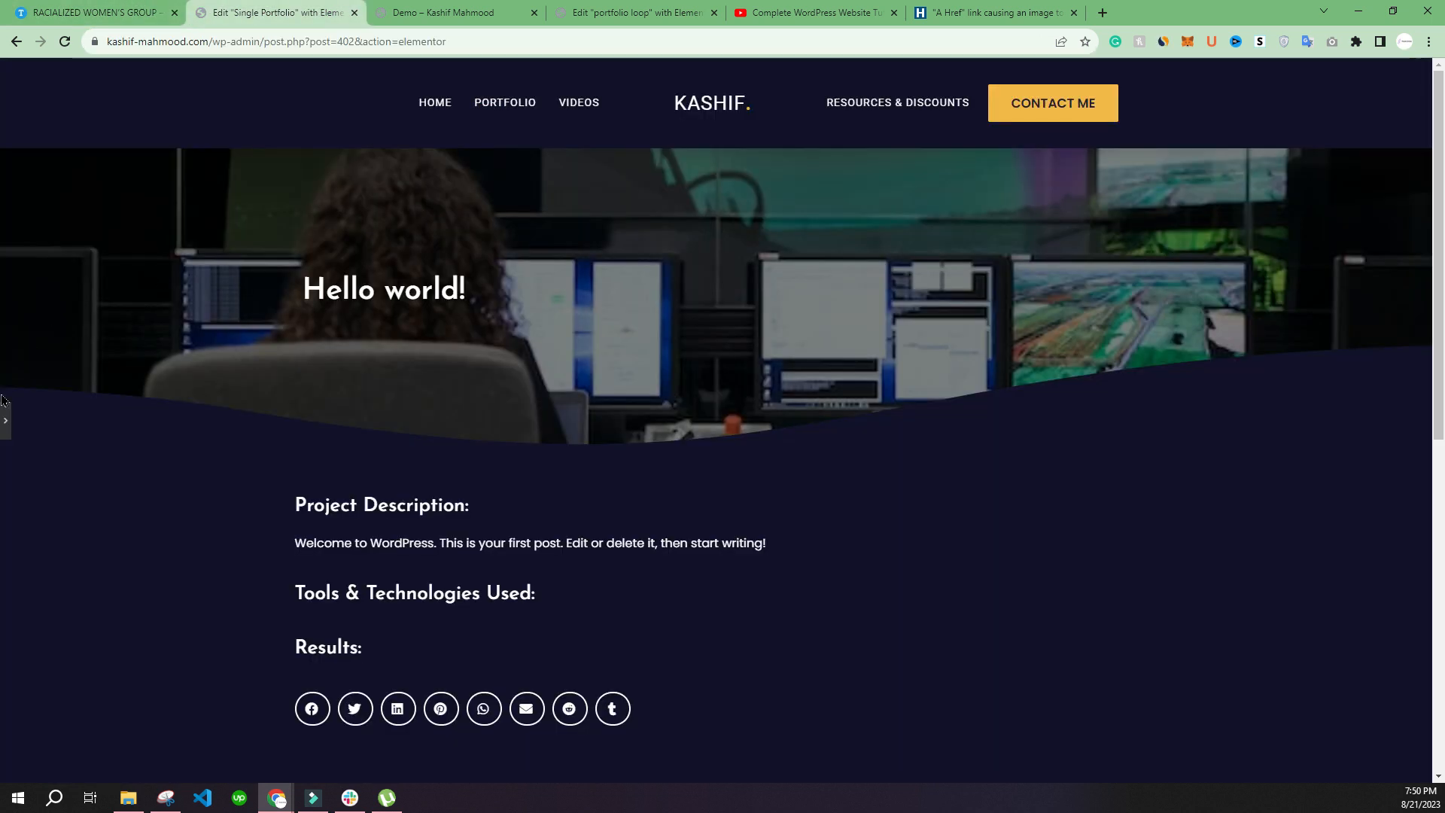
{"action": "left_click", "coordinate": [5, 420]}
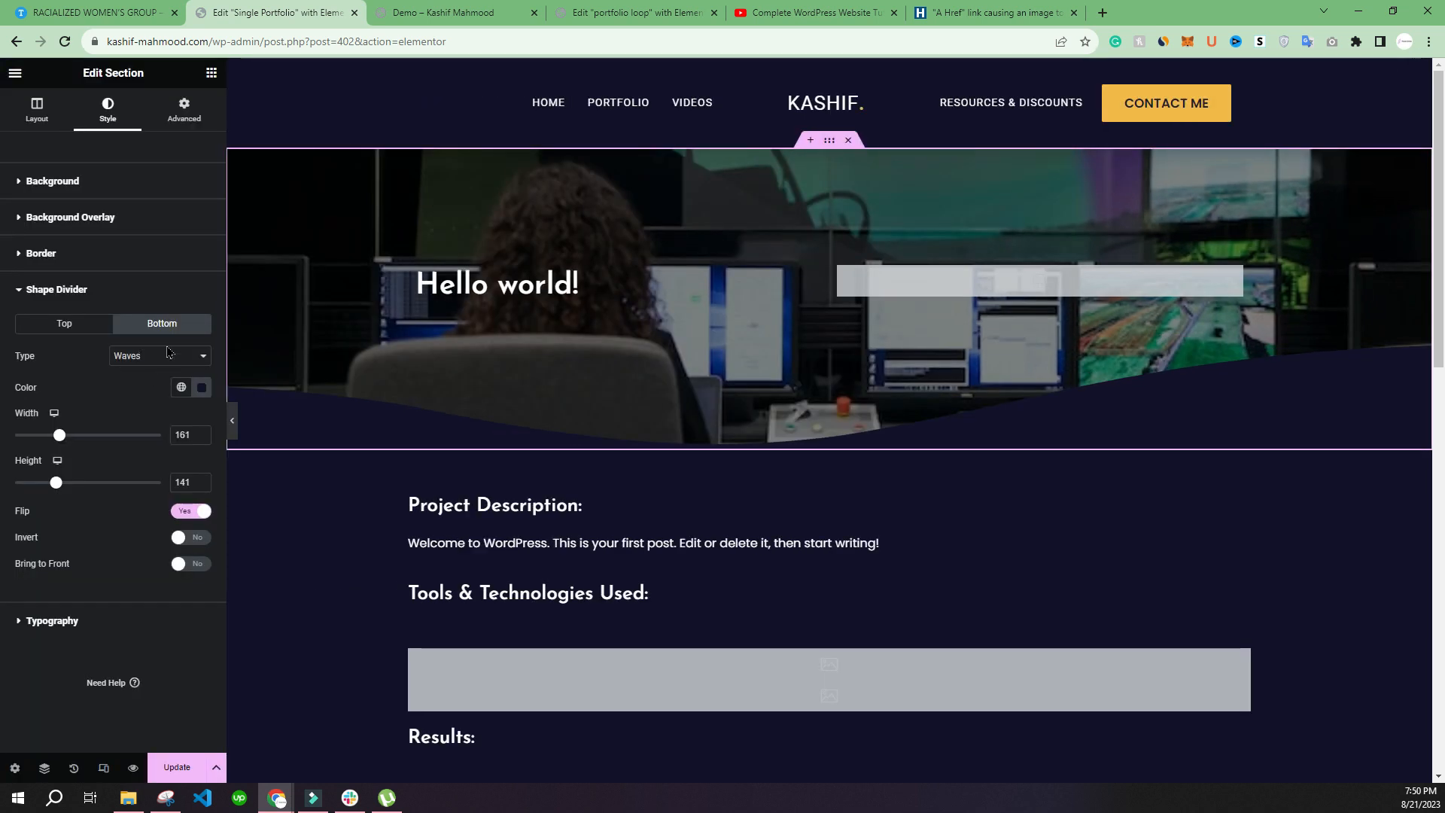
Set the header section's minimum height to 500 px, preview it full width and save the template
{"action": "left_click", "coordinate": [37, 109]}
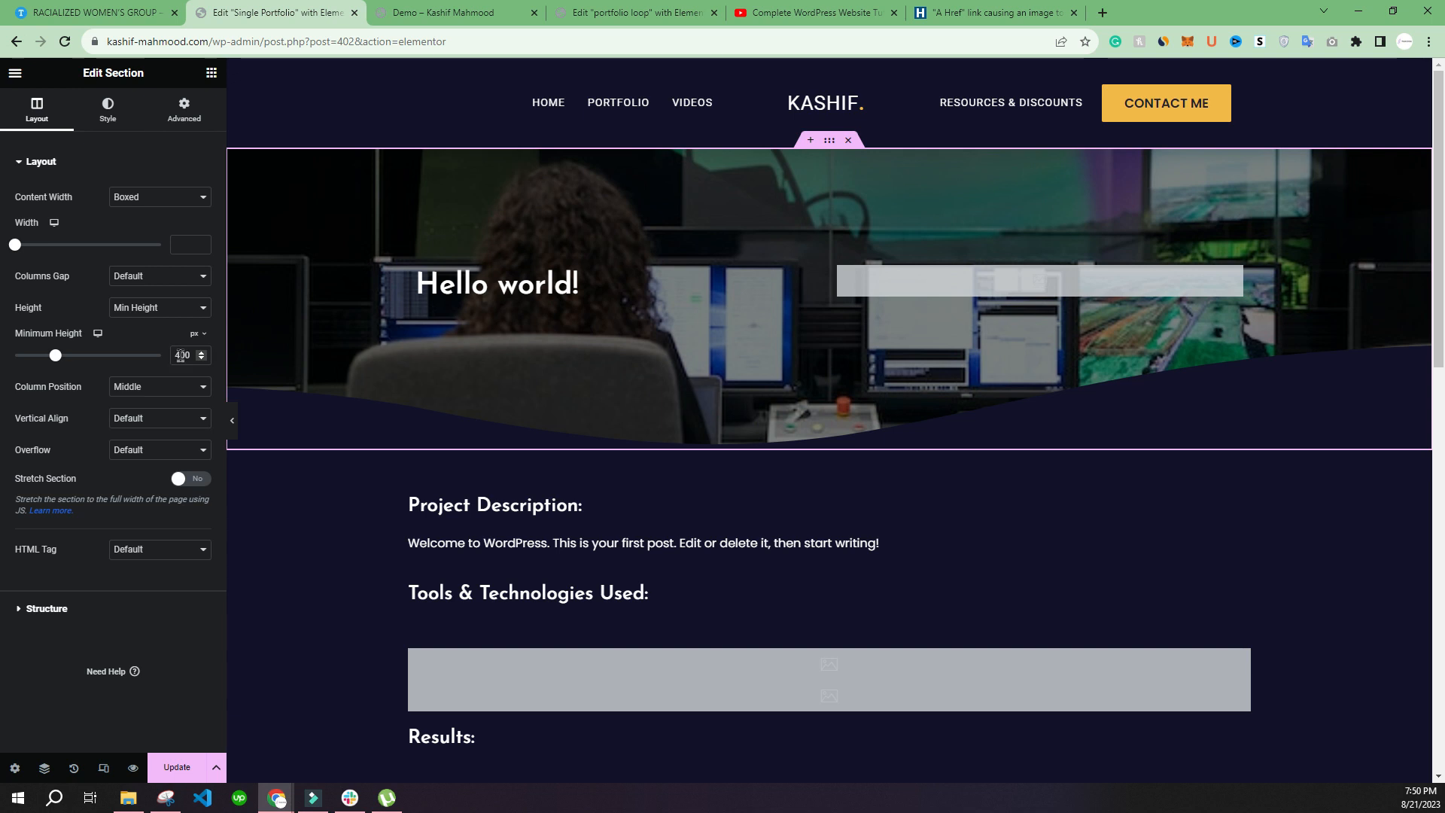
{"action": "type", "text": "5"}
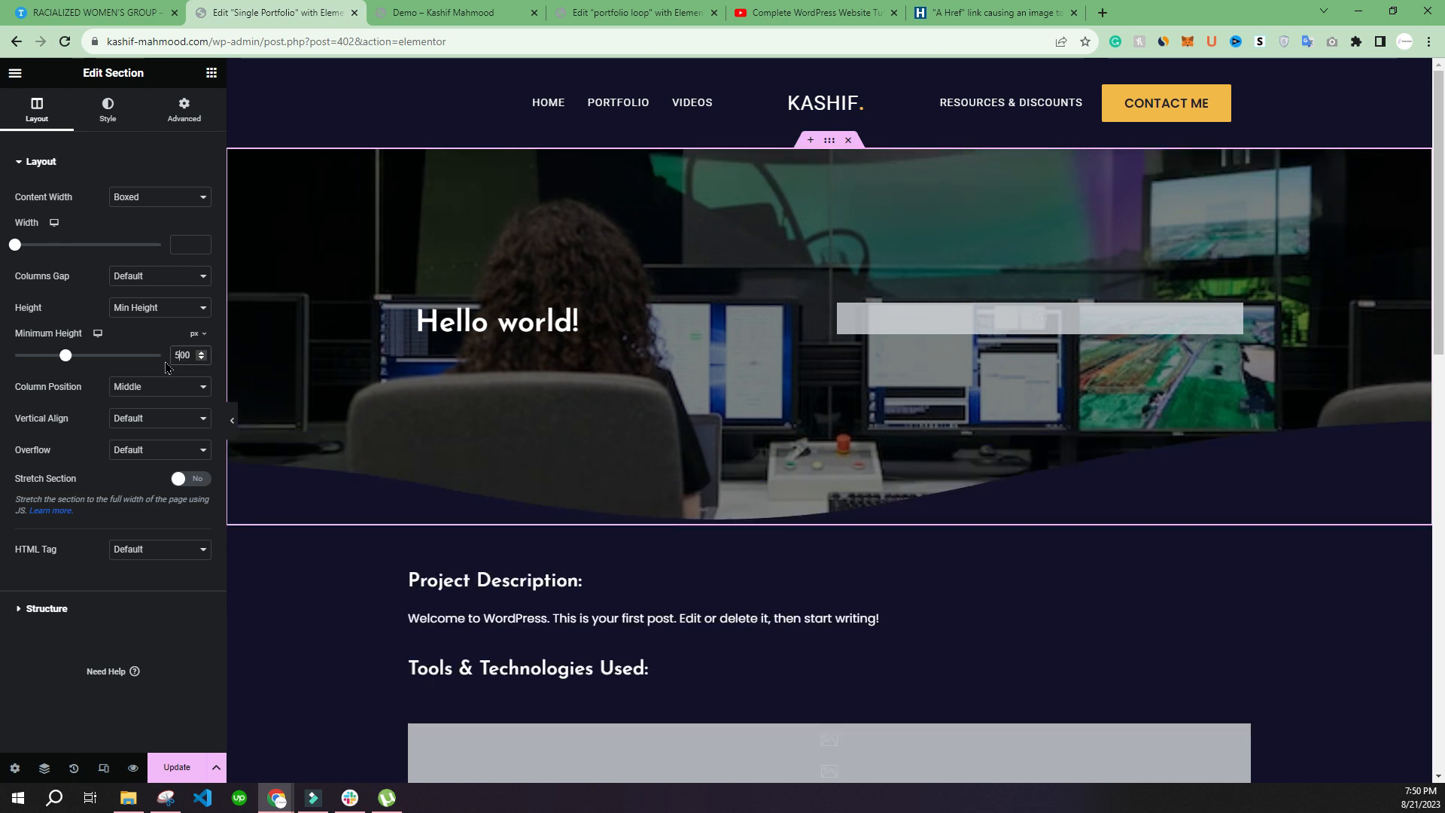
{"action": "left_click", "coordinate": [232, 427]}
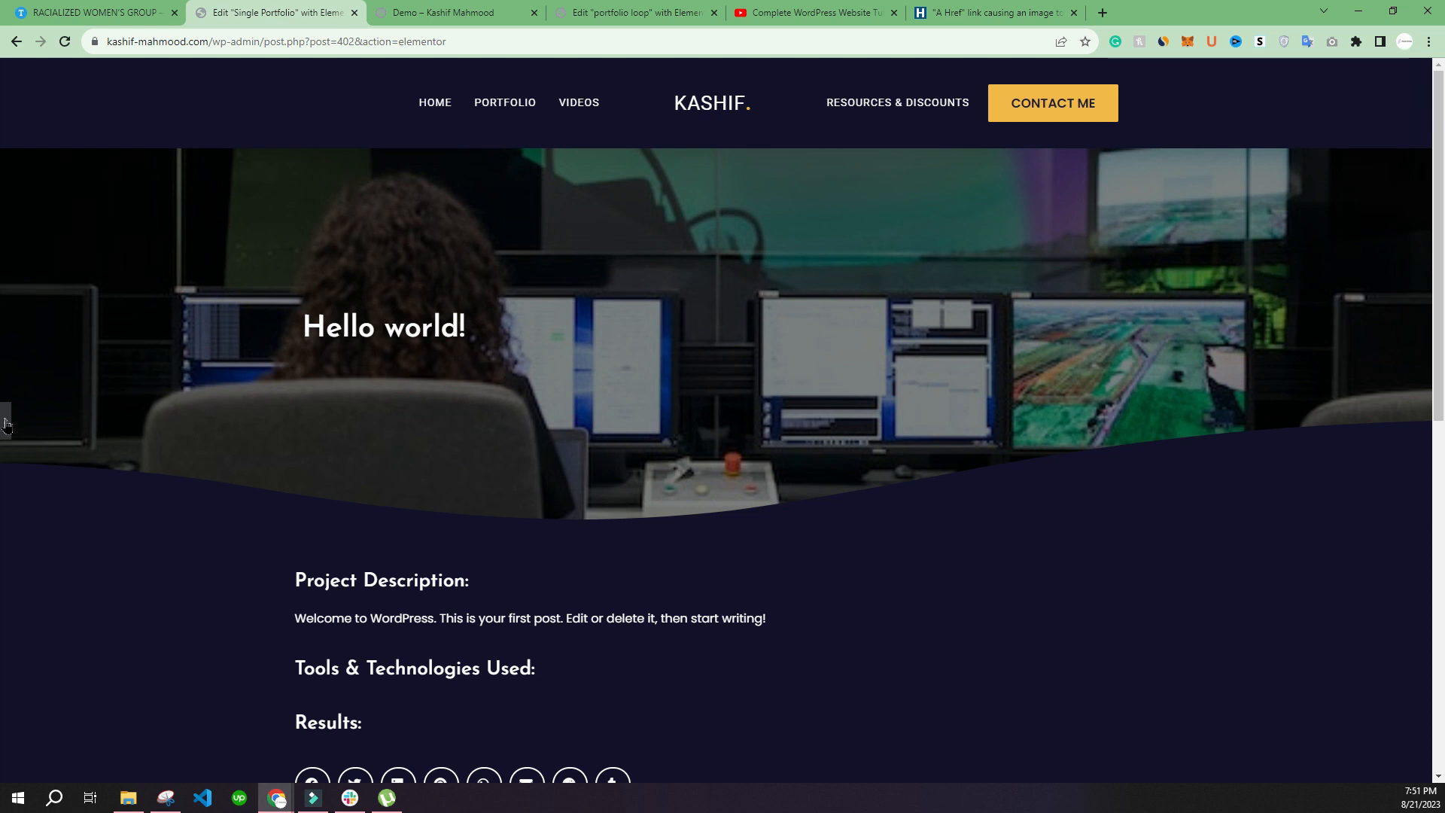
{"action": "left_click", "coordinate": [6, 425]}
{"action": "key", "text": "ctrl+s"}
Review the Demo portfolio page from its header down to the Results section and back
{"action": "left_click", "coordinate": [435, 10]}
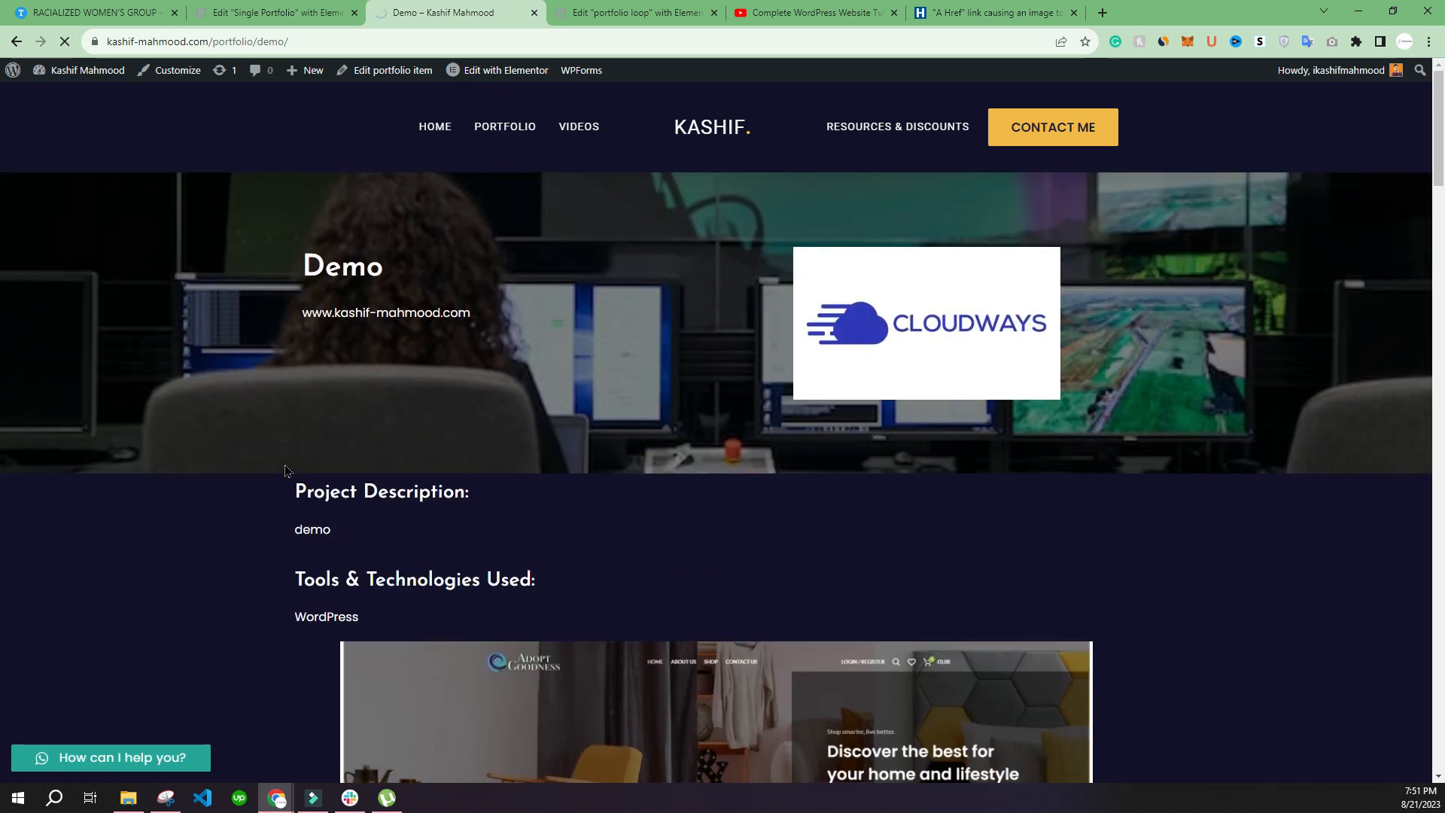
{"action": "scroll", "coordinate": [279, 399], "scroll_direction": "down", "scroll_amount": 10}
{"action": "scroll", "coordinate": [278, 397], "scroll_direction": "down", "scroll_amount": 20}
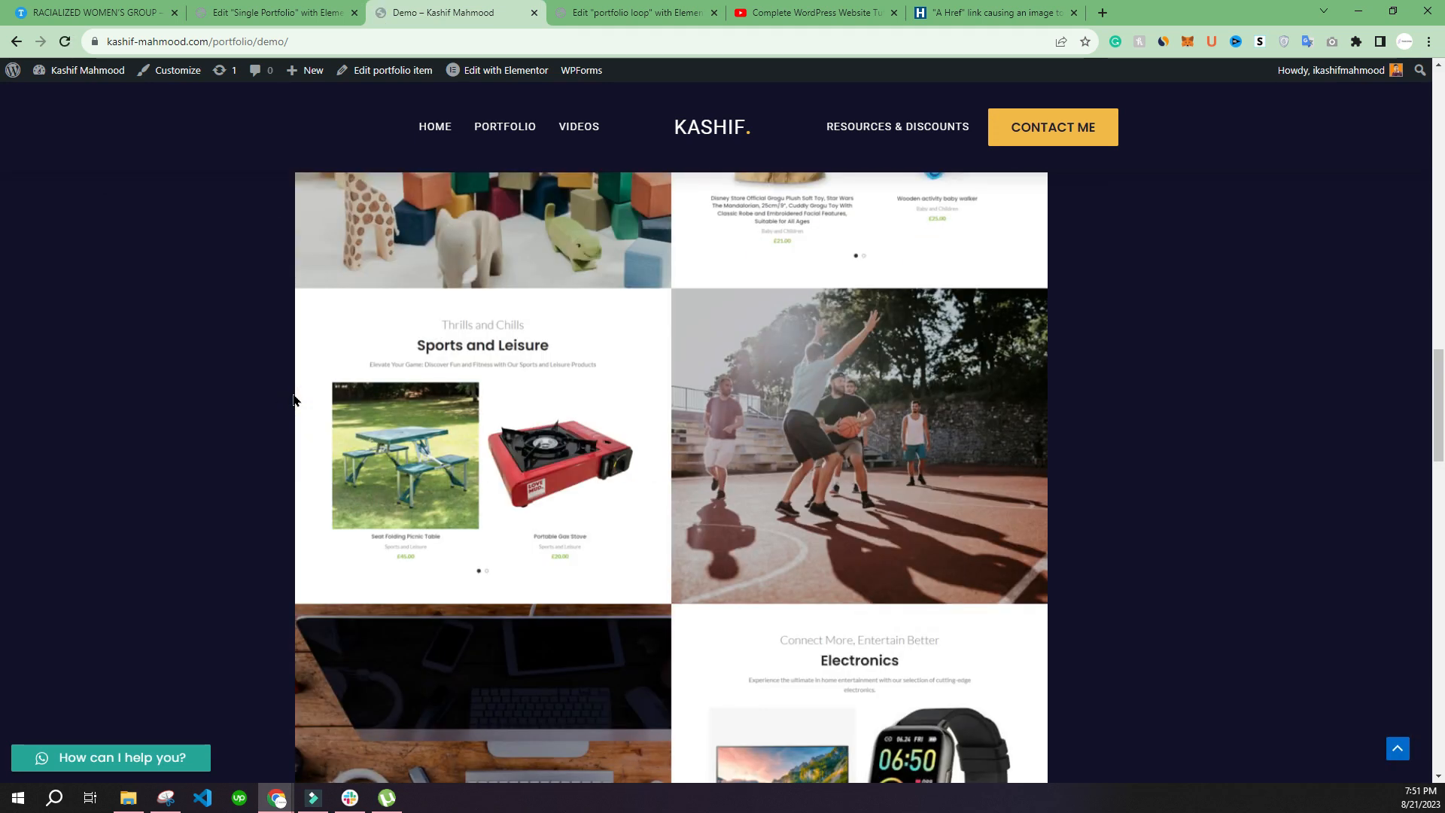
{"action": "scroll", "coordinate": [296, 404], "scroll_direction": "down", "scroll_amount": 1}
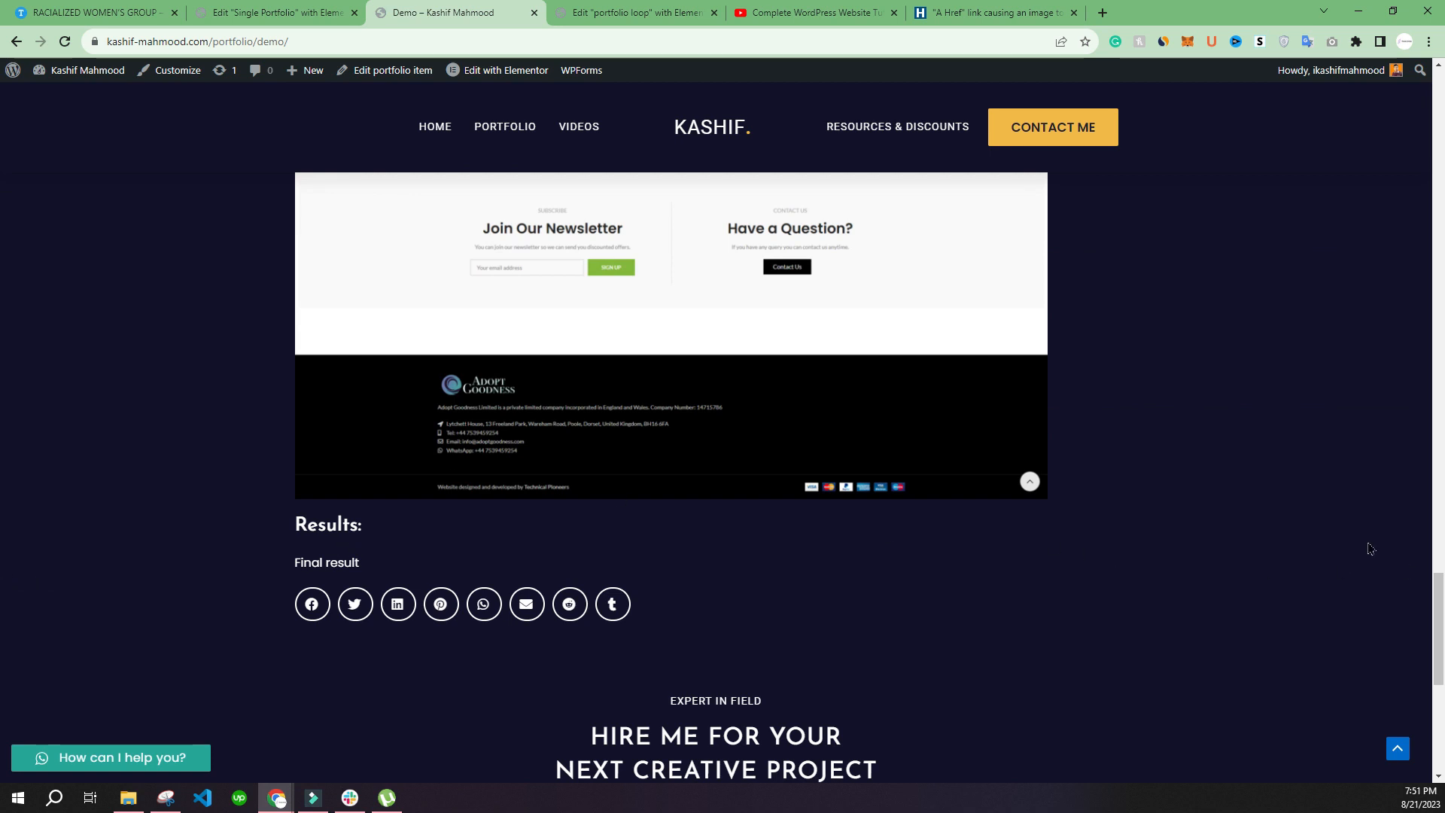
{"action": "left_click_drag", "start_coordinate": [1439, 654], "coordinate": [1404, 134]}
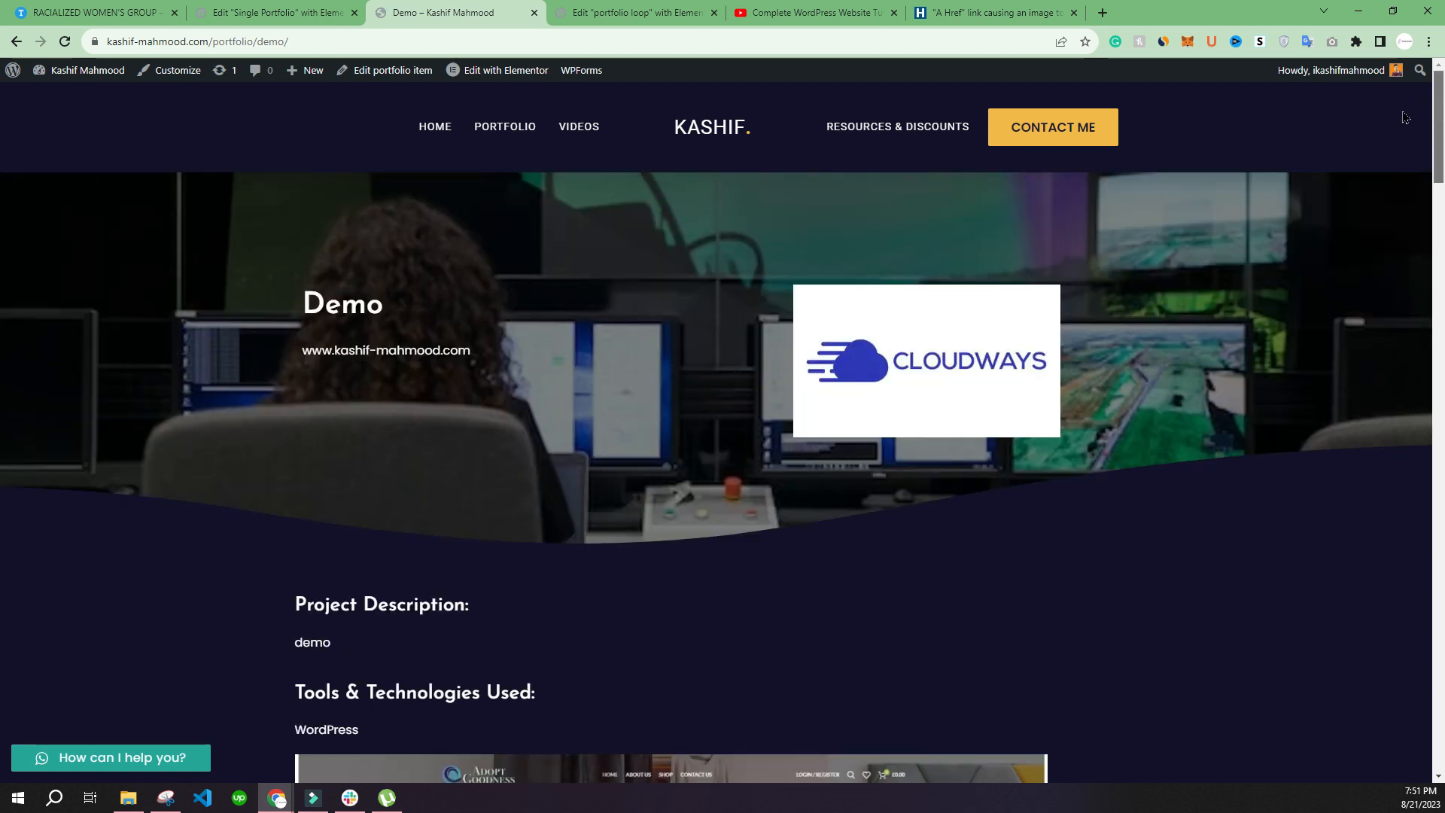
Examine the reference page's three-column layout with Project Information, Project Description and Tools & Technologies Used
{"action": "left_click", "coordinate": [98, 11]}
{"action": "scroll", "coordinate": [355, 482], "scroll_direction": "down", "scroll_amount": 2}
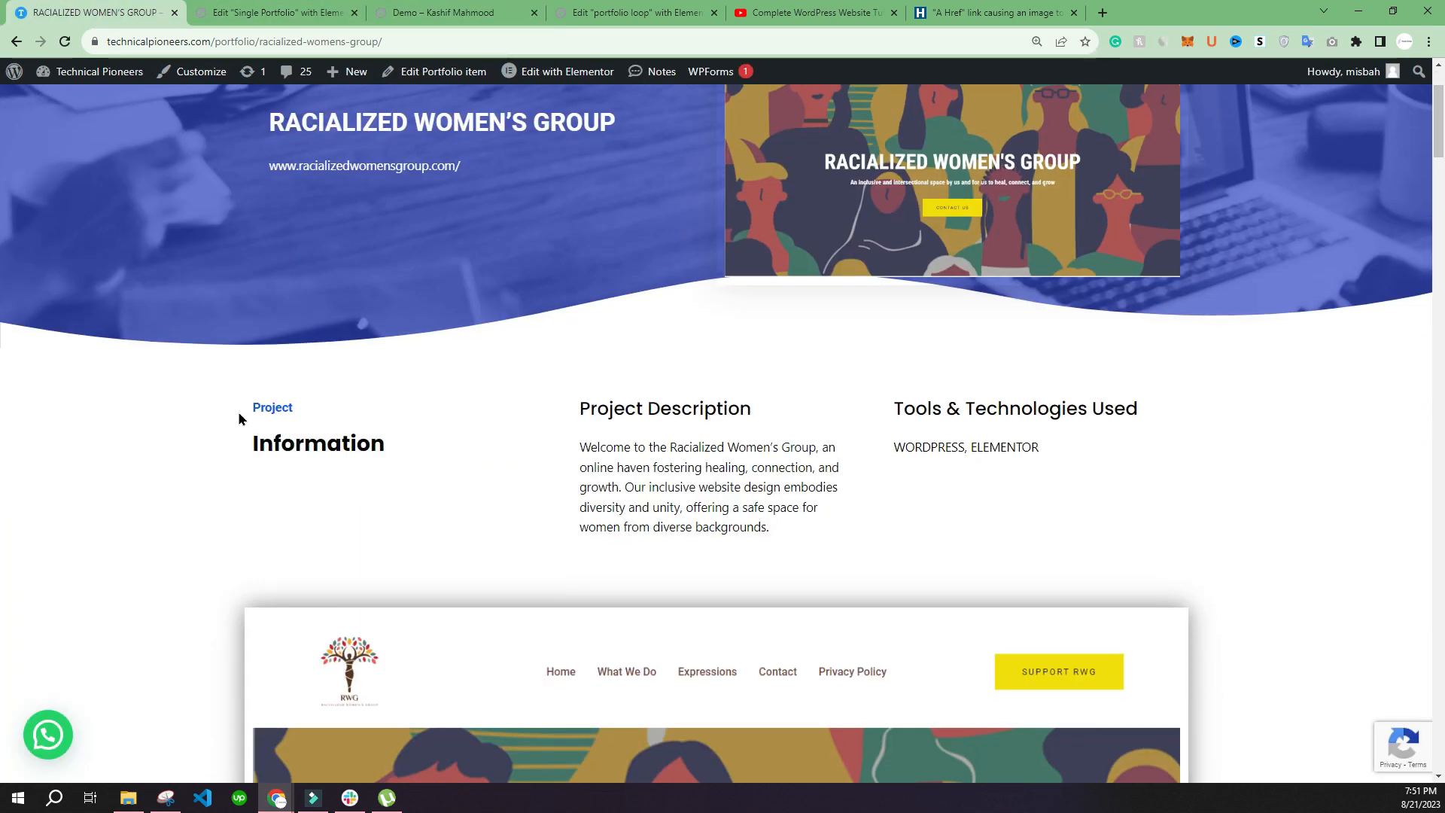
{"action": "left_click_drag", "start_coordinate": [239, 417], "coordinate": [422, 454]}
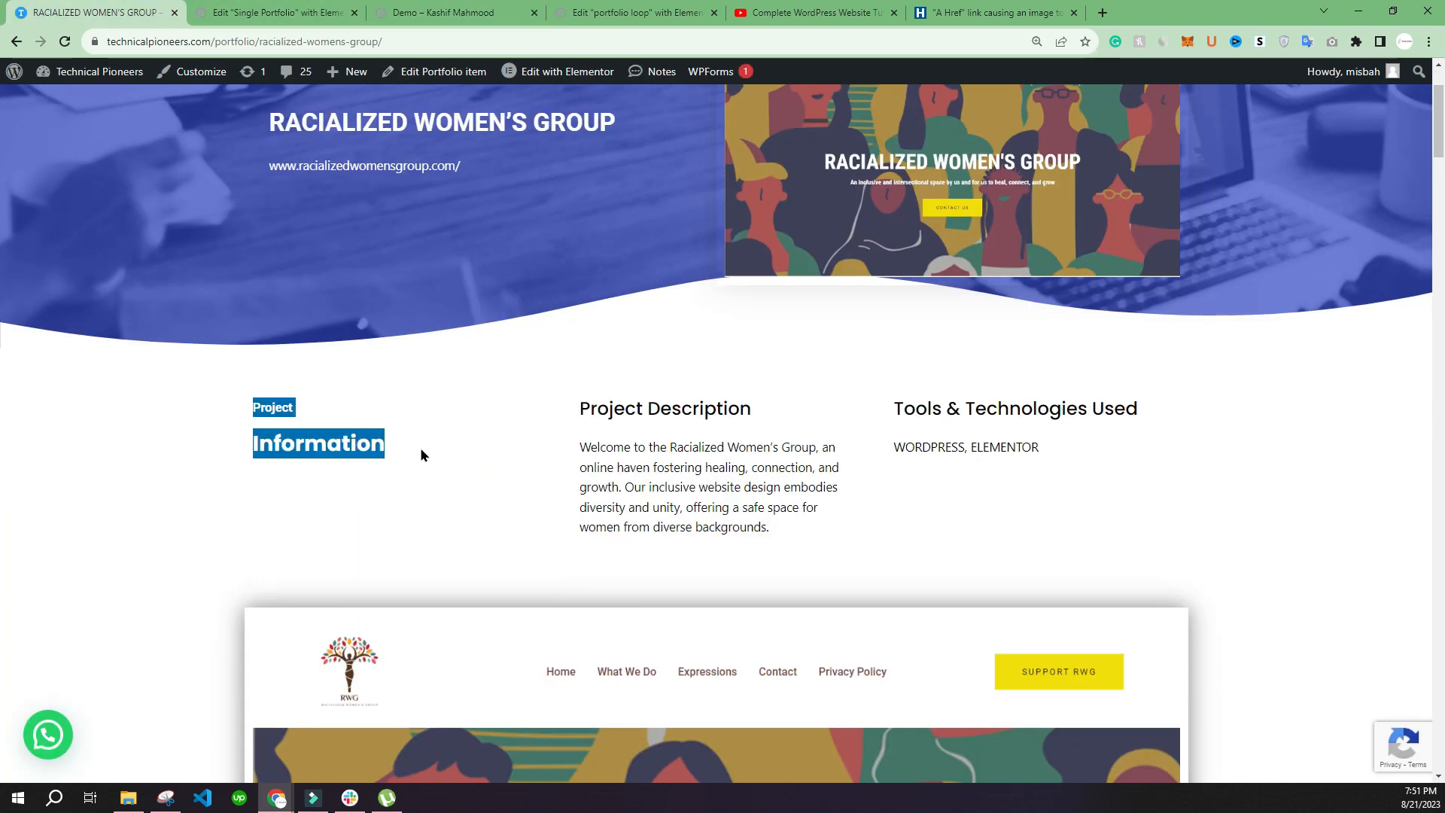
{"action": "left_click", "coordinate": [277, 454]}
{"action": "left_click_drag", "start_coordinate": [288, 409], "coordinate": [400, 442]}
{"action": "left_click_drag", "start_coordinate": [570, 416], "coordinate": [818, 404]}
{"action": "left_click_drag", "start_coordinate": [756, 410], "coordinate": [583, 408]}
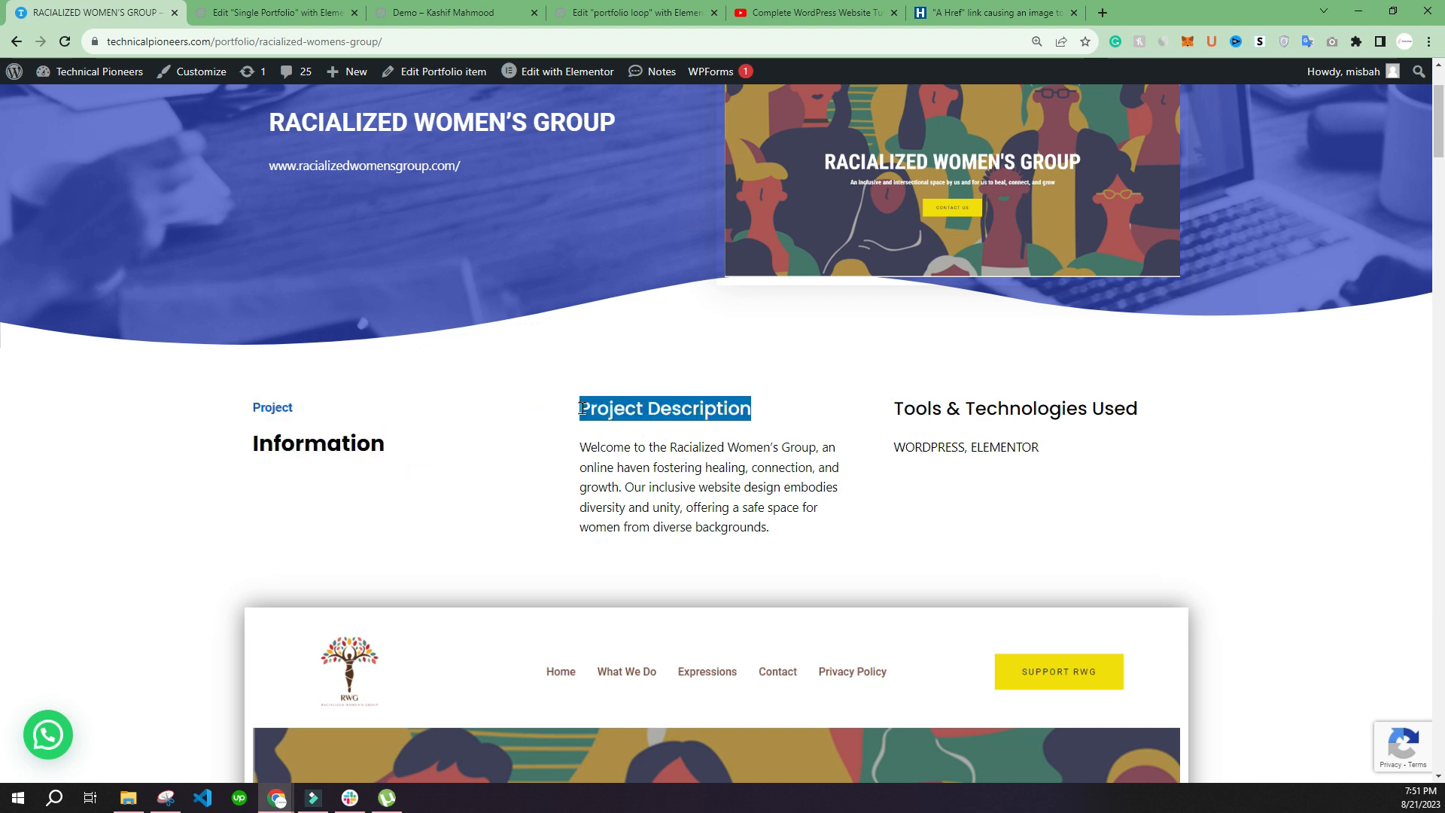
{"action": "mouse_move", "coordinate": [873, 410]}
{"action": "left_mouse_down"}
{"action": "mouse_move", "coordinate": [1138, 406]}
{"action": "mouse_move", "coordinate": [858, 419]}
{"action": "left_mouse_up"}
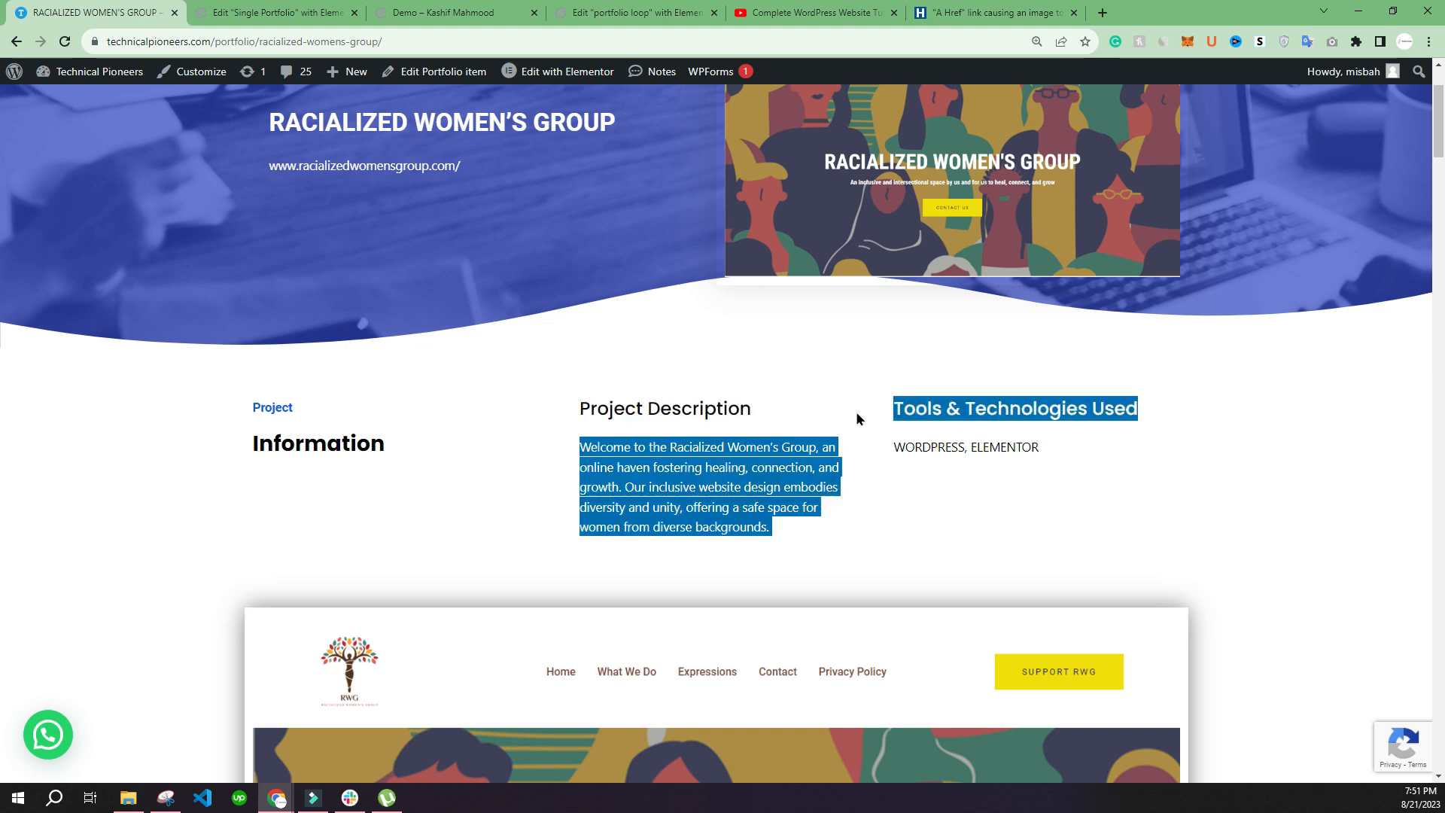
Add an Inner Section above the Project Description heading in the Single Portfolio template
{"action": "left_click", "coordinate": [284, 9]}
{"action": "scroll", "coordinate": [591, 580], "scroll_direction": "down", "scroll_amount": 2}
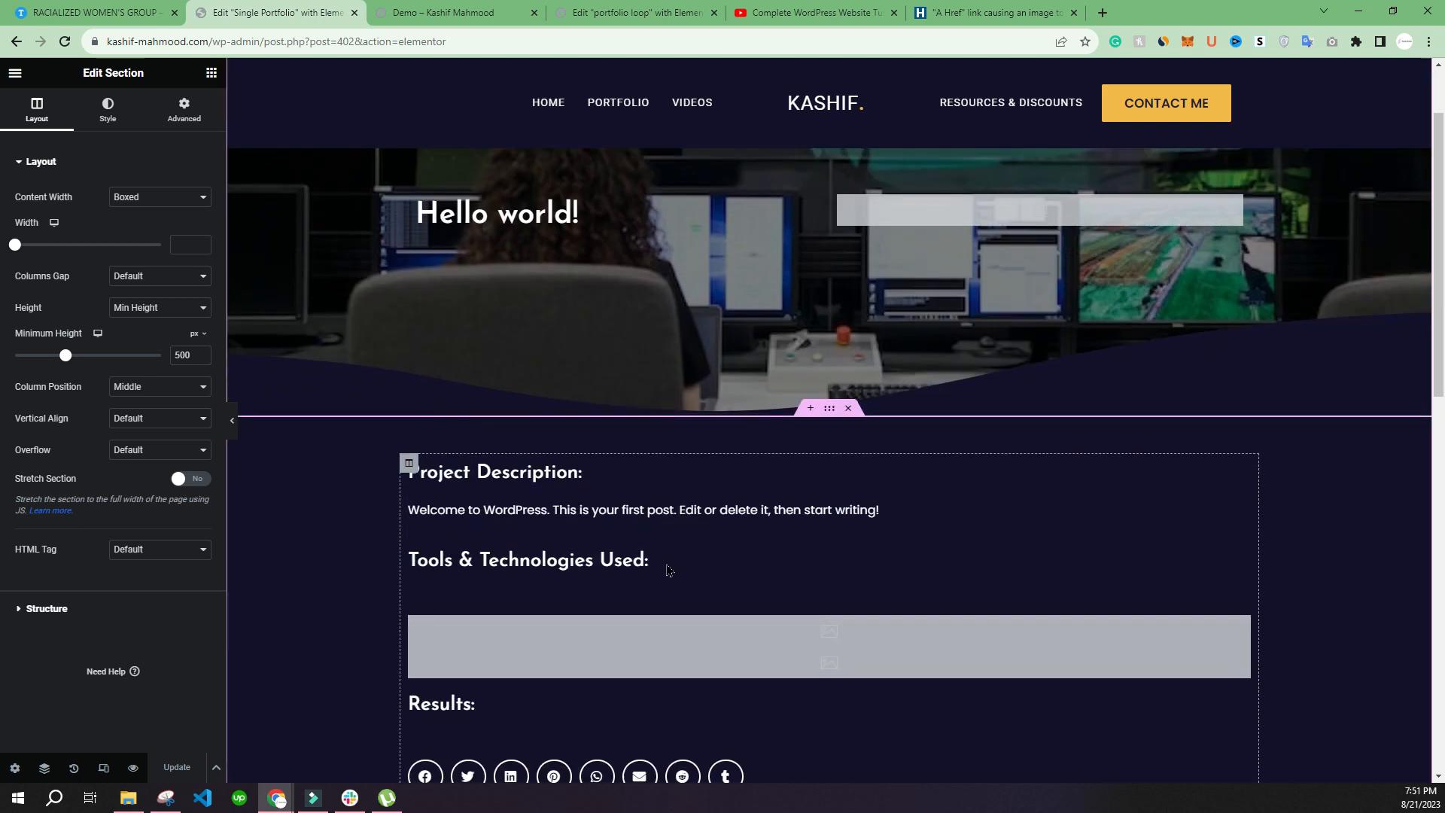
{"action": "left_click", "coordinate": [211, 73]}
{"action": "left_click_drag", "start_coordinate": [64, 627], "coordinate": [526, 421]}
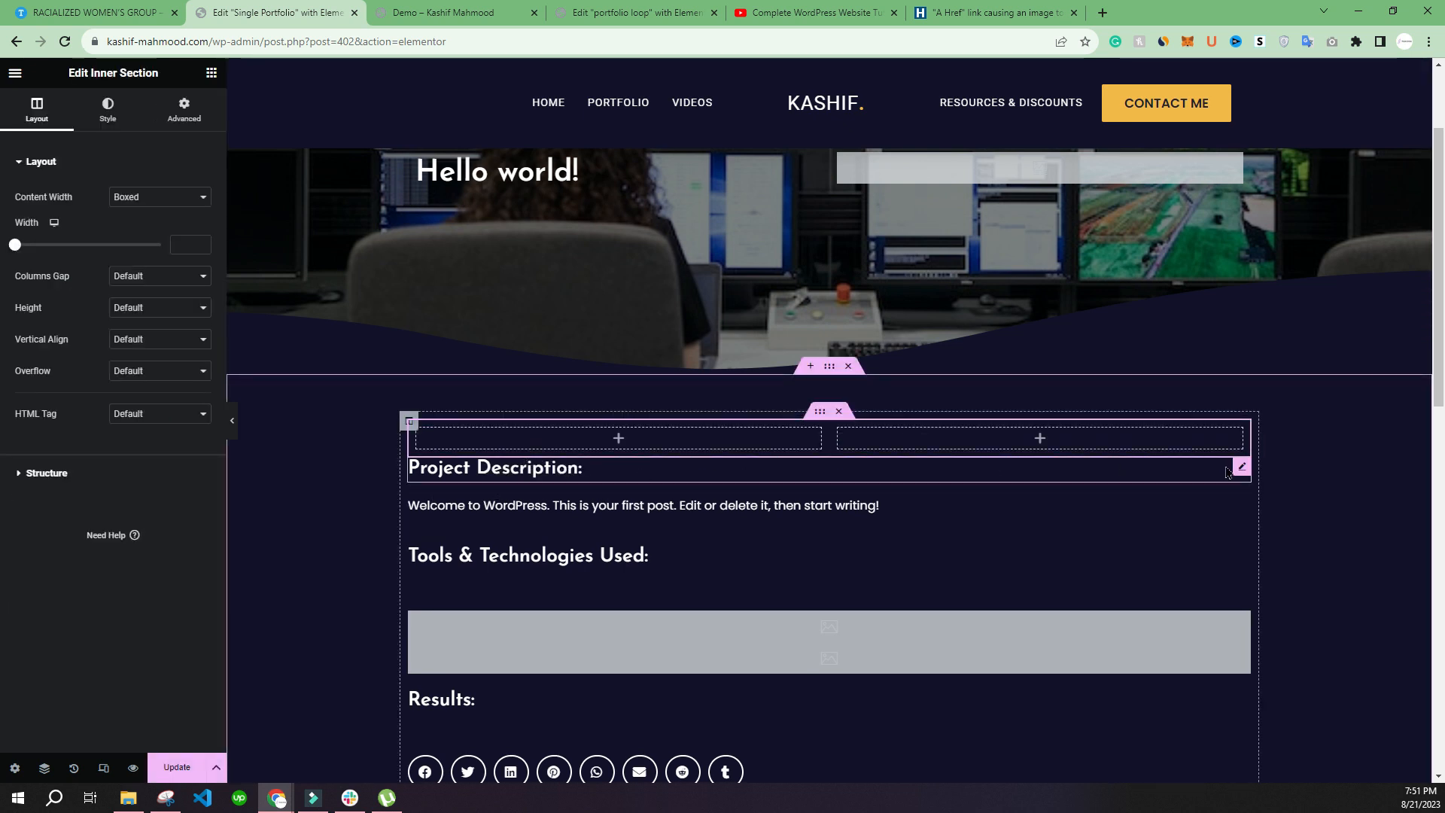
Move the Project Description heading into the inner section's first column and duplicate it there
{"action": "left_click_drag", "start_coordinate": [725, 458], "coordinate": [617, 440]}
{"action": "right_click", "coordinate": [558, 446]}
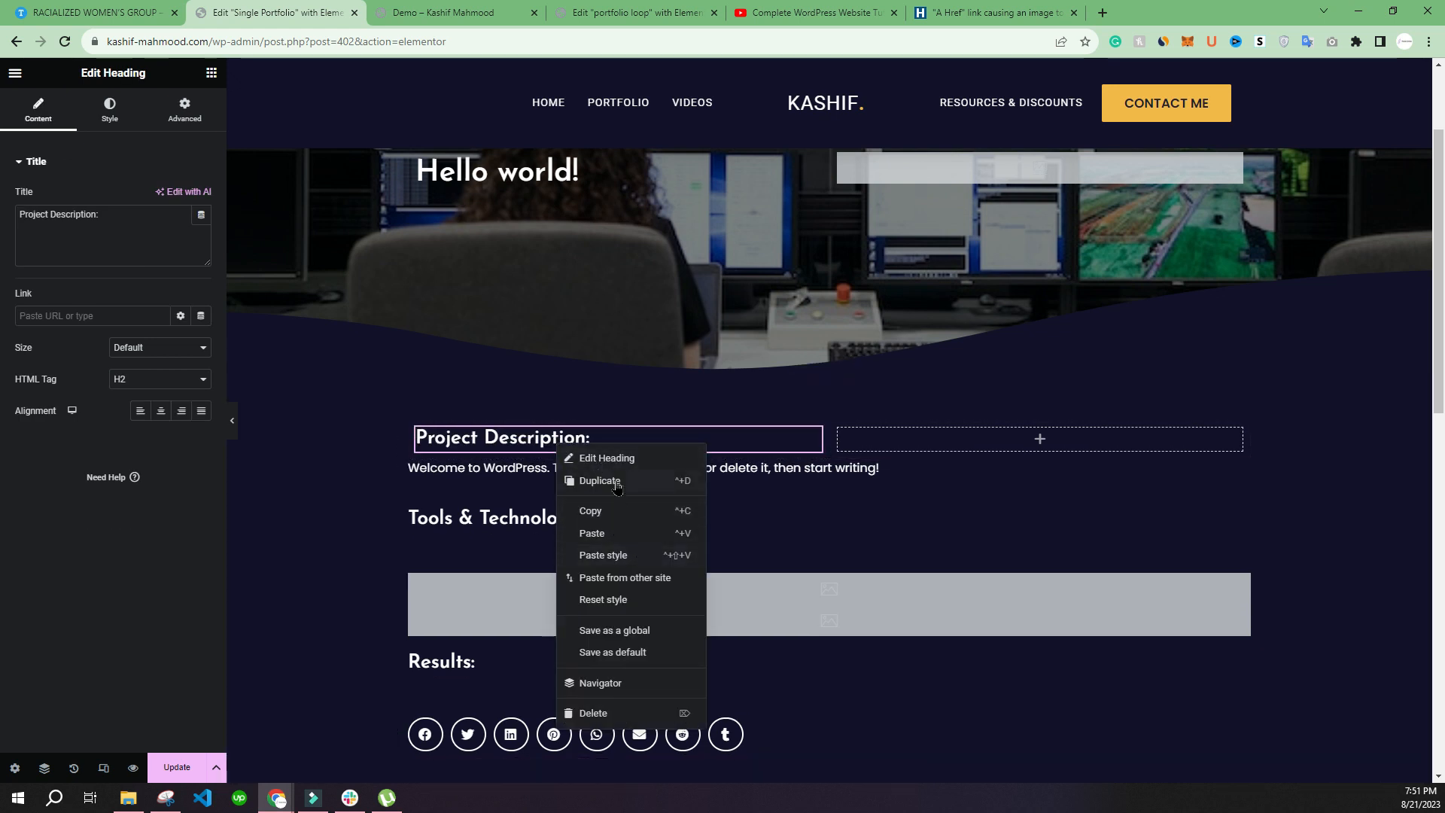
{"action": "left_click", "coordinate": [610, 481]}
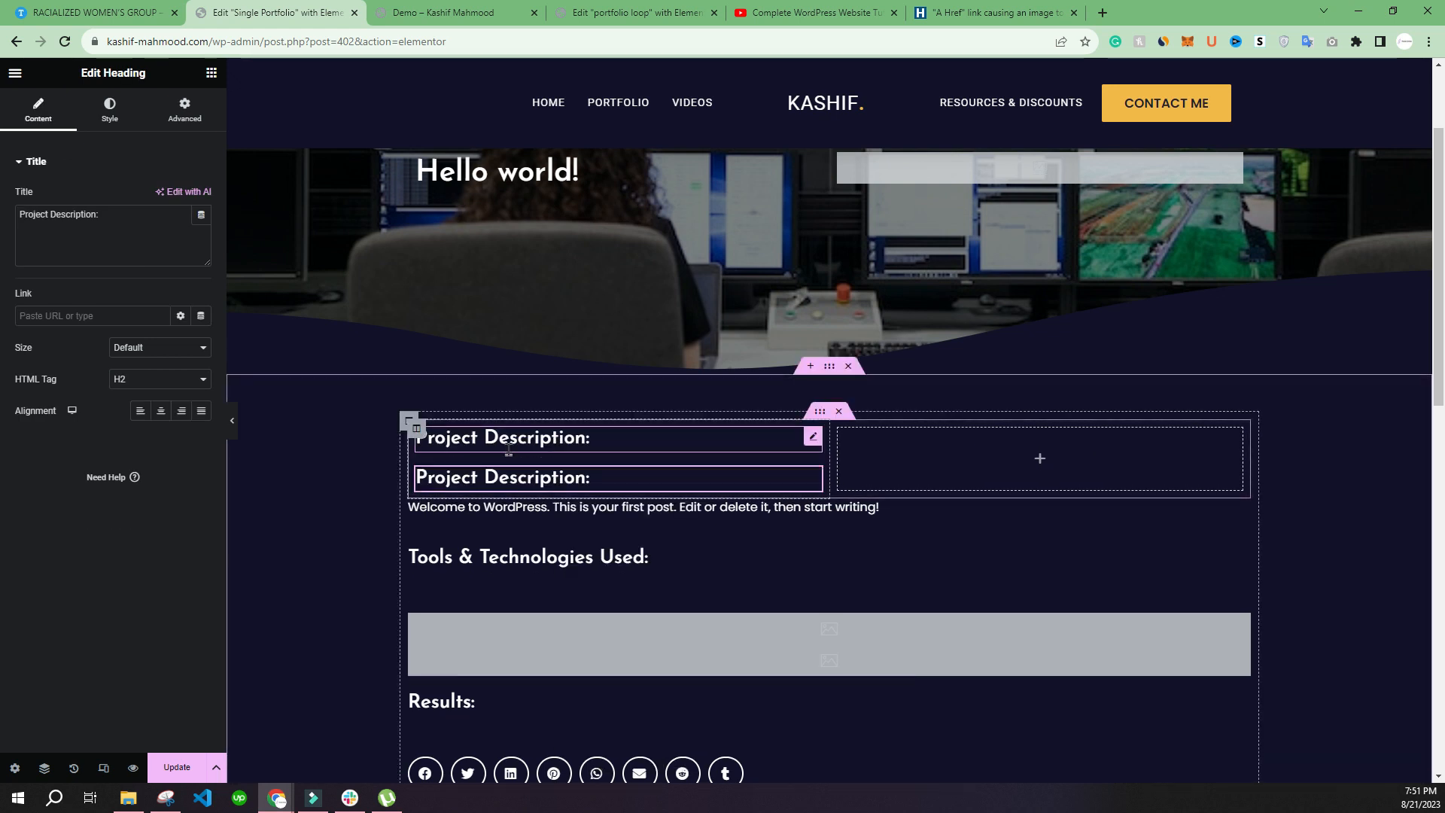
Set the first inner column's margin and padding to 0 on all sides and preview the alignment full width
{"action": "left_click", "coordinate": [409, 421]}
{"action": "left_click", "coordinate": [417, 429]}
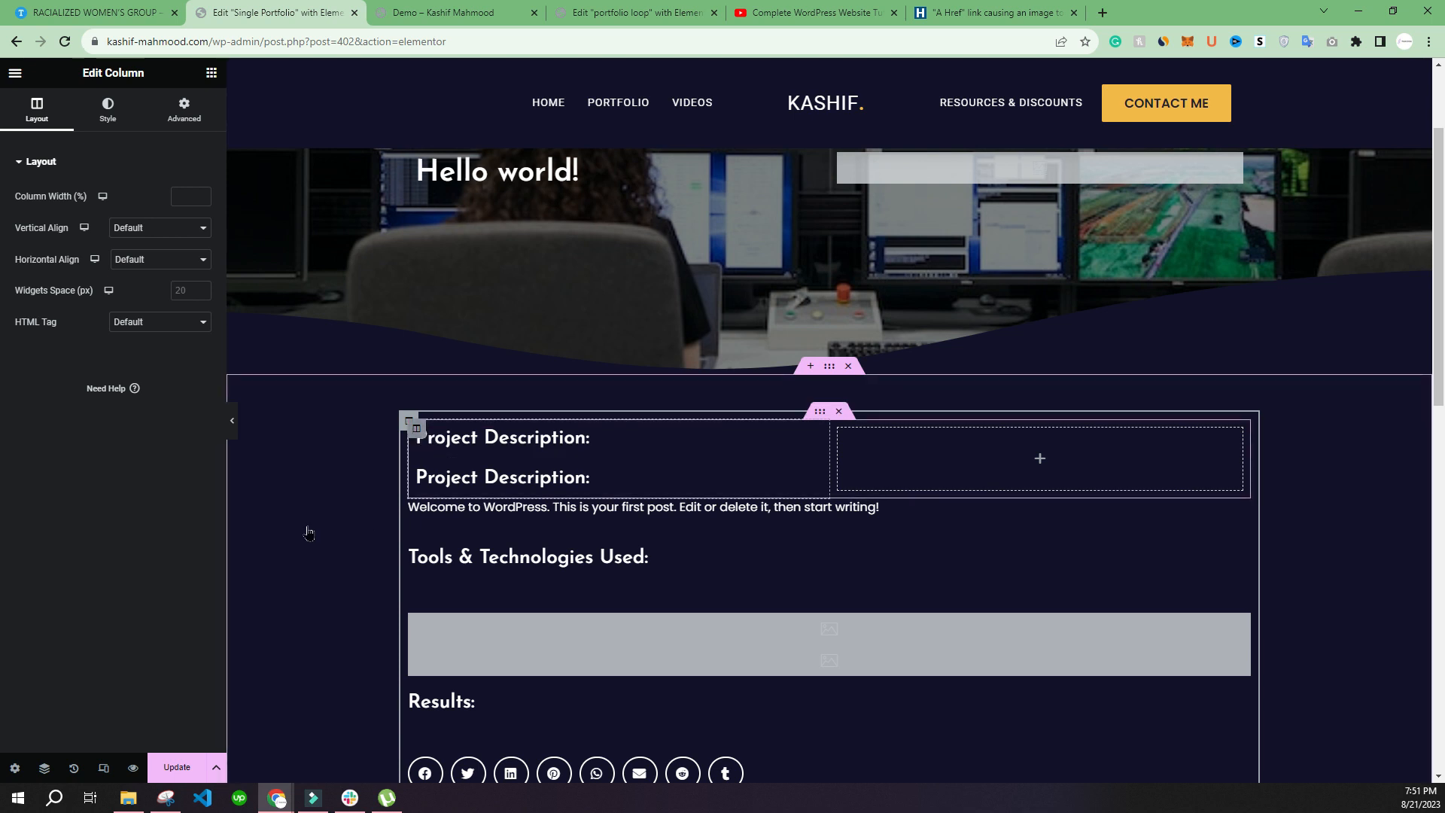
{"action": "left_click", "coordinate": [184, 113]}
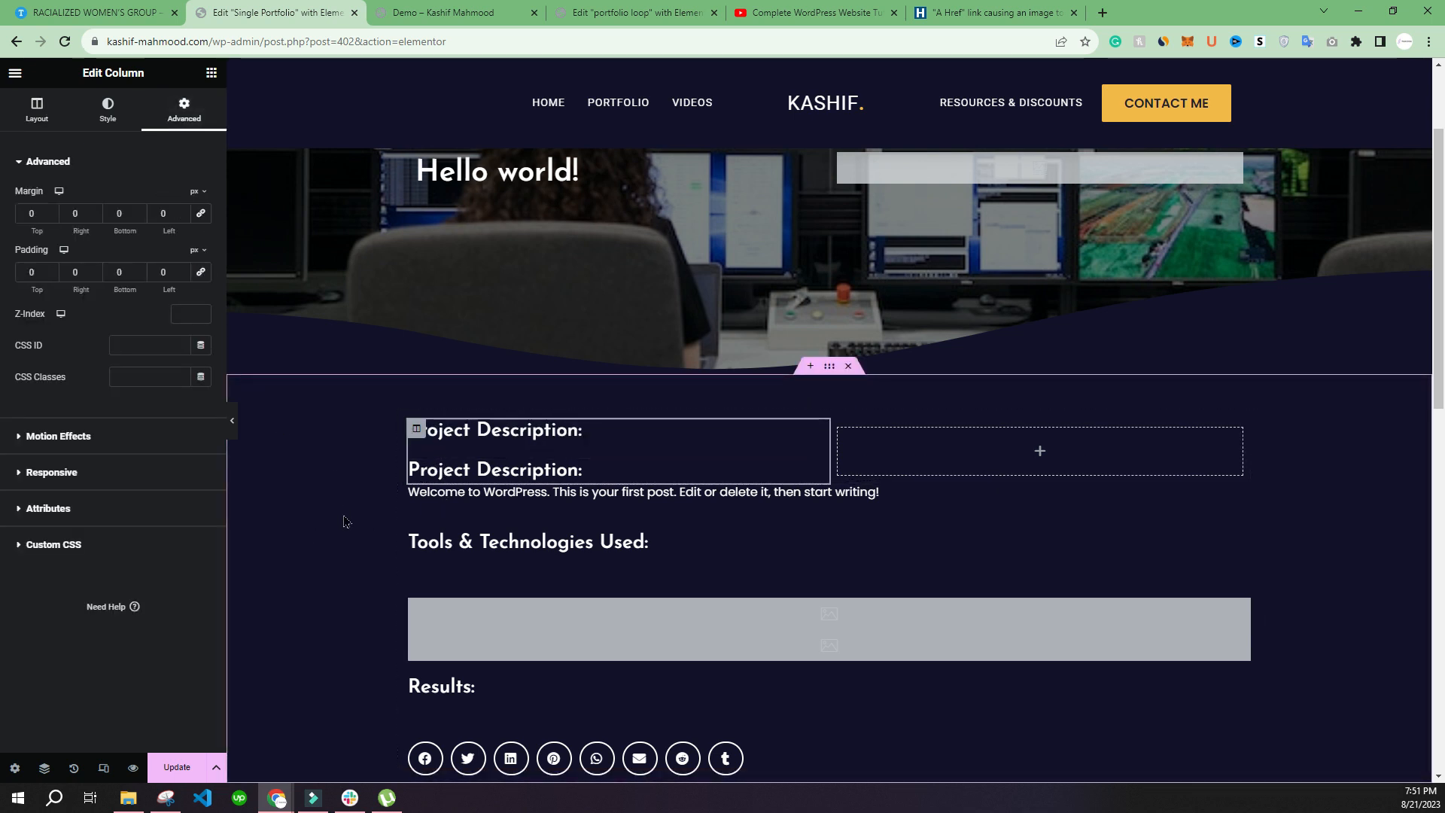
{"action": "left_click", "coordinate": [232, 421]}
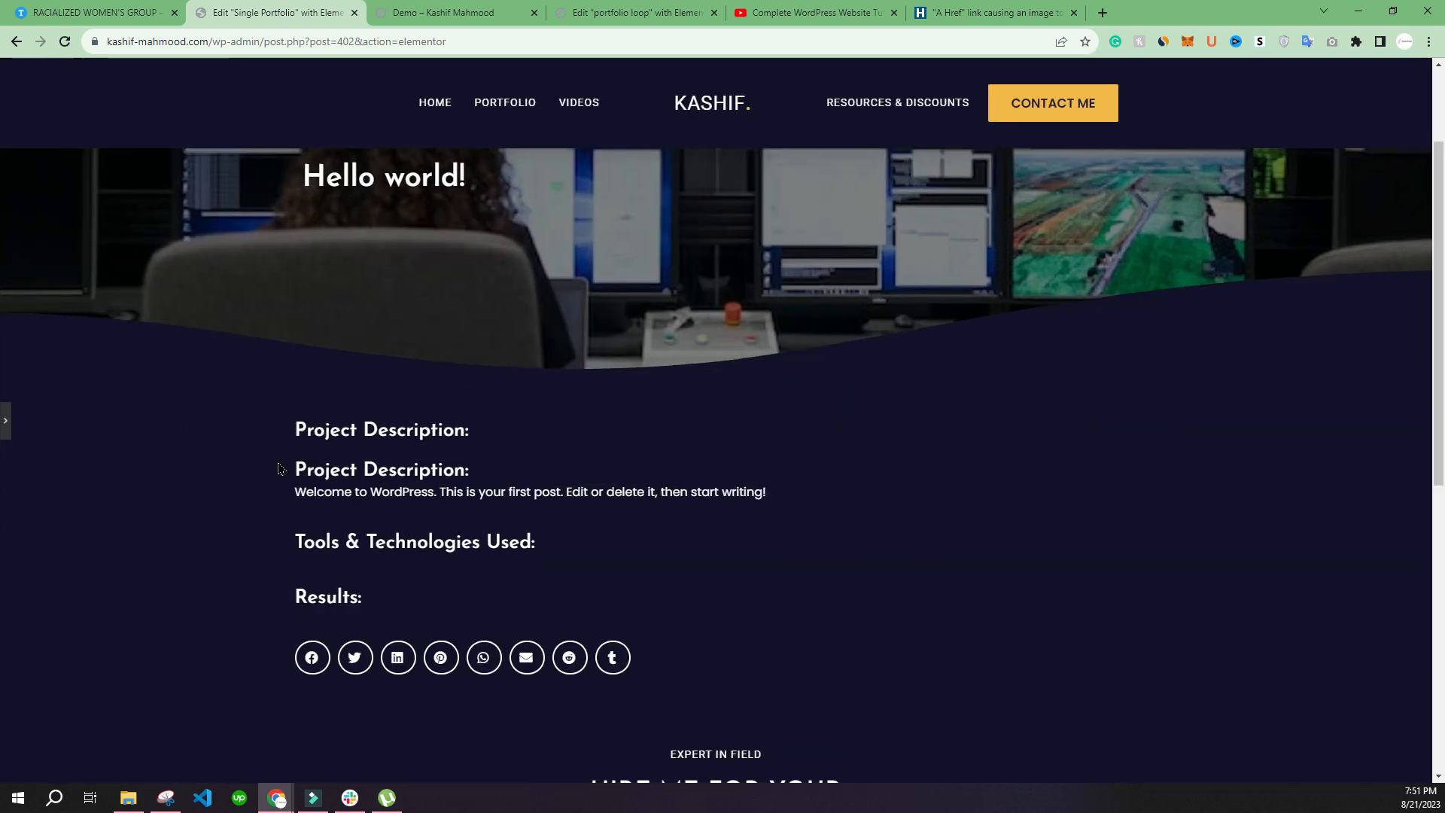
{"action": "left_click", "coordinate": [6, 420]}
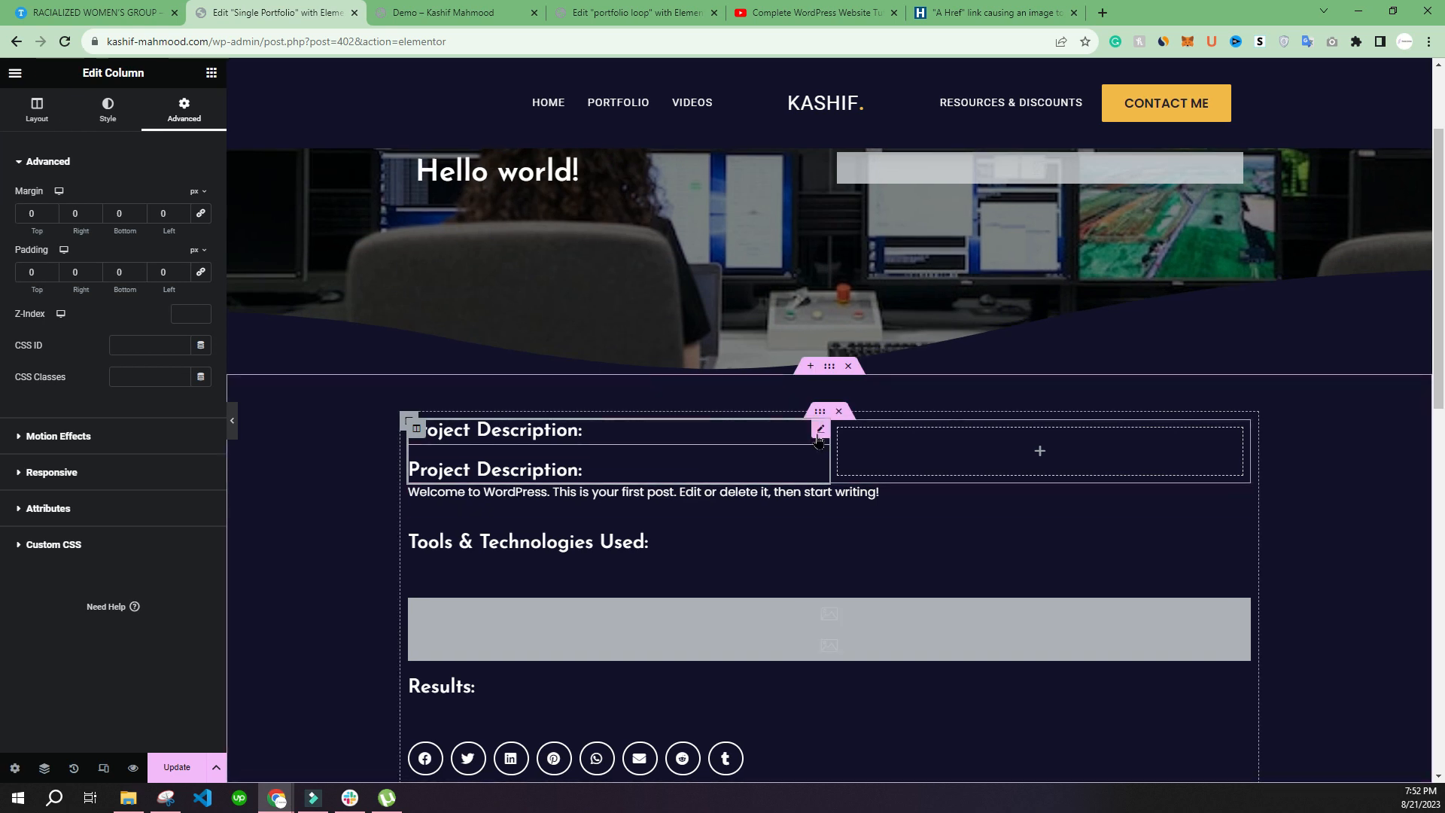
Change the upper heading's title in the first inner column to "Project"
{"action": "left_click", "coordinate": [824, 425]}
{"action": "left_click_drag", "start_coordinate": [86, 216], "coordinate": [96, 217]}
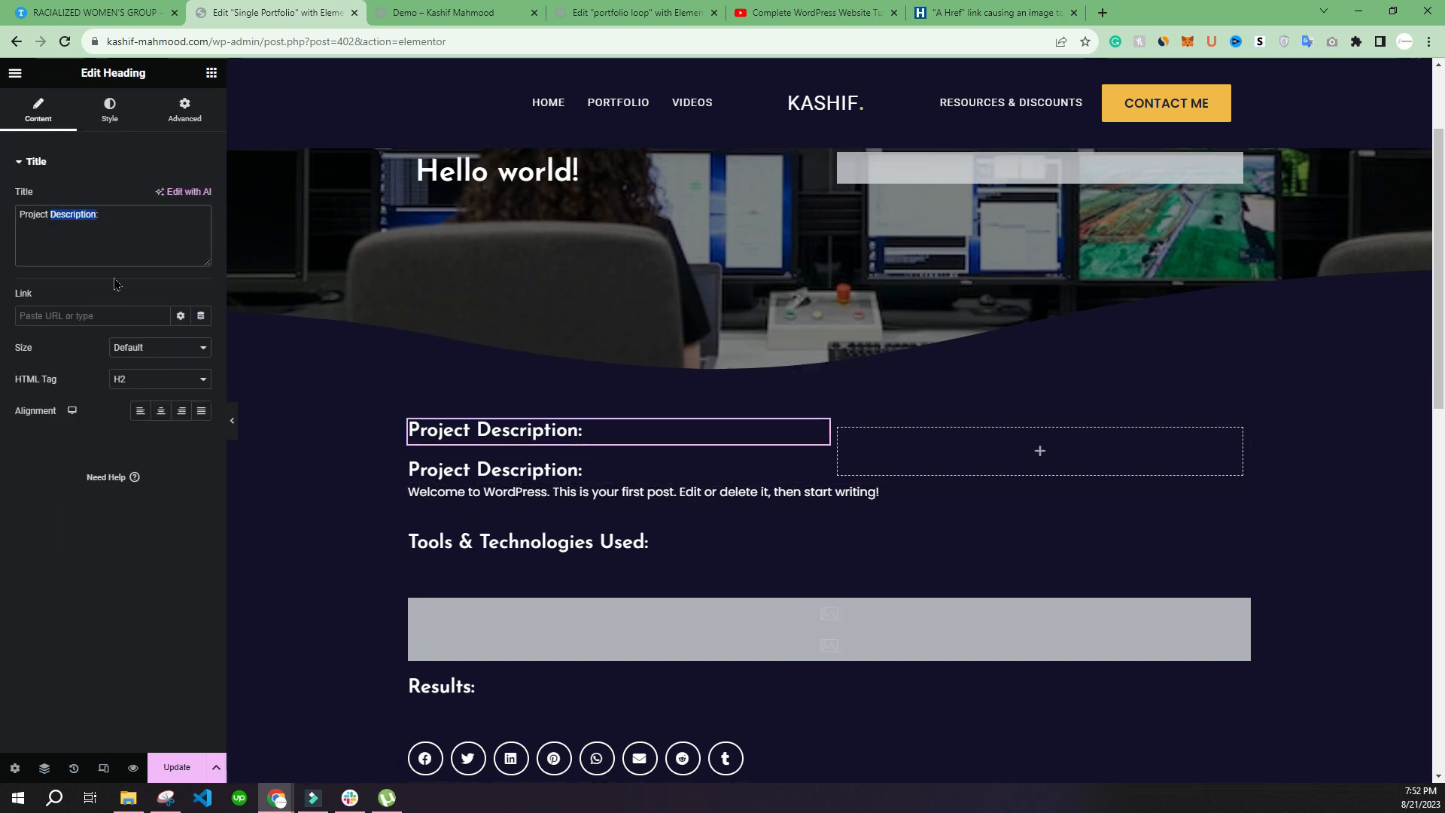
{"action": "key", "text": "BackSpace"}
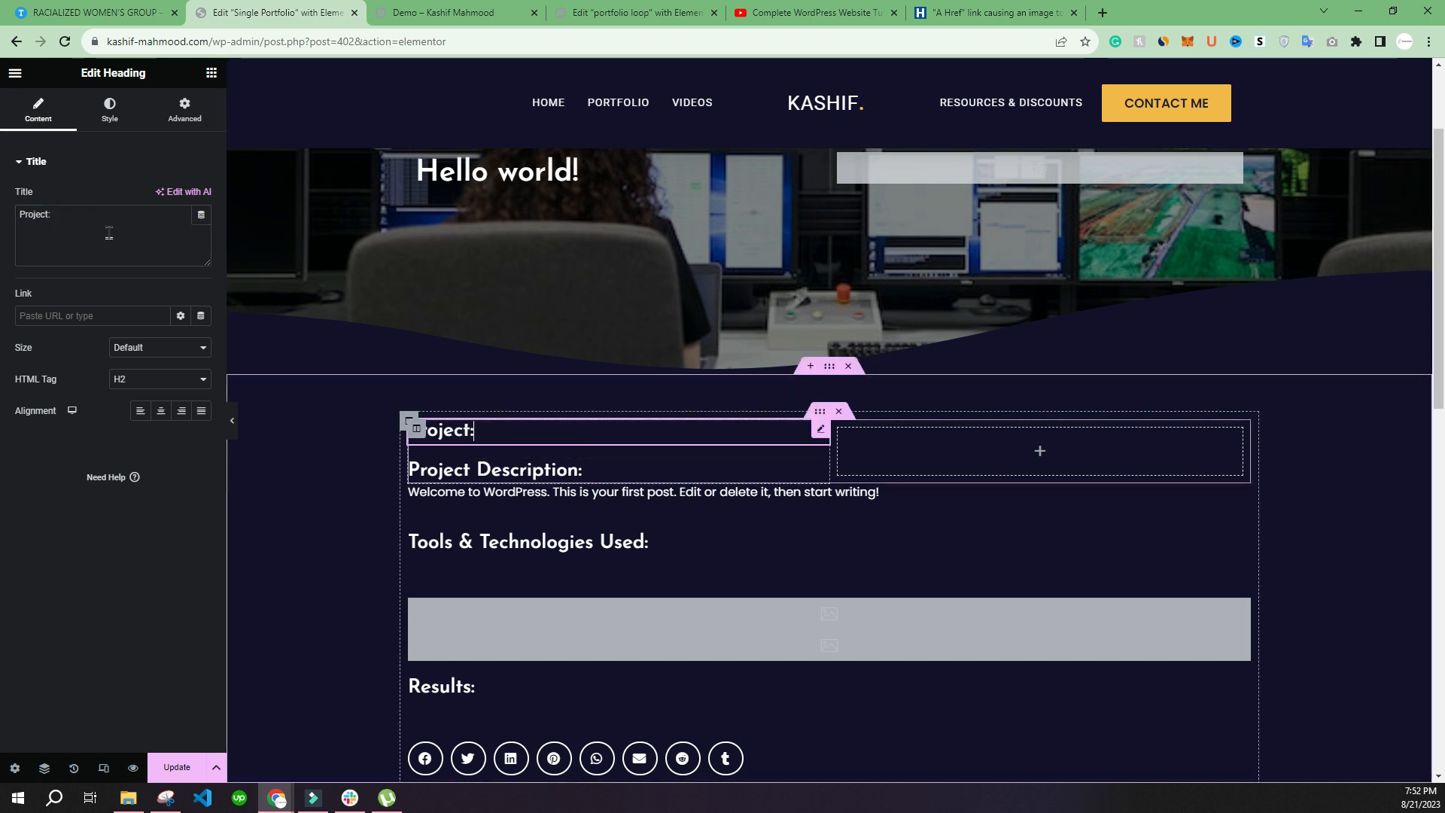
{"action": "key", "text": "BackSpace"}
Change the title of the lower heading in the first inner column to "Information:"
{"action": "left_click", "coordinate": [459, 467]}
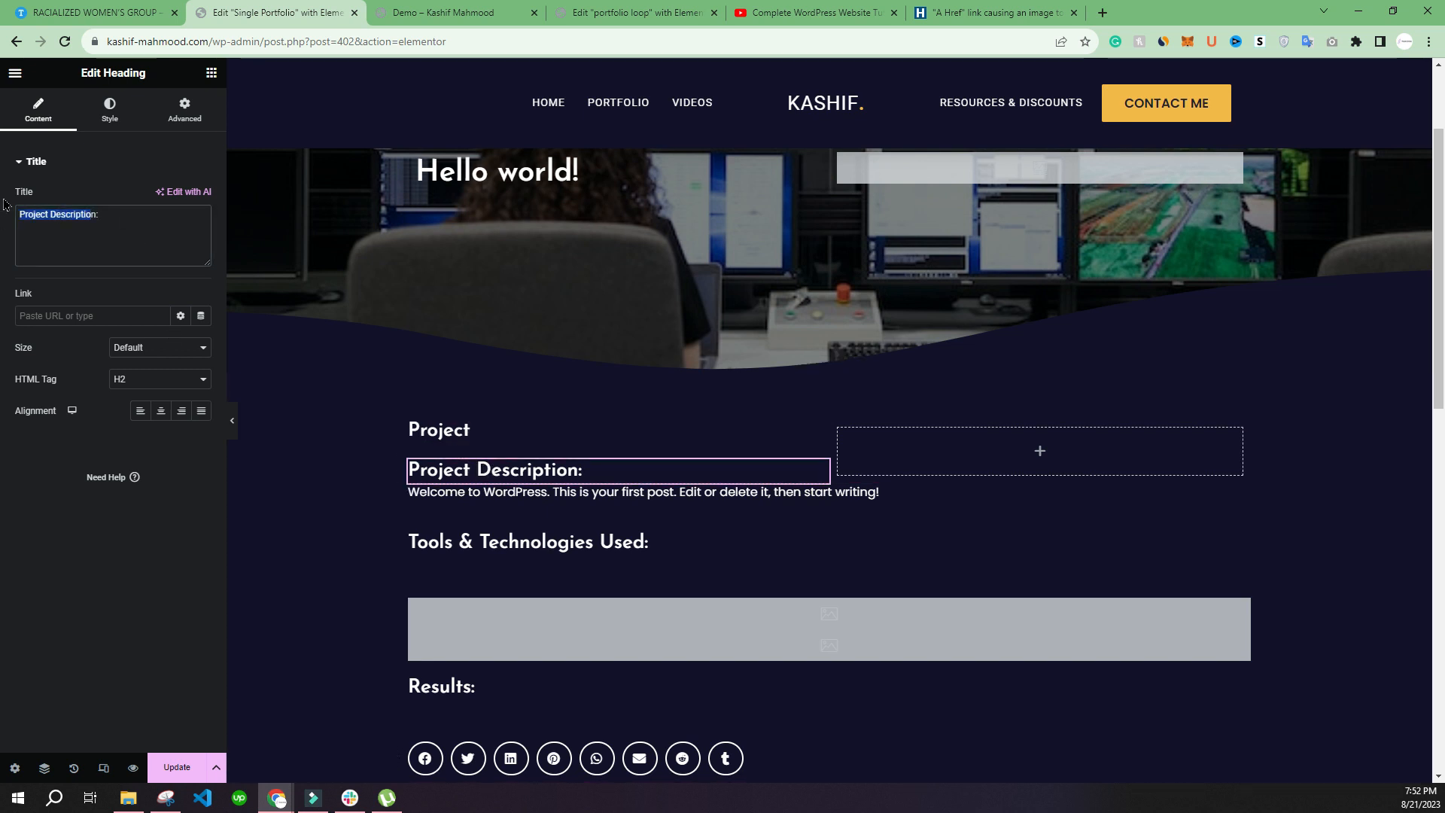
{"action": "key", "text": "BackSpace"}
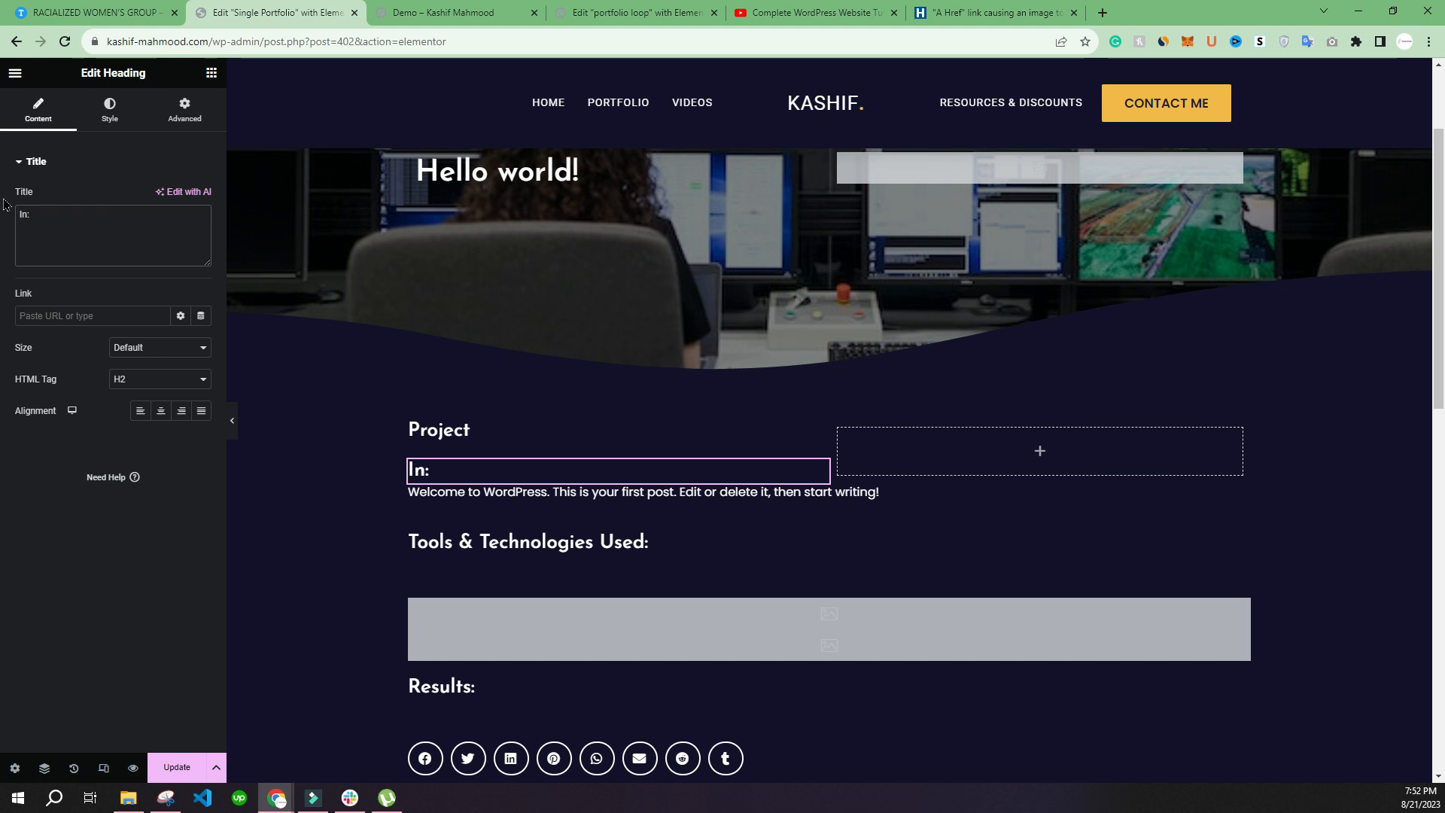
{"action": "type", "text": "formation"}
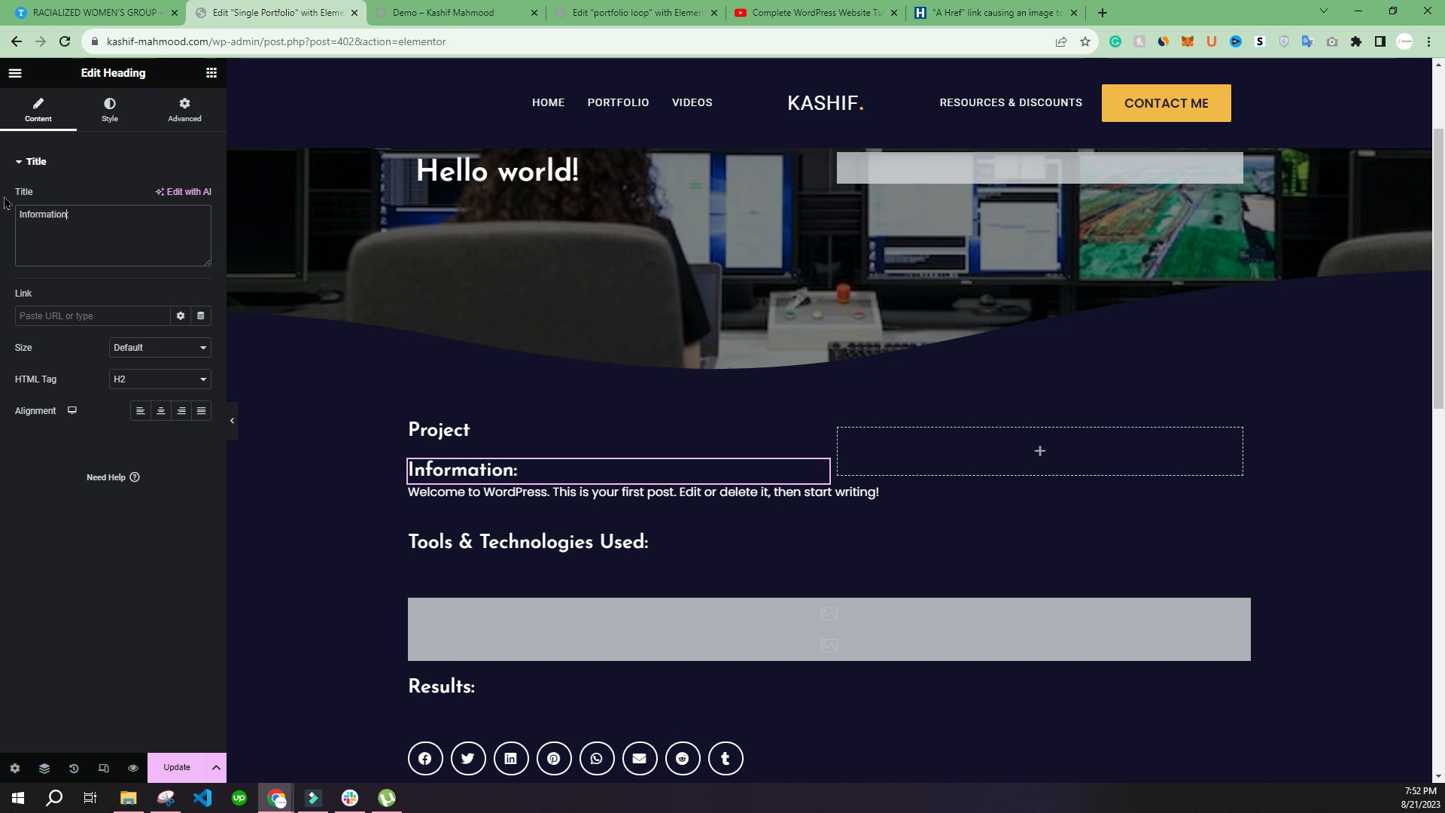
Set the Project heading's font size to 17 px
{"action": "left_click", "coordinate": [438, 430]}
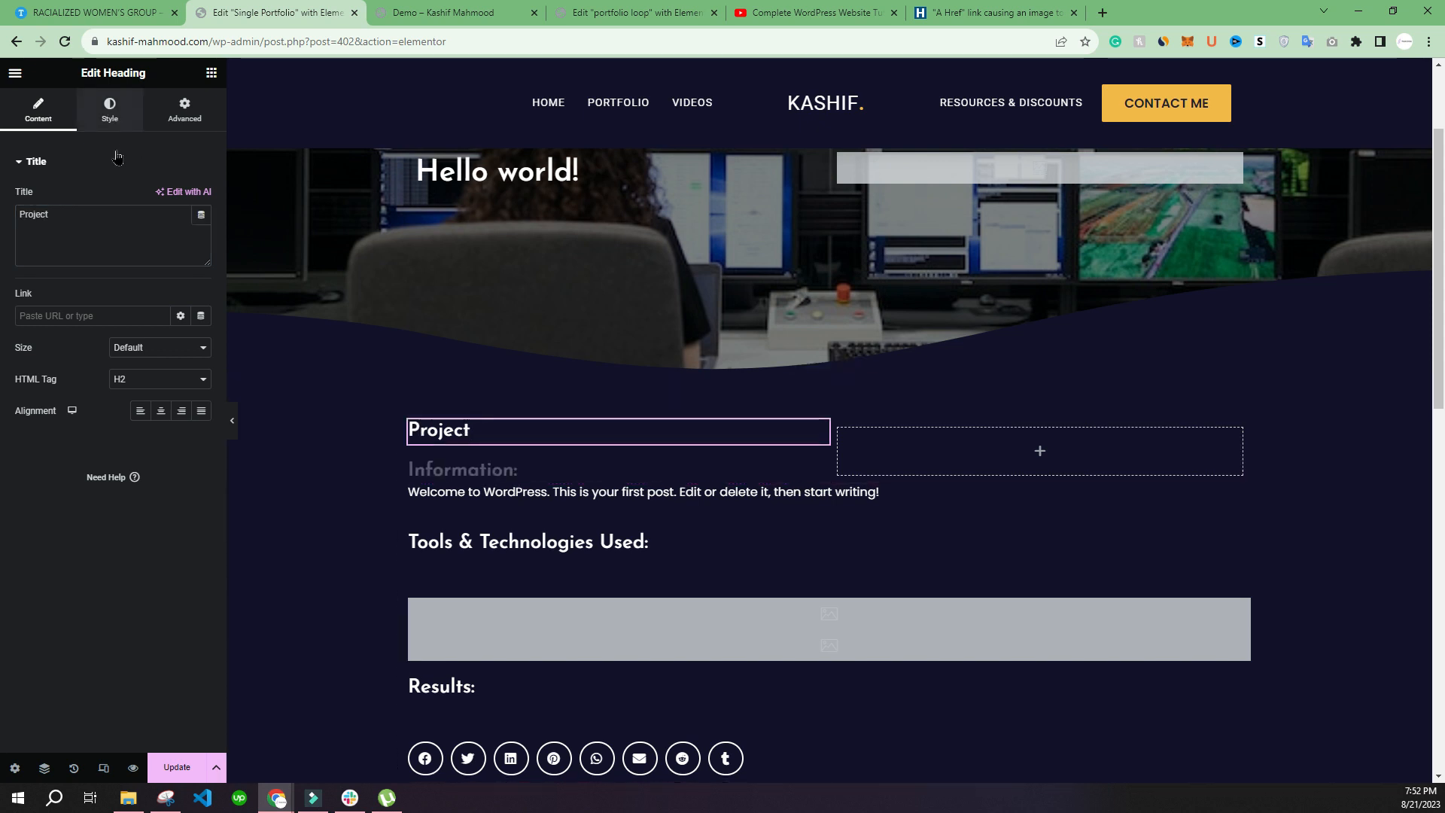
{"action": "left_click", "coordinate": [110, 111]}
{"action": "left_click", "coordinate": [201, 229]}
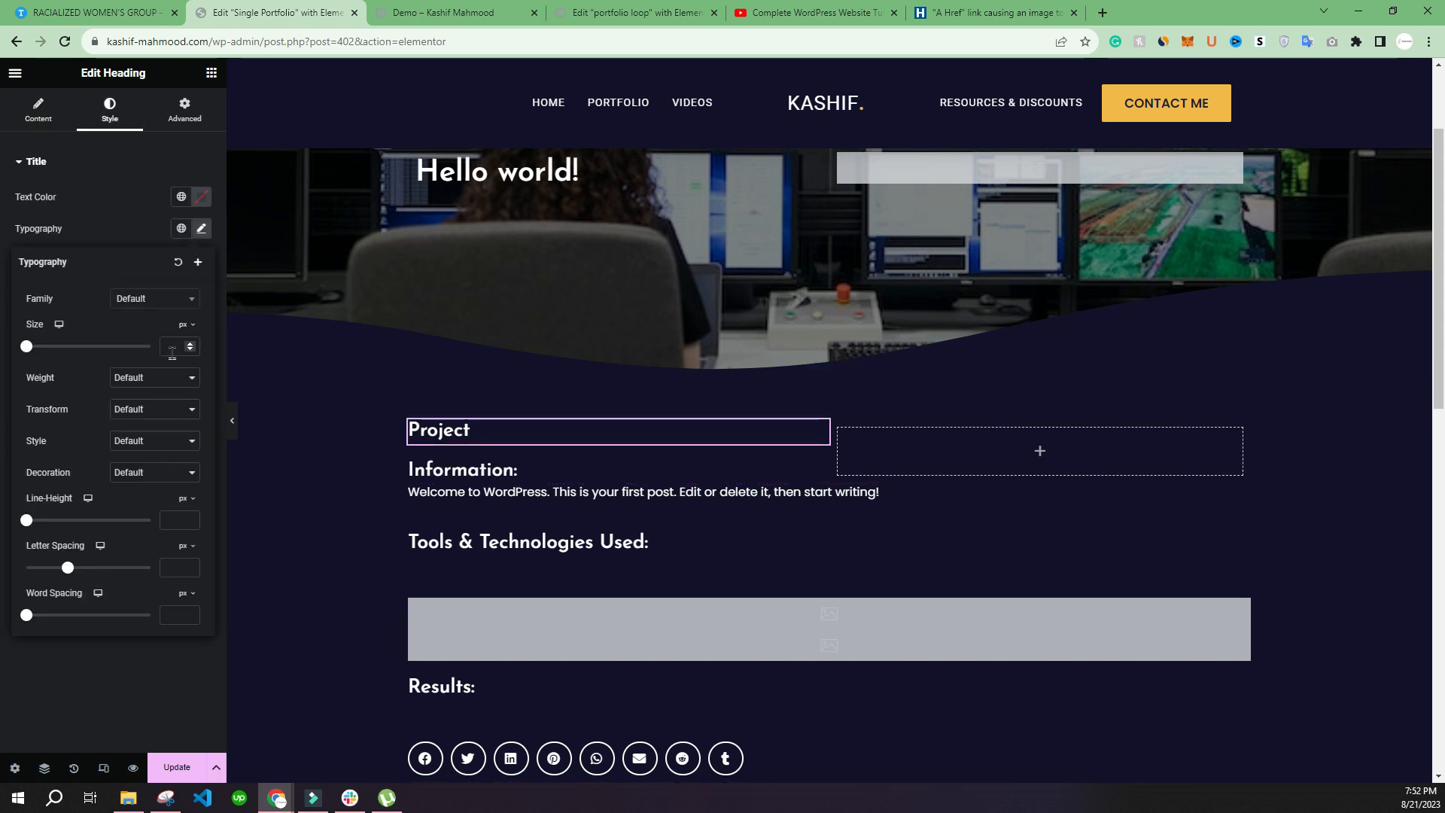
{"action": "left_click_drag", "start_coordinate": [27, 347], "coordinate": [36, 347]}
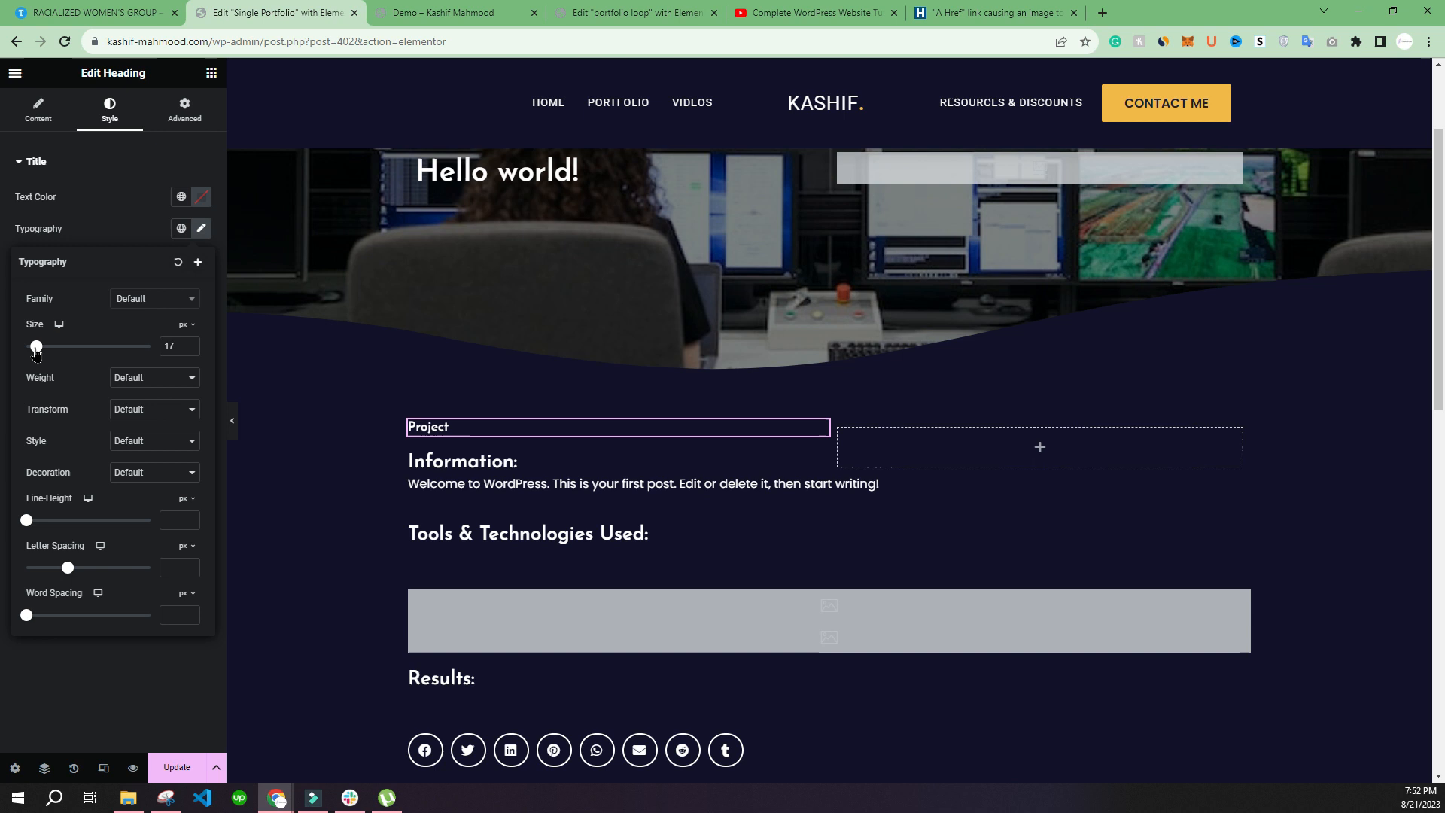
Set the Project heading's margin to 0 on all sides
{"action": "left_click", "coordinate": [488, 435]}
{"action": "left_click", "coordinate": [184, 111]}
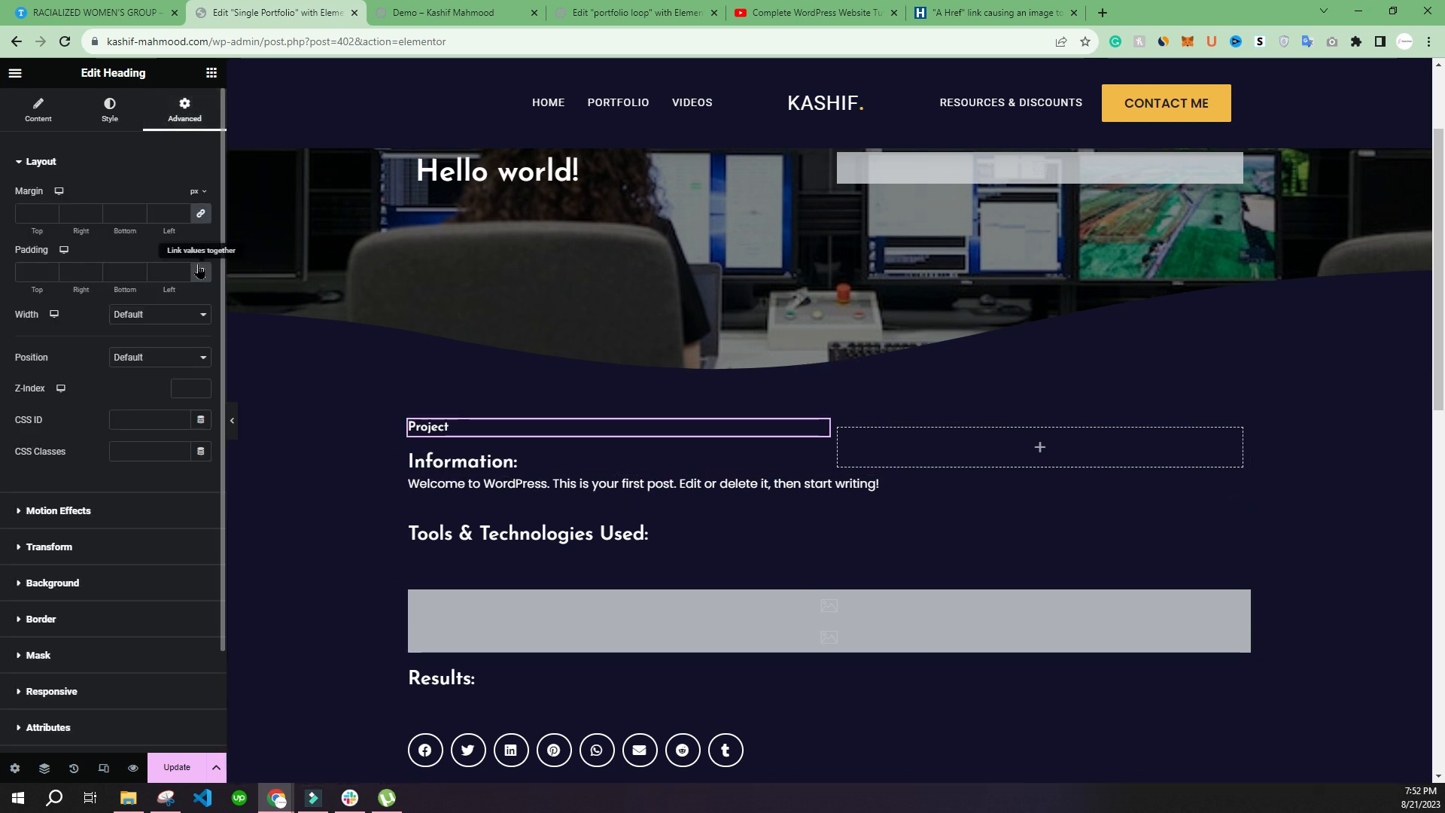
{"action": "left_click", "coordinate": [120, 213]}
{"action": "type", "text": "0"}
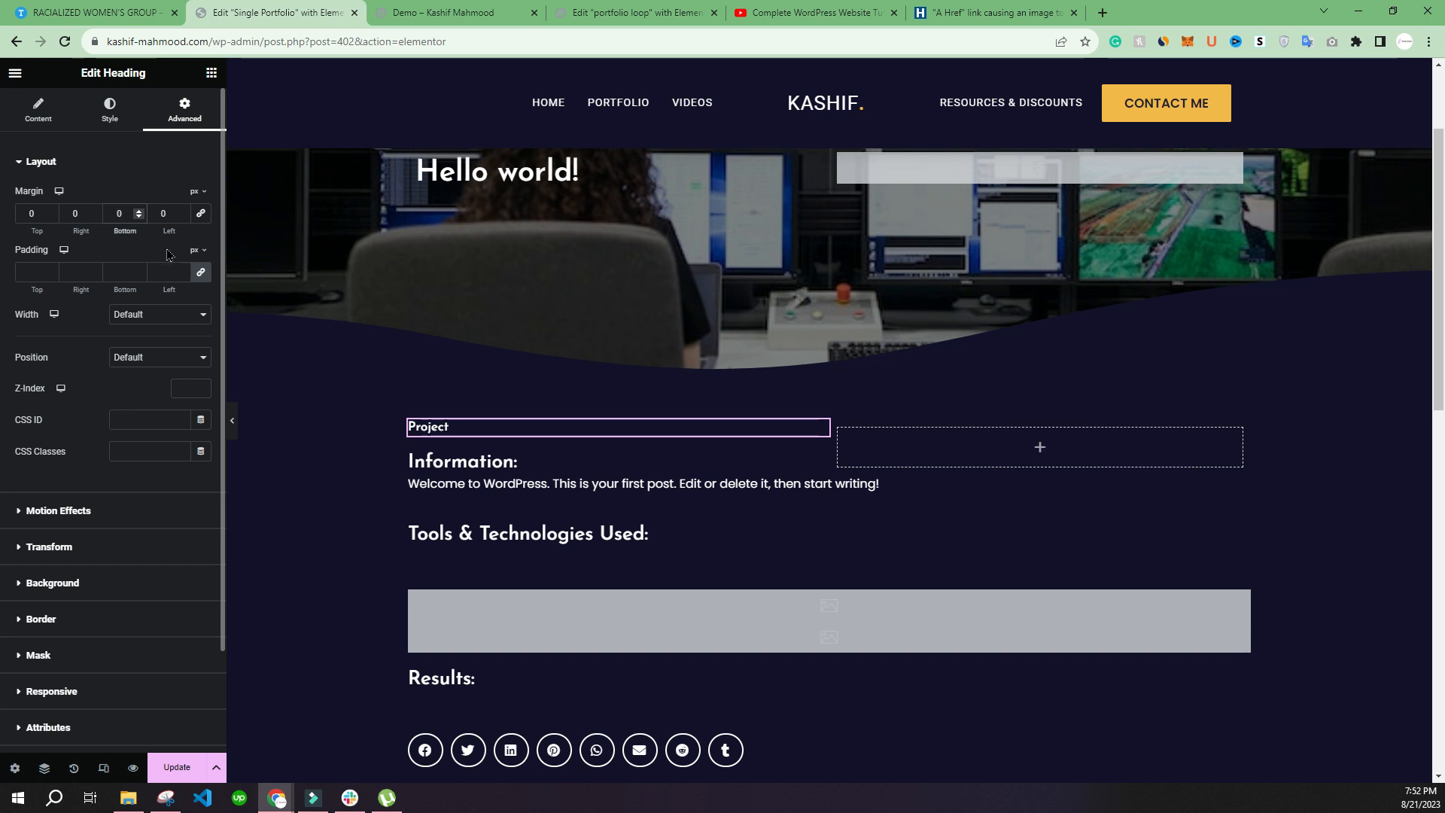
Try bottom margins of -10 and -20 px on the Project heading, preview full width, and undo the margin change
{"action": "type", "text": "-1"}
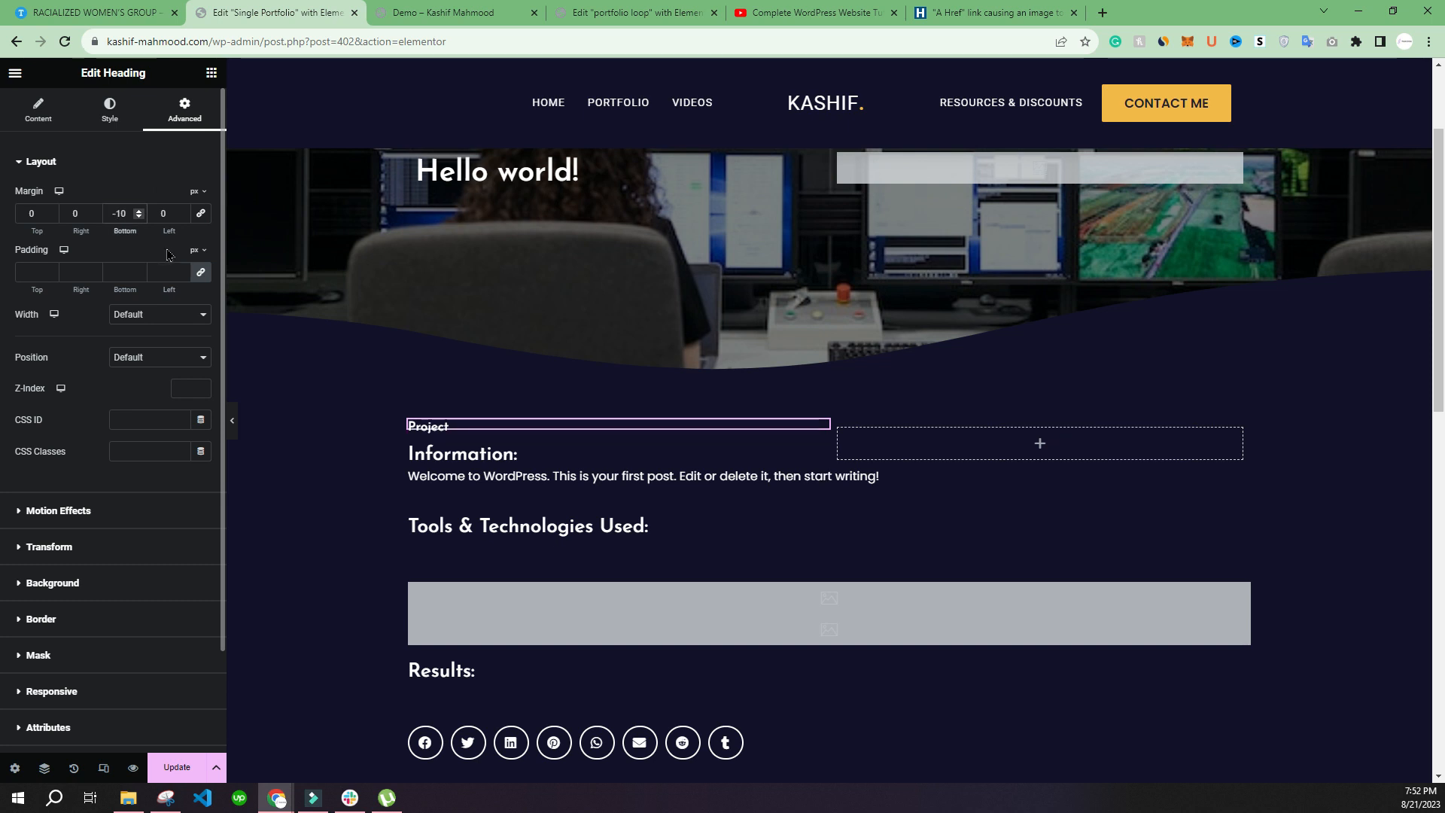
{"action": "key", "text": "BackSpace"}
{"action": "type", "text": "2"}
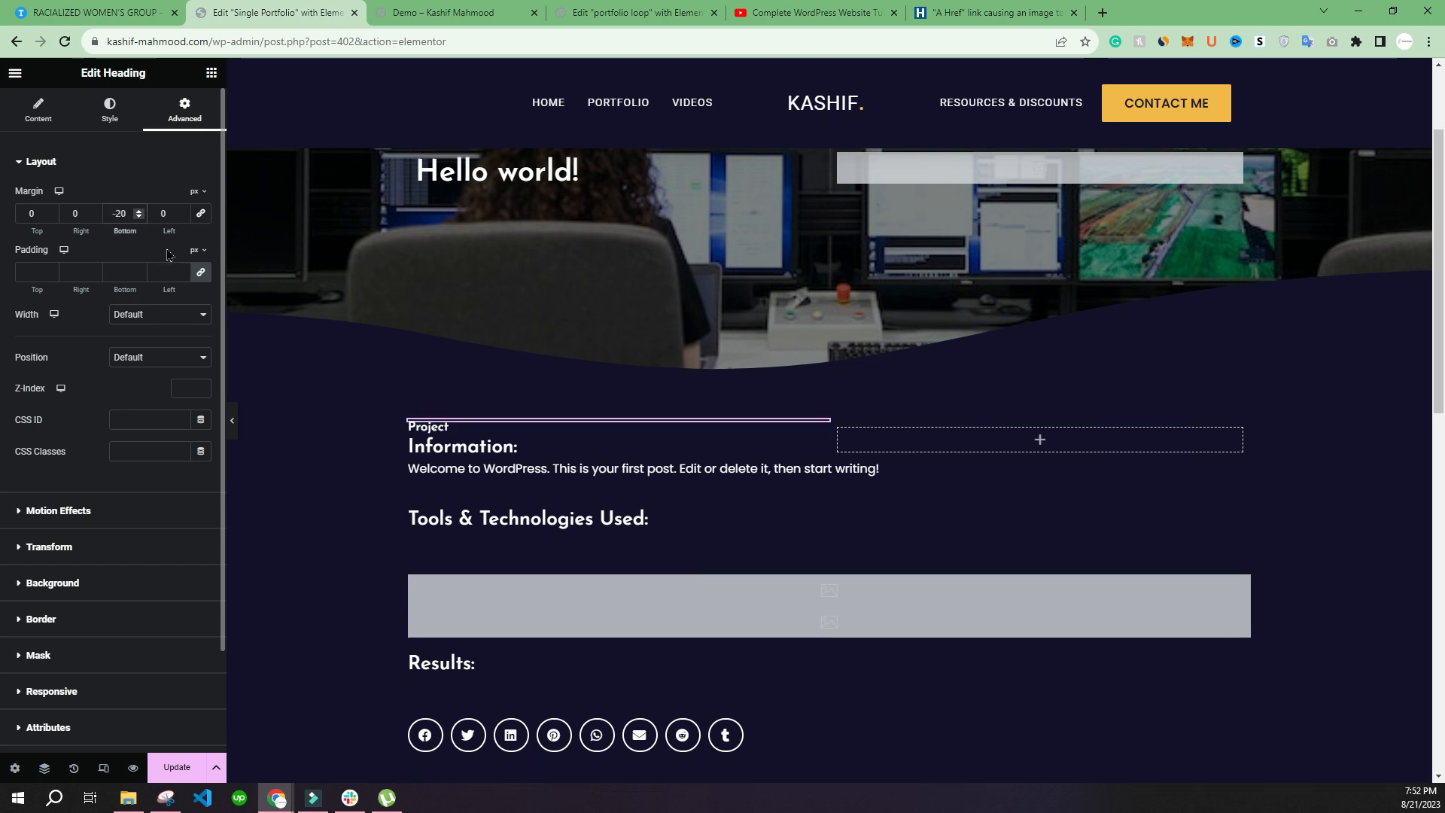
{"action": "left_click", "coordinate": [233, 421]}
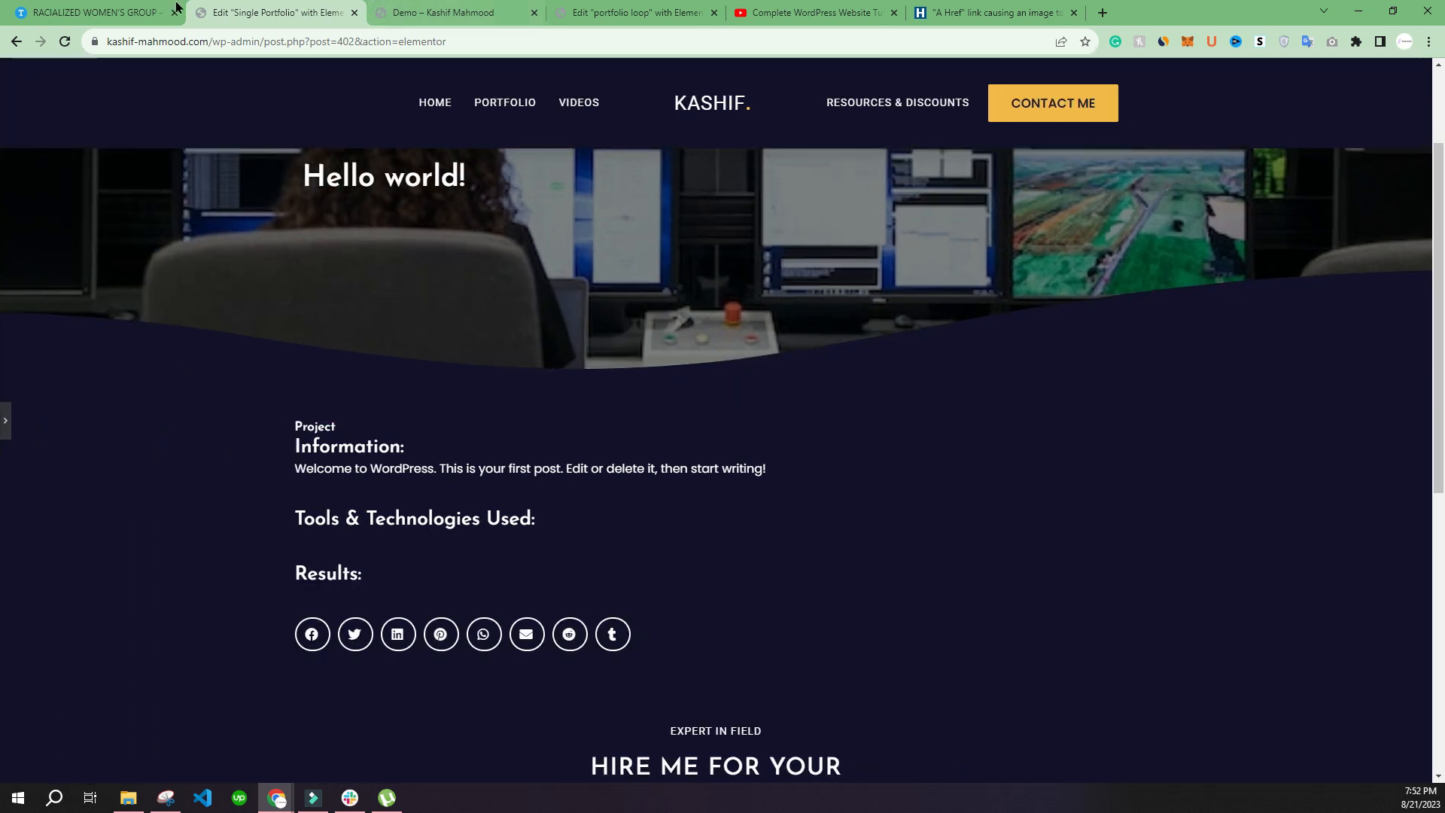
{"action": "key", "text": "ctrl+p"}
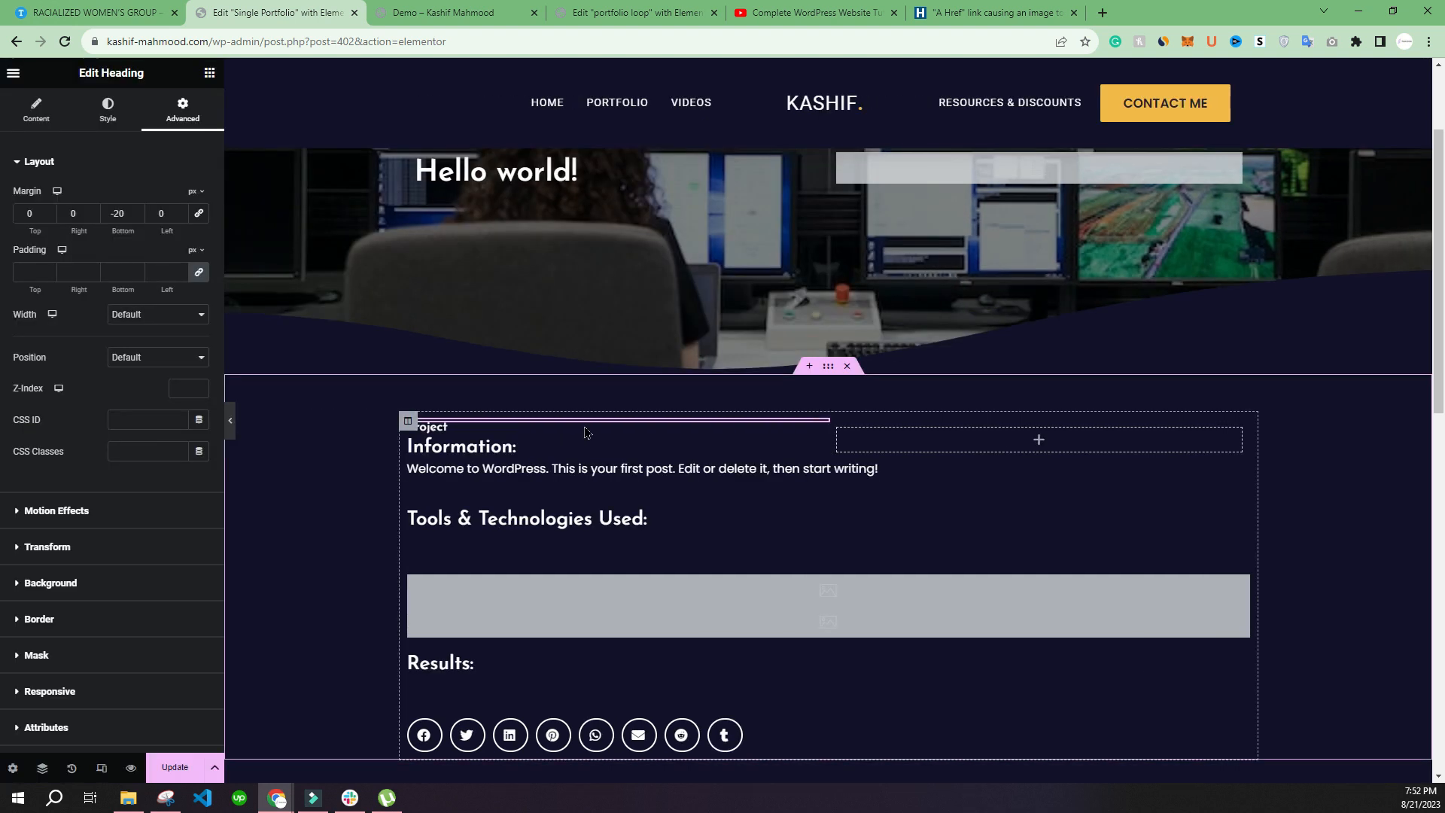
{"action": "key", "text": "ctrl+z"}
{"action": "key", "text": "ctrl+z"}
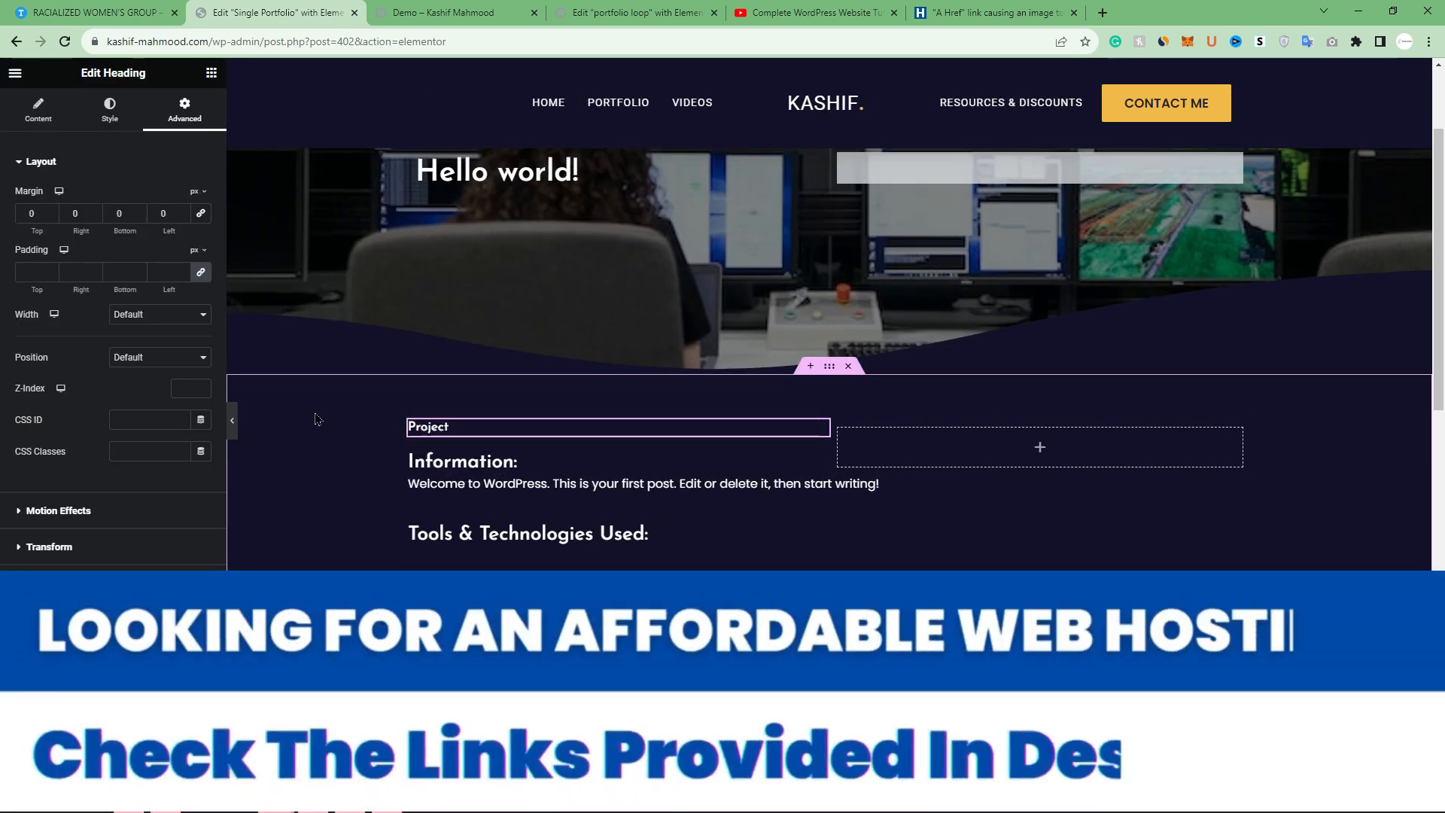
Check the reference page, set the first inner column's width to 33%, and duplicate the empty second column
{"action": "left_click", "coordinate": [233, 427]}
{"action": "left_click", "coordinate": [135, 12]}
{"action": "left_click", "coordinate": [238, 9]}
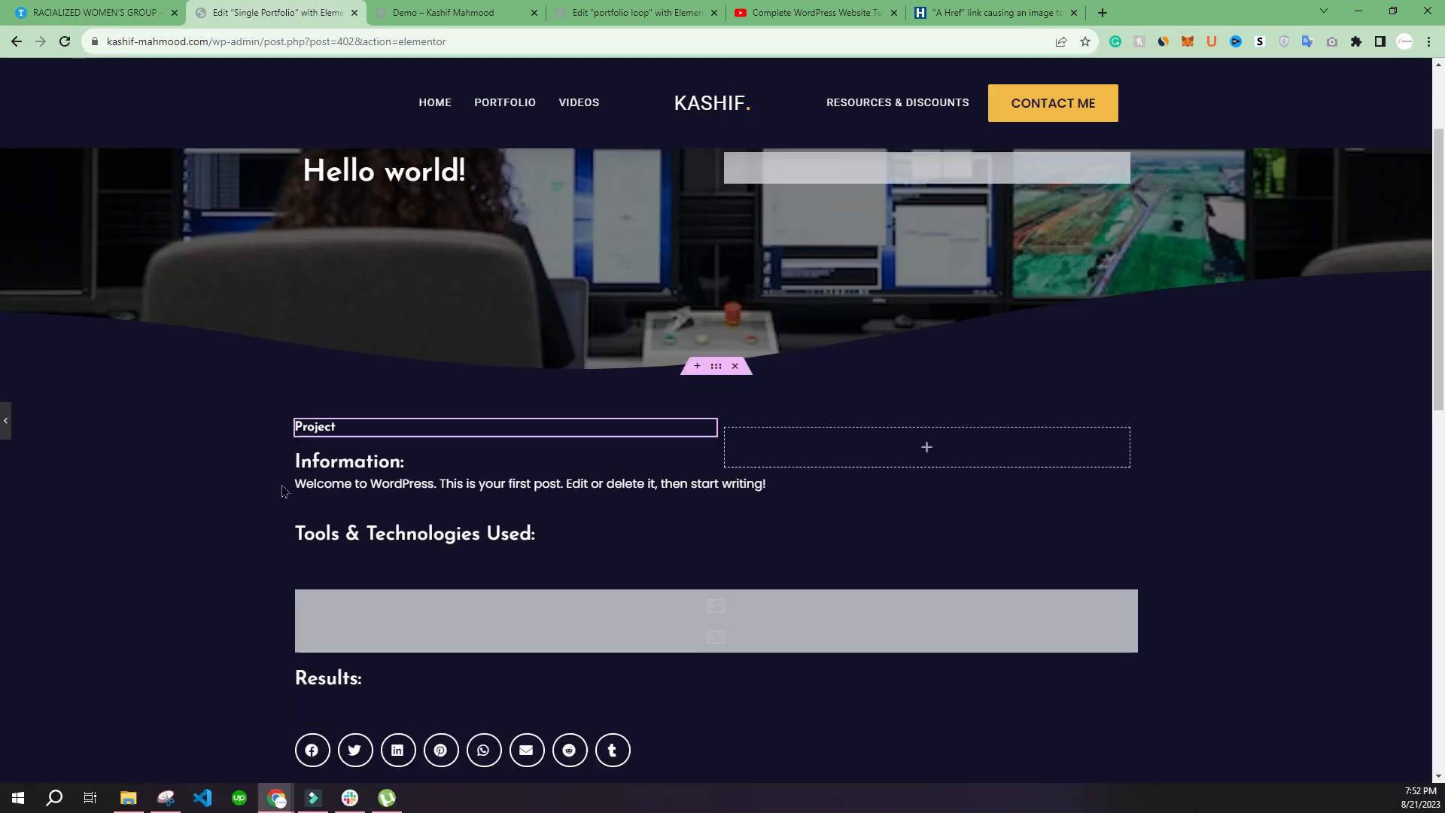
{"action": "left_click", "coordinate": [6, 433]}
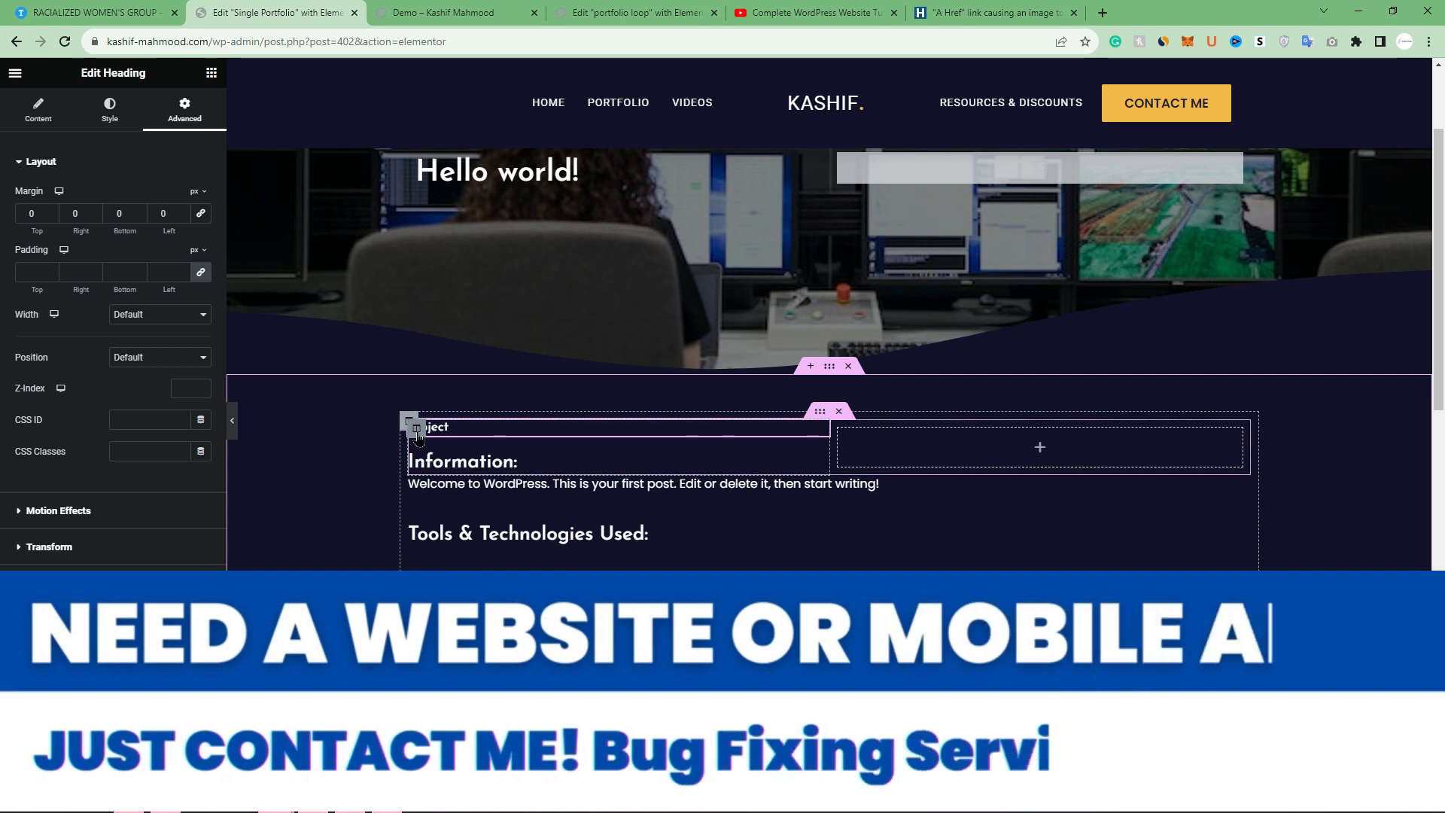
{"action": "left_click", "coordinate": [417, 429]}
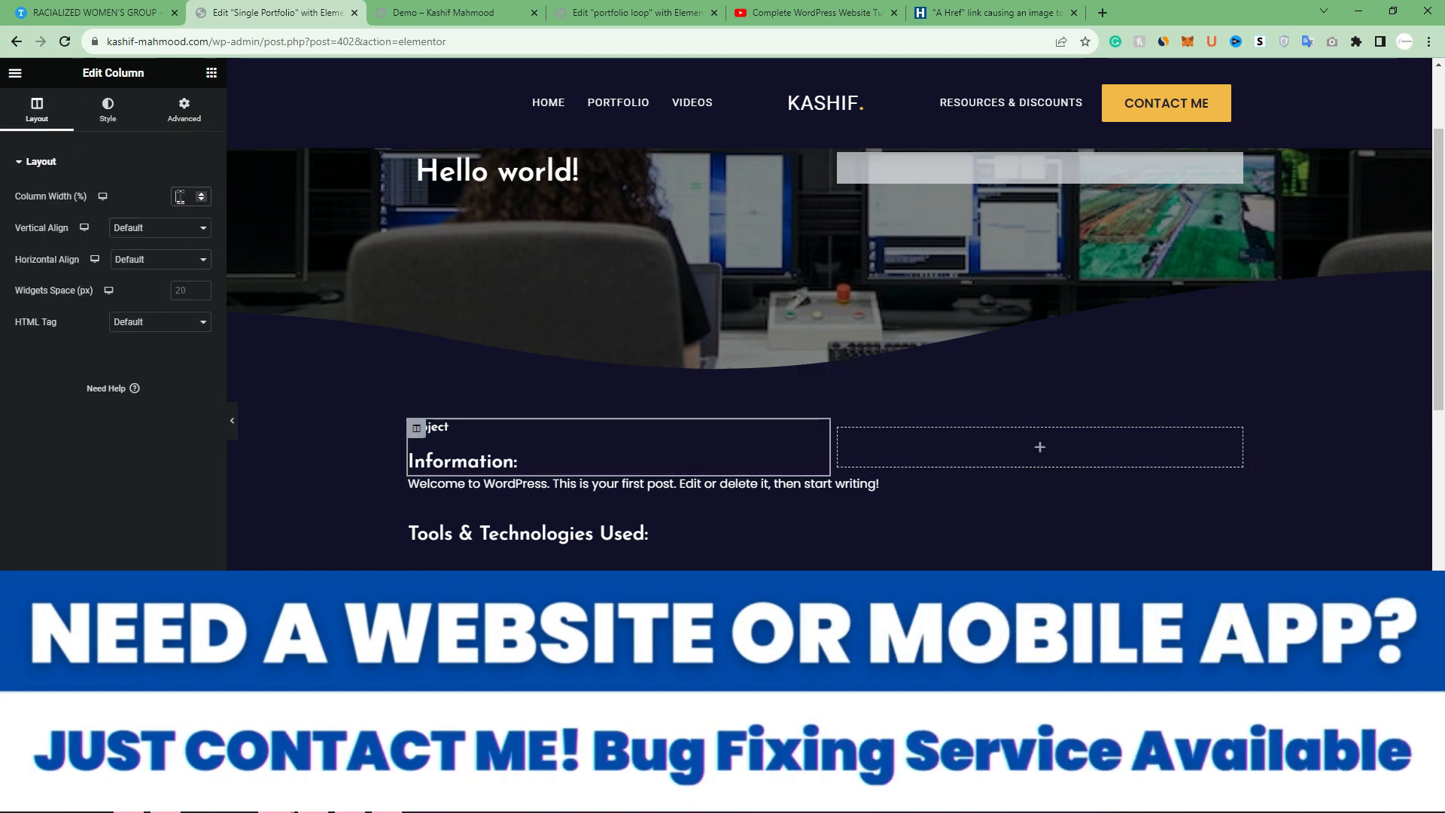
{"action": "type", "text": "33"}
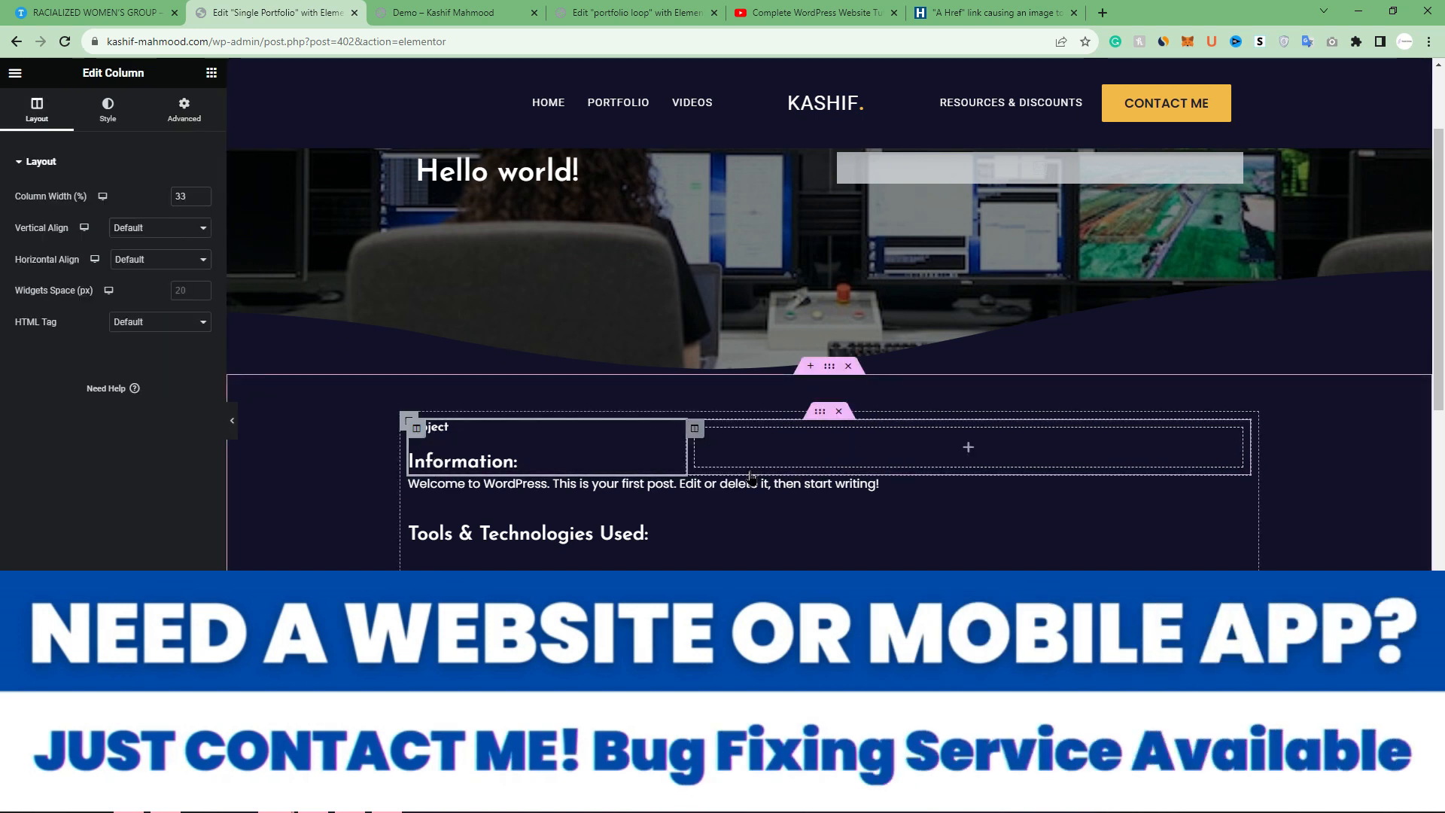
{"action": "right_click", "coordinate": [700, 431]}
{"action": "left_click", "coordinate": [752, 493]}
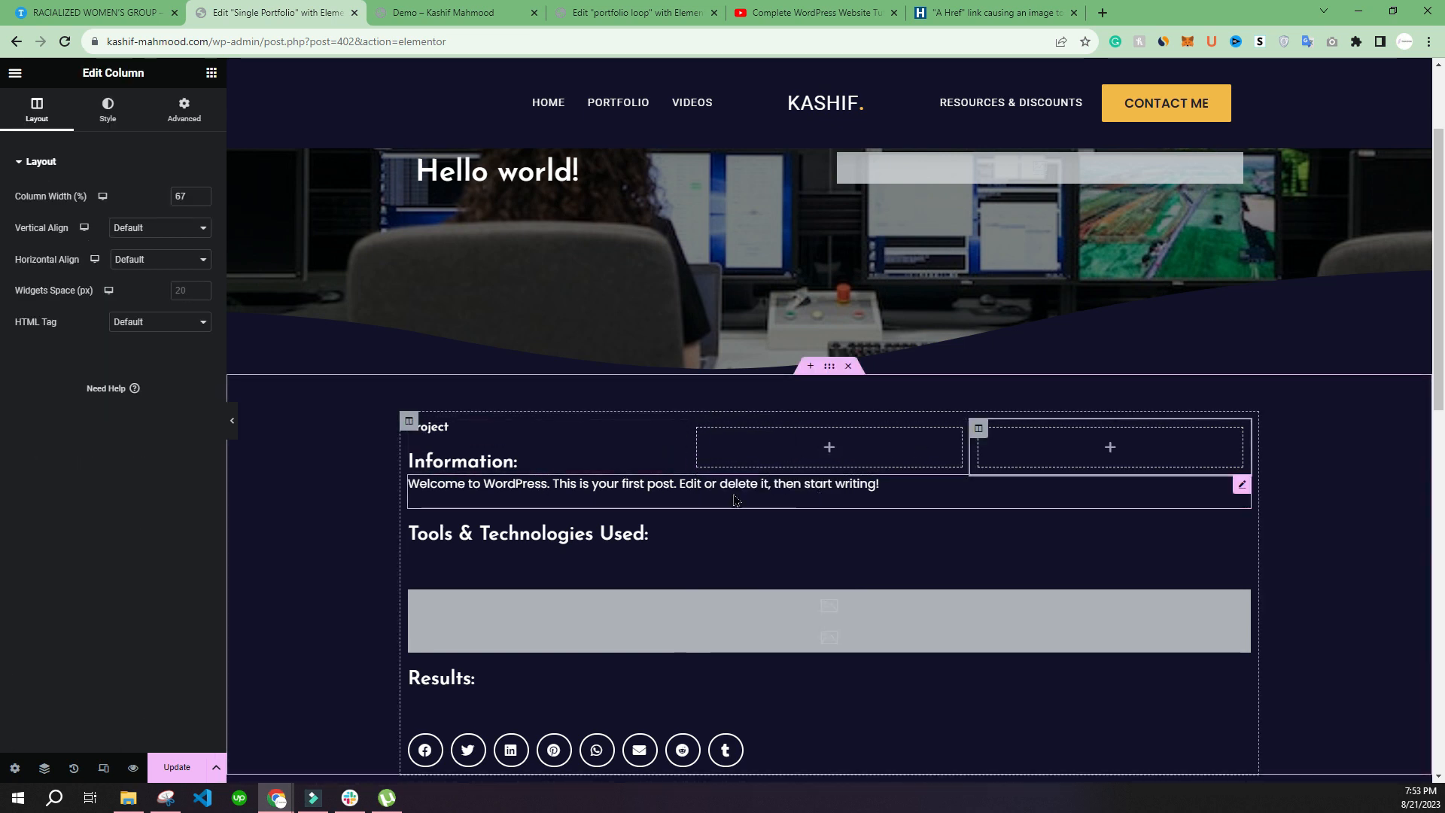
Move the Tools & Technologies Used heading and its text into the third inner column, and the post content into the middle one
{"action": "left_click_drag", "start_coordinate": [1240, 527], "coordinate": [1084, 455]}
{"action": "left_click_drag", "start_coordinate": [1245, 535], "coordinate": [1119, 438]}
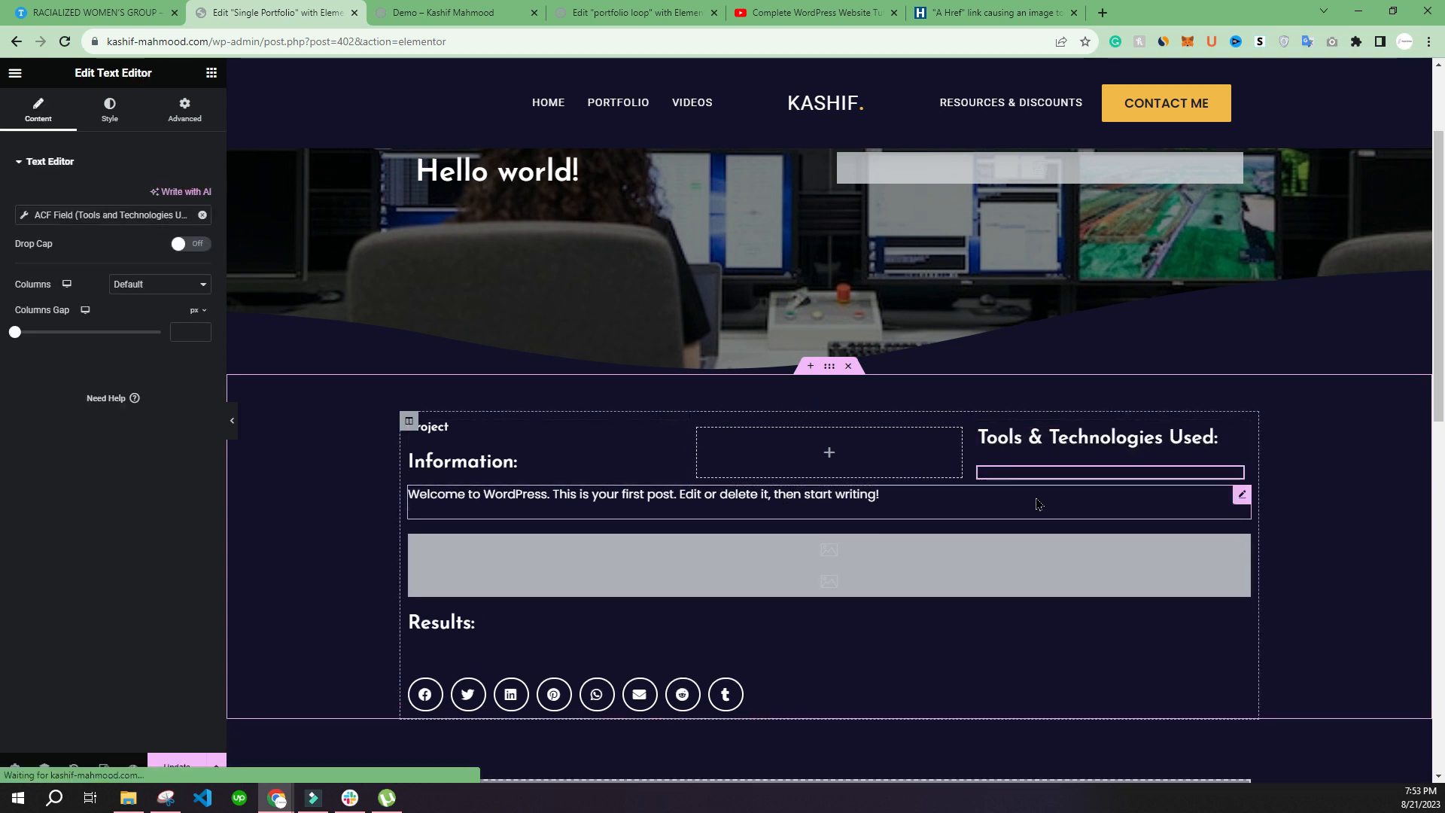
{"action": "left_click_drag", "start_coordinate": [1242, 494], "coordinate": [756, 437]}
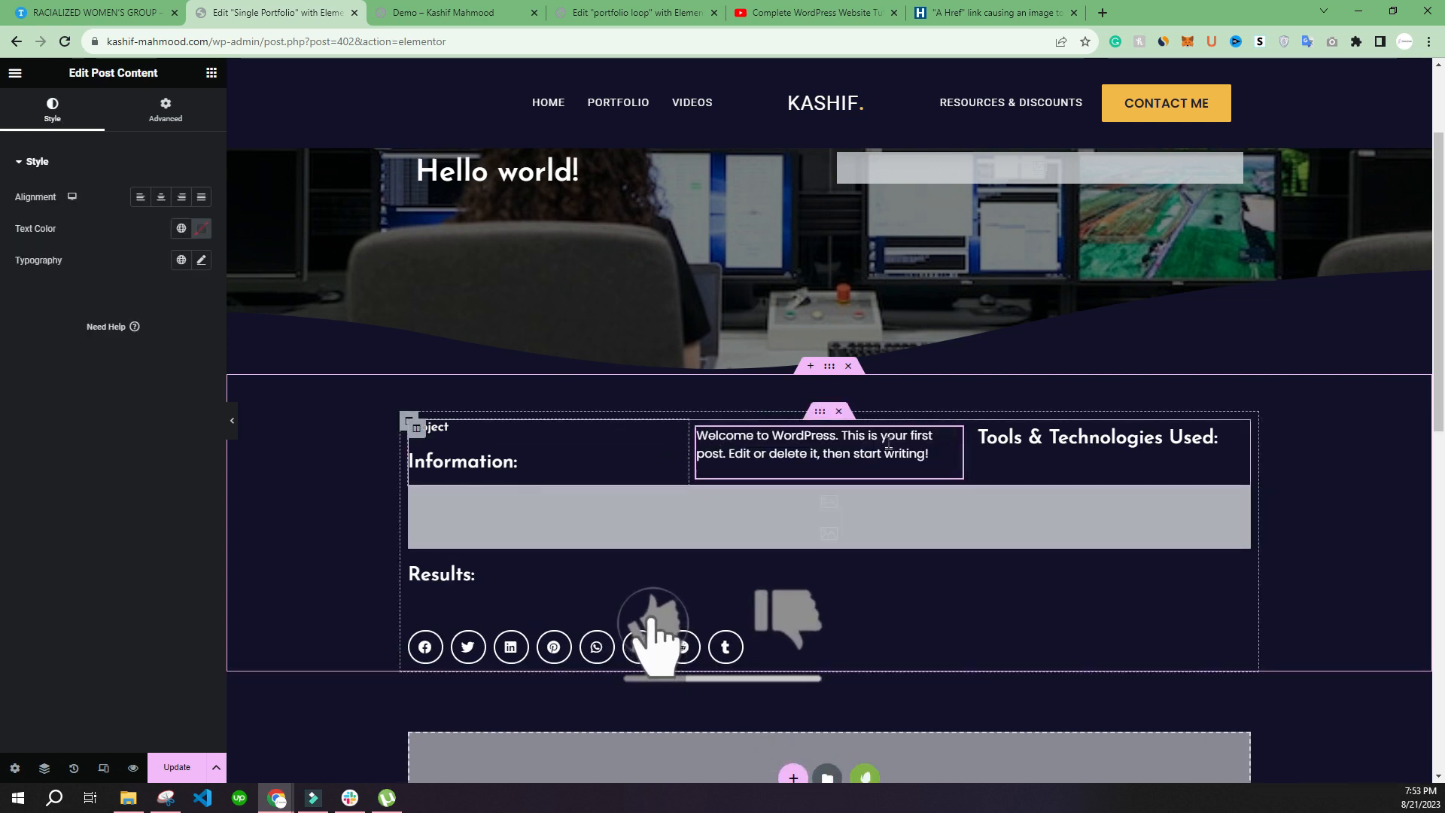
Duplicate the Tools & Technologies Used heading, place the copy above the post content, and retitle it "Project Description:"
{"action": "right_click", "coordinate": [997, 452]}
{"action": "left_click", "coordinate": [1039, 482]}
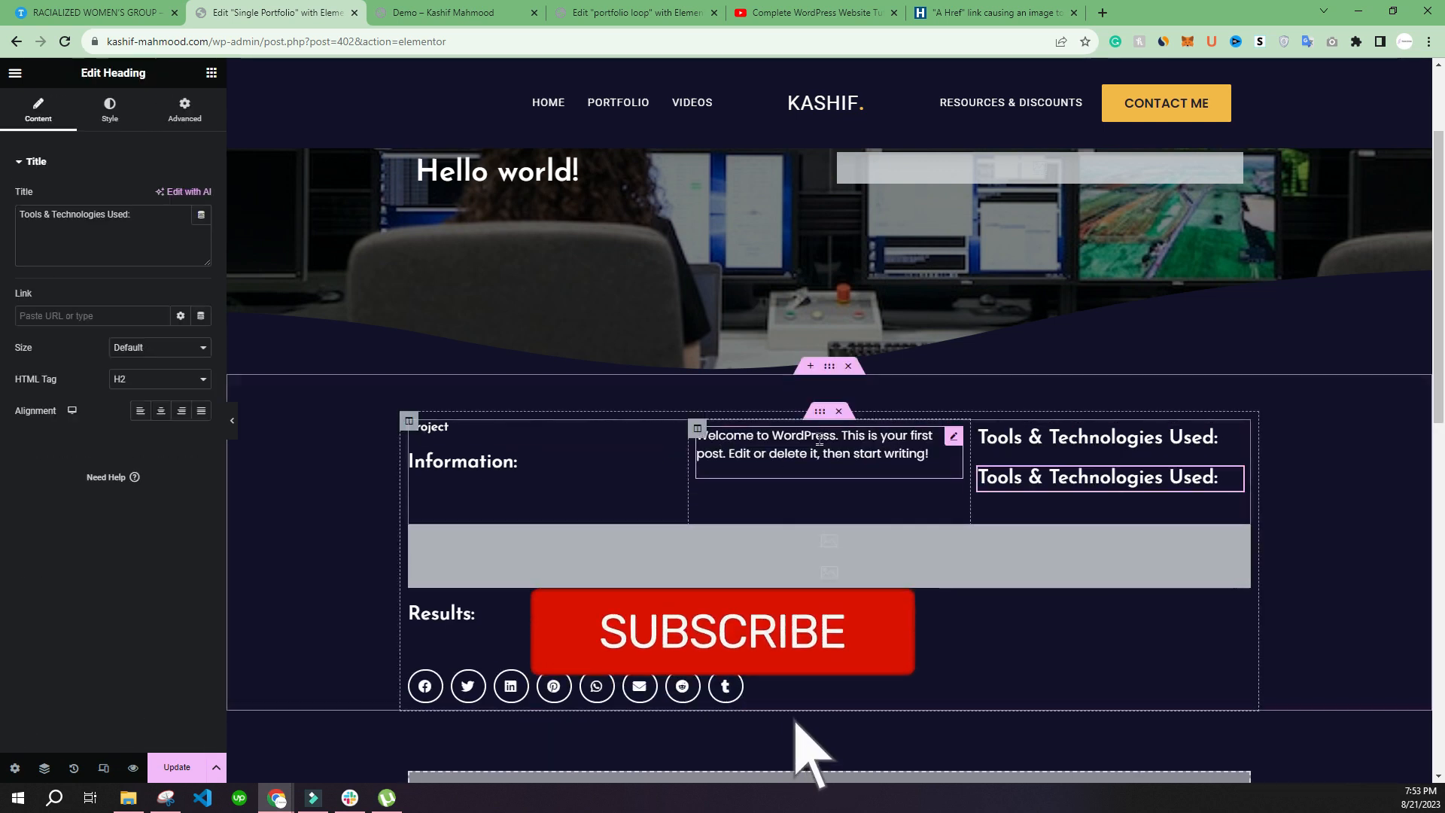
{"action": "left_click_drag", "start_coordinate": [1237, 474], "coordinate": [824, 429]}
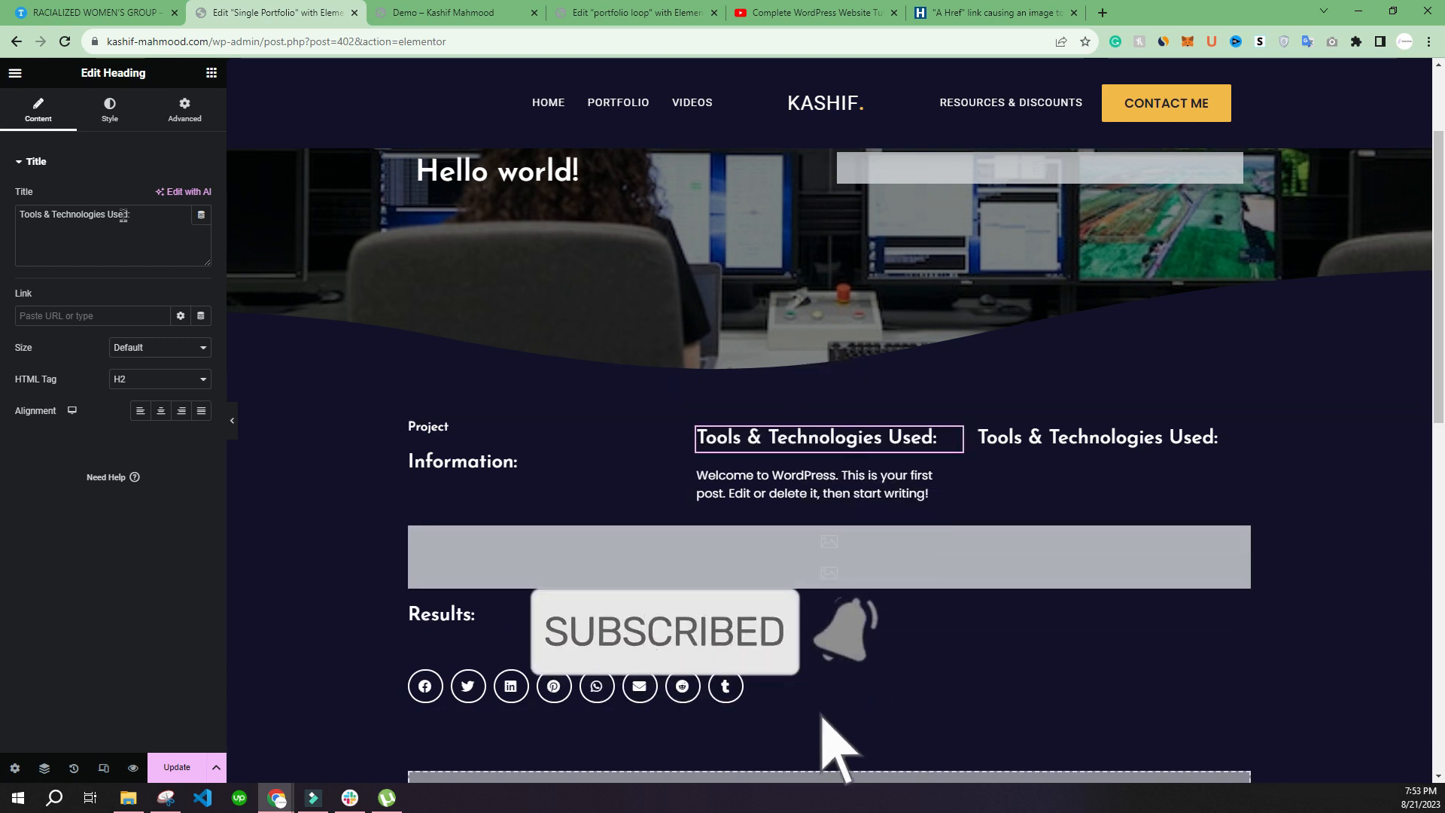
{"action": "key", "text": "BackSpace"}
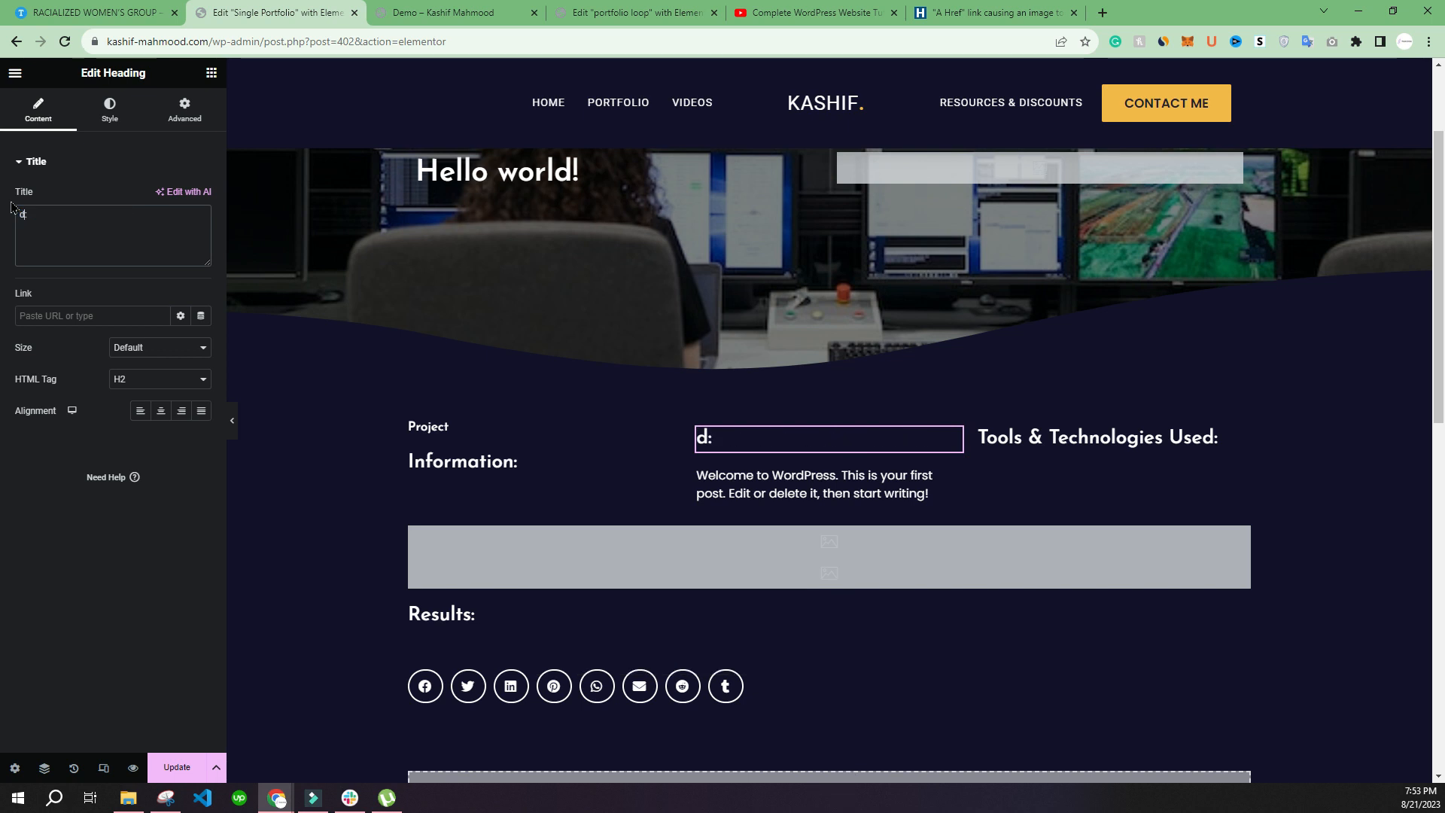
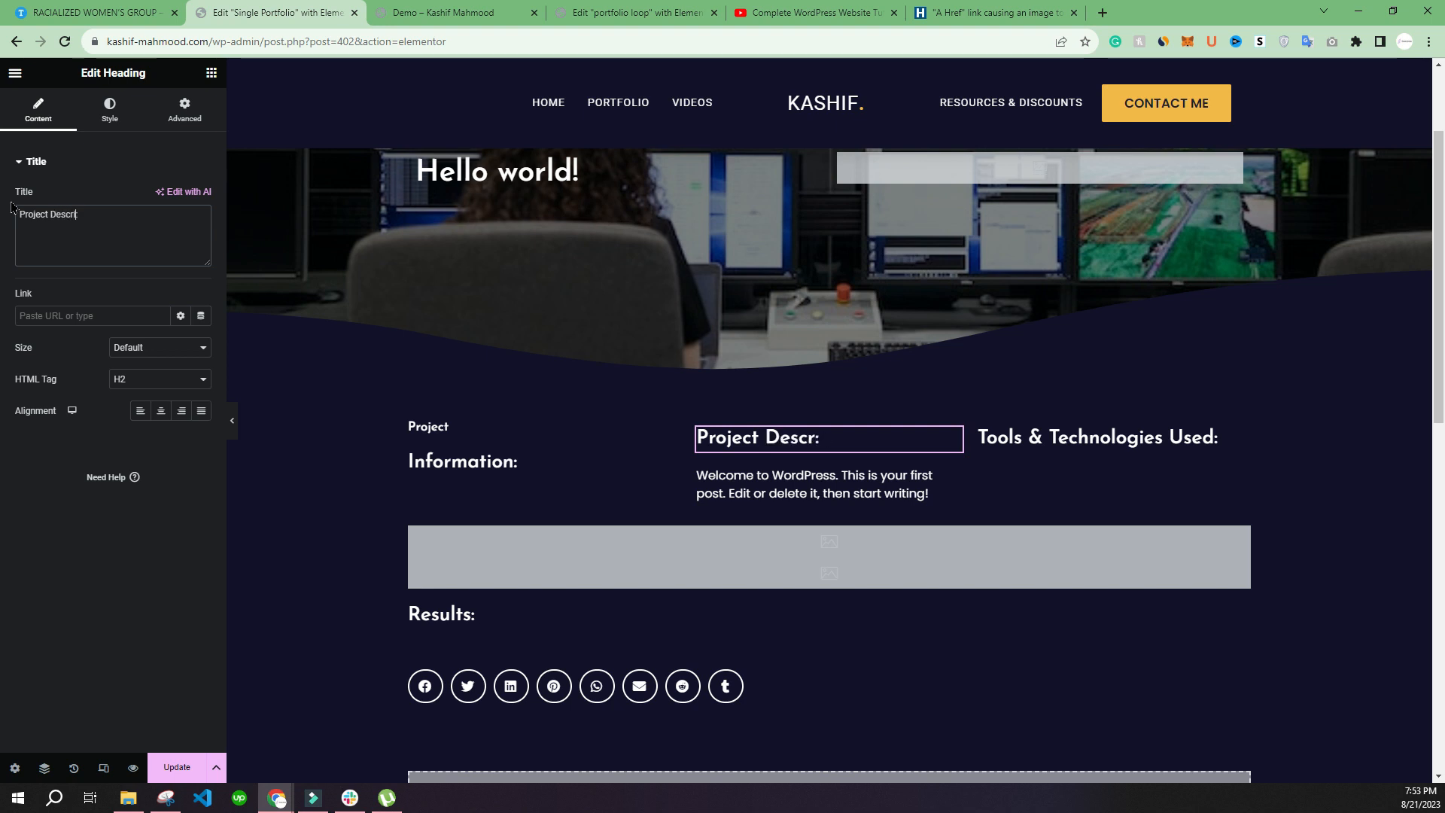
{"action": "type", "text": "n"}
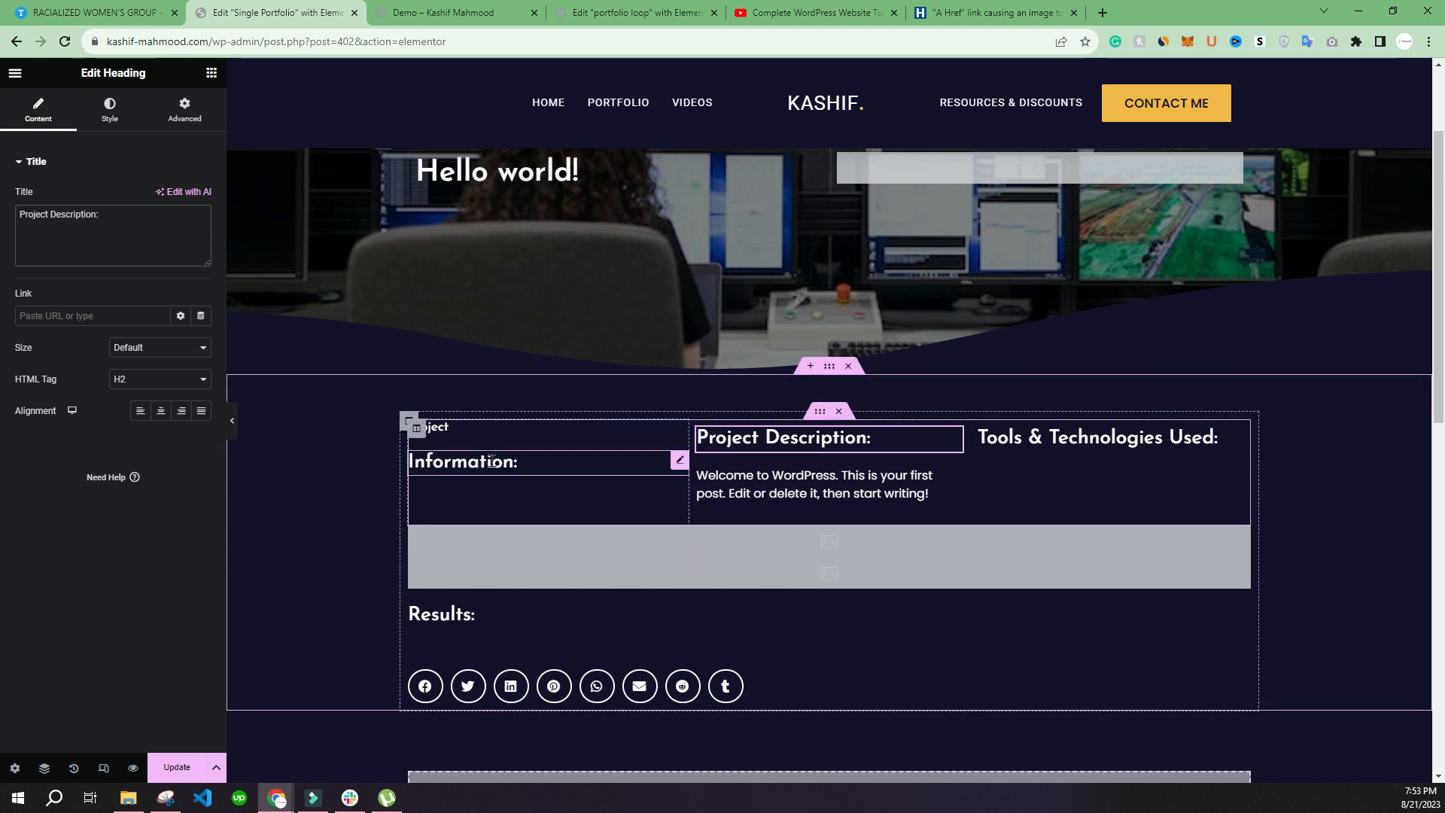
Compare the first inner column with the reference page and open the Project heading's settings
{"action": "left_click", "coordinate": [417, 431]}
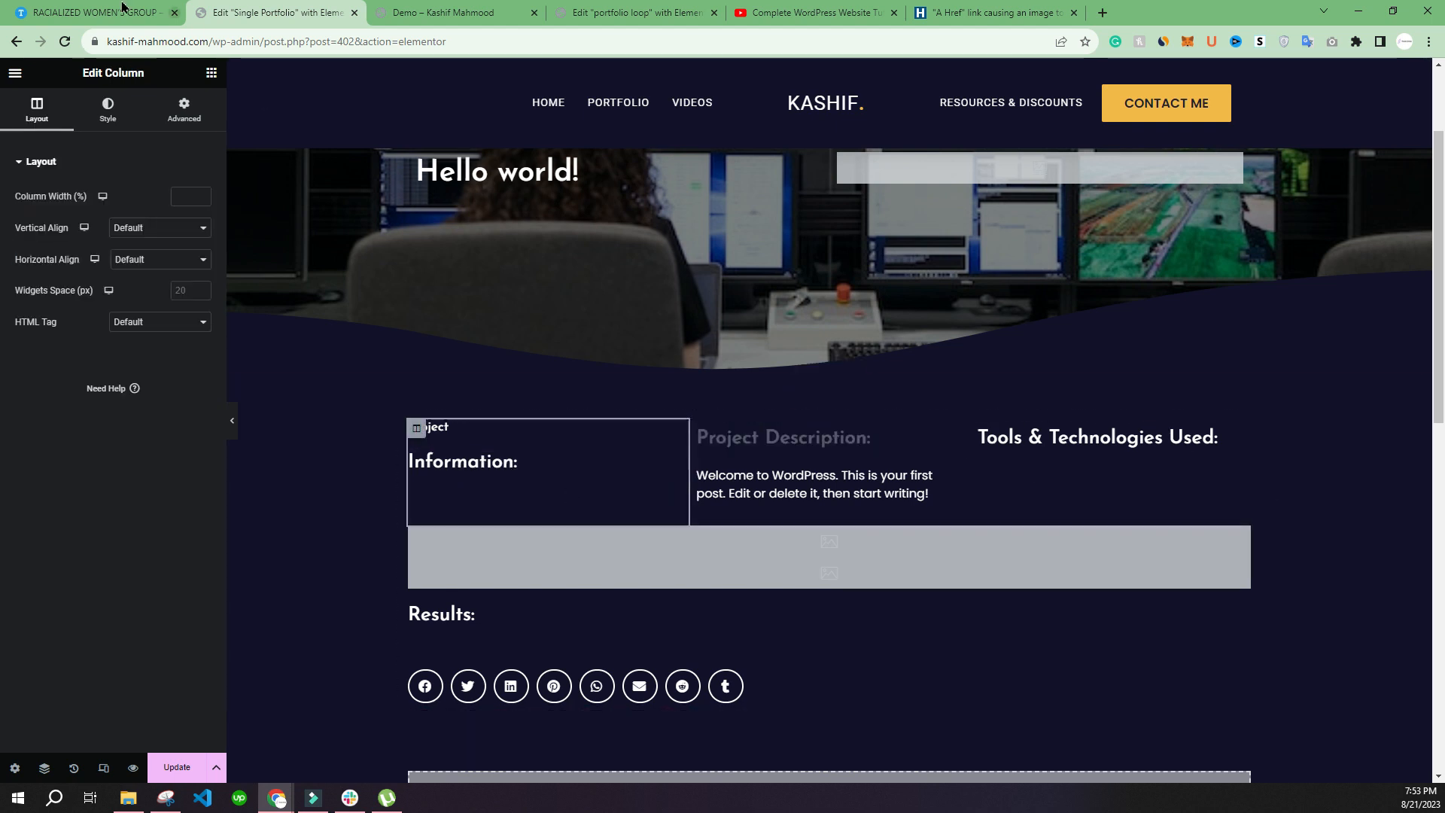
{"action": "left_click", "coordinate": [94, 12]}
{"action": "left_click", "coordinate": [275, 12]}
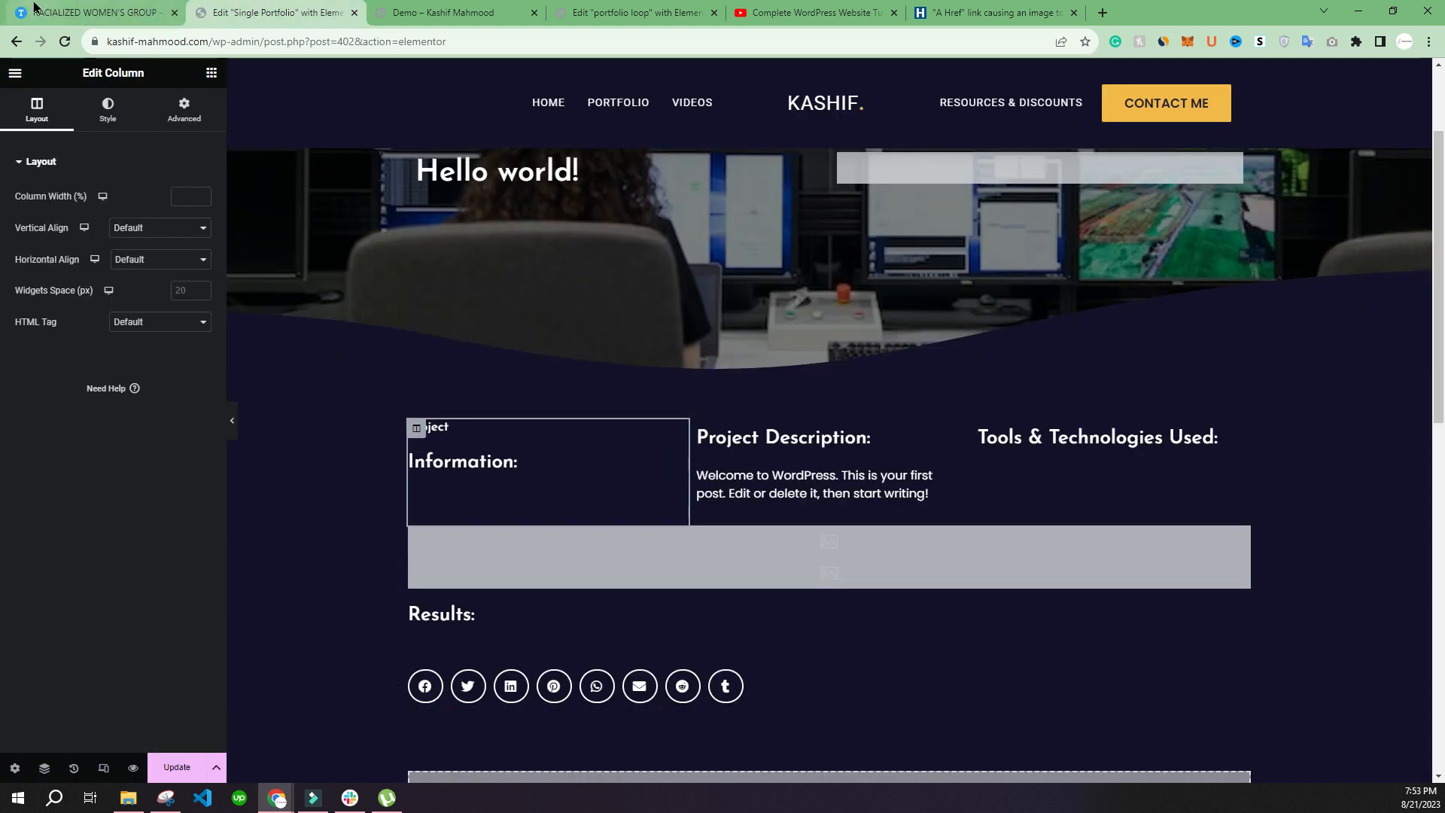
{"action": "left_click", "coordinate": [94, 13]}
{"action": "left_click", "coordinate": [310, 11]}
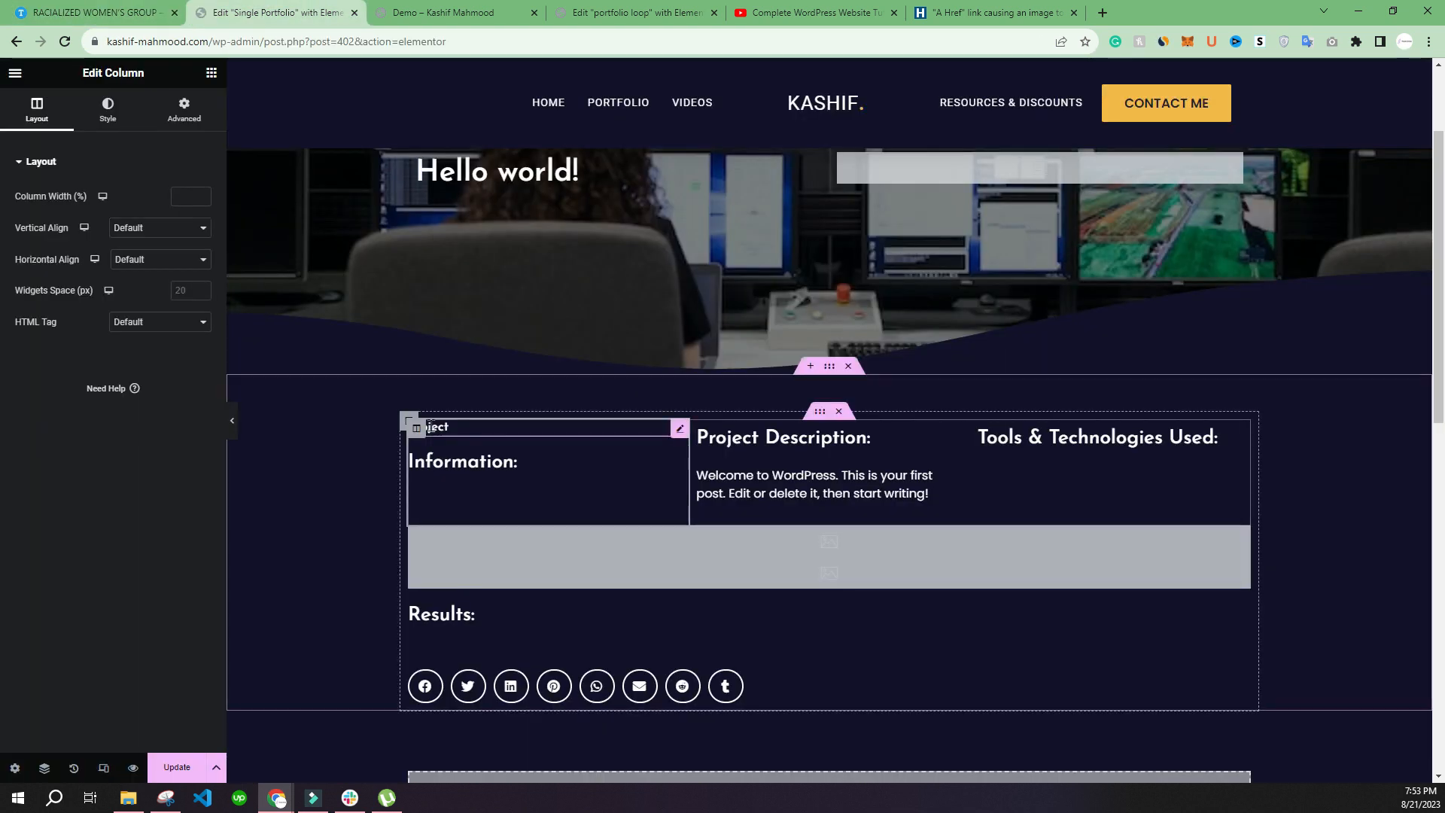
{"action": "left_click", "coordinate": [440, 427]}
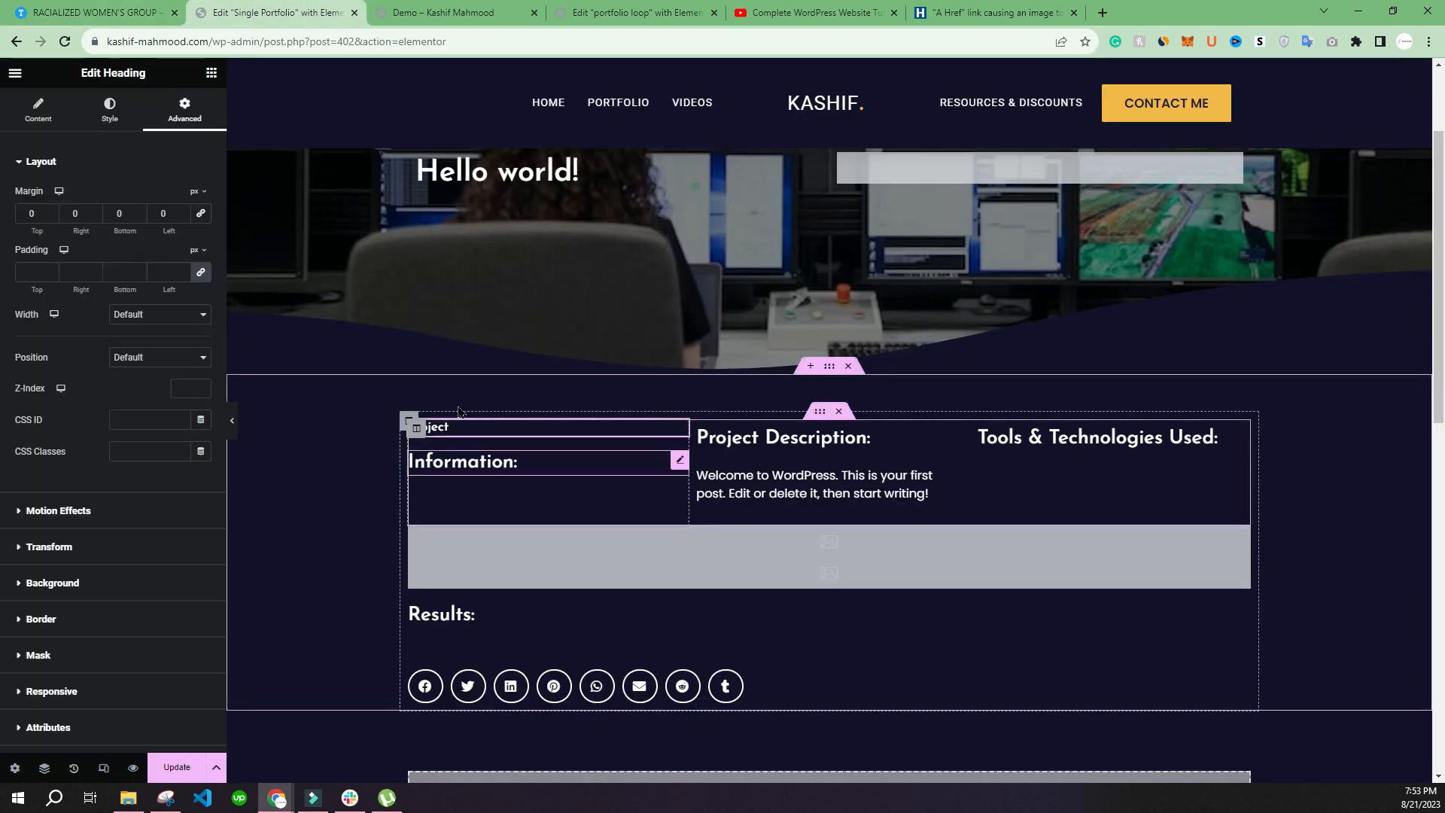
Inspect the CONTACT ME button in the page header with the browser's developer tools
{"action": "left_click", "coordinate": [232, 423]}
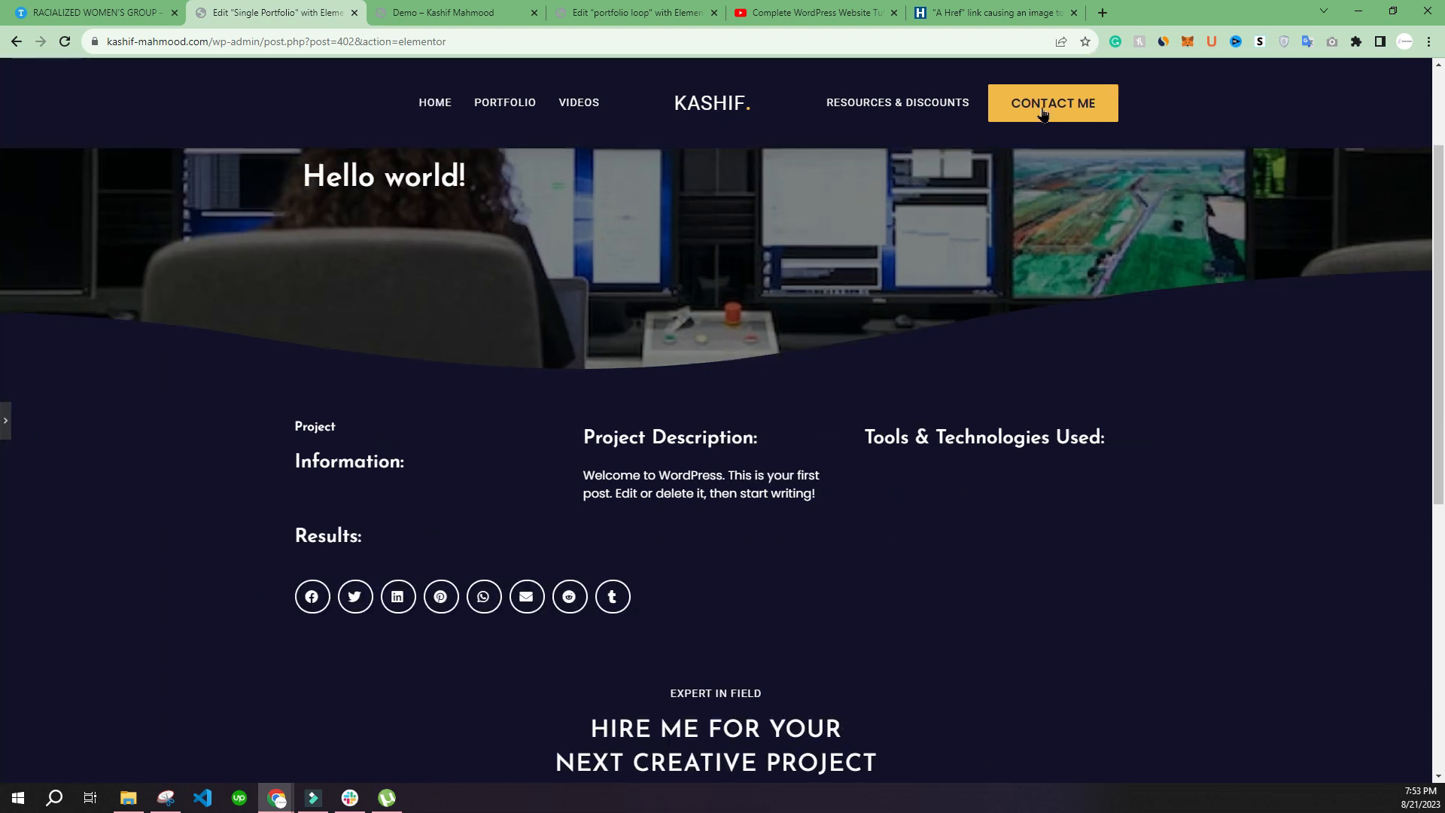
{"action": "right_click", "coordinate": [1194, 337]}
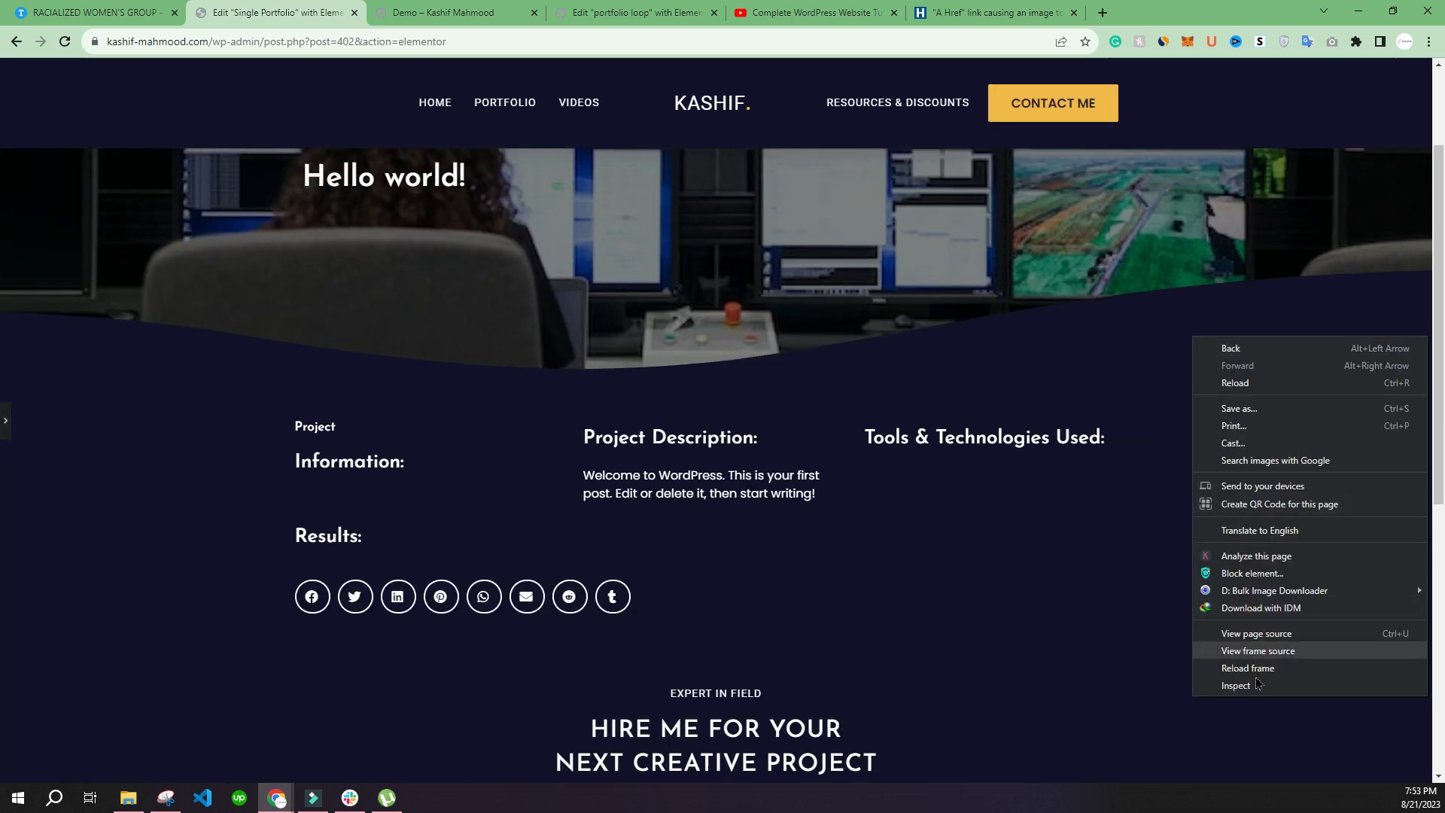
{"action": "left_click", "coordinate": [1228, 686]}
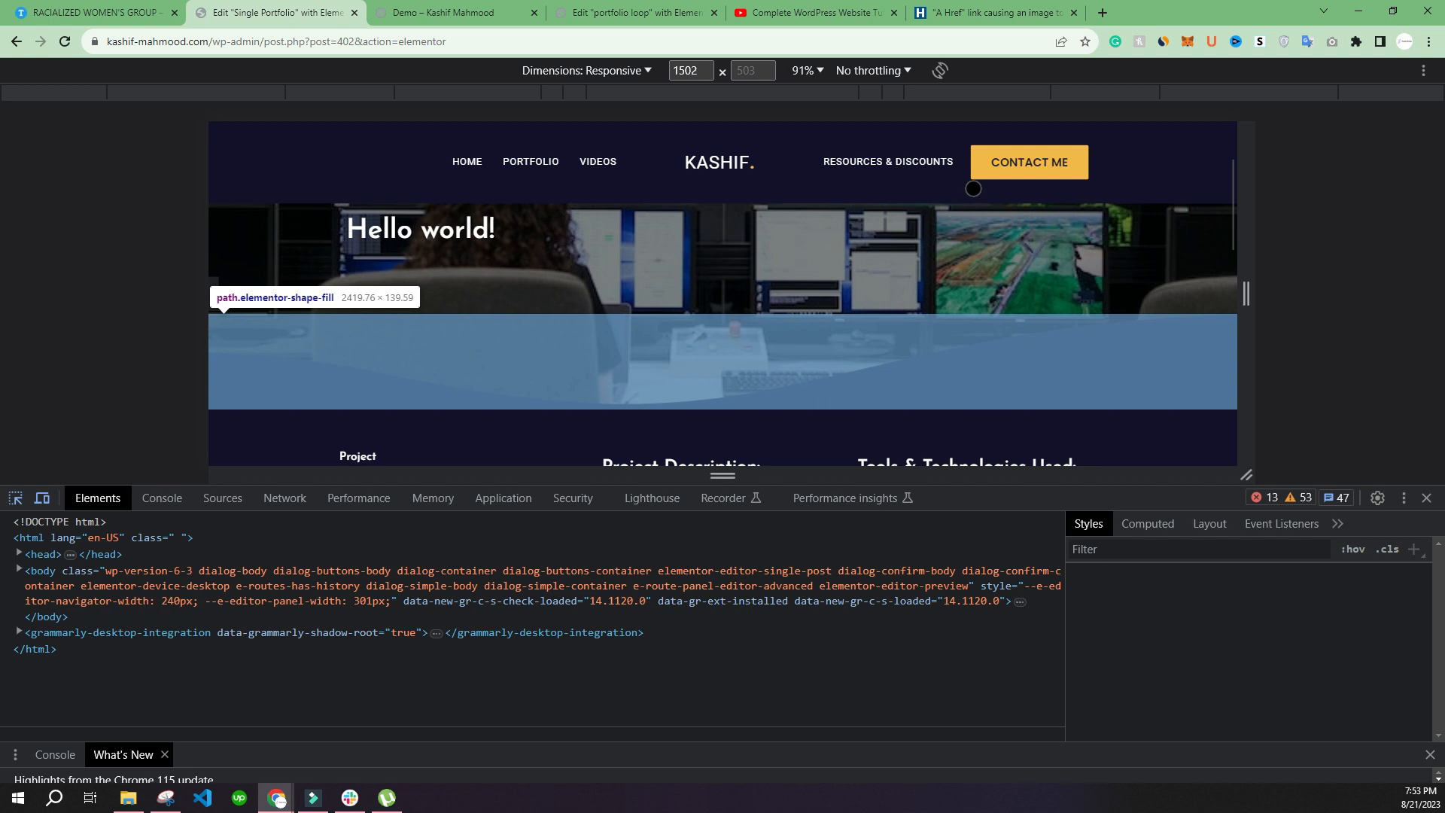
{"action": "left_click", "coordinate": [13, 503]}
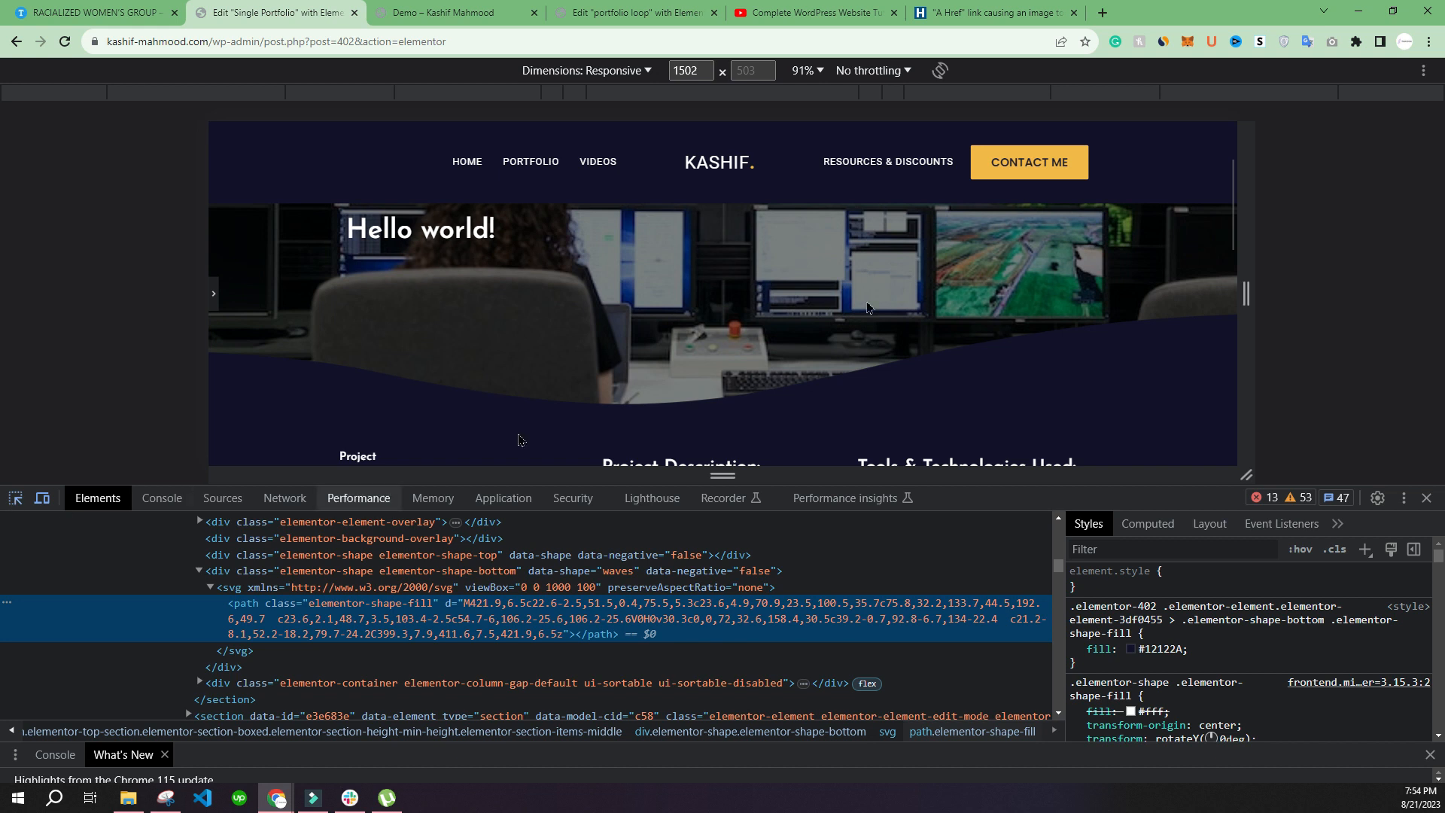
{"action": "left_click", "coordinate": [986, 170]}
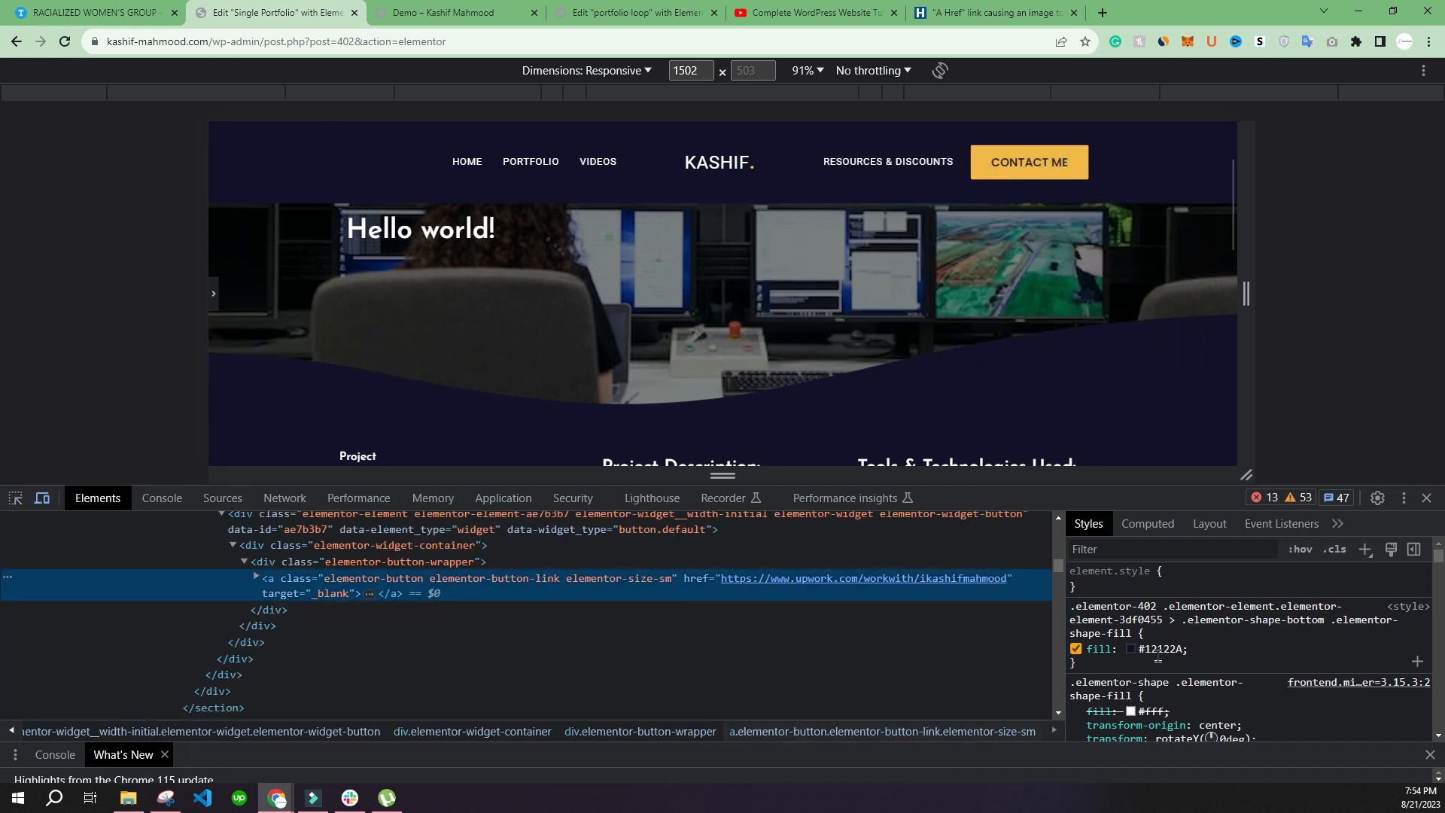
Copy the CONTACT ME button's background-color value from its styles and close the developer tools
{"action": "scroll", "coordinate": [1185, 636], "scroll_direction": "down", "scroll_amount": 1}
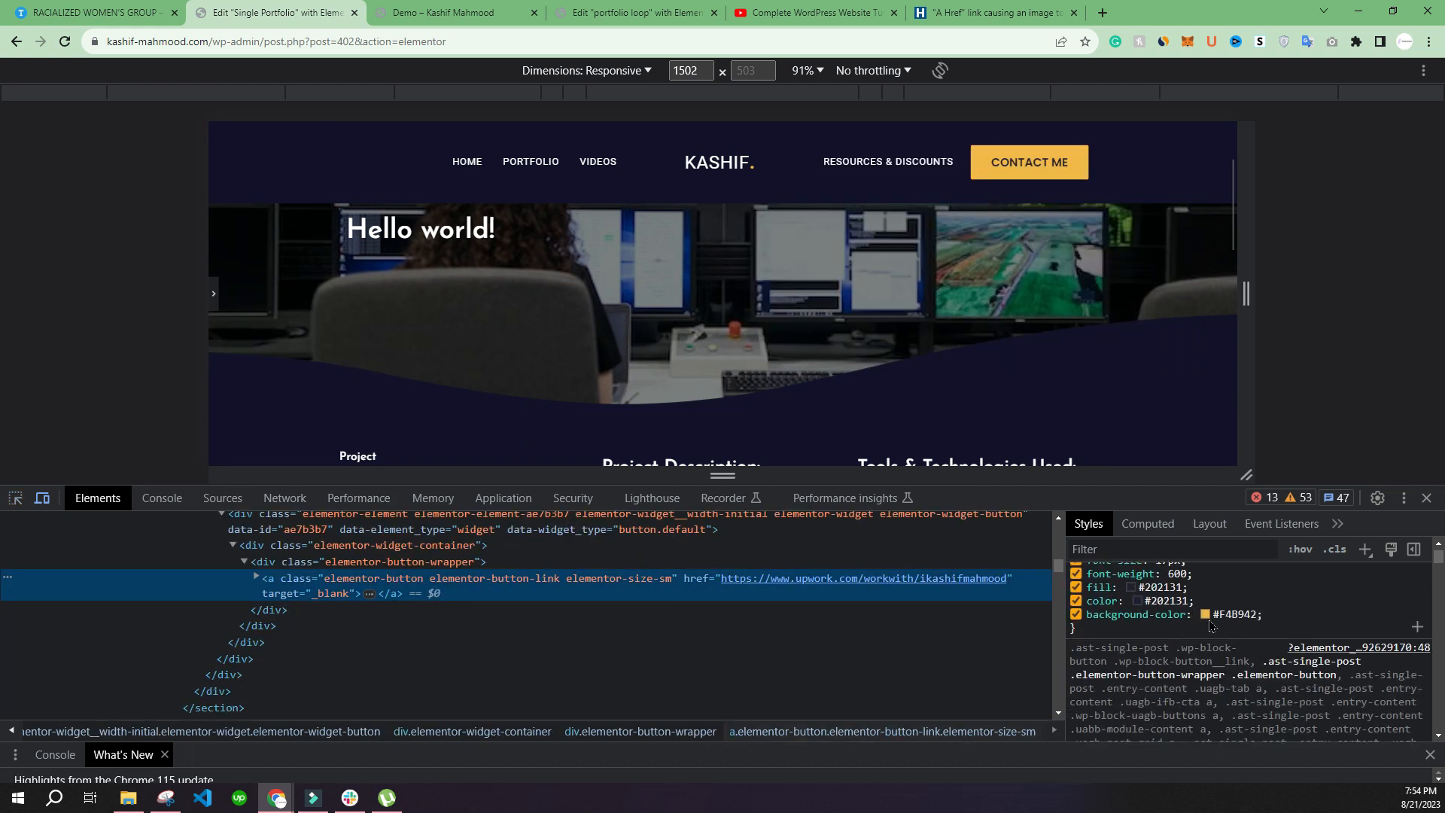
{"action": "left_click", "coordinate": [1206, 616]}
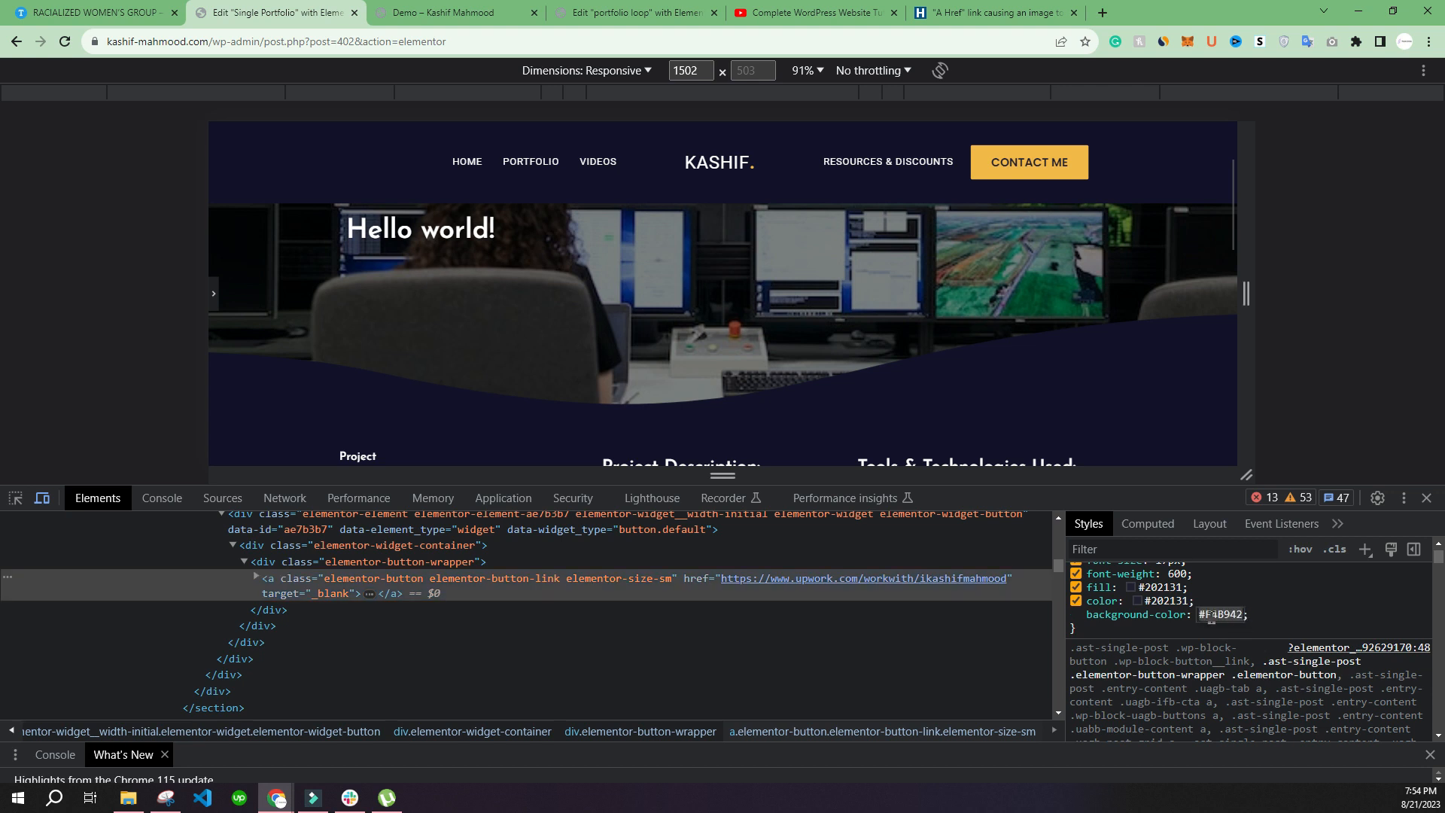
{"action": "right_click", "coordinate": [1211, 617]}
{"action": "left_click", "coordinate": [1263, 483]}
{"action": "right_click", "coordinate": [1229, 614]}
{"action": "left_click", "coordinate": [1262, 477]}
{"action": "left_click", "coordinate": [1426, 498]}
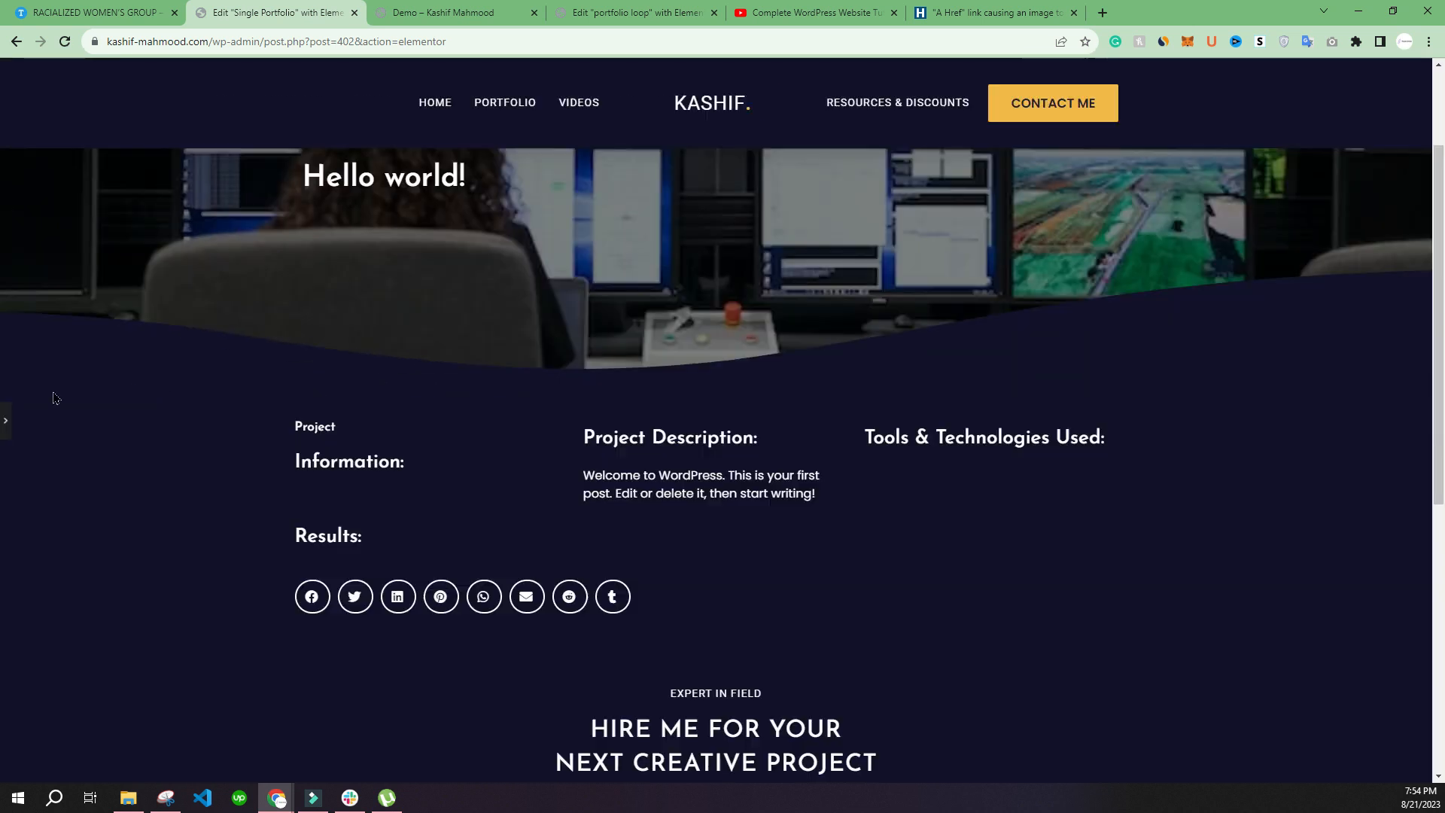
Set the Project heading's text color to #F4B942
{"action": "left_click", "coordinate": [6, 421]}
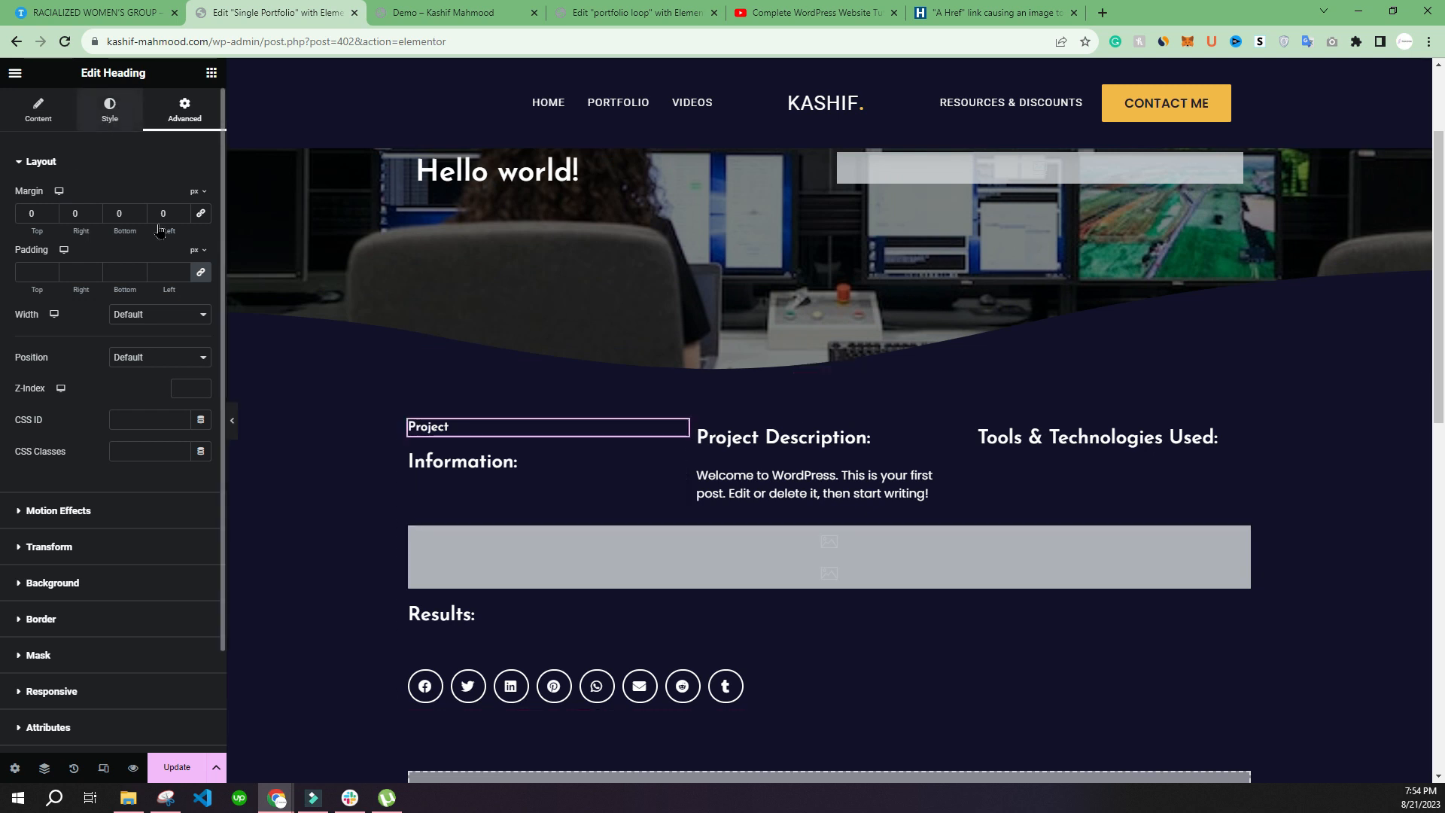
{"action": "left_click", "coordinate": [110, 109]}
{"action": "left_click", "coordinate": [201, 196]}
{"action": "key", "text": "ctrl+v"}
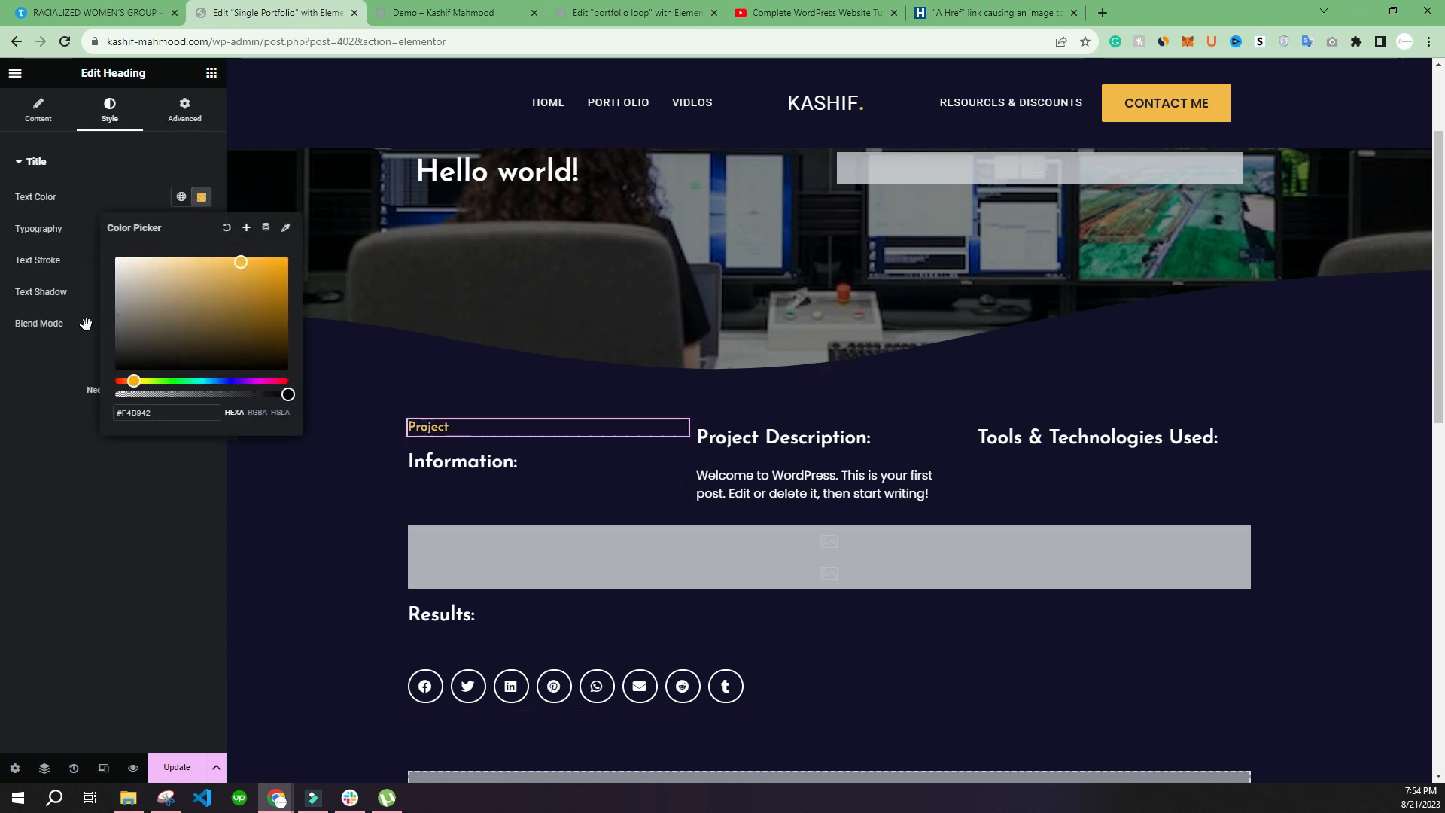
{"action": "left_click", "coordinate": [15, 548]}
Set the Project heading's font weight to 800 (Extra Bold)
{"action": "left_click", "coordinate": [201, 228]}
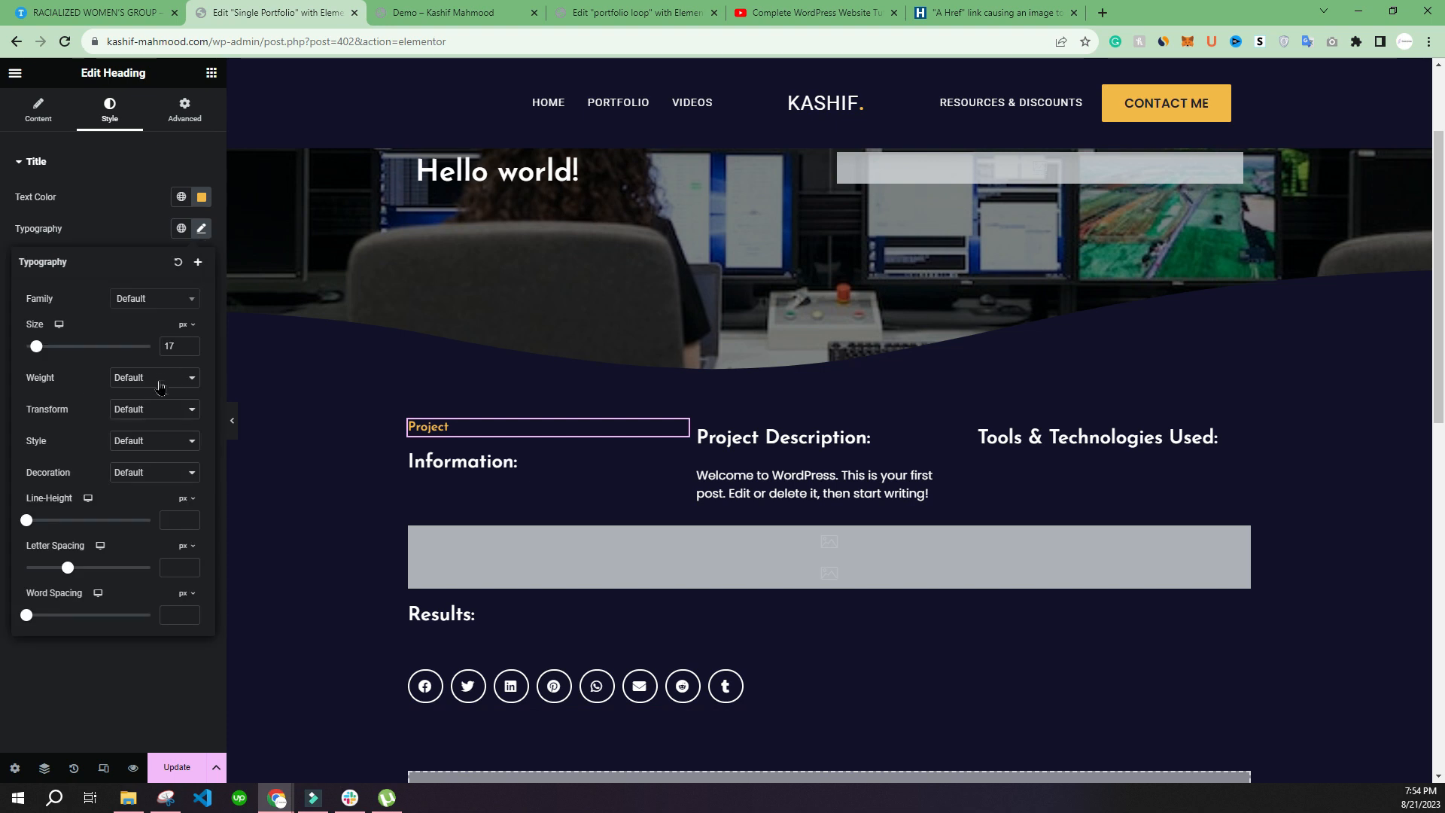
{"action": "left_click", "coordinate": [147, 378]}
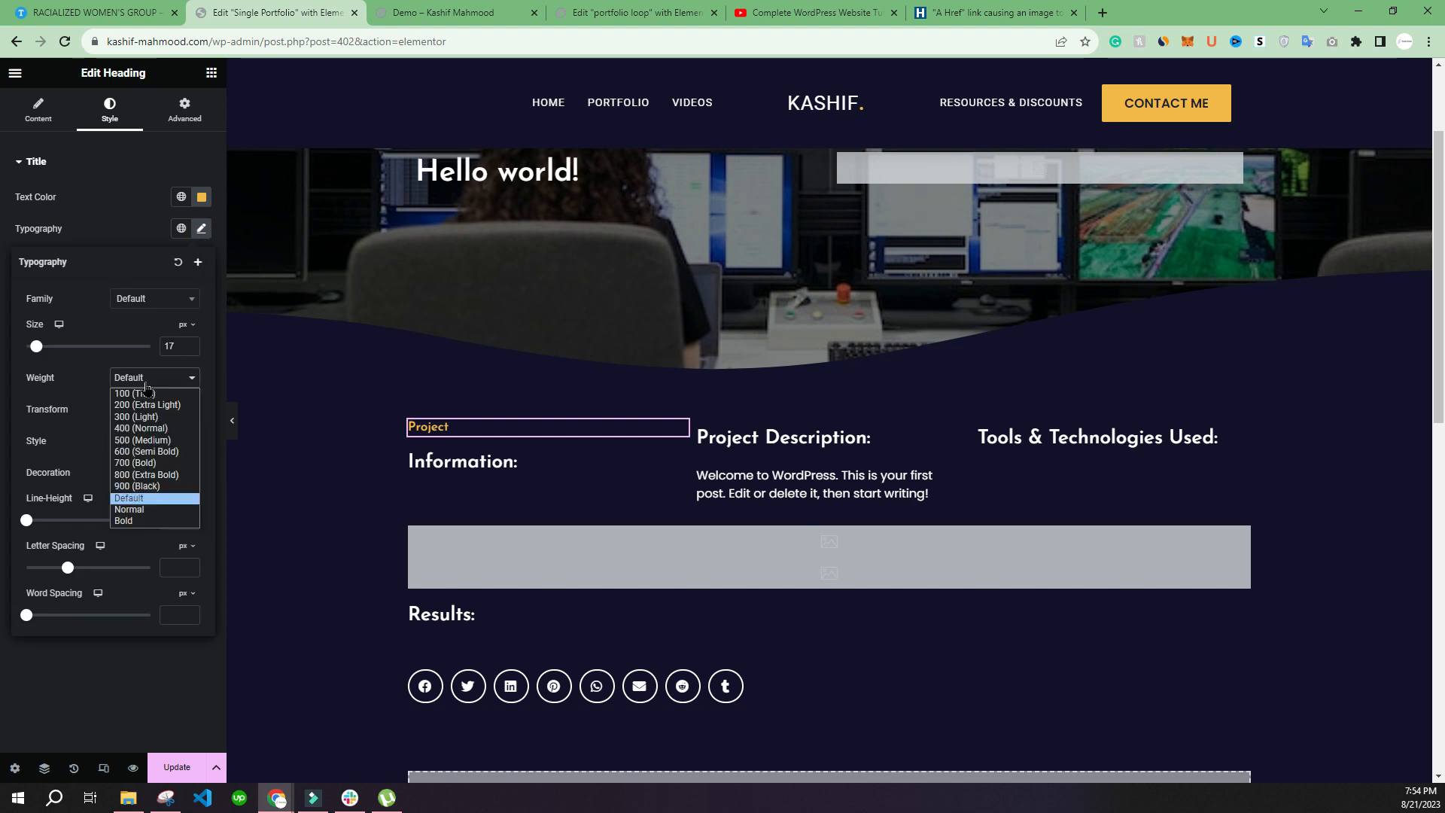
{"action": "left_click", "coordinate": [146, 463]}
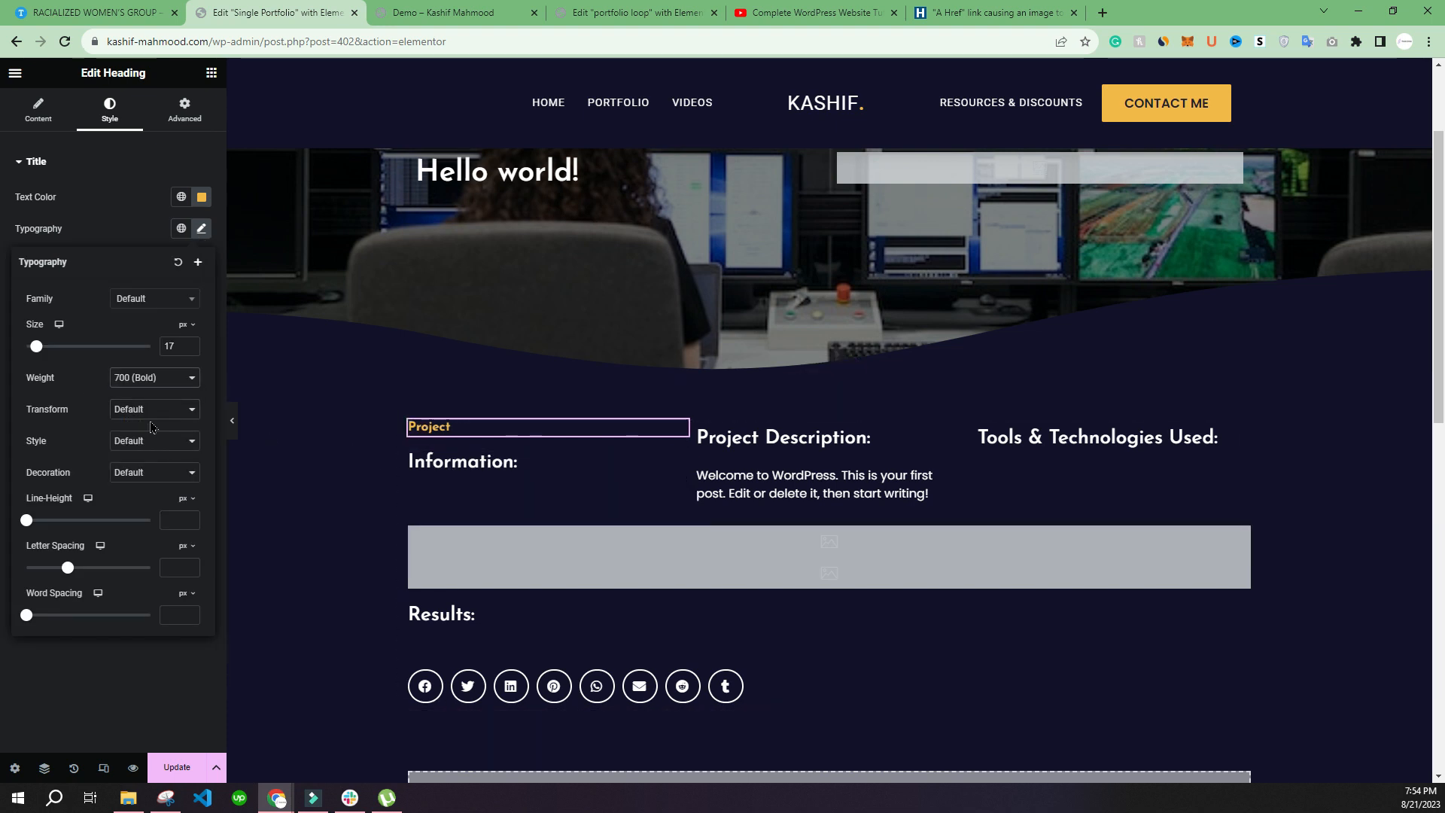
{"action": "left_click", "coordinate": [149, 380]}
{"action": "left_click", "coordinate": [147, 474]}
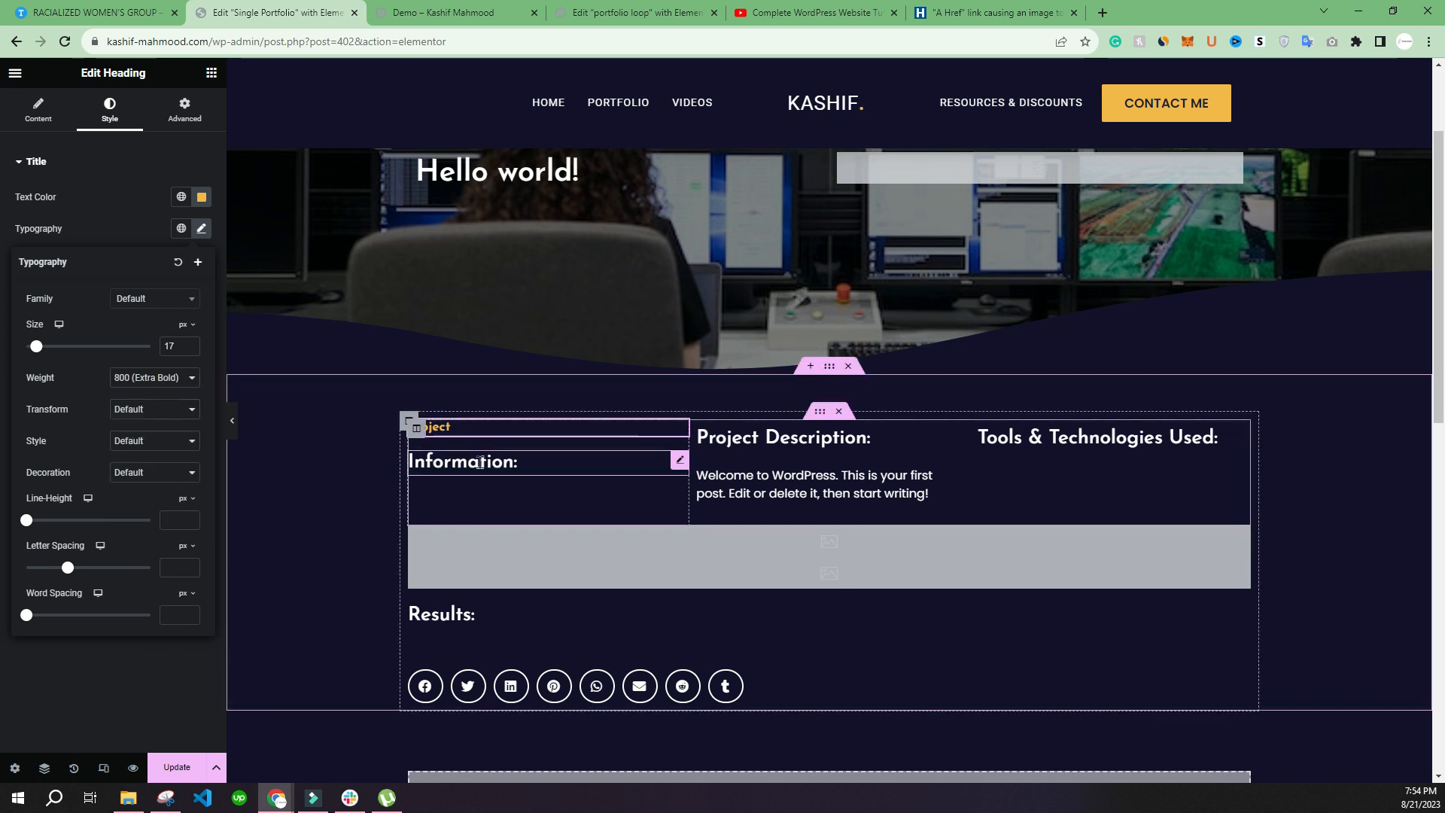
Set the Information heading's font weight to 800 (Extra Bold)
{"action": "left_click", "coordinate": [481, 462]}
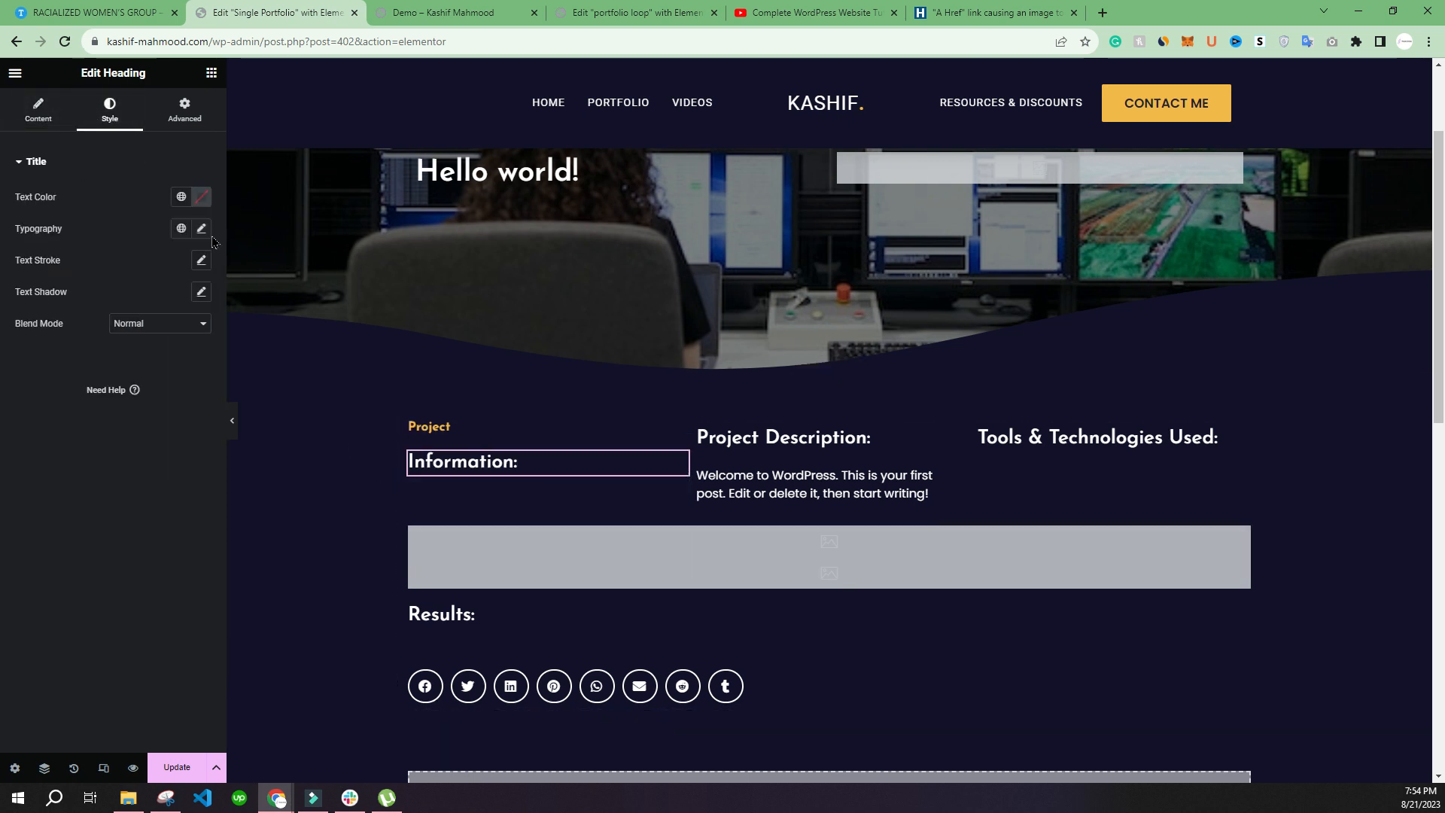
{"action": "left_click", "coordinate": [130, 386]}
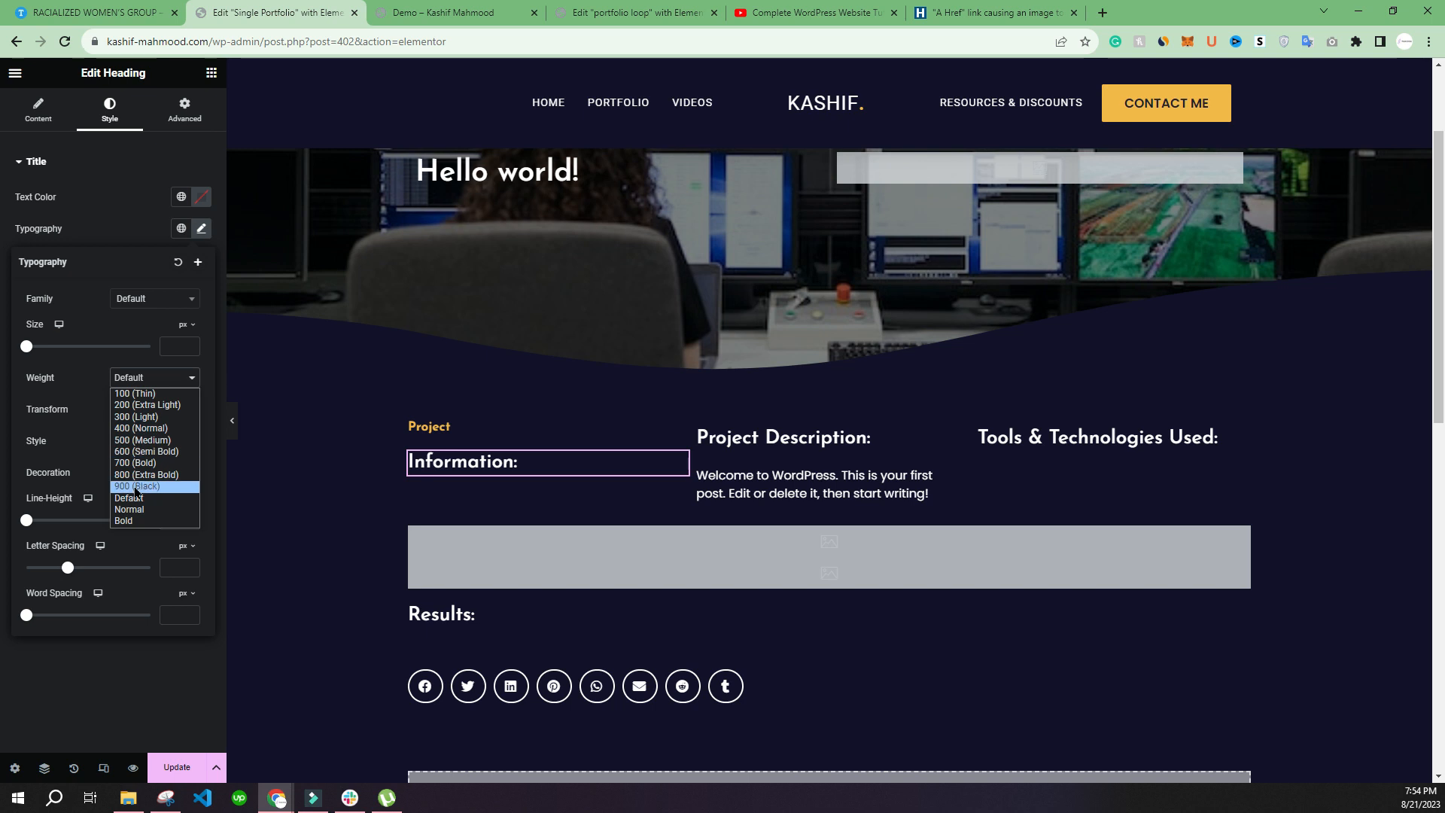
{"action": "left_click", "coordinate": [146, 474]}
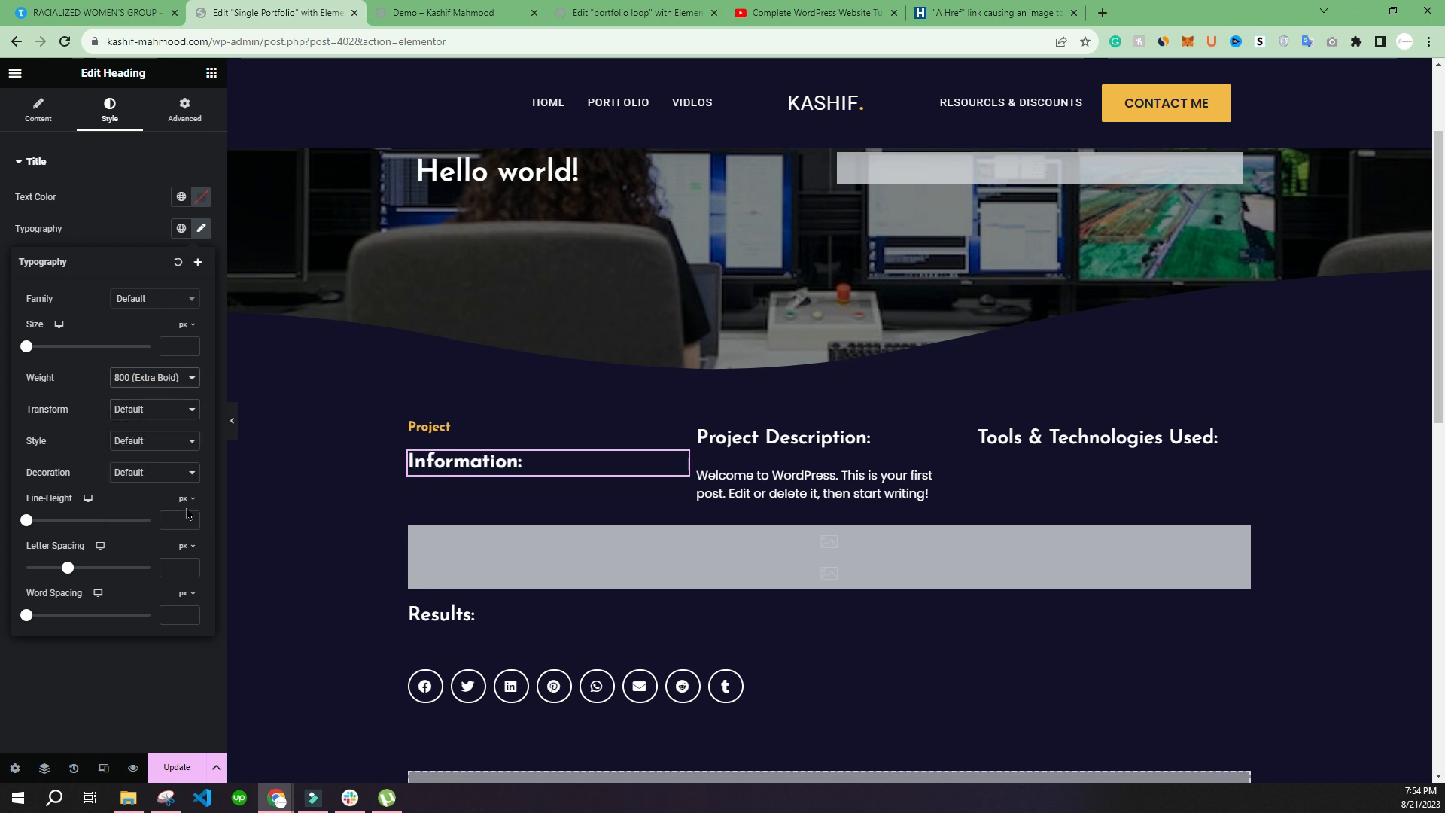
Compare the Project and Information headings with the reference page and set the Information heading's font size to 32 px
{"action": "left_click", "coordinate": [236, 423]}
{"action": "left_click_drag", "start_coordinate": [284, 431], "coordinate": [446, 491]}
{"action": "left_click", "coordinate": [448, 494]}
{"action": "left_click", "coordinate": [78, 11]}
{"action": "left_click", "coordinate": [371, 298]}
{"action": "left_click", "coordinate": [286, 11]}
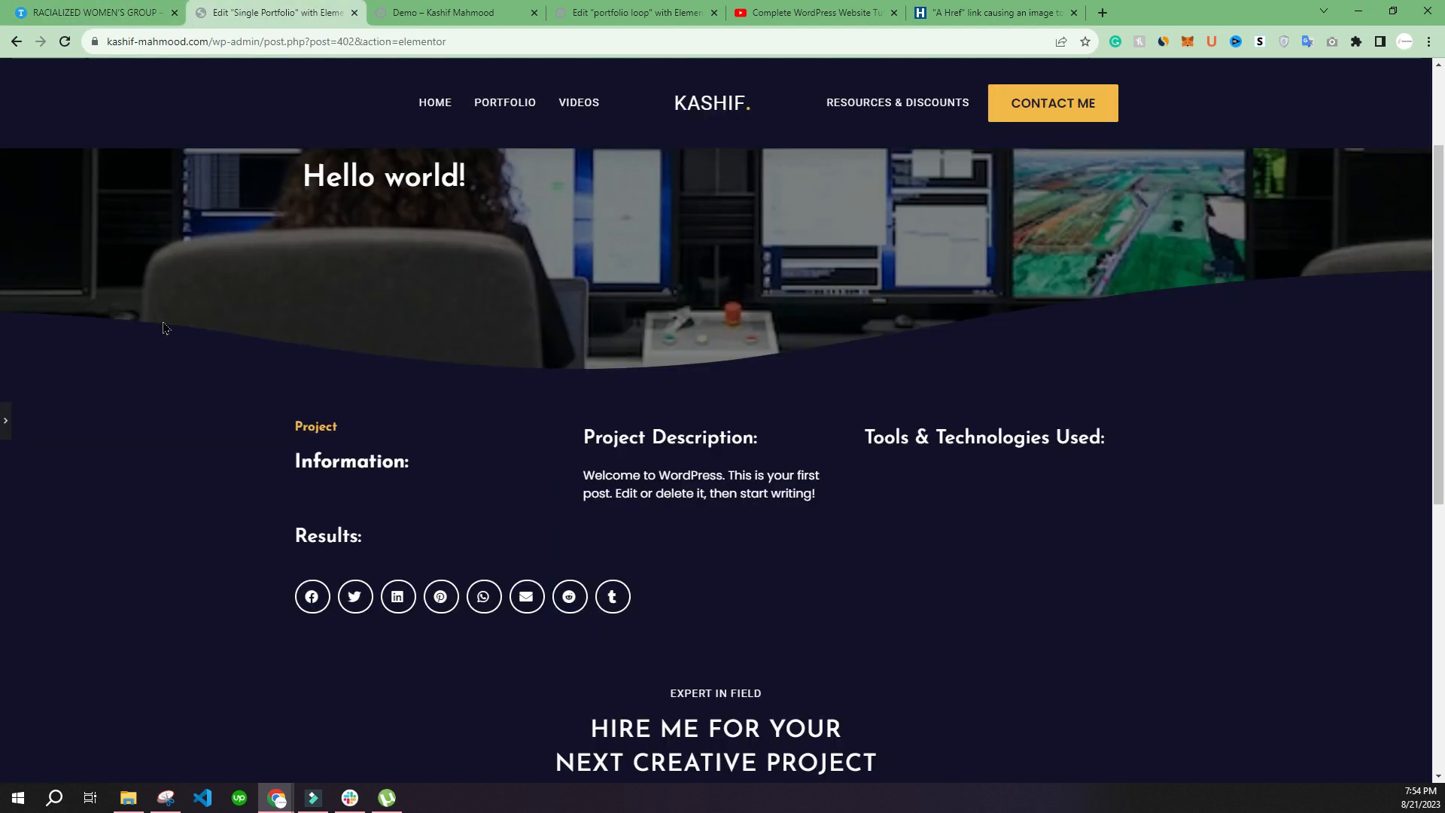
{"action": "left_click", "coordinate": [440, 463]}
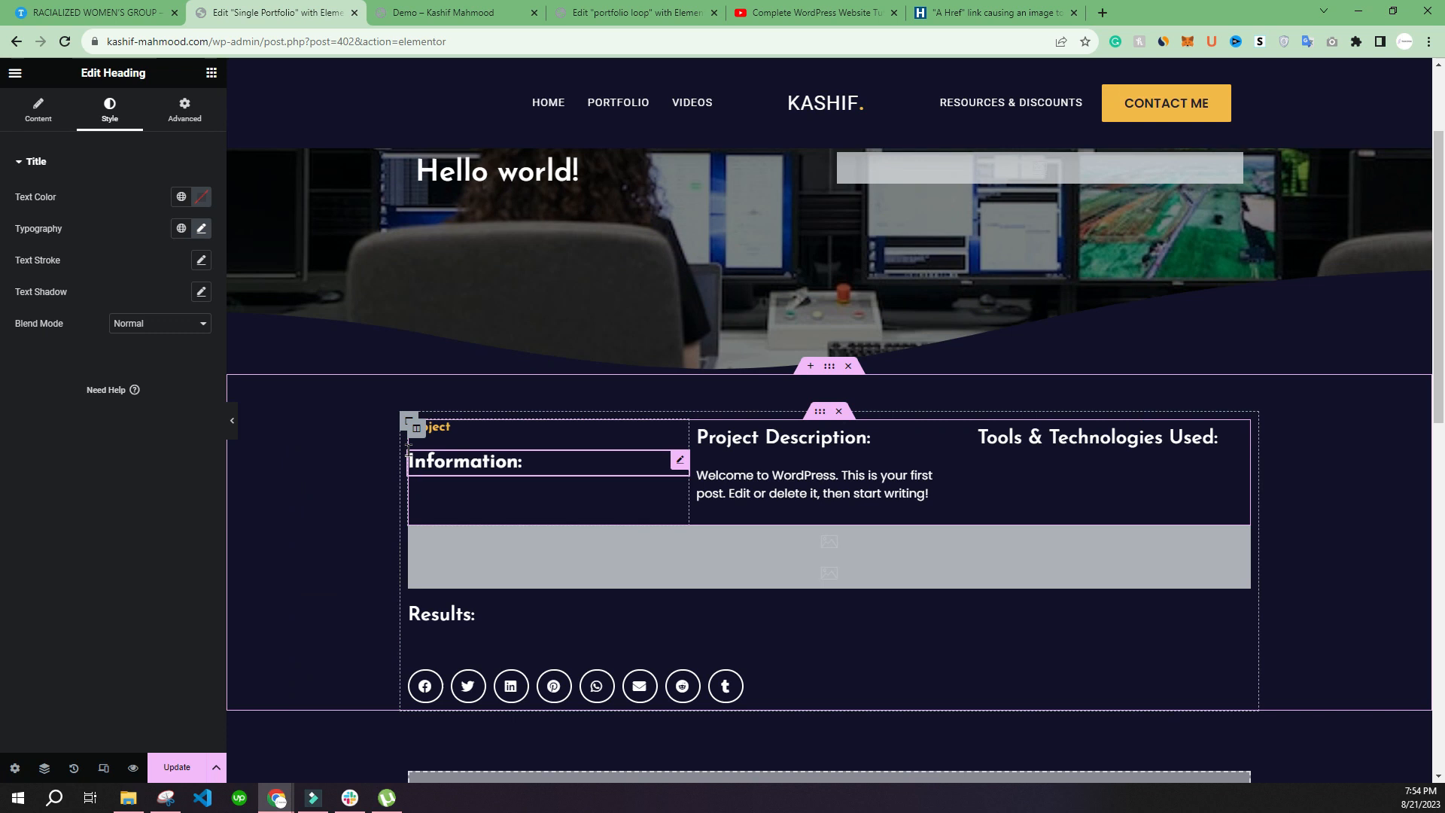
{"action": "left_click", "coordinate": [201, 228]}
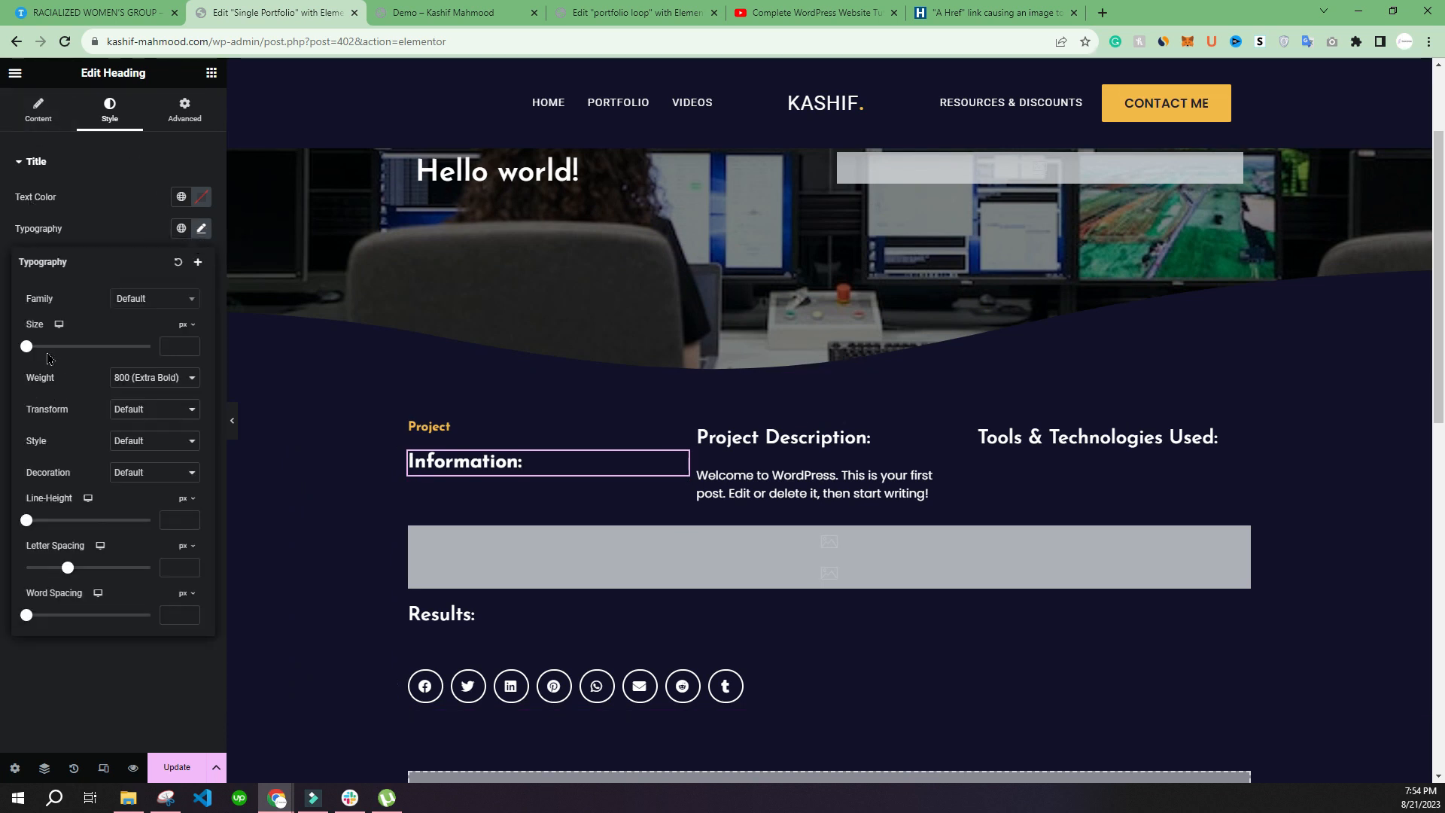
{"action": "left_click_drag", "start_coordinate": [35, 356], "coordinate": [49, 356]}
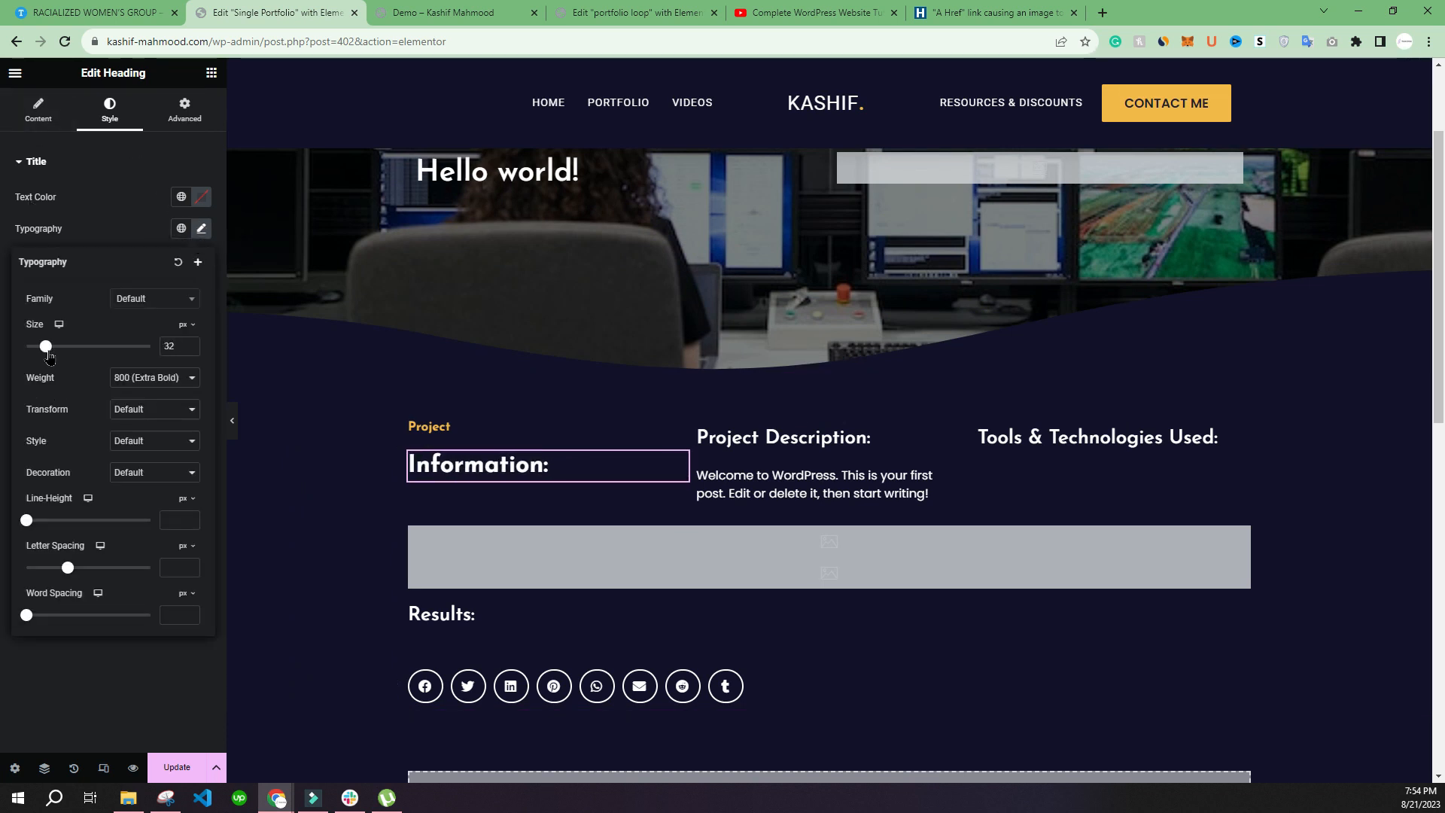
Preview the restyled headings without the editing panel, update the template, and check the live Demo portfolio page
{"action": "left_click", "coordinate": [234, 429]}
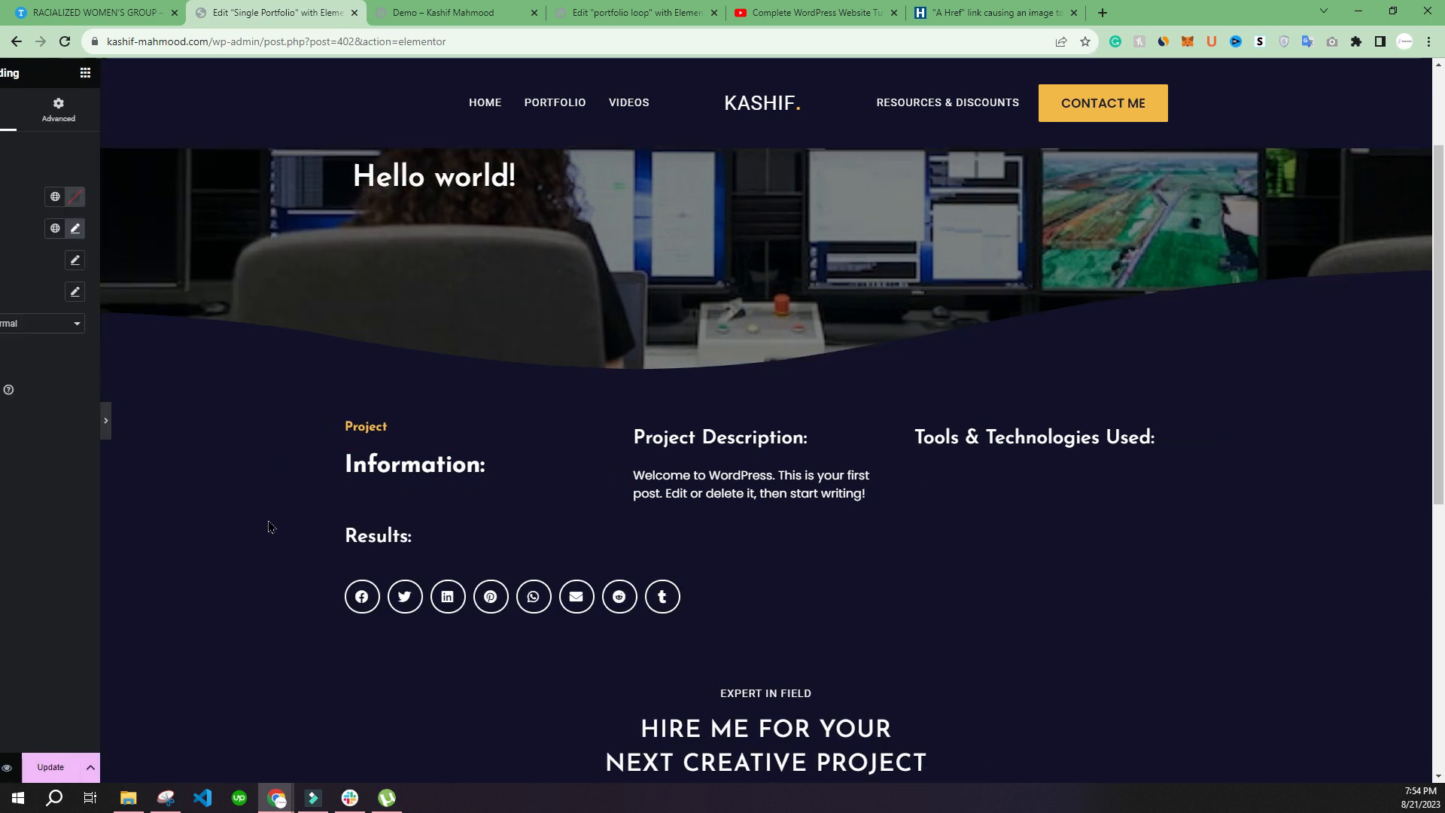
{"action": "scroll", "coordinate": [158, 468], "scroll_direction": "down", "scroll_amount": 1}
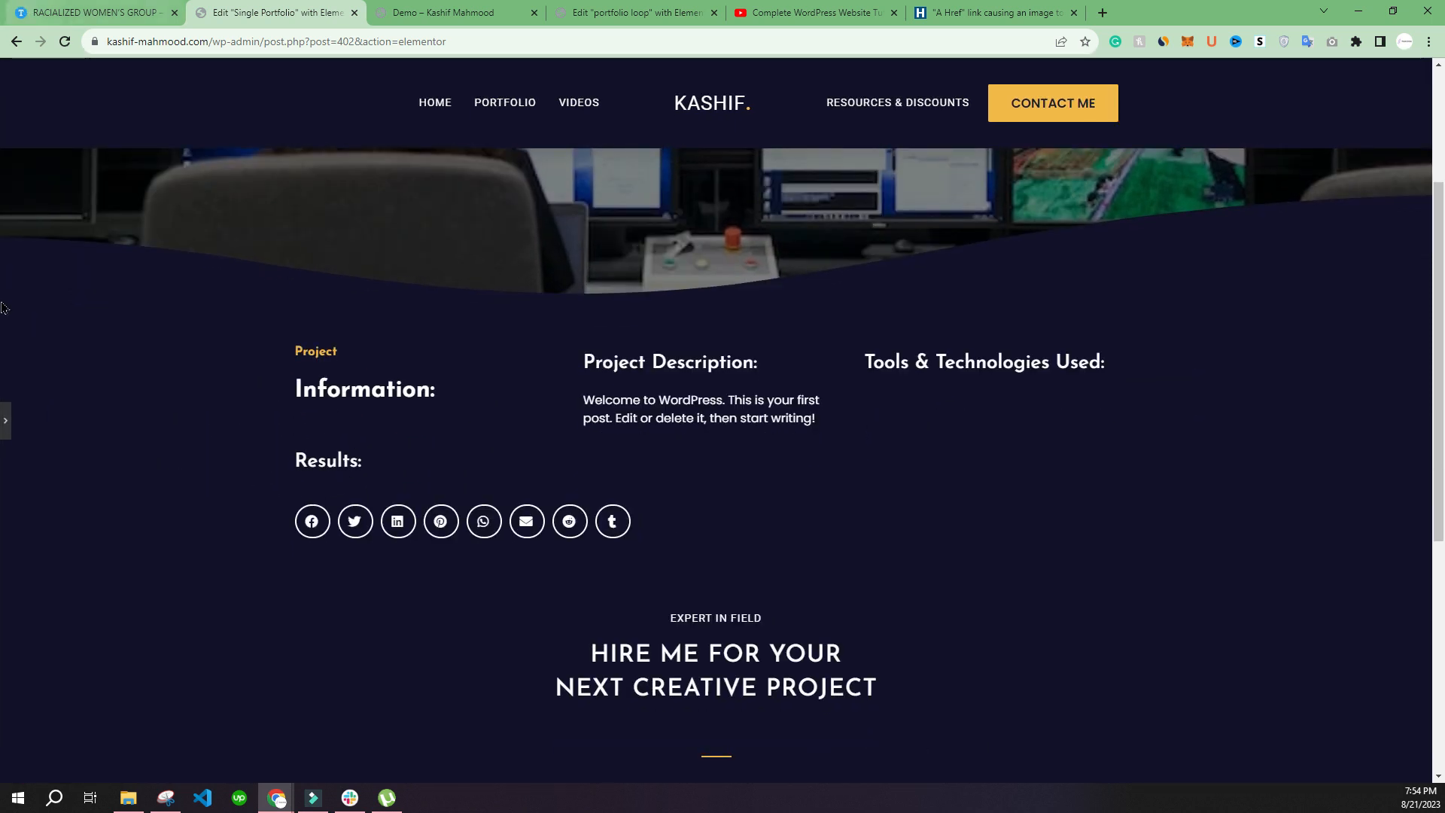
{"action": "left_click", "coordinate": [6, 420]}
{"action": "left_click", "coordinate": [170, 766]}
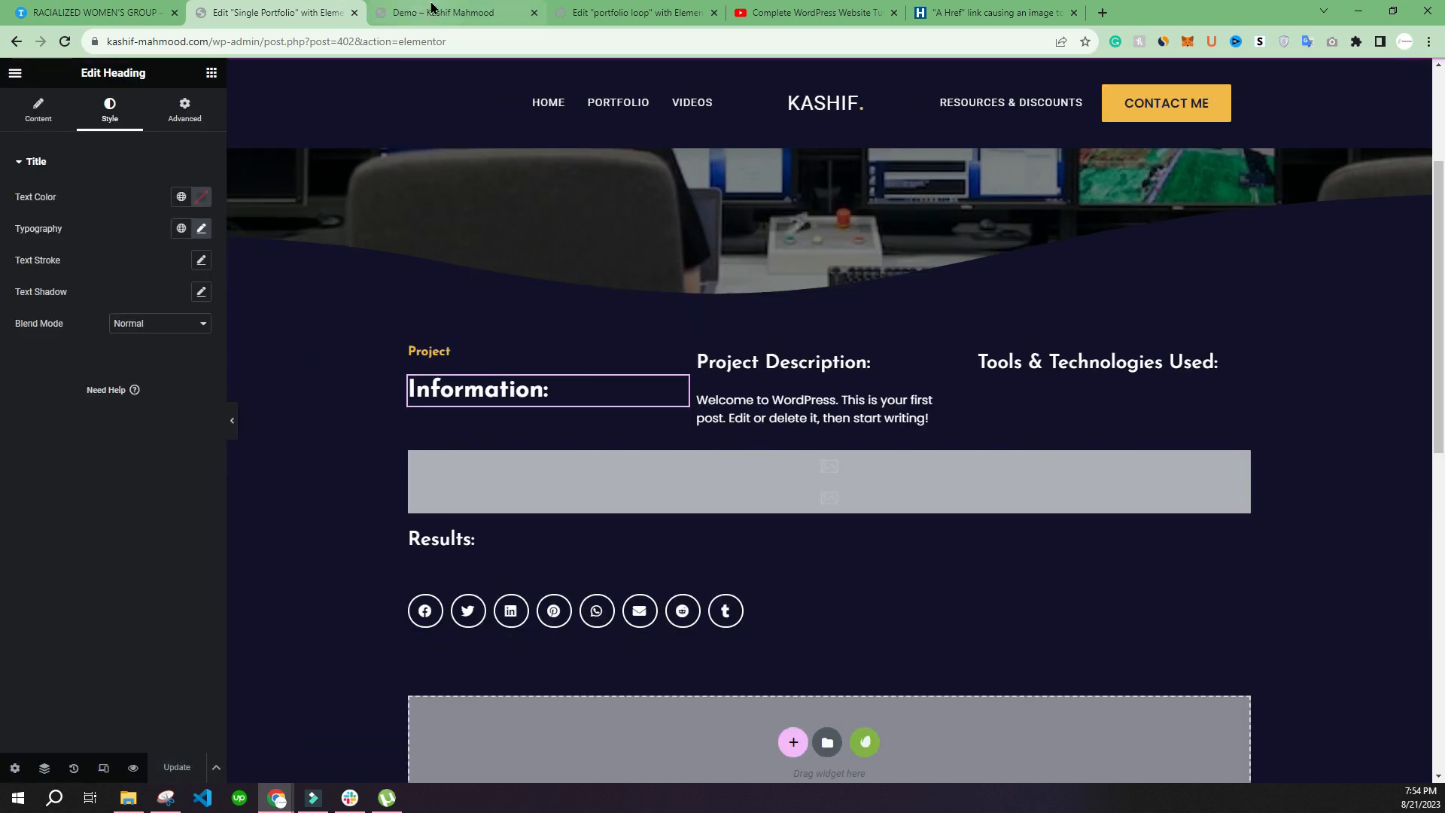
{"action": "left_click", "coordinate": [431, 10]}
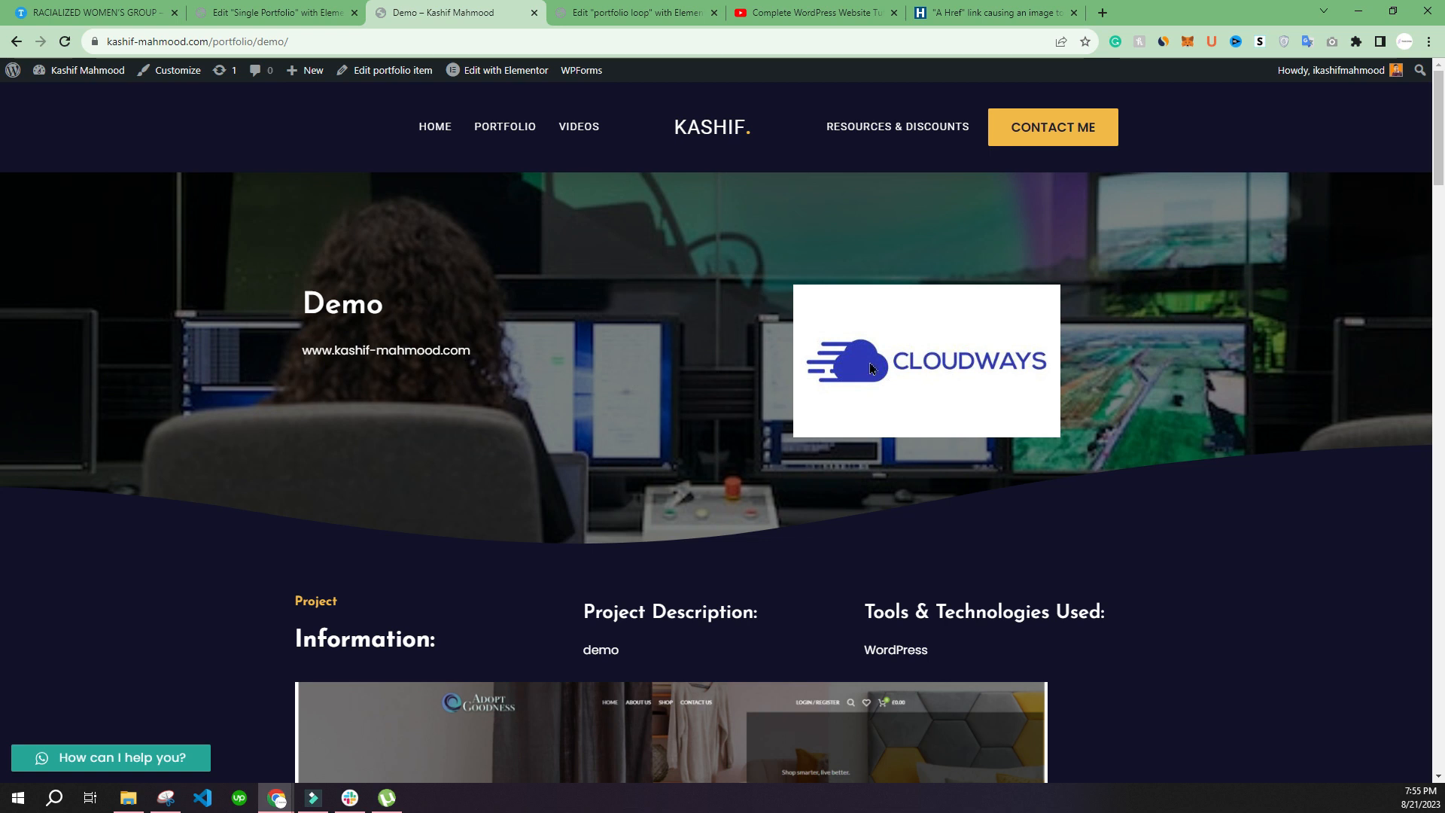
{"action": "scroll", "coordinate": [871, 368], "scroll_direction": "down", "scroll_amount": 3}
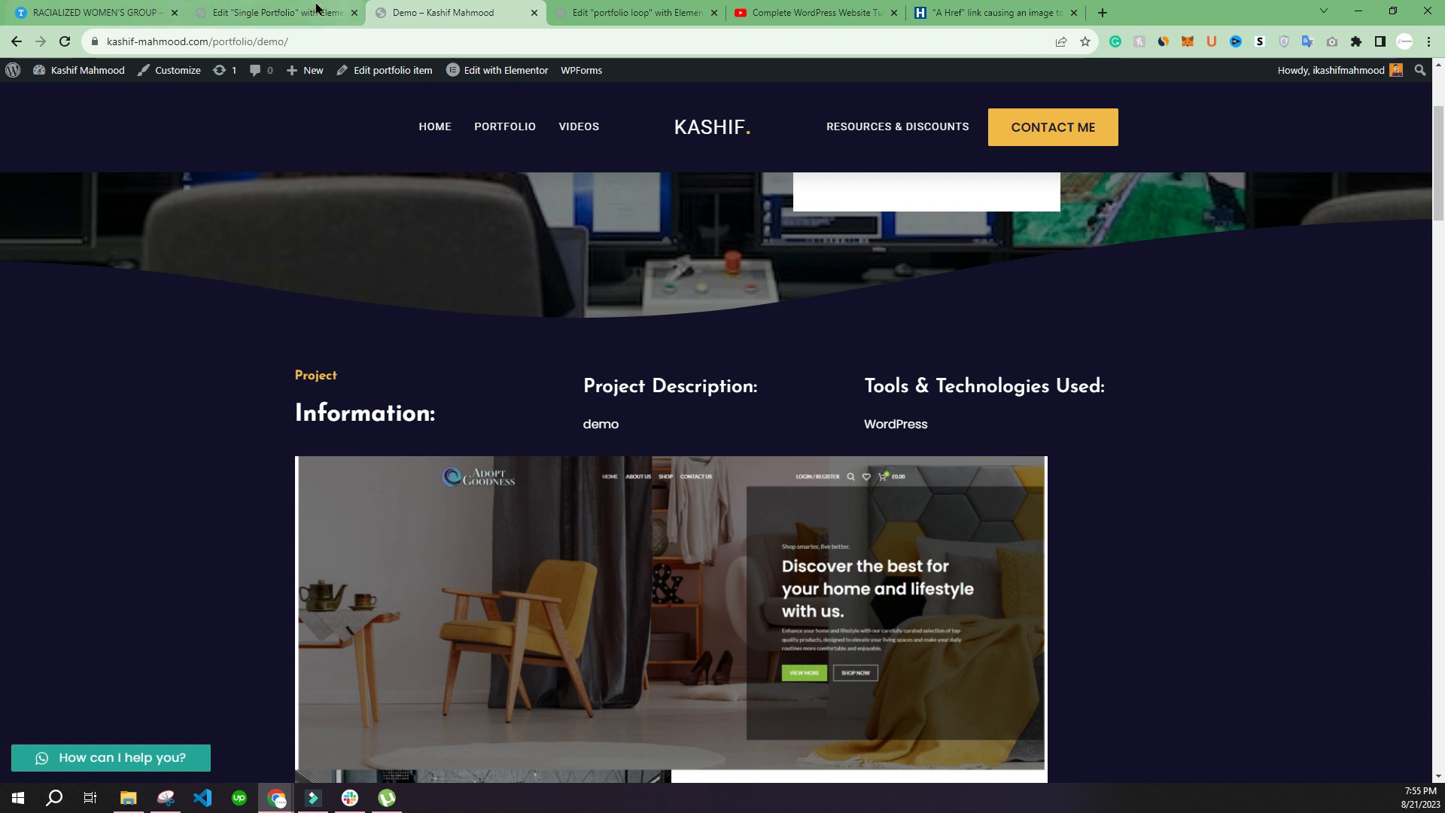
Unlink the padding values of the three-column inner section, set its bottom padding to 30 px, and update the template
{"action": "left_click", "coordinate": [243, 8]}
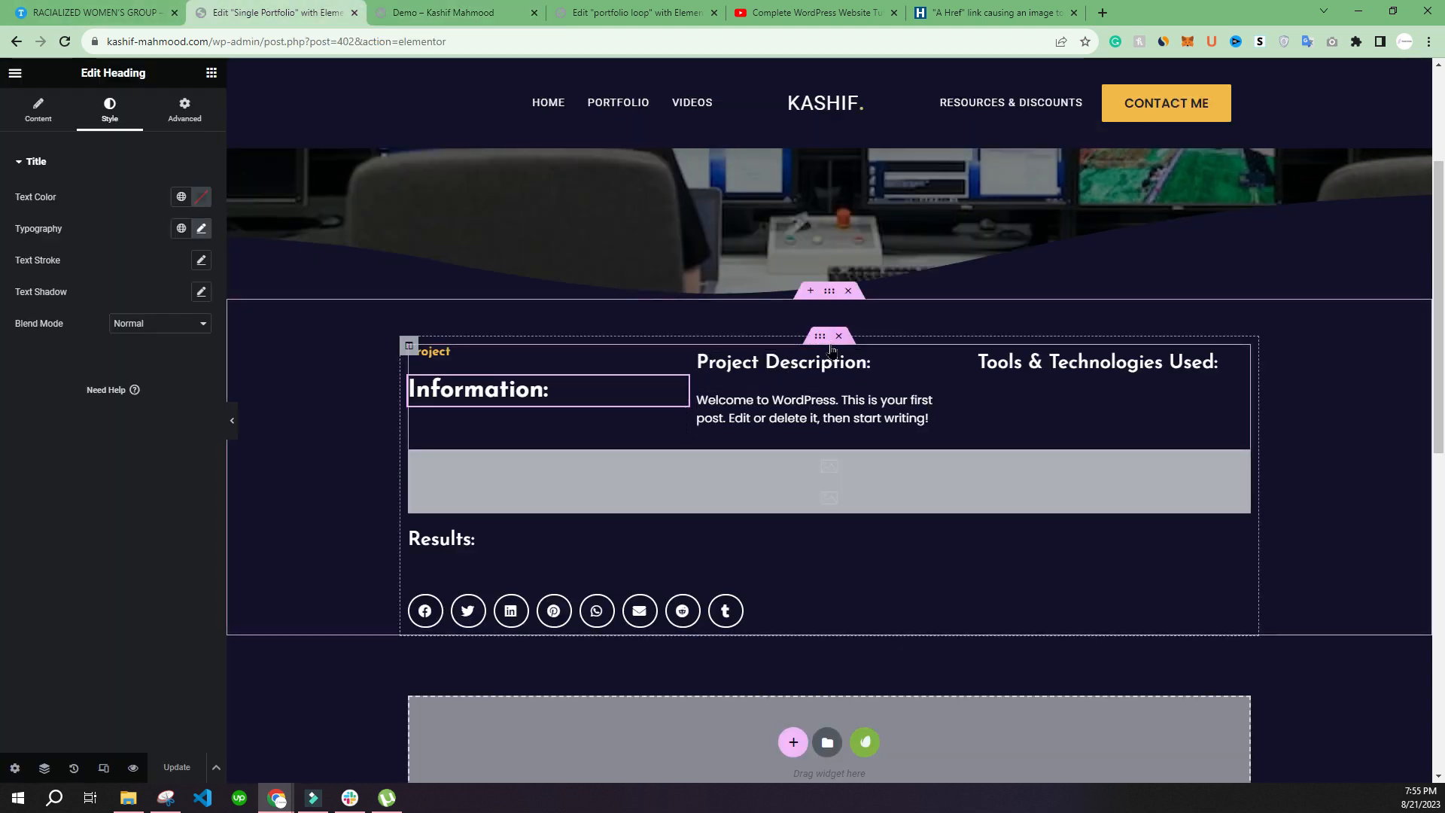
{"action": "left_click", "coordinate": [820, 338]}
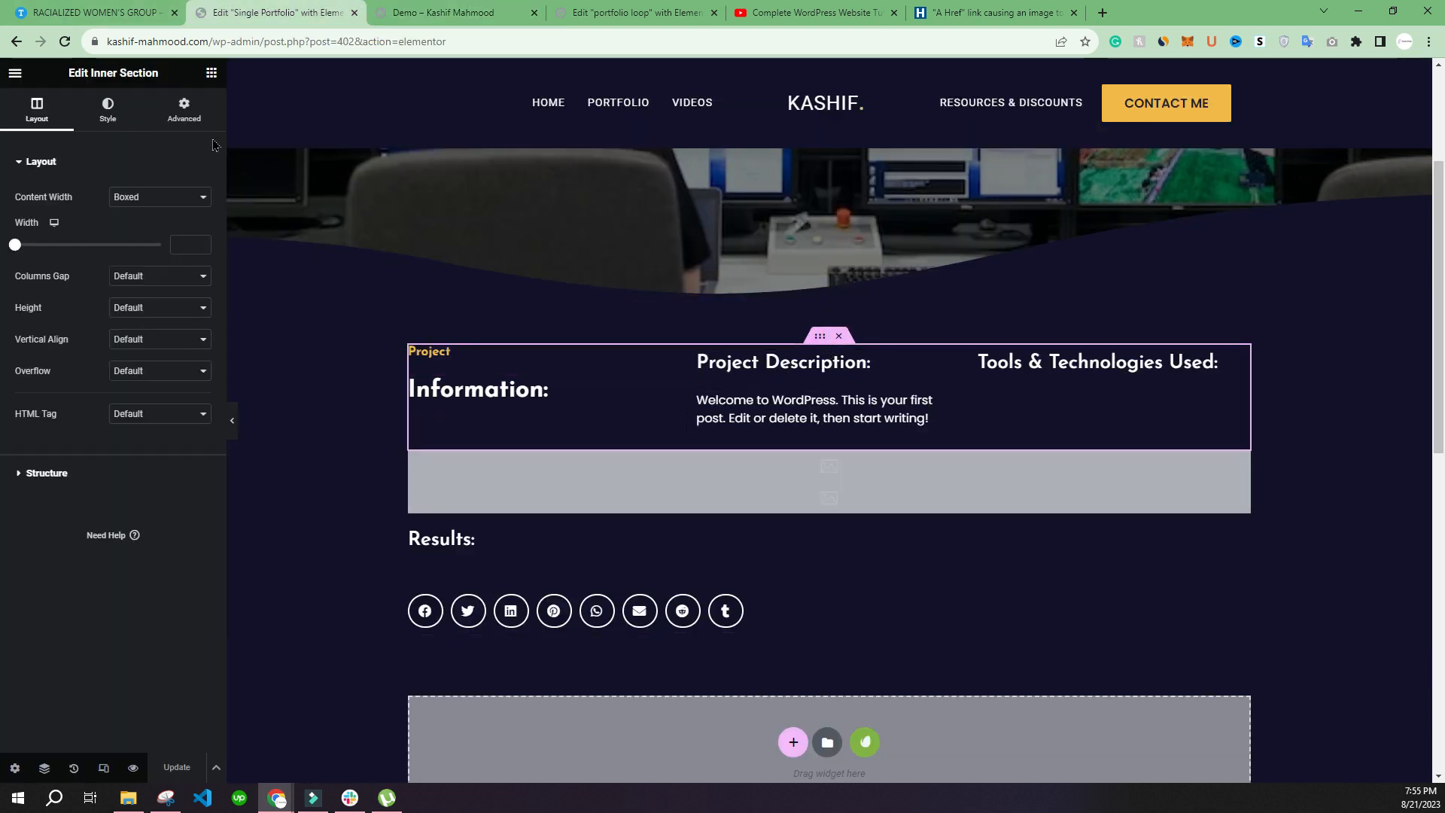
{"action": "left_click", "coordinate": [183, 109]}
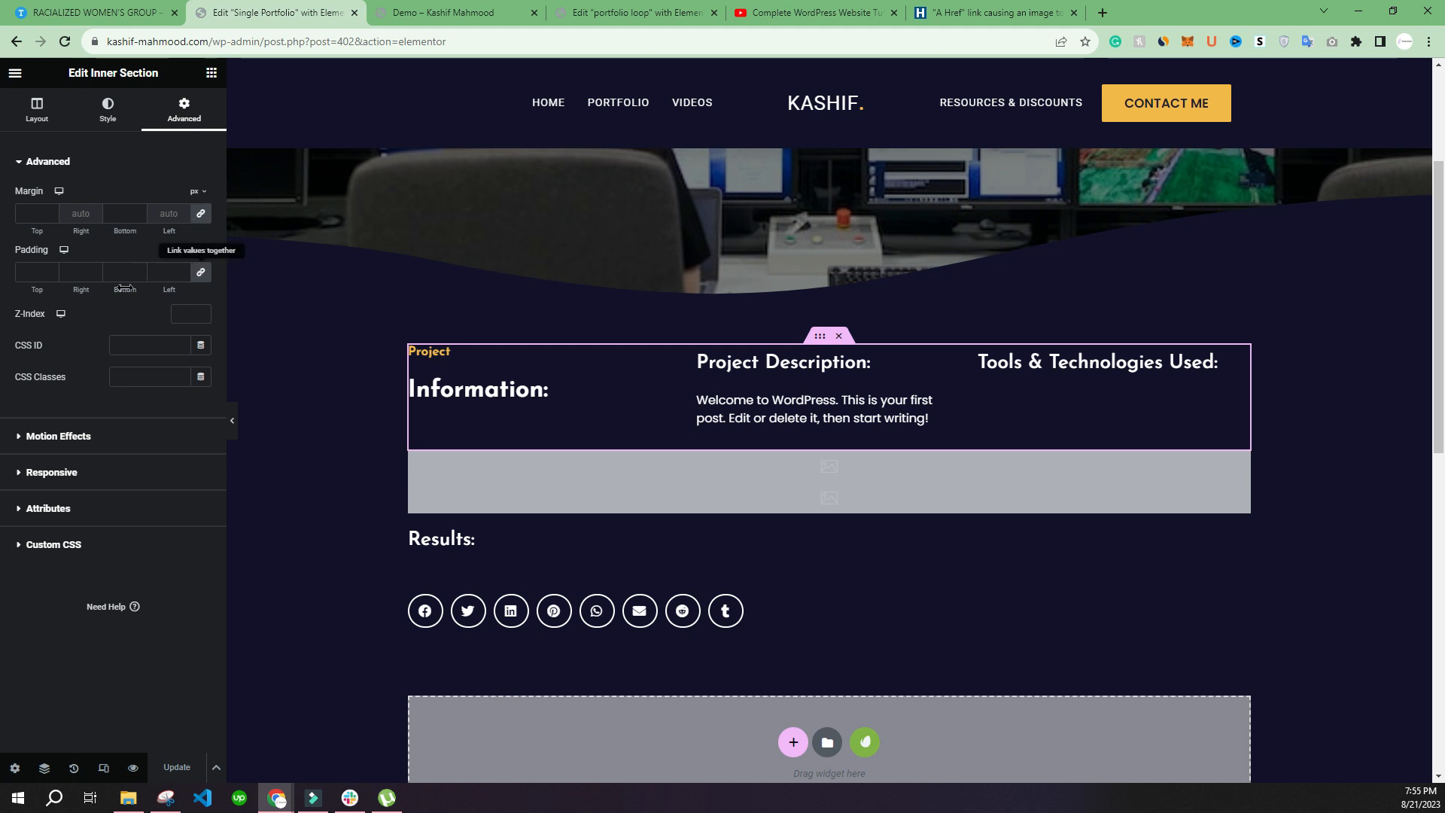
{"action": "left_click", "coordinate": [200, 271]}
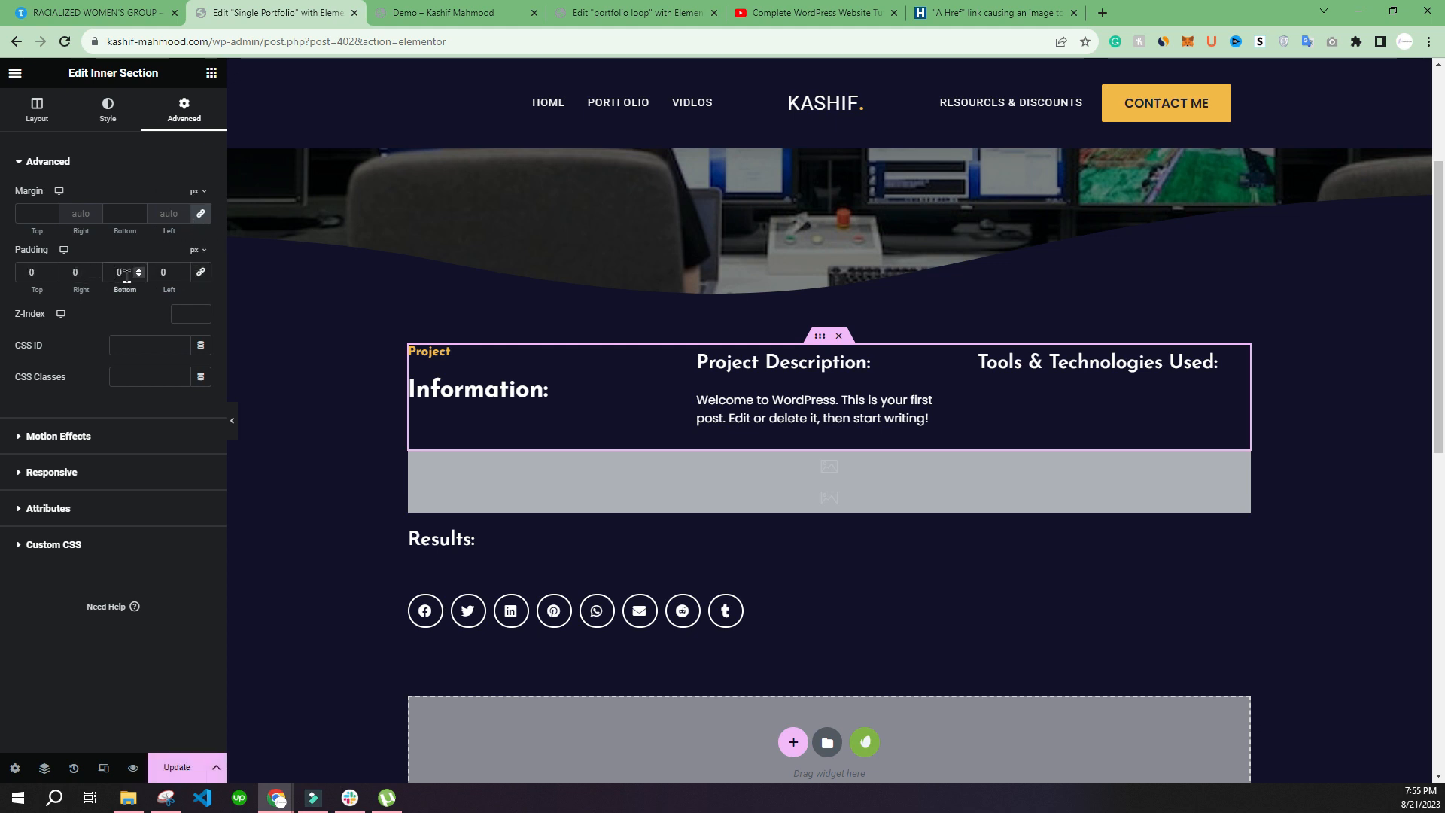
{"action": "double_click", "coordinate": [119, 273]}
{"action": "type", "text": "30"}
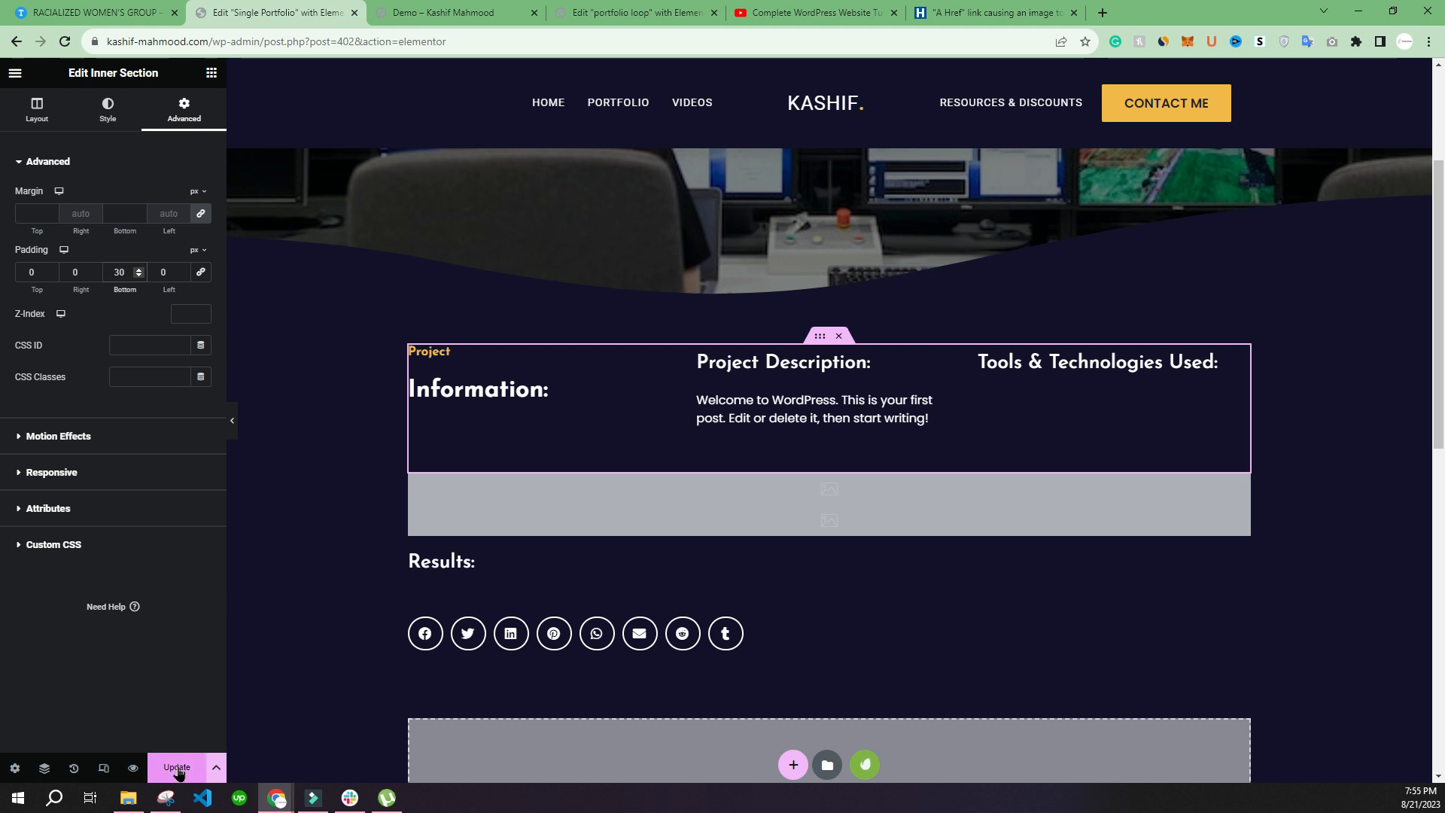
Review the live Demo page down to its Results section and open the ACF Result text widget's settings in the template
{"action": "left_click", "coordinate": [406, 13]}
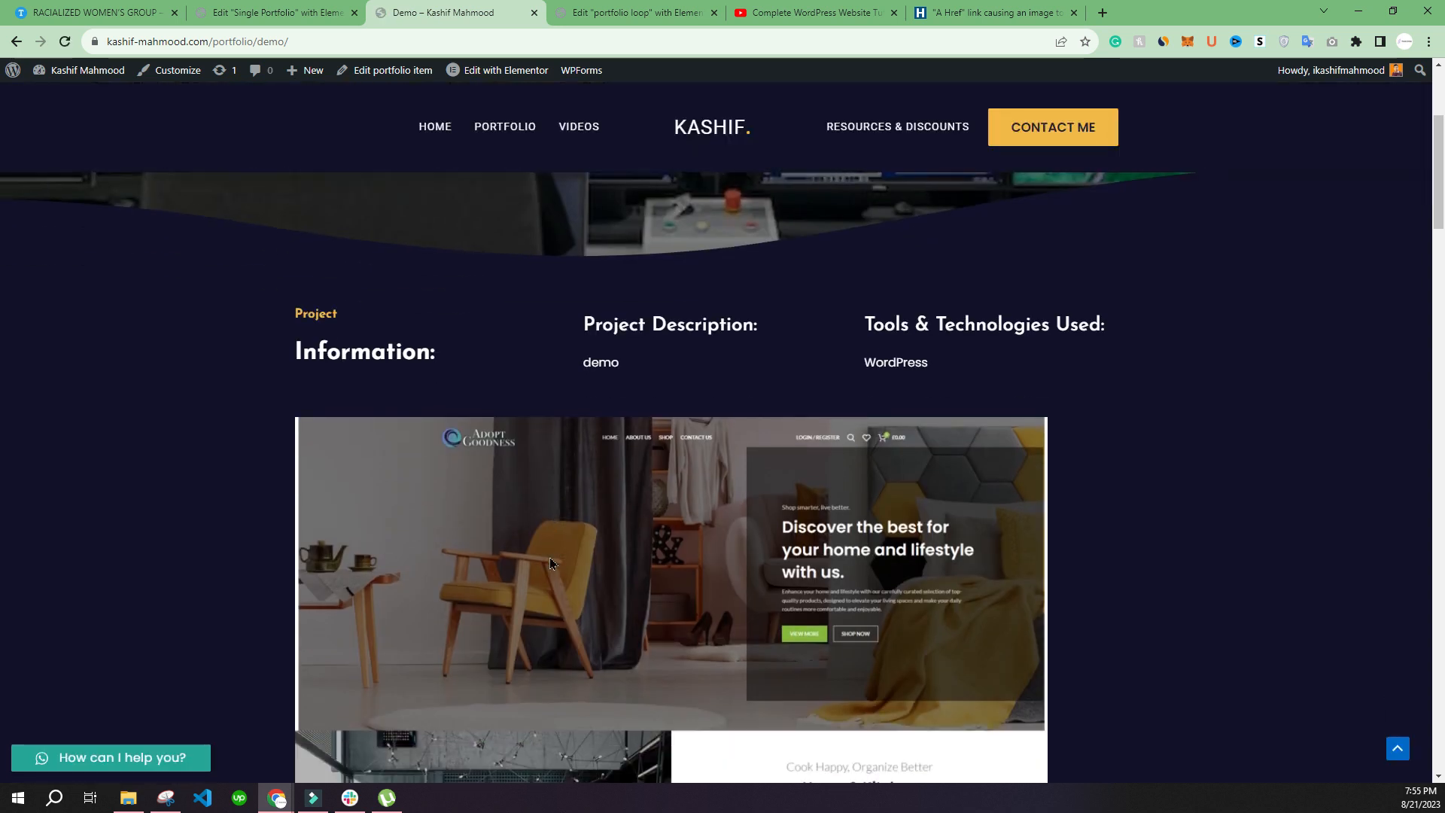
{"action": "scroll", "coordinate": [549, 557], "scroll_direction": "down", "scroll_amount": 18}
{"action": "scroll", "coordinate": [549, 557], "scroll_direction": "down", "scroll_amount": 20}
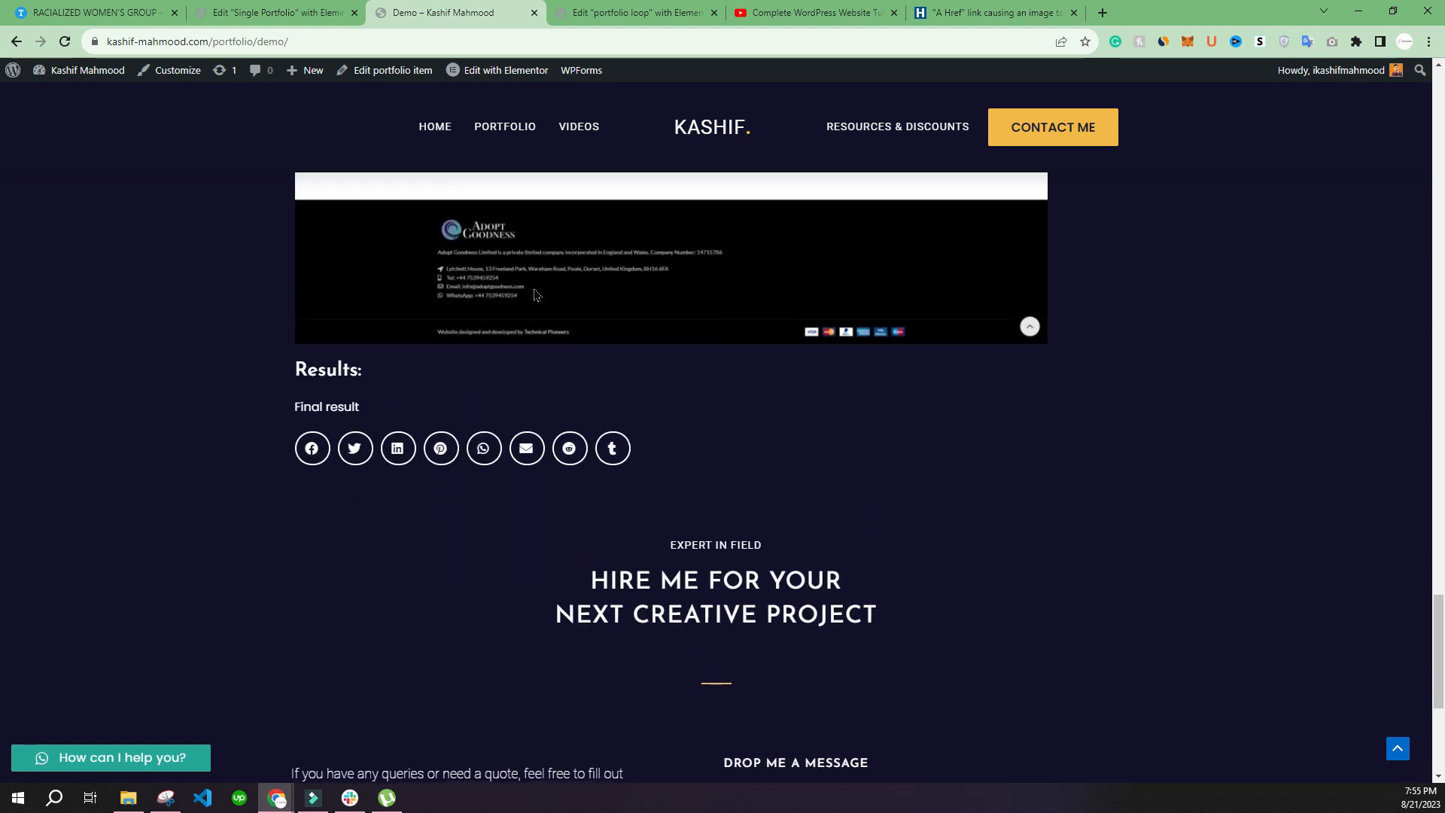
{"action": "left_click", "coordinate": [250, 12]}
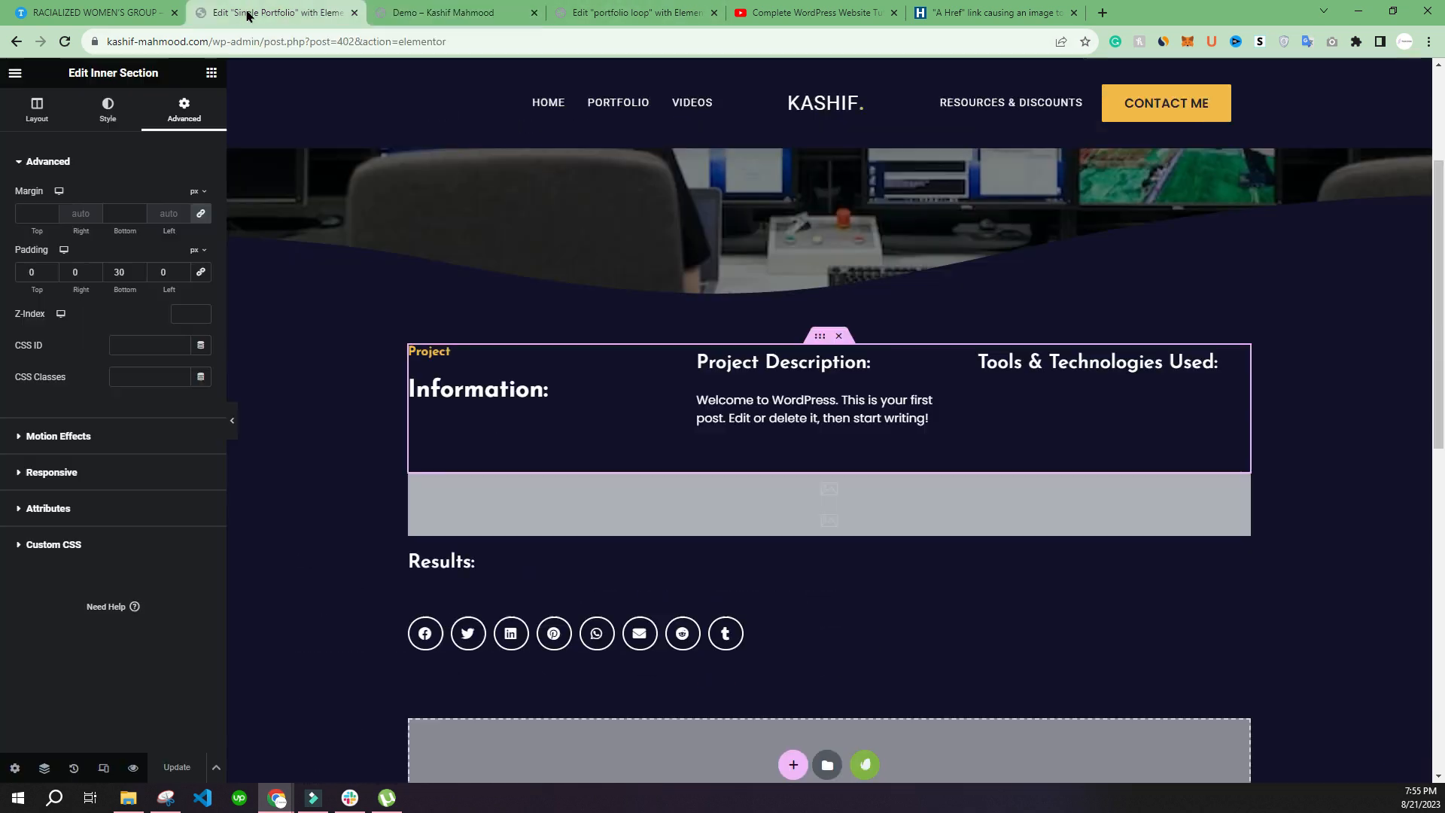
{"action": "left_click", "coordinate": [778, 596]}
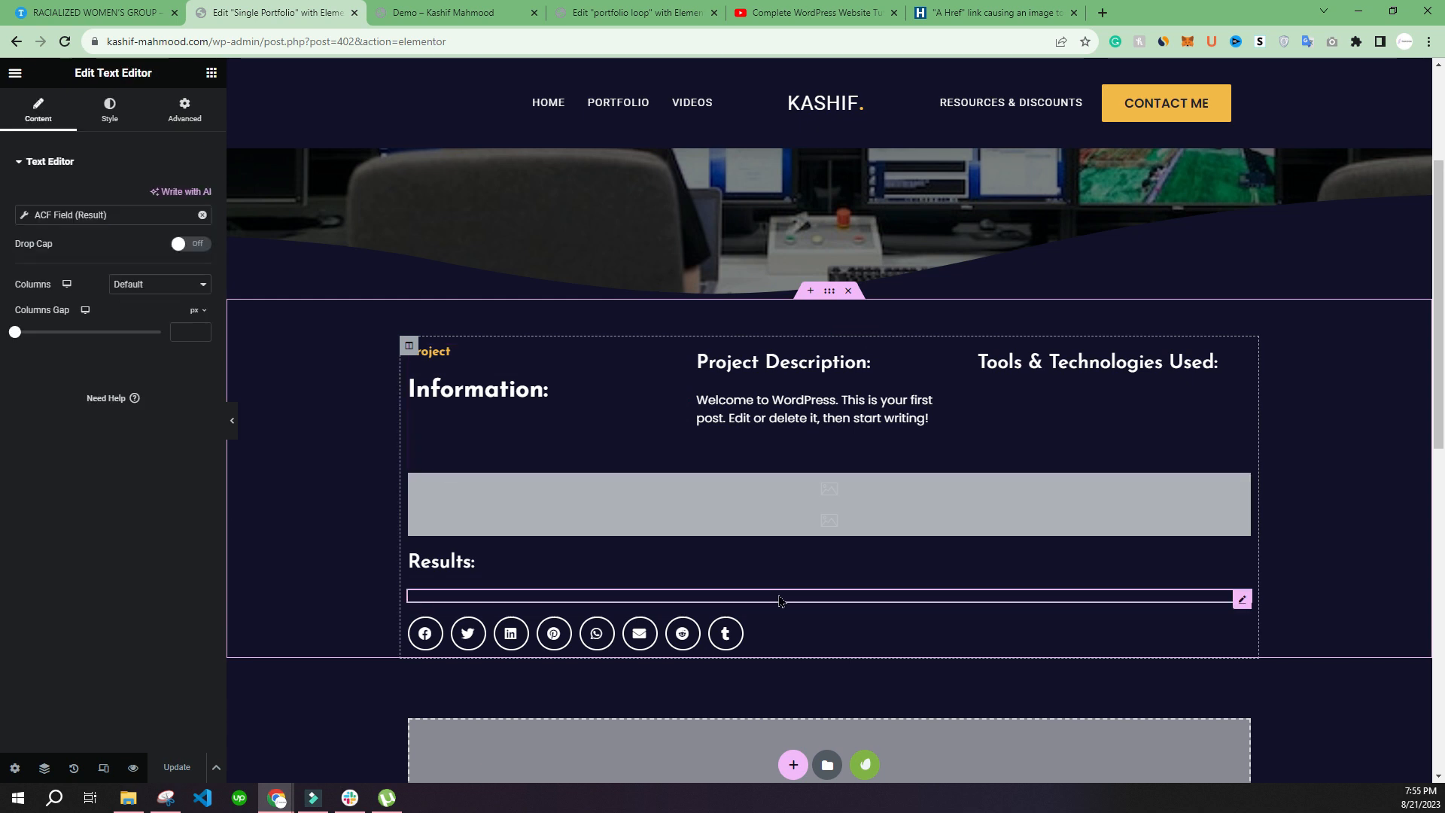
Unlink the margin and padding values of the ACF Result text widget, set its top padding to 30 px, and update the template
{"action": "left_click", "coordinate": [184, 118]}
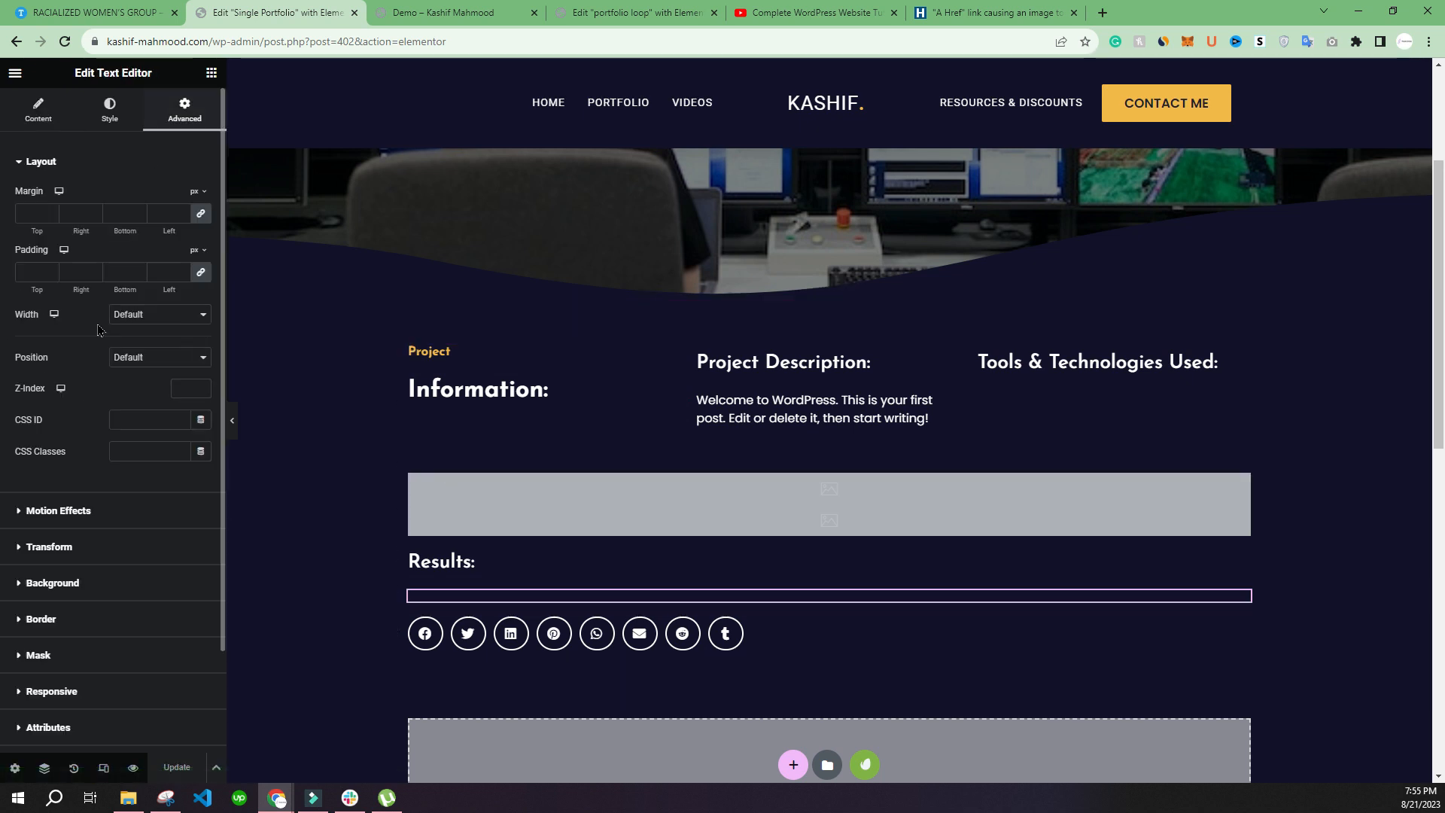
{"action": "left_click", "coordinate": [200, 216]}
{"action": "left_click", "coordinate": [201, 275]}
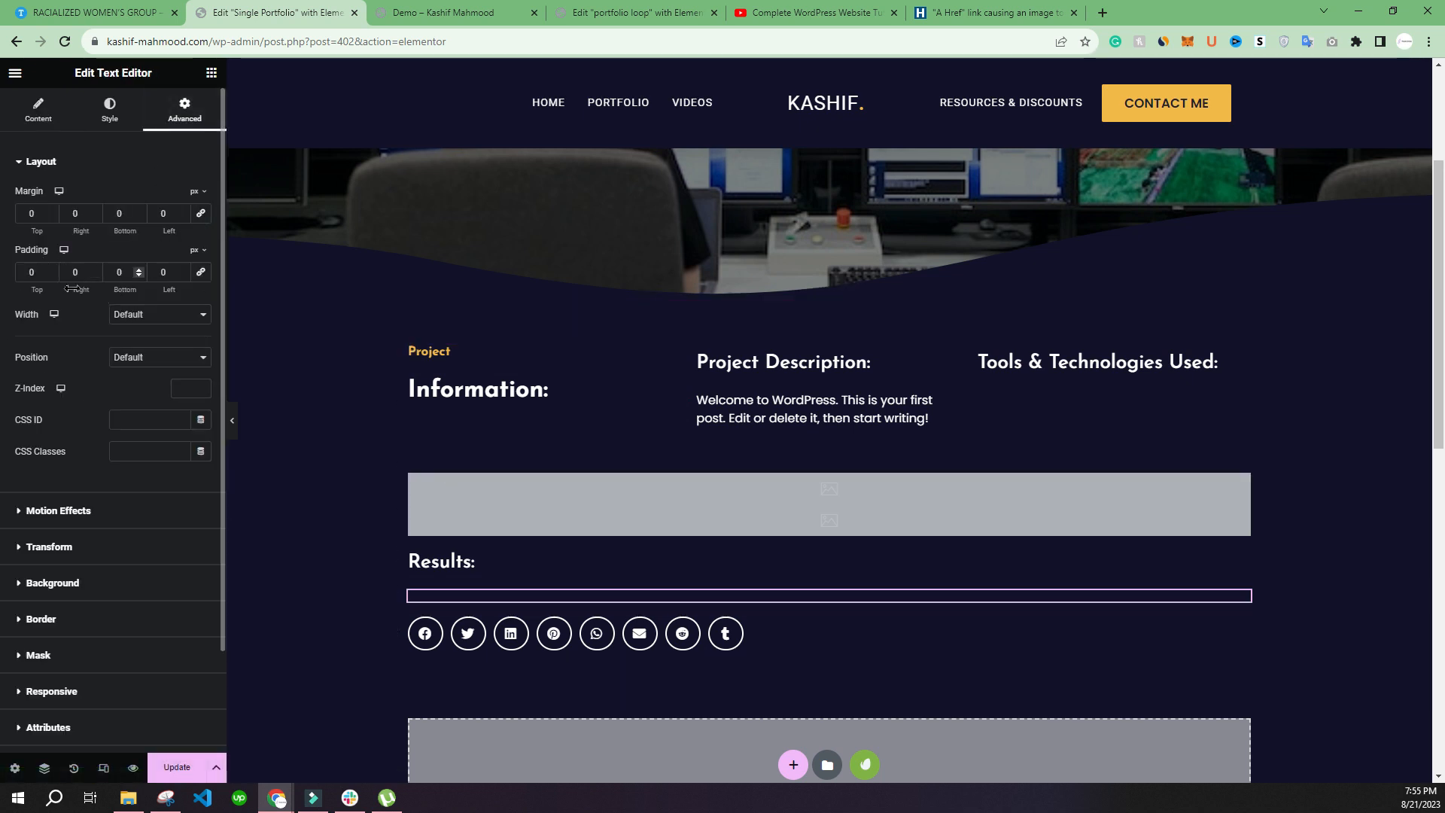
{"action": "type", "text": "3"}
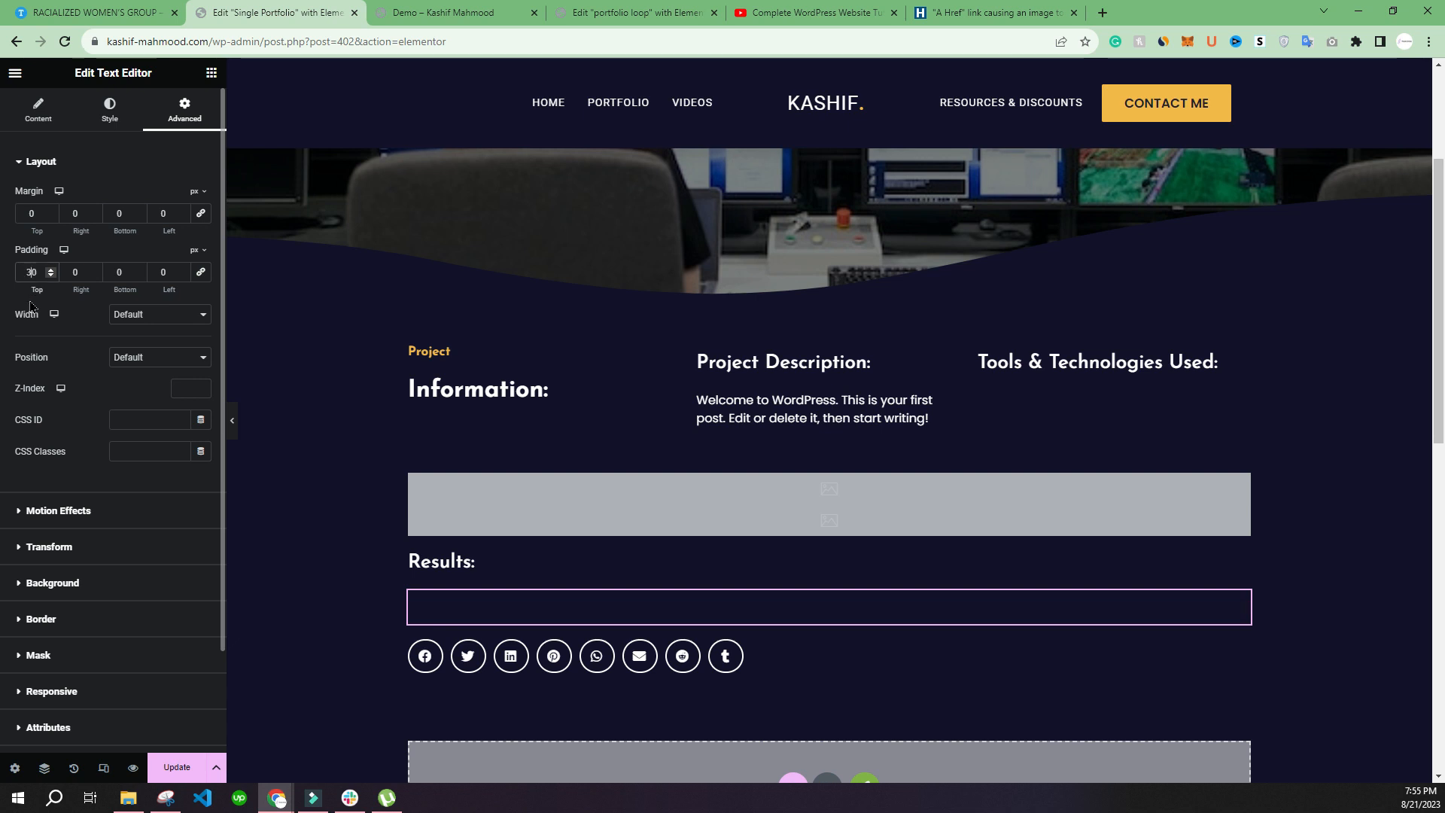
{"action": "left_click", "coordinate": [177, 767]}
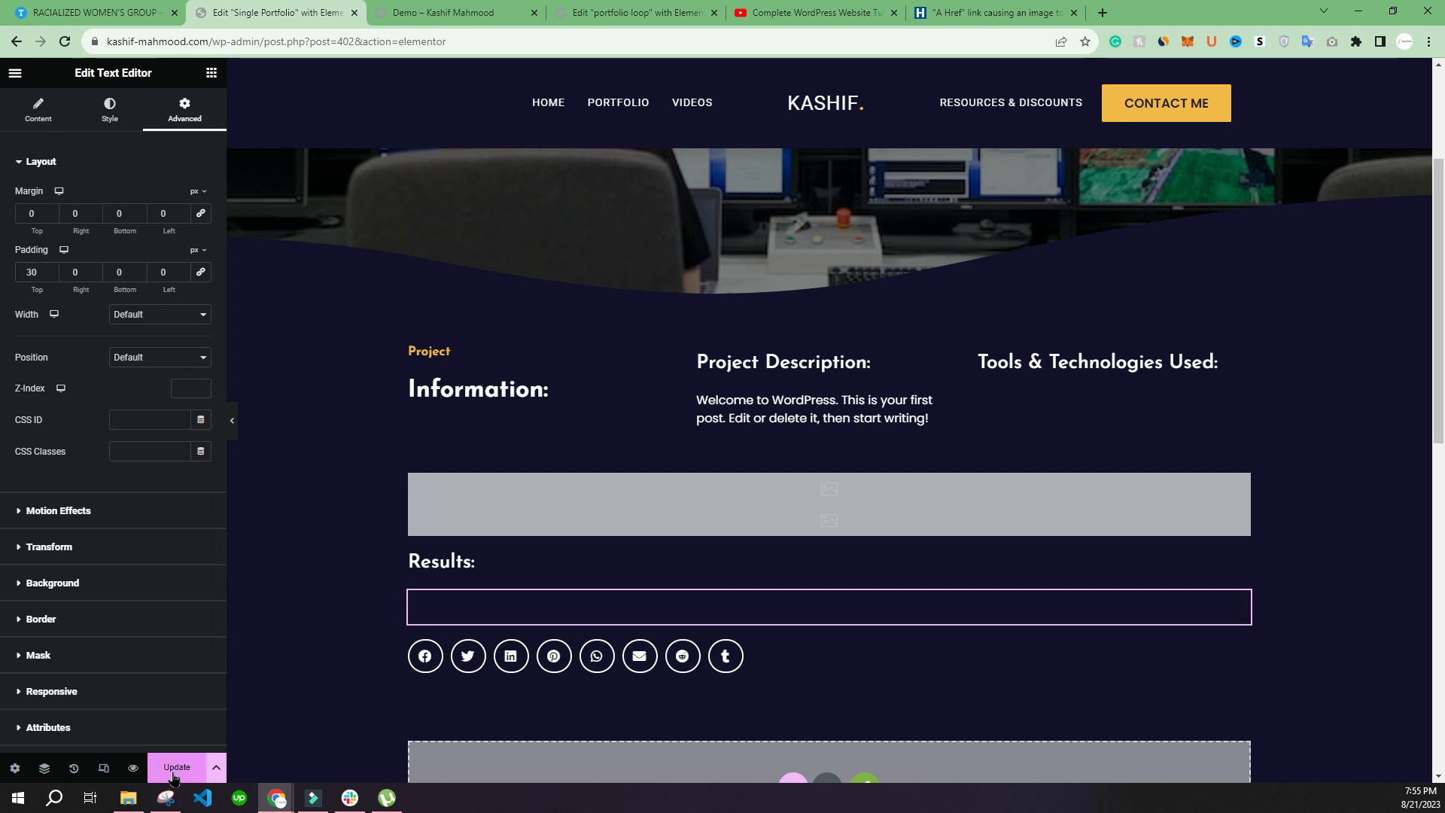
Copy the Project heading above the Results heading in the template, following the Result section of the reference page
{"action": "left_click", "coordinate": [467, 13]}
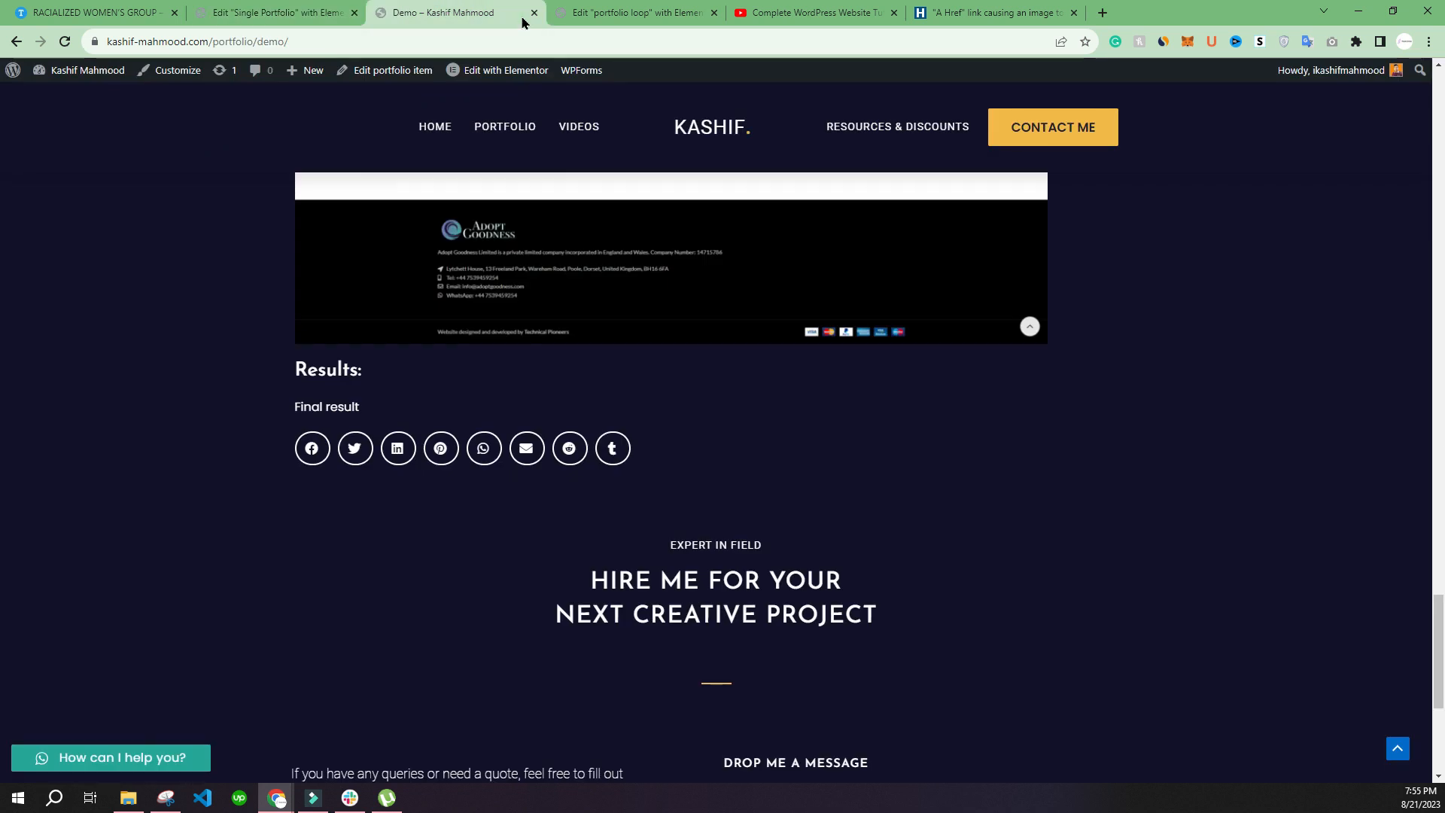
{"action": "left_click", "coordinate": [636, 10]}
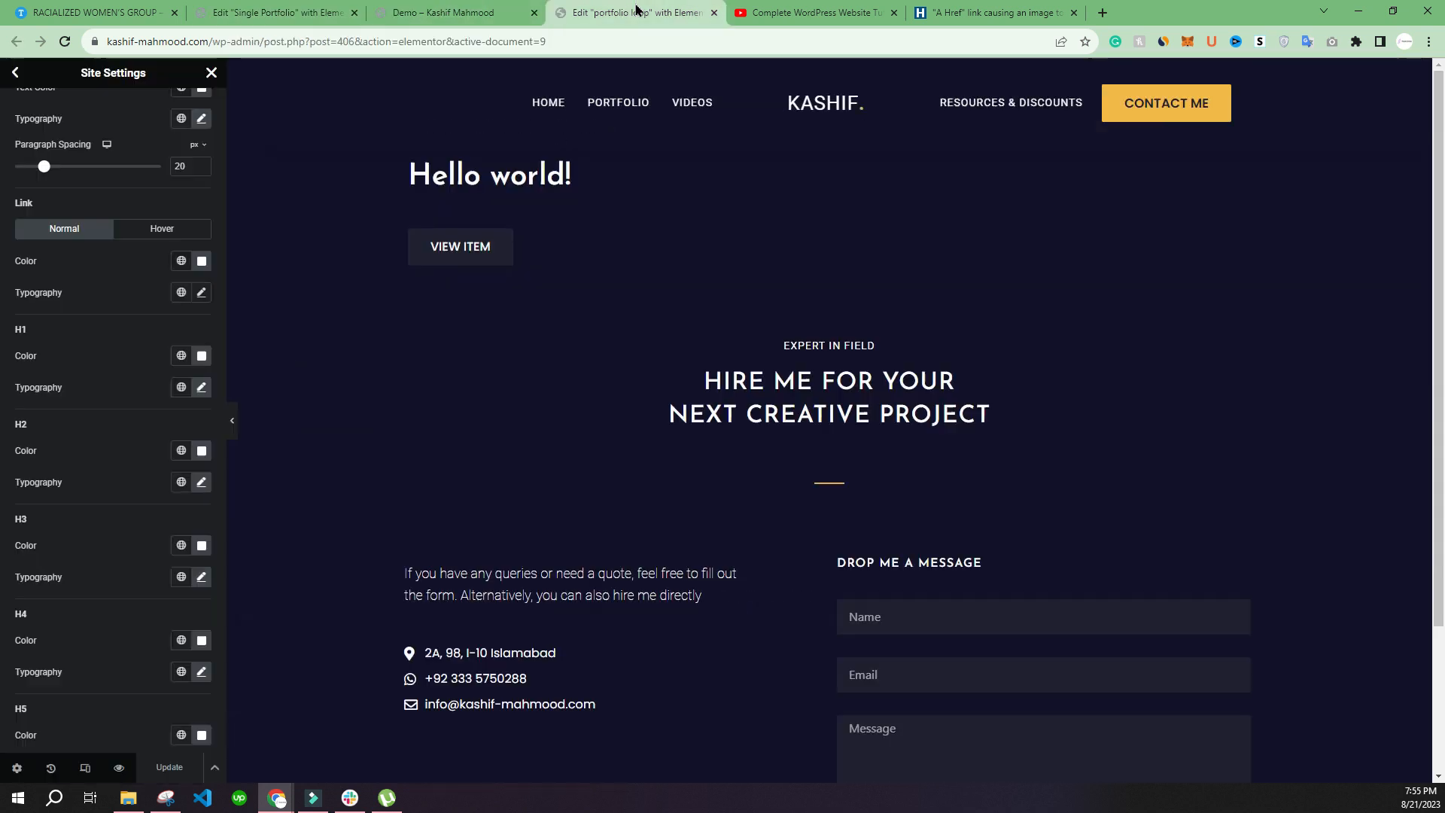
{"action": "left_click", "coordinate": [160, 10]}
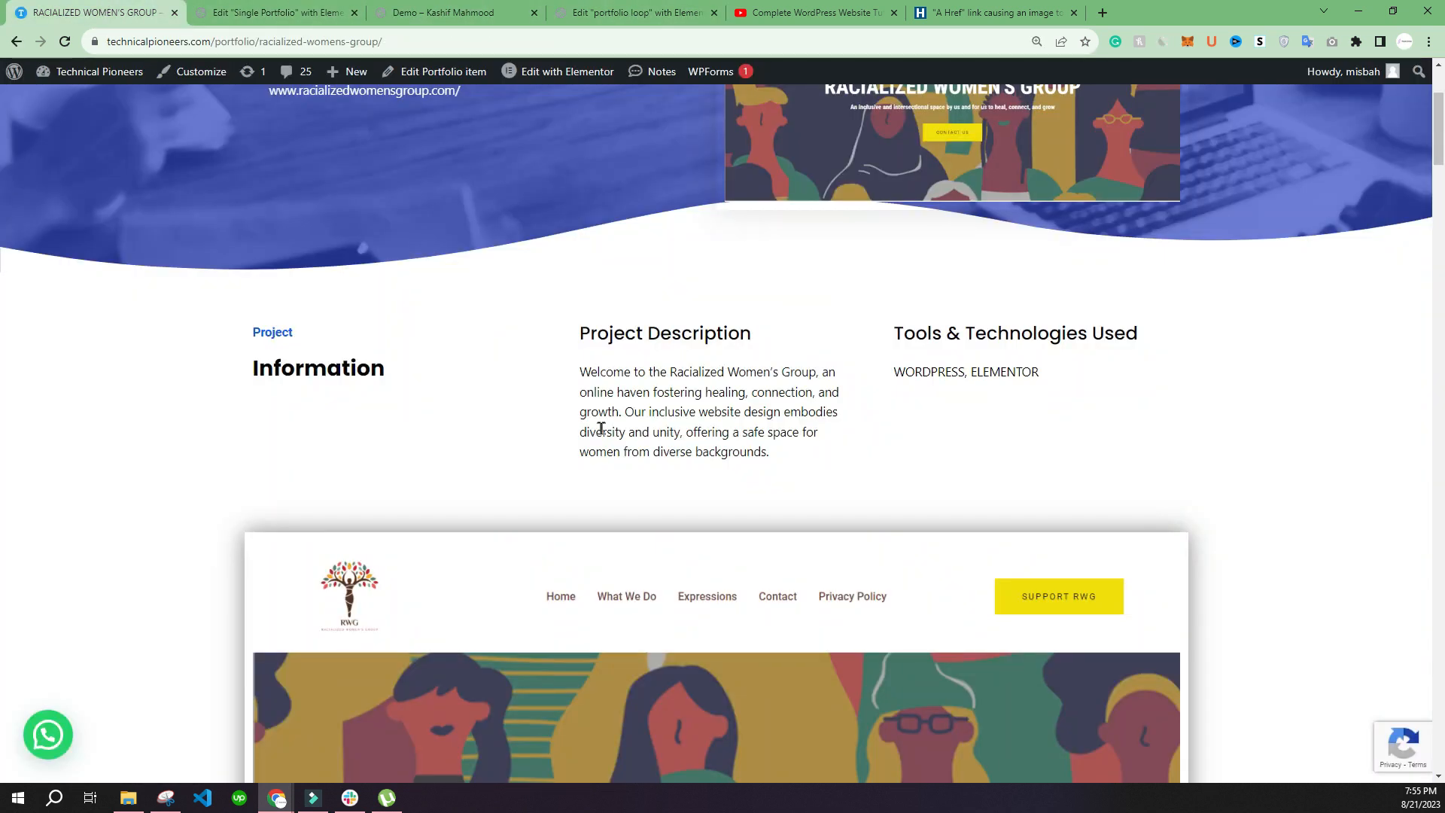
{"action": "scroll", "coordinate": [600, 427], "scroll_direction": "down", "scroll_amount": 20}
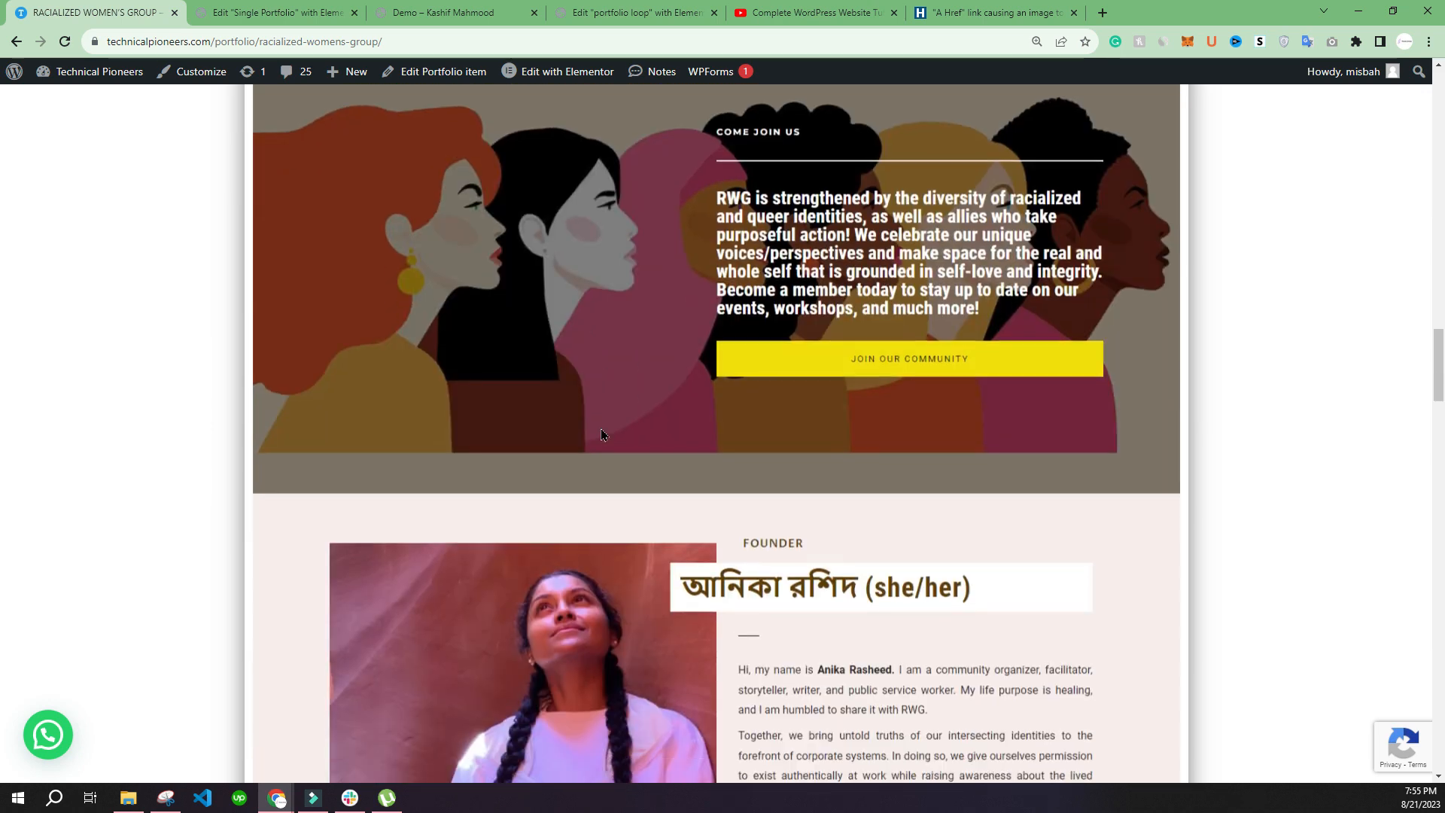
{"action": "scroll", "coordinate": [601, 427], "scroll_direction": "down", "scroll_amount": 20}
{"action": "scroll", "coordinate": [601, 434], "scroll_direction": "up", "scroll_amount": 5}
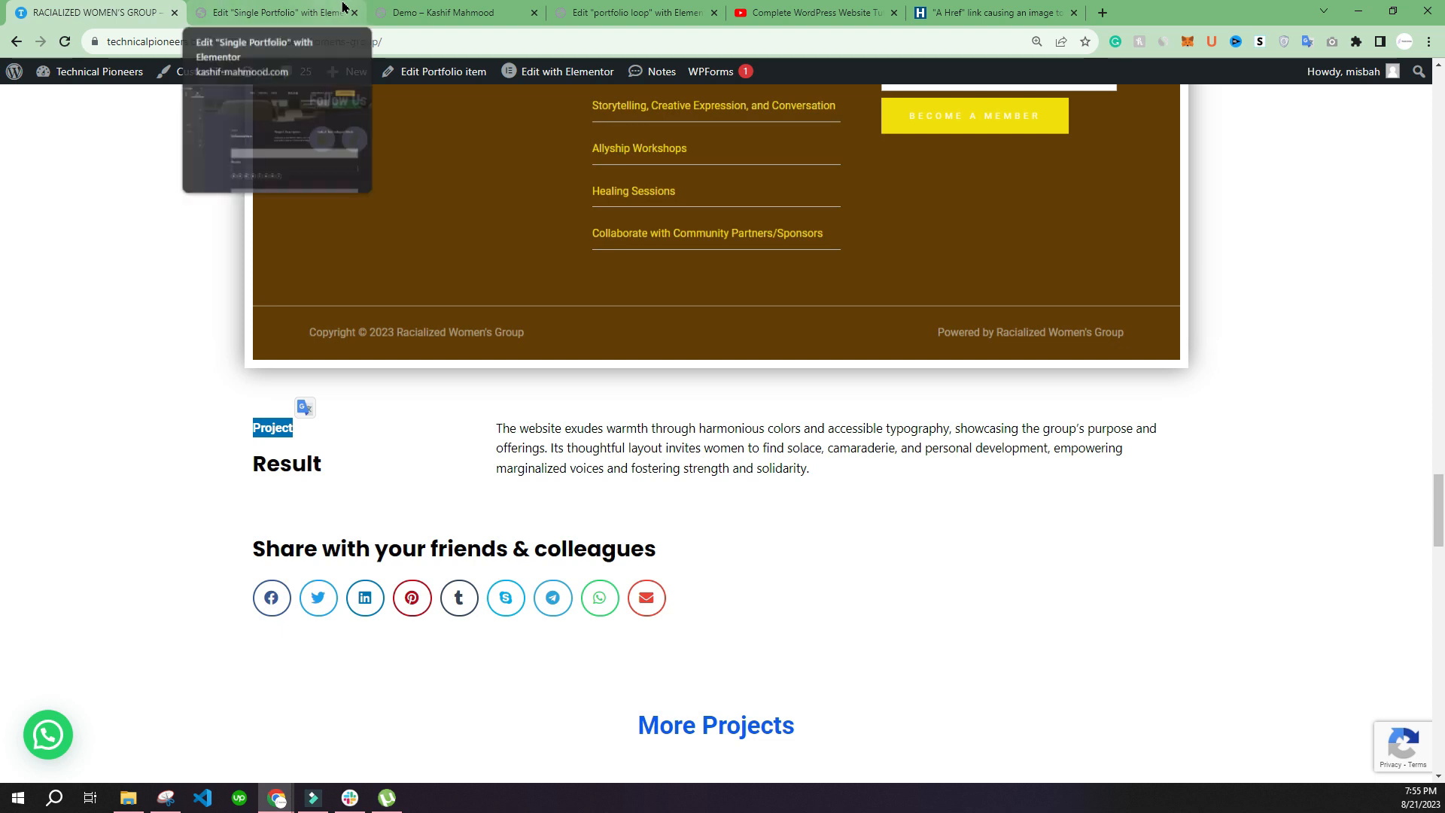
{"action": "left_click", "coordinate": [216, 8]}
{"action": "right_click", "coordinate": [499, 416]}
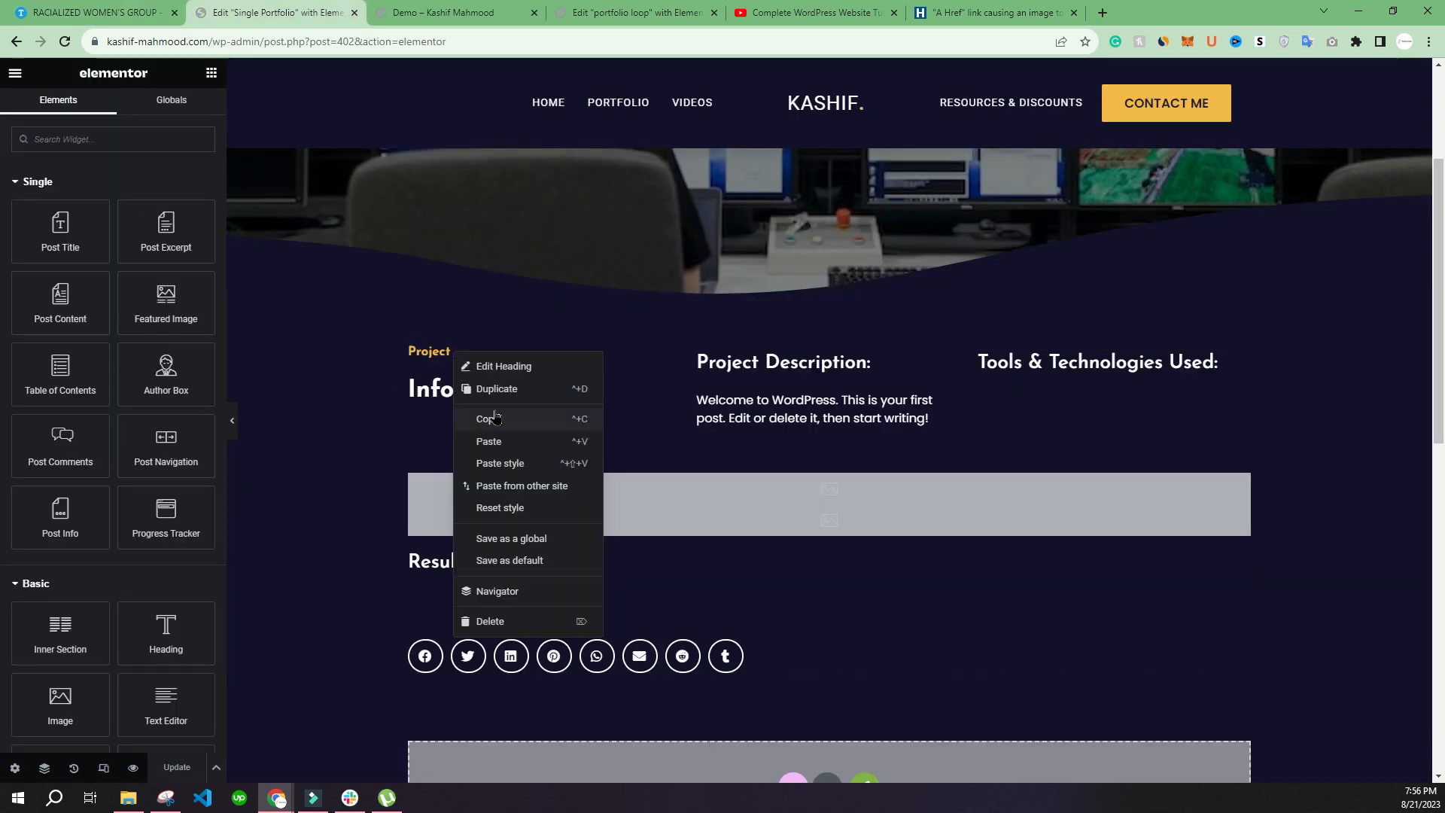
{"action": "left_click", "coordinate": [492, 418]}
{"action": "right_click", "coordinate": [467, 561]}
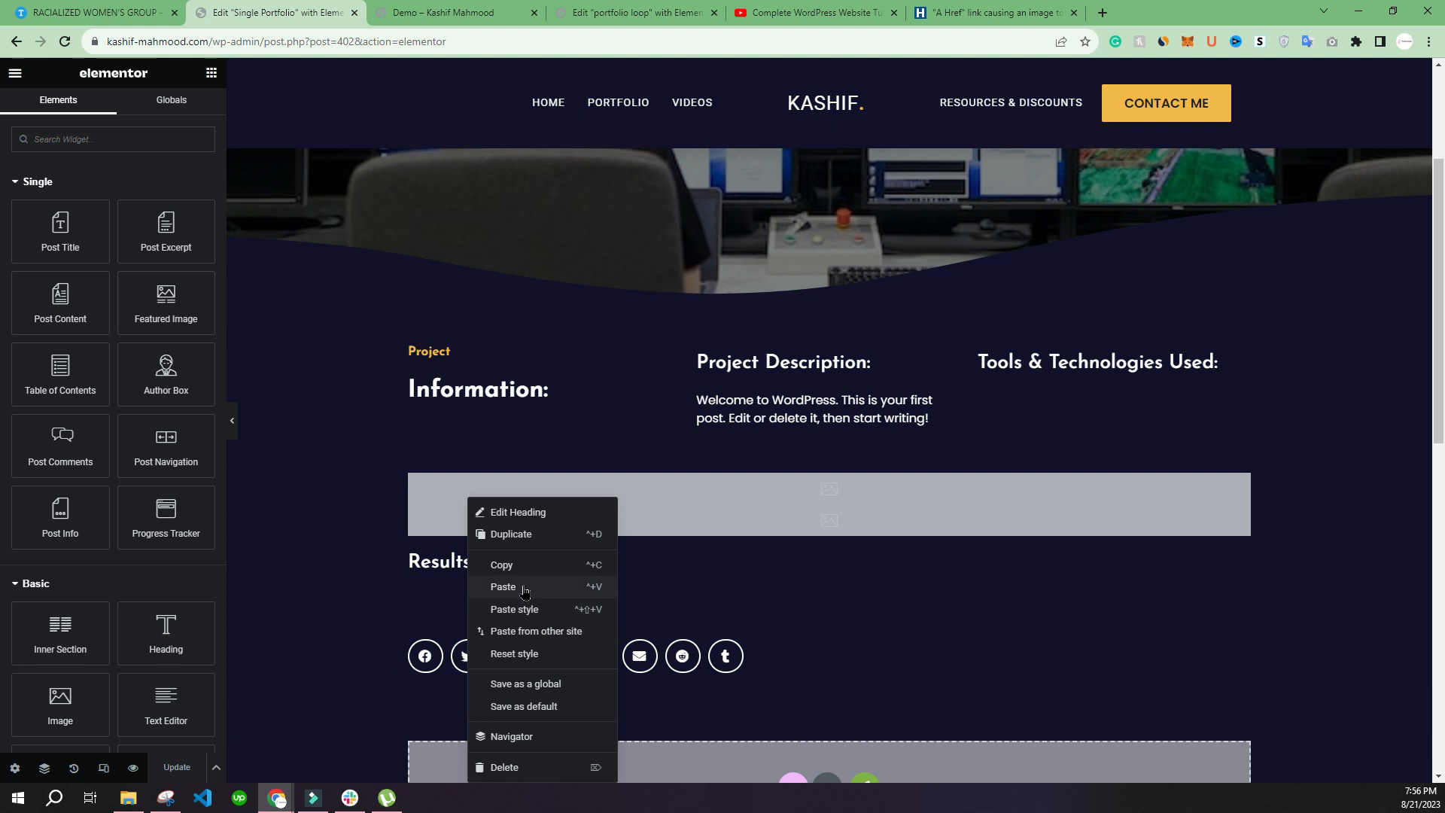
{"action": "left_click", "coordinate": [500, 586]}
{"action": "left_click_drag", "start_coordinate": [1241, 595], "coordinate": [517, 585]}
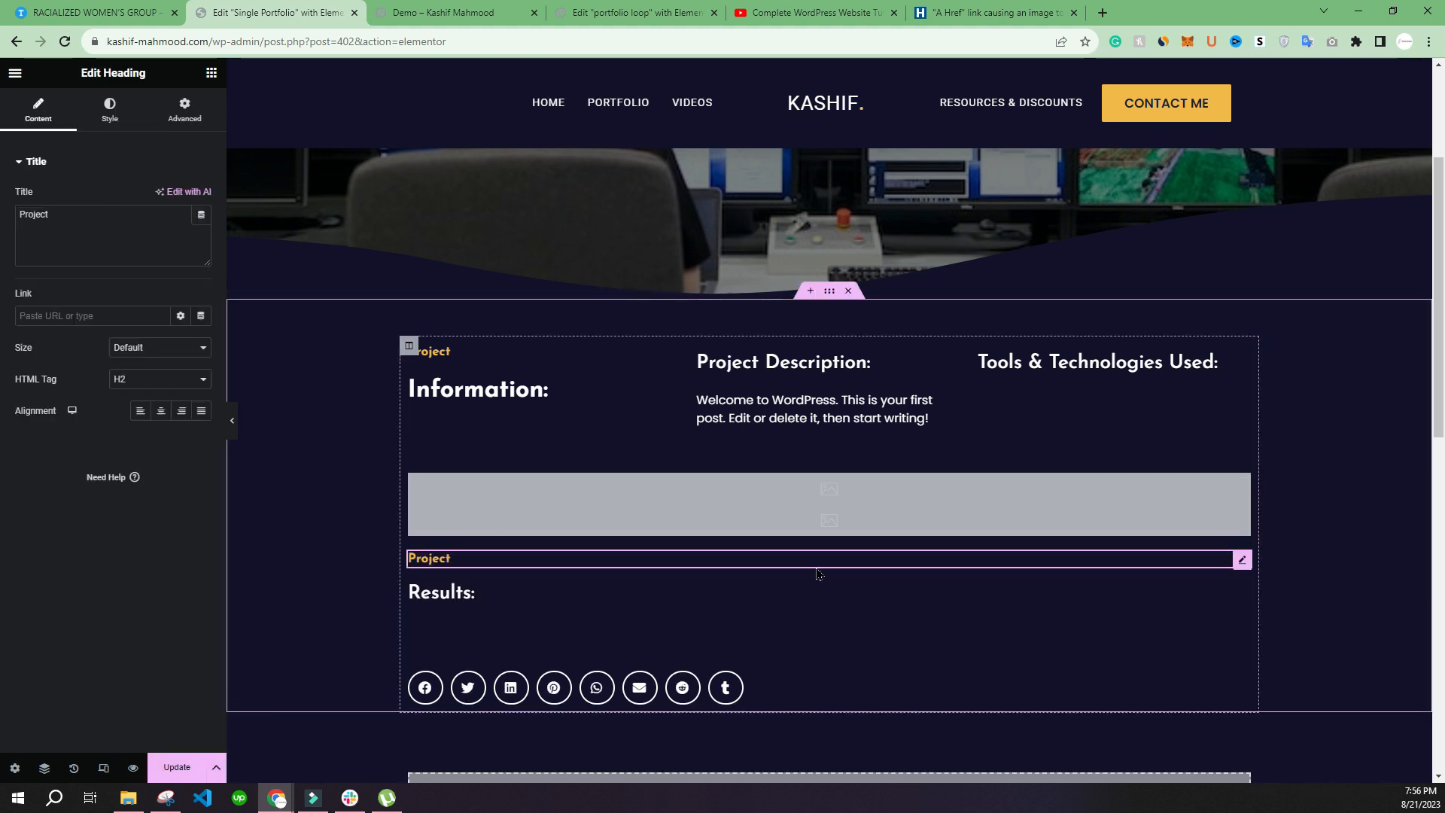
Unlink the padding of the copied Project heading, set its top padding to 30 px, and update the template
{"action": "left_click", "coordinate": [184, 111]}
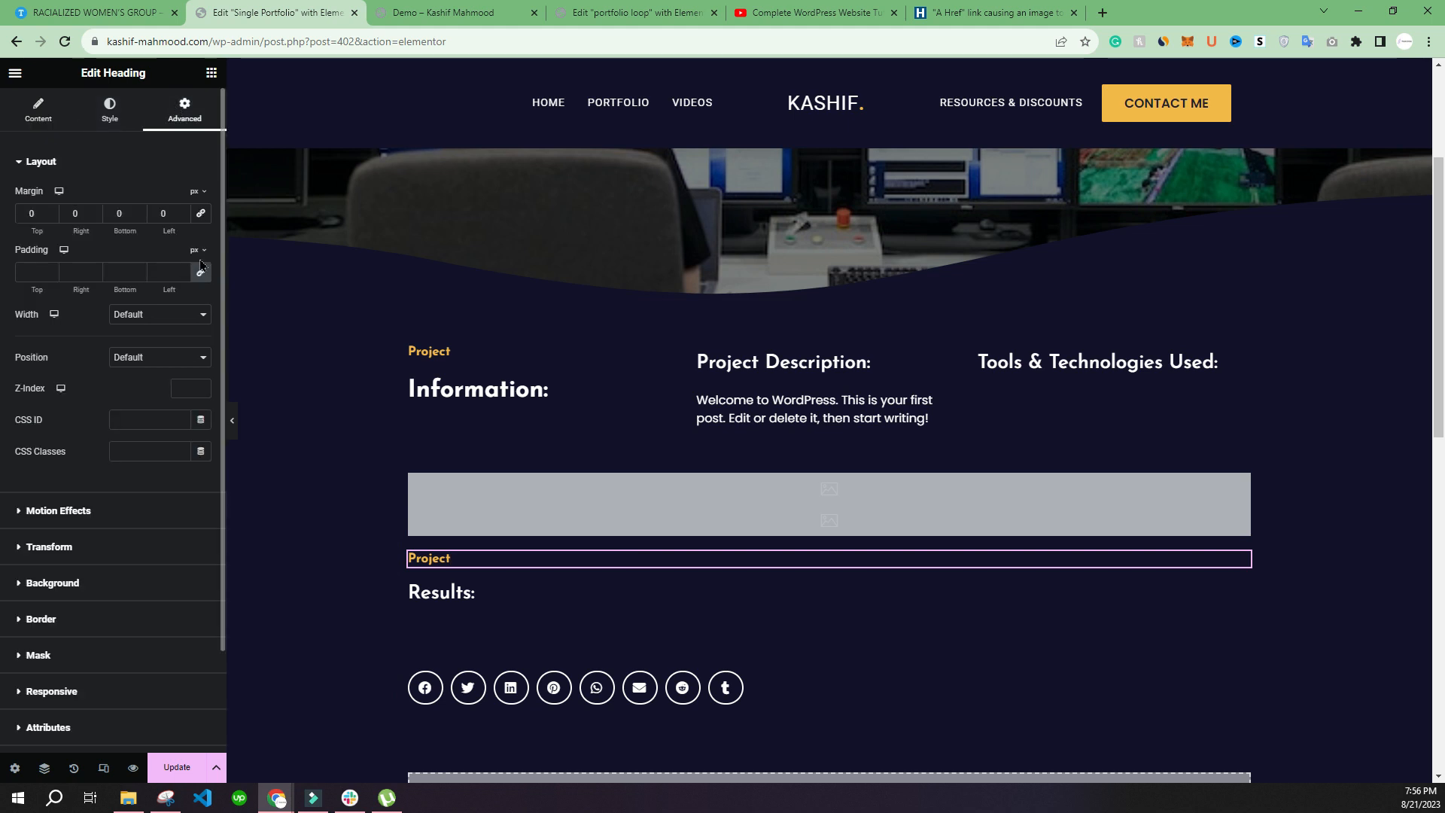
{"action": "type", "text": "30"}
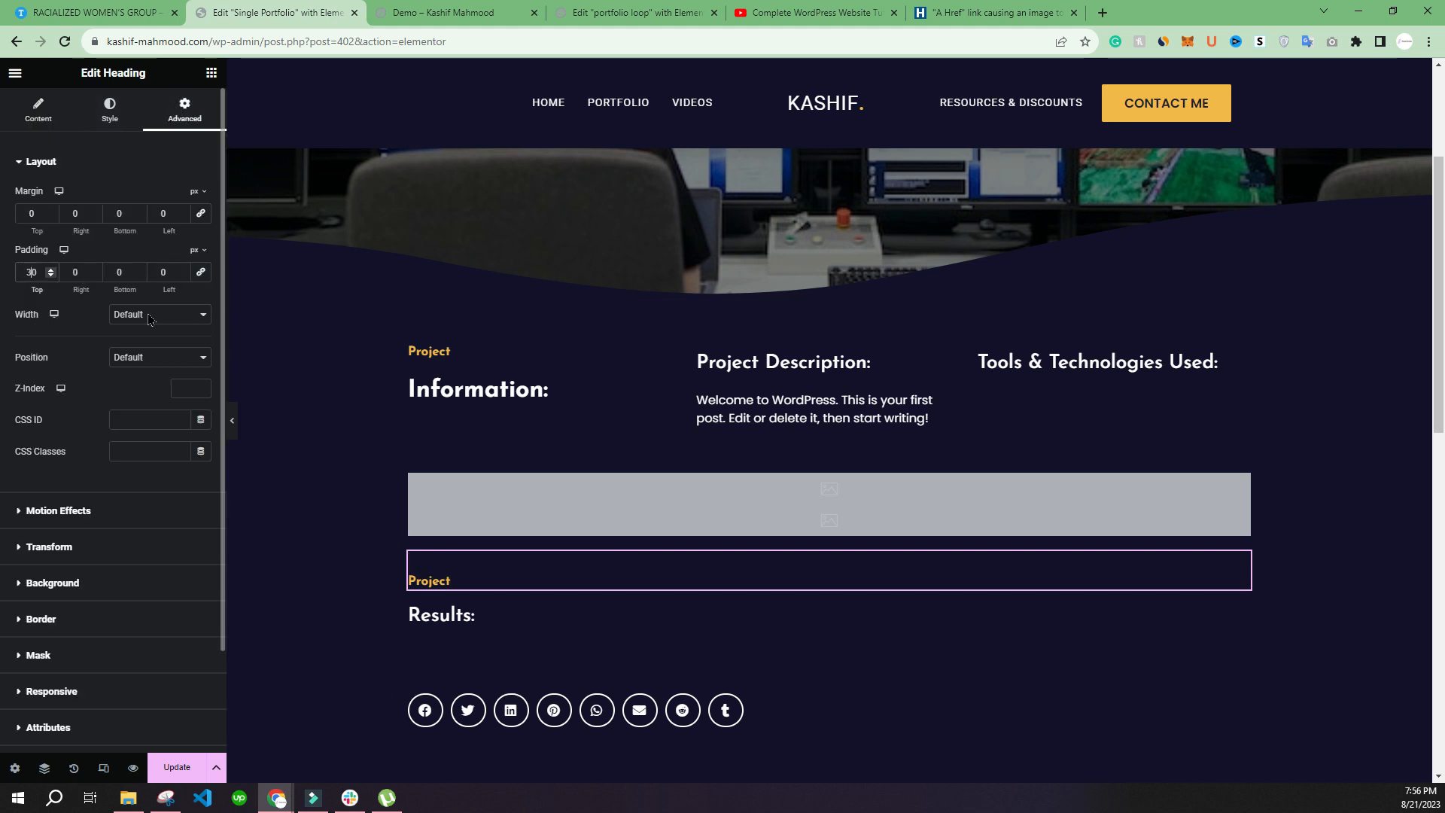
{"action": "left_click", "coordinate": [177, 767]}
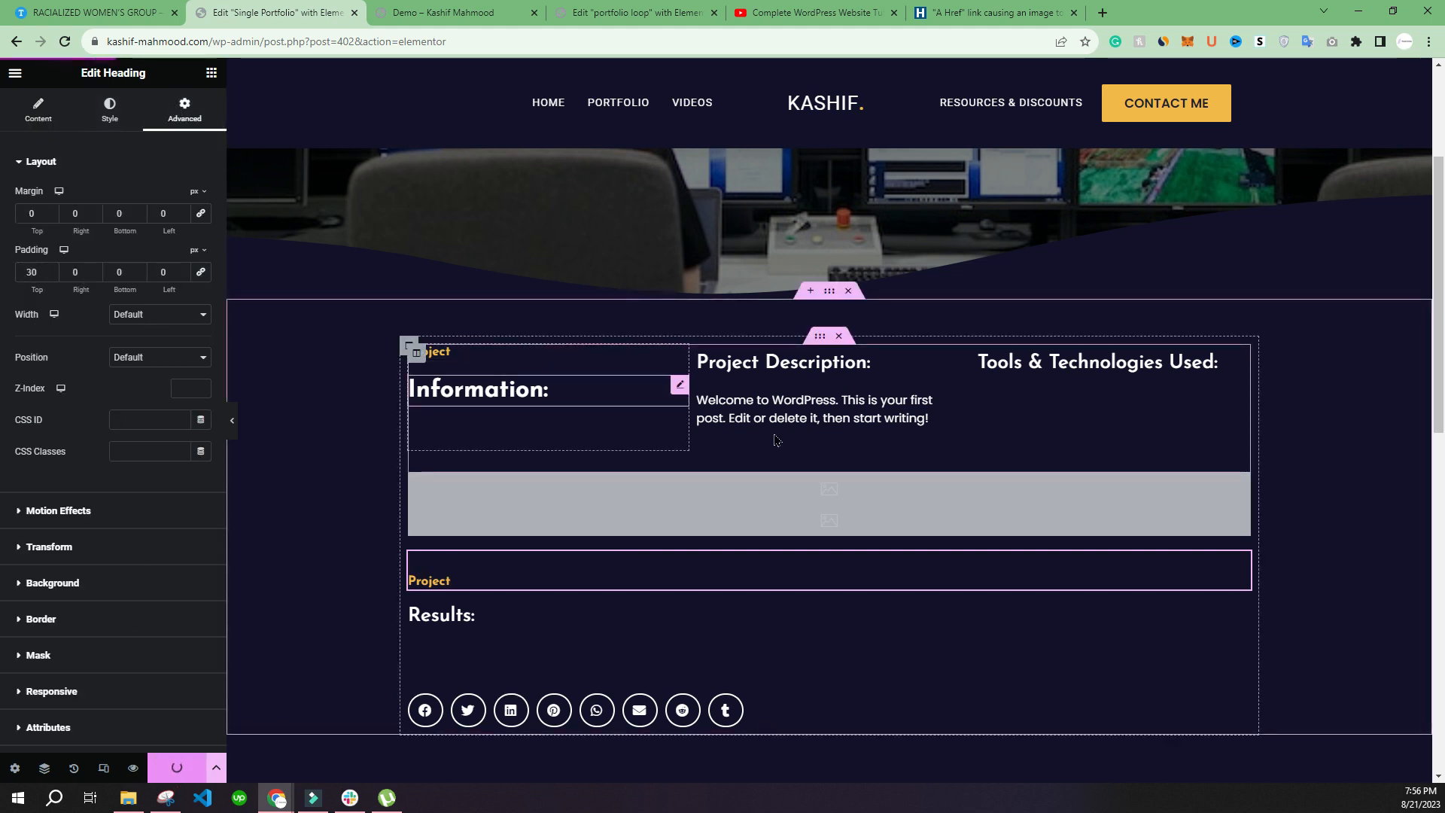
Enable a default box shadow on the ACF big image, update the template, and review the image on the live Demo page
{"action": "left_click", "coordinate": [758, 503]}
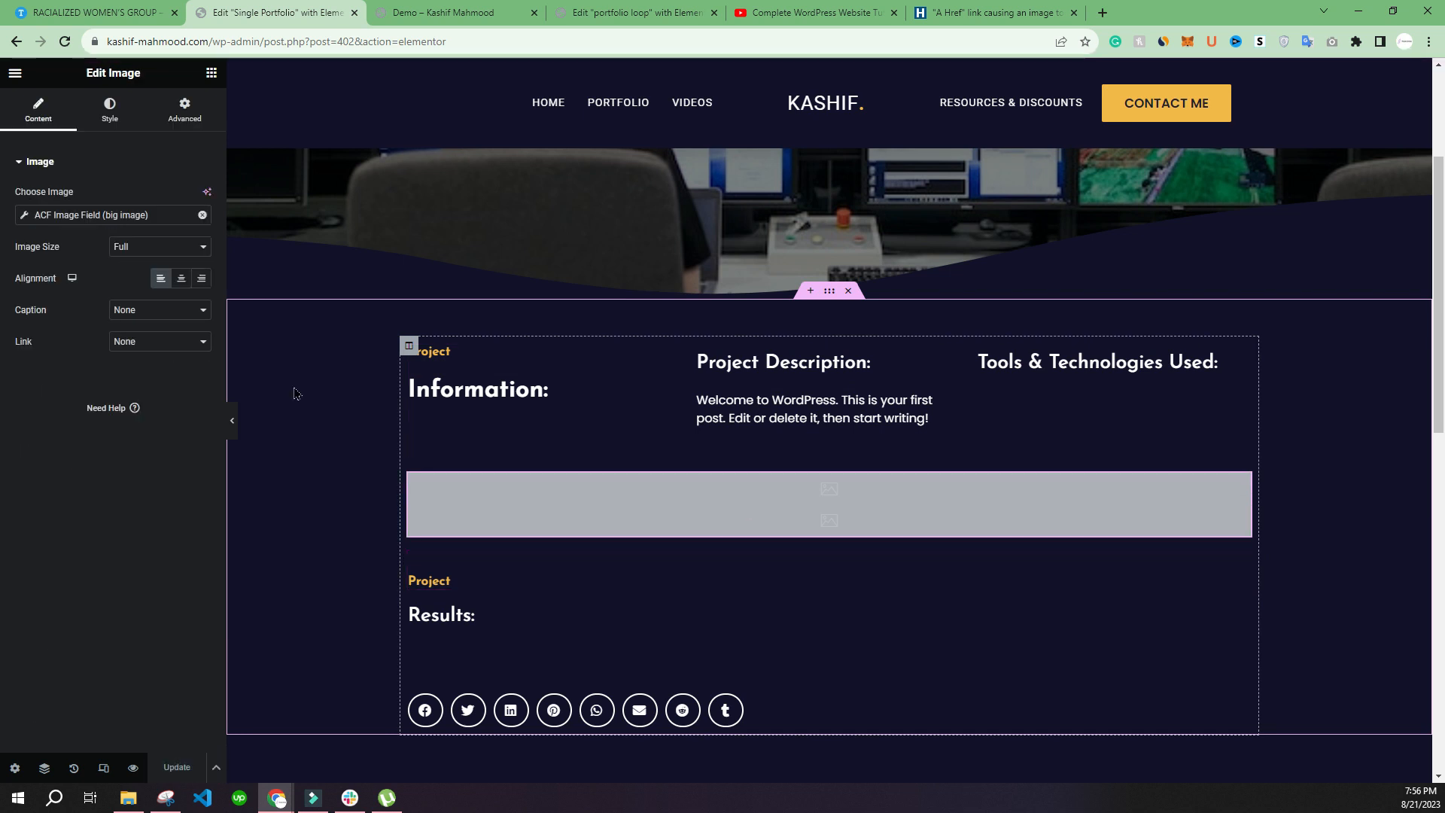
{"action": "left_click", "coordinate": [110, 109]}
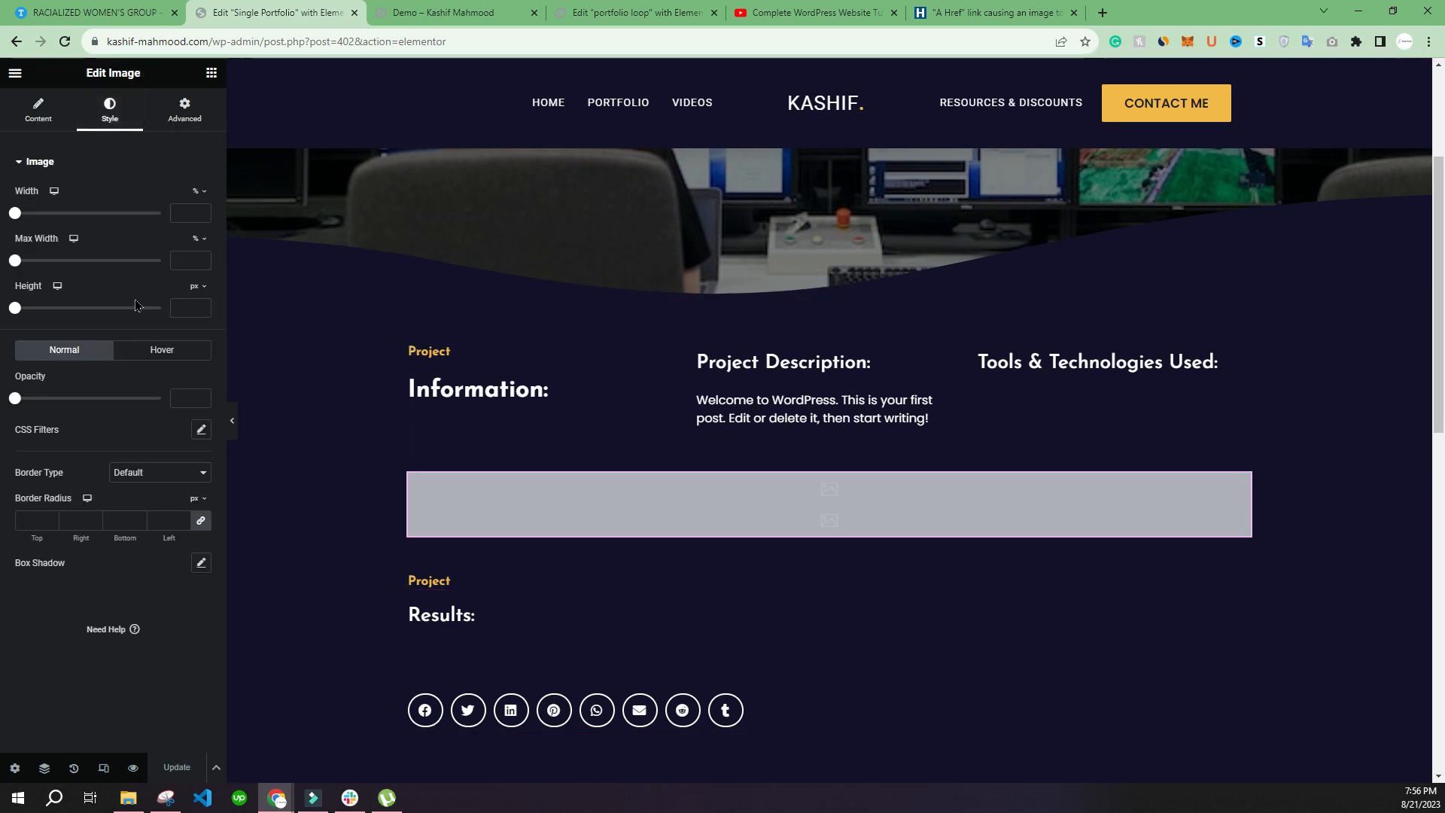
{"action": "left_click", "coordinate": [201, 563]}
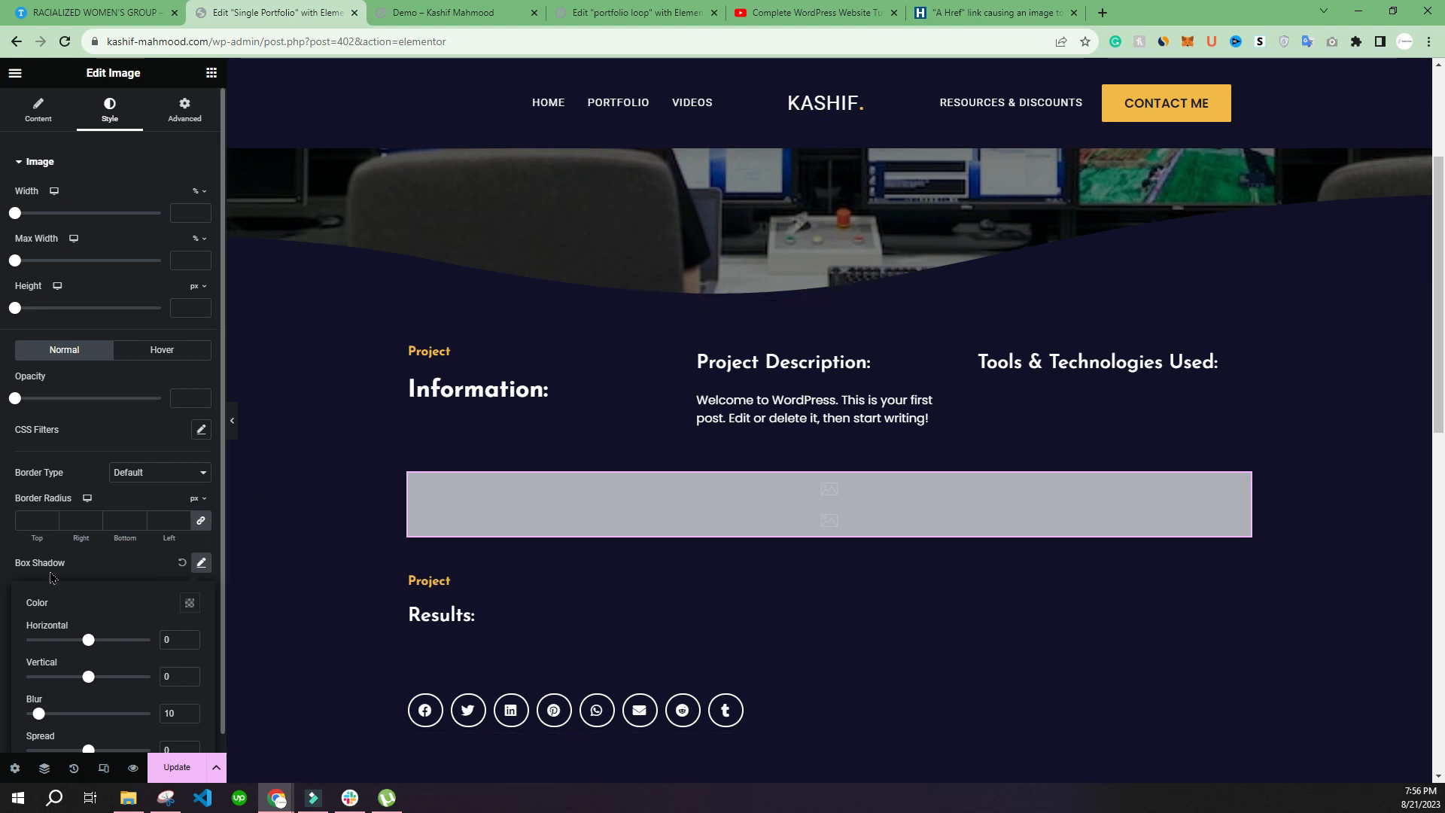
{"action": "left_click", "coordinate": [3, 488]}
{"action": "left_click", "coordinate": [177, 767]}
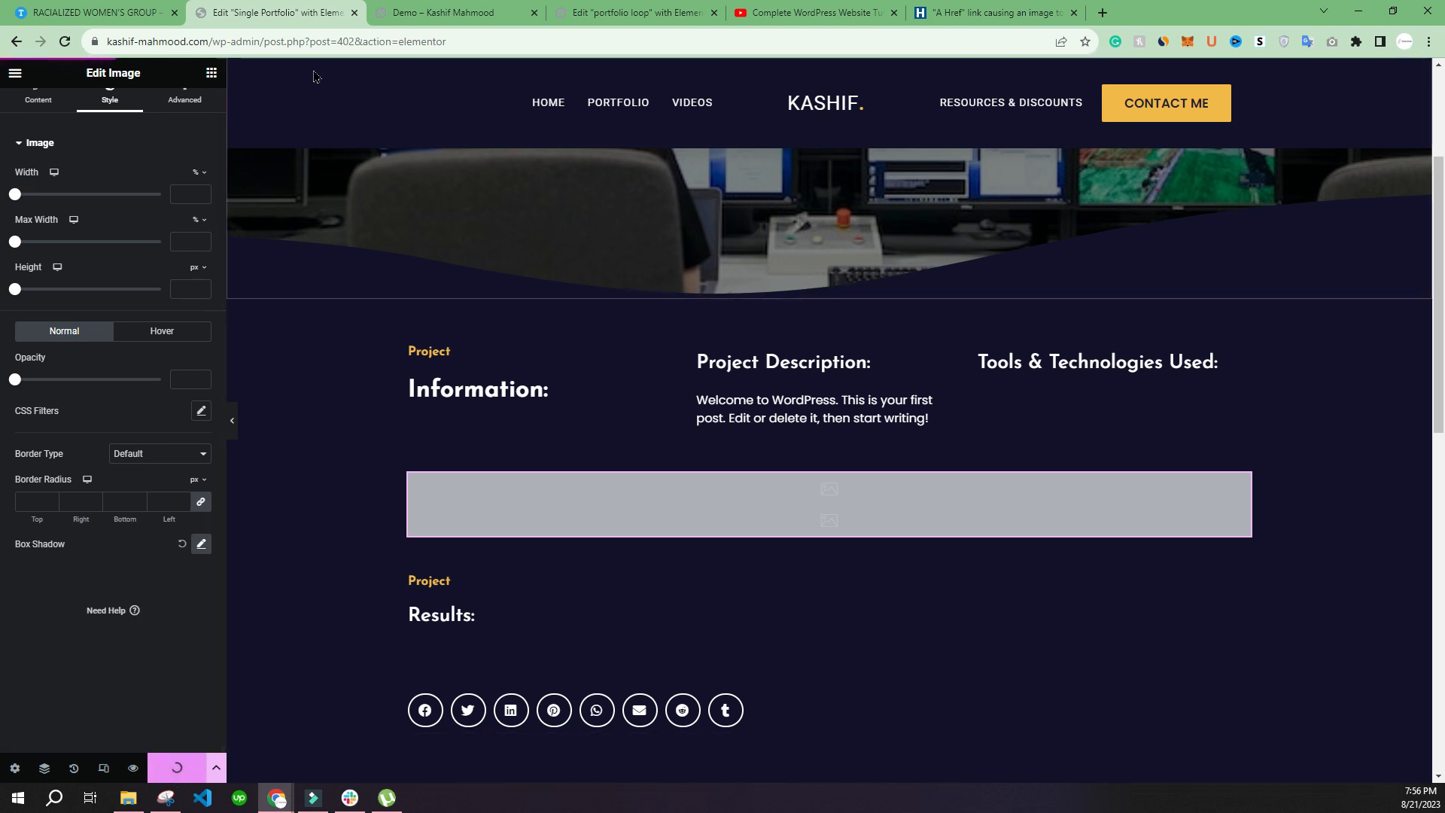
{"action": "left_click", "coordinate": [444, 12]}
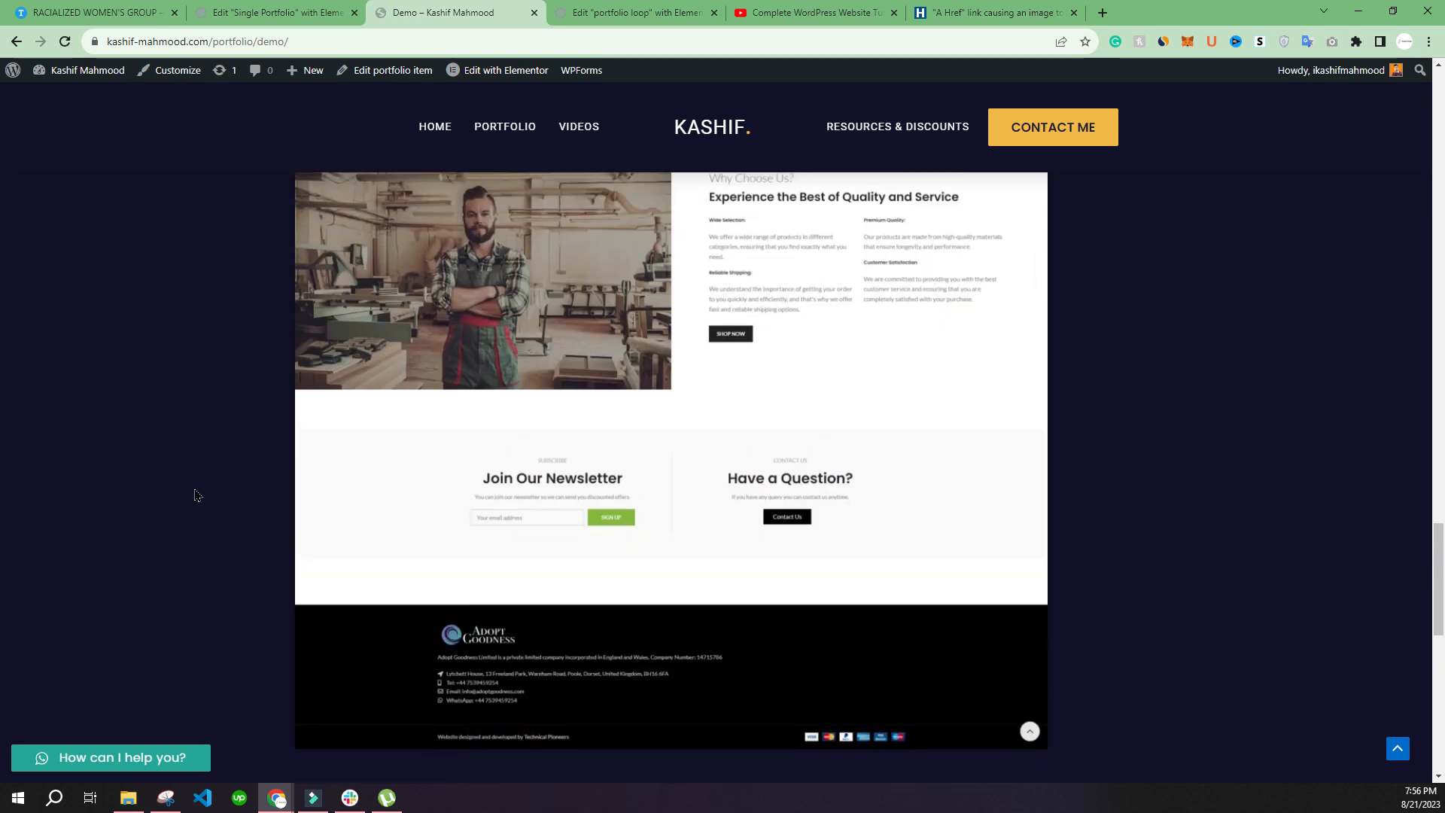
{"action": "scroll", "coordinate": [194, 495], "scroll_direction": "up", "scroll_amount": 20}
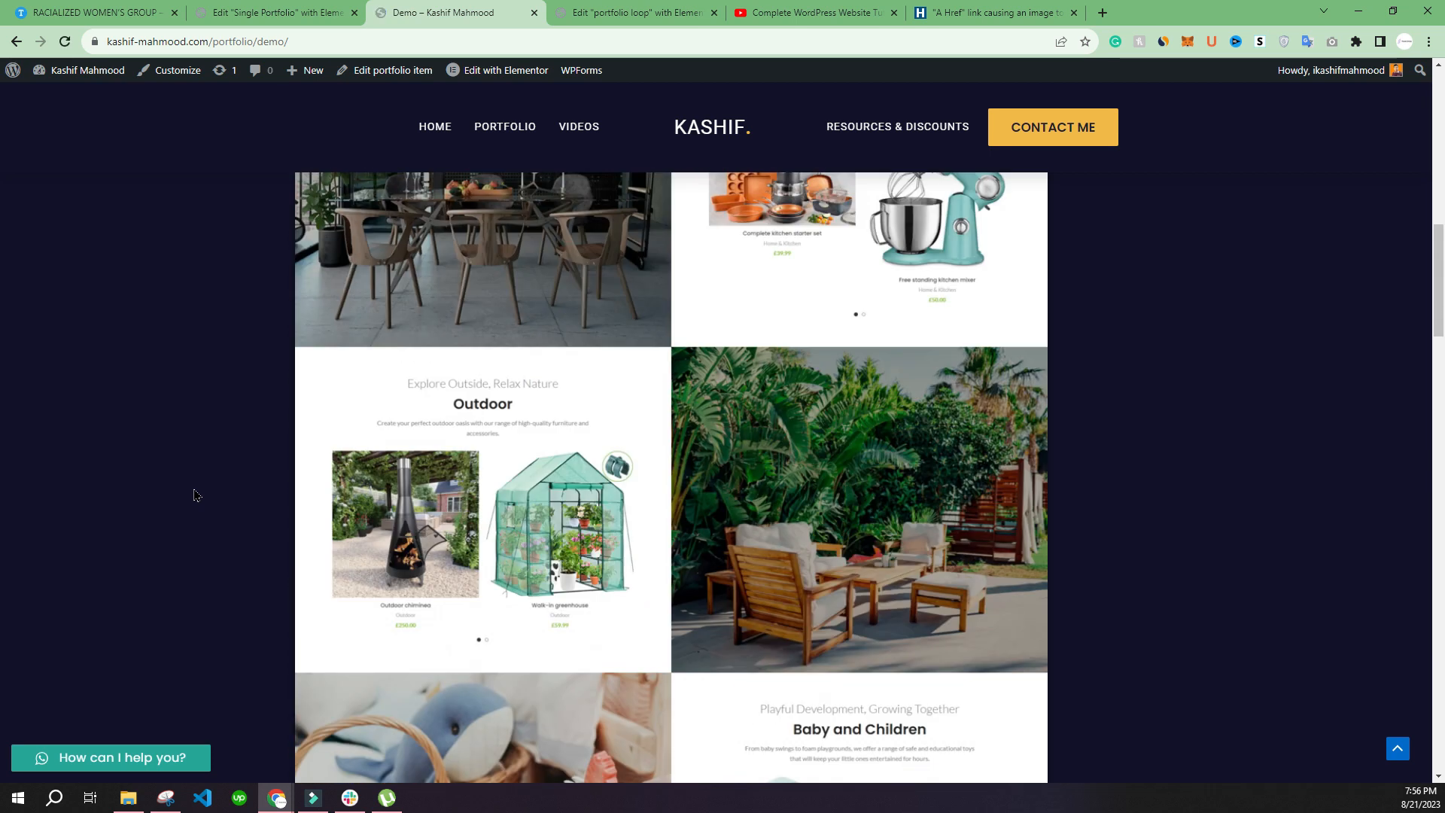
{"action": "scroll", "coordinate": [194, 494], "scroll_direction": "up", "scroll_amount": 10}
{"action": "scroll", "coordinate": [252, 641], "scroll_direction": "down", "scroll_amount": 15}
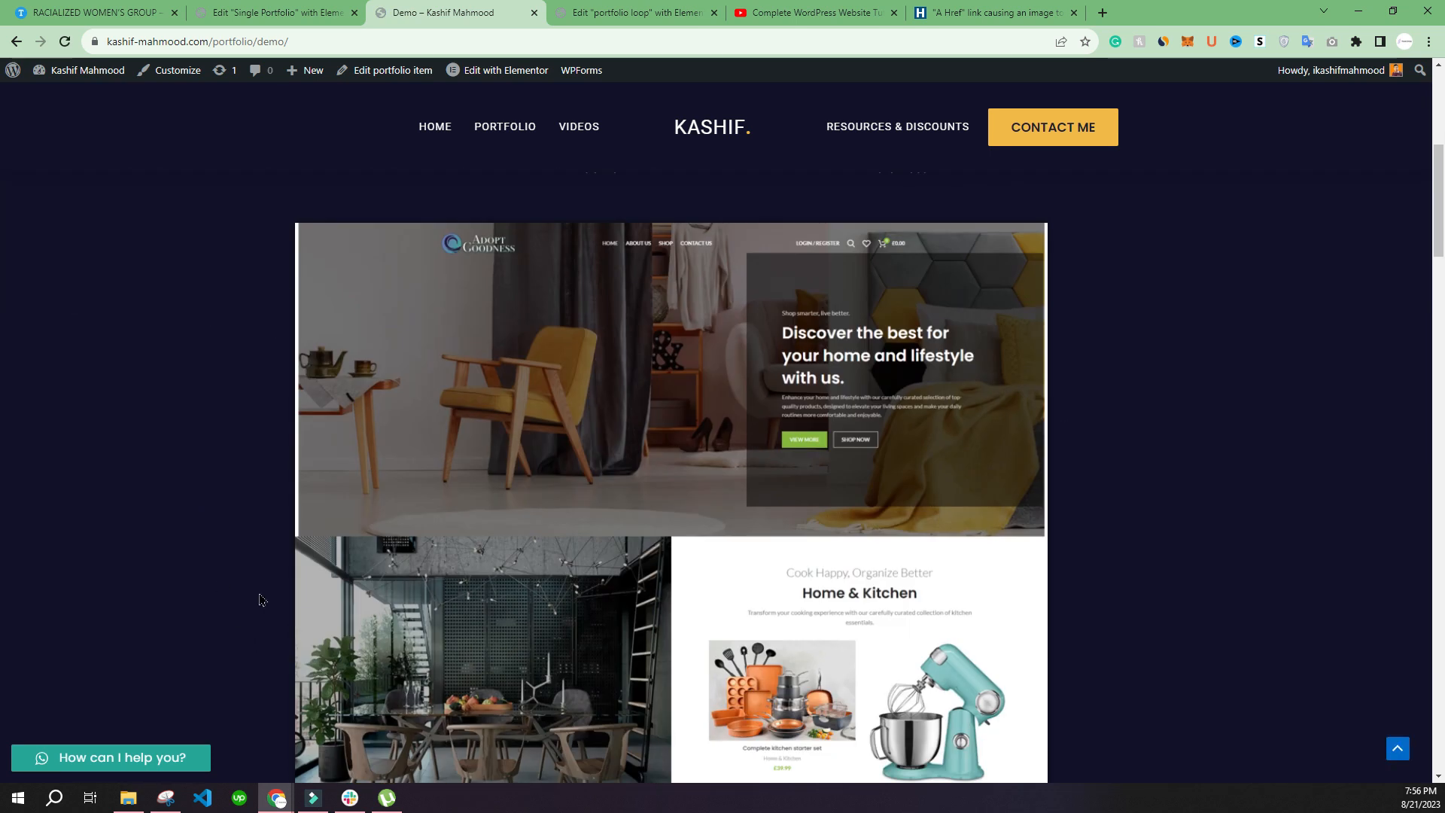
{"action": "scroll", "coordinate": [167, 558], "scroll_direction": "down", "scroll_amount": 20}
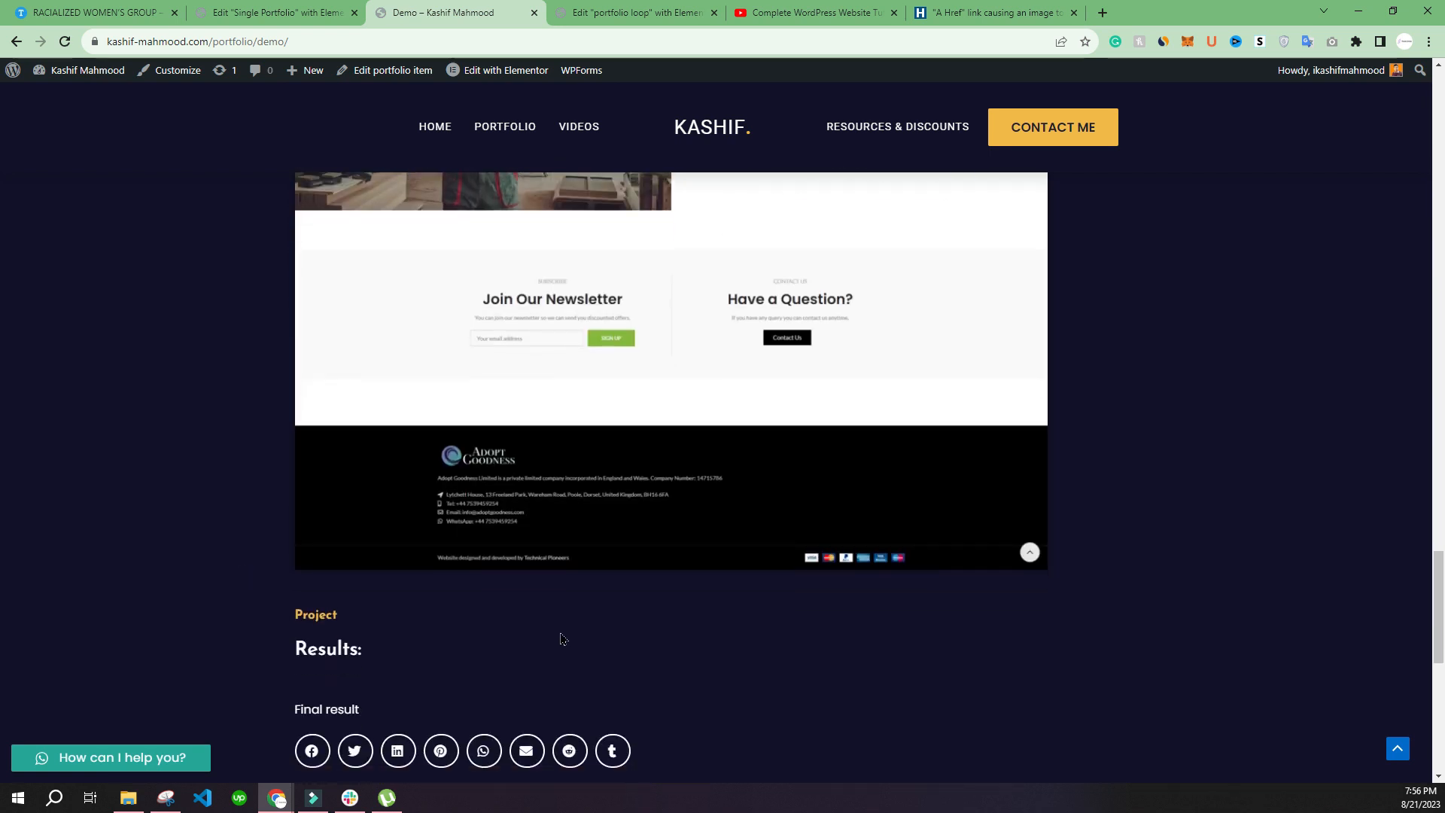
{"action": "scroll", "coordinate": [197, 596], "scroll_direction": "down", "scroll_amount": 1}
Set the big image's box shadow color to rgba(0, 0, 0, 0.2), update the template, and check the live Demo page
{"action": "left_click", "coordinate": [316, 12]}
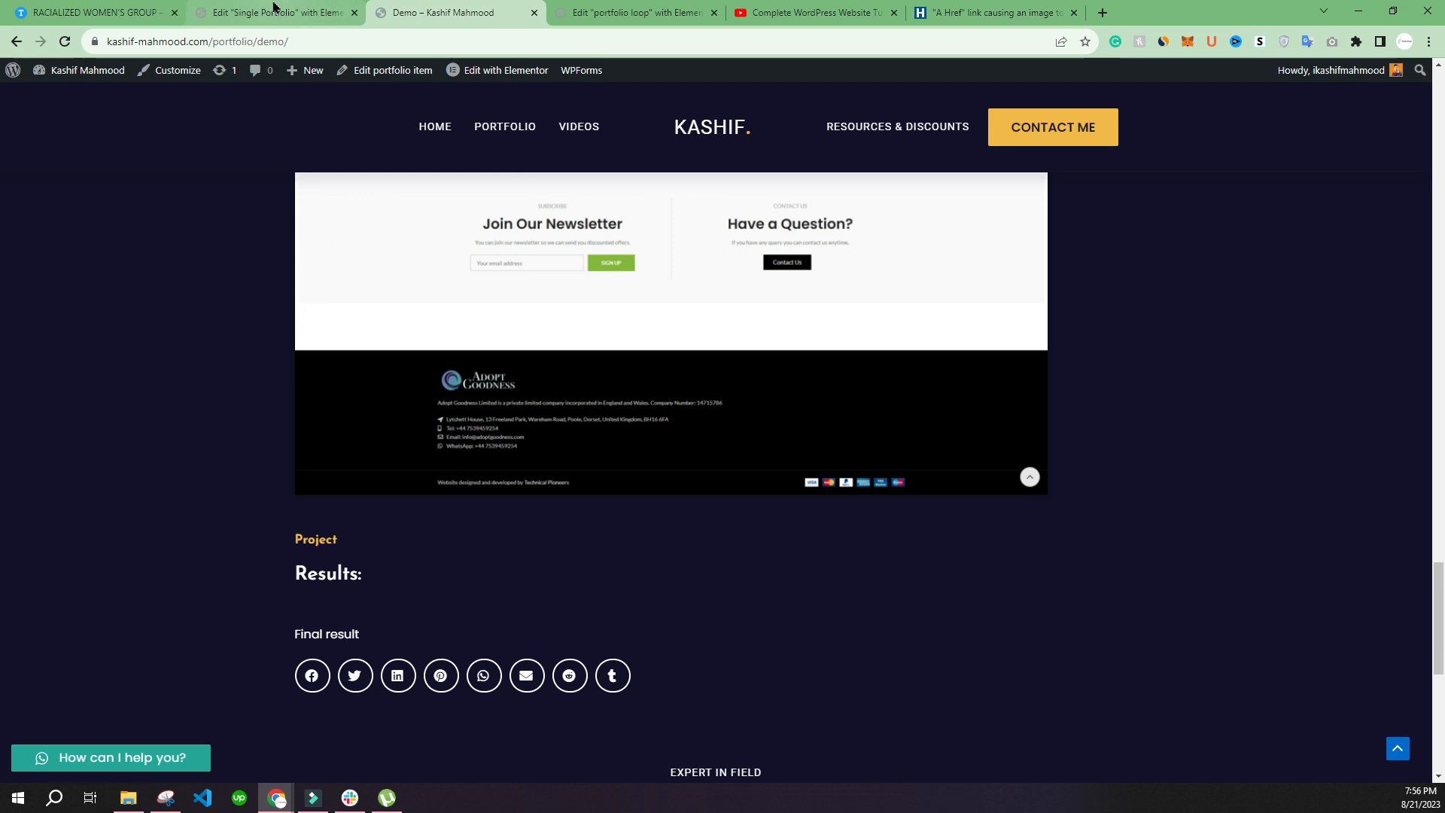
{"action": "left_click", "coordinate": [201, 545]}
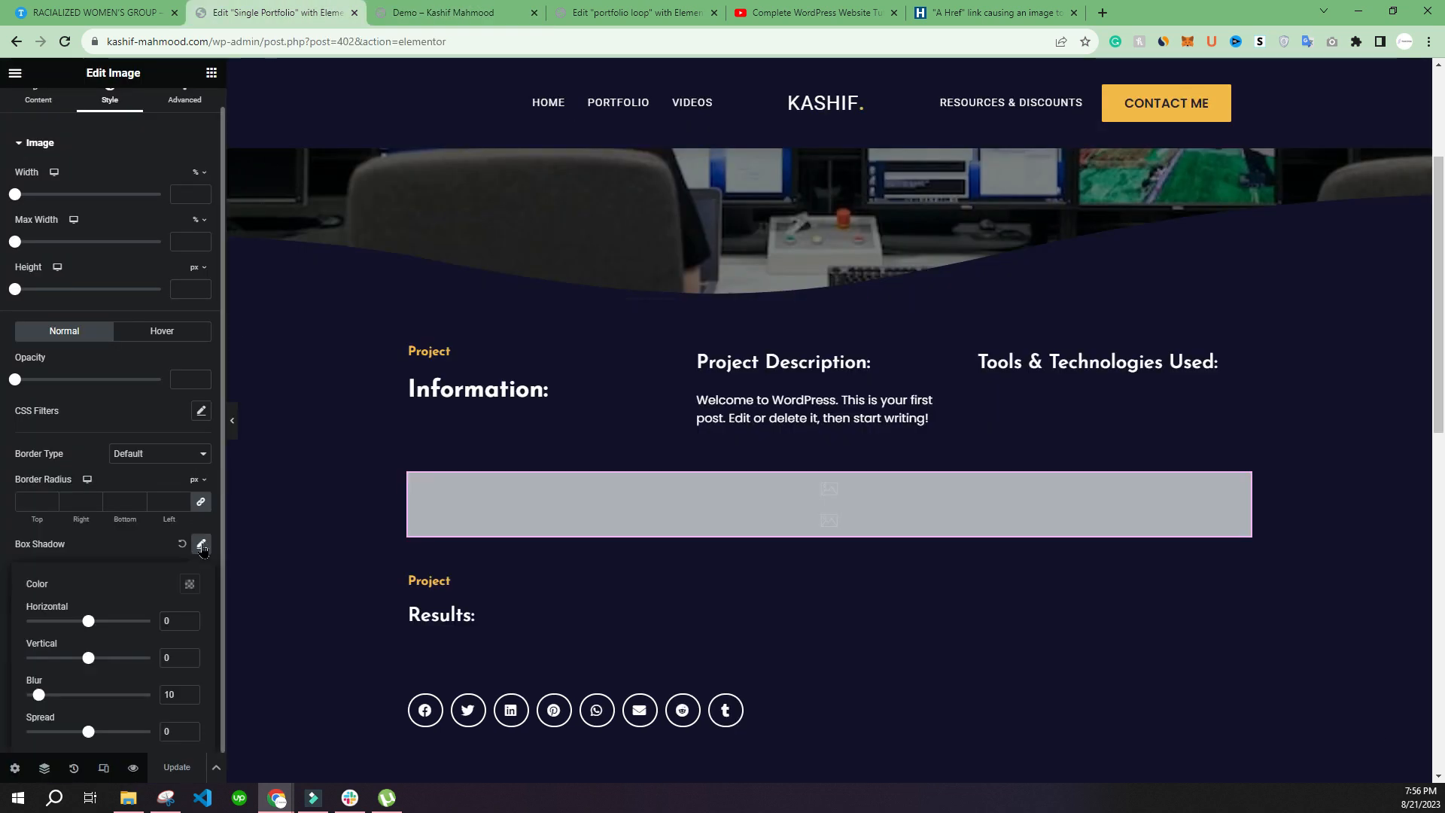
{"action": "left_click", "coordinate": [190, 584]}
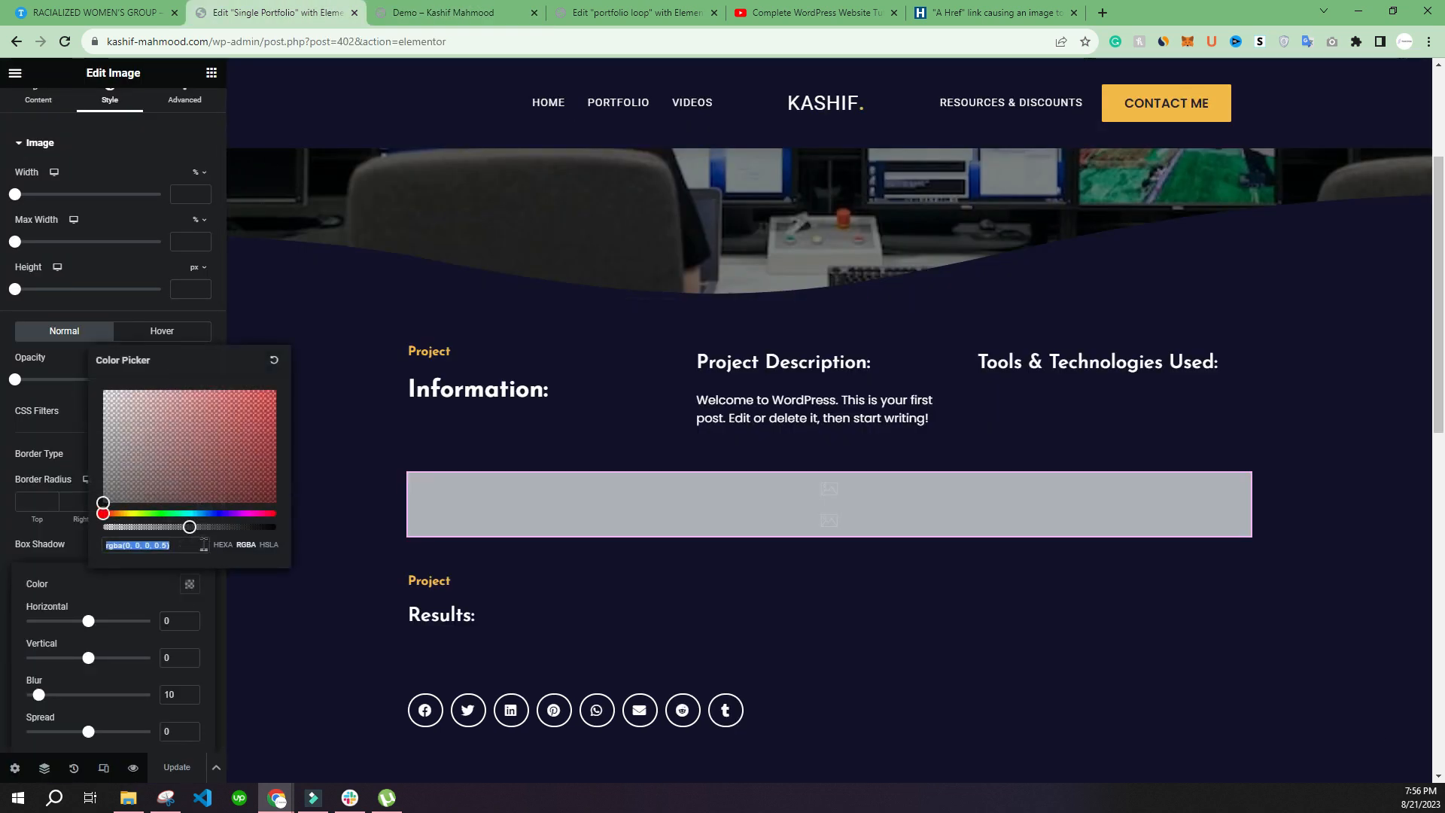
{"action": "left_click_drag", "start_coordinate": [197, 525], "coordinate": [139, 526]}
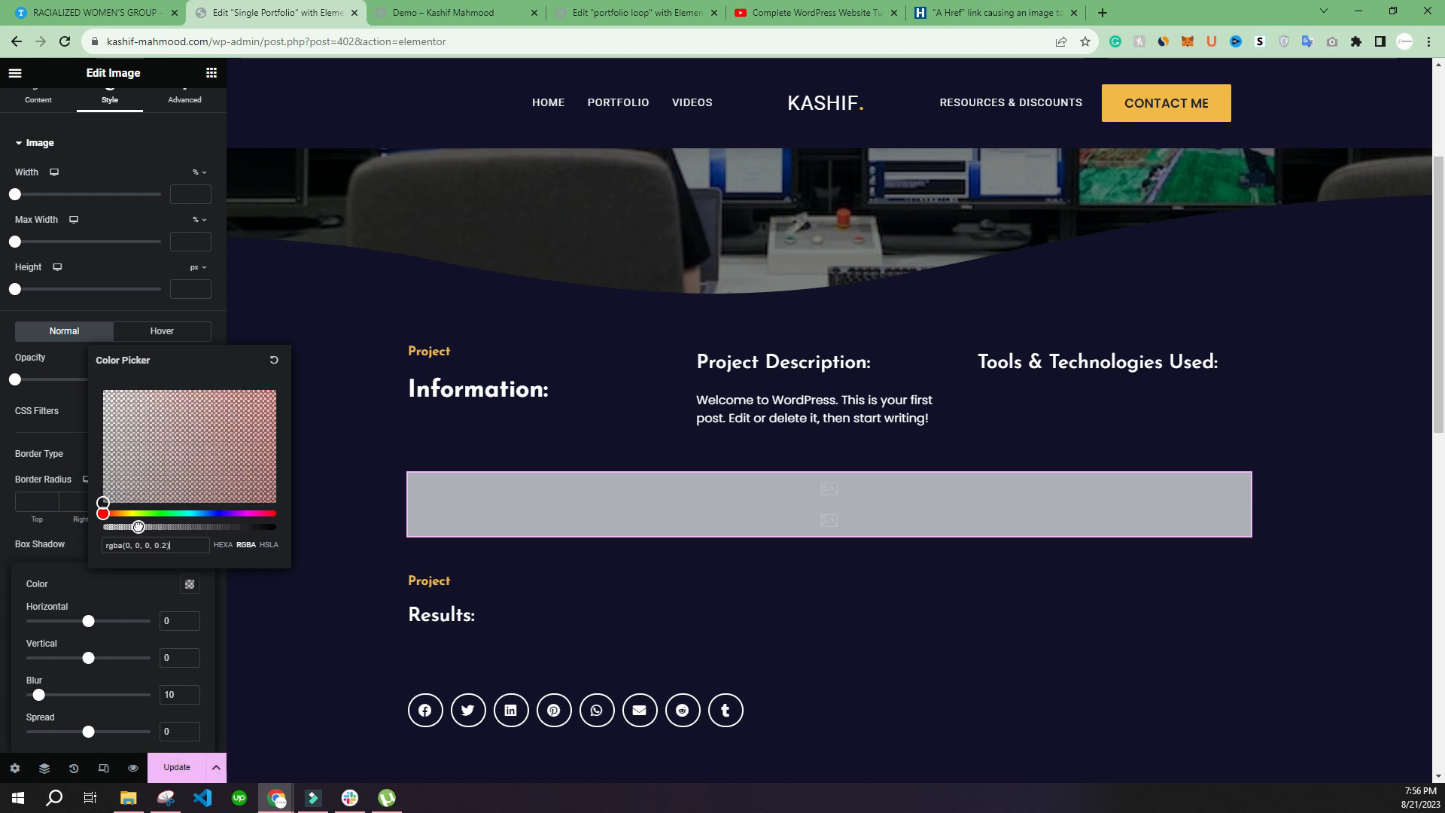
{"action": "left_click", "coordinate": [177, 775]}
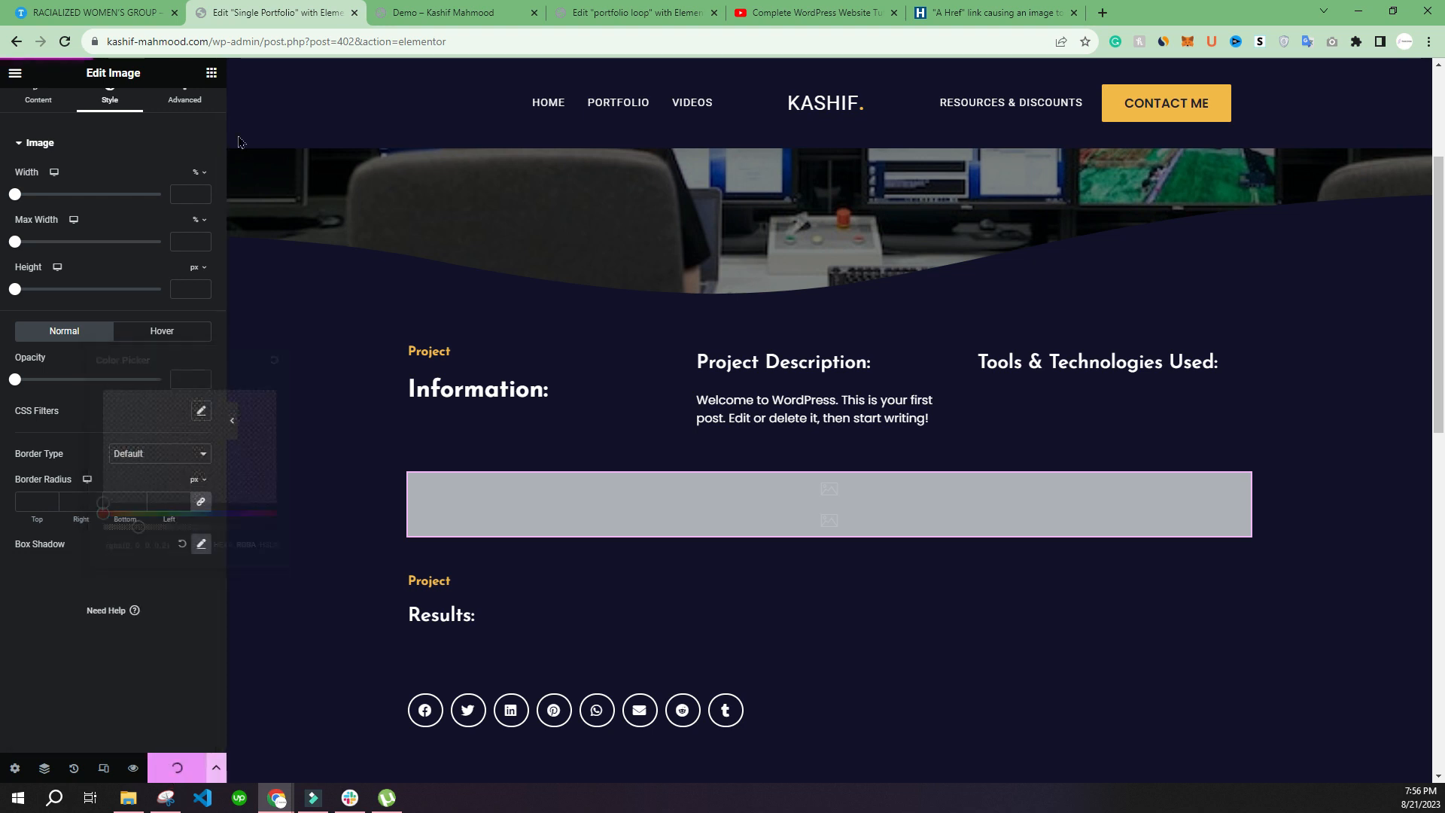
{"action": "left_click", "coordinate": [422, 11]}
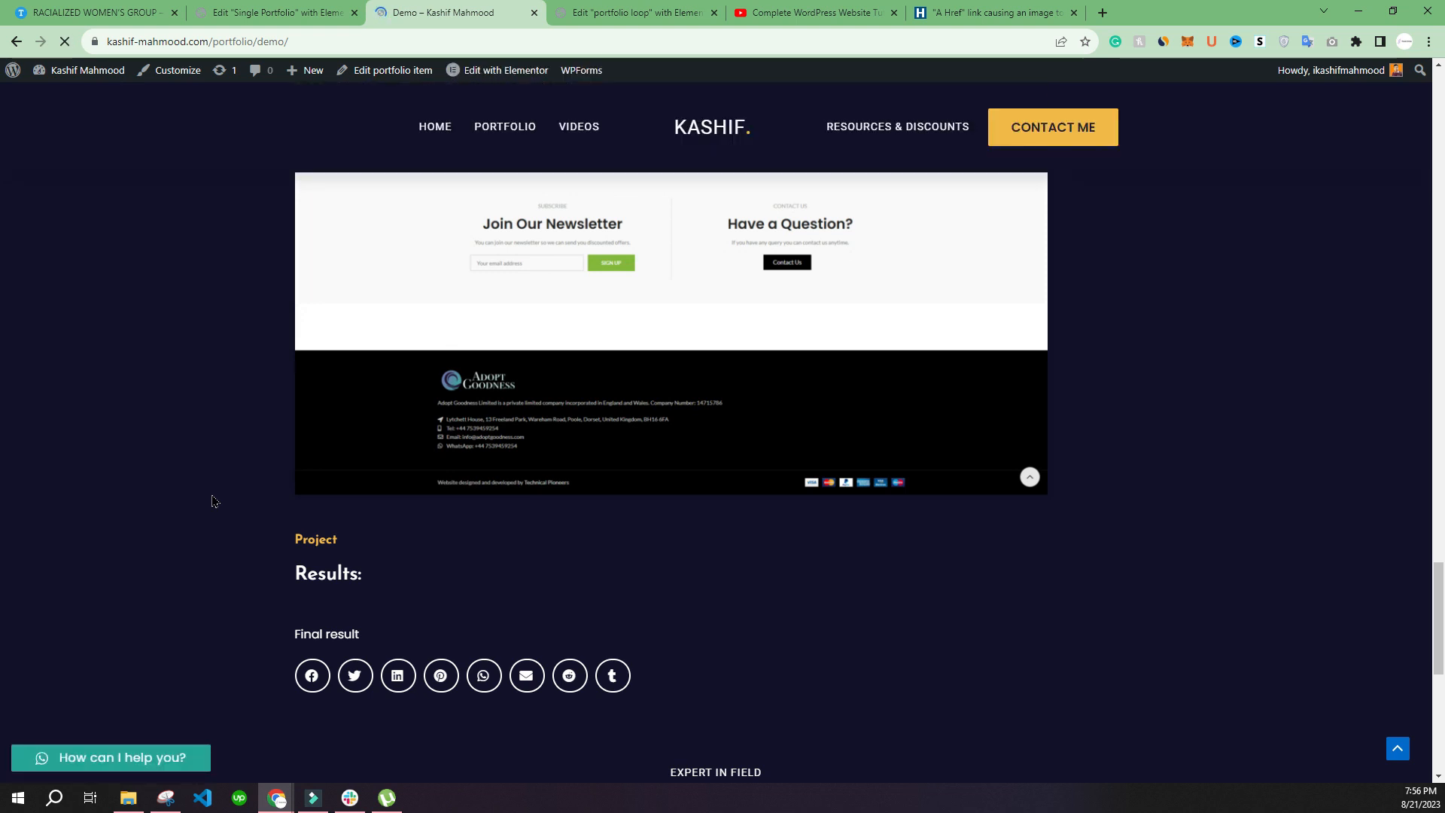
{"action": "scroll", "coordinate": [213, 502], "scroll_direction": "down", "scroll_amount": 2}
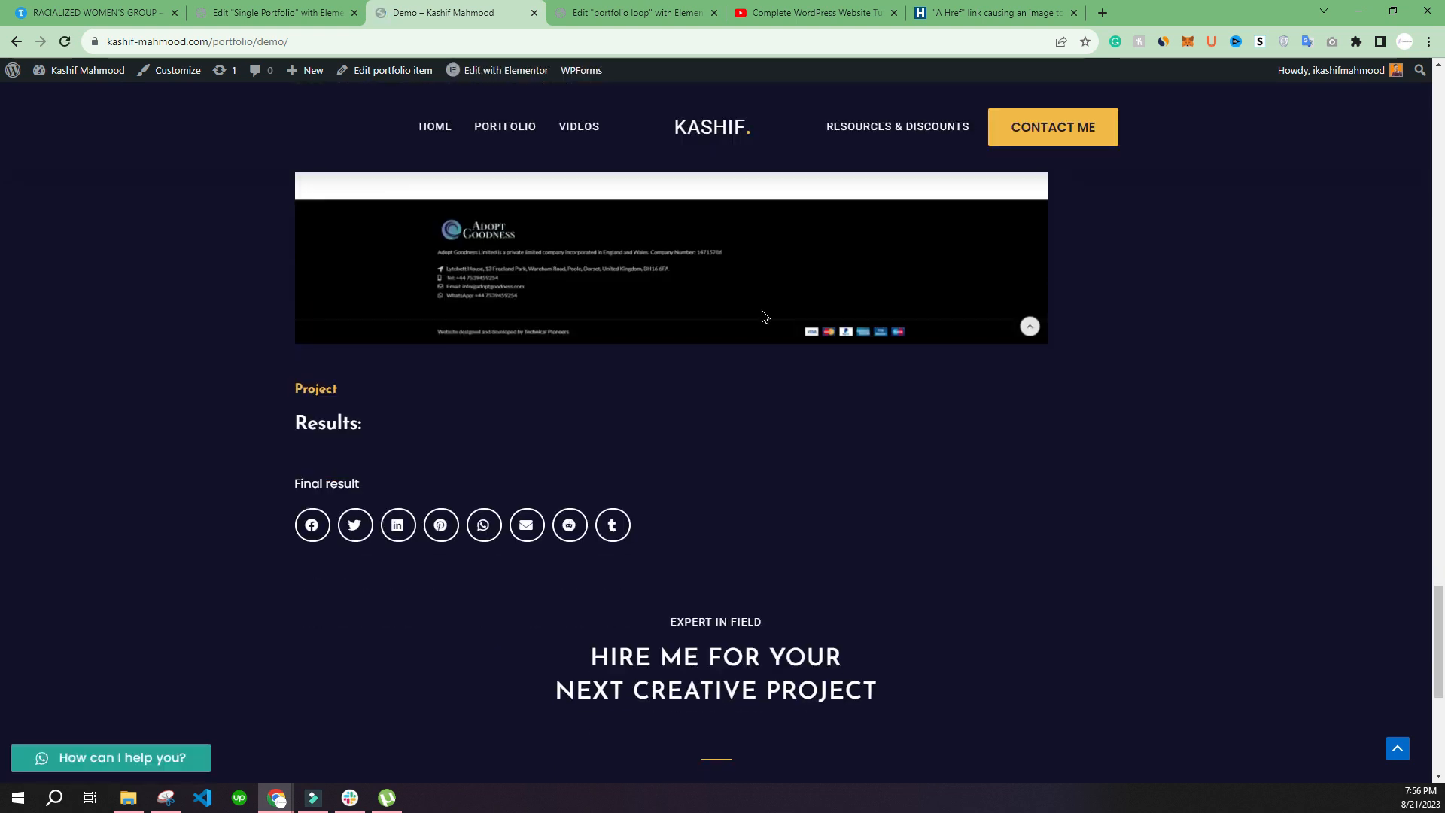
{"action": "right_click", "coordinate": [762, 312]}
{"action": "left_click", "coordinate": [801, 498]}
Set the big image's box shadow color to rgba(0, 0, 0, 0.91), update the template, and check the live Demo page
{"action": "left_click", "coordinate": [303, 10]}
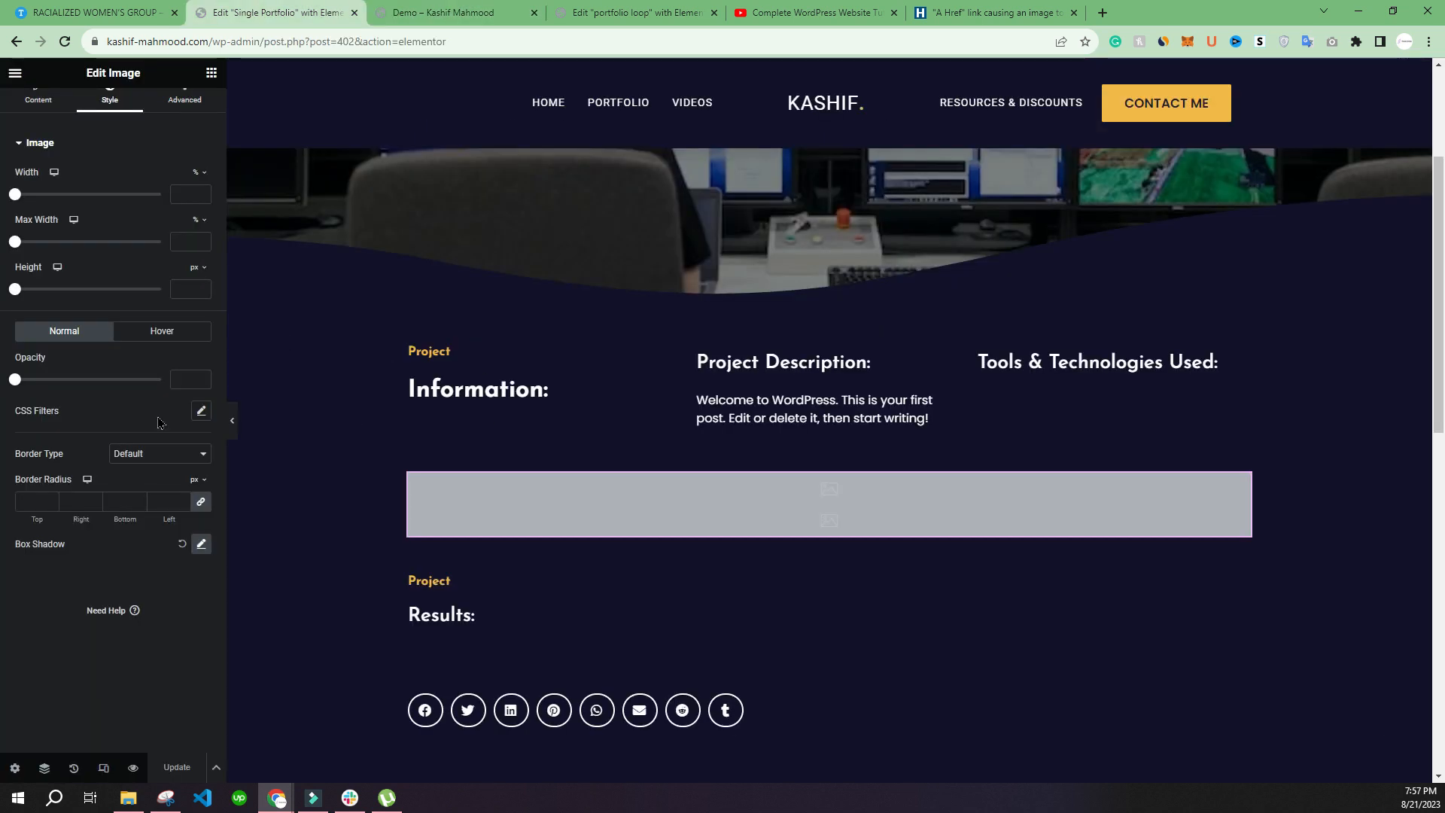
{"action": "left_click", "coordinate": [201, 544]}
{"action": "left_click", "coordinate": [189, 585]}
{"action": "left_click_drag", "start_coordinate": [140, 527], "coordinate": [260, 528]}
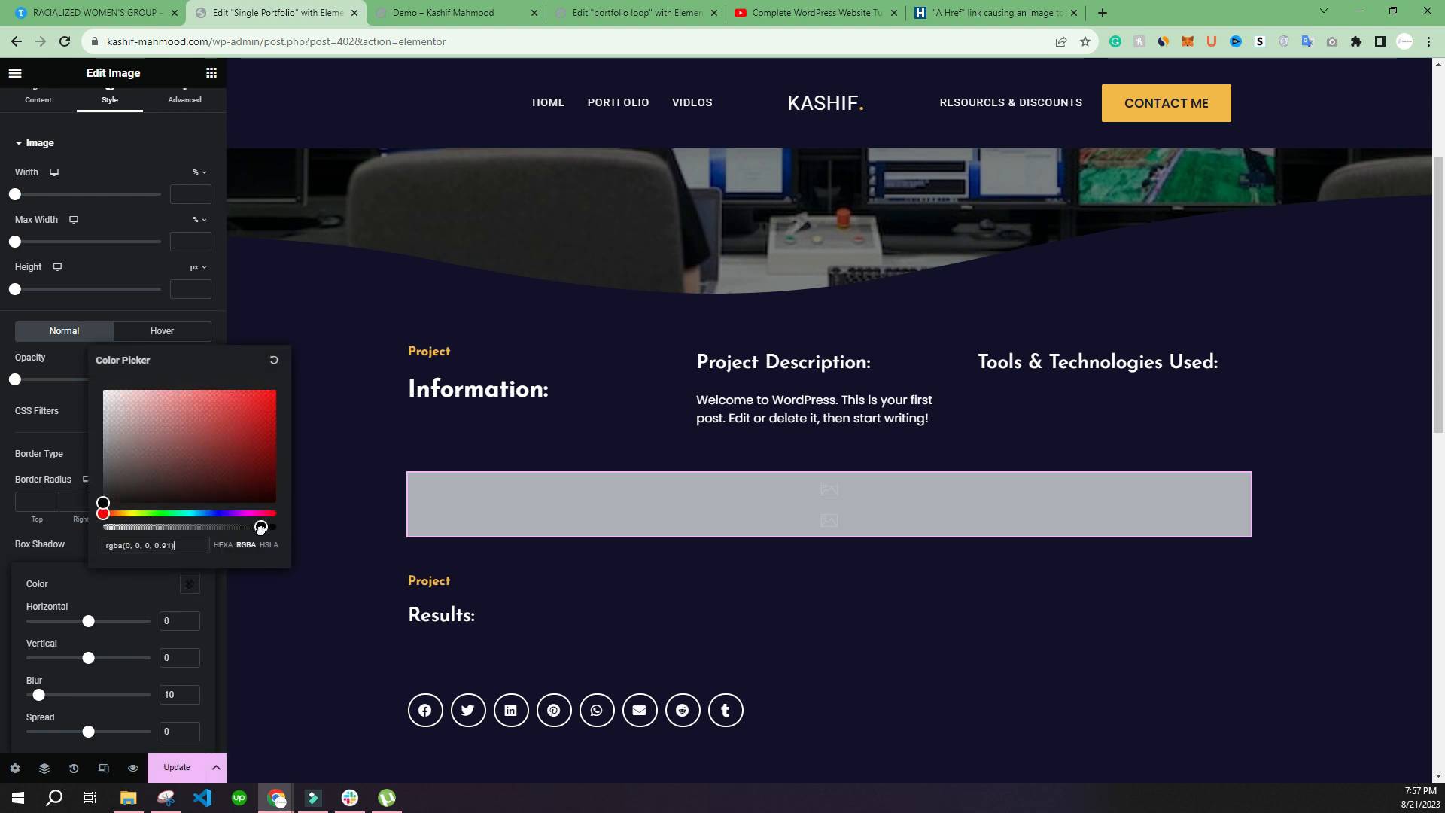
{"action": "left_click", "coordinate": [177, 767]}
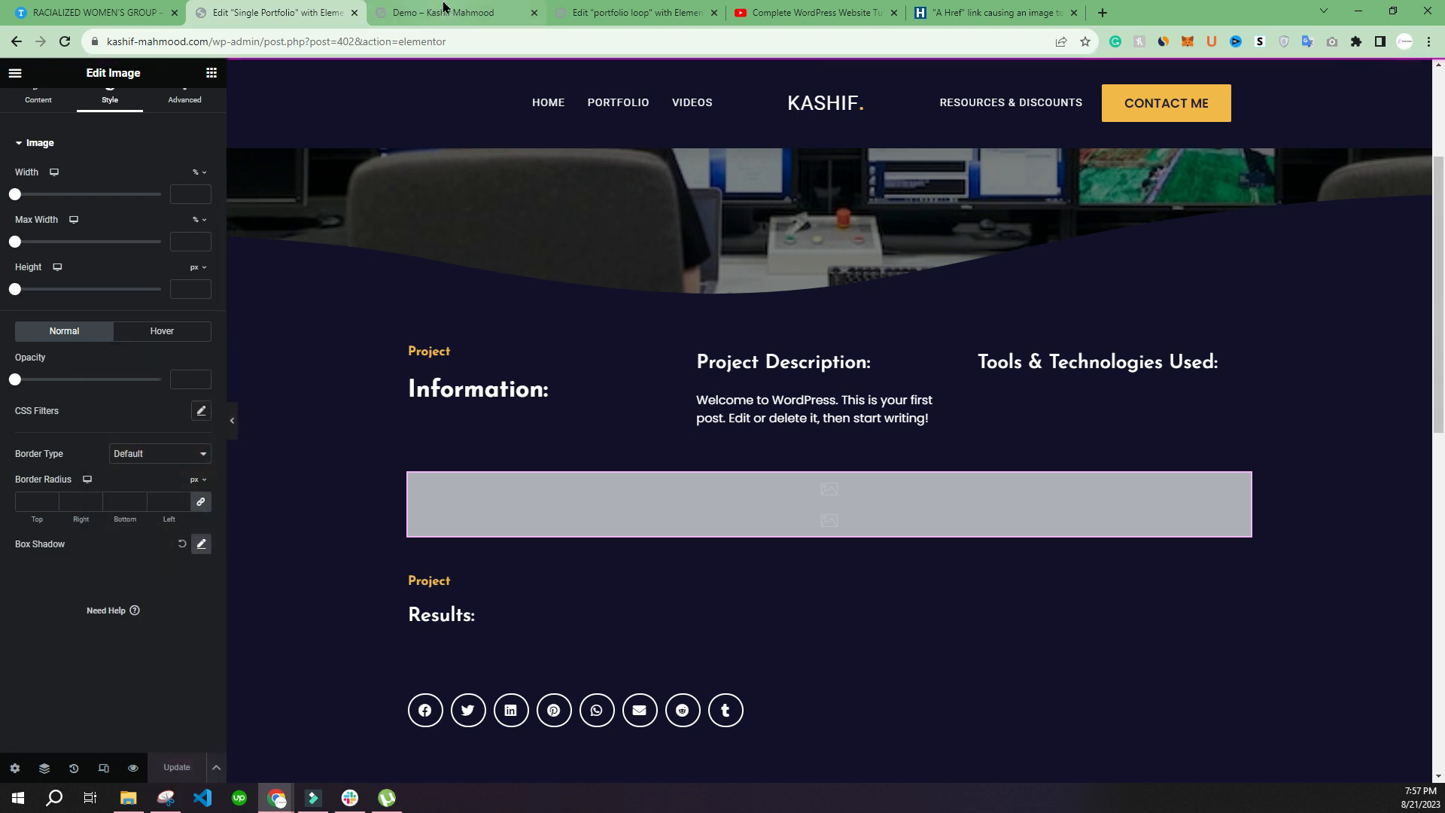
{"action": "left_click", "coordinate": [444, 9]}
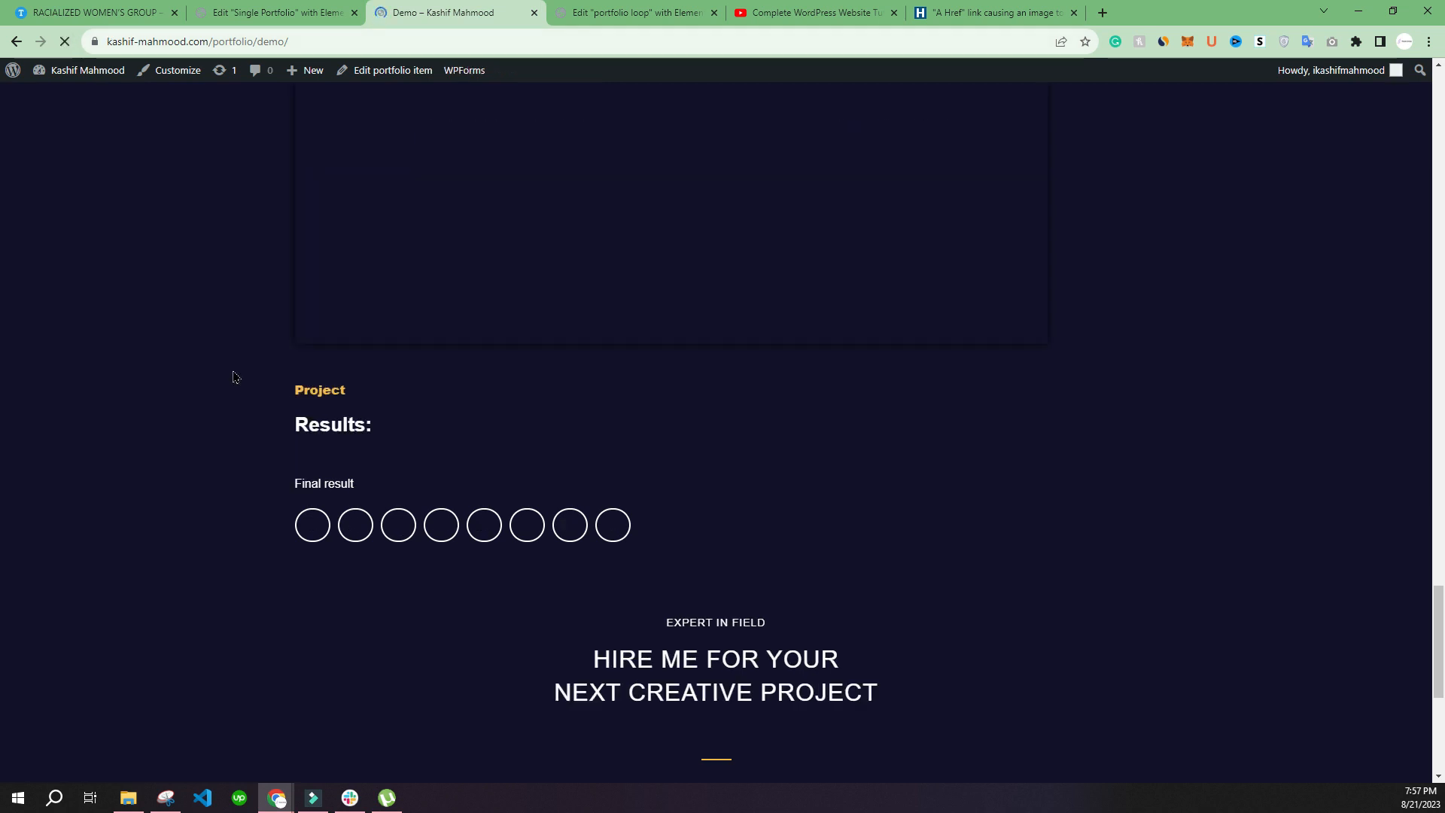
{"action": "scroll", "coordinate": [264, 429], "scroll_direction": "up", "scroll_amount": 12}
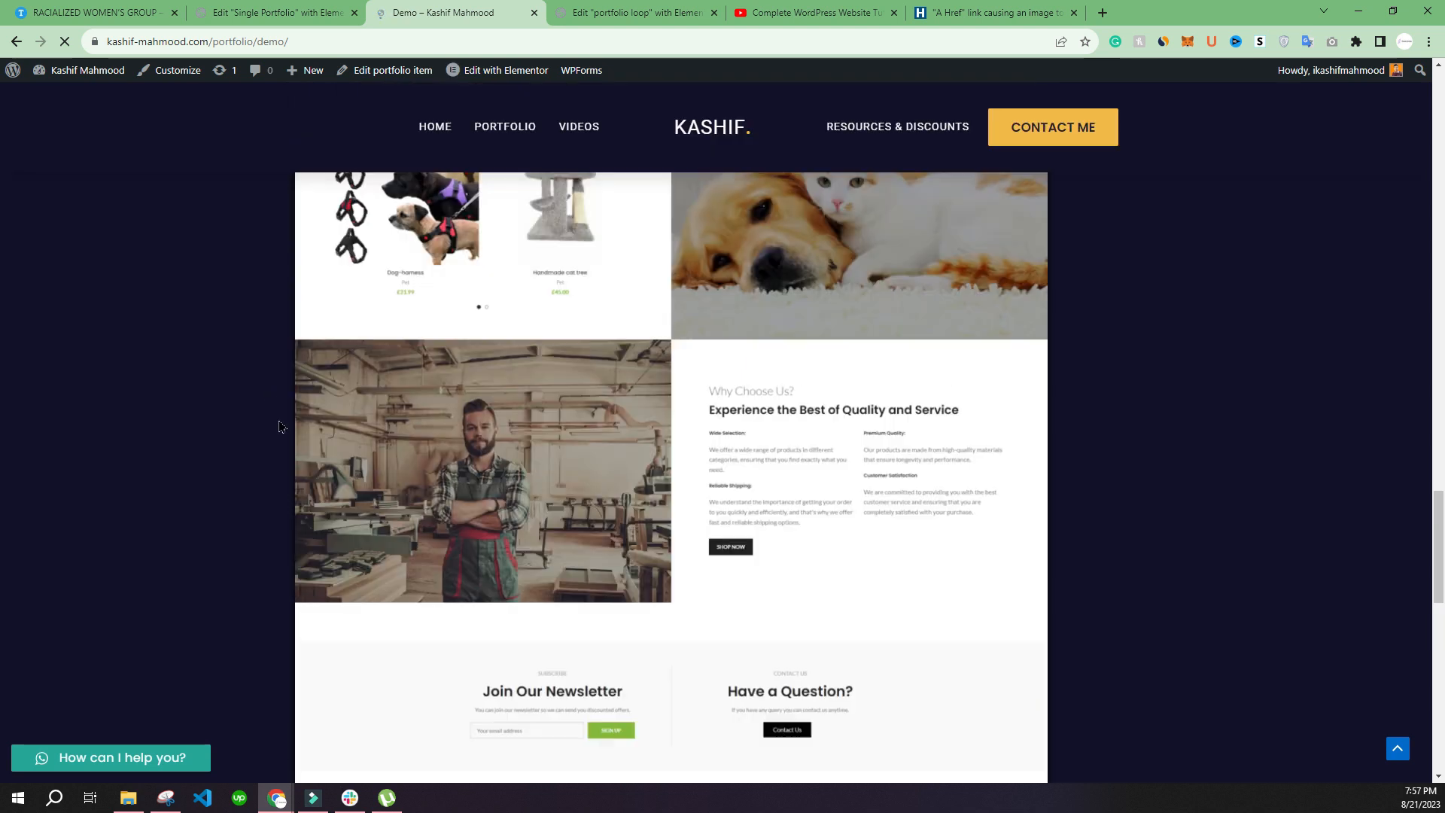
Review the big image on the live Demo page and start a new portfolio item from the WordPress dashboard
{"action": "scroll", "coordinate": [292, 448], "scroll_direction": "up", "scroll_amount": 15}
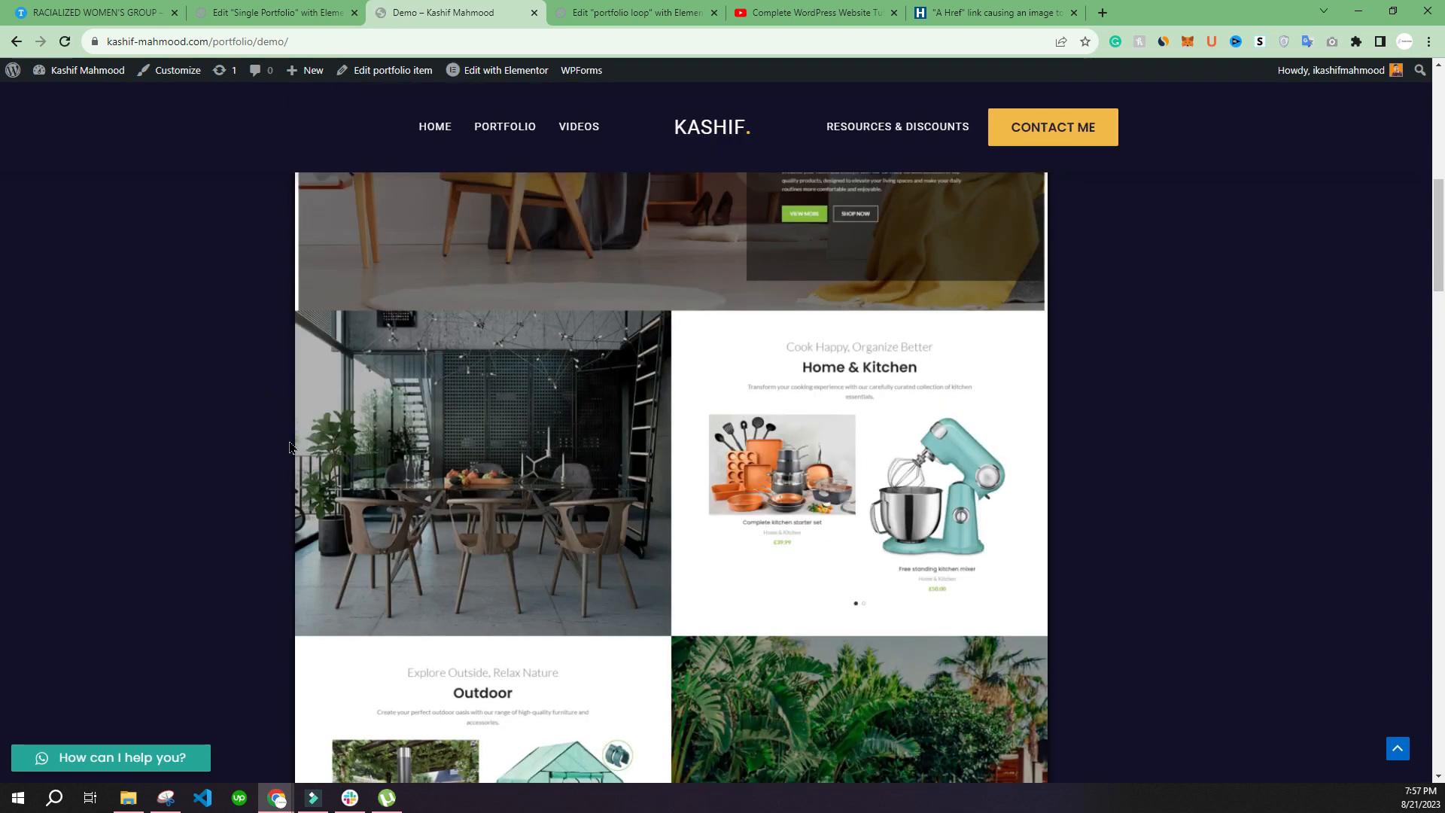
{"action": "scroll", "coordinate": [893, 368], "scroll_direction": "down", "scroll_amount": 4}
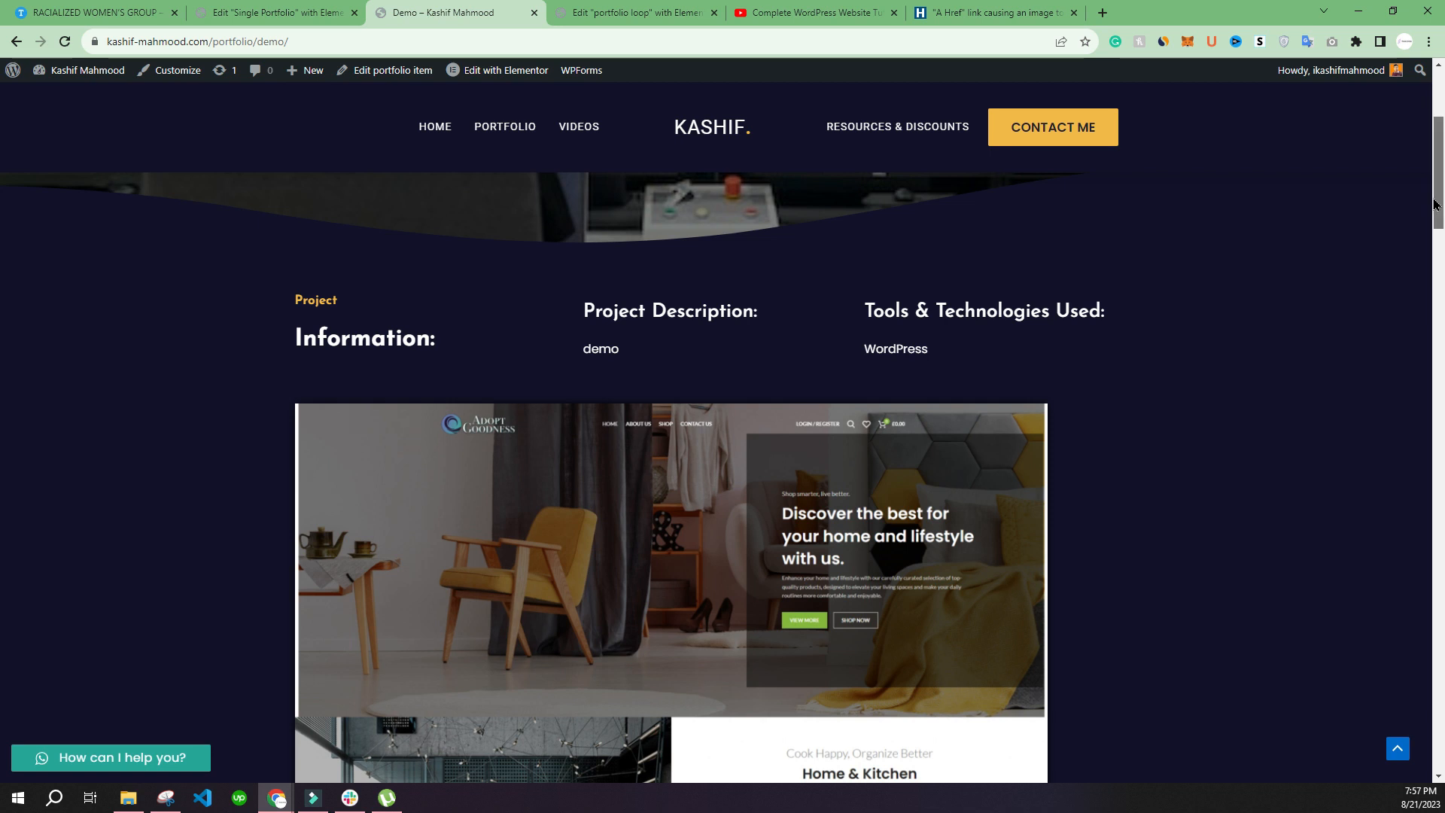
{"action": "scroll", "coordinate": [1436, 205], "scroll_direction": "down", "scroll_amount": 20}
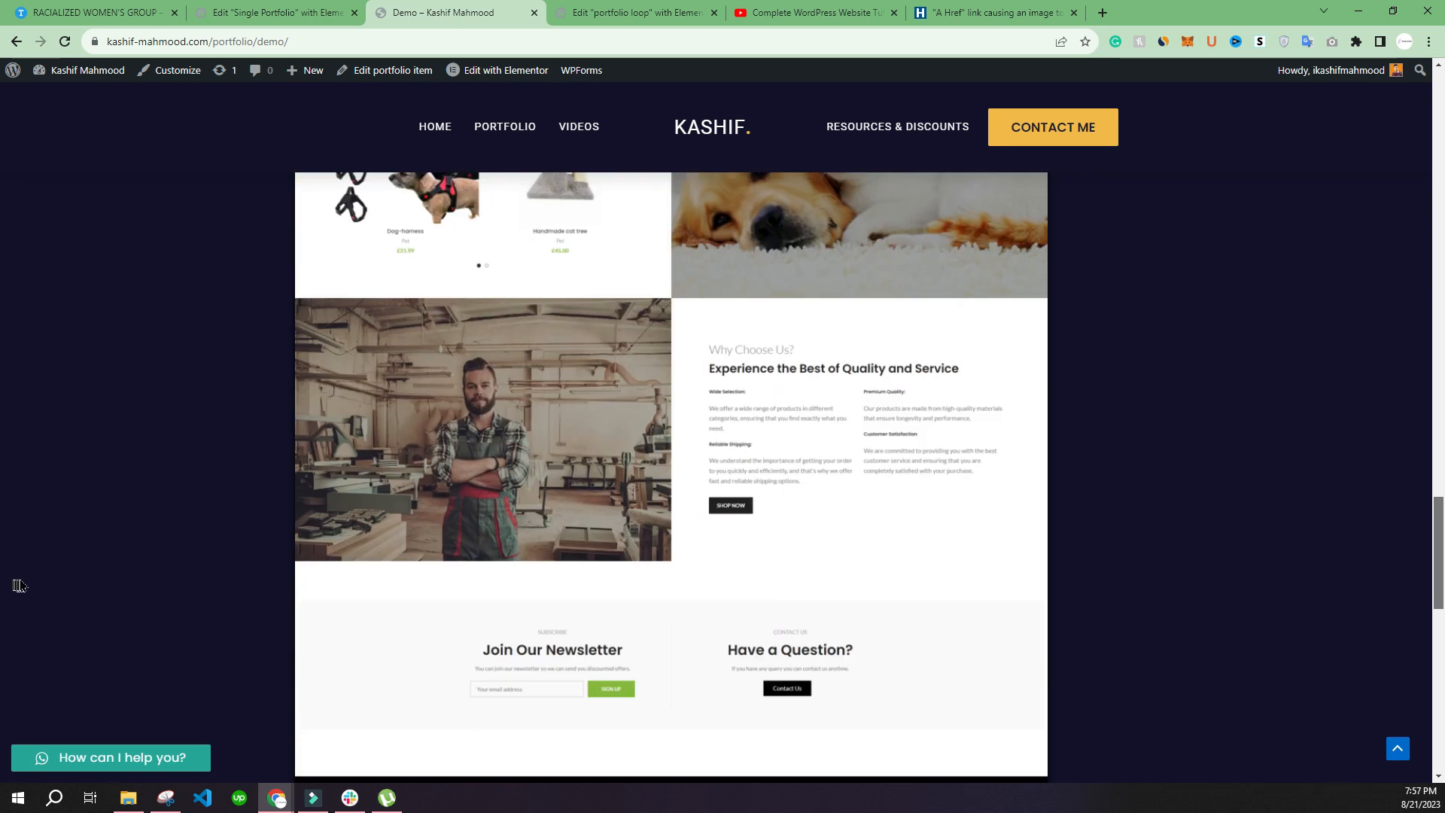
{"action": "scroll", "coordinate": [1234, 466], "scroll_direction": "down", "scroll_amount": 10}
{"action": "mouse_move", "coordinate": [79, 70]}
{"action": "left_click", "coordinate": [65, 98]}
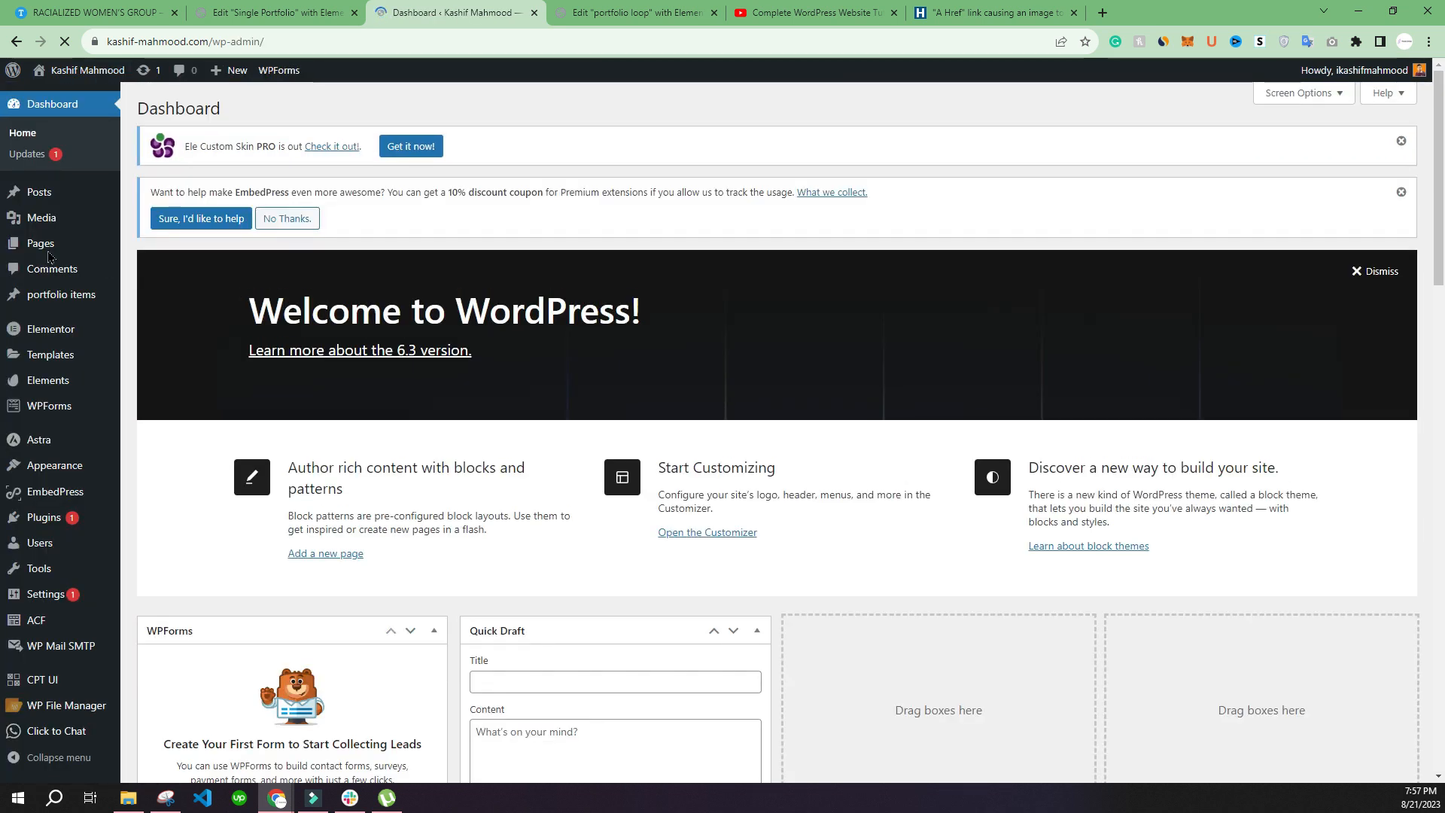
{"action": "mouse_move", "coordinate": [30, 252]}
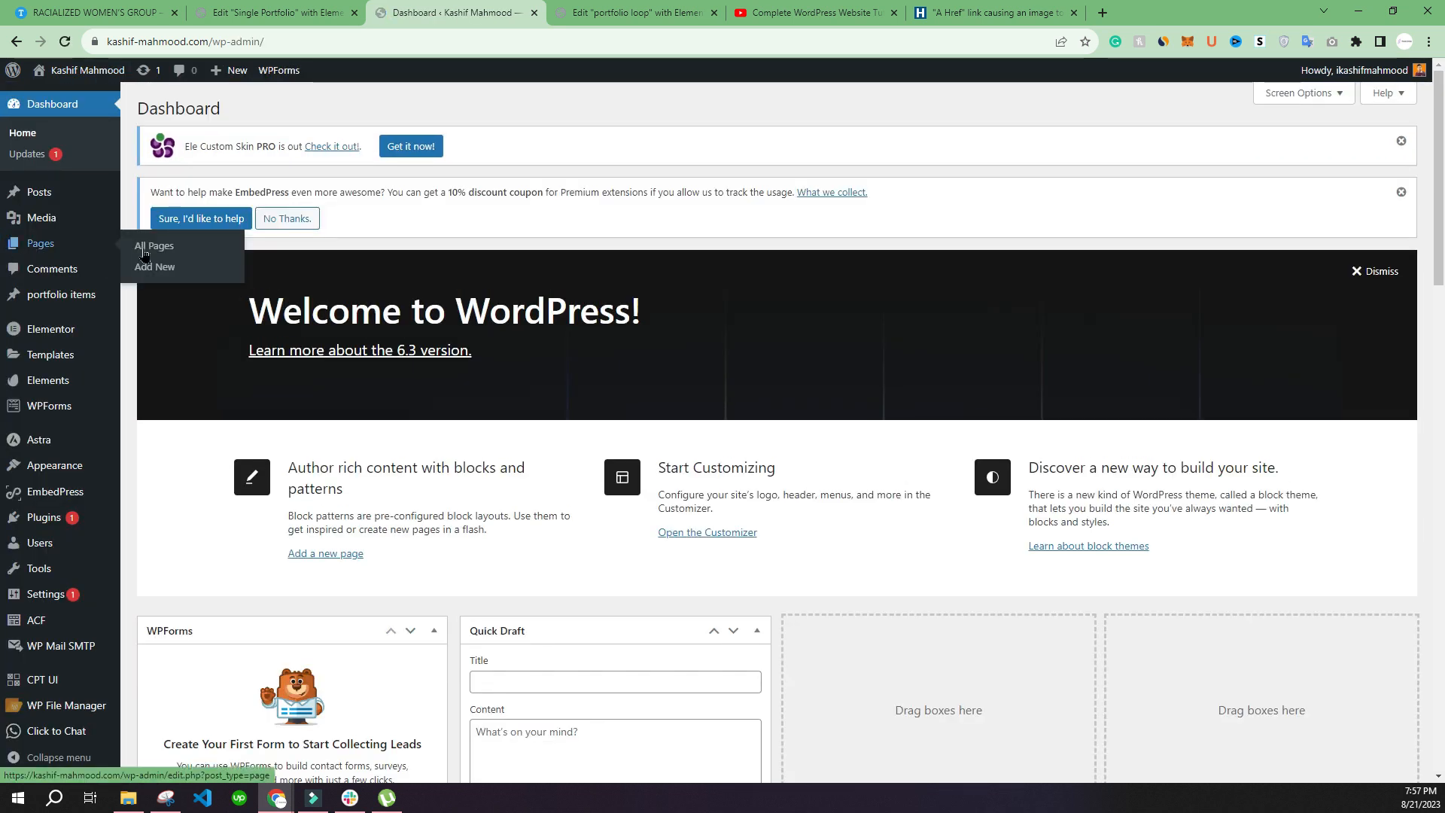
{"action": "mouse_move", "coordinate": [52, 295]}
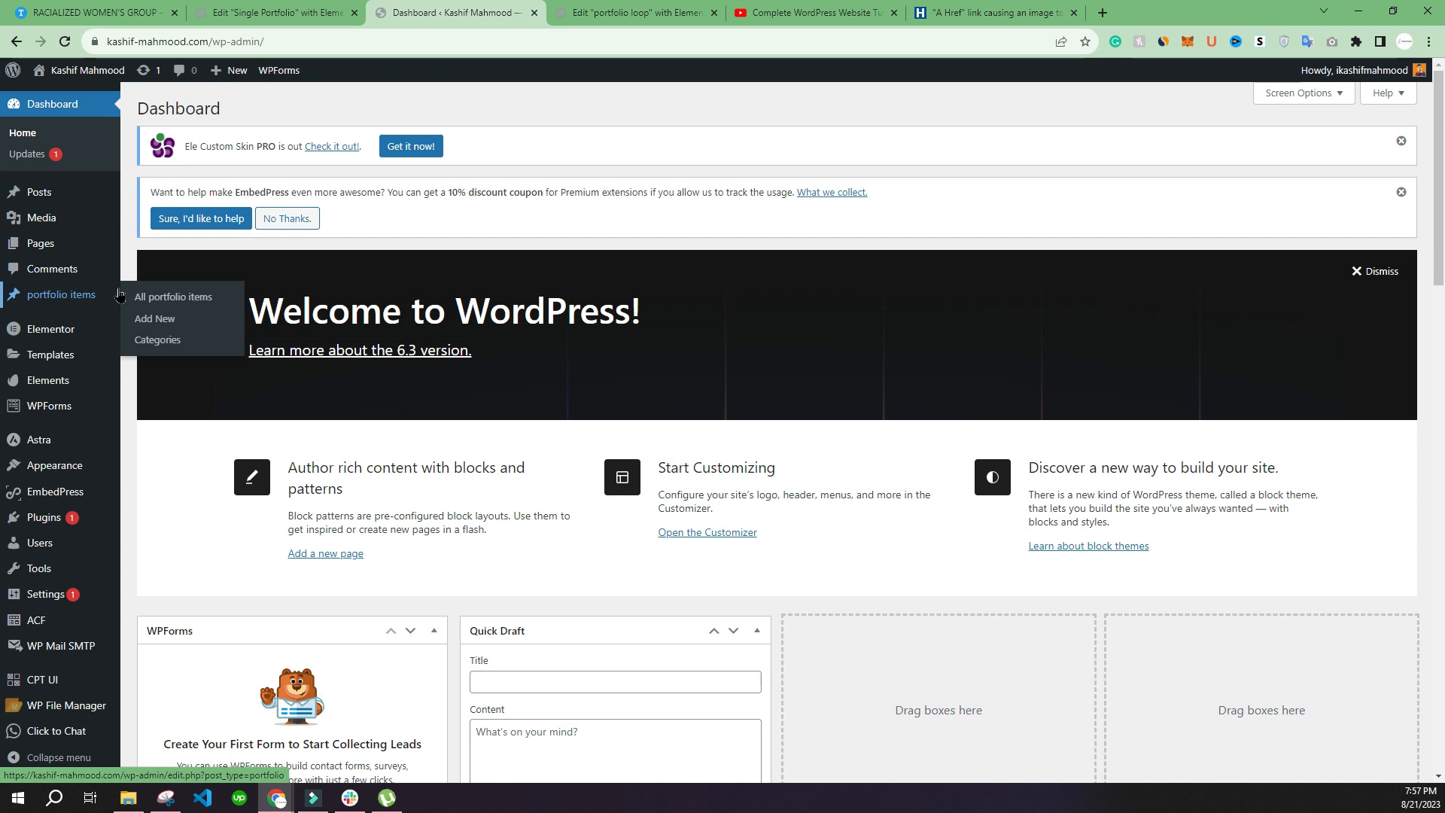
{"action": "left_click", "coordinate": [229, 322]}
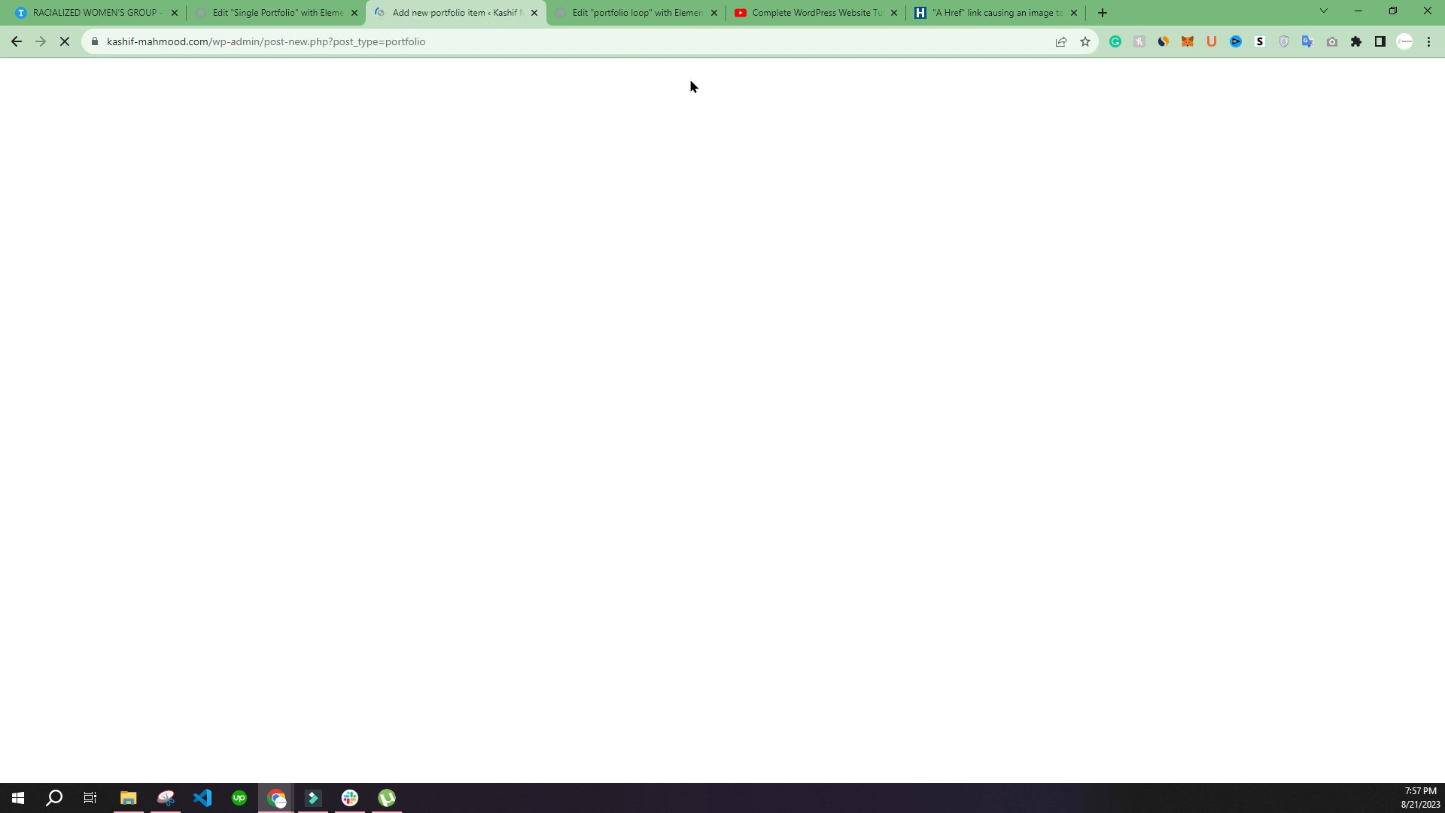
Copy the project title RACIALIZED WOMEN'S GROUP from the reference page into the new portfolio item's title
{"action": "left_click", "coordinate": [97, 12]}
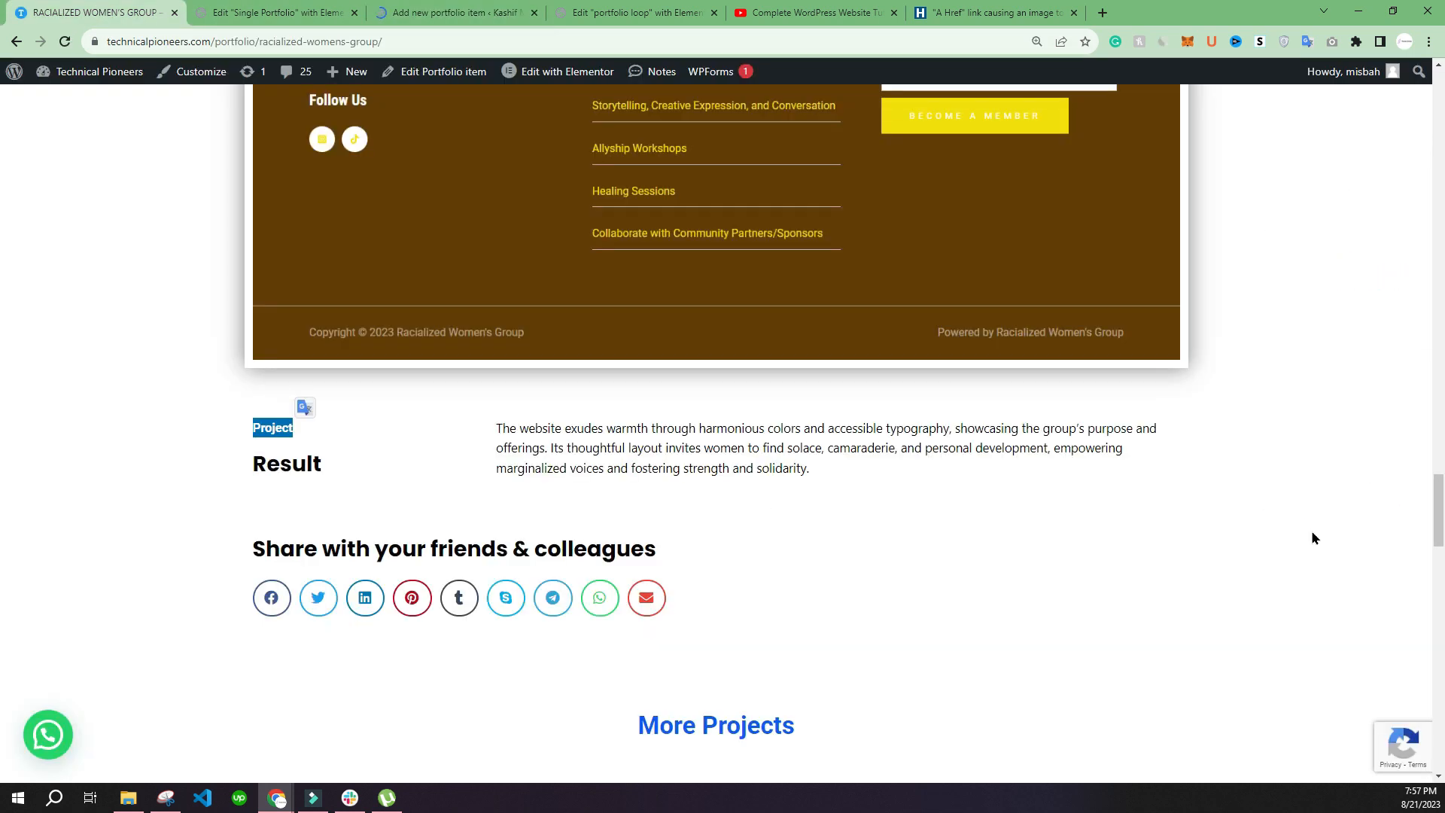
{"action": "left_click_drag", "start_coordinate": [1436, 530], "coordinate": [1387, 99]}
{"action": "left_click_drag", "start_coordinate": [229, 273], "coordinate": [558, 274]}
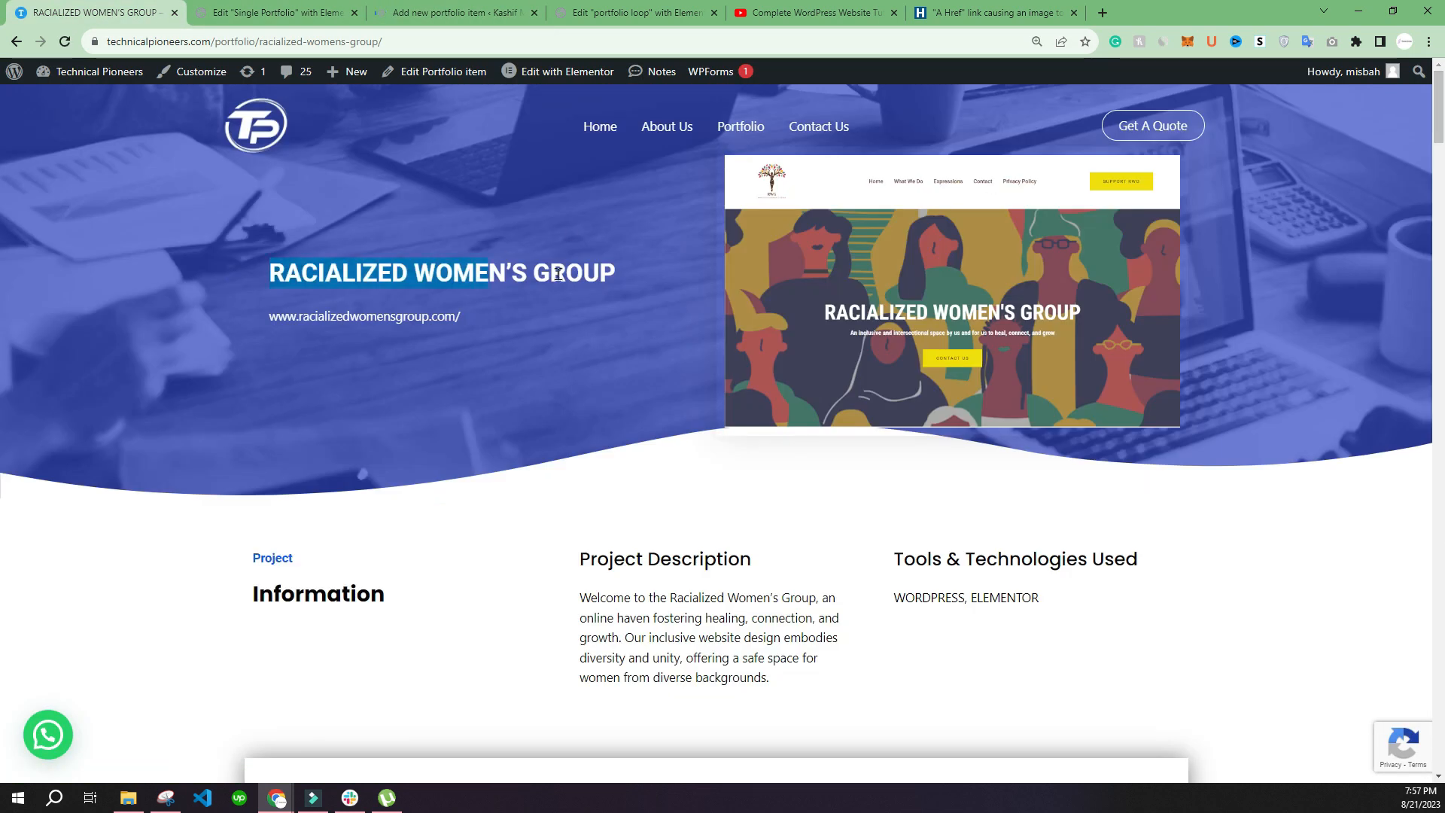
{"action": "right_click", "coordinate": [534, 274]}
{"action": "left_click", "coordinate": [557, 285]}
{"action": "left_click", "coordinate": [271, 12]}
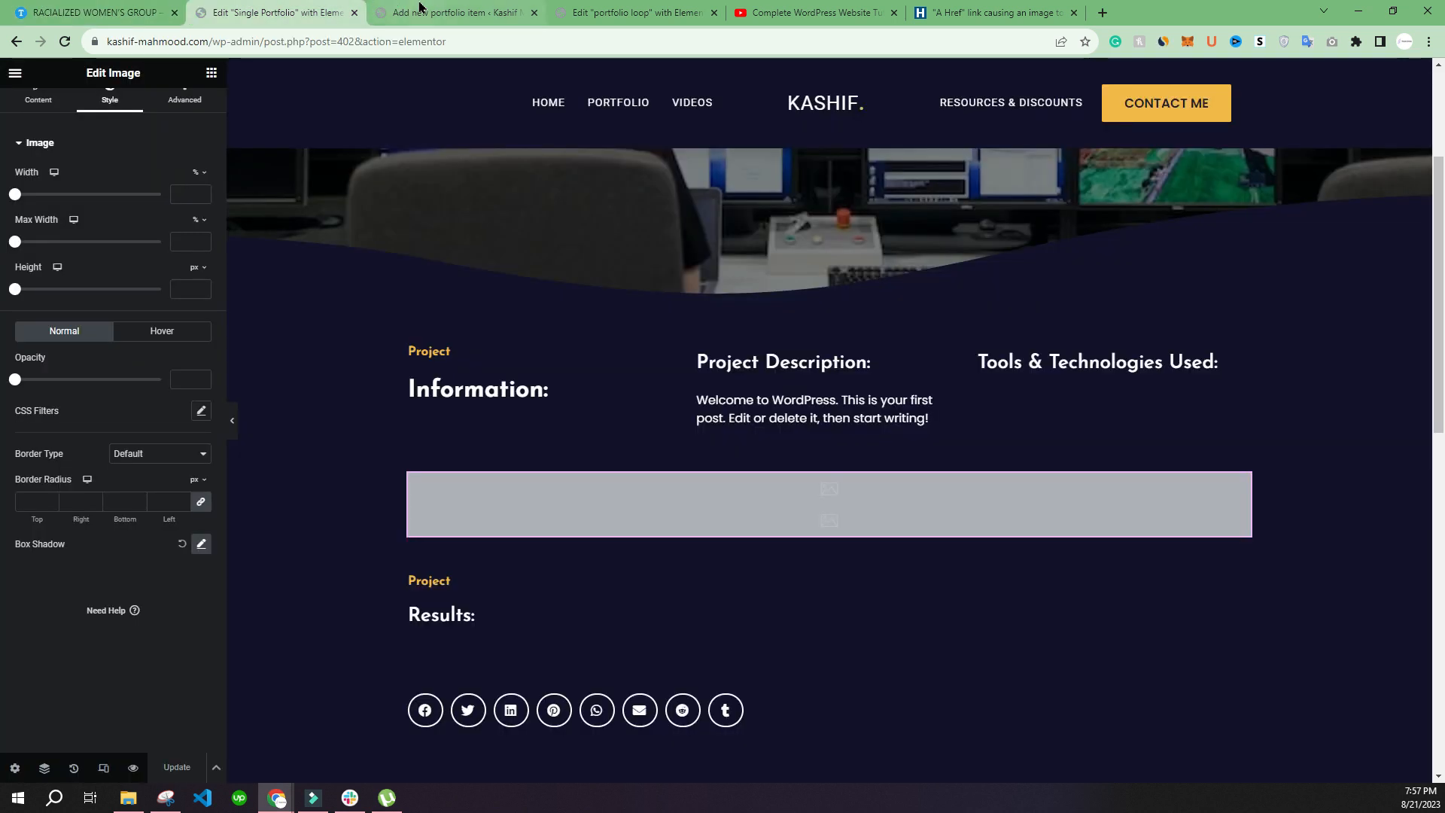
{"action": "left_click", "coordinate": [451, 12]}
{"action": "key", "text": "ctrl+v"}
{"action": "left_click", "coordinate": [98, 12]}
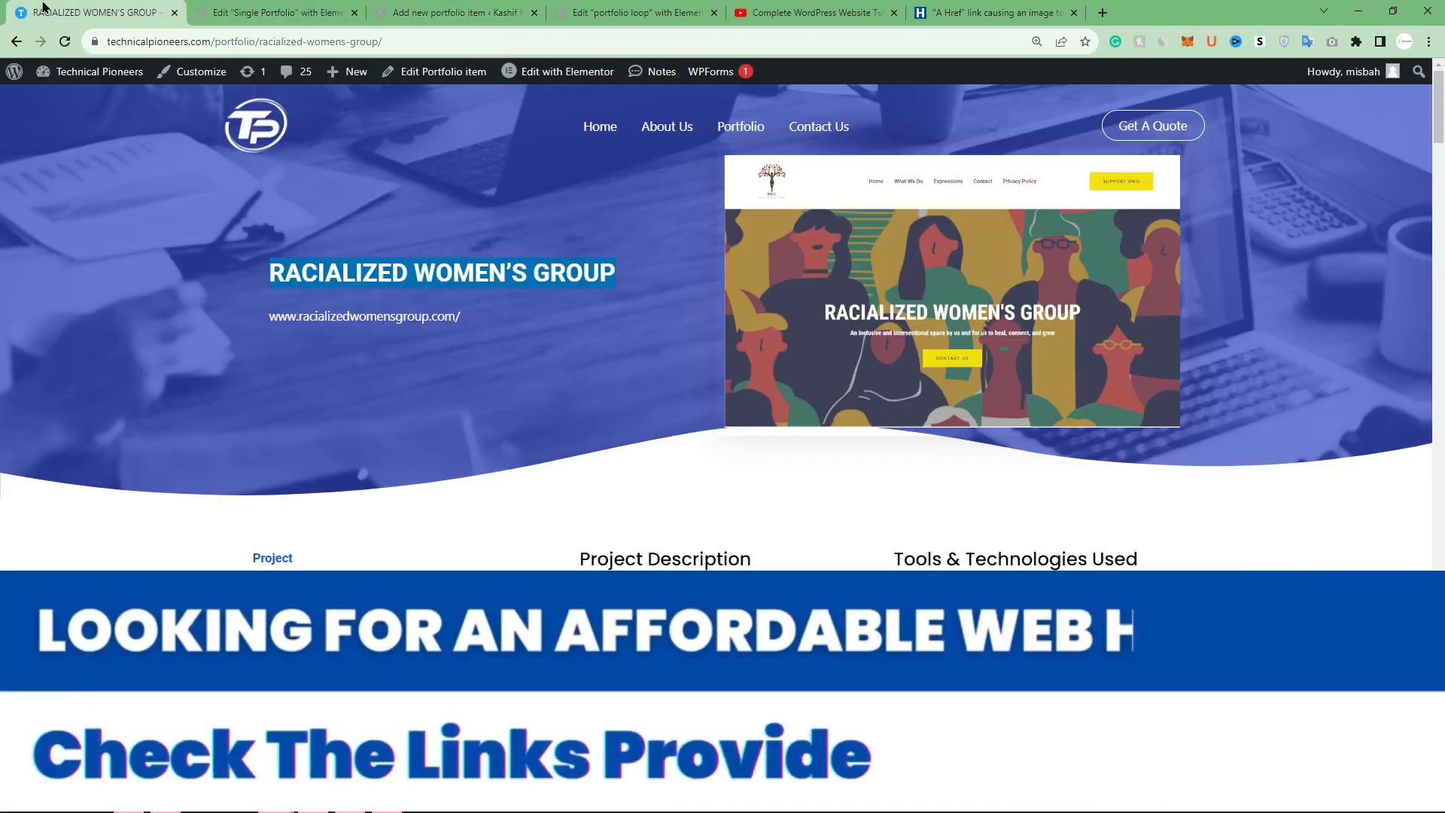
{"action": "left_click_drag", "start_coordinate": [259, 316], "coordinate": [470, 323]}
{"action": "right_click", "coordinate": [407, 318]}
{"action": "left_click", "coordinate": [444, 328]}
{"action": "left_click", "coordinate": [451, 12]}
{"action": "left_click", "coordinate": [174, 397]}
{"action": "key", "text": "ctrl+v"}
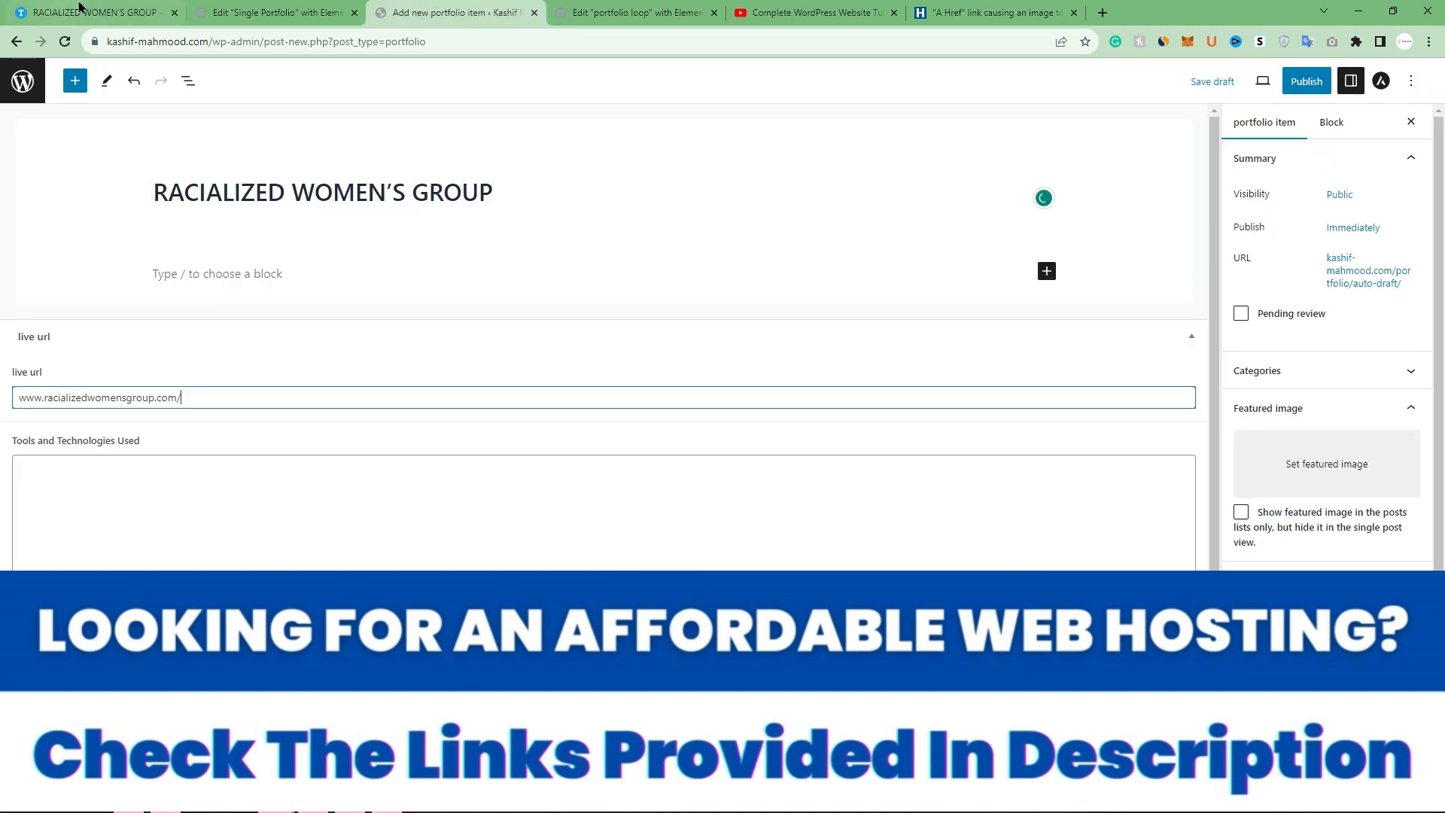
Copy the Project Description paragraph from the reference page into the item's Tools and Technologies Used field
{"action": "left_click", "coordinate": [87, 11]}
{"action": "left_click_drag", "start_coordinate": [580, 558], "coordinate": [581, 598]}
{"action": "right_click", "coordinate": [625, 611]}
{"action": "left_click", "coordinate": [669, 411]}
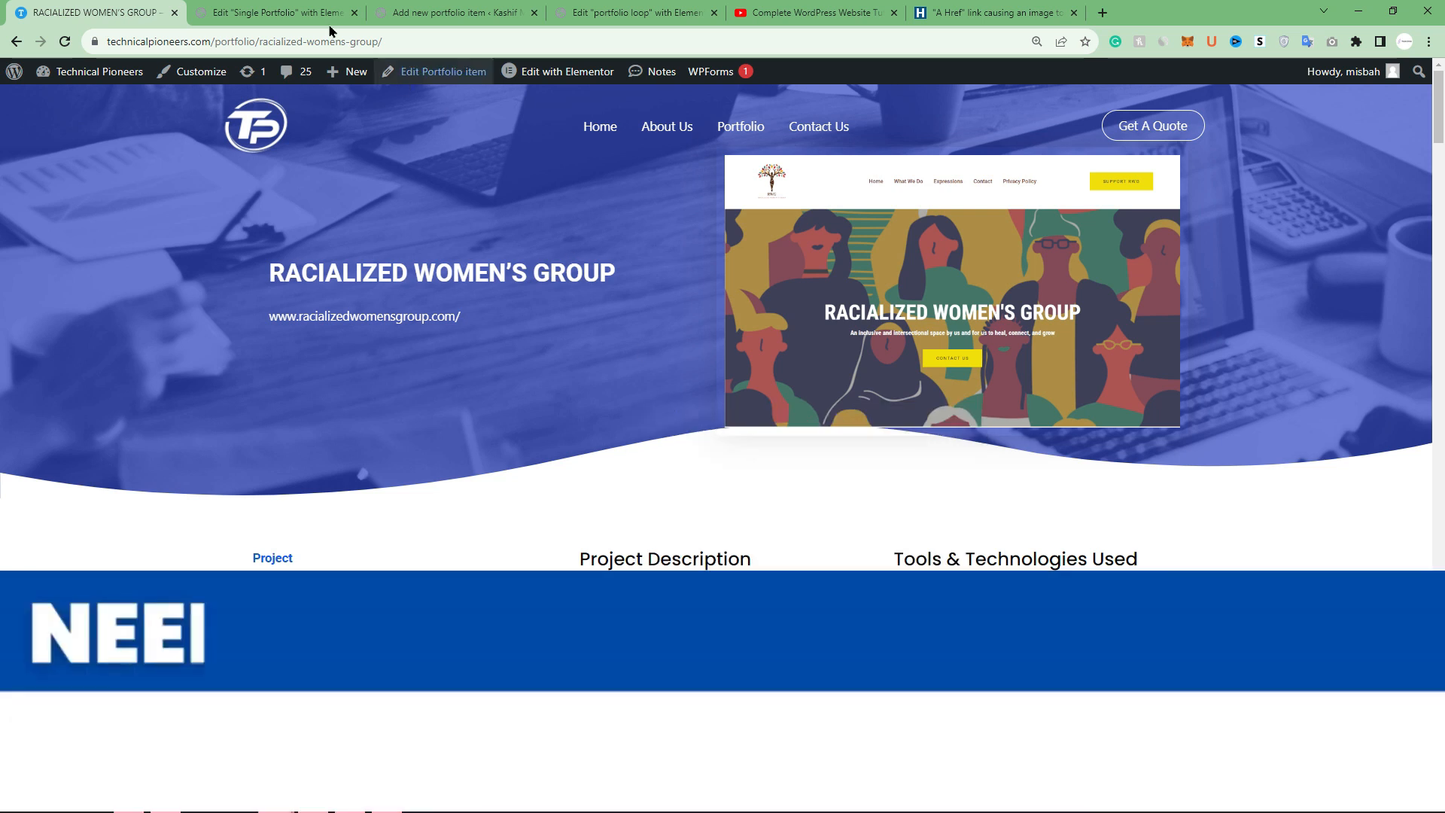
{"action": "left_click", "coordinate": [271, 12]}
{"action": "left_click", "coordinate": [451, 12]}
{"action": "left_click", "coordinate": [182, 457]}
{"action": "key", "text": "ctrl+v"}
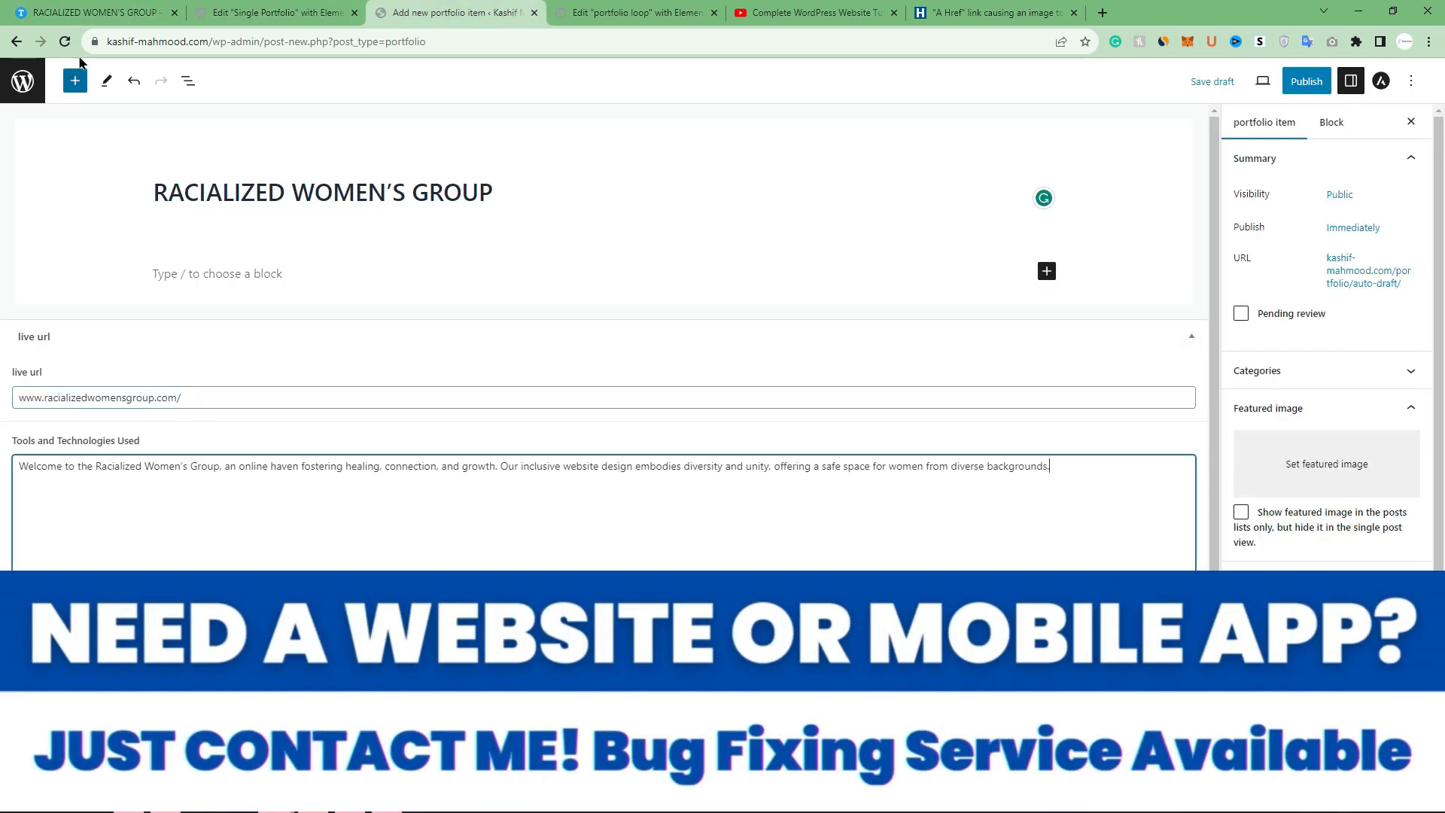
Try to undo the paste of the description in the Tools and Technologies Used field
{"action": "key", "text": "ctrl+z"}
{"action": "left_click", "coordinate": [208, 273]}
{"action": "left_click", "coordinate": [170, 501]}
{"action": "left_click", "coordinate": [230, 247]}
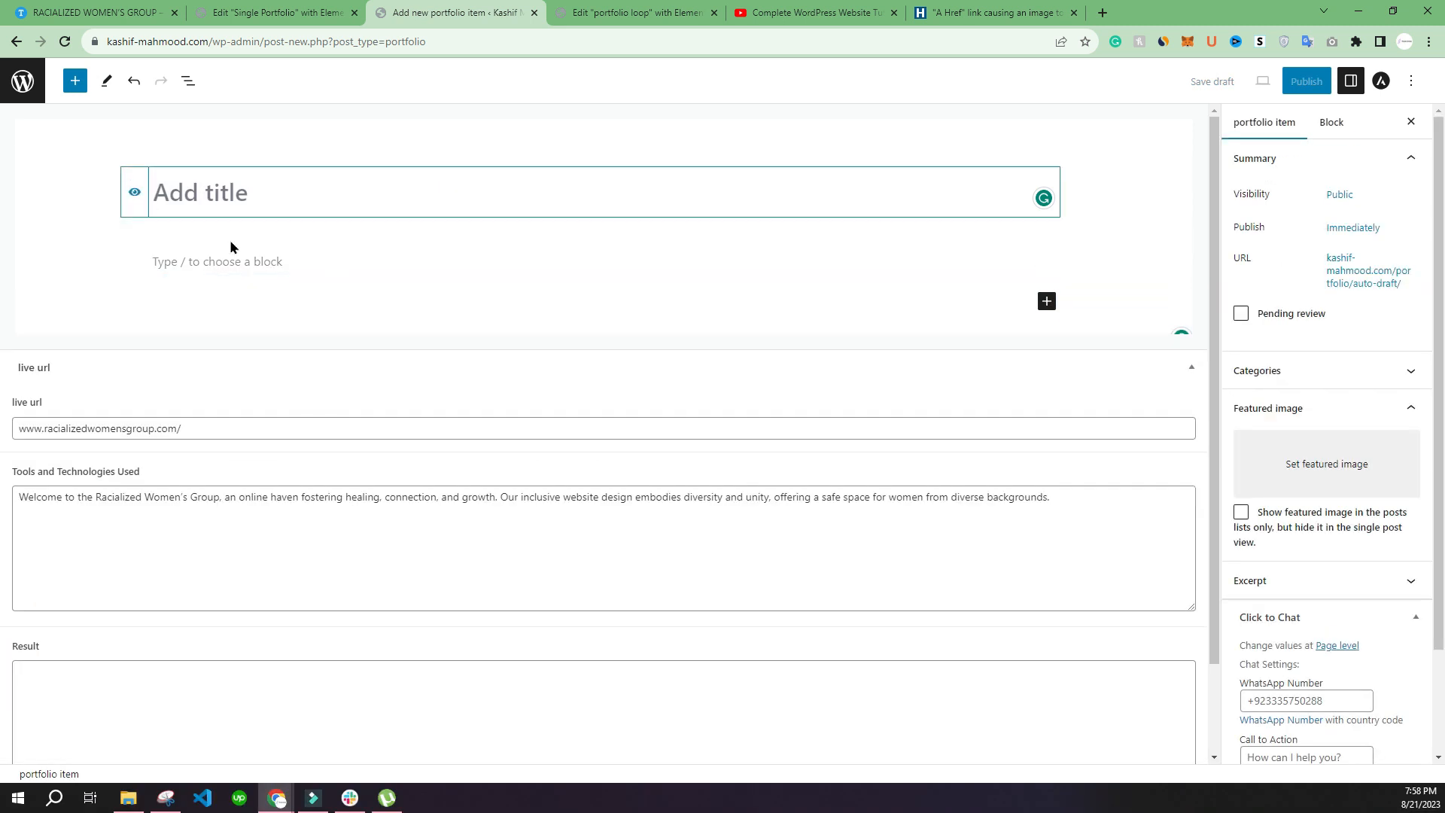
Cut the description out of the Tools and Technologies Used field and paste it into the item's body paragraph
{"action": "triple_click", "coordinate": [201, 500]}
{"action": "key", "text": "ctrl+x"}
{"action": "left_click", "coordinate": [241, 265]}
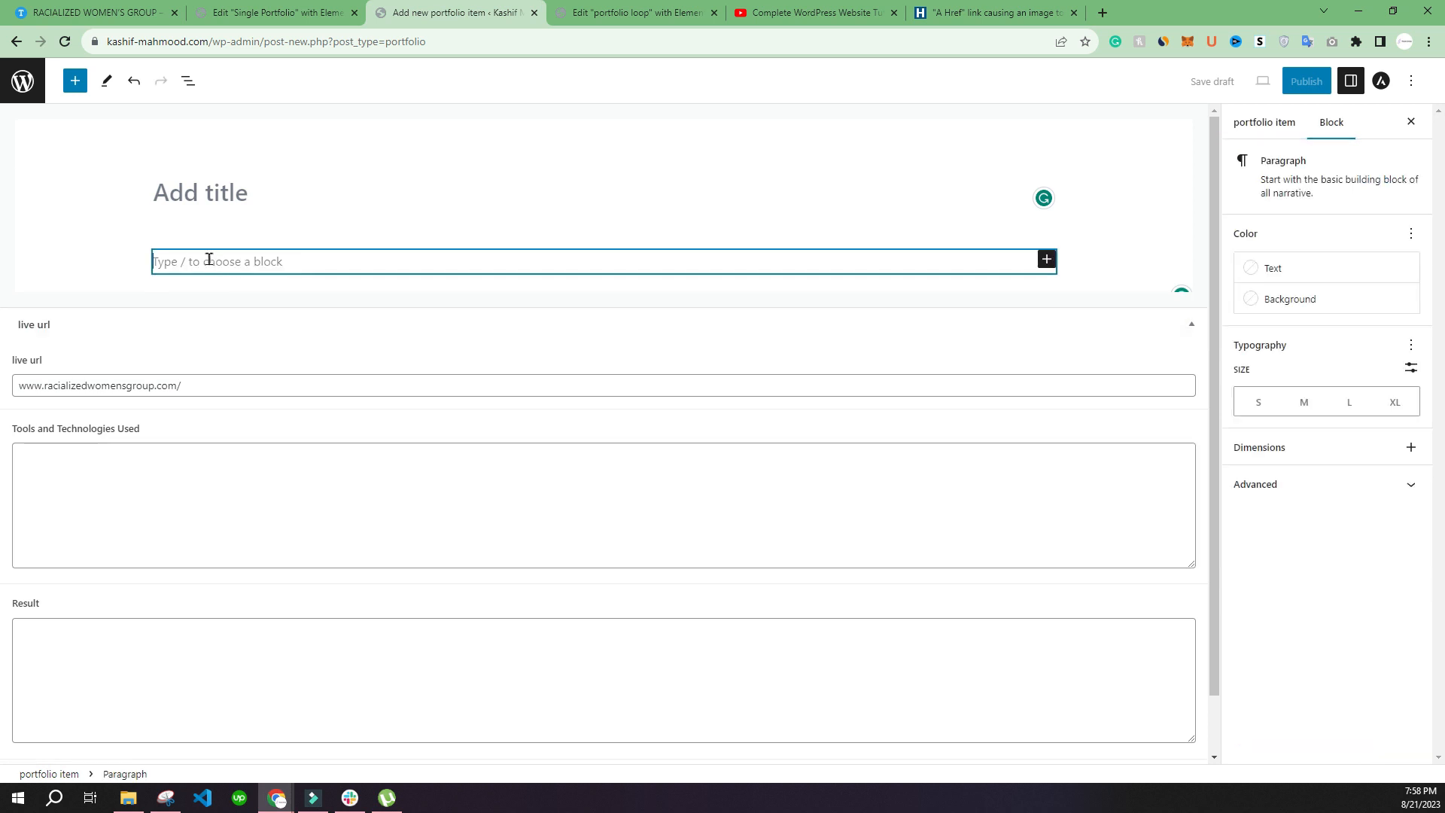
{"action": "right_click", "coordinate": [234, 259]}
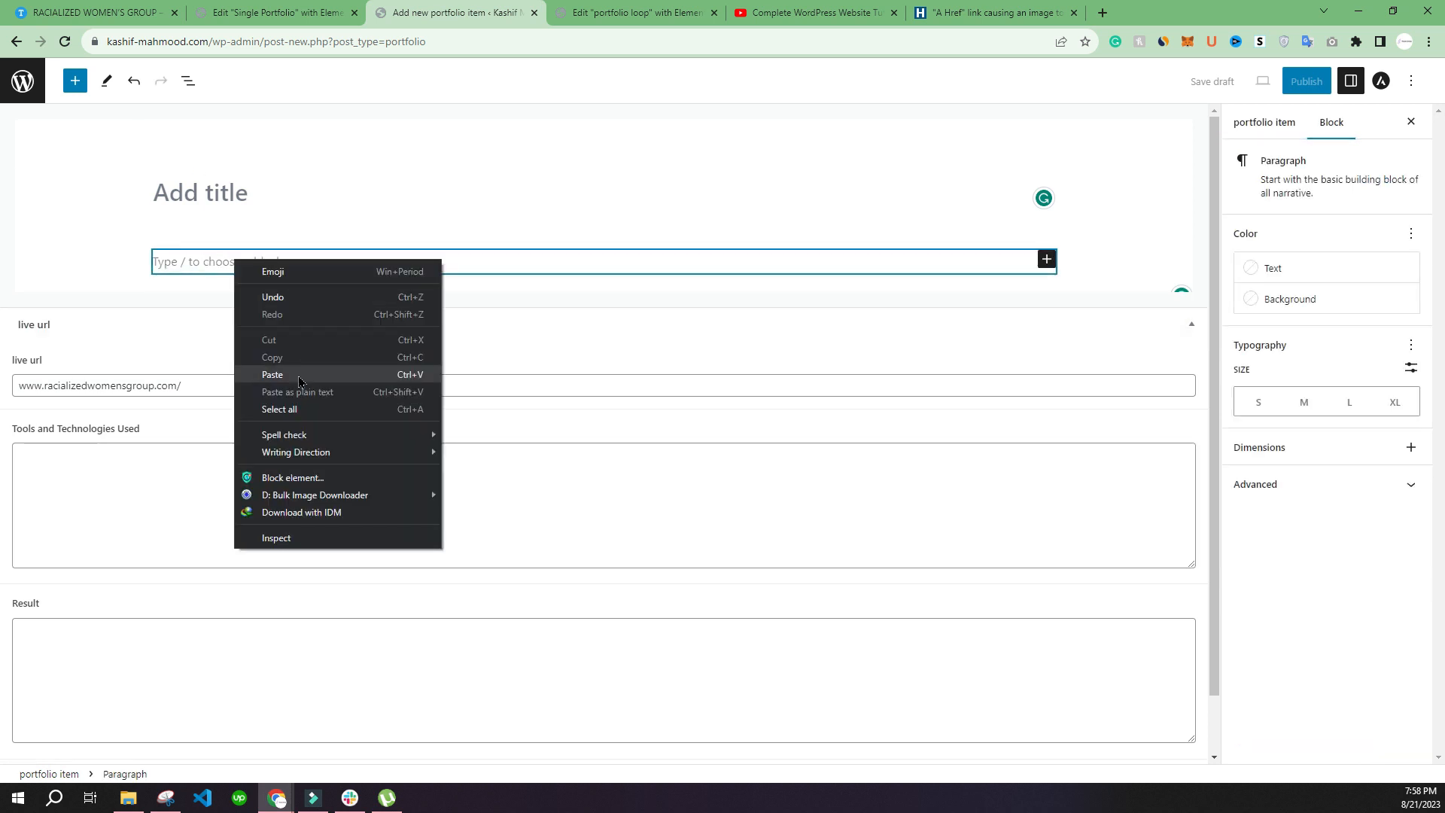
{"action": "left_click", "coordinate": [305, 378]}
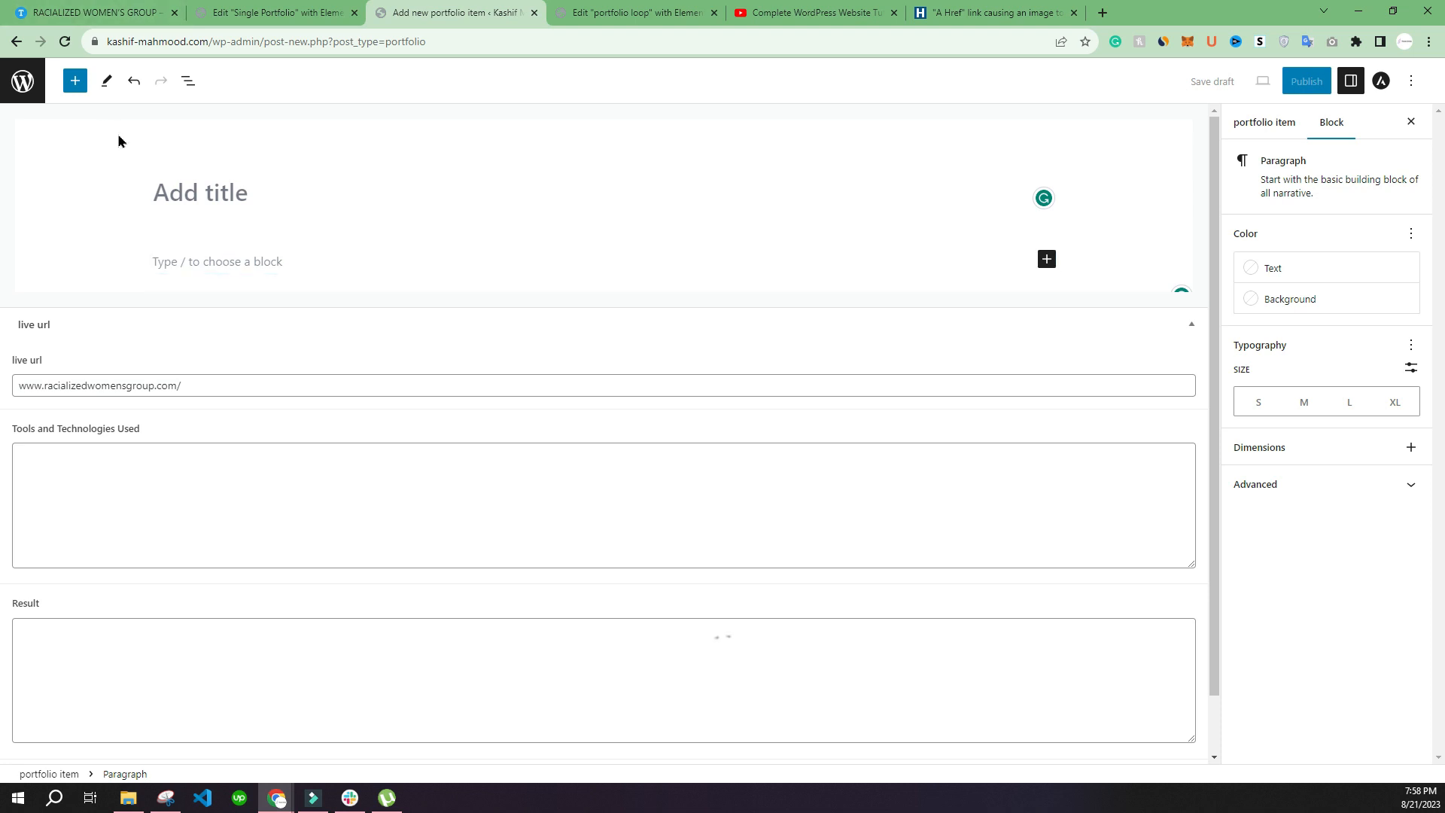
{"action": "key", "text": "super+v"}
{"action": "left_click", "coordinate": [211, 228]}
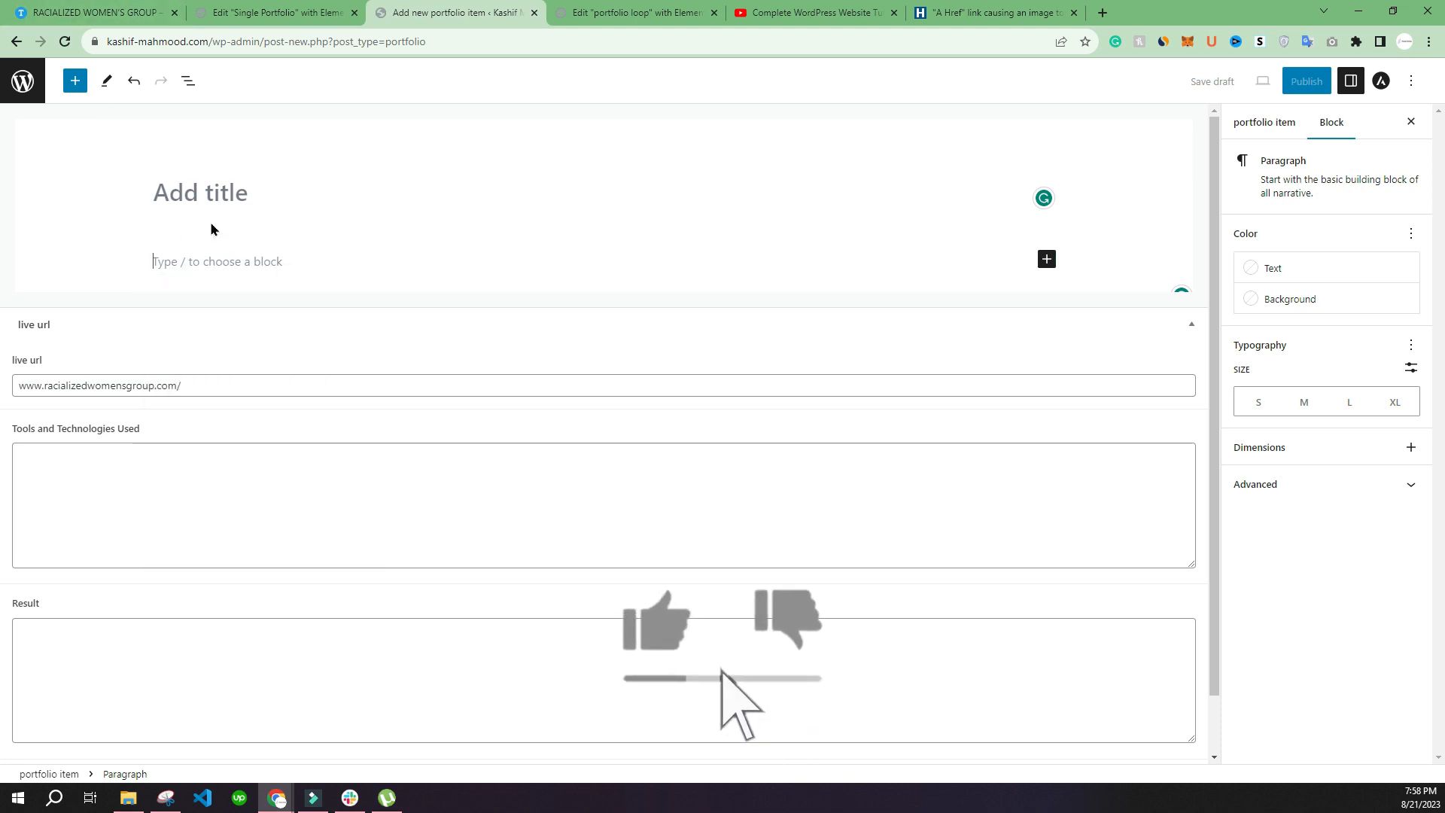
Enter the copied RACIALIZED WOMEN'S GROUP text again as the portfolio item's title
{"action": "left_click", "coordinate": [211, 193]}
{"action": "key", "text": "super+v"}
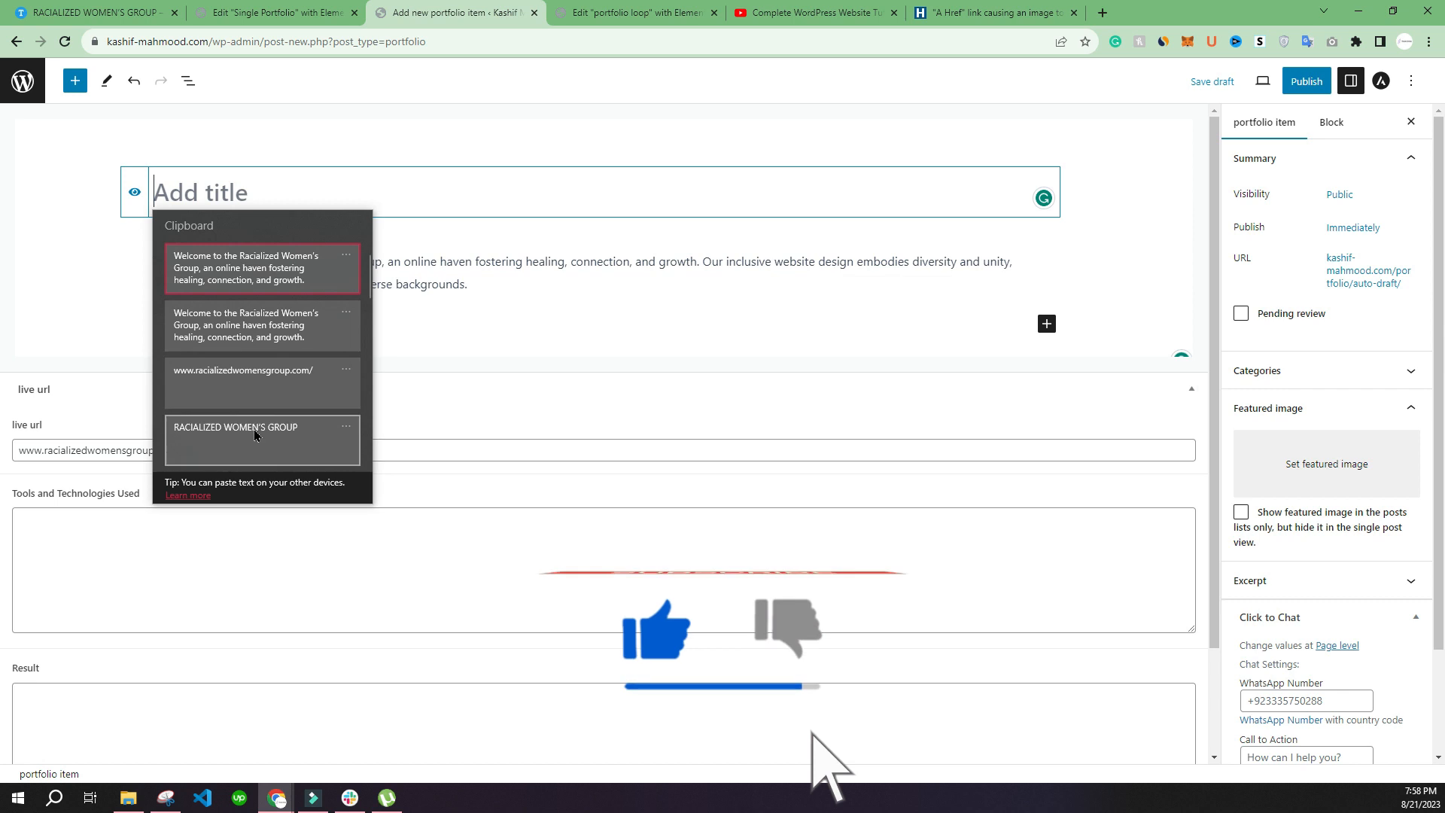
{"action": "left_click", "coordinate": [254, 434]}
Copy "WORDPRESS, ELEMENTOR" from the reference page into the Tools and Technologies Used field
{"action": "scroll", "coordinate": [115, 332], "scroll_direction": "down", "scroll_amount": 2}
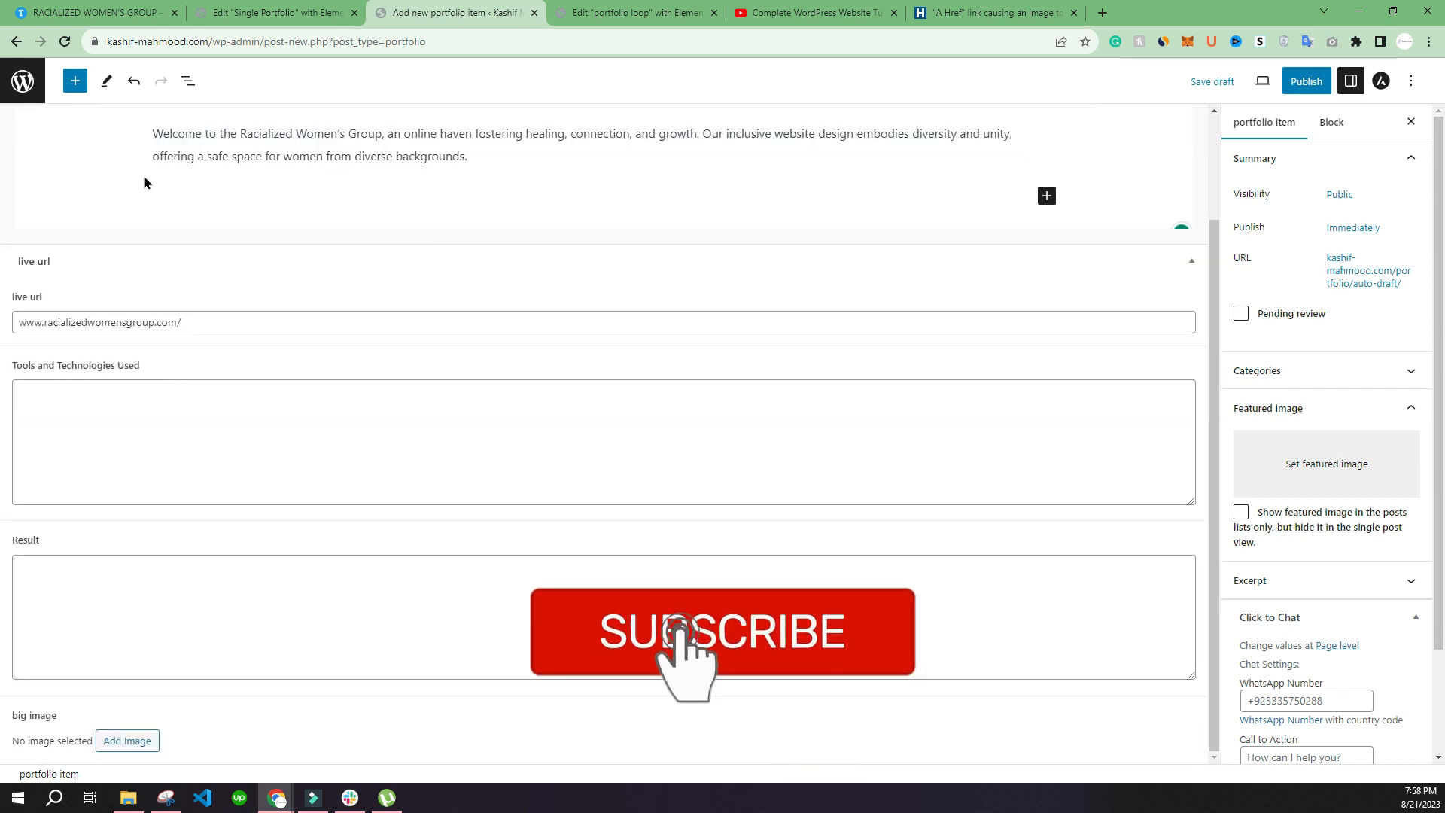
{"action": "left_click", "coordinate": [103, 11]}
{"action": "scroll", "coordinate": [895, 316], "scroll_direction": "down", "scroll_amount": 4}
{"action": "left_click_drag", "start_coordinate": [895, 297], "coordinate": [1039, 298]}
{"action": "right_click", "coordinate": [1037, 298]}
{"action": "left_click", "coordinate": [1069, 312]}
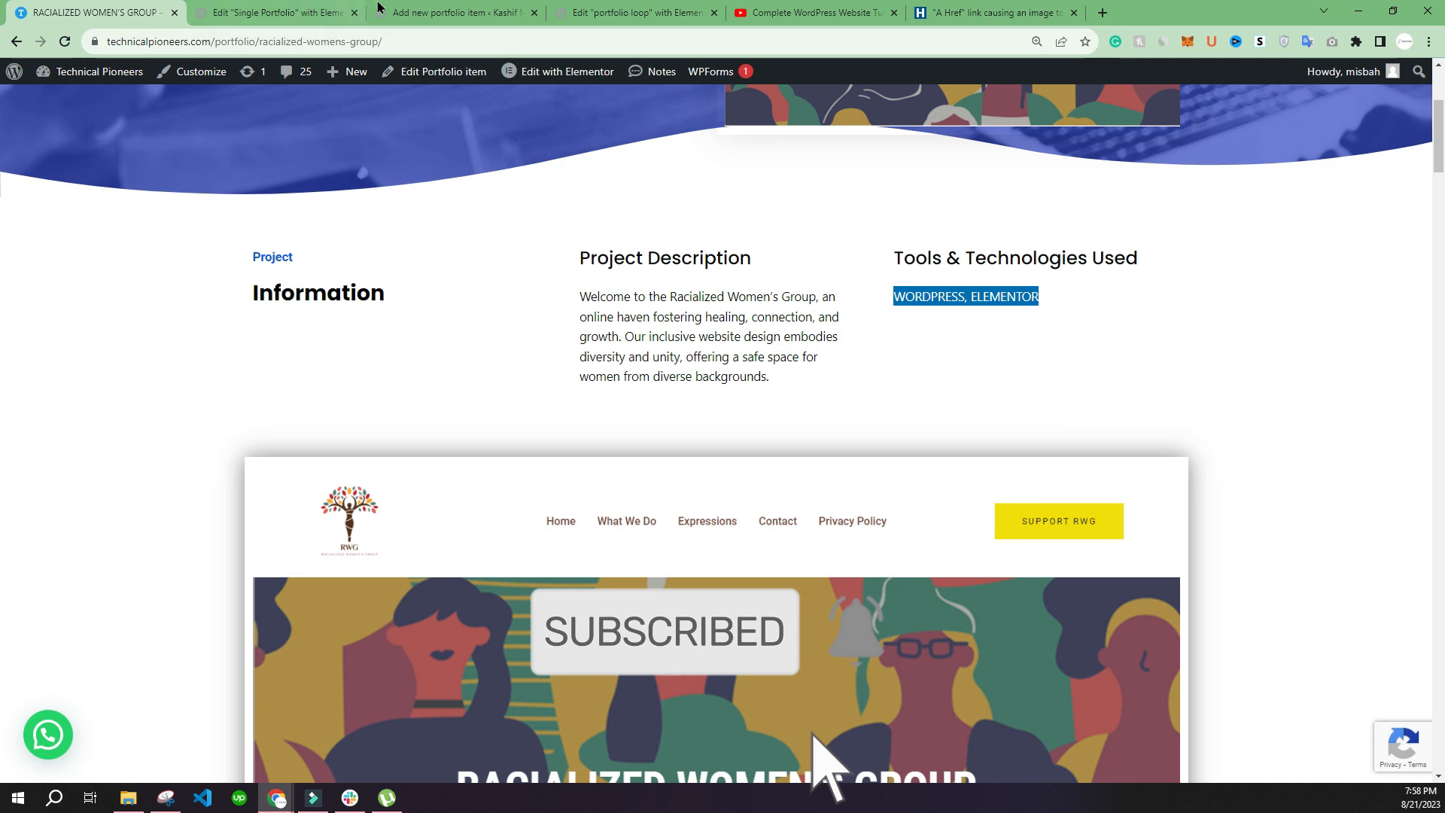
{"action": "left_click", "coordinate": [449, 7]}
{"action": "left_click", "coordinate": [181, 433]}
{"action": "key", "text": "super+v"}
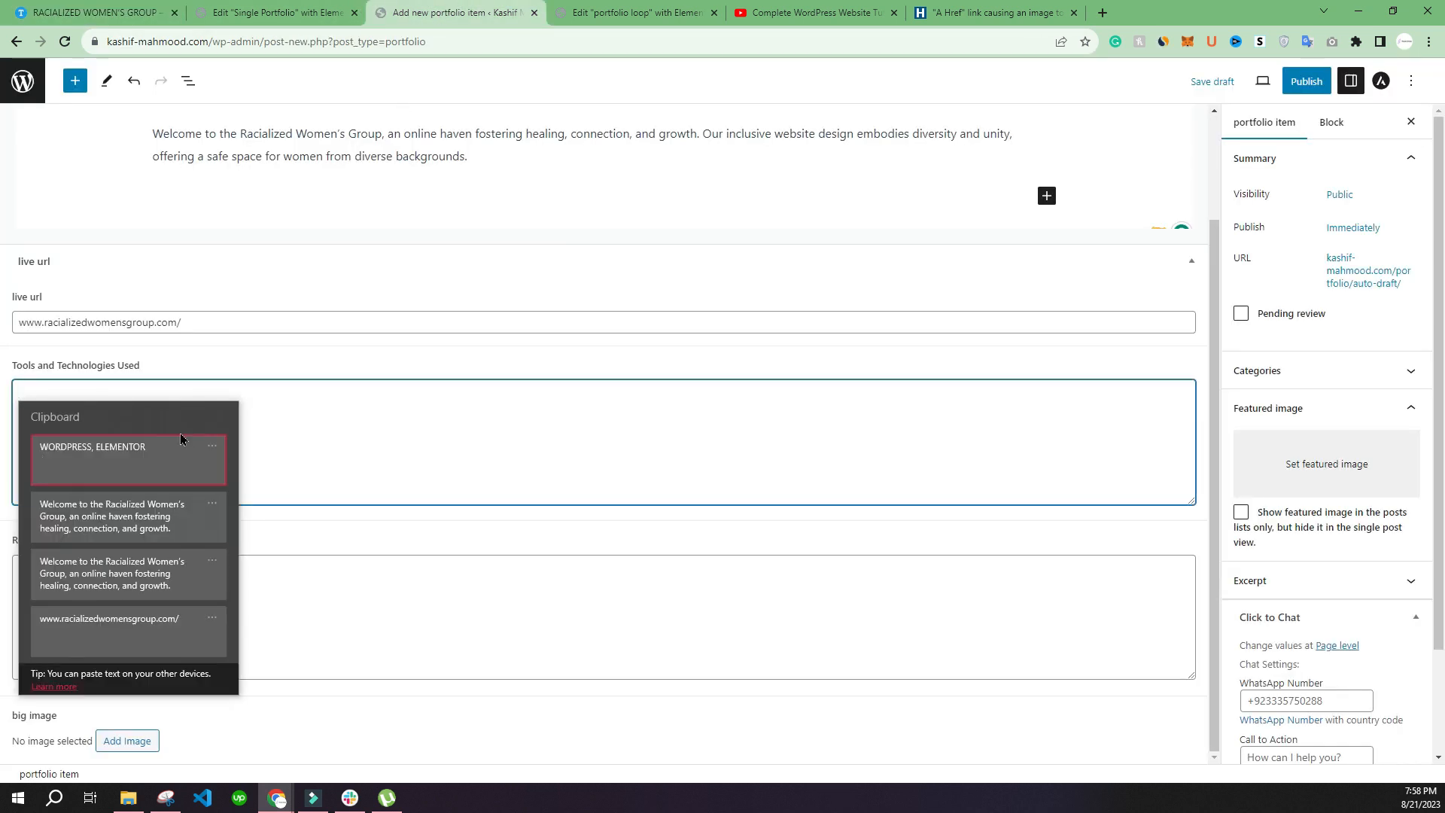
{"action": "left_click", "coordinate": [96, 462]}
{"action": "left_click", "coordinate": [105, 13]}
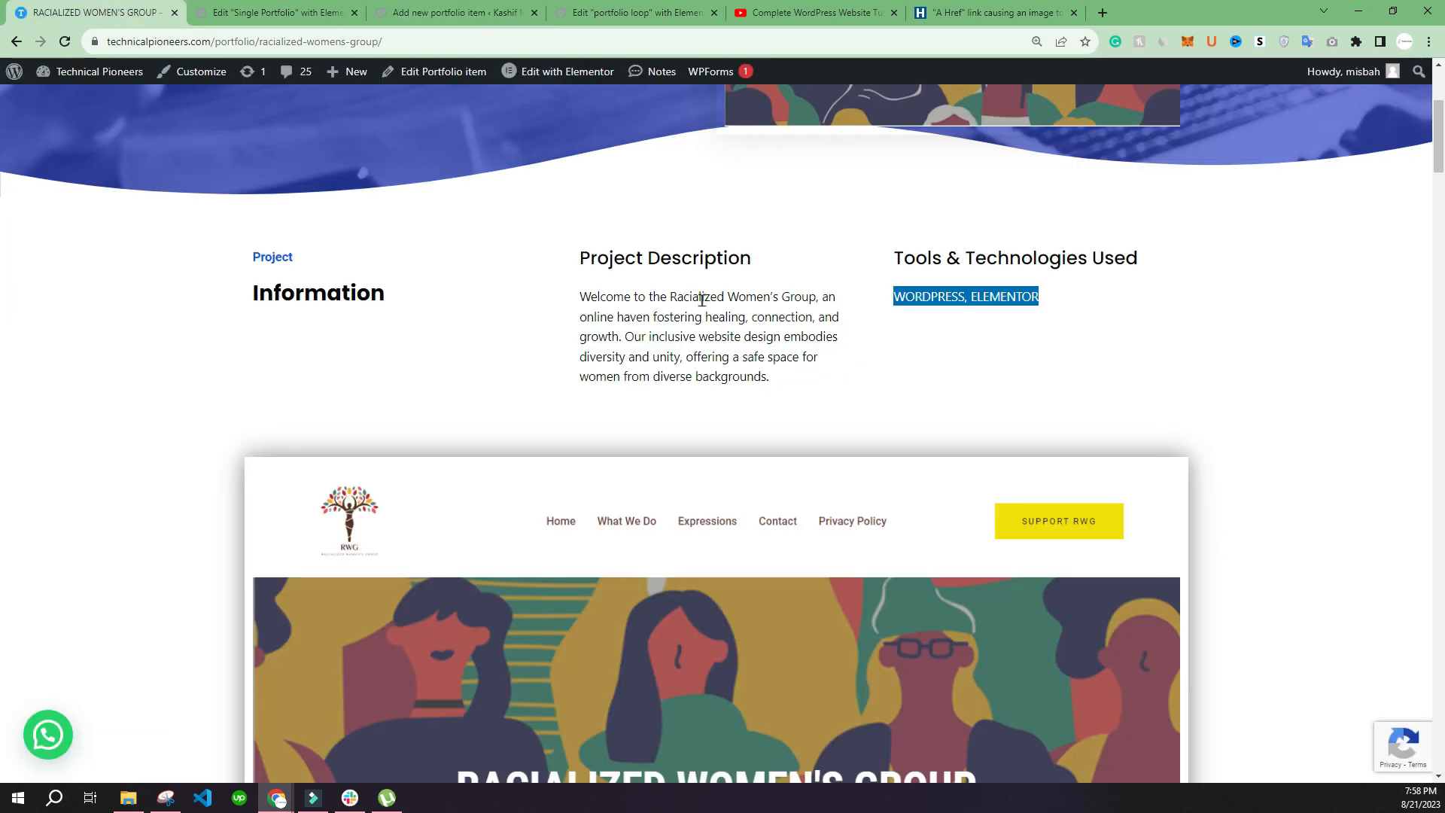
{"action": "scroll", "coordinate": [436, 336], "scroll_direction": "down", "scroll_amount": 15}
{"action": "scroll", "coordinate": [436, 336], "scroll_direction": "down", "scroll_amount": 10}
{"action": "right_click", "coordinate": [384, 403]}
{"action": "left_click", "coordinate": [598, 472]}
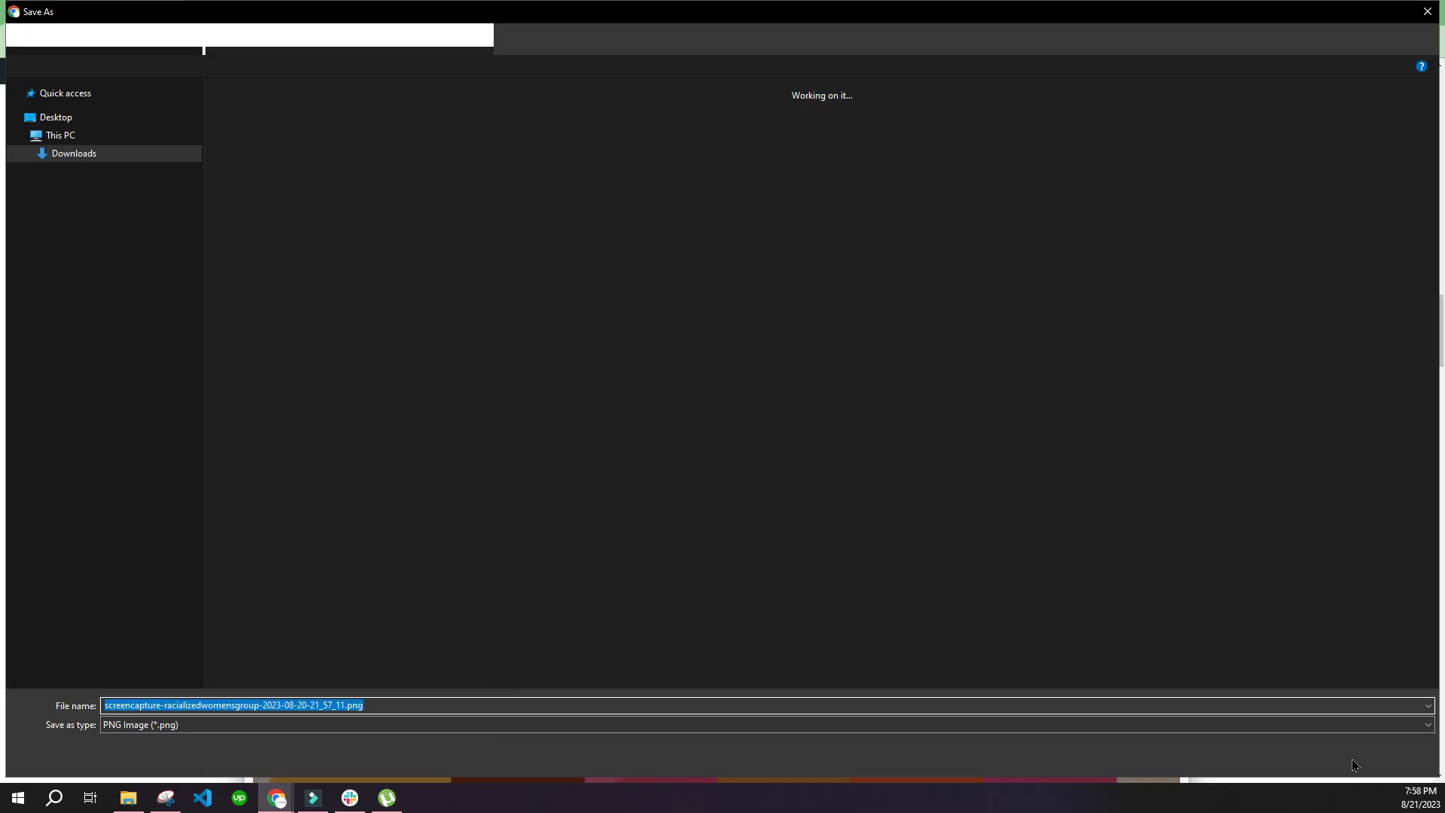
{"action": "left_click", "coordinate": [1346, 760]}
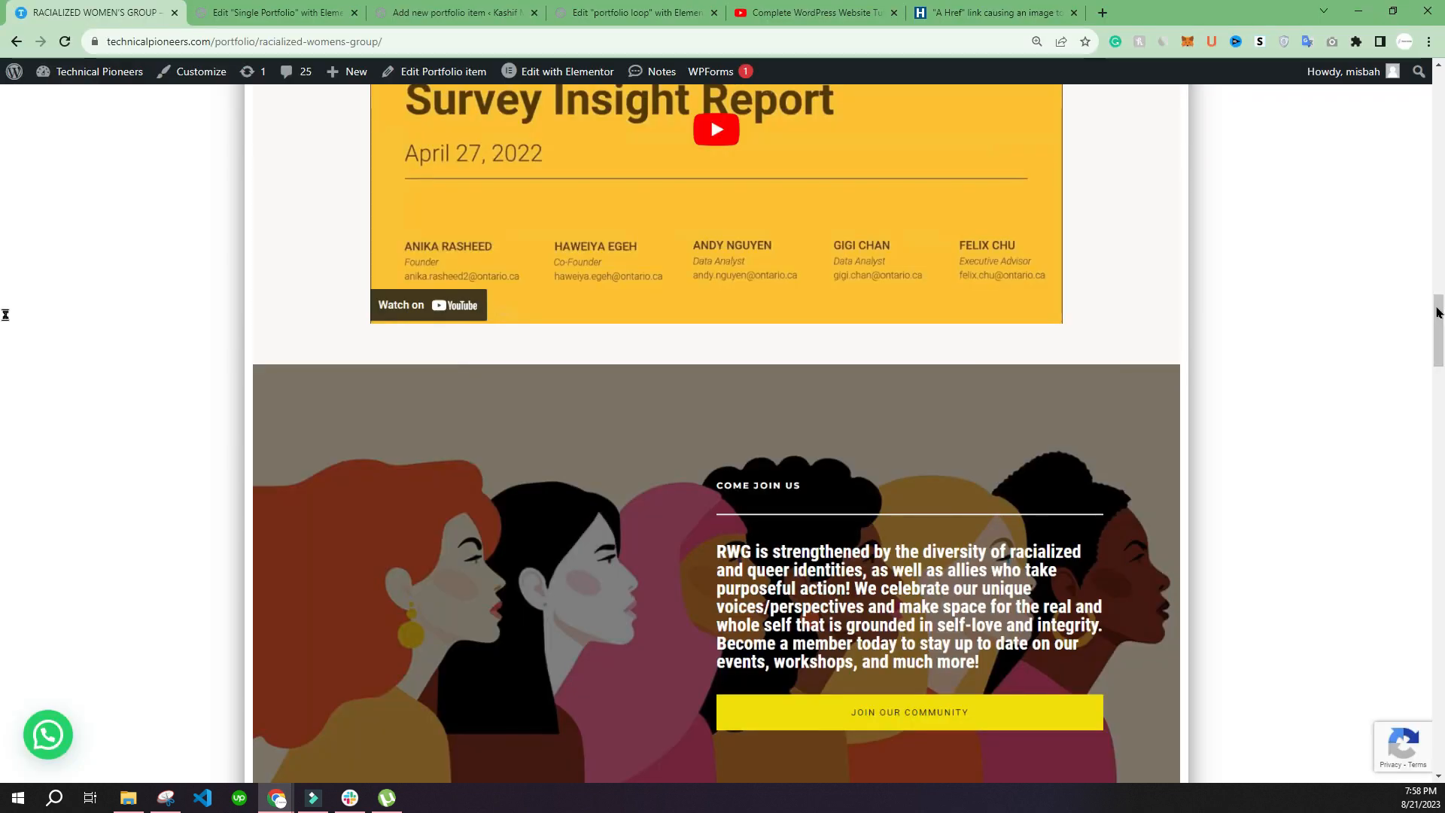
Copy the project Result paragraph from the reference page into the item's Result field
{"action": "left_click_drag", "start_coordinate": [1439, 332], "coordinate": [1433, 574]}
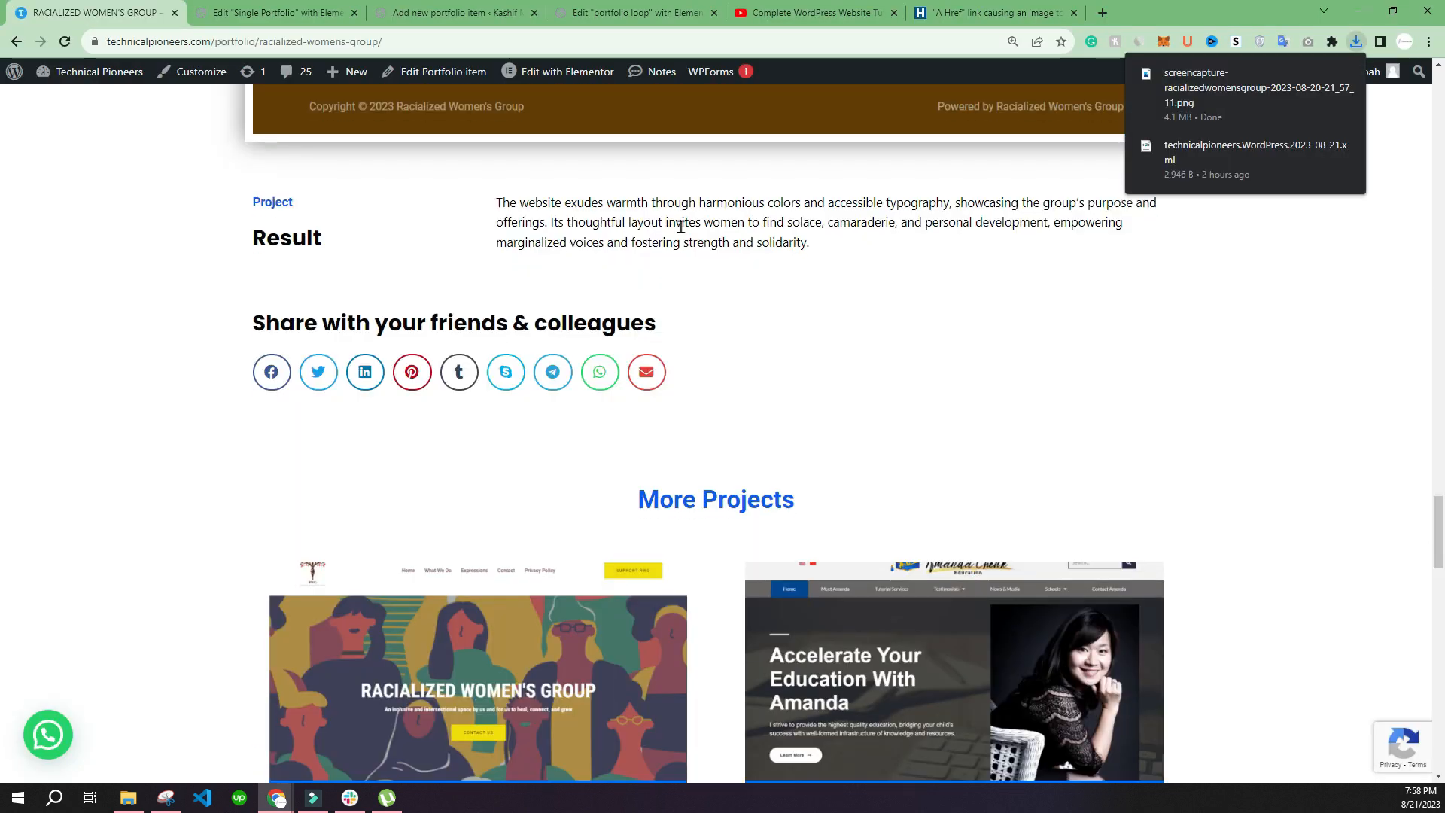
{"action": "left_click_drag", "start_coordinate": [499, 201], "coordinate": [882, 256]}
{"action": "right_click", "coordinate": [702, 202]}
{"action": "left_click", "coordinate": [726, 212]}
{"action": "left_click", "coordinate": [257, 7]}
{"action": "left_click", "coordinate": [422, 12]}
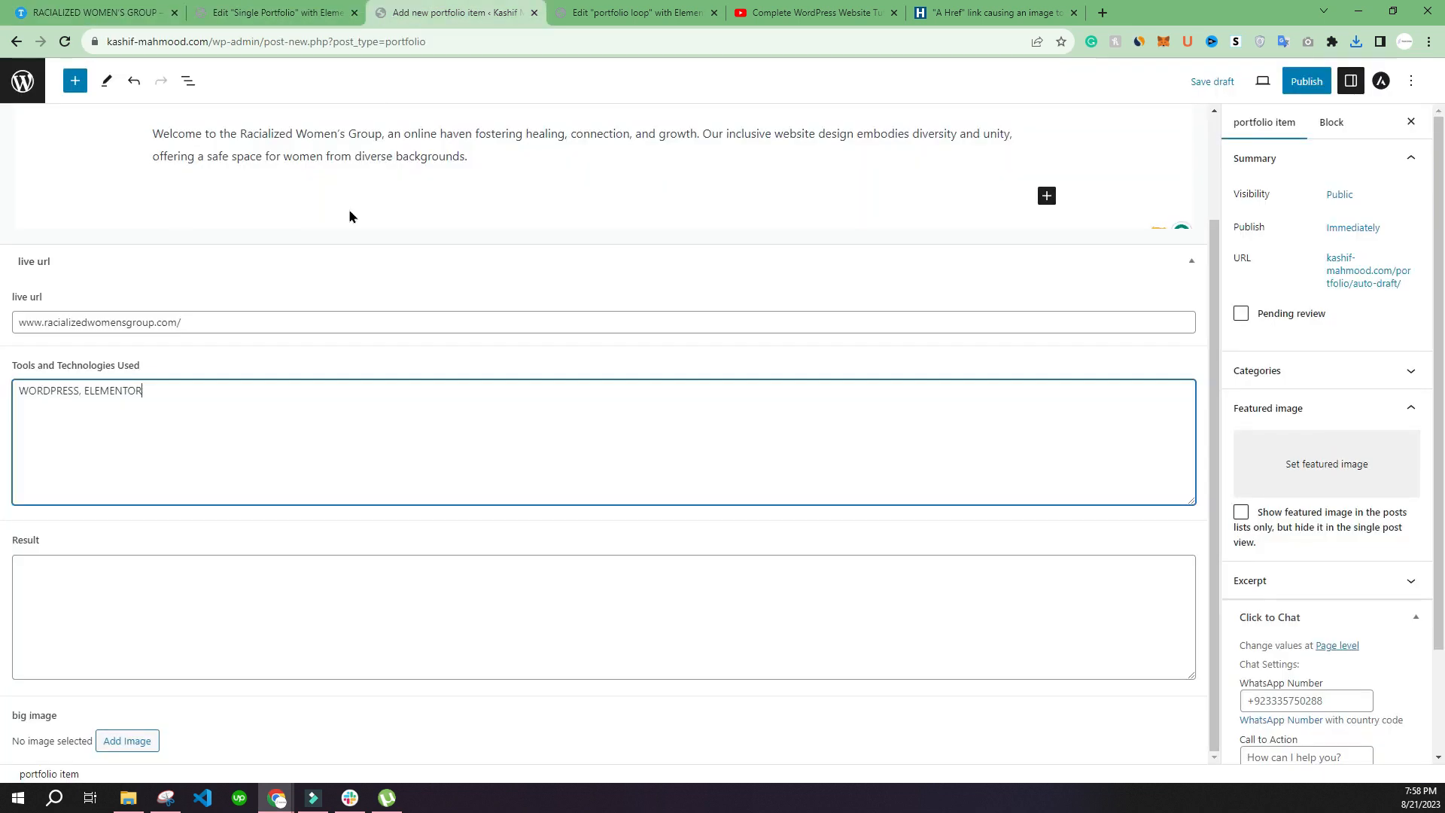
{"action": "left_click", "coordinate": [183, 613]}
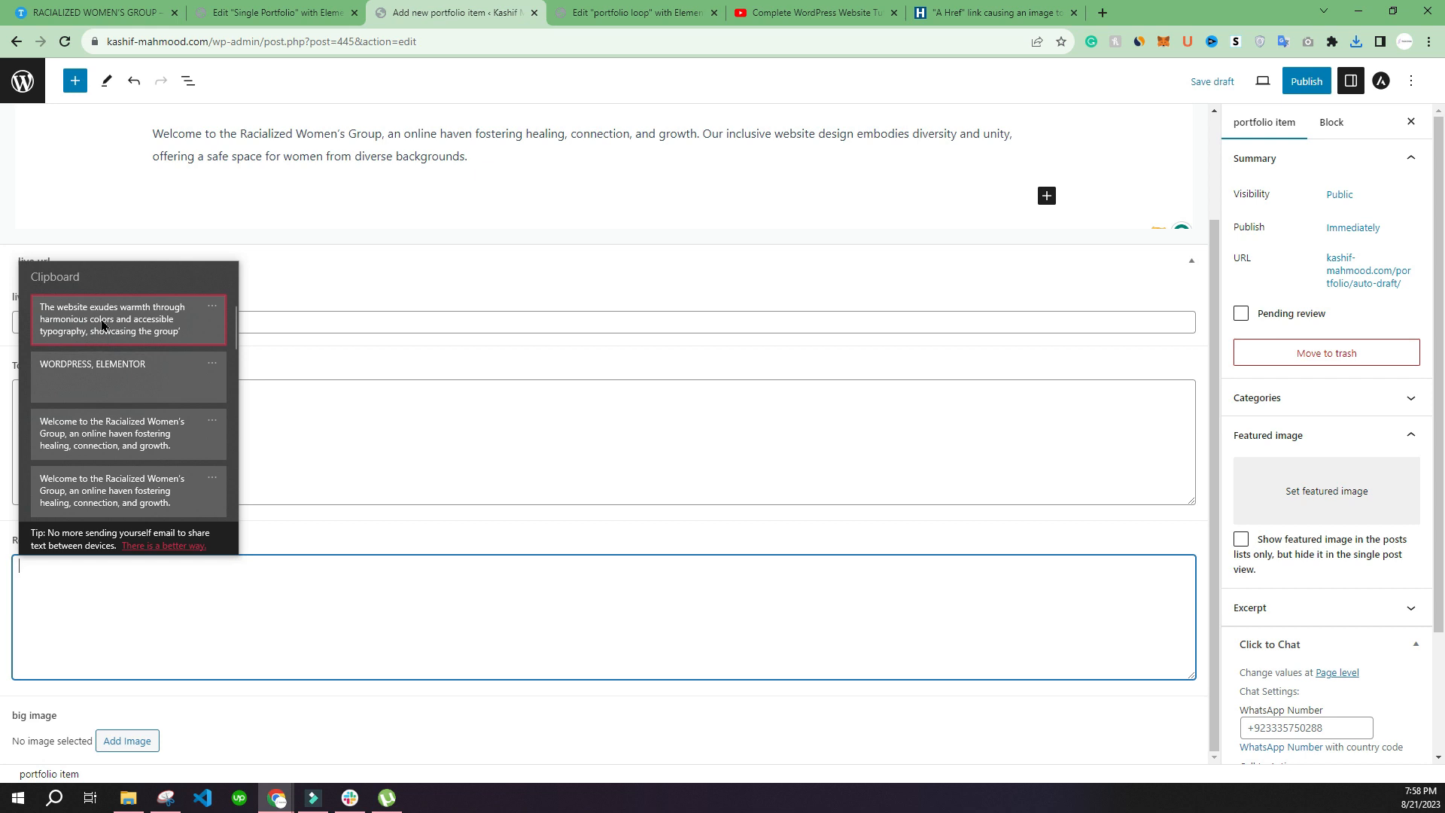
{"action": "left_click", "coordinate": [106, 325]}
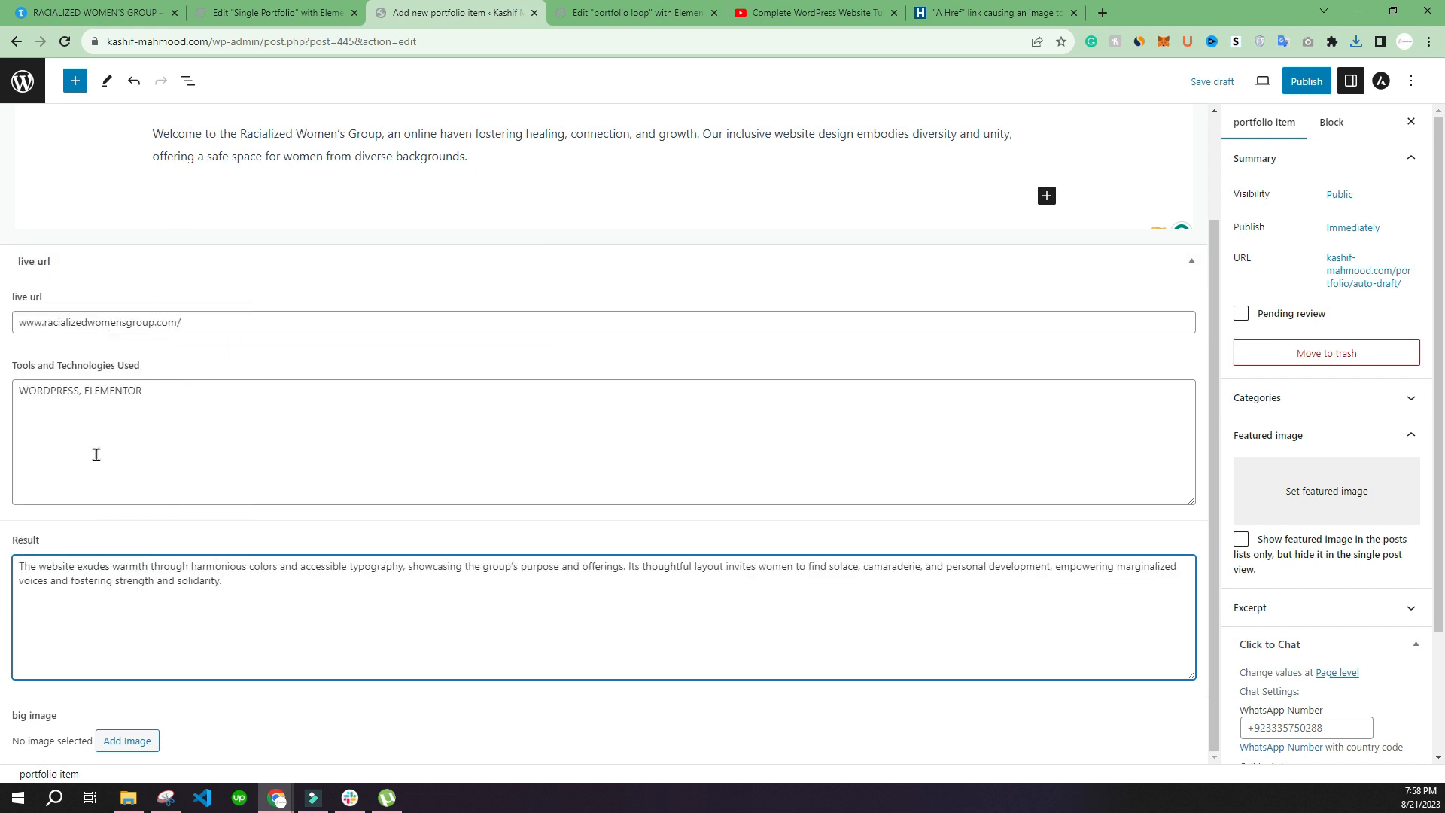
{"action": "left_click", "coordinate": [129, 739]}
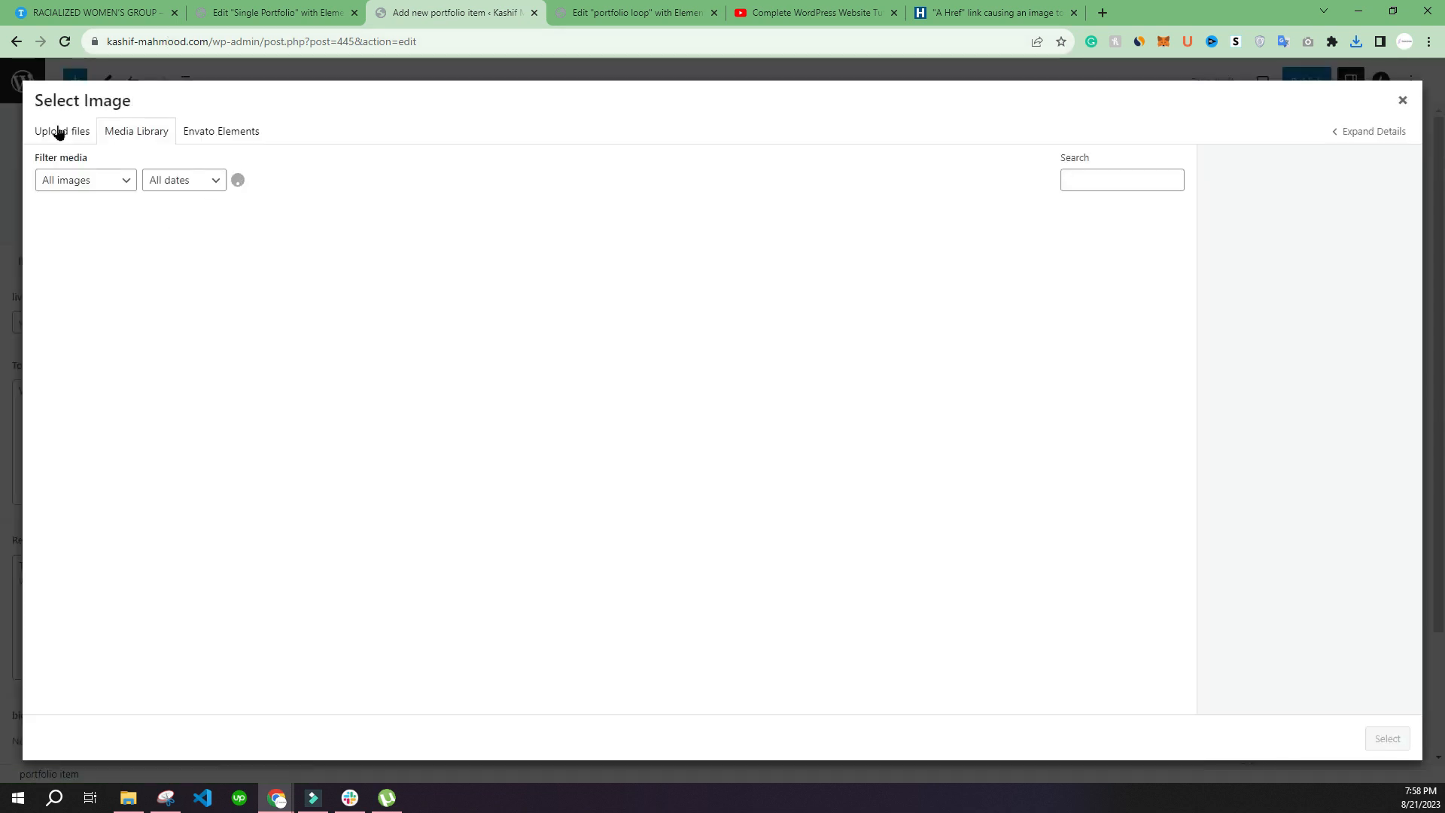
{"action": "left_click", "coordinate": [58, 132]}
{"action": "left_click", "coordinate": [722, 397]}
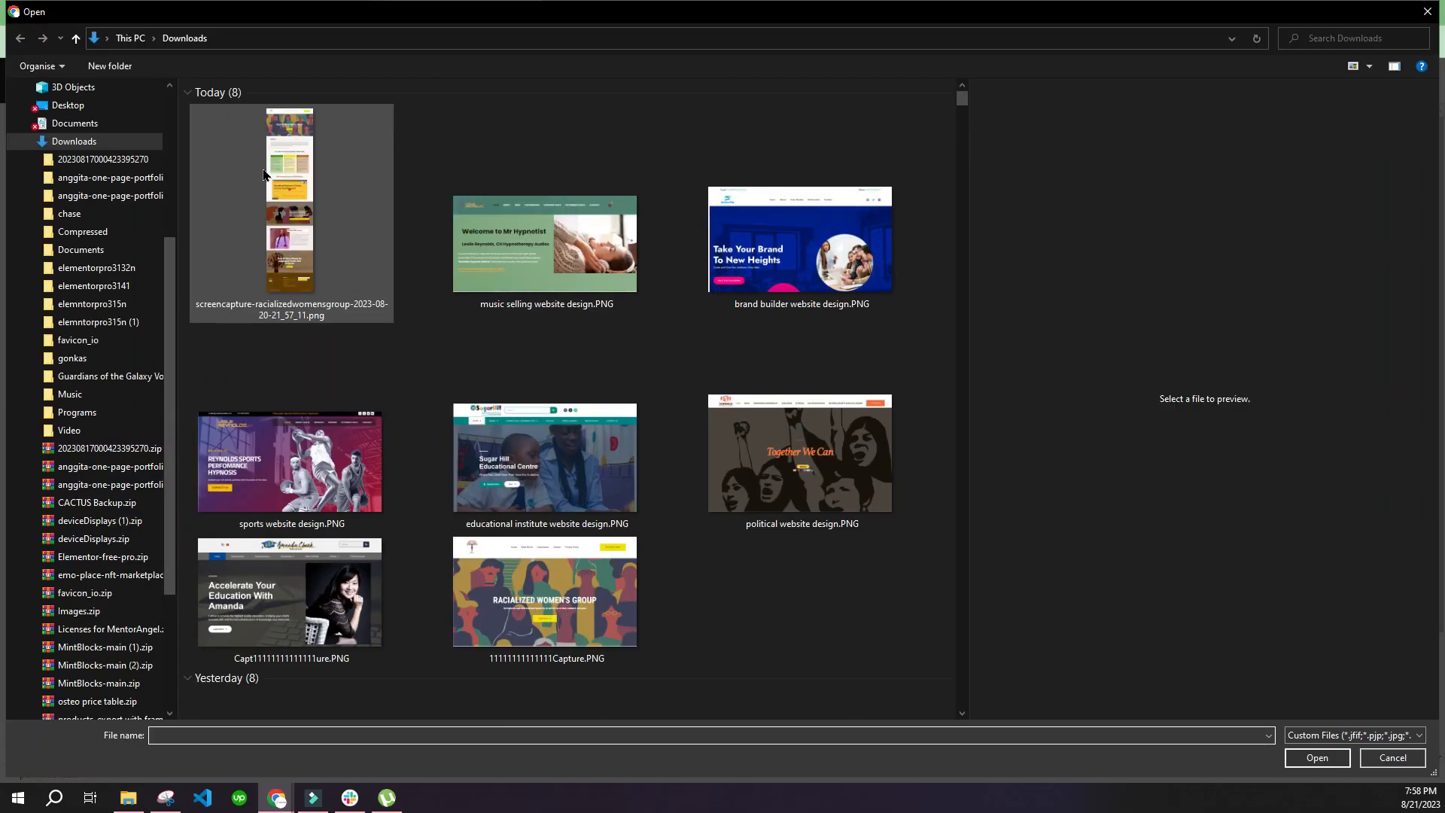
{"action": "left_click", "coordinate": [277, 211]}
{"action": "key", "text": "Return"}
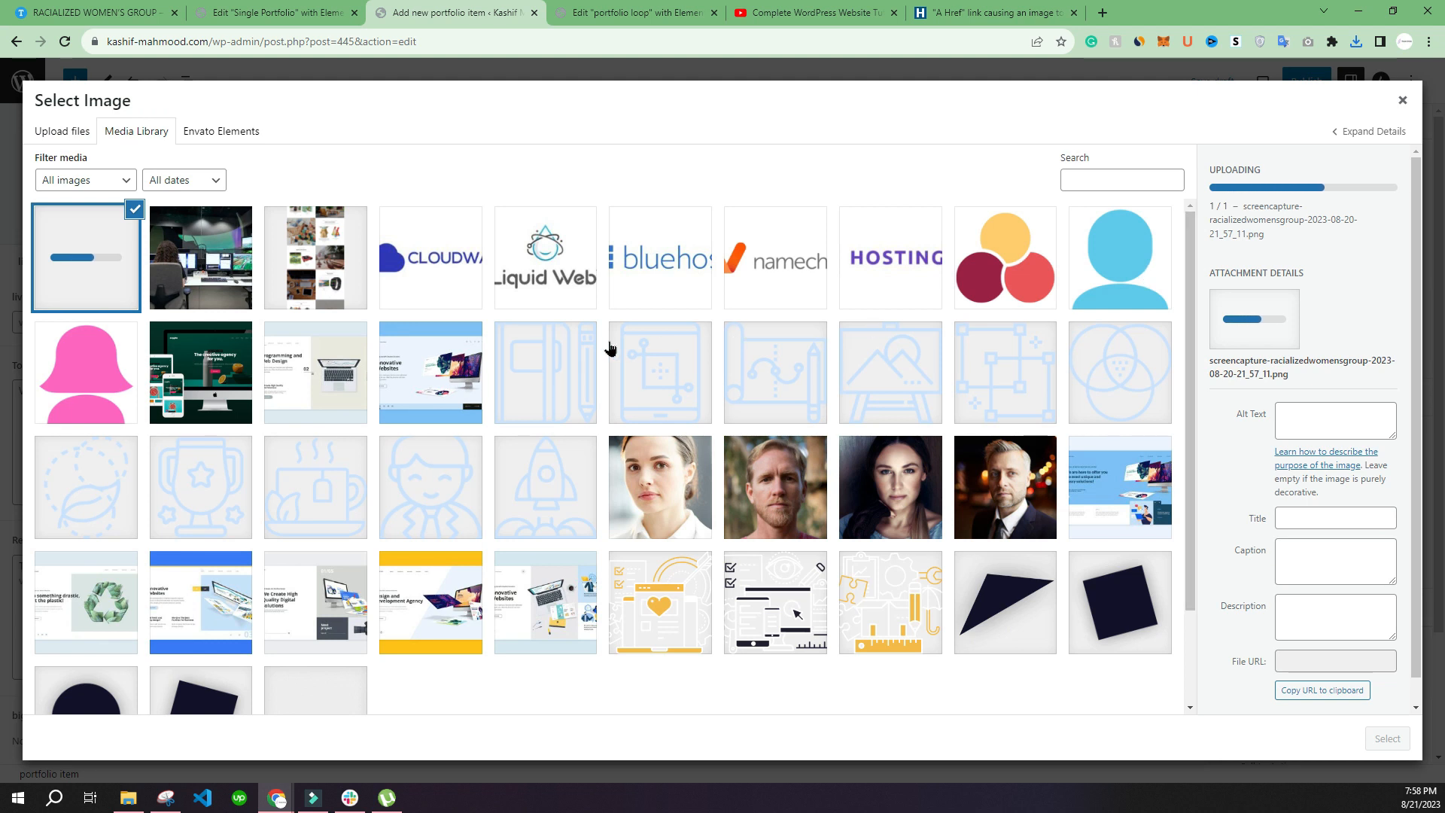
{"action": "left_click", "coordinate": [1387, 740]}
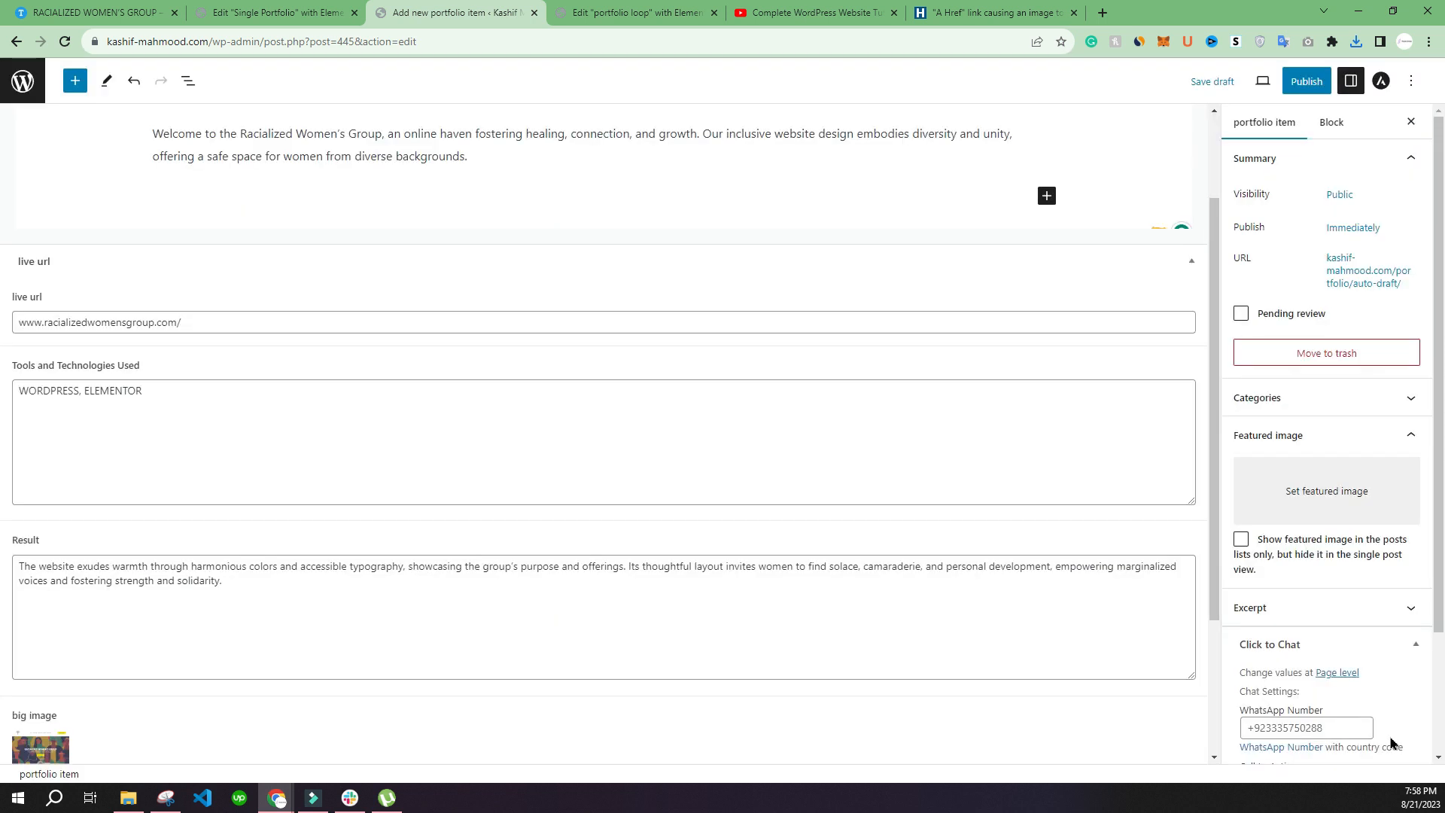
{"action": "left_click", "coordinate": [1294, 501]}
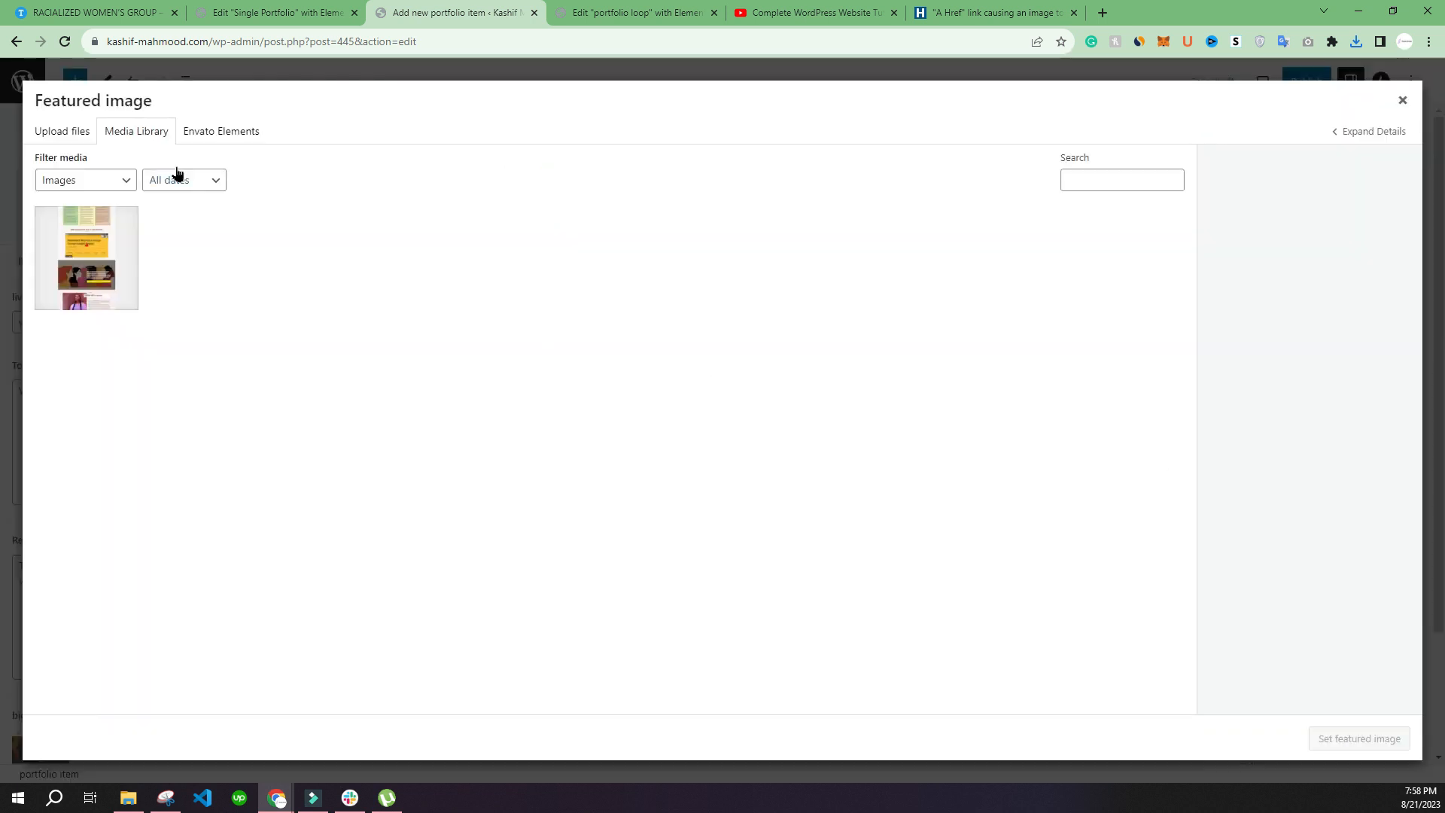
{"action": "left_click", "coordinate": [62, 131]}
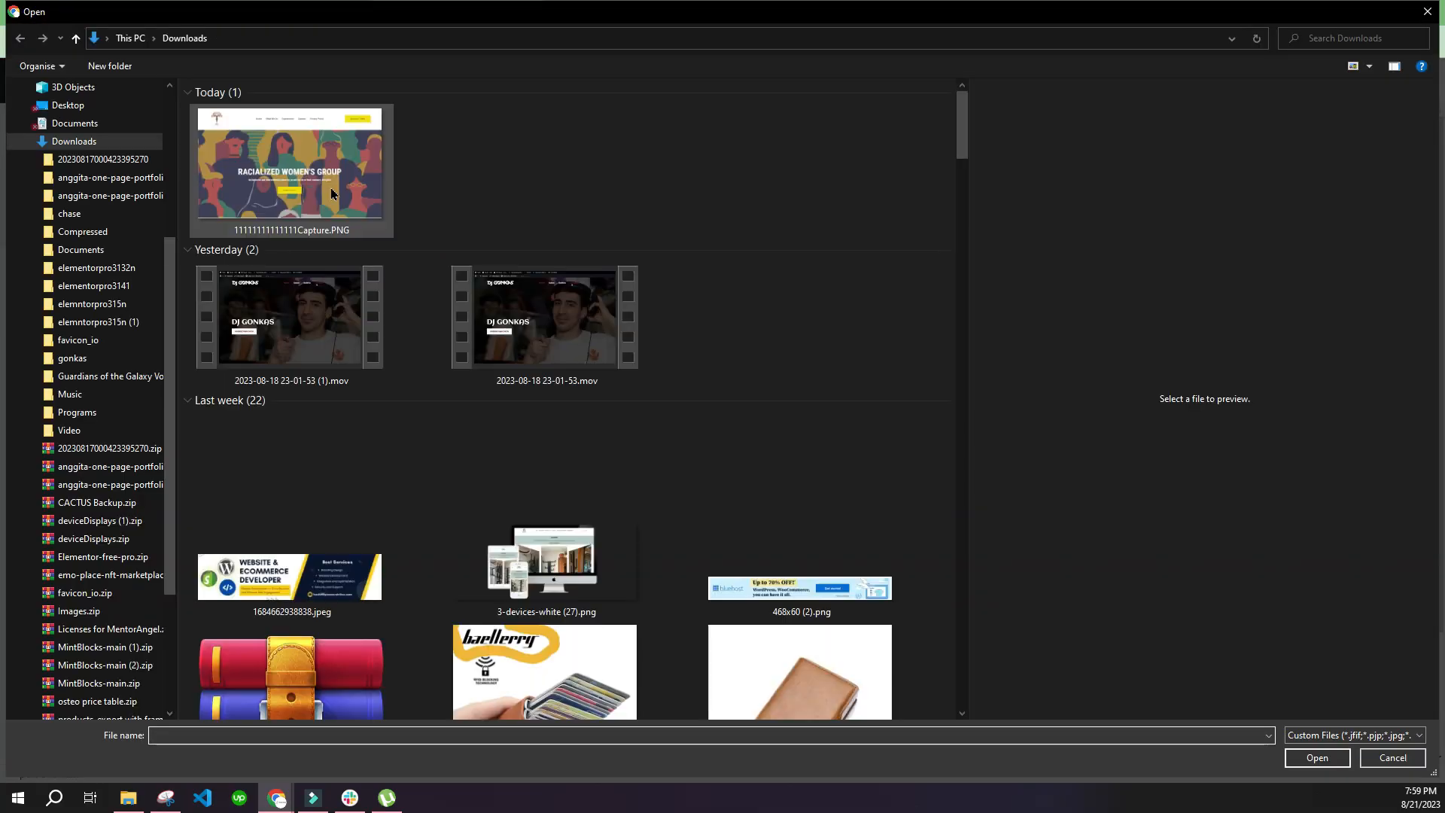
{"action": "double_click", "coordinate": [329, 187]}
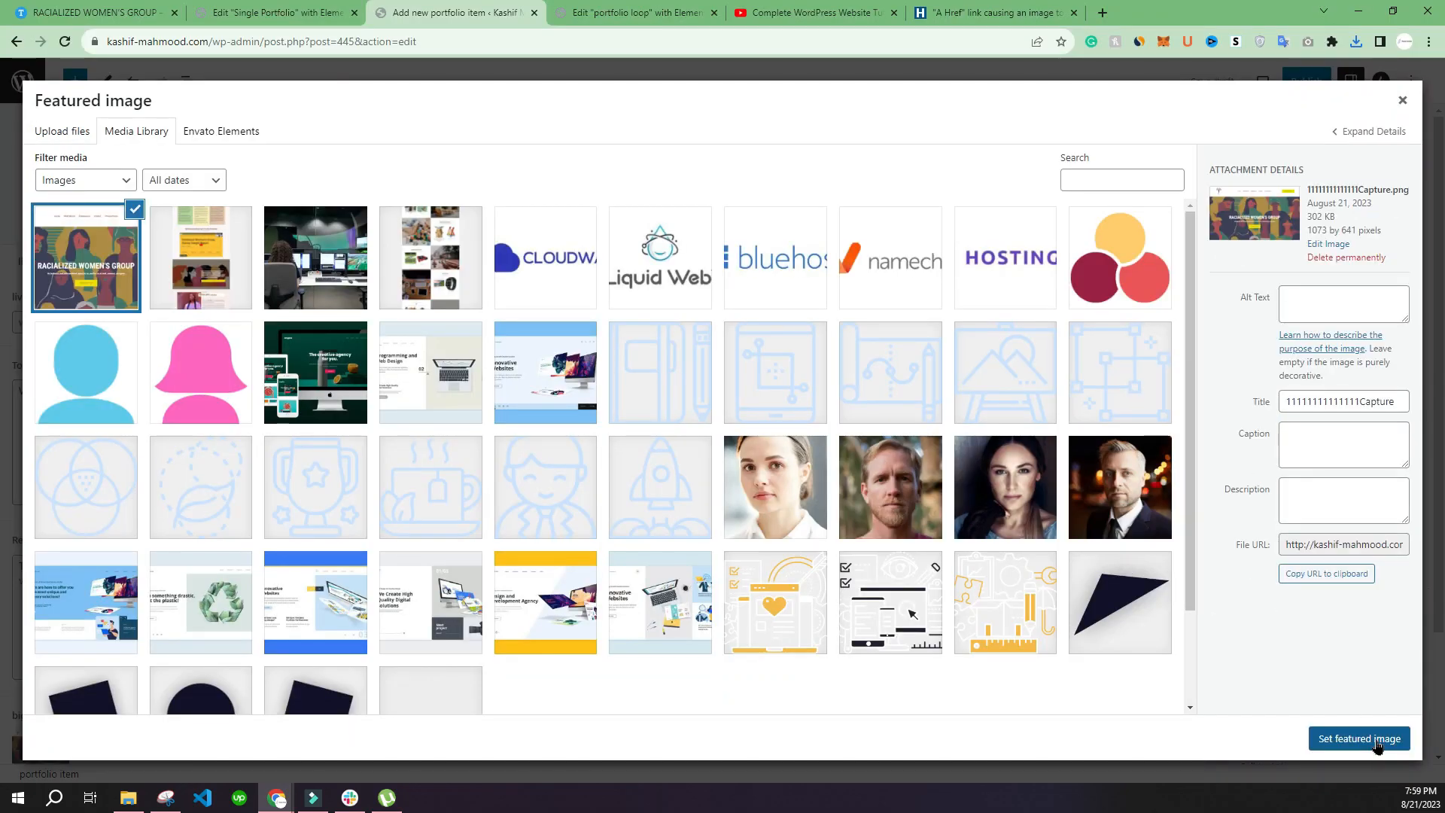
{"action": "left_click", "coordinate": [1358, 739]}
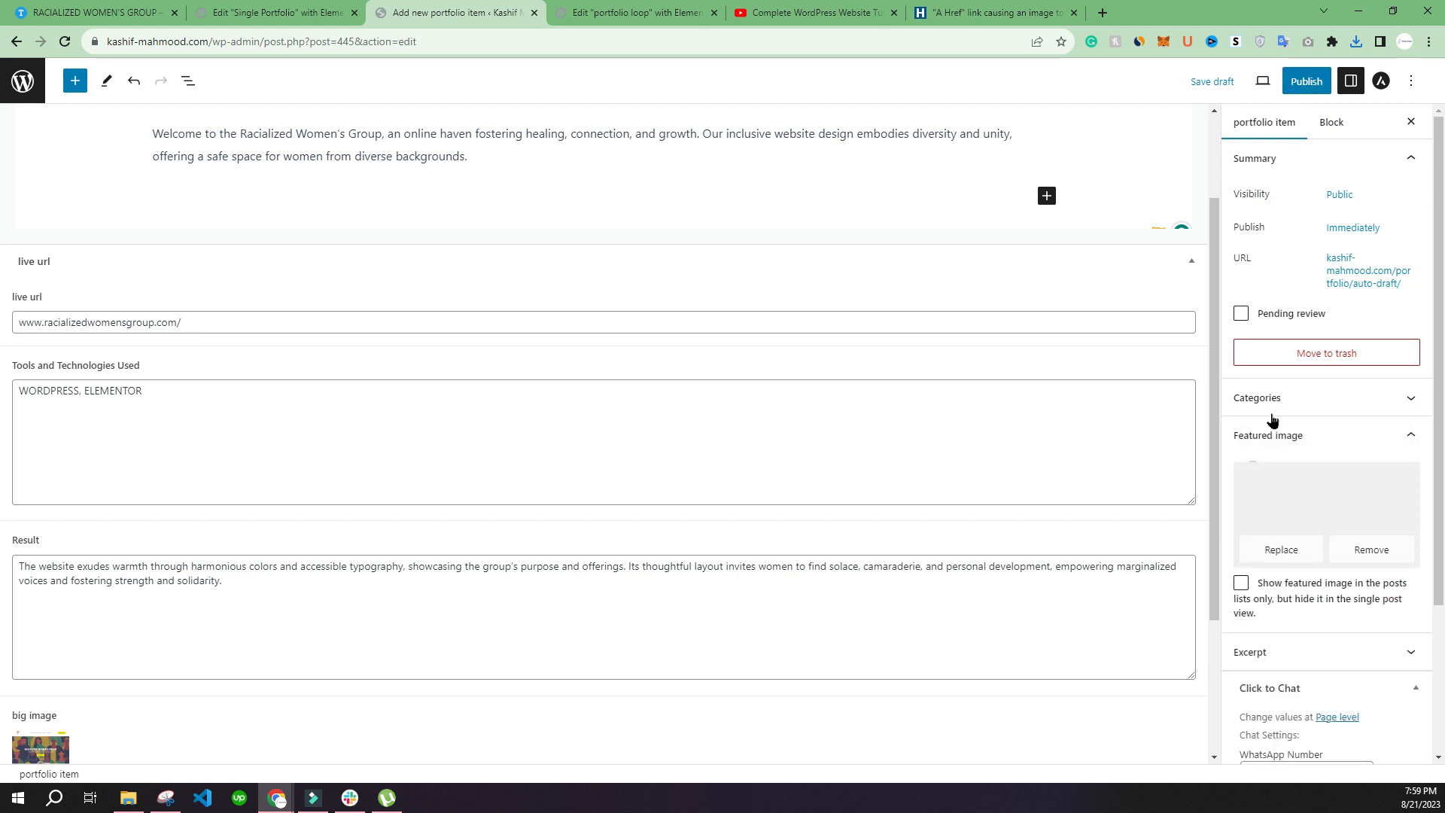
Expand the item's categories section and publish the RACIALIZED WOMEN'S GROUP portfolio item
{"action": "scroll", "coordinate": [1277, 526], "scroll_direction": "down", "scroll_amount": 3}
{"action": "left_click", "coordinate": [1285, 460]}
{"action": "left_click", "coordinate": [1285, 460]}
{"action": "left_click", "coordinate": [1246, 203]}
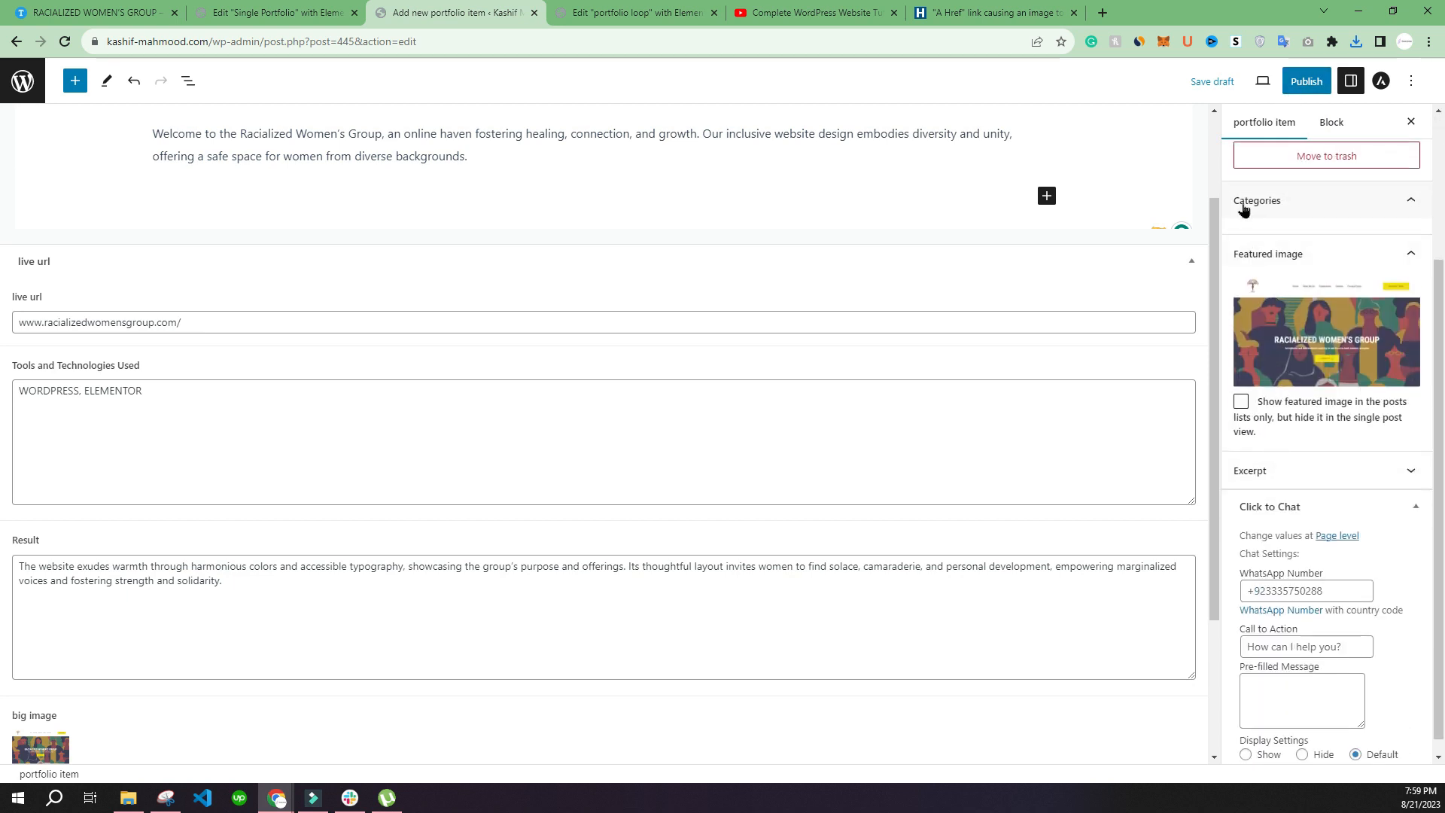
{"action": "left_click", "coordinate": [1294, 91]}
{"action": "left_click", "coordinate": [1288, 81]}
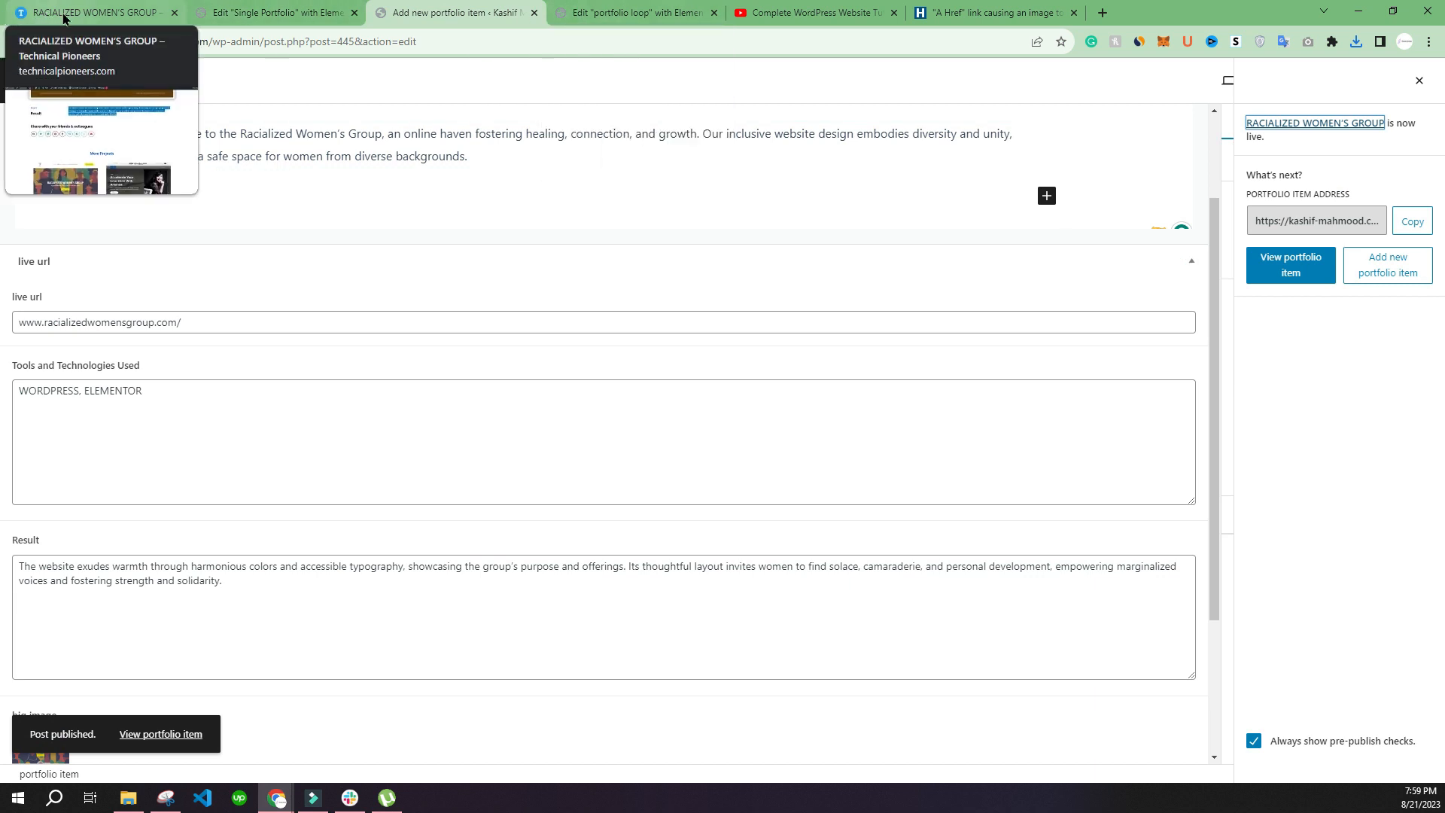
Leave the site settings in the portfolio loop editor and open the live Portfolio page
{"action": "left_click", "coordinate": [599, 22]}
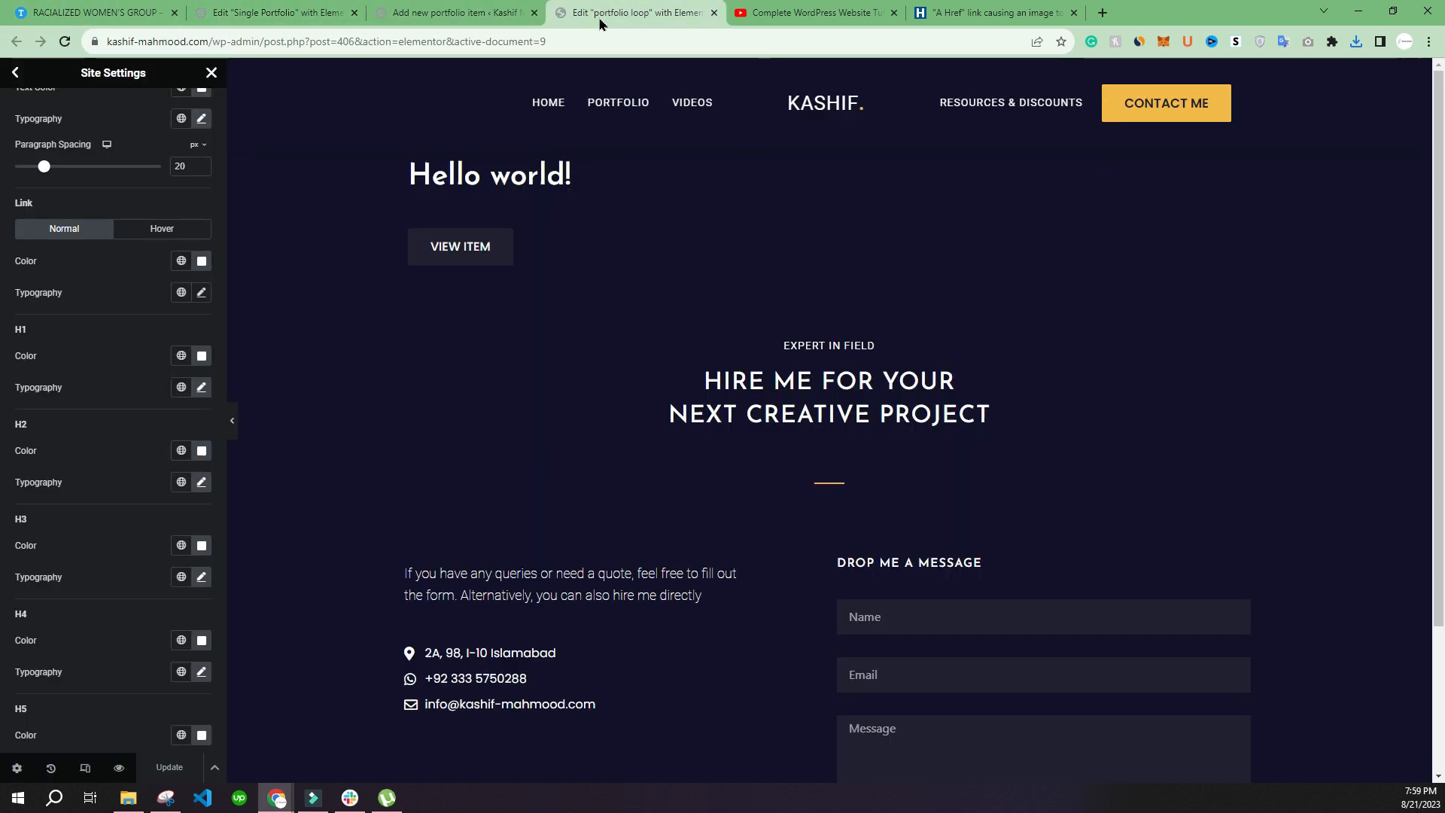
{"action": "left_click", "coordinate": [15, 73]}
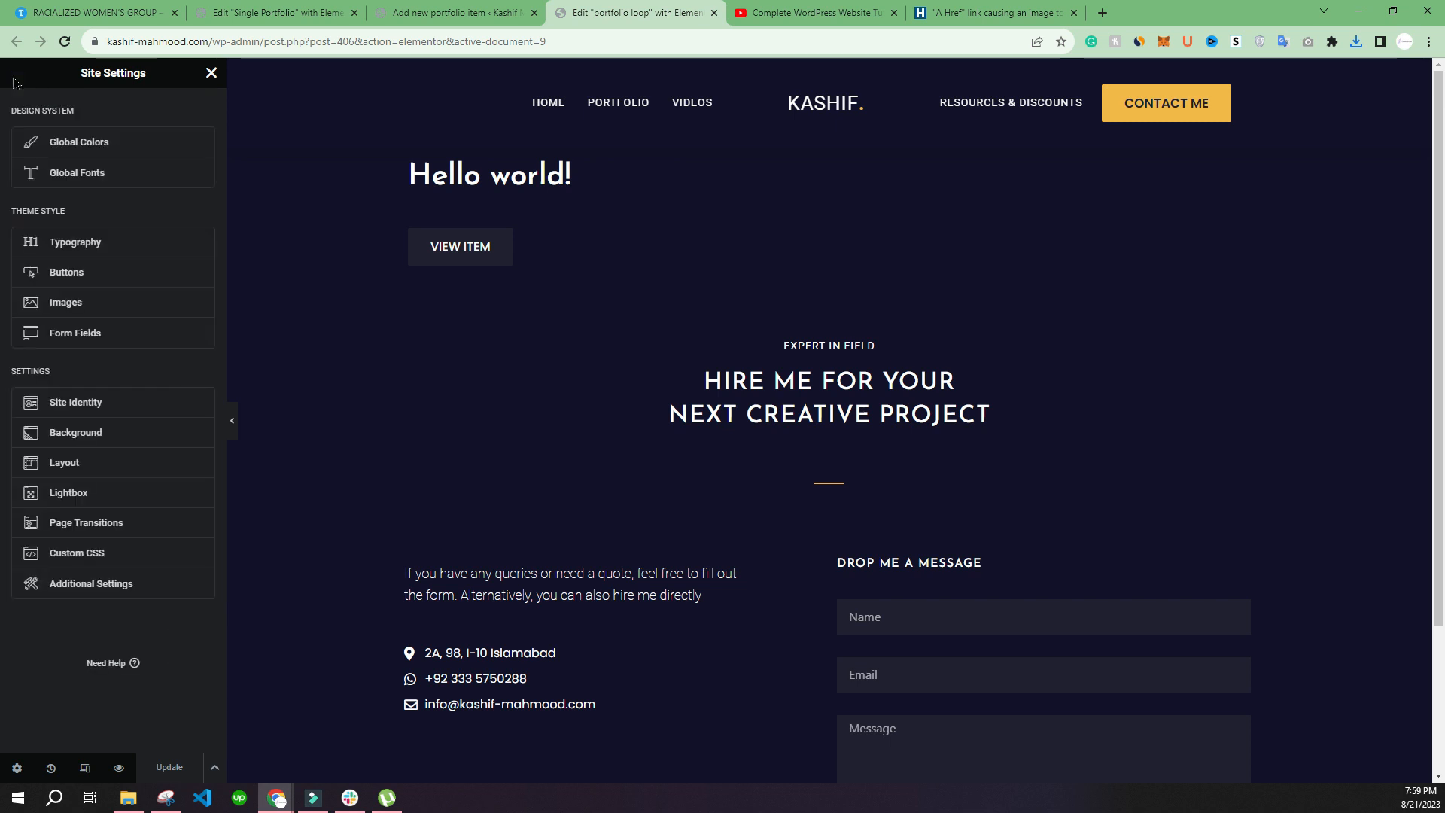
{"action": "left_click", "coordinate": [210, 73]}
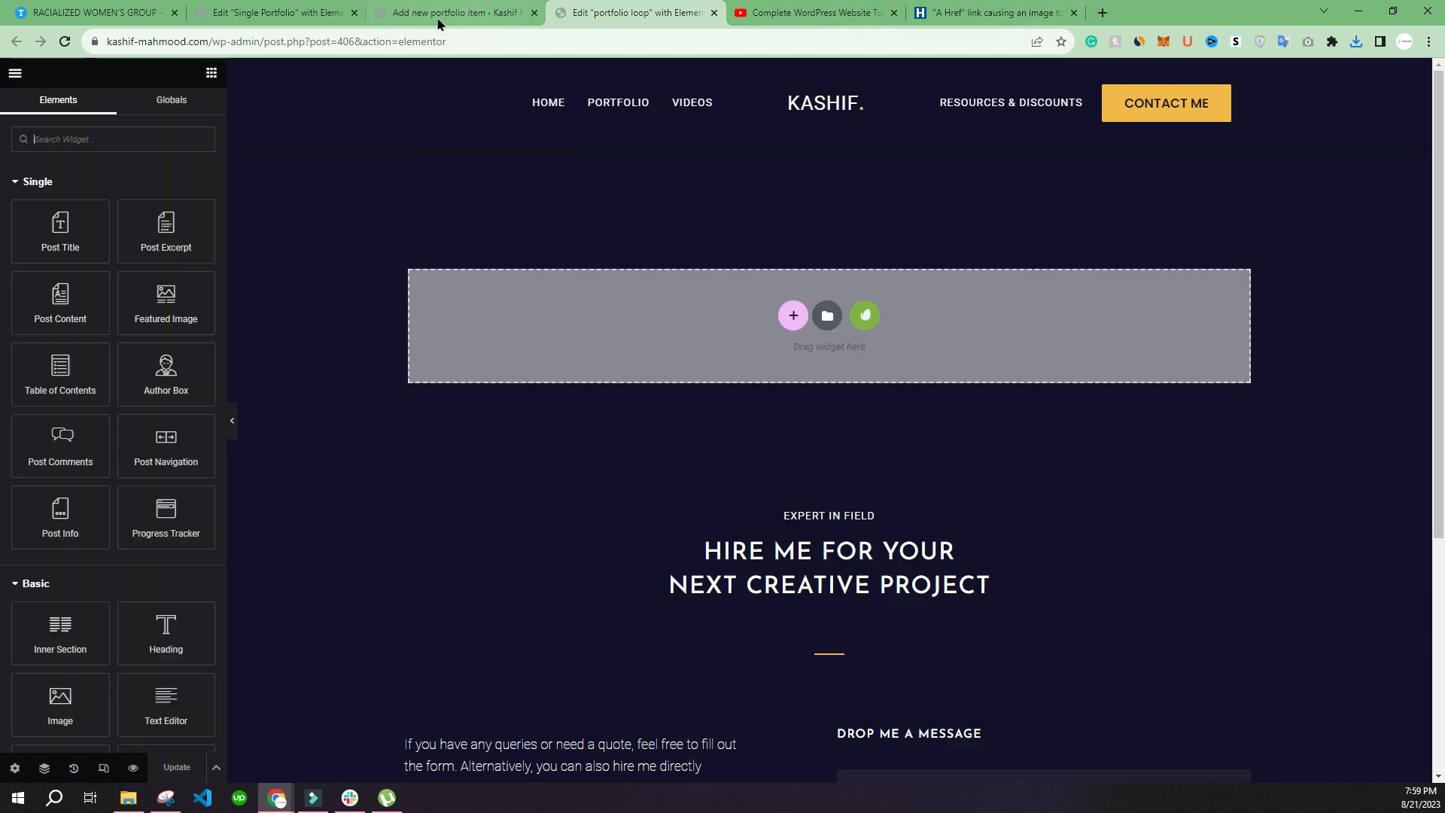
{"action": "left_click", "coordinate": [15, 73]}
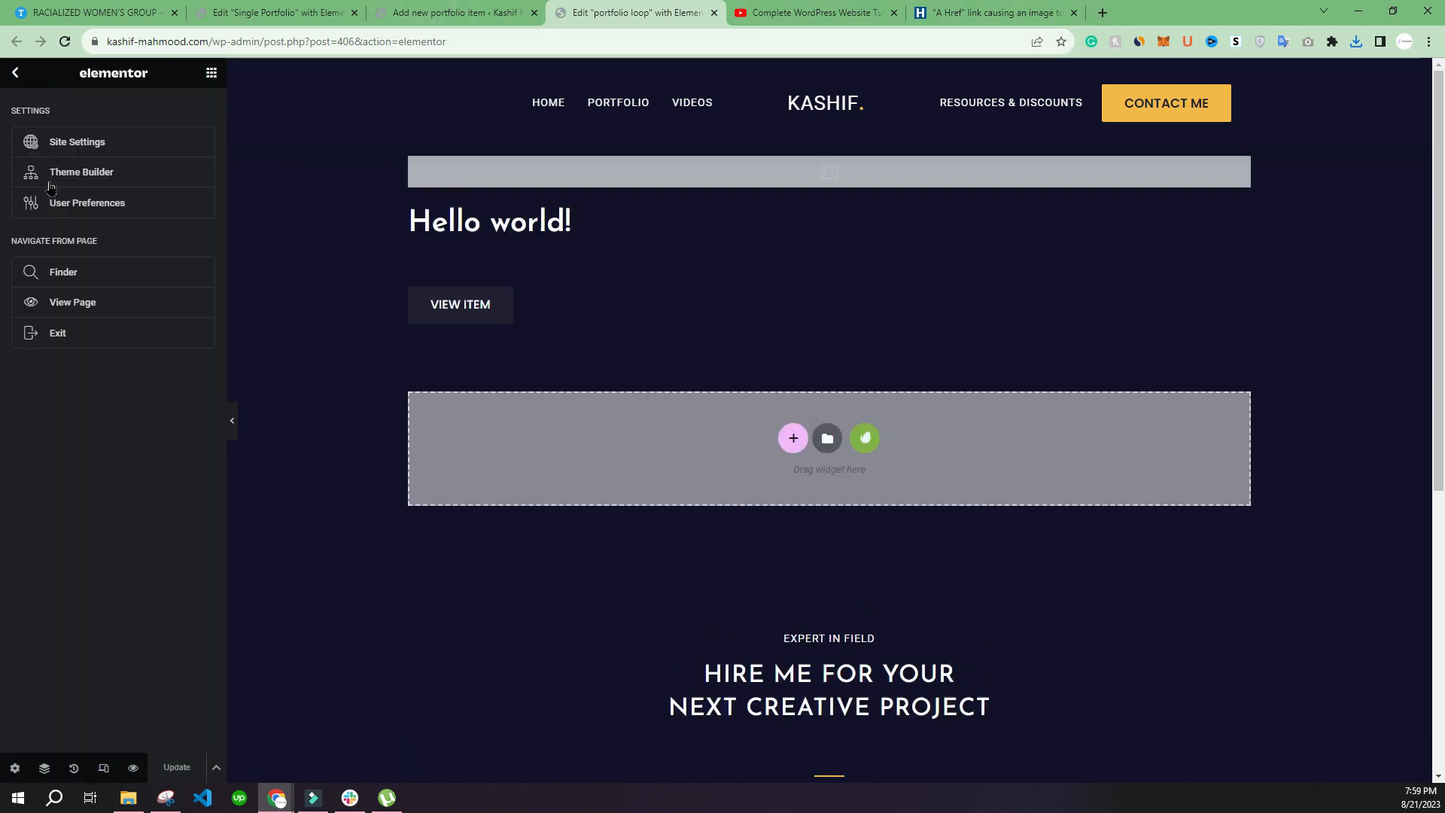
{"action": "left_click", "coordinate": [58, 274]}
{"action": "left_click", "coordinate": [81, 301]}
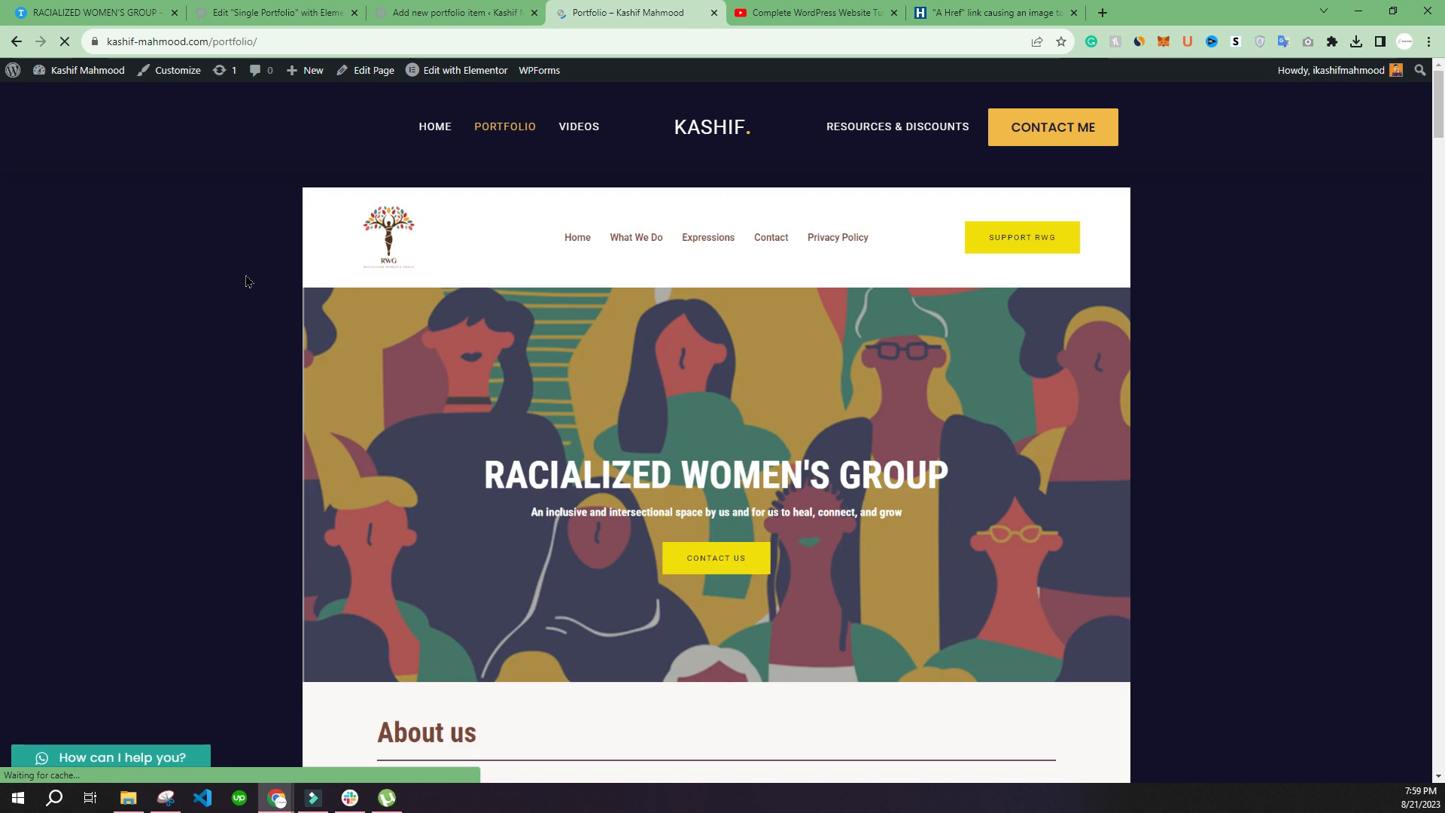
Find the RACIALIZED WOMEN'S GROUP entry on the live Portfolio page, check its website address, and open its item page
{"action": "scroll", "coordinate": [419, 284], "scroll_direction": "down", "scroll_amount": 20}
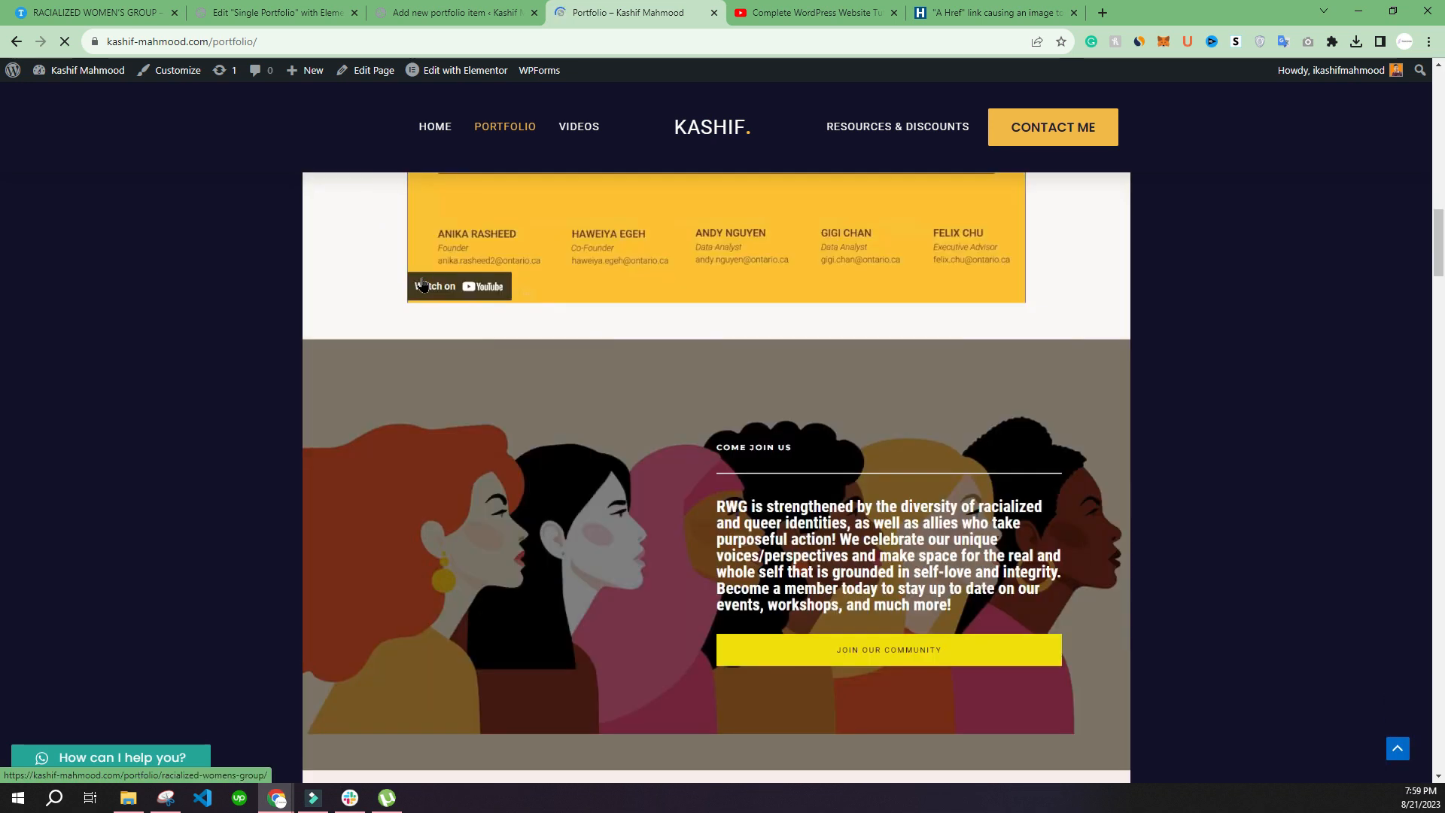
{"action": "scroll", "coordinate": [422, 283], "scroll_direction": "down", "scroll_amount": 15}
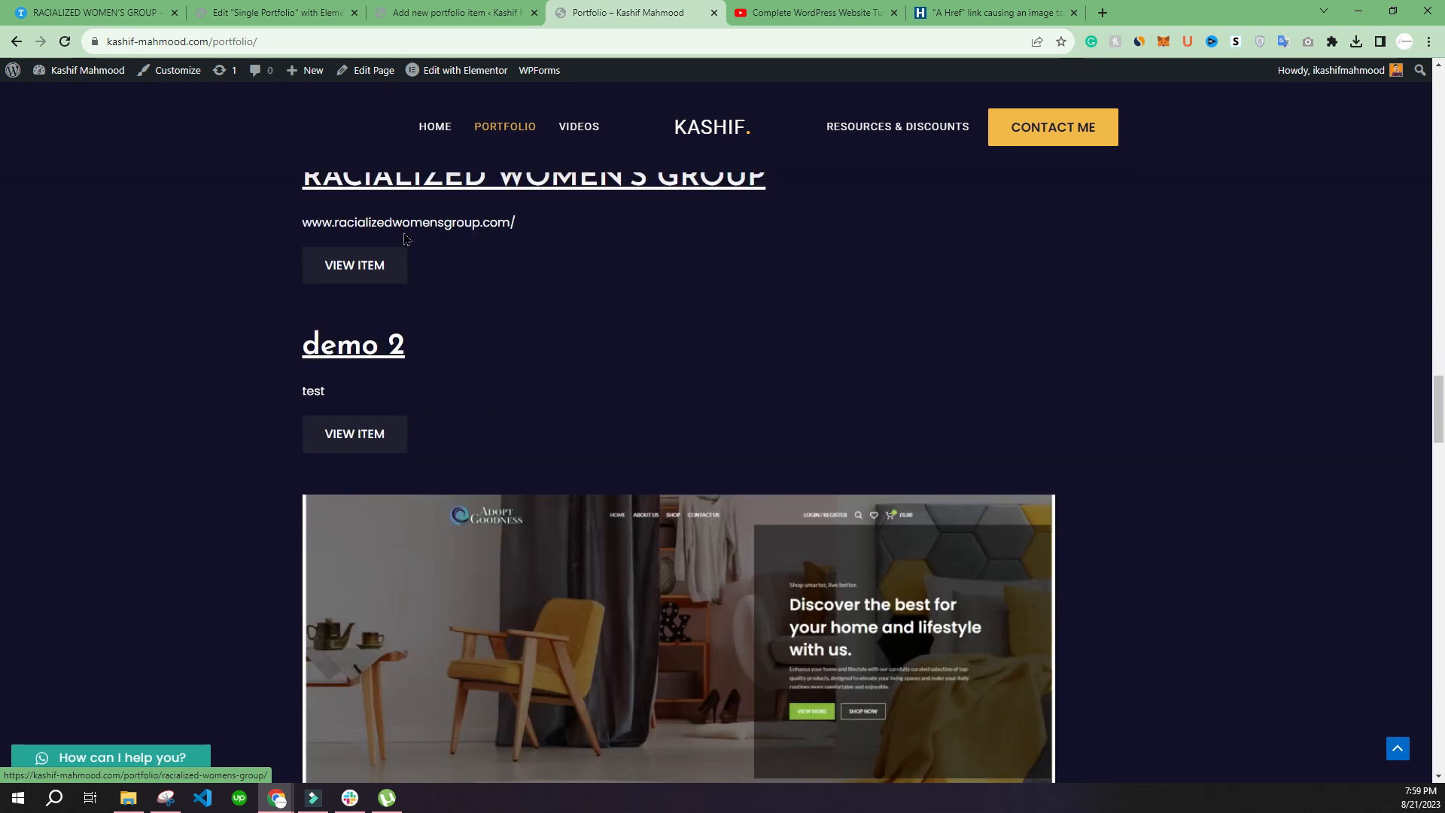
{"action": "scroll", "coordinate": [380, 386], "scroll_direction": "up", "scroll_amount": 3}
{"action": "left_click_drag", "start_coordinate": [298, 444], "coordinate": [574, 454]}
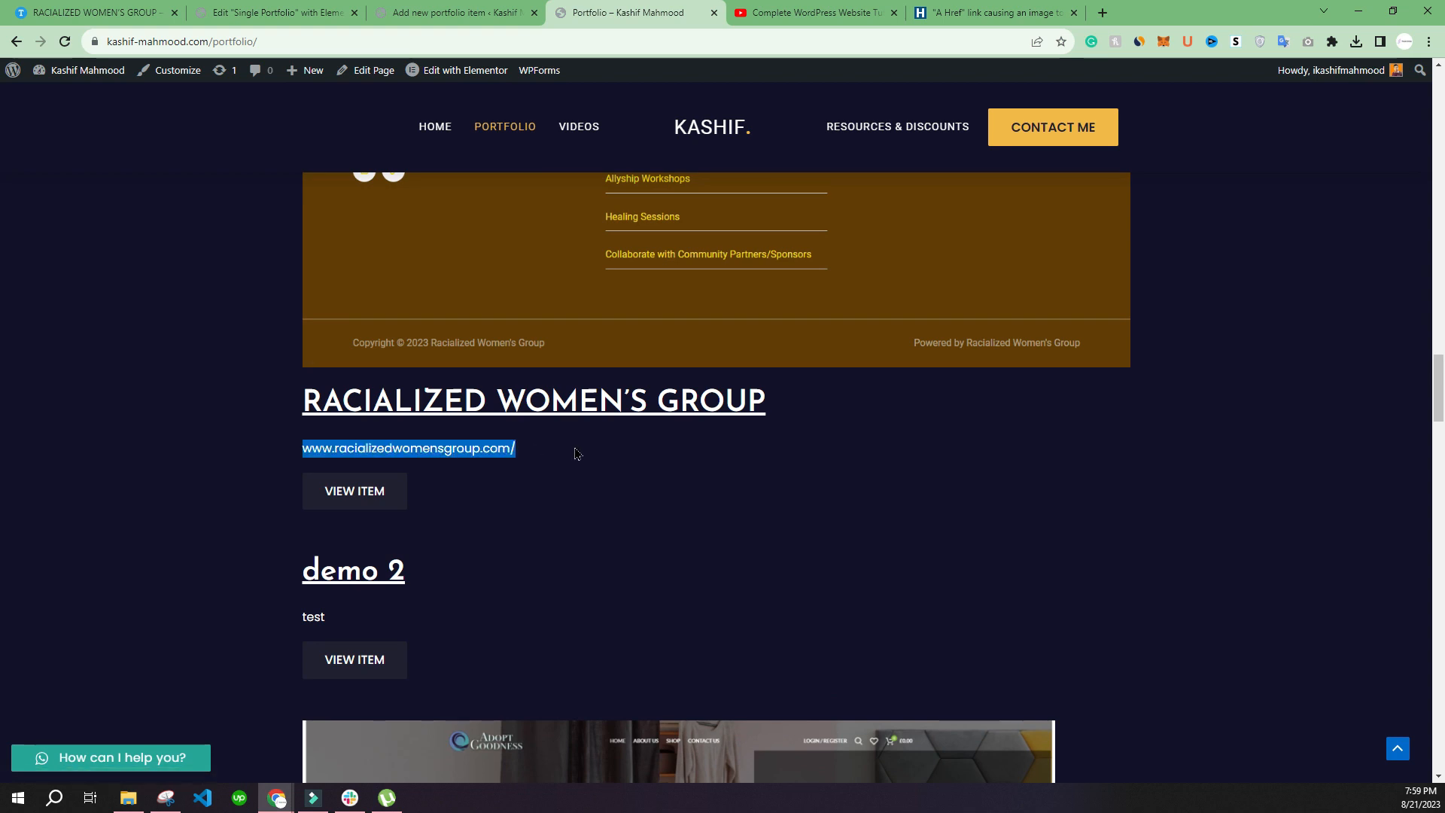
{"action": "left_click", "coordinate": [341, 500]}
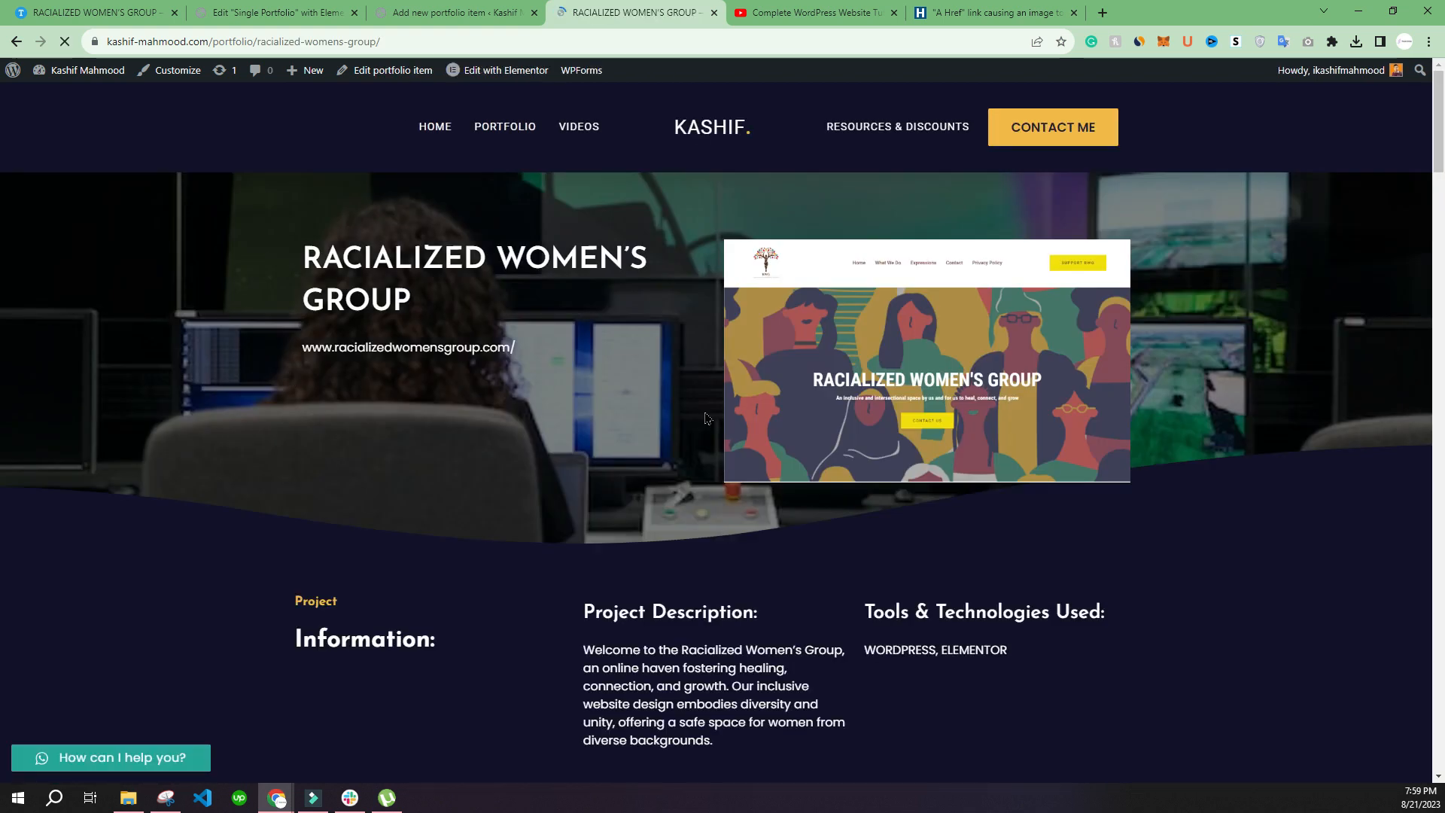
Examine the published item page's header, project description, tools, big image and results section, and switch to the YouTube playlist
{"action": "scroll", "coordinate": [820, 451], "scroll_direction": "down", "scroll_amount": 3}
{"action": "scroll", "coordinate": [832, 447], "scroll_direction": "up", "scroll_amount": 3}
{"action": "scroll", "coordinate": [353, 362], "scroll_direction": "down", "scroll_amount": 1}
{"action": "scroll", "coordinate": [384, 351], "scroll_direction": "up", "scroll_amount": 1}
{"action": "scroll", "coordinate": [572, 372], "scroll_direction": "down", "scroll_amount": 20}
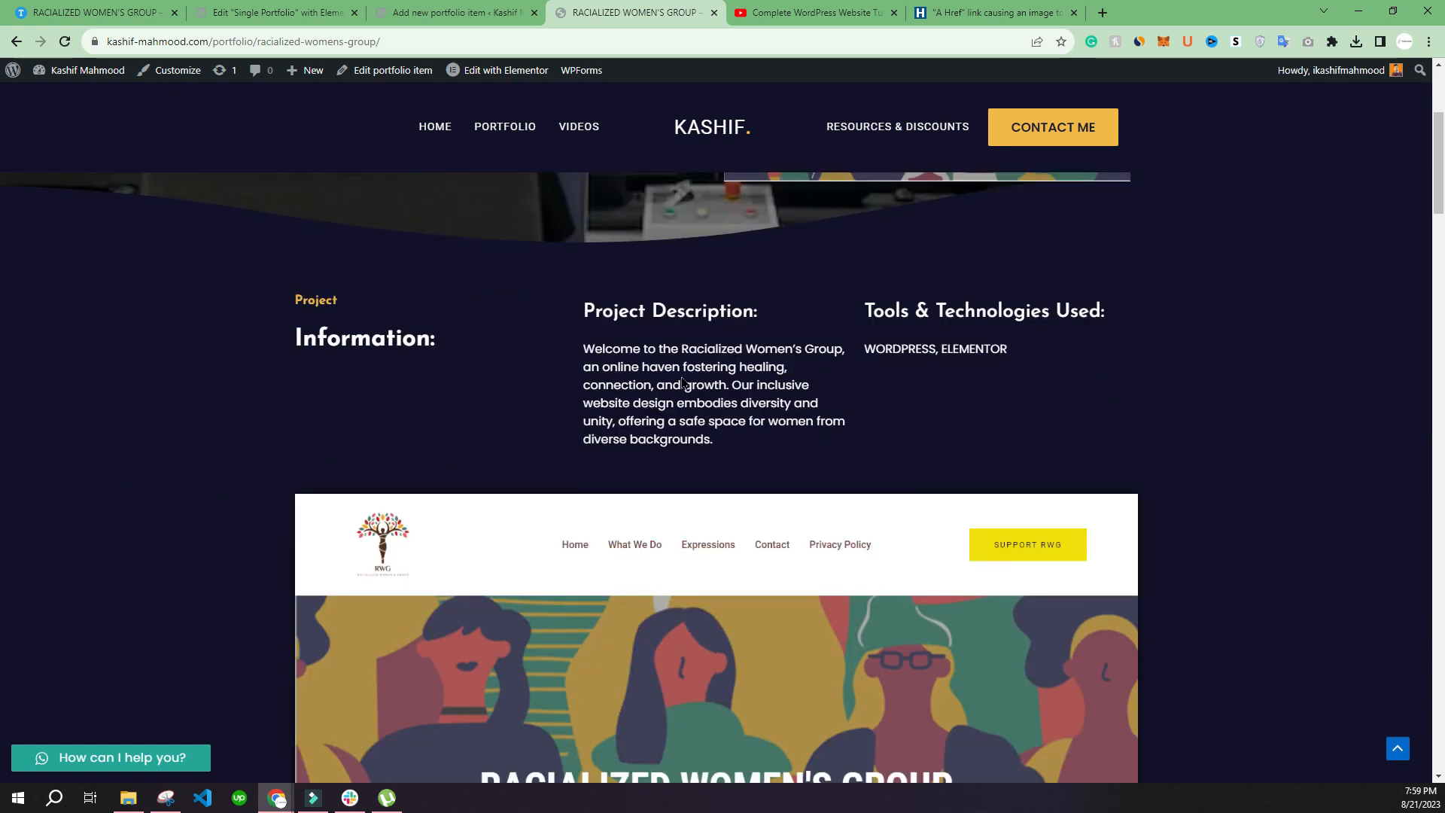
{"action": "scroll", "coordinate": [572, 371], "scroll_direction": "down", "scroll_amount": 20}
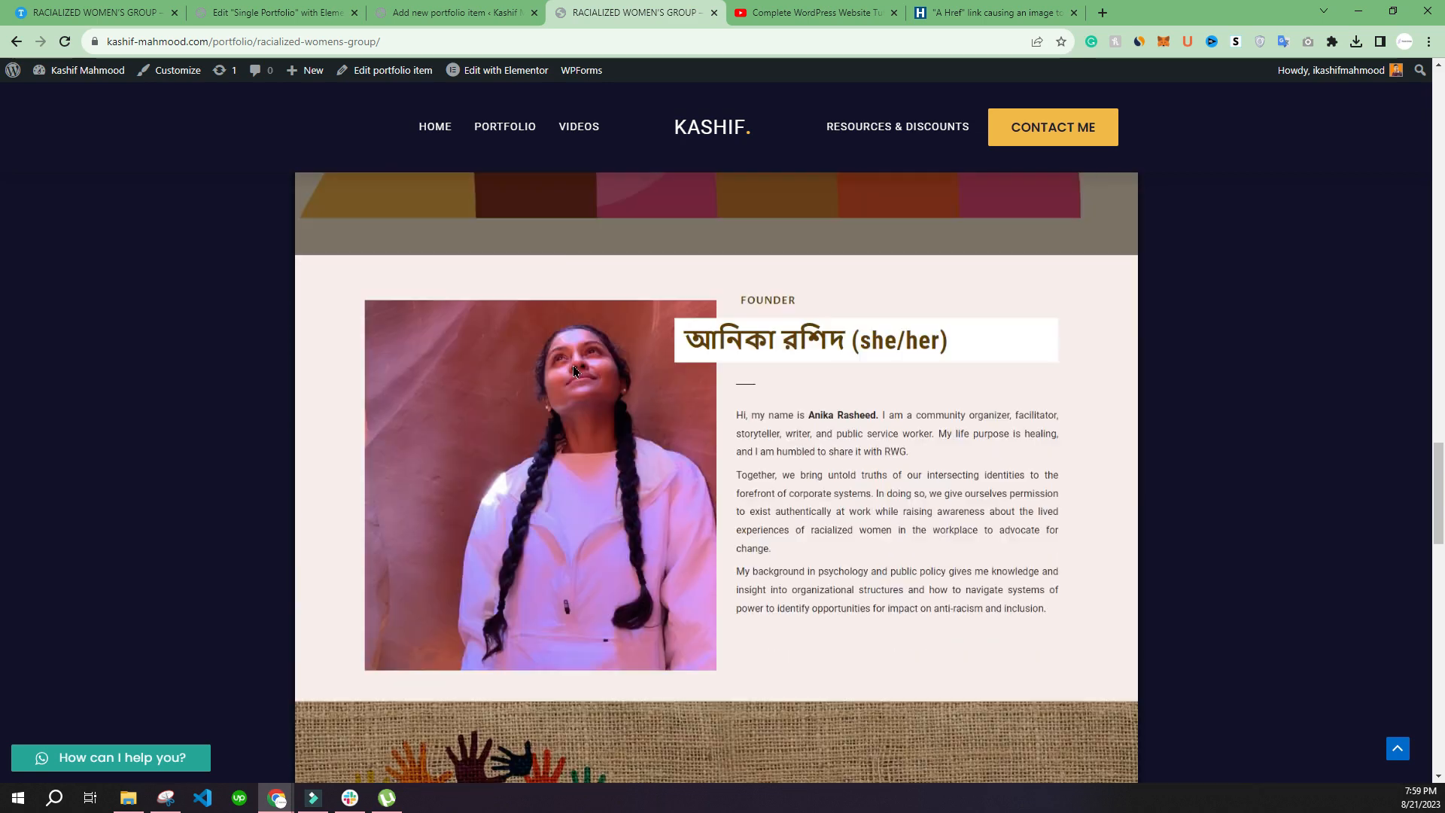
{"action": "scroll", "coordinate": [570, 372], "scroll_direction": "down", "scroll_amount": 4}
{"action": "scroll", "coordinate": [384, 376], "scroll_direction": "up", "scroll_amount": 2}
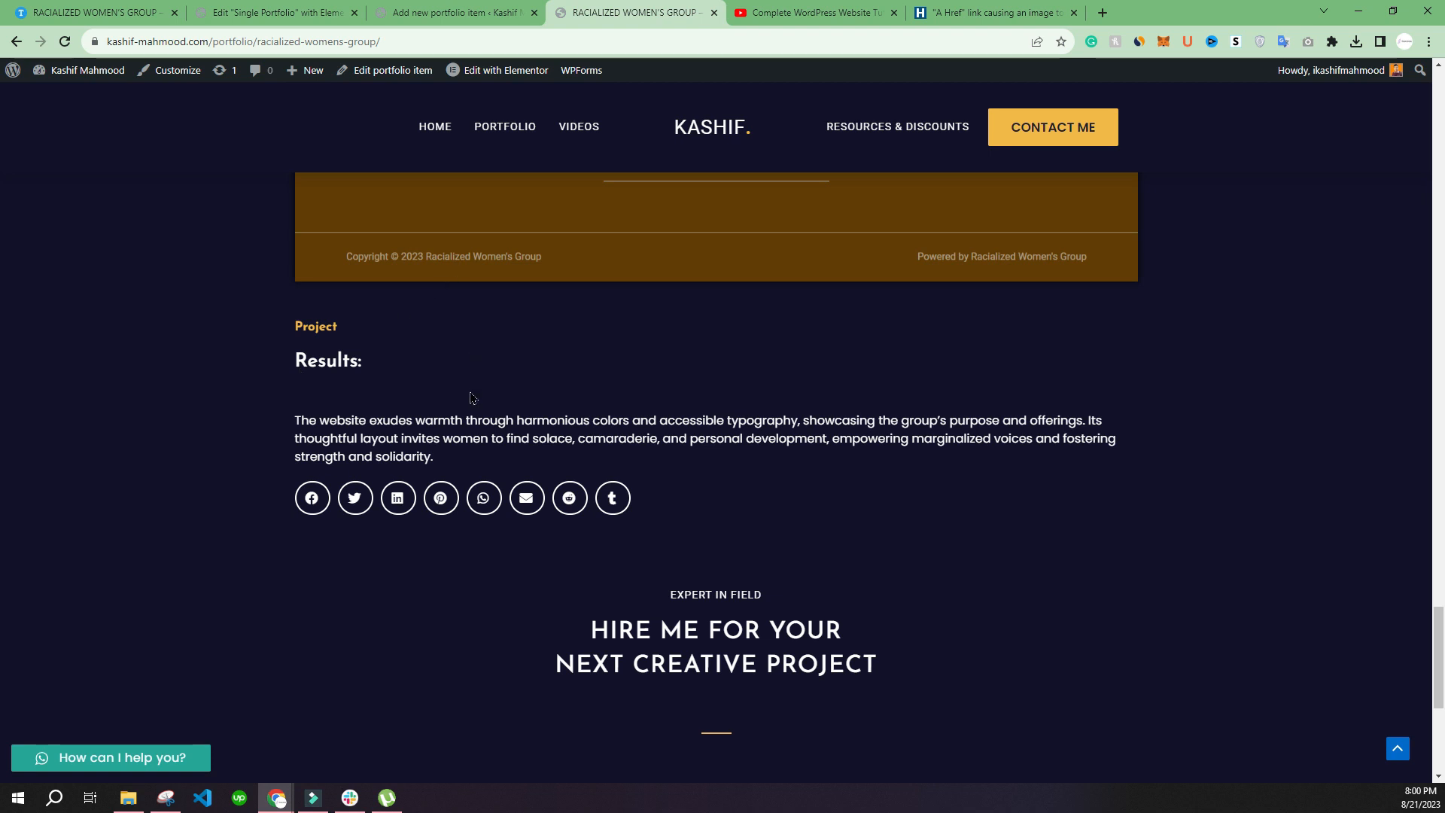
{"action": "left_click", "coordinate": [766, 18]}
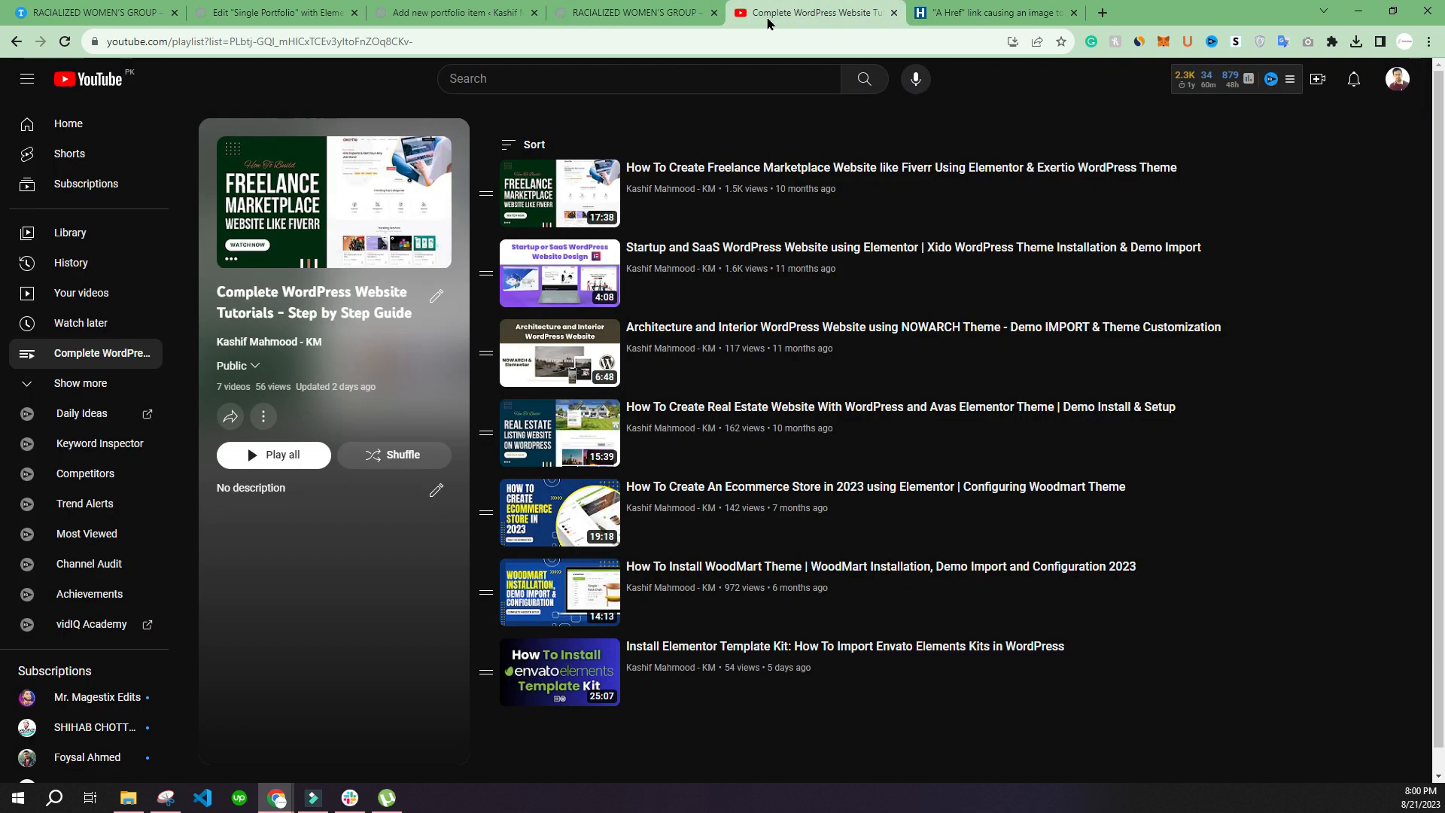